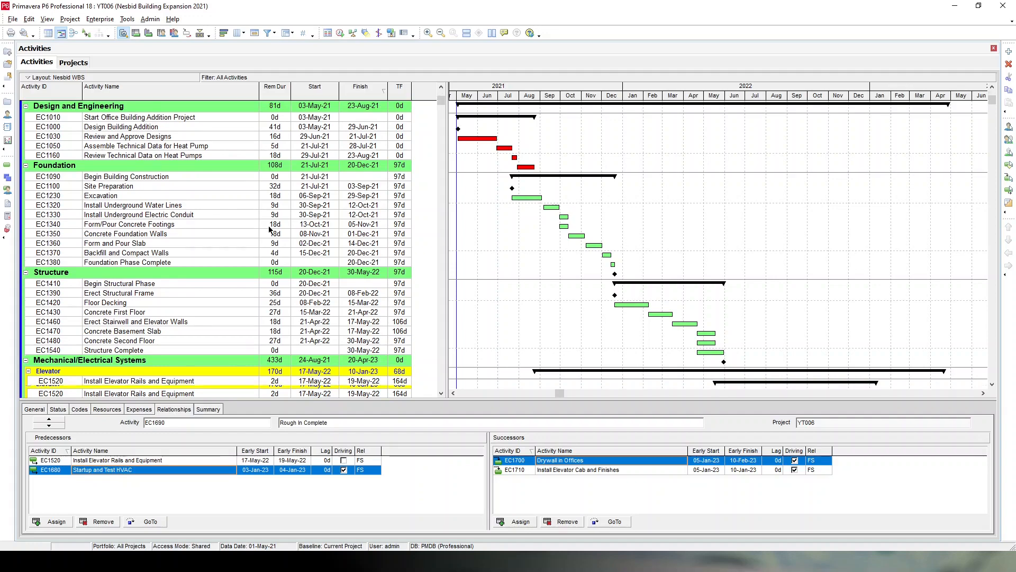
{"action": "scroll", "coordinate": [275, 257], "scroll_direction": "up", "scroll_amount": 9}
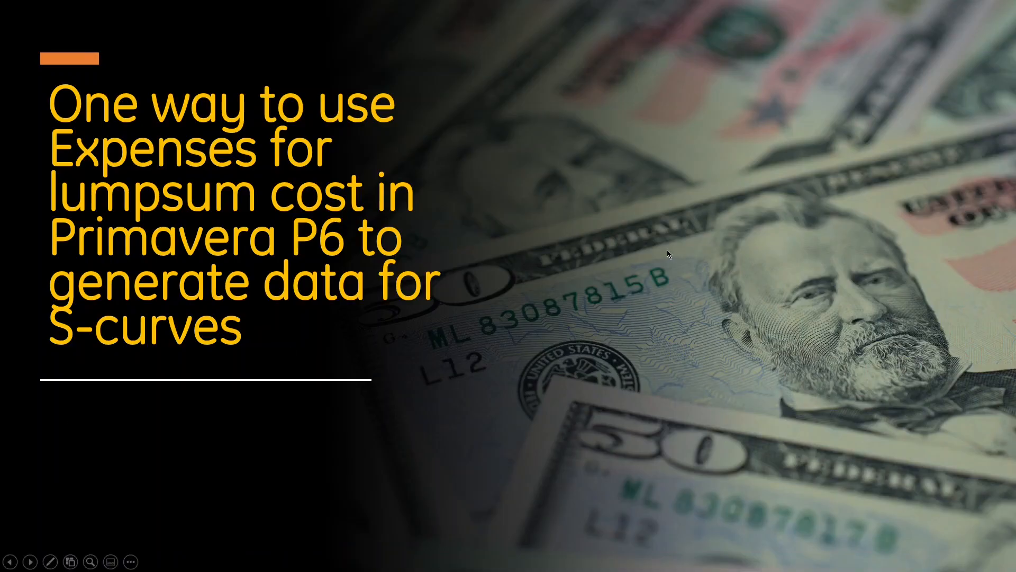
{"action": "left_click", "coordinate": [667, 249]}
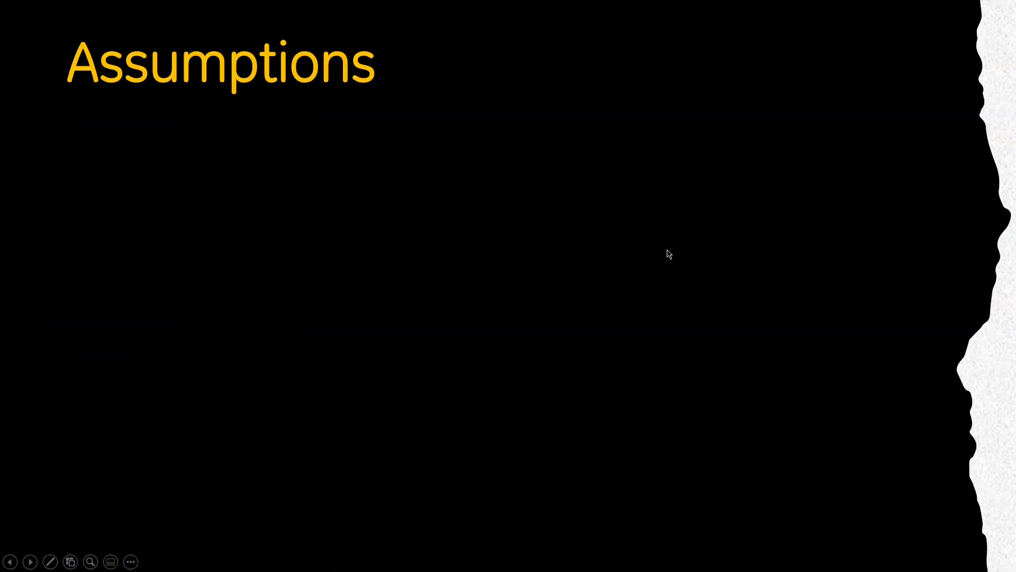
{"action": "left_click", "coordinate": [578, 228]}
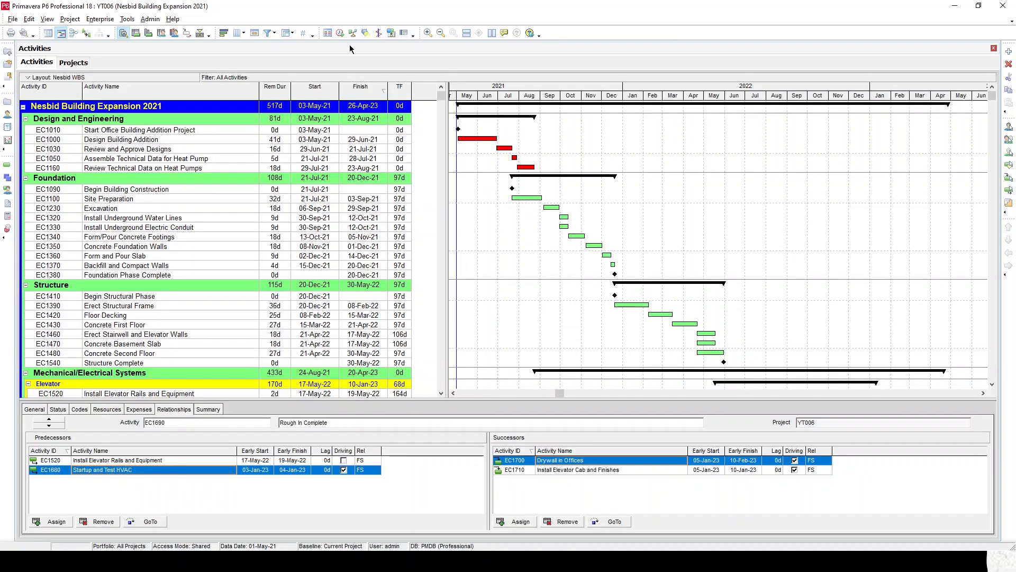
Schedule the Nesbid Building Expansion project using the current data date of 01-May-21.
{"action": "left_click", "coordinate": [339, 33]}
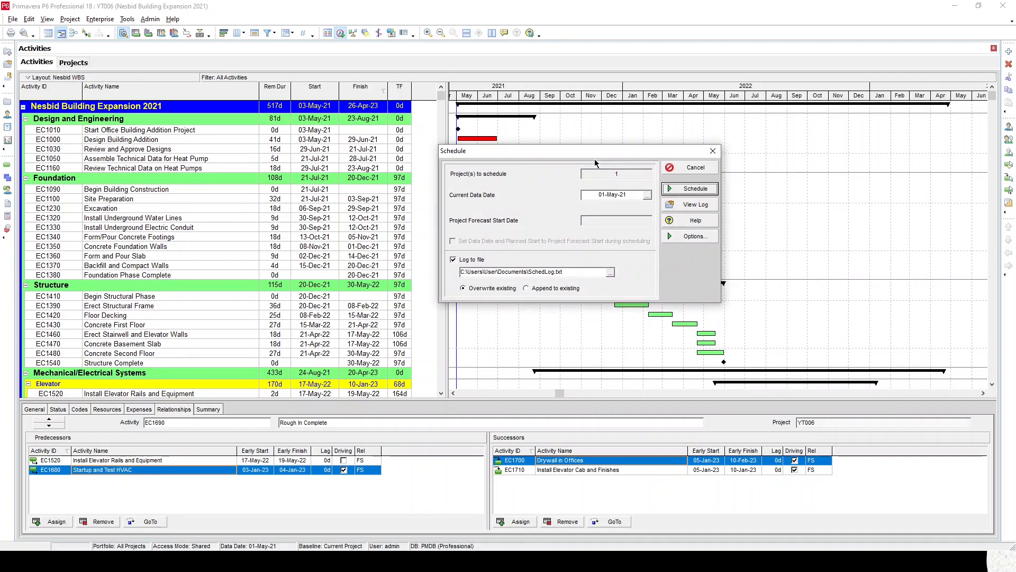
{"action": "left_click", "coordinate": [688, 192]}
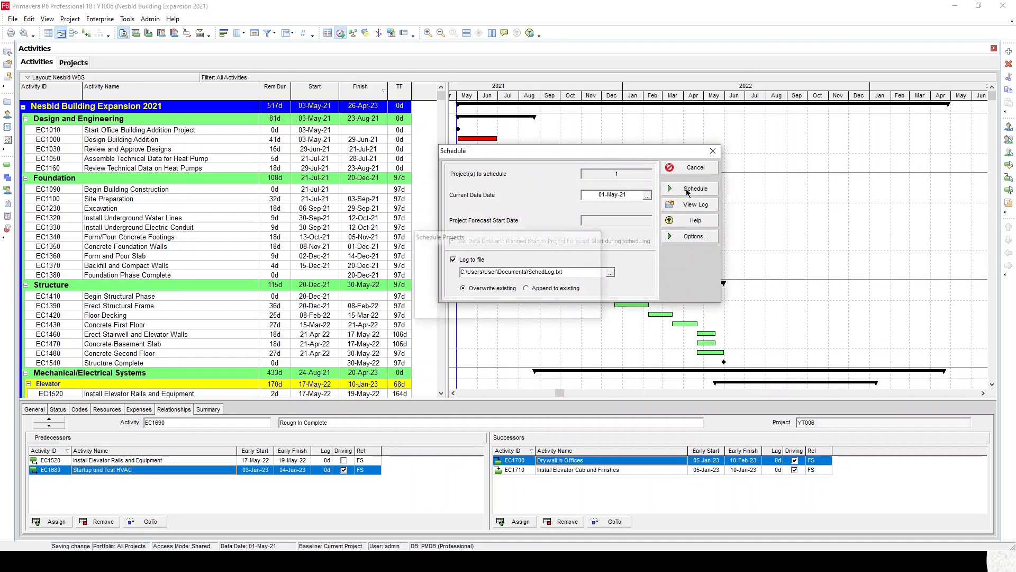
Open the schedule log and check its errors and warnings, especially activities without predecessors or successors, then close the log.
{"action": "left_click", "coordinate": [340, 35]}
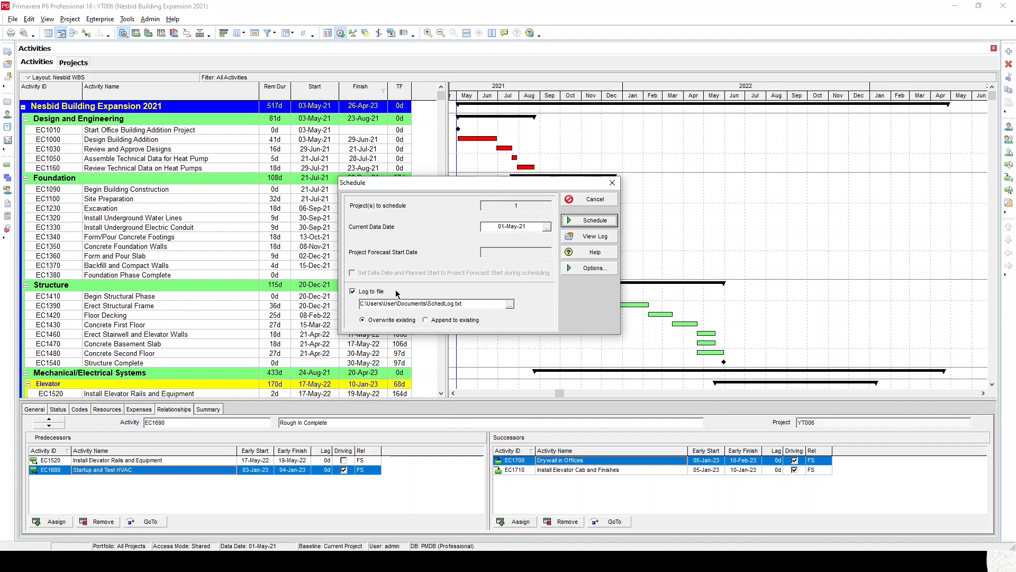
{"action": "left_click", "coordinate": [579, 236]}
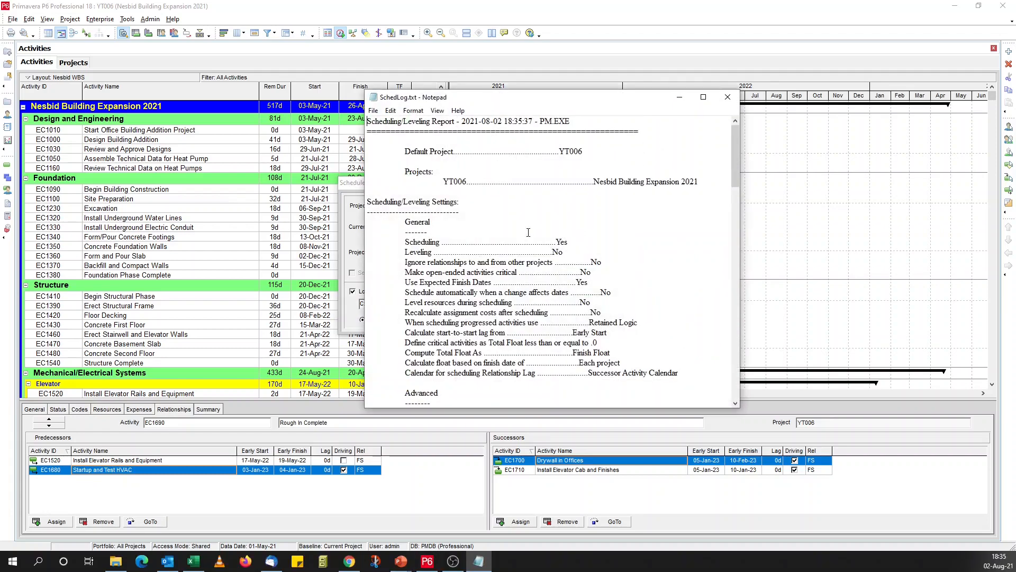
{"action": "scroll", "coordinate": [597, 275], "scroll_direction": "down", "scroll_amount": 12}
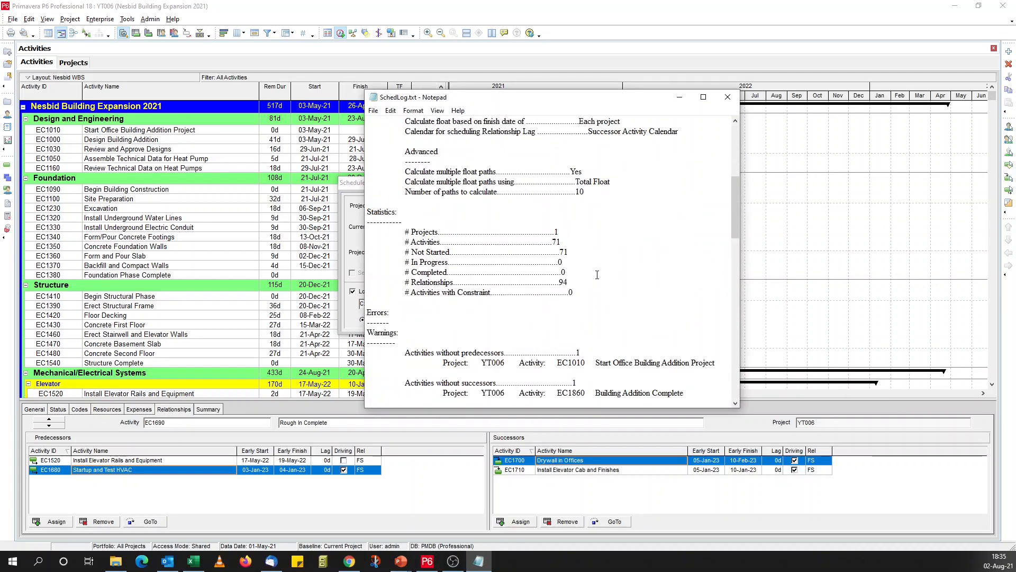
{"action": "scroll", "coordinate": [597, 275], "scroll_direction": "down", "scroll_amount": 1}
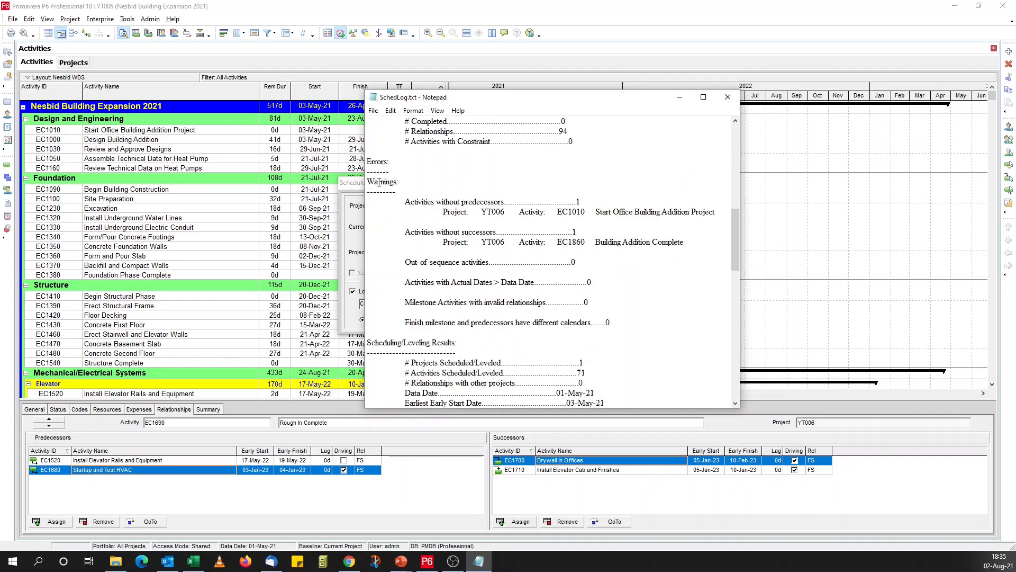
{"action": "left_click_drag", "start_coordinate": [410, 206], "coordinate": [545, 211]}
{"action": "left_click", "coordinate": [621, 213]}
{"action": "left_click_drag", "start_coordinate": [418, 242], "coordinate": [674, 242]}
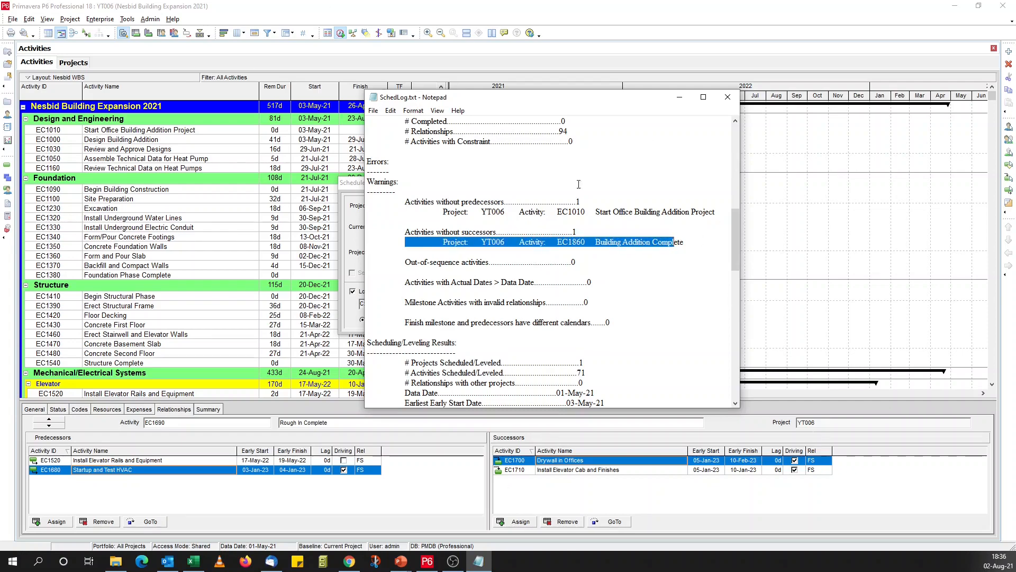
{"action": "left_click", "coordinate": [729, 99]}
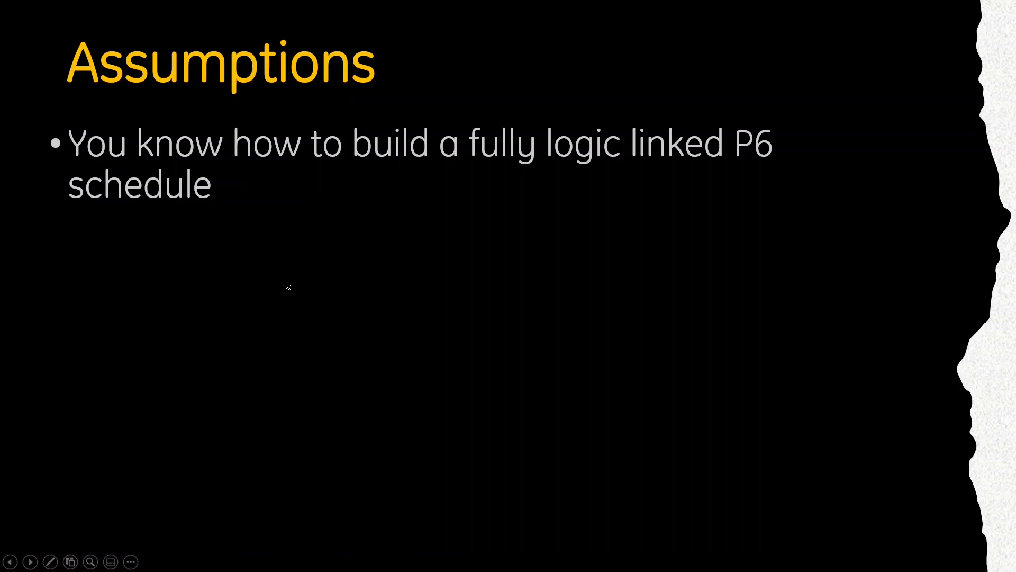
Switch to the Nesbid Building Expansion Budget workbook in Excel and examine the activity IDs and their budgets on the Budget sheet.
{"action": "left_click", "coordinate": [286, 286]}
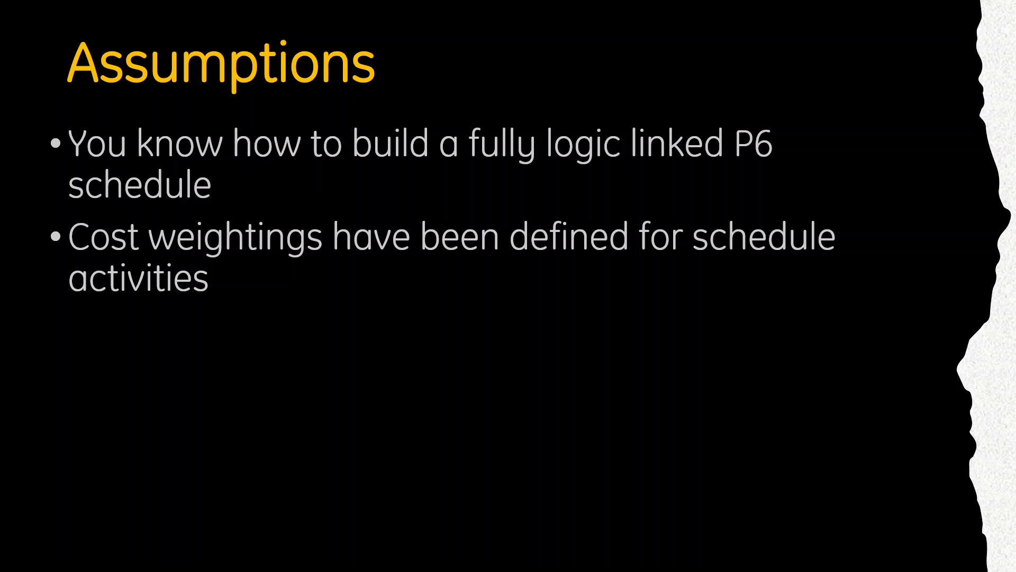
{"action": "key", "text": "alt+Tab"}
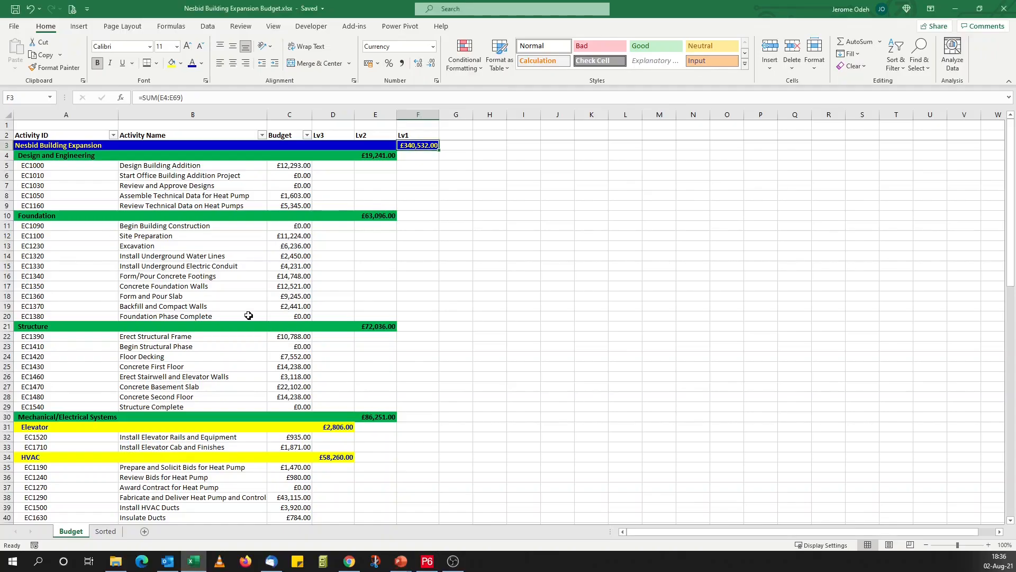
{"action": "scroll", "coordinate": [238, 302], "scroll_direction": "down", "scroll_amount": 1}
{"action": "scroll", "coordinate": [355, 185], "scroll_direction": "up", "scroll_amount": 1}
{"action": "left_click", "coordinate": [80, 166]}
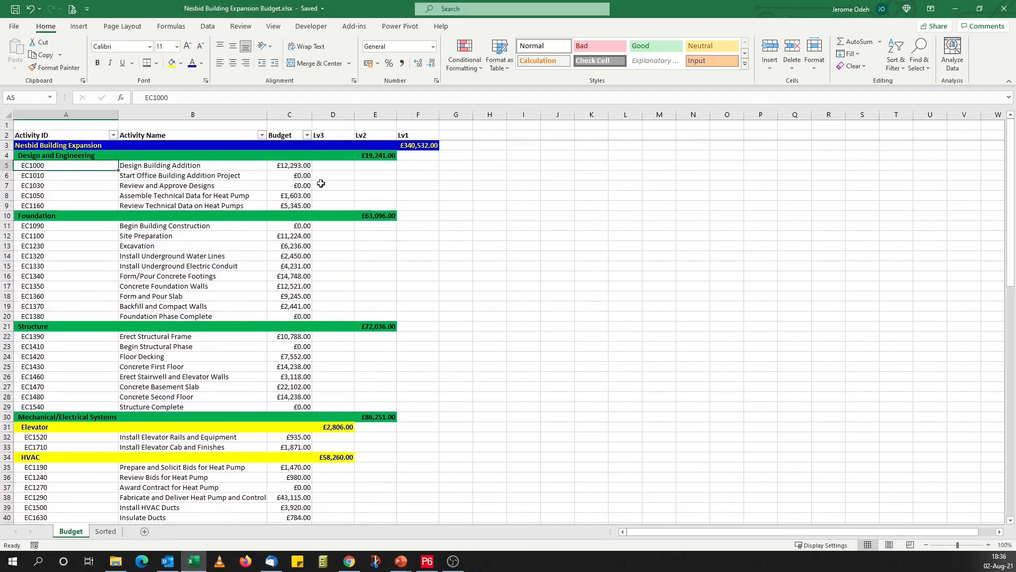
{"action": "left_click", "coordinate": [309, 166]}
{"action": "left_click", "coordinate": [305, 179]}
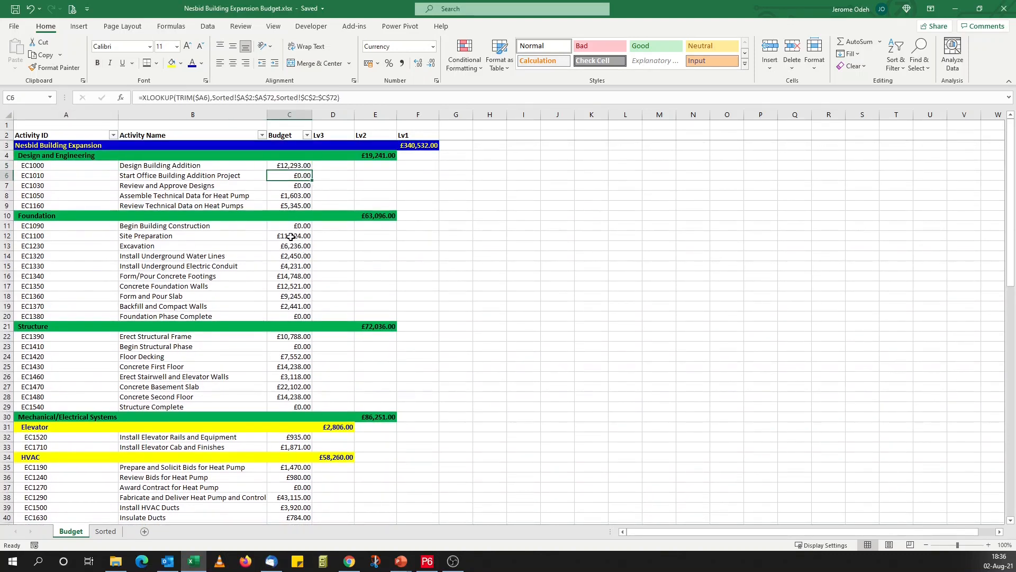
{"action": "left_click", "coordinate": [300, 195]}
{"action": "left_click", "coordinate": [305, 264]}
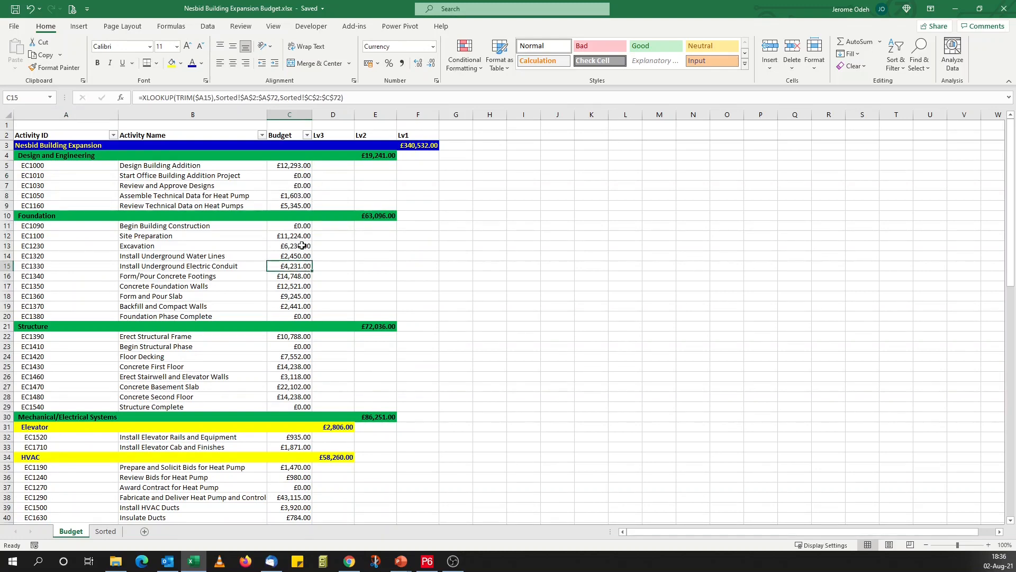
Review the rest of the Budget sheet, including the budget total and the WBS summary rows under Interior Finishes.
{"action": "scroll", "coordinate": [271, 279], "scroll_direction": "down", "scroll_amount": 17}
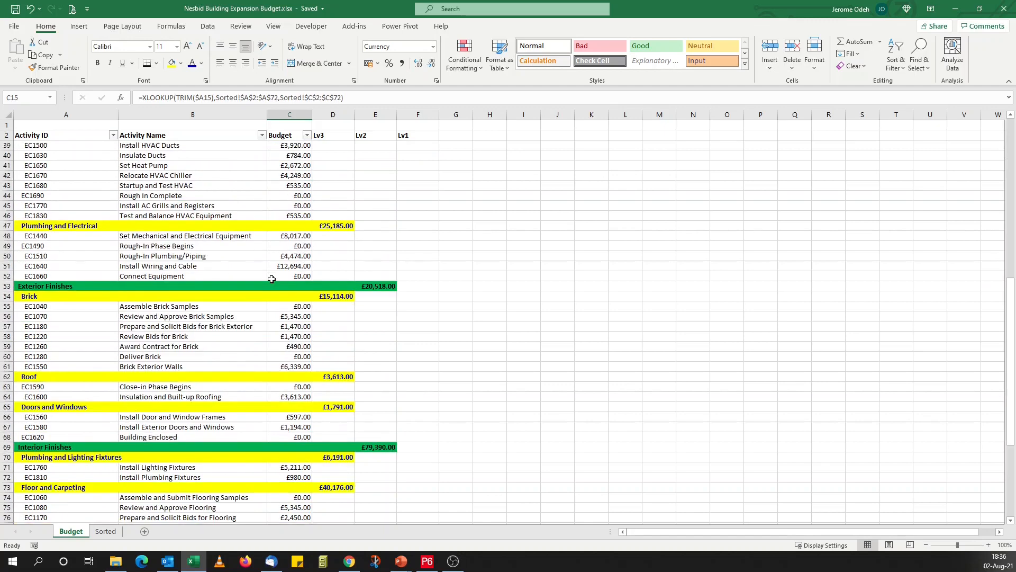
{"action": "scroll", "coordinate": [271, 279], "scroll_direction": "down", "scroll_amount": 4}
{"action": "left_click", "coordinate": [293, 398]}
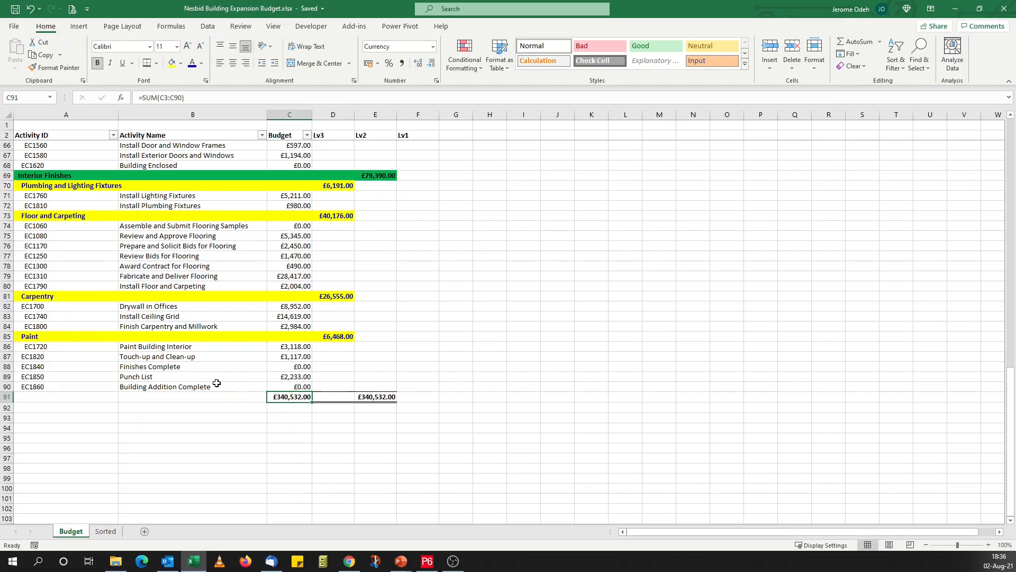
{"action": "left_click", "coordinate": [308, 415]}
{"action": "scroll", "coordinate": [289, 371], "scroll_direction": "up", "scroll_amount": 15}
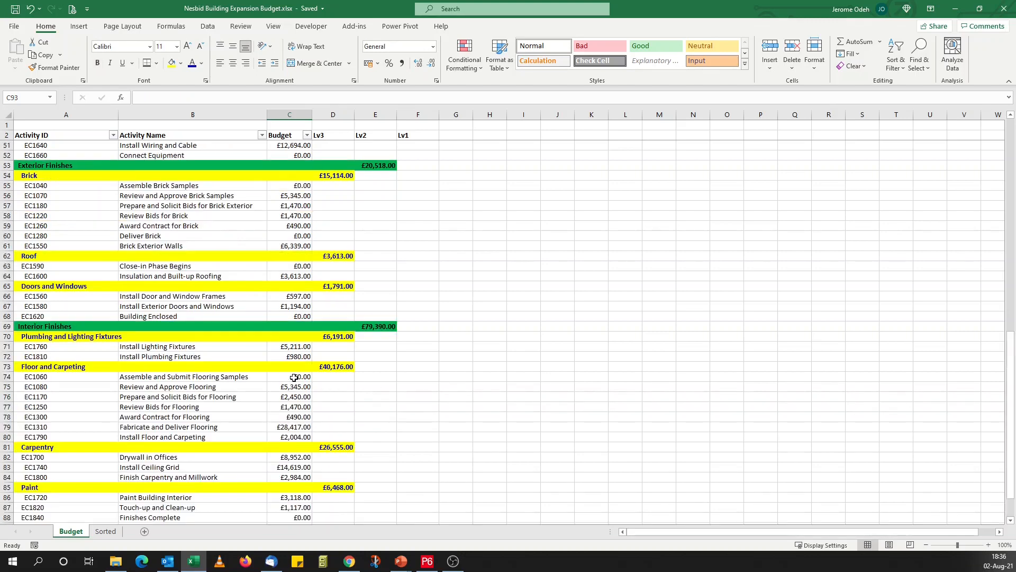
{"action": "scroll", "coordinate": [283, 366], "scroll_direction": "down", "scroll_amount": 15}
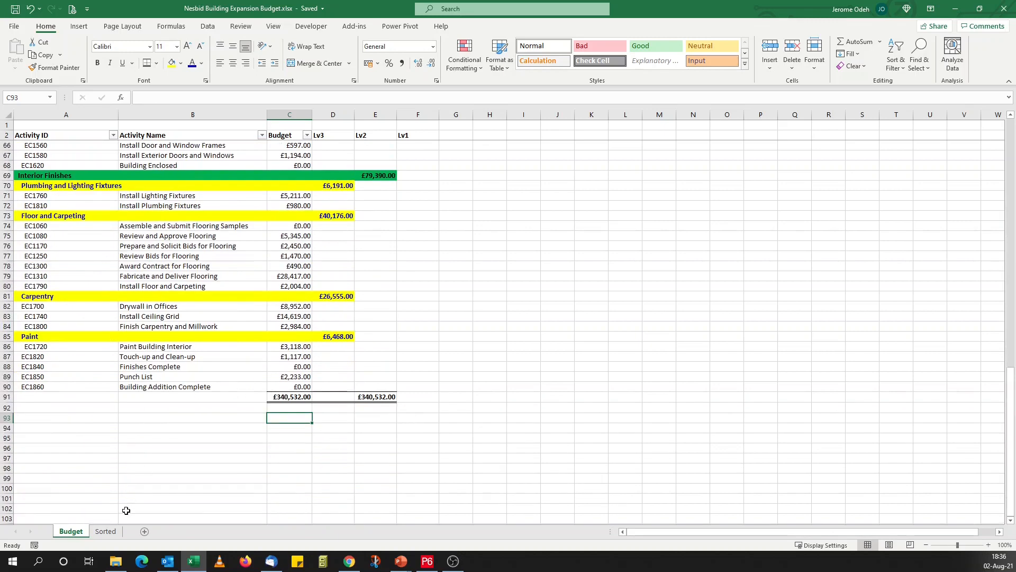
{"action": "left_click", "coordinate": [23, 336]}
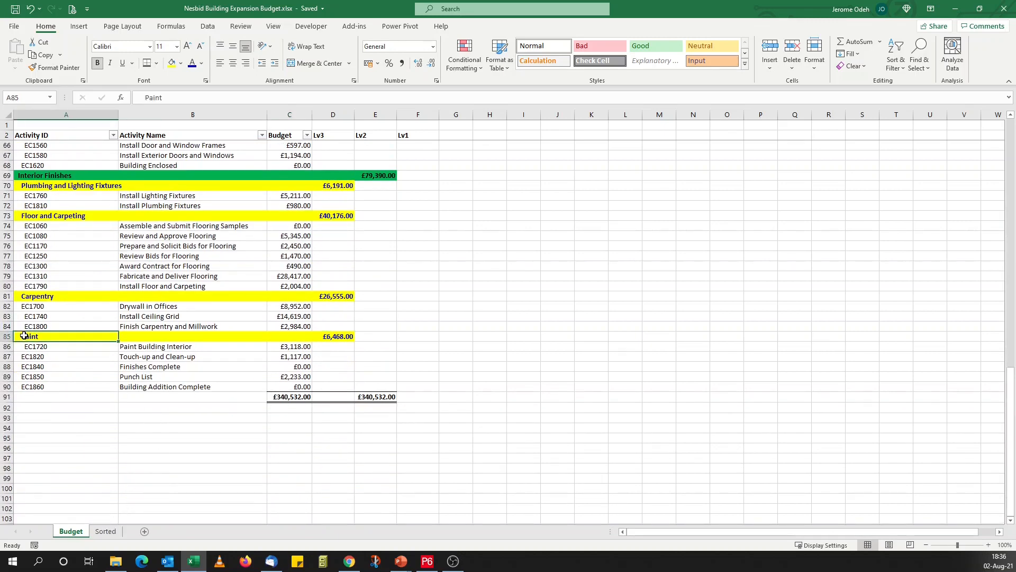
{"action": "left_click", "coordinate": [7, 296]}
{"action": "left_click", "coordinate": [7, 215]}
{"action": "left_click", "coordinate": [6, 186]}
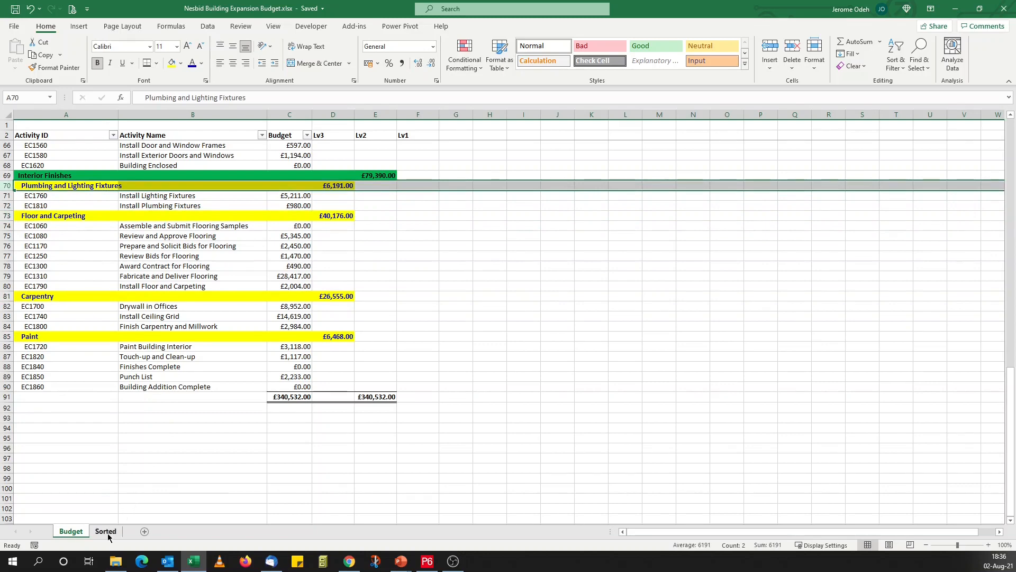
Open the Sorted sheet and look through its list of activities and budgets.
{"action": "left_click", "coordinate": [106, 531]}
{"action": "scroll", "coordinate": [191, 333], "scroll_direction": "down", "scroll_amount": 2}
{"action": "scroll", "coordinate": [196, 334], "scroll_direction": "down", "scroll_amount": 4}
{"action": "scroll", "coordinate": [196, 335], "scroll_direction": "up", "scroll_amount": 6}
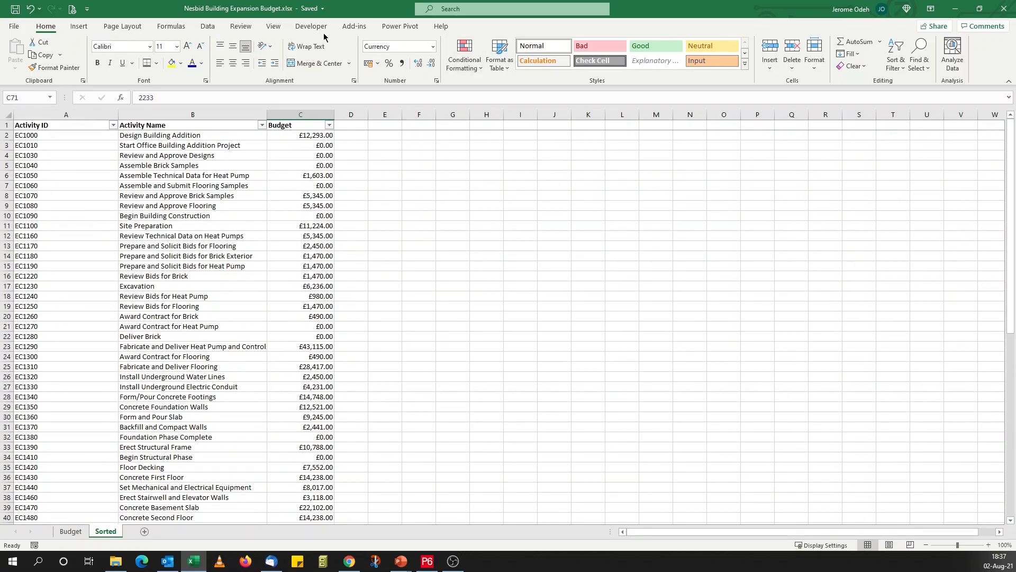
{"action": "left_click", "coordinate": [207, 27]}
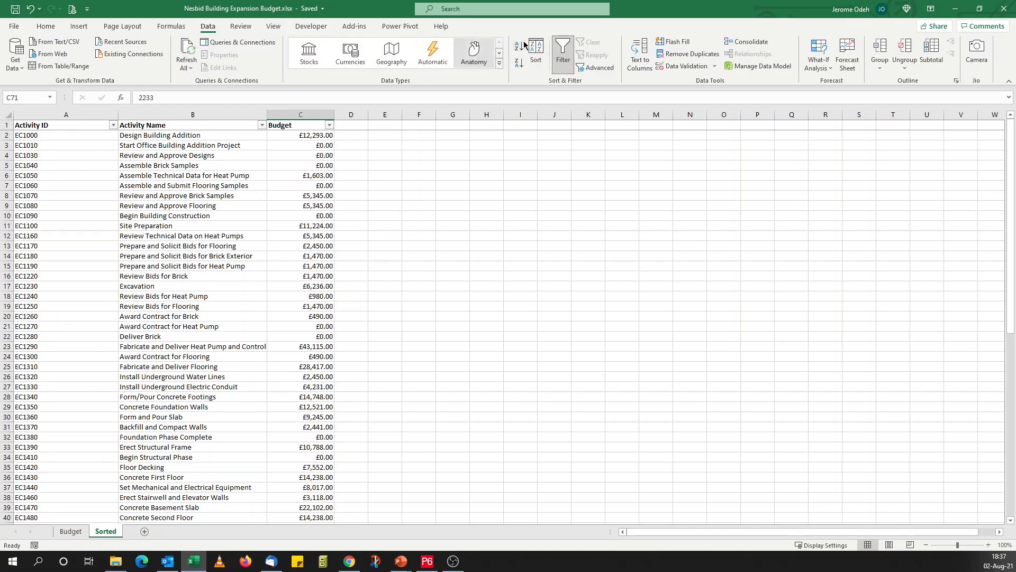
{"action": "left_click", "coordinate": [536, 53]}
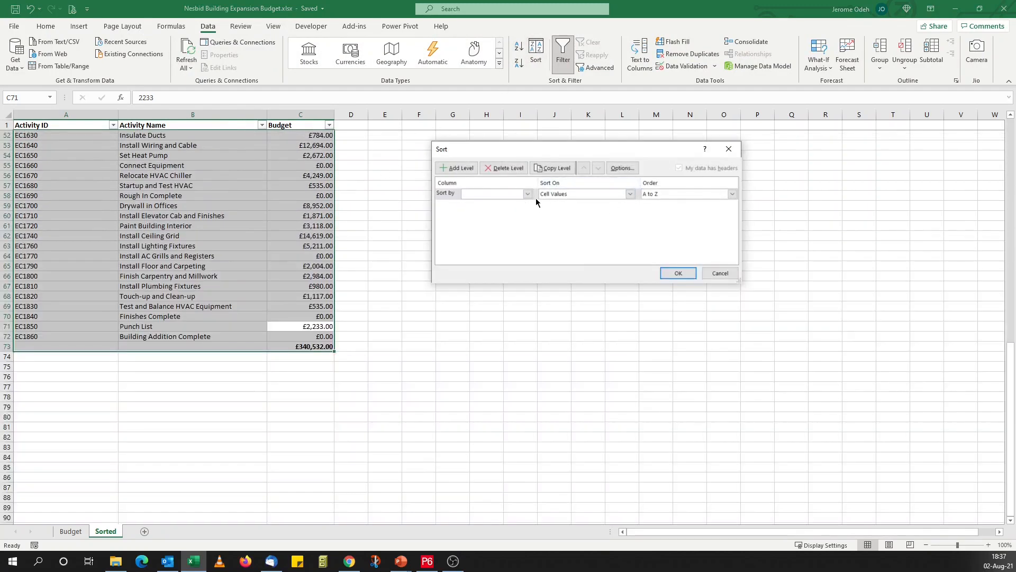
{"action": "left_click", "coordinate": [717, 274]}
Sort the activity table on the Sorted sheet, without its total row, by Activity ID from A to Z.
{"action": "left_click_drag", "start_coordinate": [327, 337], "coordinate": [31, 121]}
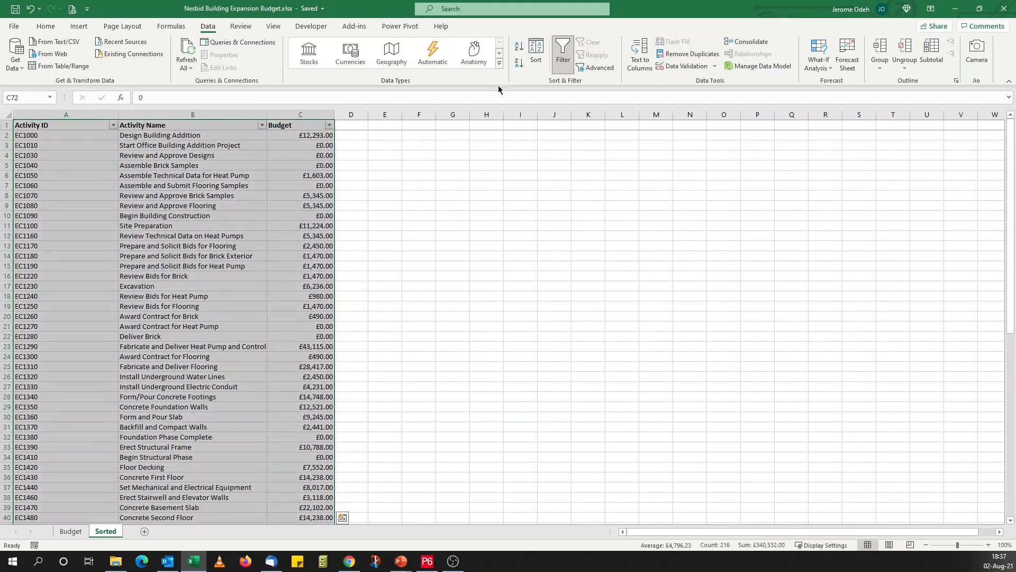
{"action": "left_click", "coordinate": [536, 53]}
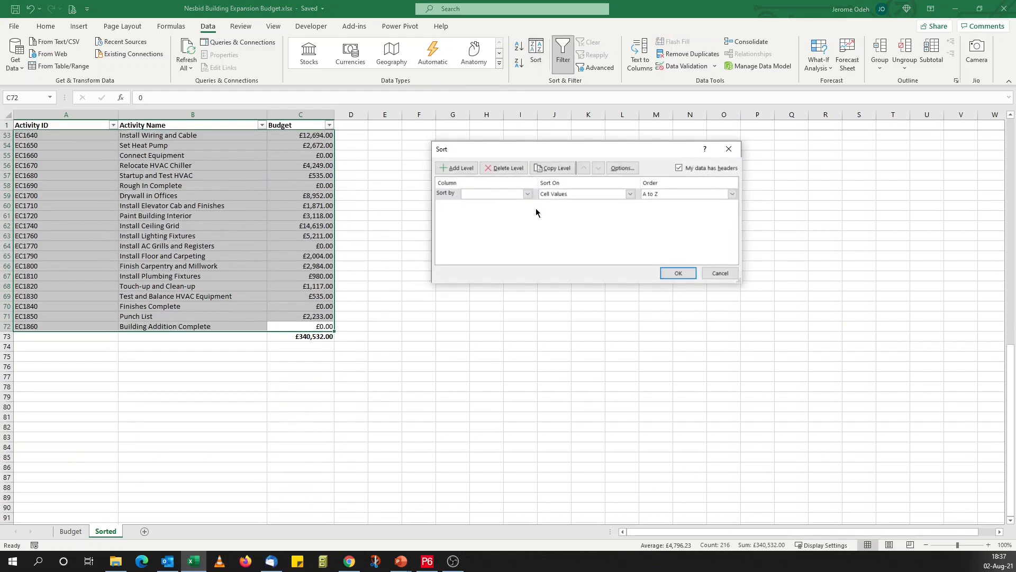
{"action": "left_click", "coordinate": [528, 194]}
{"action": "left_click", "coordinate": [492, 201]}
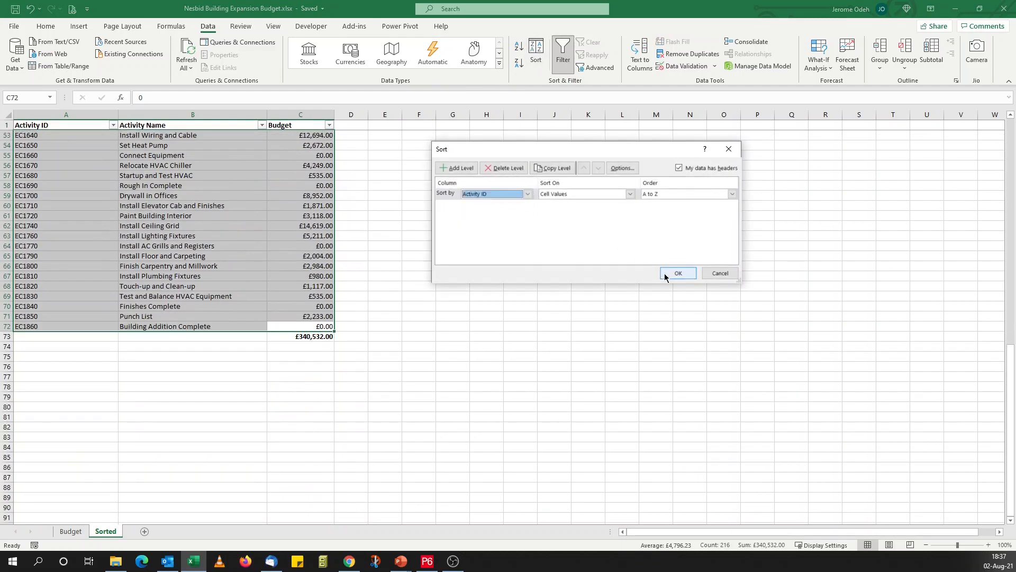
{"action": "left_click", "coordinate": [670, 274]}
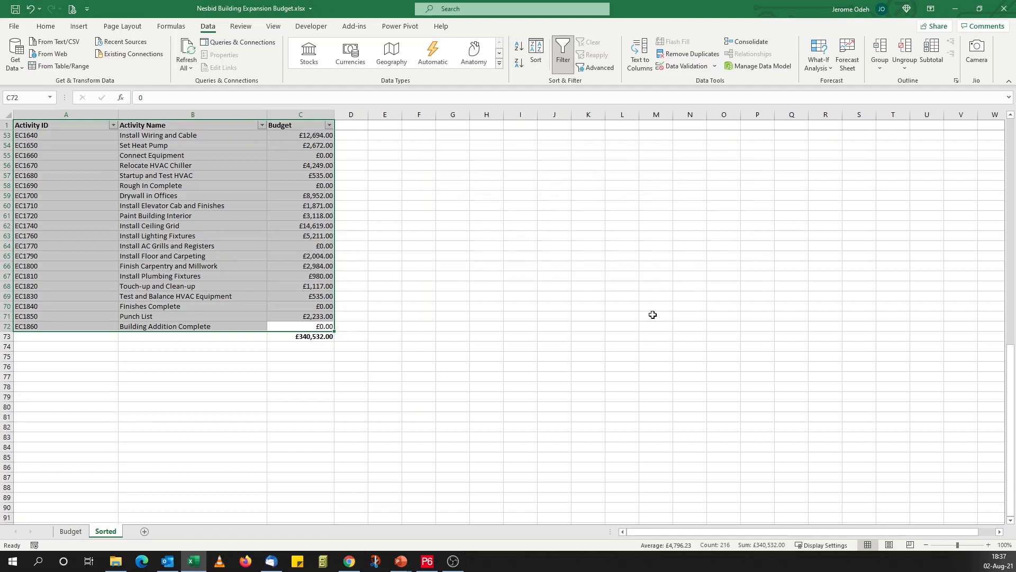
{"action": "left_click", "coordinate": [654, 316]}
Compare the budget total on the Sorted sheet with the total on the Budget sheet.
{"action": "left_click", "coordinate": [309, 337]}
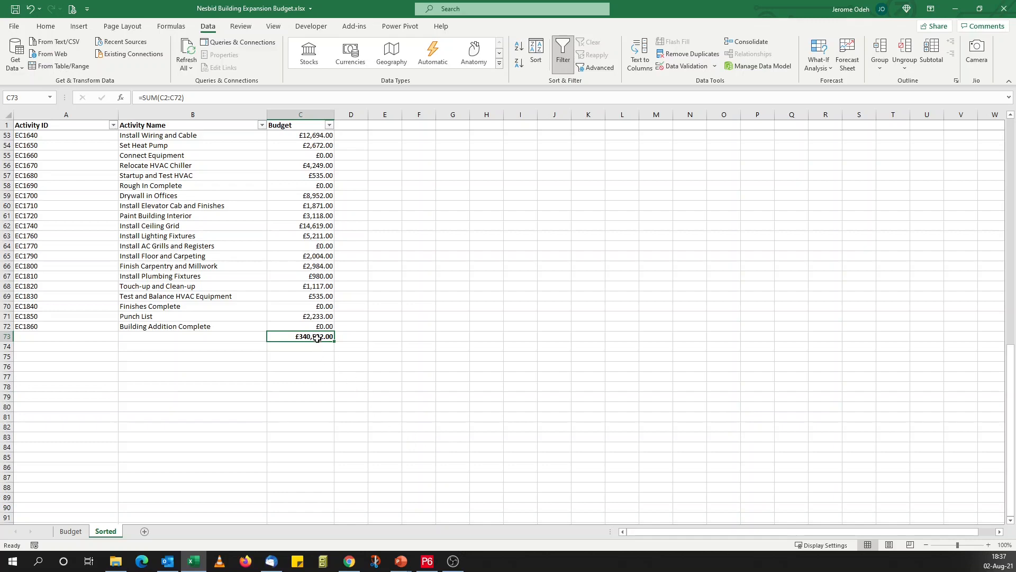
{"action": "left_click", "coordinate": [76, 533]}
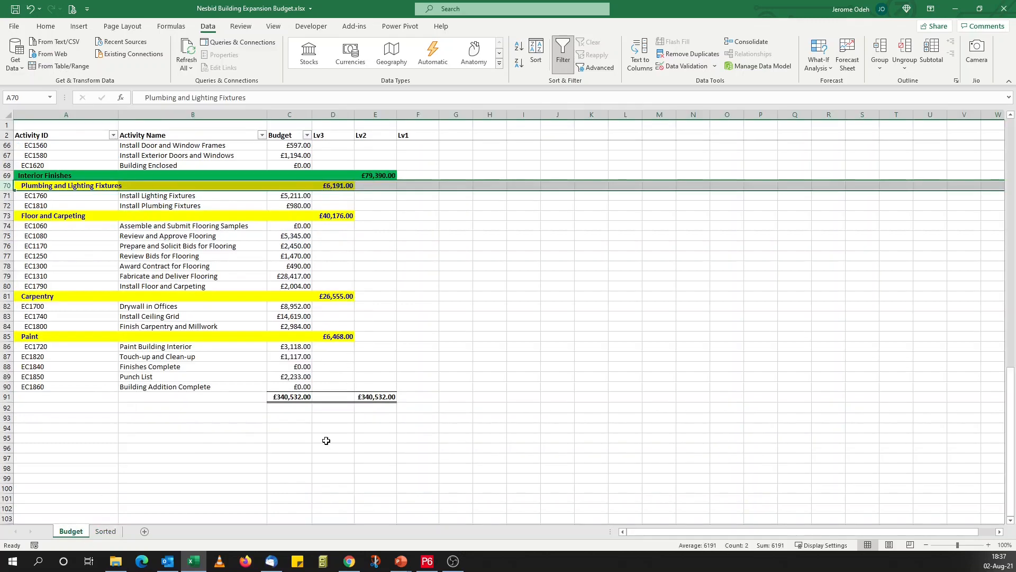
{"action": "left_click", "coordinate": [108, 535]}
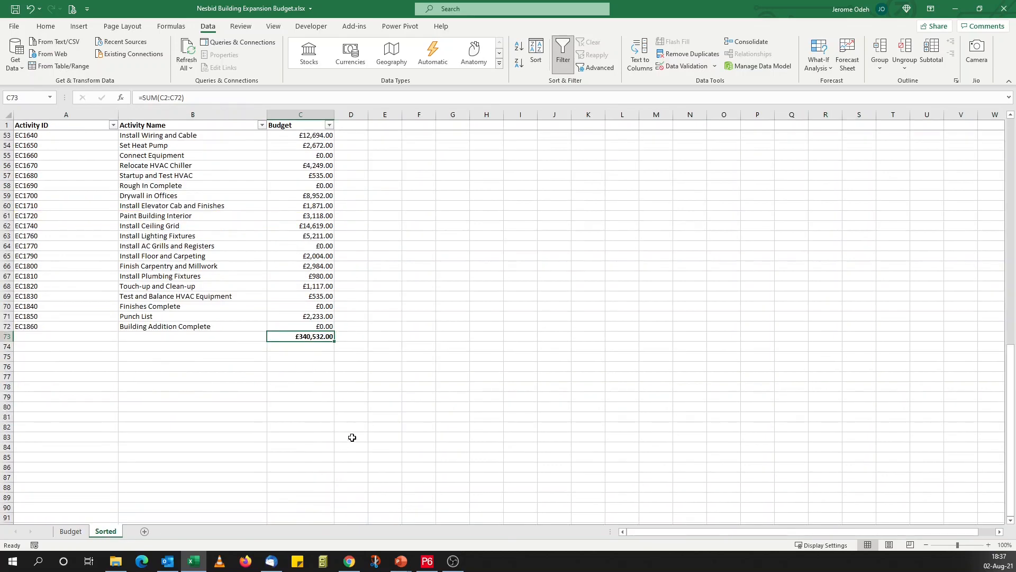
{"action": "scroll", "coordinate": [352, 438], "scroll_direction": "up", "scroll_amount": 13}
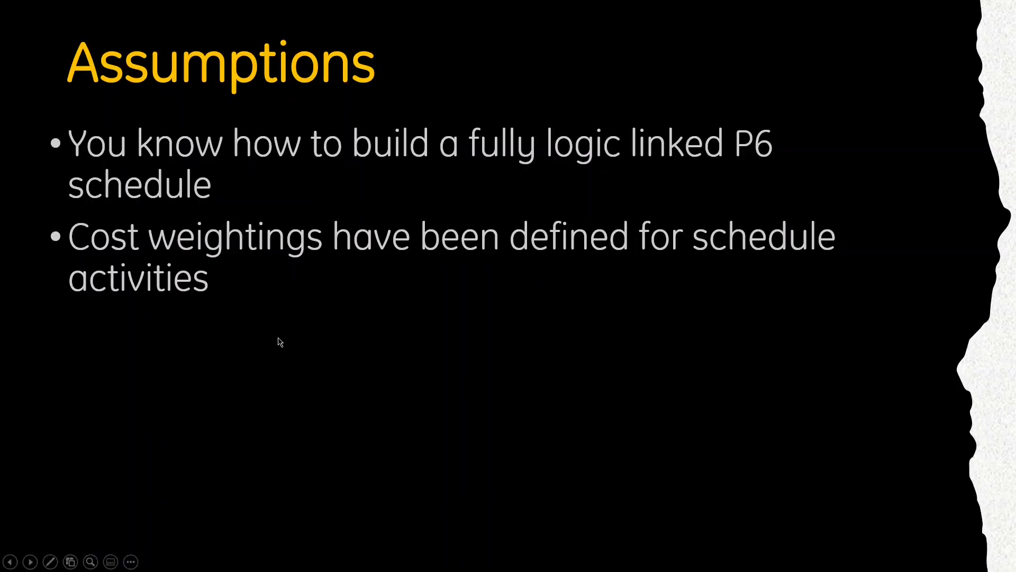
Switch back to Primavera P6 and close the Schedule dialog without rescheduling.
{"action": "left_click", "coordinate": [279, 344]}
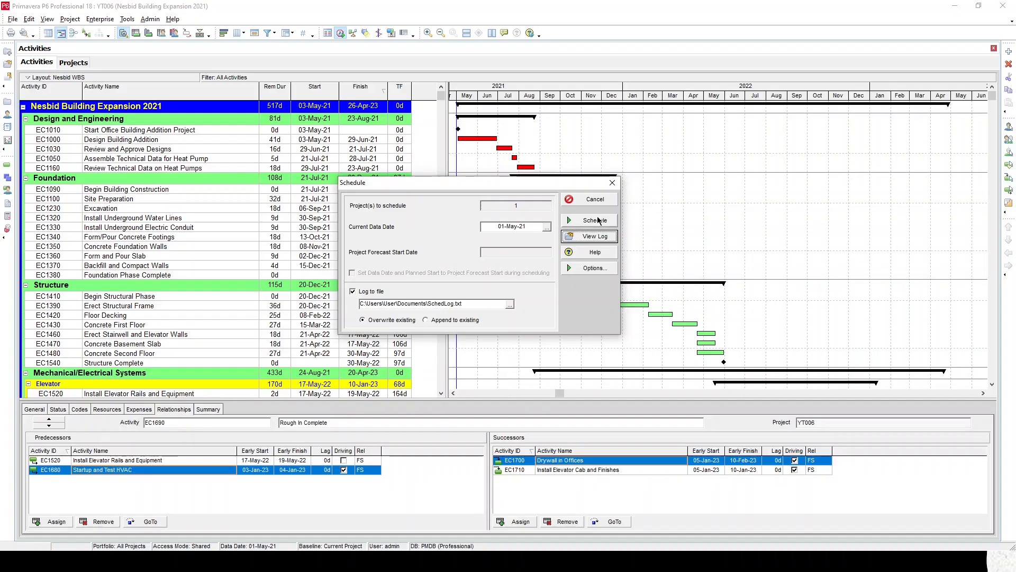
{"action": "left_click", "coordinate": [593, 200]}
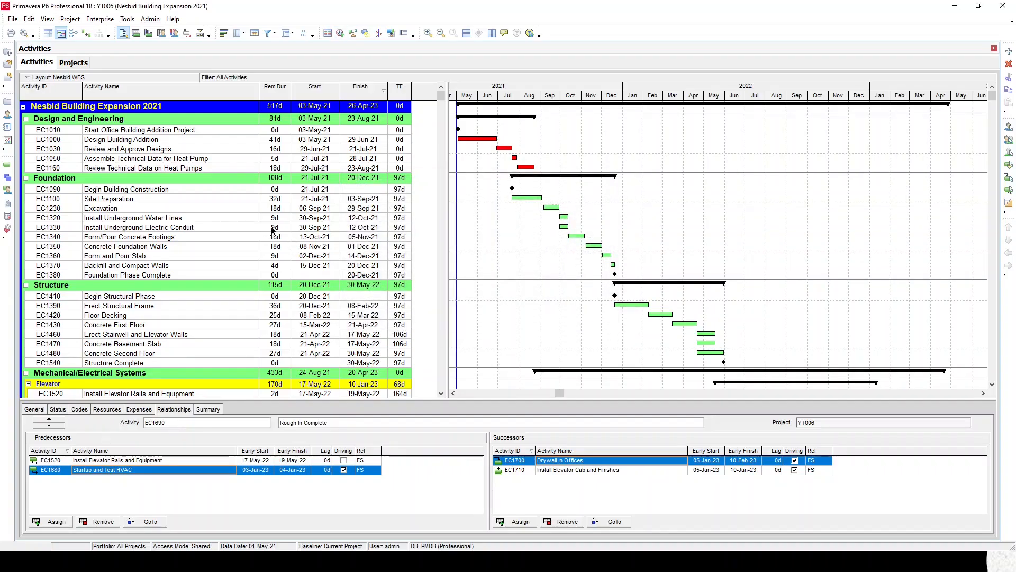
Inspect the General and Status details of the Begin Structural Phase activity, enlarging the details pane to show its float fields.
{"action": "left_click", "coordinate": [34, 409]}
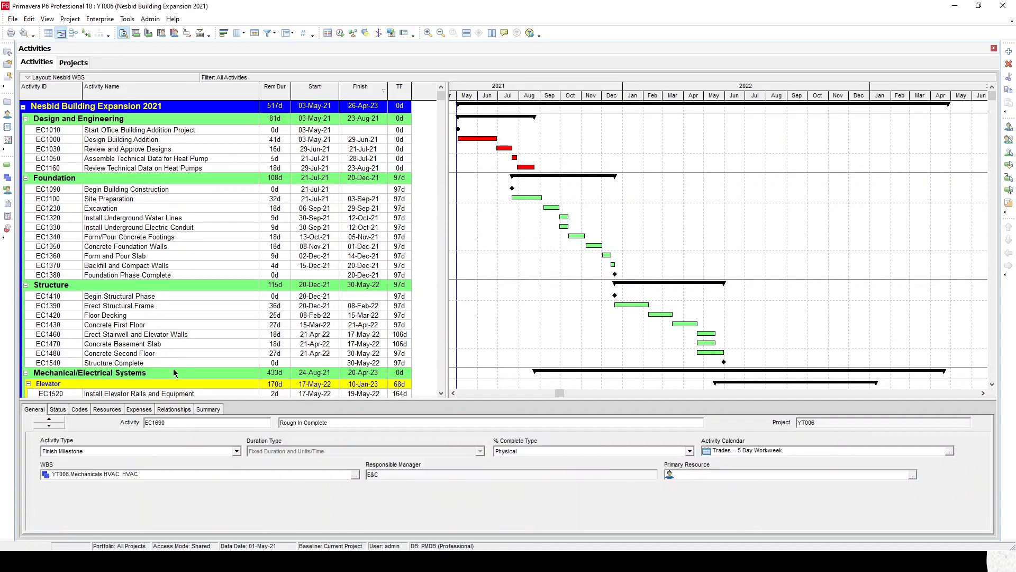
{"action": "left_click", "coordinate": [162, 297]}
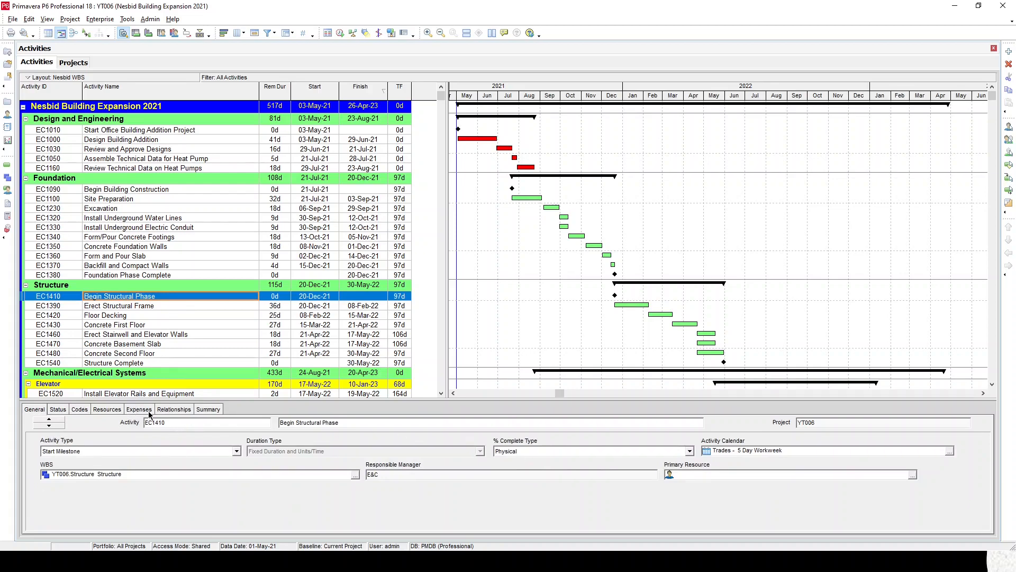
{"action": "left_click", "coordinate": [60, 410]}
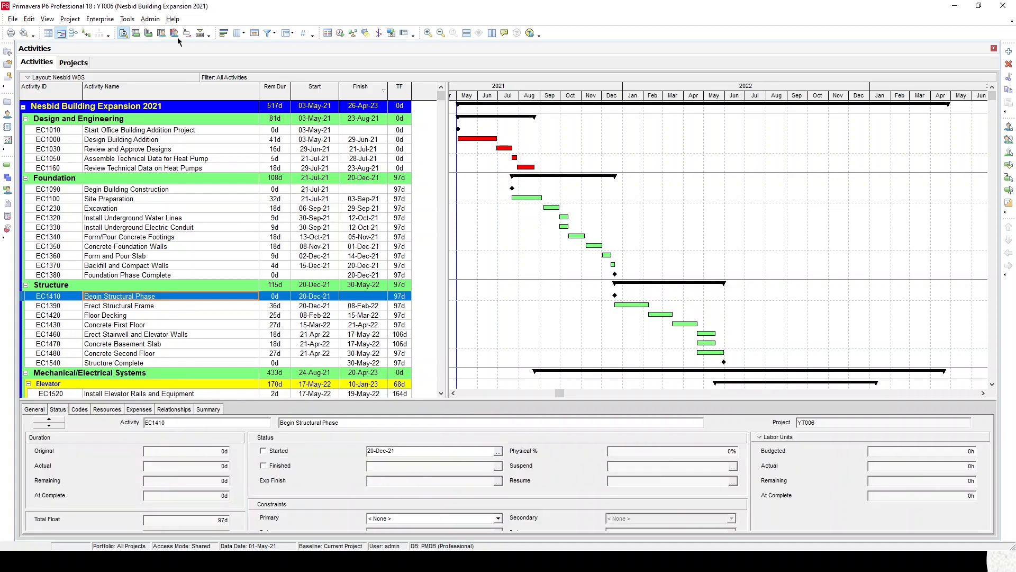
{"action": "left_click_drag", "start_coordinate": [354, 399], "coordinate": [353, 368]}
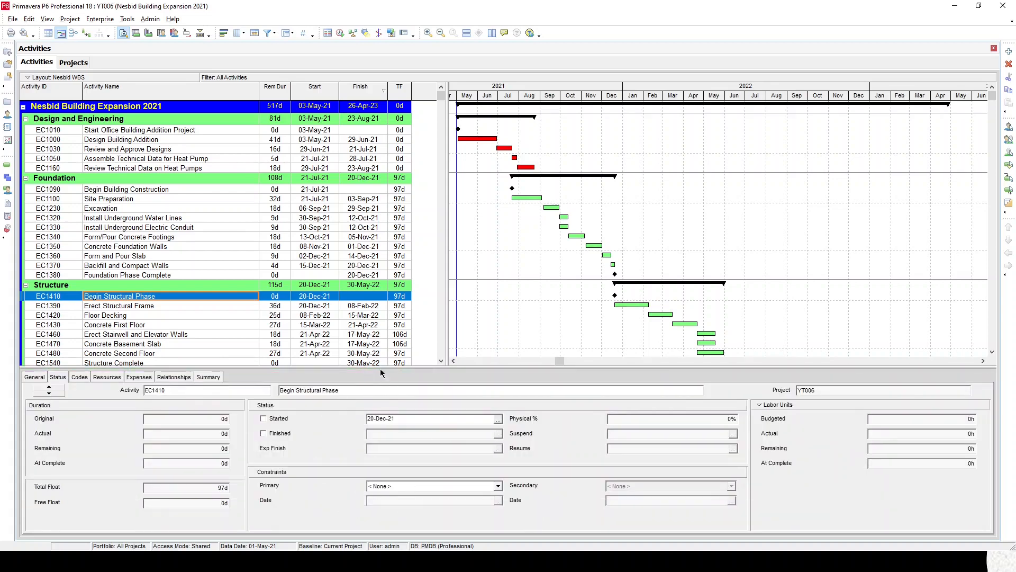
{"action": "left_click_drag", "start_coordinate": [382, 379], "coordinate": [382, 391]}
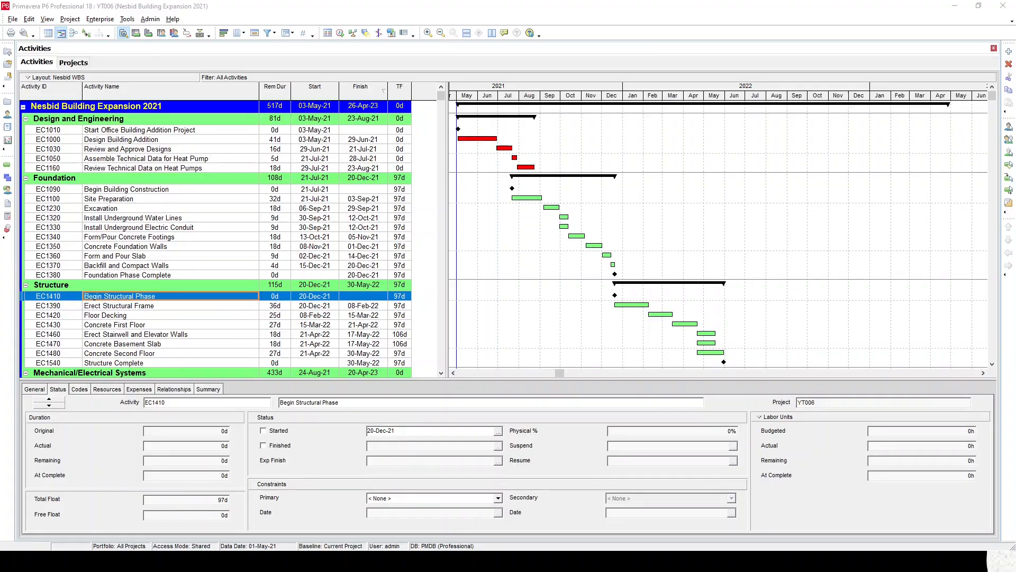
{"action": "key", "text": "alt+Tab"}
{"action": "left_click", "coordinate": [354, 302]}
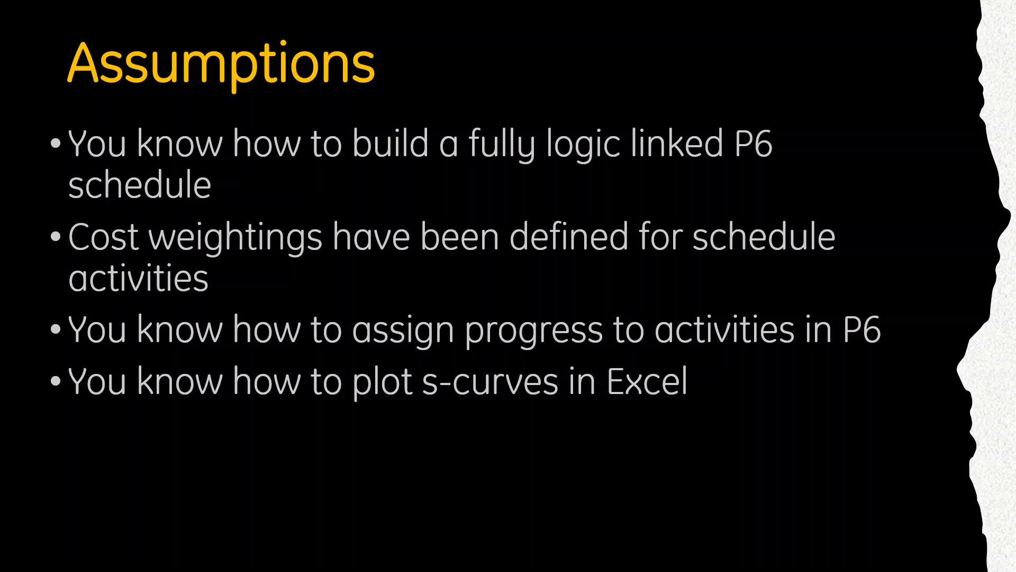
{"action": "left_click", "coordinate": [465, 264]}
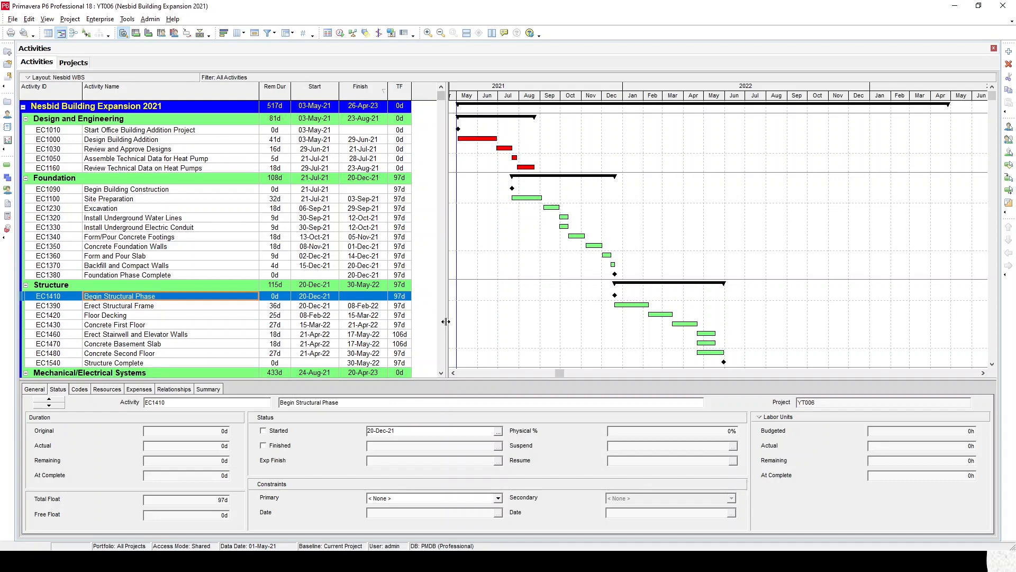
Widen the activity table, check the Project Expenses list for existing entries, and return to the Activities view.
{"action": "left_click_drag", "start_coordinate": [448, 321], "coordinate": [548, 321]}
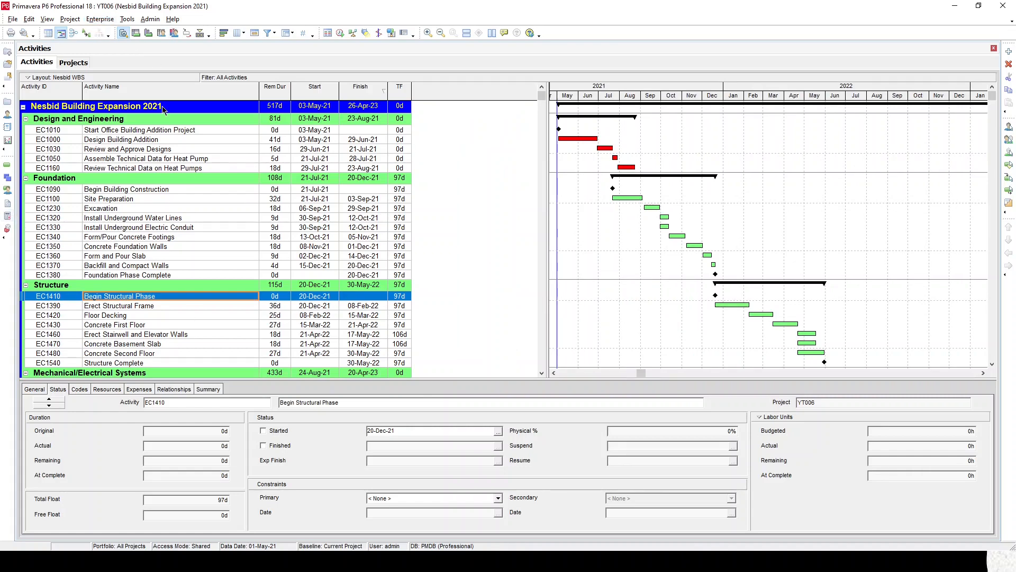
{"action": "left_click", "coordinate": [8, 218]}
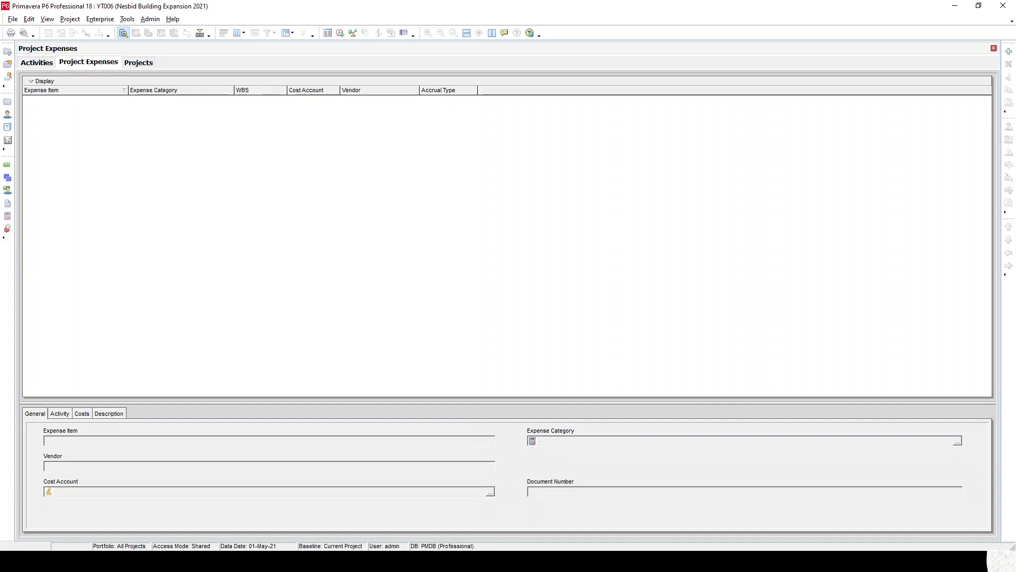
{"action": "left_click", "coordinate": [6, 164]}
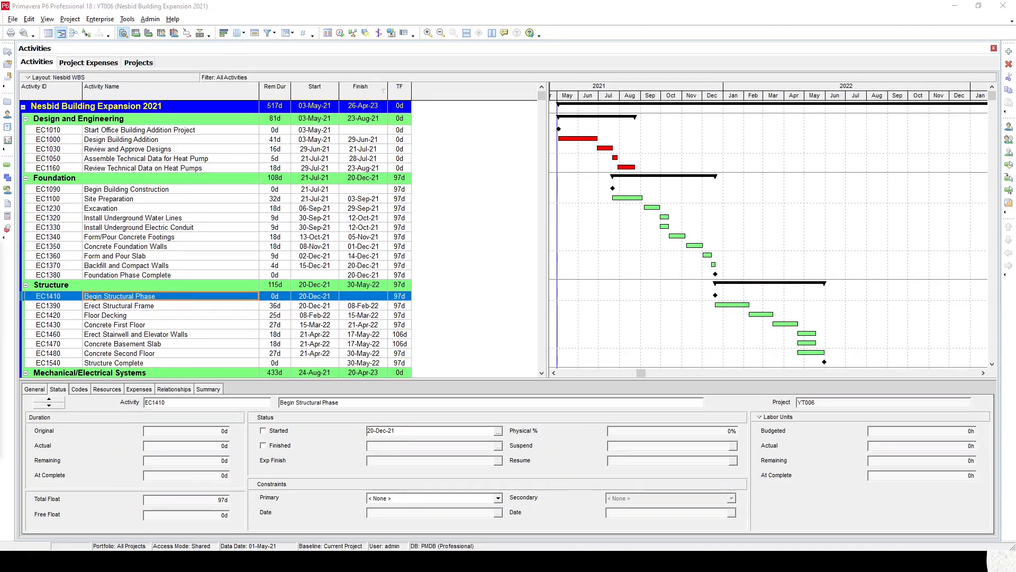
Add the Budgeted Expense Cost column after Total Float in the activity table.
{"action": "left_click_drag", "start_coordinate": [422, 239], "coordinate": [450, 218]}
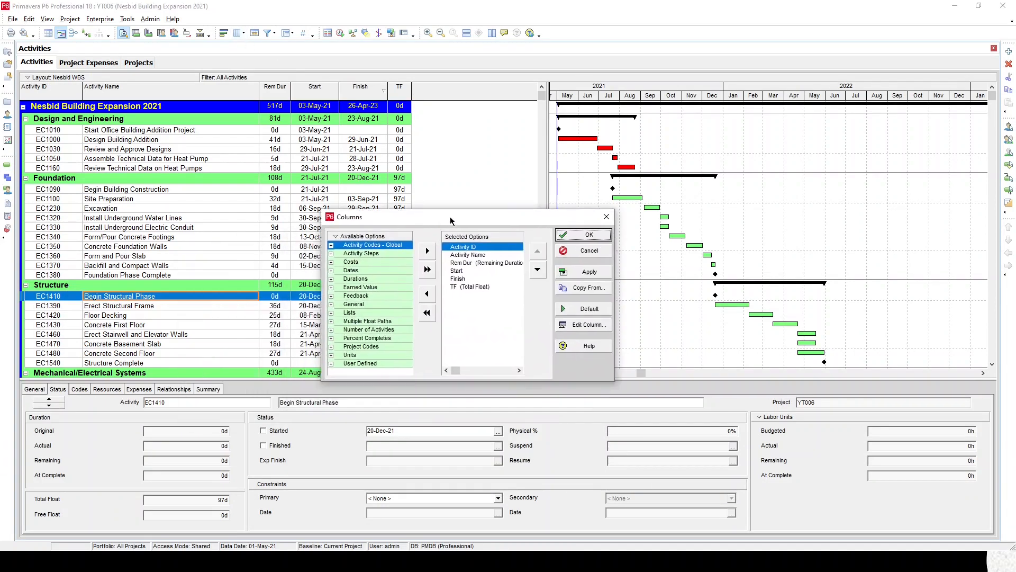
{"action": "left_click", "coordinate": [466, 287]}
{"action": "left_click", "coordinate": [332, 262]}
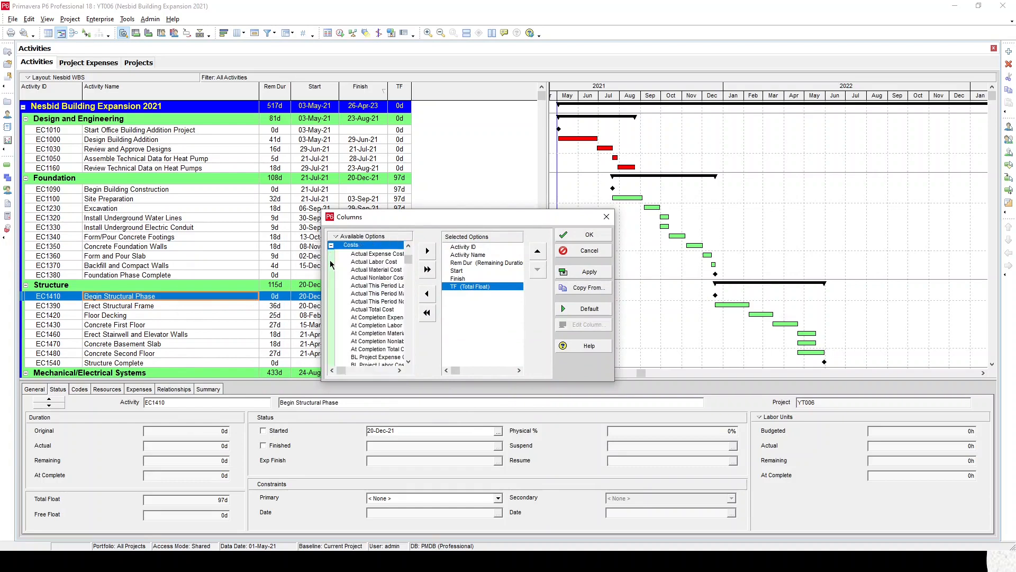
{"action": "scroll", "coordinate": [380, 324], "scroll_direction": "down", "scroll_amount": 2}
{"action": "scroll", "coordinate": [378, 331], "scroll_direction": "down", "scroll_amount": 2}
{"action": "scroll", "coordinate": [379, 335], "scroll_direction": "down", "scroll_amount": 3}
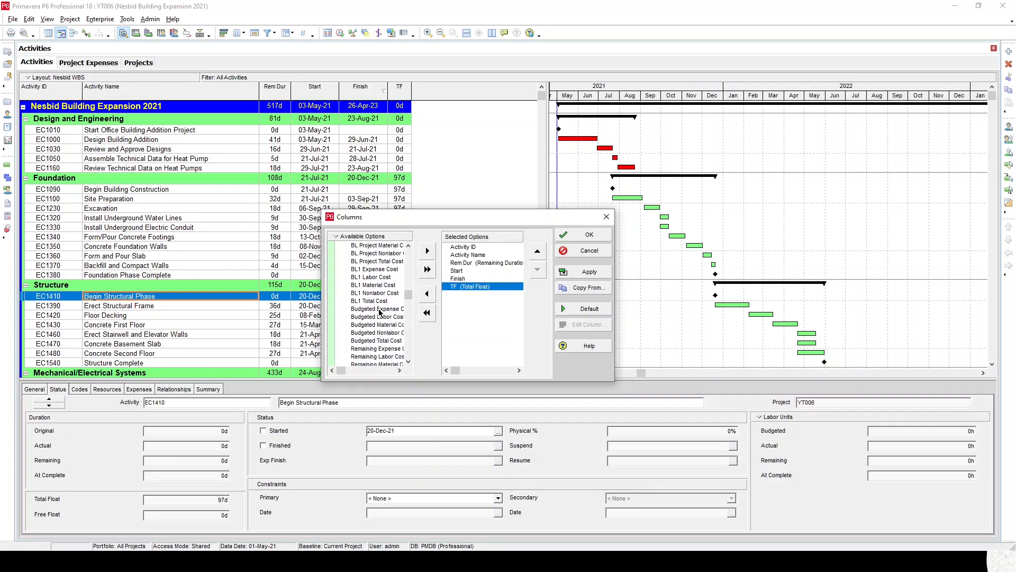
{"action": "left_click_drag", "start_coordinate": [322, 313], "coordinate": [269, 313]}
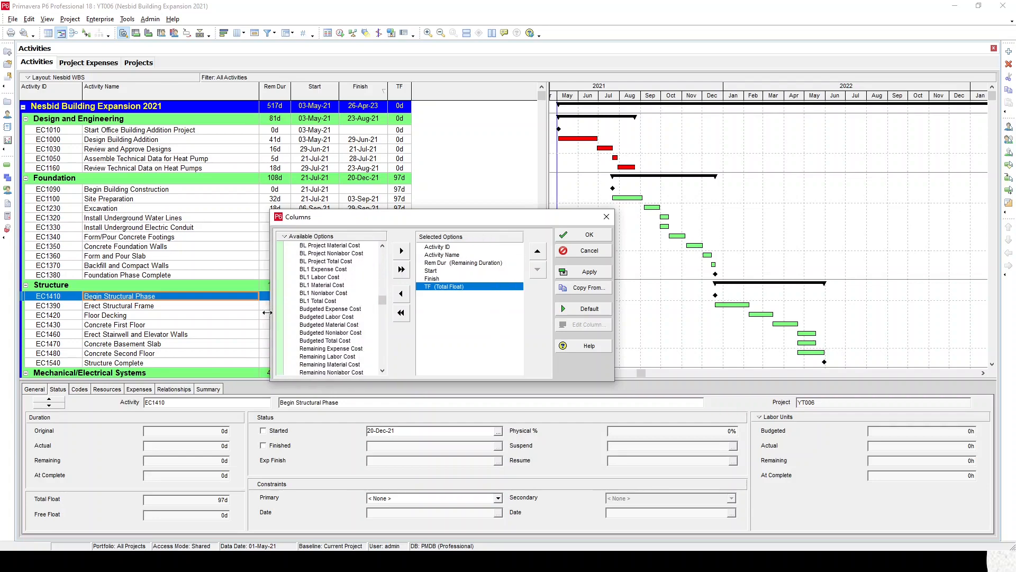
{"action": "double_click", "coordinate": [338, 309]}
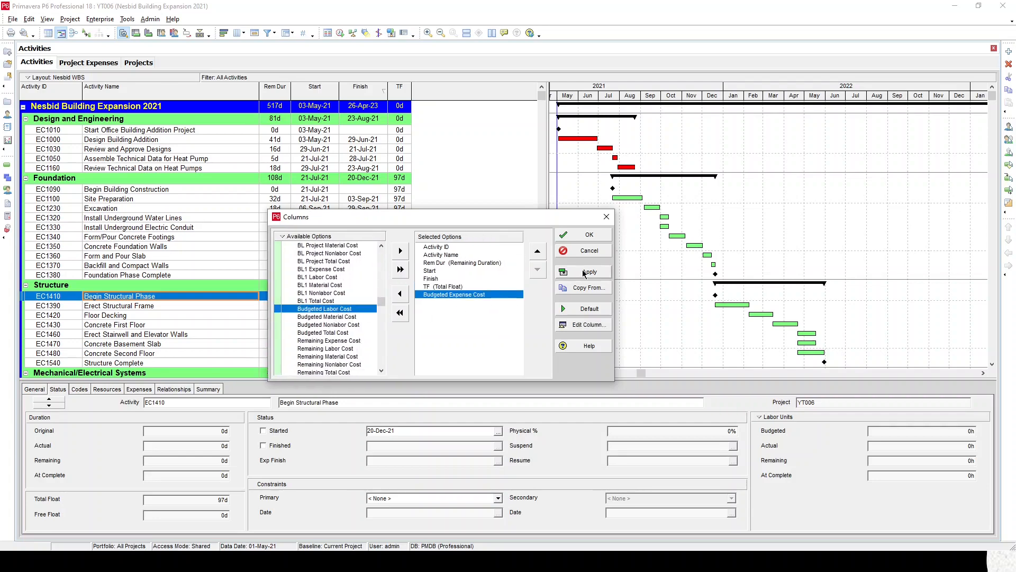
{"action": "left_click", "coordinate": [587, 234]}
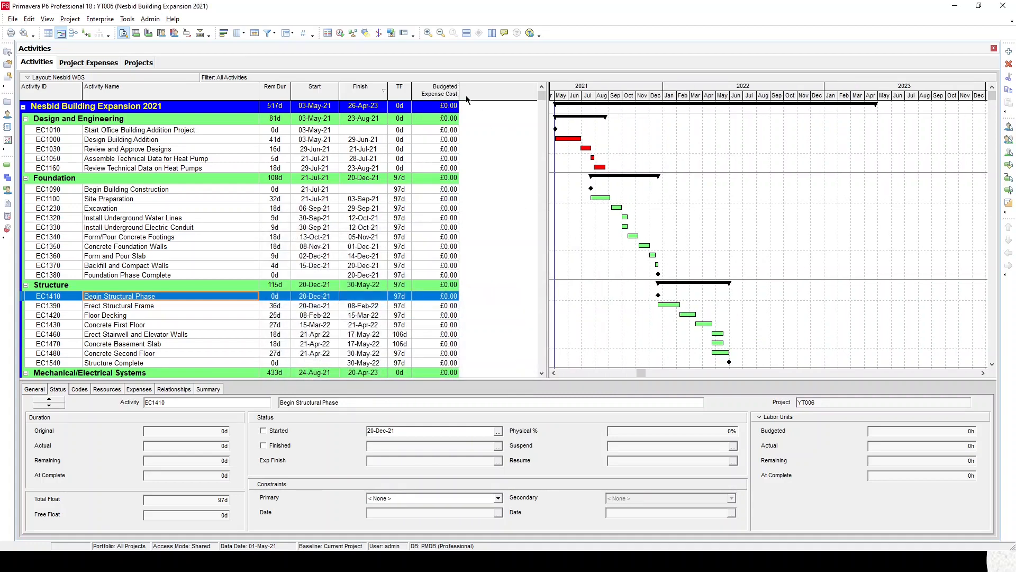
Review the Budgeted Expense Cost column across all activities and narrow the table area to fit its columns.
{"action": "scroll", "coordinate": [437, 331], "scroll_direction": "down", "scroll_amount": 5}
{"action": "scroll", "coordinate": [437, 331], "scroll_direction": "down", "scroll_amount": 12}
{"action": "scroll", "coordinate": [434, 337], "scroll_direction": "down", "scroll_amount": 4}
{"action": "scroll", "coordinate": [439, 344], "scroll_direction": "up", "scroll_amount": 5}
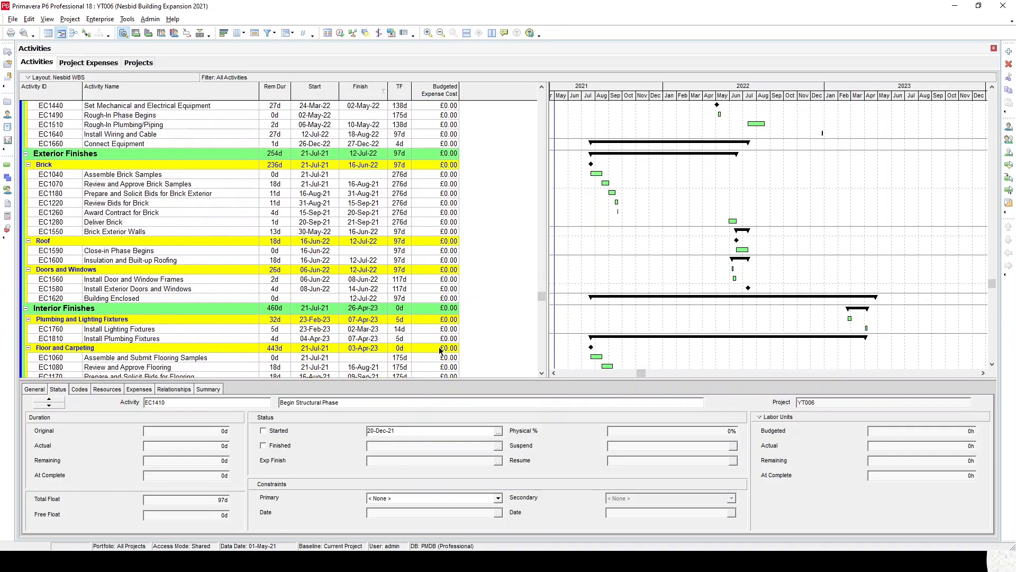
{"action": "scroll", "coordinate": [439, 347], "scroll_direction": "up", "scroll_amount": 15}
{"action": "scroll", "coordinate": [442, 350], "scroll_direction": "up", "scroll_amount": 4}
{"action": "left_click_drag", "start_coordinate": [549, 265], "coordinate": [501, 268]}
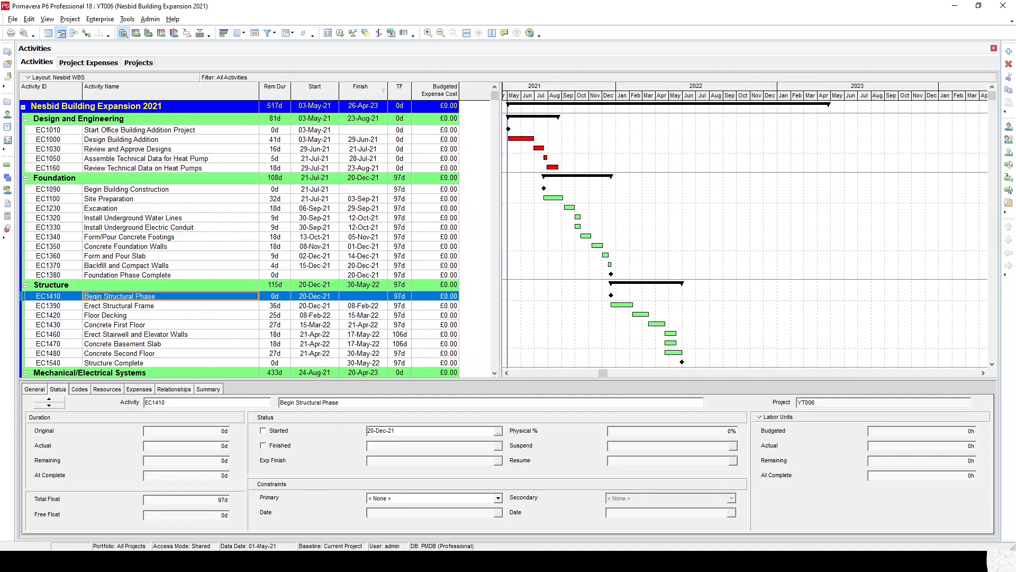
Switch to the Excel budget workbook, look over its Budget and Sorted sheets, and return to Primavera P6.
{"action": "left_click", "coordinate": [194, 561]}
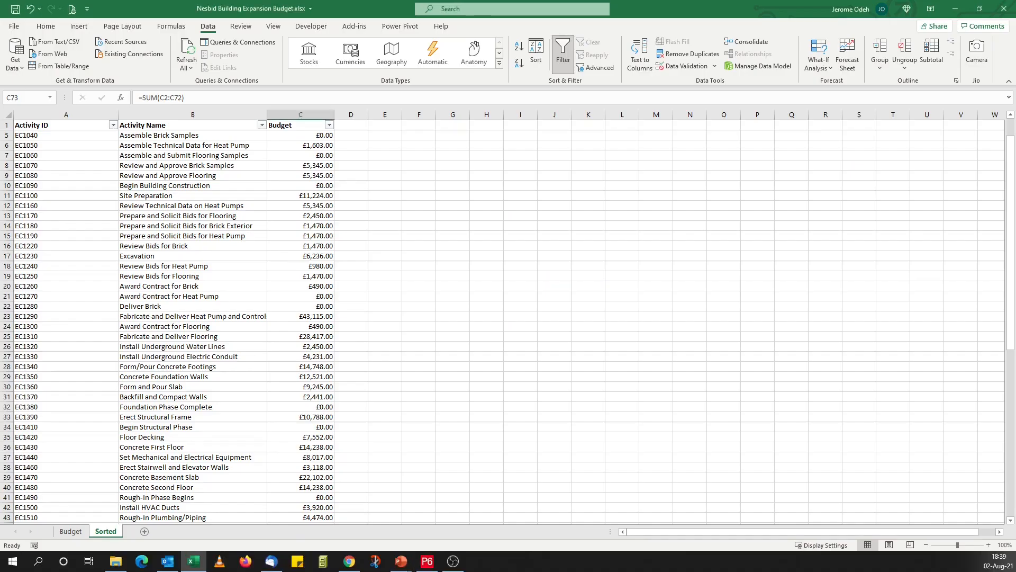
{"action": "left_click", "coordinate": [69, 531]}
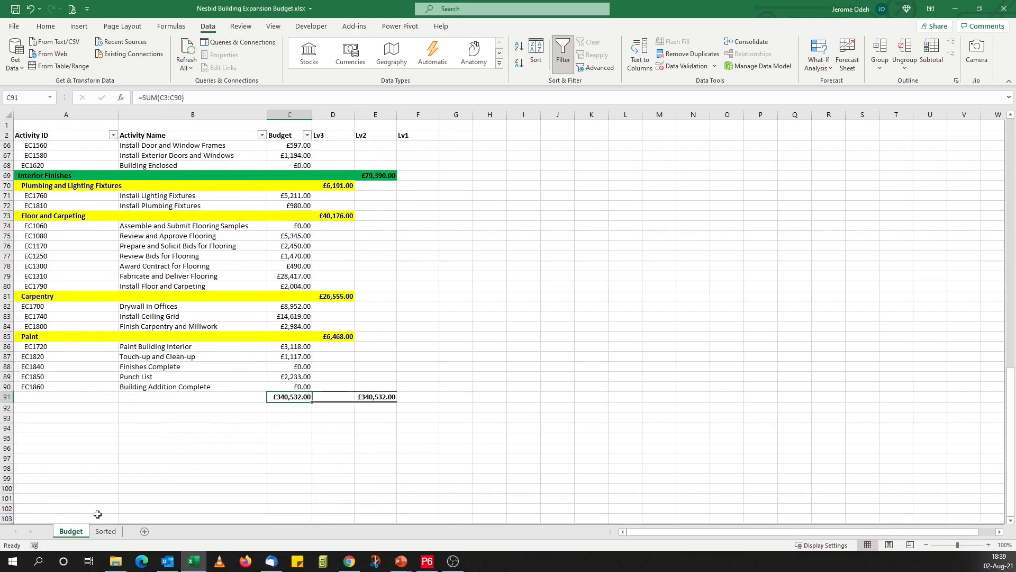
{"action": "left_click", "coordinate": [105, 531]}
{"action": "left_click", "coordinate": [427, 561]}
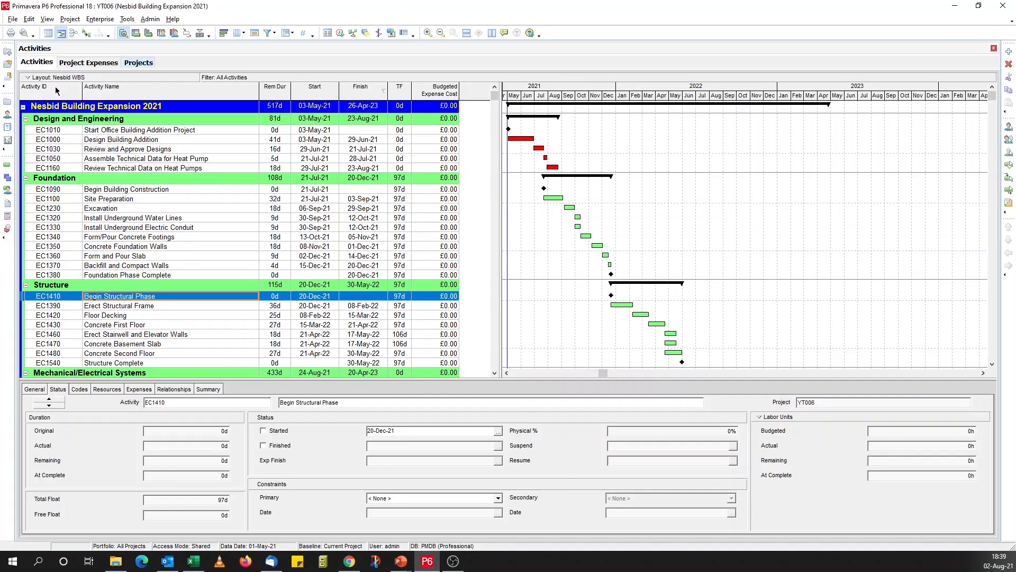
Start saving the current activity layout as a new layout and make it available to the Project.
{"action": "left_click", "coordinate": [30, 77]}
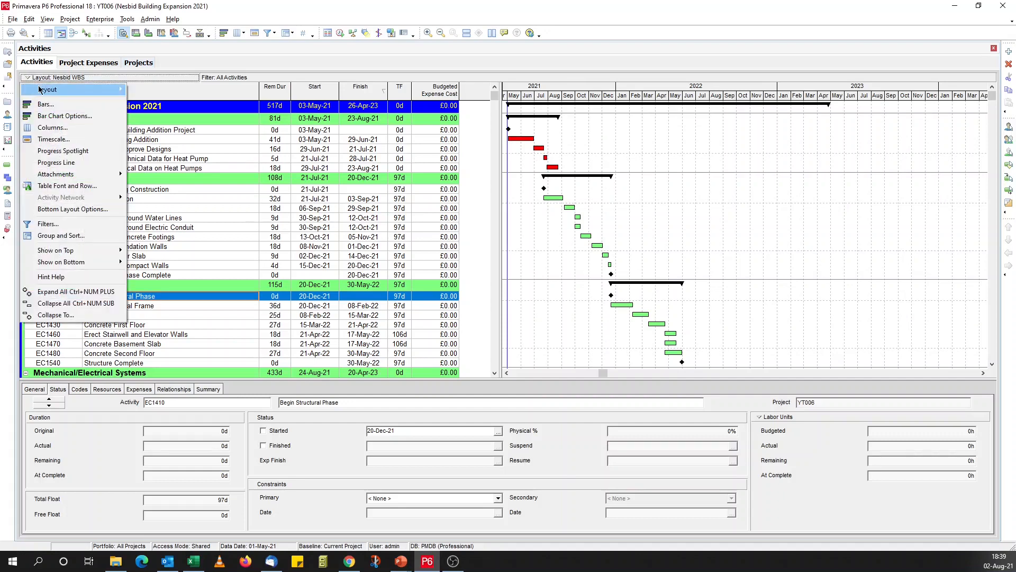
{"action": "mouse_move", "coordinate": [58, 90]}
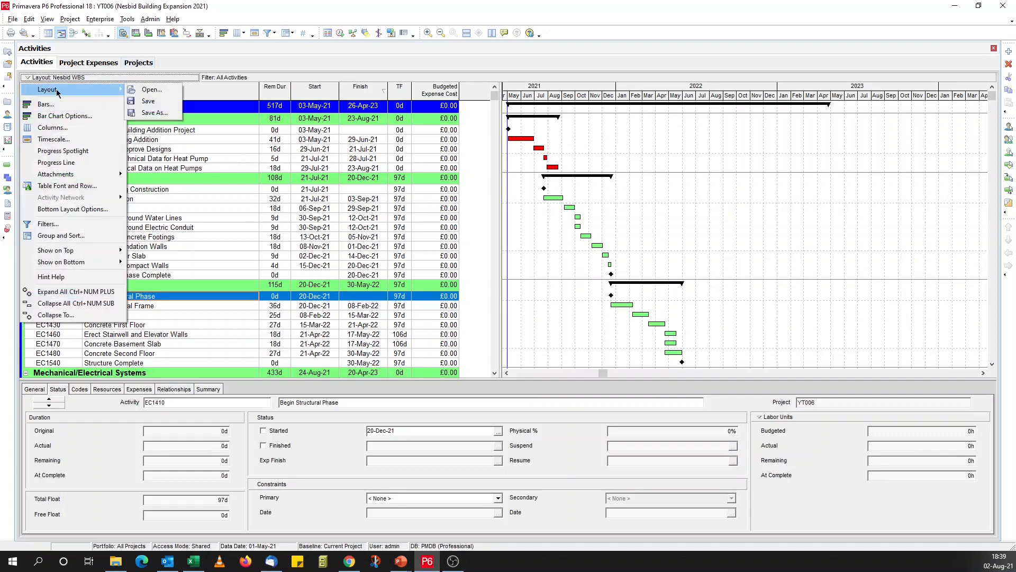
{"action": "left_click", "coordinate": [149, 114]}
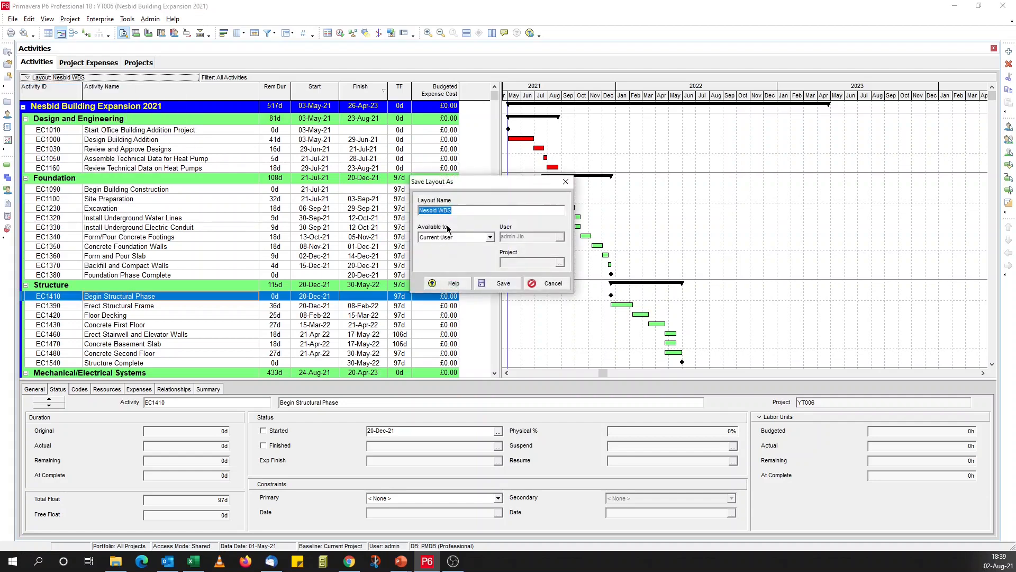
{"action": "left_click", "coordinate": [458, 209]}
{"action": "left_click_drag", "start_coordinate": [439, 210], "coordinate": [472, 208]}
{"action": "left_click", "coordinate": [490, 238]}
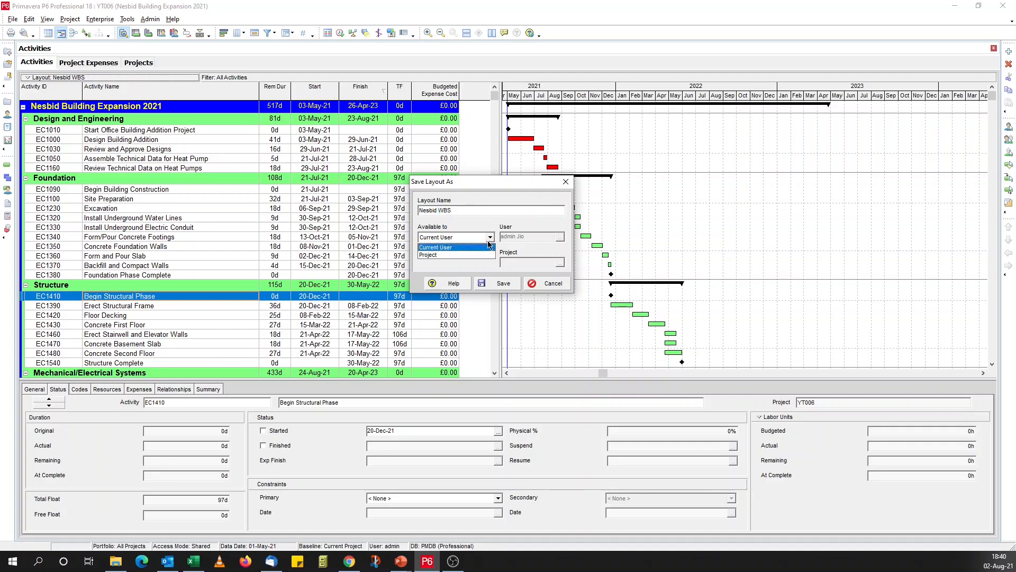
{"action": "left_click", "coordinate": [455, 255]}
{"action": "left_click_drag", "start_coordinate": [439, 210], "coordinate": [452, 210]}
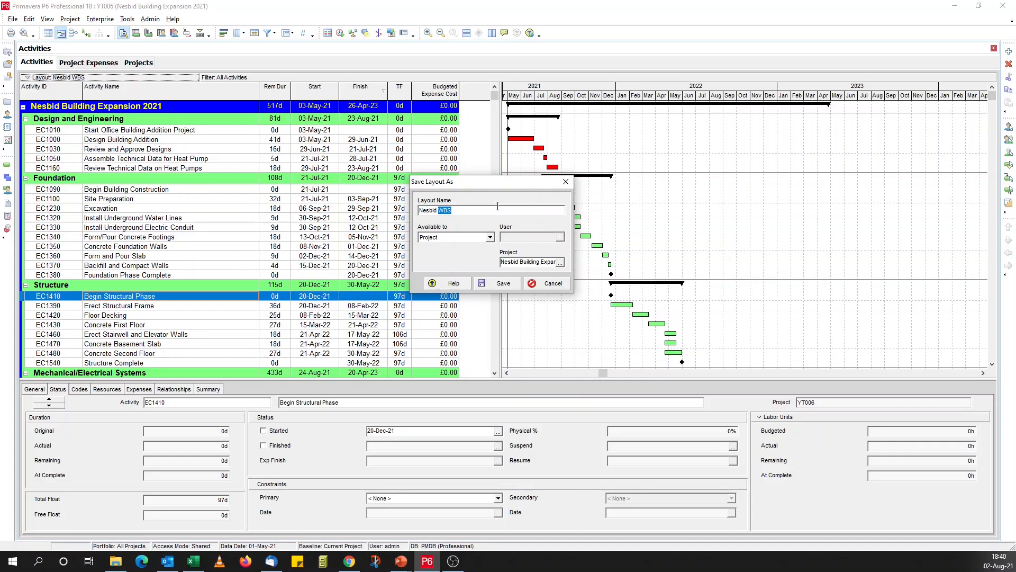
{"action": "type", "text": "S"}
{"action": "type", "text": "-curve"}
{"action": "type", "text": "s U"}
{"action": "type", "text": "Data"}
Name the new layout "Nesbid Progress Update" and save it.
{"action": "left_click_drag", "start_coordinate": [439, 212], "coordinate": [513, 211]}
{"action": "type", "text": "Progress Update"}
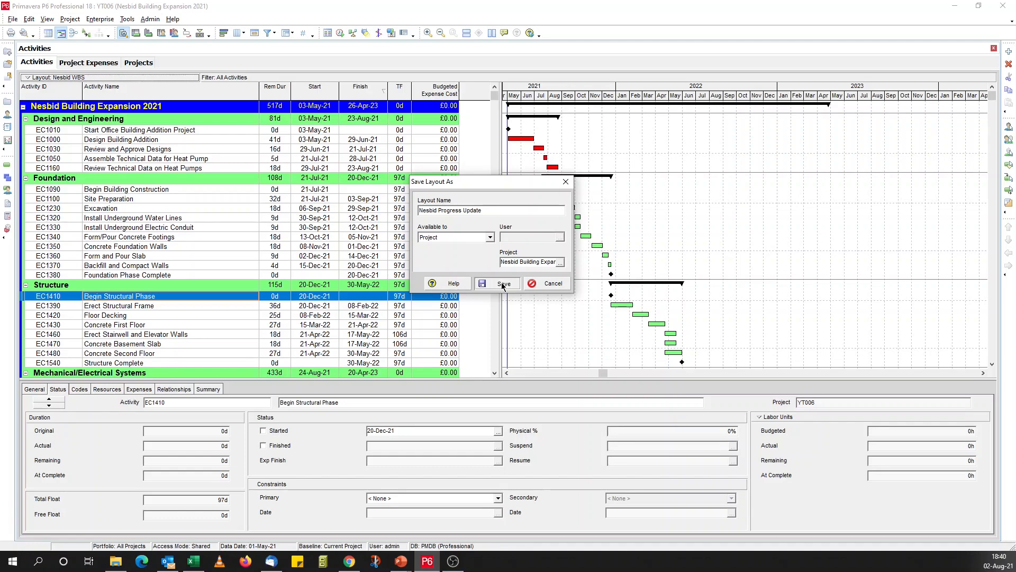
{"action": "left_click", "coordinate": [503, 285]}
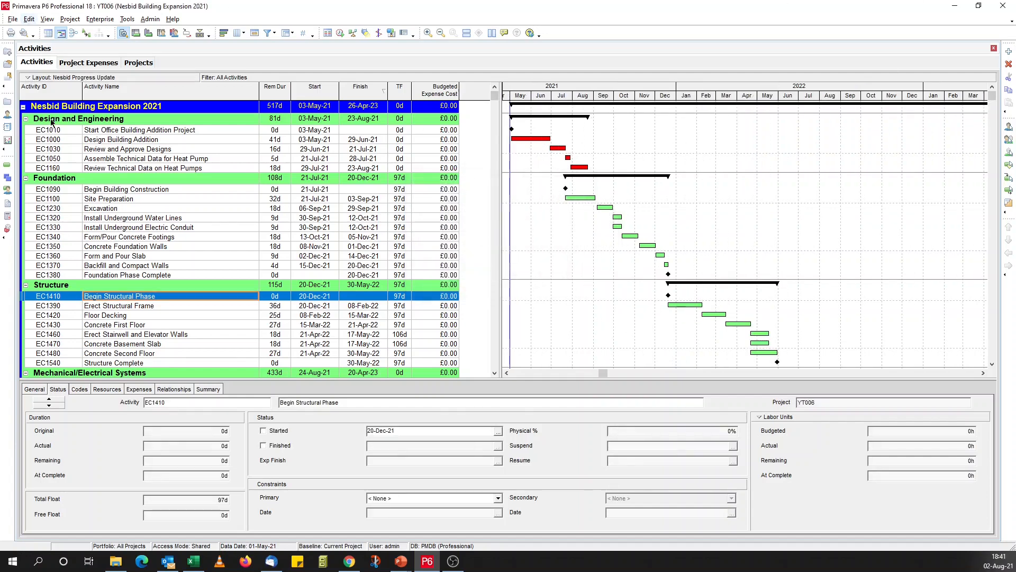
Start a project export and choose Spreadsheet (XLSX) as the export format.
{"action": "left_click", "coordinate": [13, 18]}
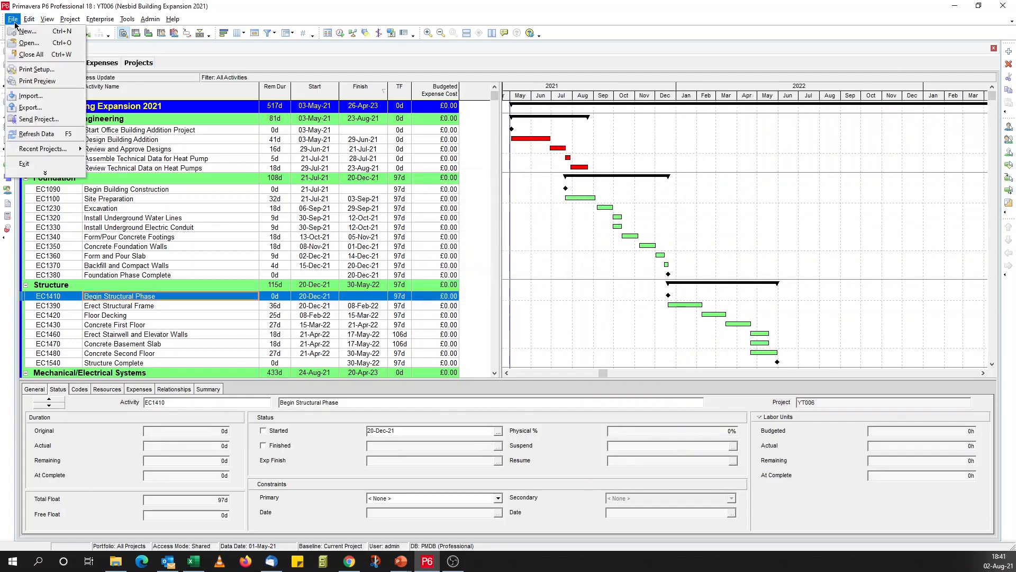
{"action": "left_click", "coordinate": [40, 108]}
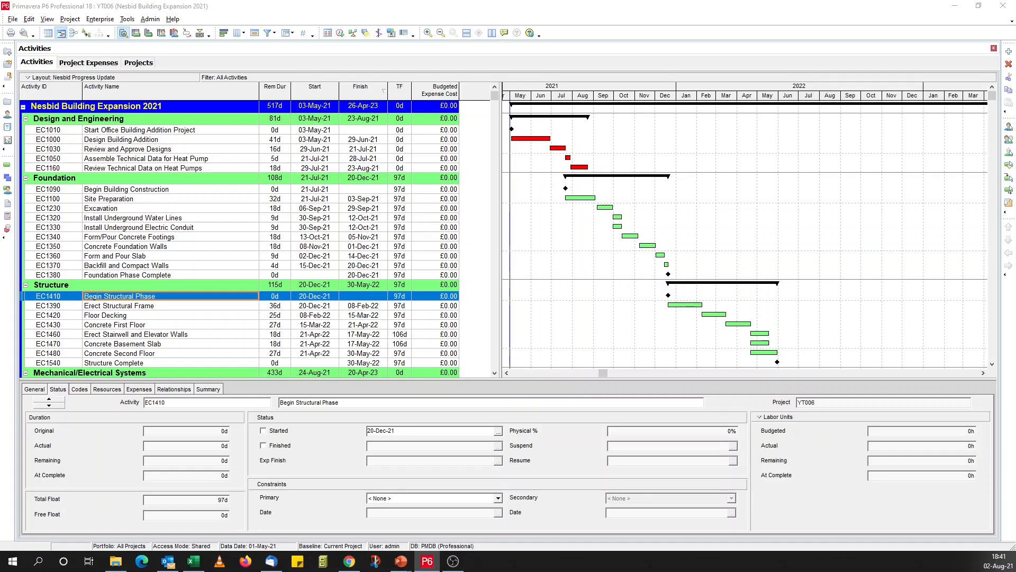
{"action": "left_click", "coordinate": [395, 279]}
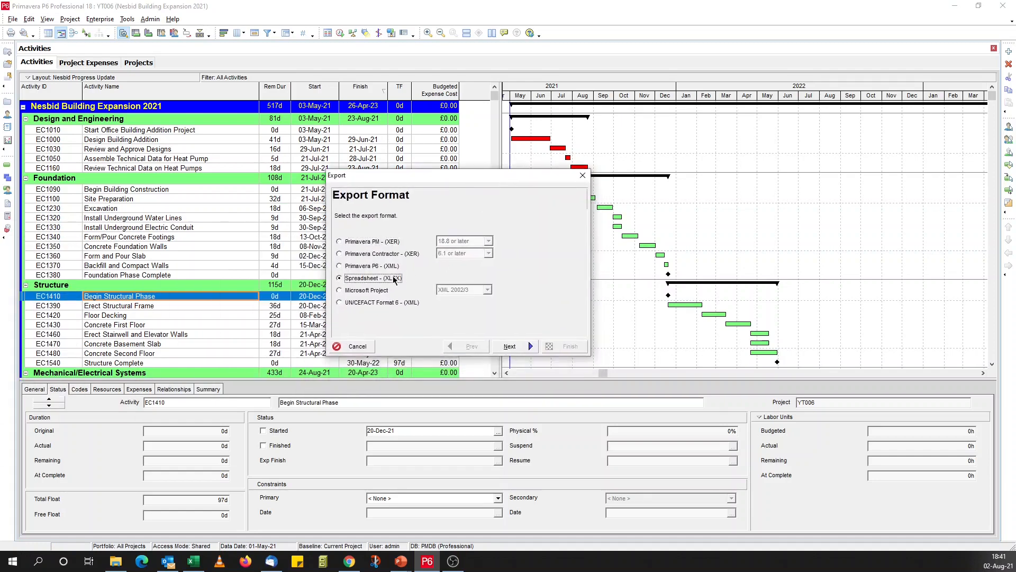
{"action": "left_click", "coordinate": [518, 344]}
Choose Activities and Expenses as the data types to export, include project YT006, and proceed to the template selection.
{"action": "left_click", "coordinate": [365, 242]}
{"action": "left_click", "coordinate": [379, 273]}
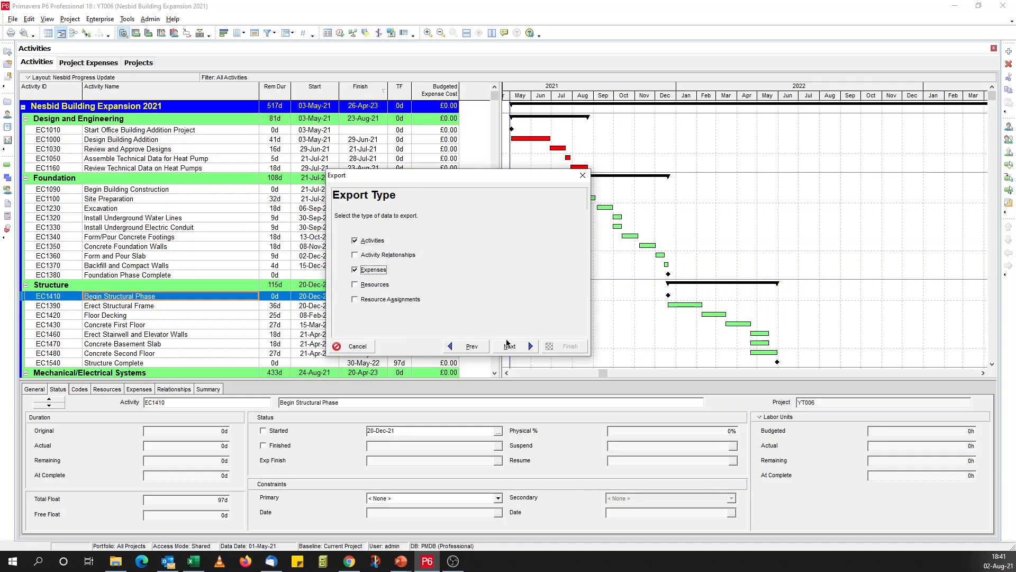
{"action": "left_click", "coordinate": [513, 348]}
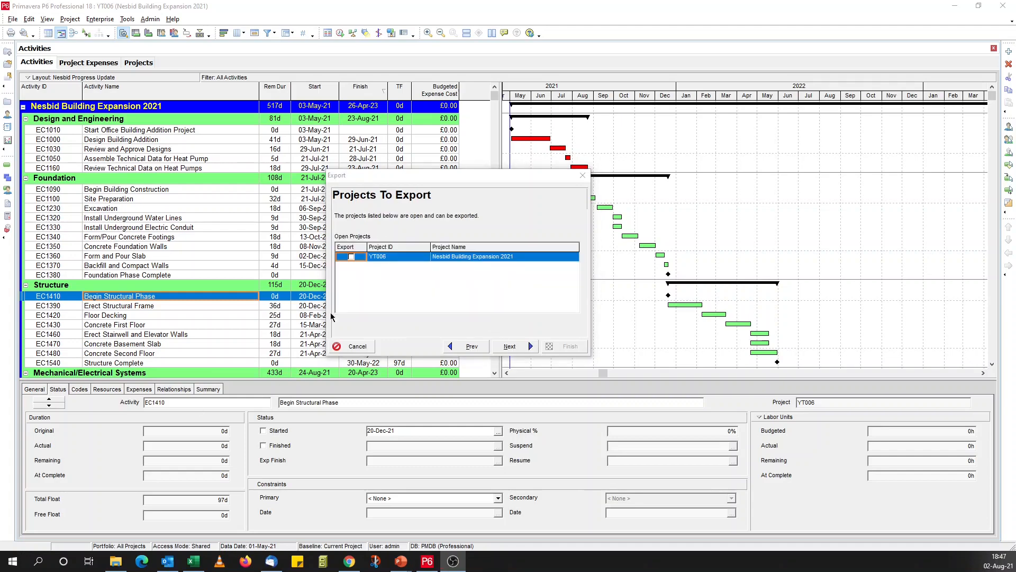
{"action": "left_click", "coordinate": [351, 257]}
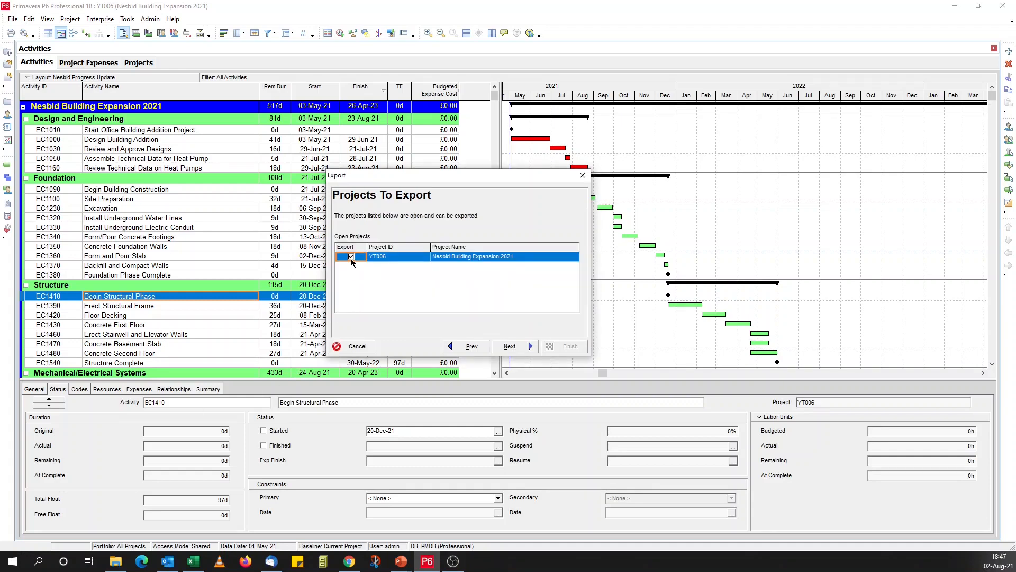
{"action": "left_click", "coordinate": [511, 347]}
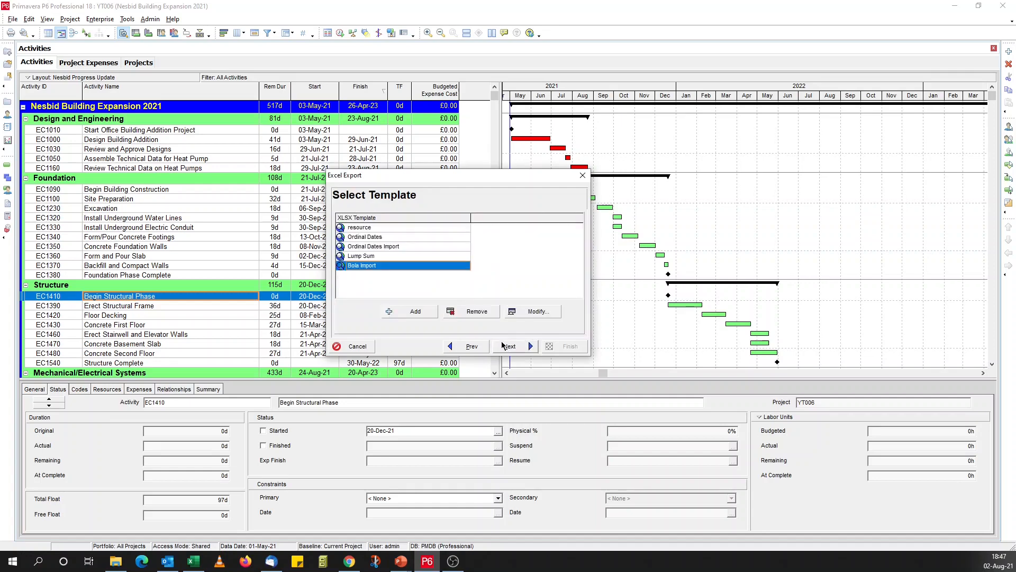
Add a new export template named "Activity Weightings Import" with Activities as the subject area.
{"action": "left_click", "coordinate": [411, 312]}
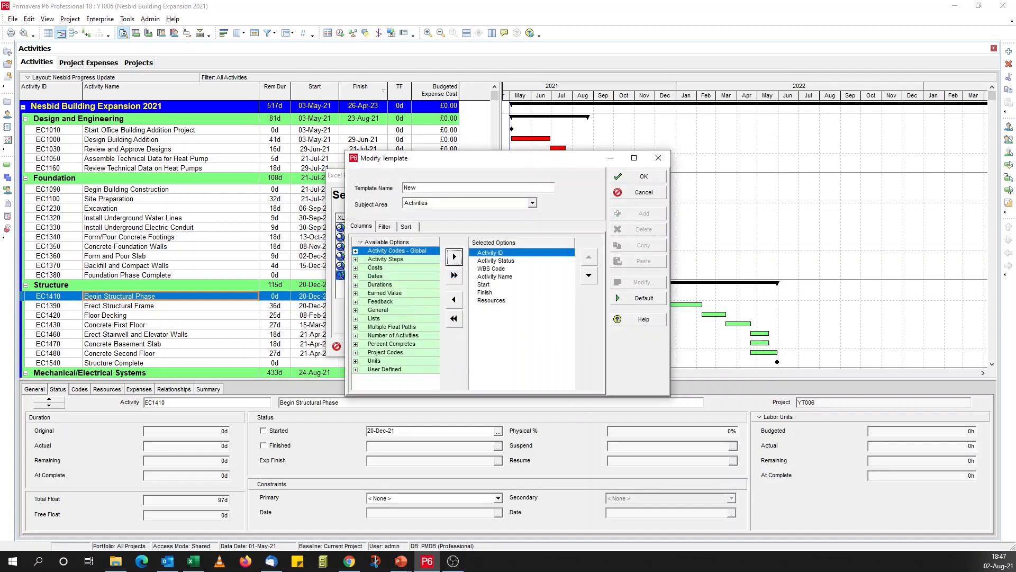
{"action": "left_click_drag", "start_coordinate": [430, 187], "coordinate": [403, 187]}
{"action": "type", "text": "Activity Weightings Import"}
{"action": "left_click", "coordinate": [440, 205]}
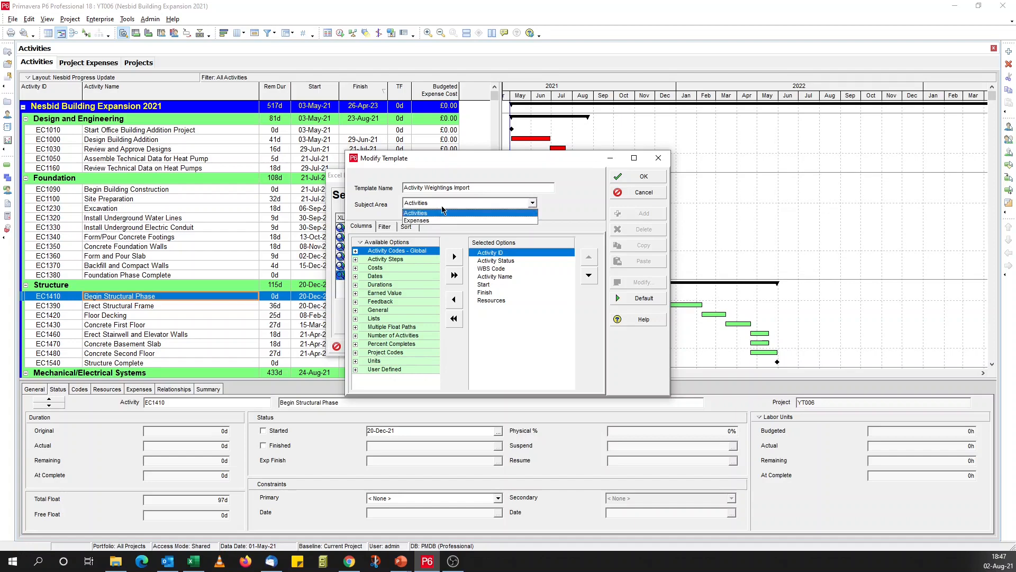
{"action": "left_click", "coordinate": [572, 204]}
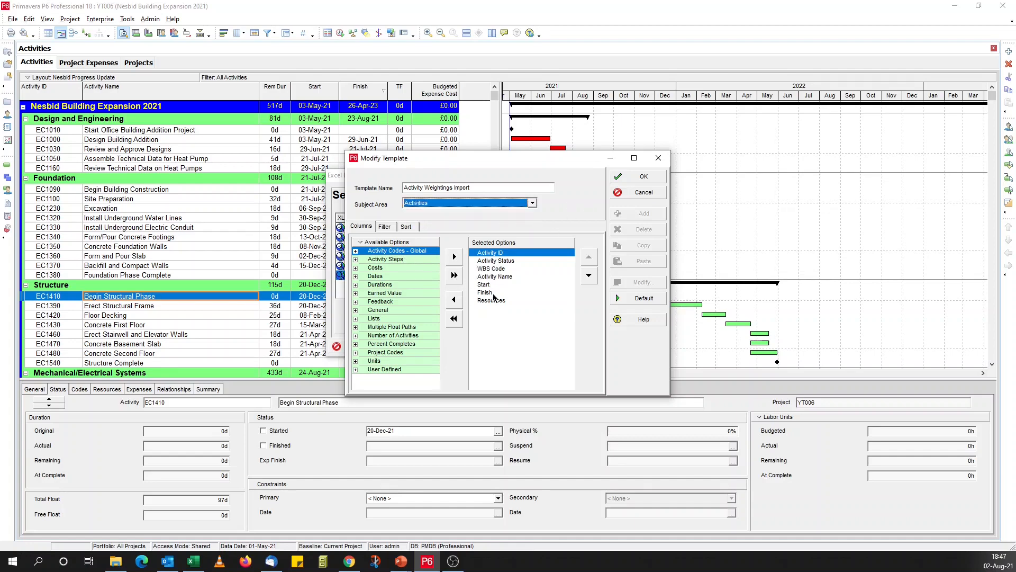
Review the default Activities columns of the template and remove Resources from the selected options.
{"action": "left_click", "coordinate": [504, 262]}
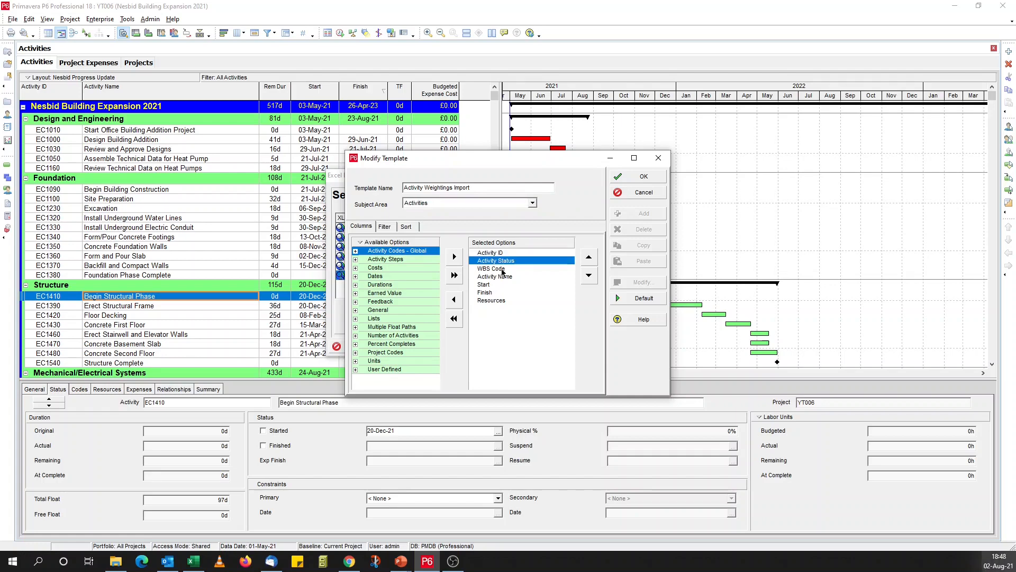
{"action": "left_click", "coordinate": [503, 269]}
{"action": "left_click", "coordinate": [494, 277]}
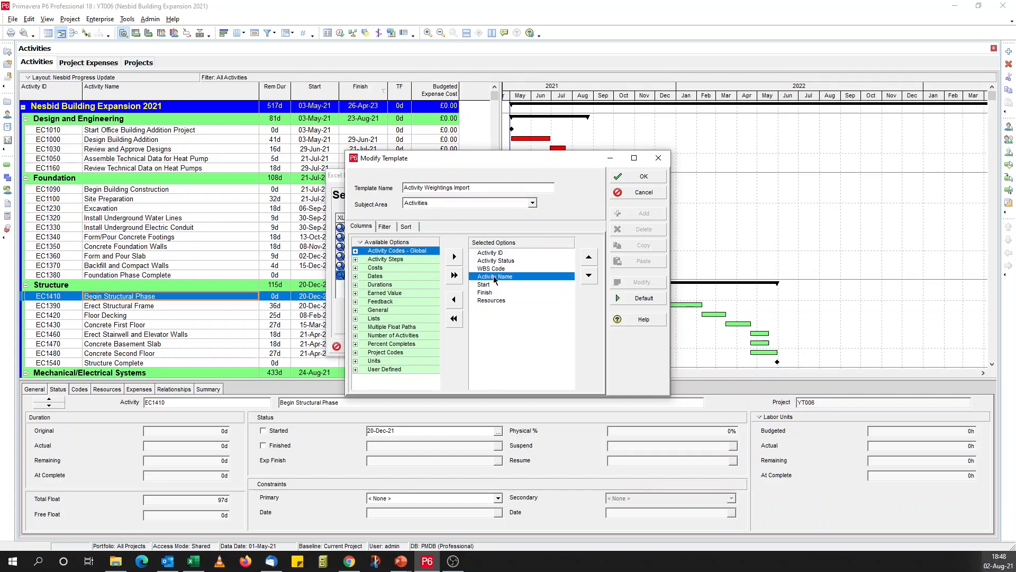
{"action": "left_click", "coordinate": [483, 285]}
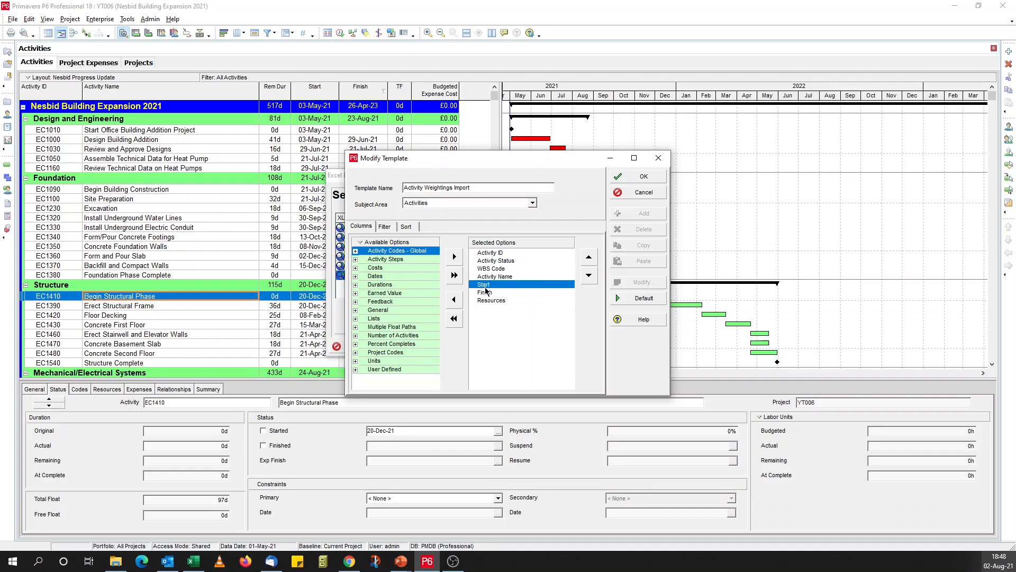
{"action": "left_click", "coordinate": [486, 293]}
{"action": "left_click", "coordinate": [491, 300]}
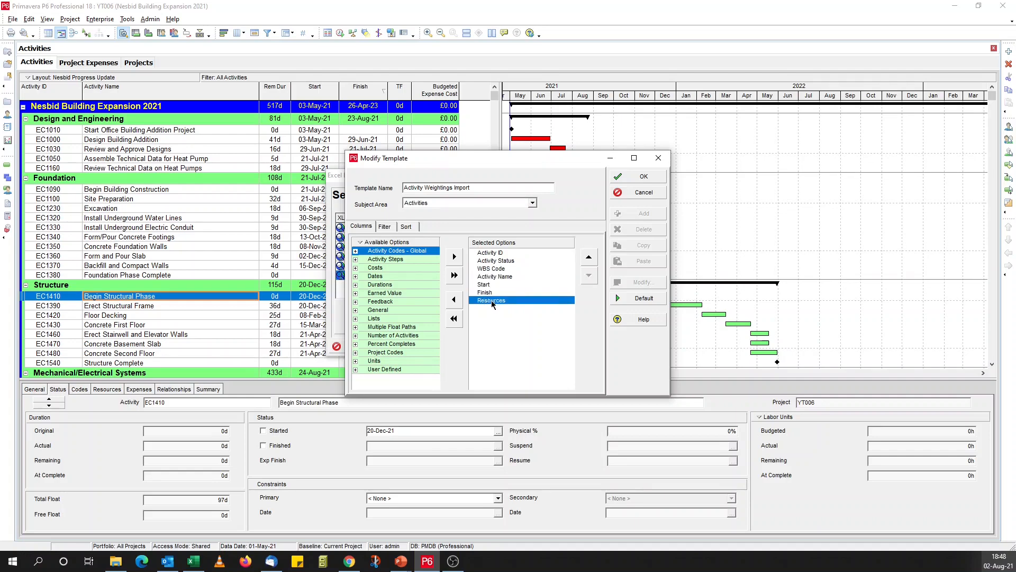
{"action": "double_click", "coordinate": [491, 300]}
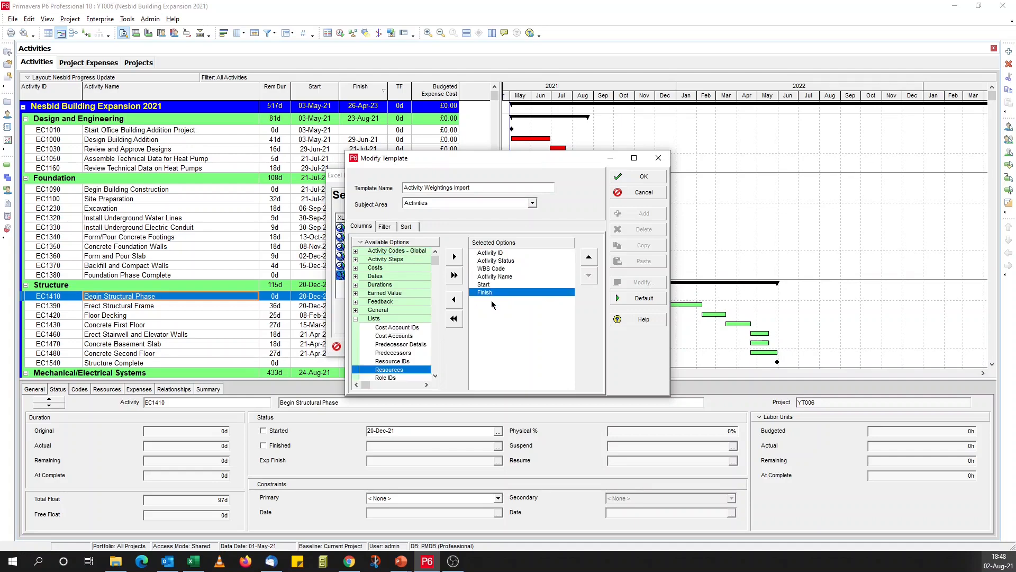
Check the template's activity filter and sort the activities by Activity ID in ascending order.
{"action": "left_click", "coordinate": [384, 227]}
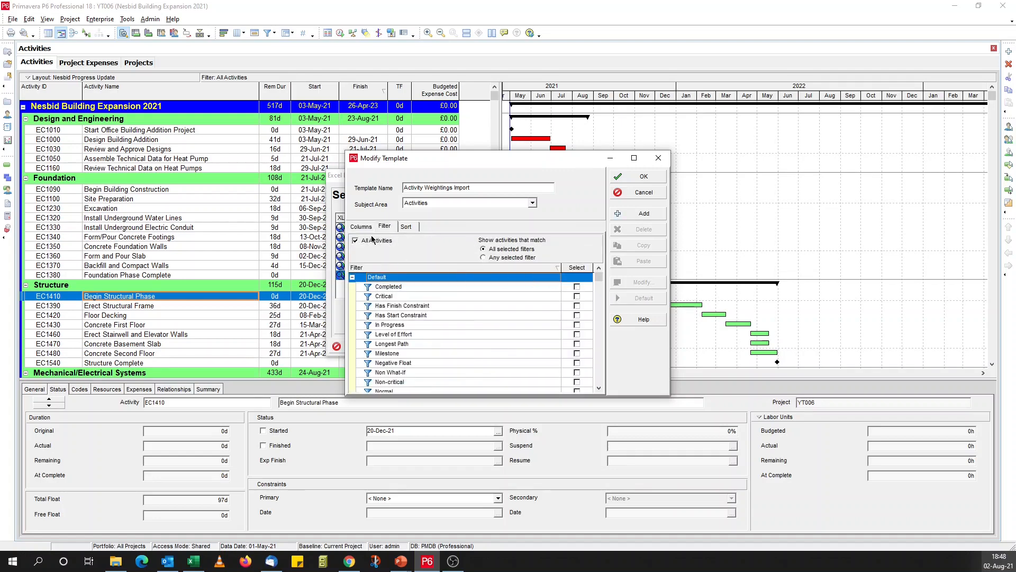
{"action": "left_click", "coordinate": [406, 227]}
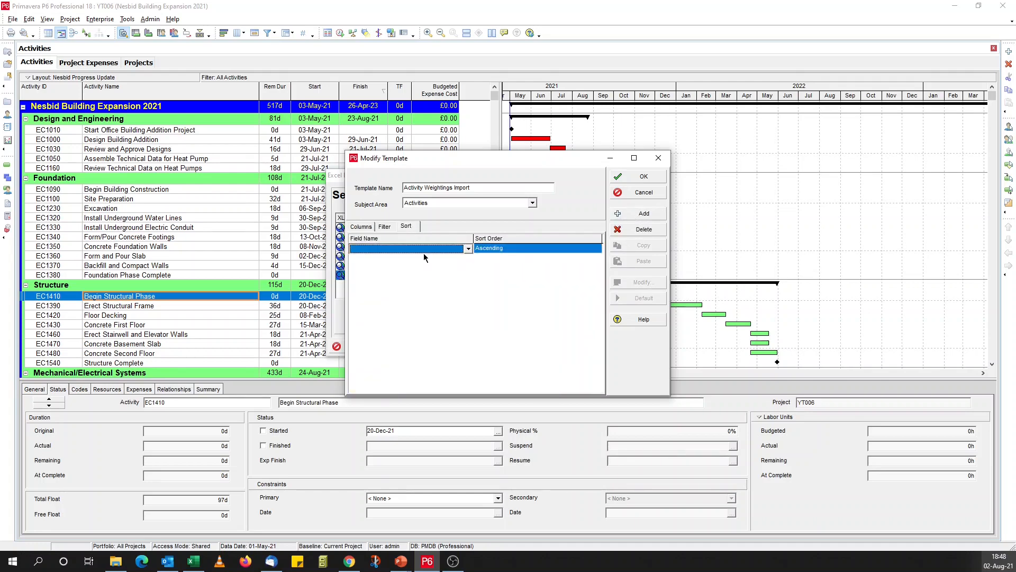
{"action": "left_click", "coordinate": [421, 250]}
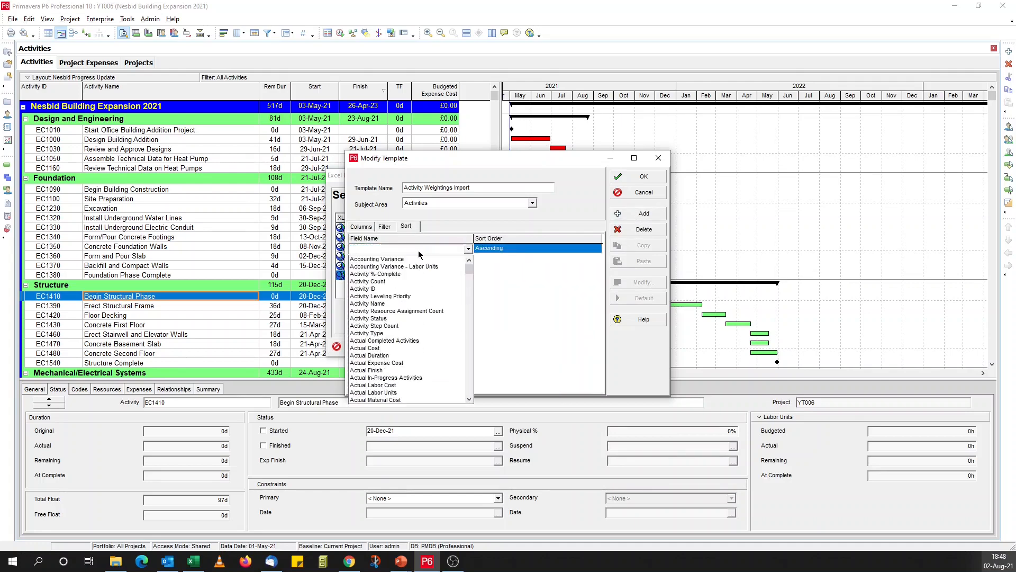
{"action": "key", "text": "a"}
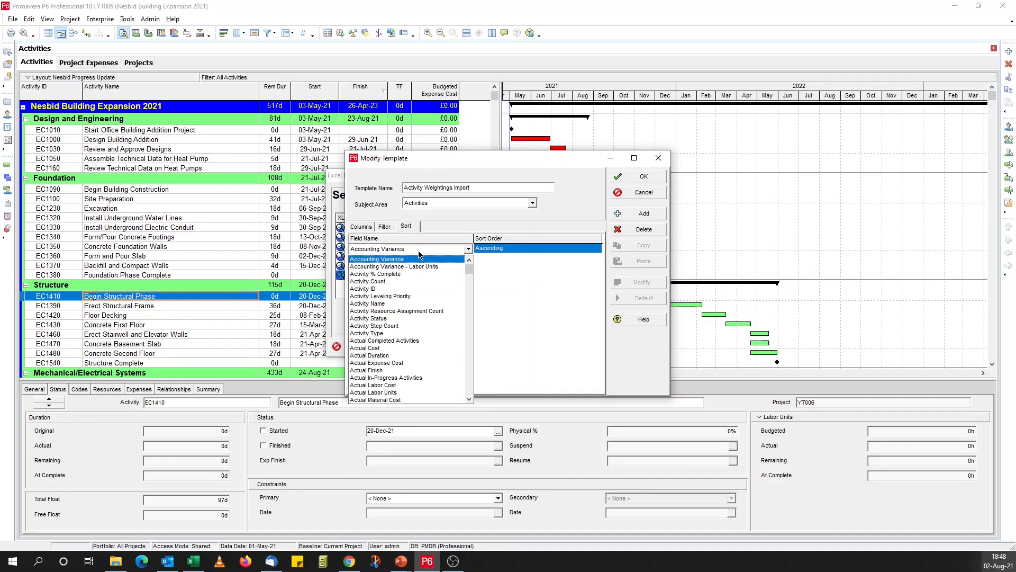
{"action": "left_click", "coordinate": [405, 289]}
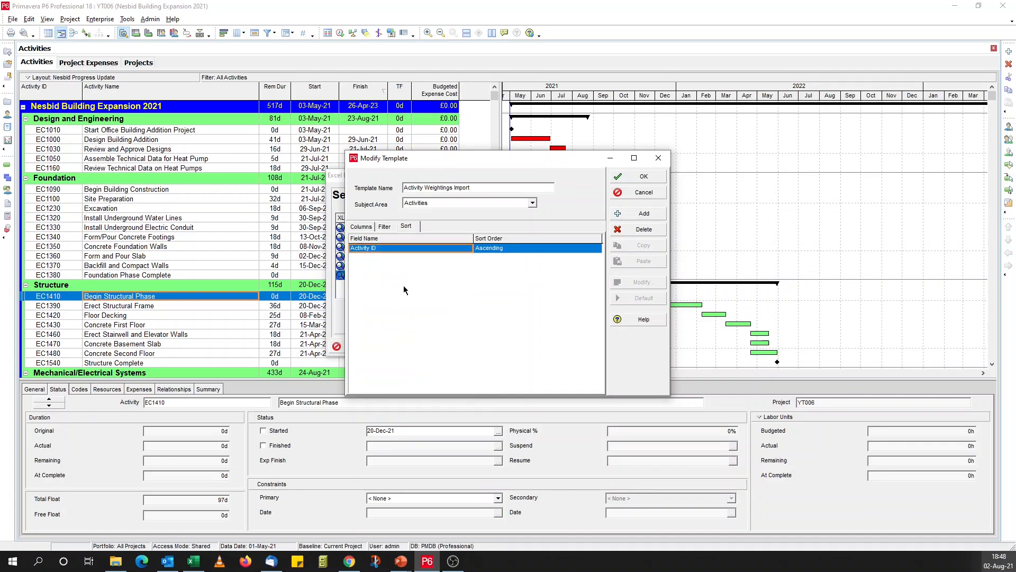
Switch the template's subject area to Expenses and remove the Actual Cost, Remaining Cost and At Completion Cost columns.
{"action": "left_click", "coordinate": [365, 229]}
{"action": "left_click", "coordinate": [439, 205]}
{"action": "left_click", "coordinate": [440, 218]}
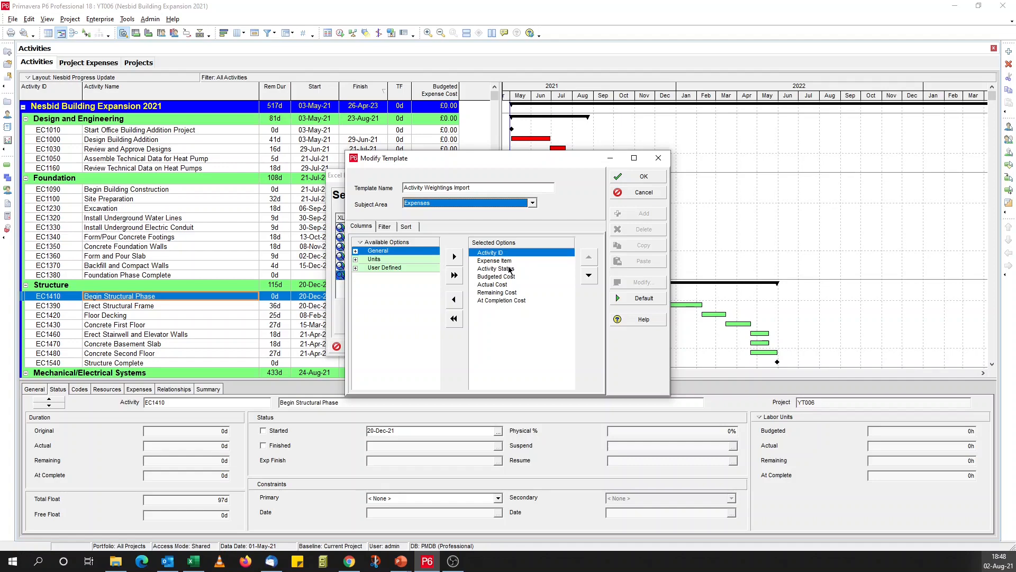
{"action": "left_click", "coordinate": [509, 270]}
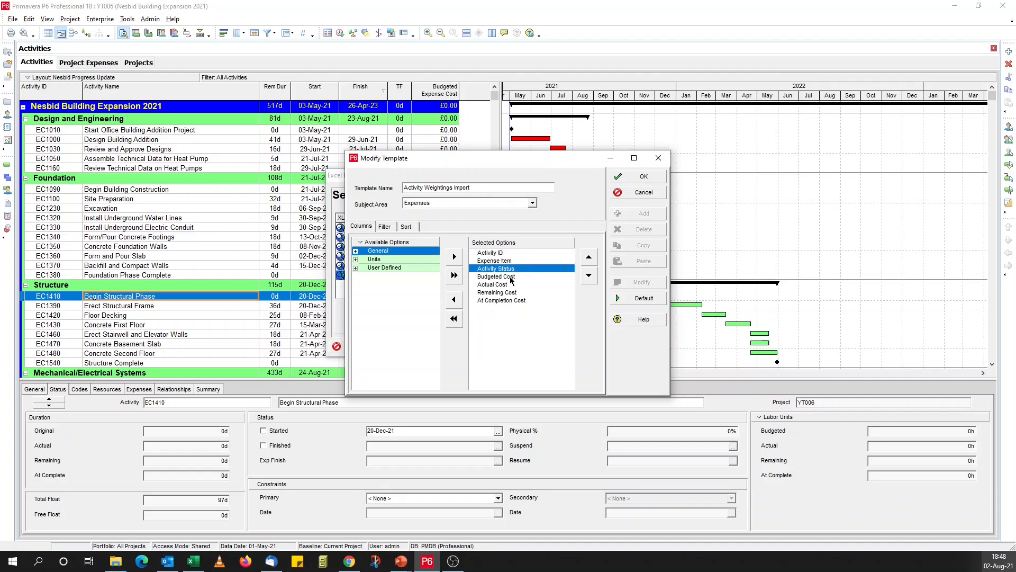
{"action": "left_click", "coordinate": [511, 277]}
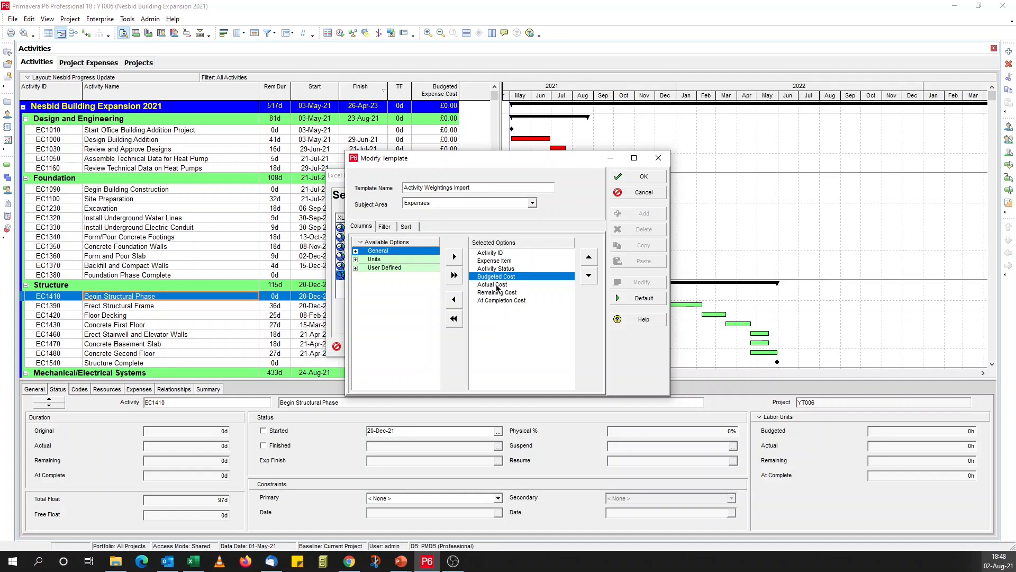
{"action": "double_click", "coordinate": [498, 286]}
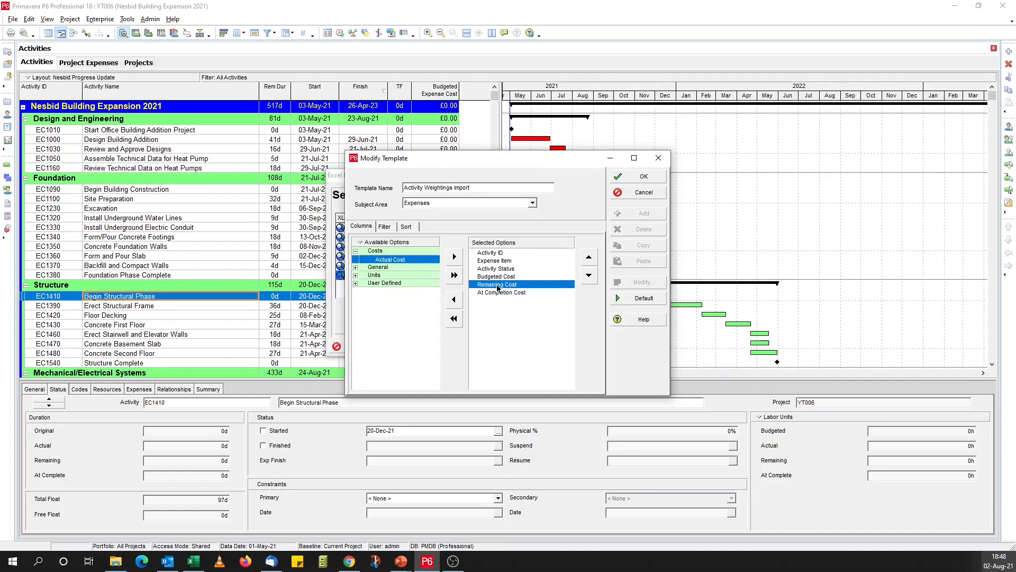
{"action": "double_click", "coordinate": [498, 286]}
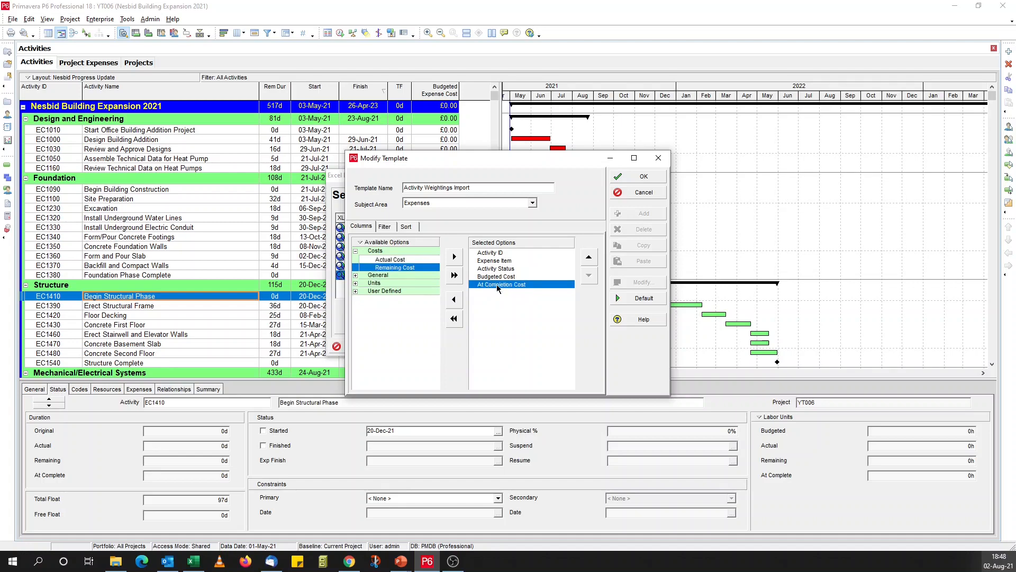
{"action": "double_click", "coordinate": [498, 286]}
Check the Expenses filter and sort settings, and save the template.
{"action": "left_click", "coordinate": [384, 227]}
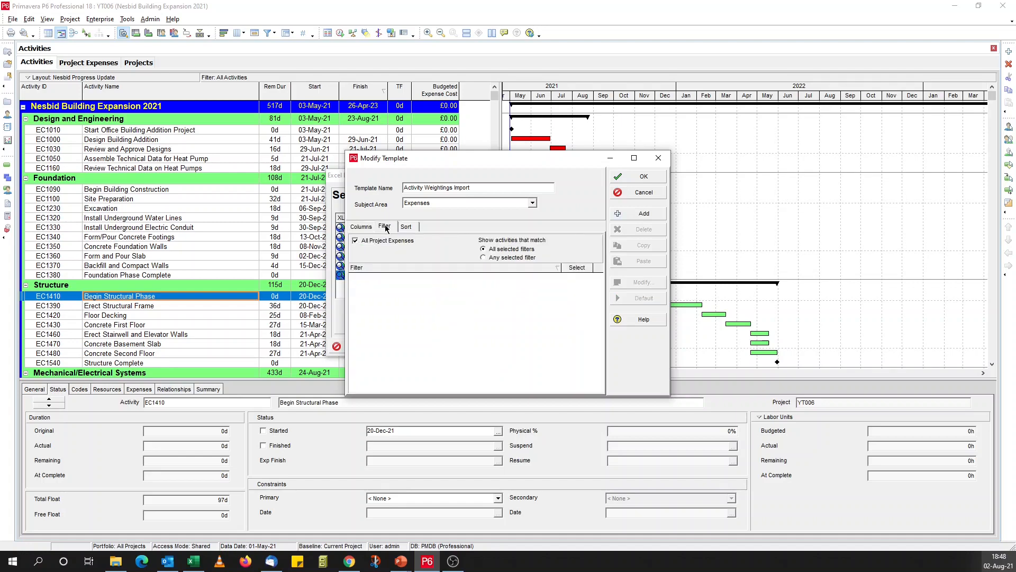
{"action": "left_click", "coordinate": [407, 227]}
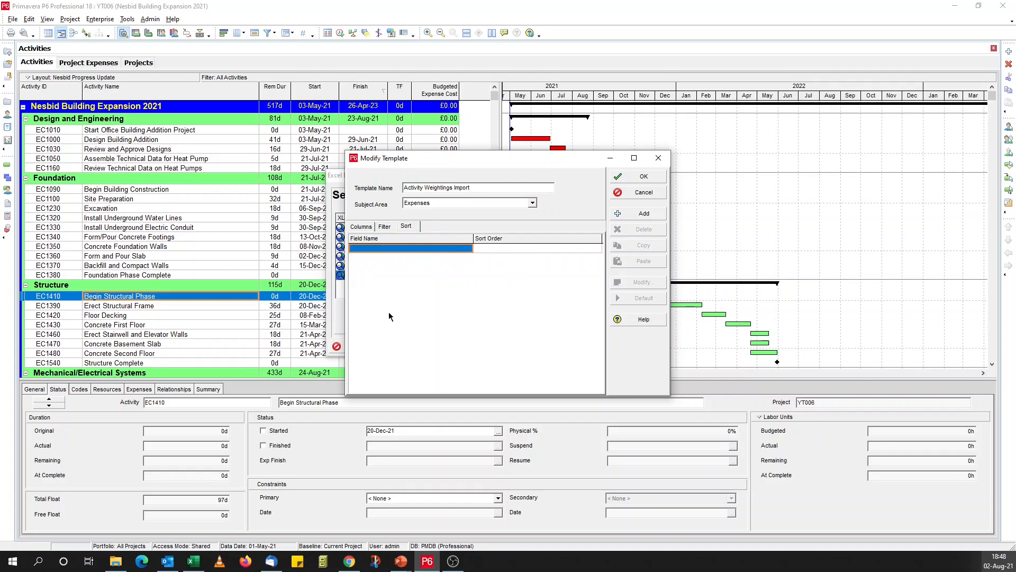
{"action": "left_click", "coordinate": [362, 227]}
{"action": "left_click", "coordinate": [644, 178]}
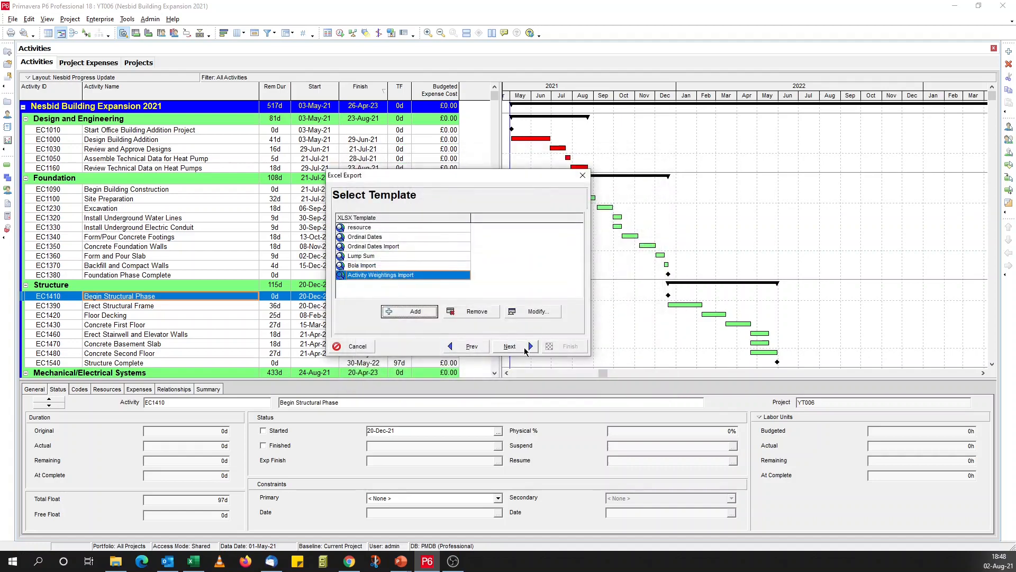
Export with the Activity Weightings Import template to YT006.xlsx in the Lumpsum Scurves folder and close the export result.
{"action": "left_click", "coordinate": [524, 347]}
{"action": "left_click", "coordinate": [535, 247]}
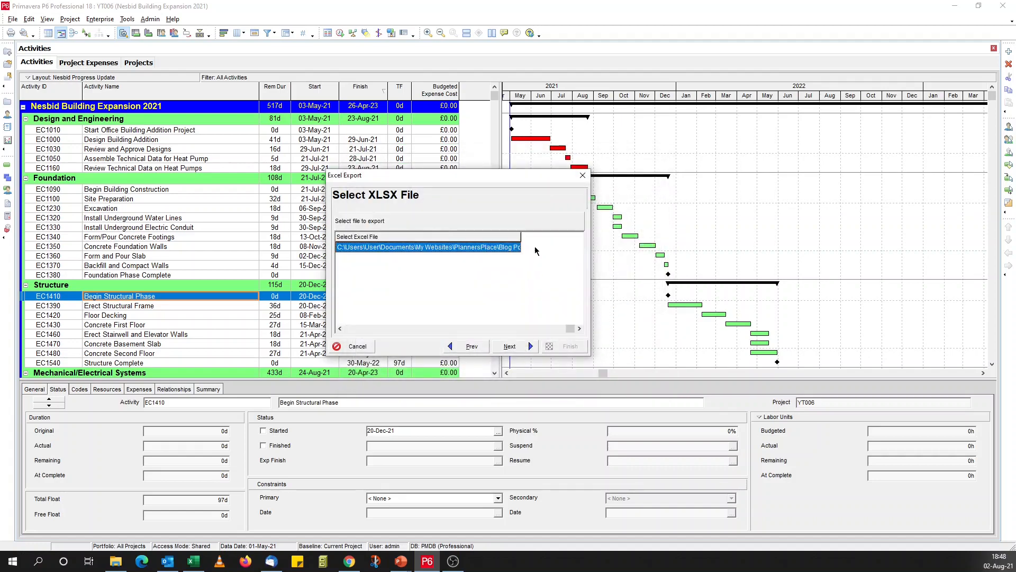
{"action": "left_click", "coordinate": [519, 252]}
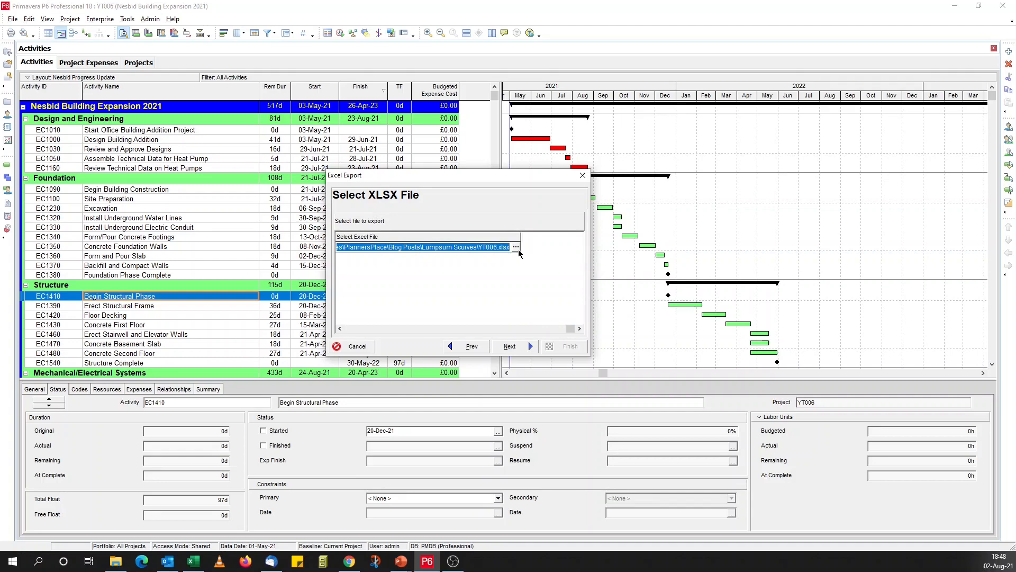
{"action": "left_click", "coordinate": [516, 248]}
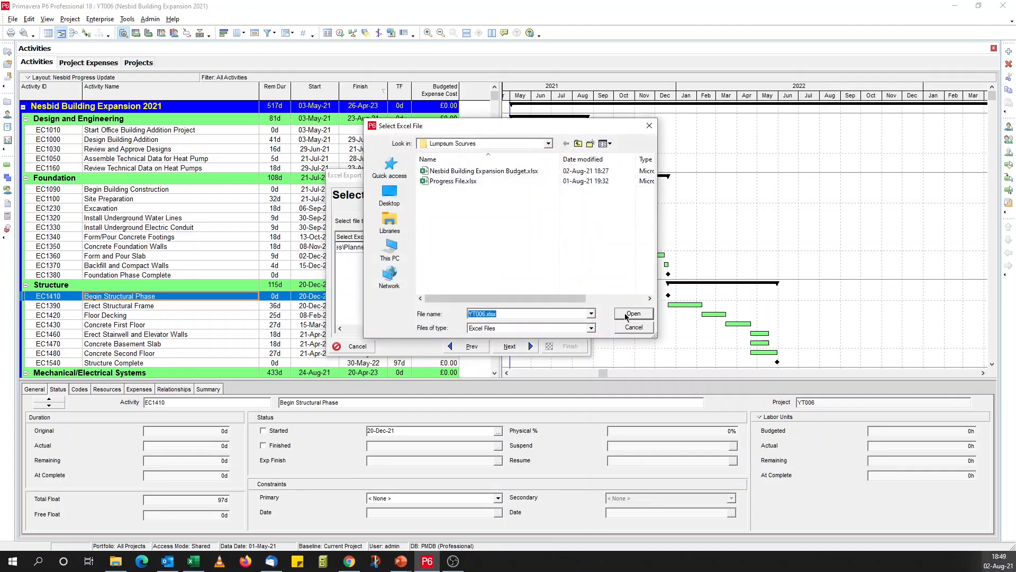
{"action": "left_click", "coordinate": [631, 313]}
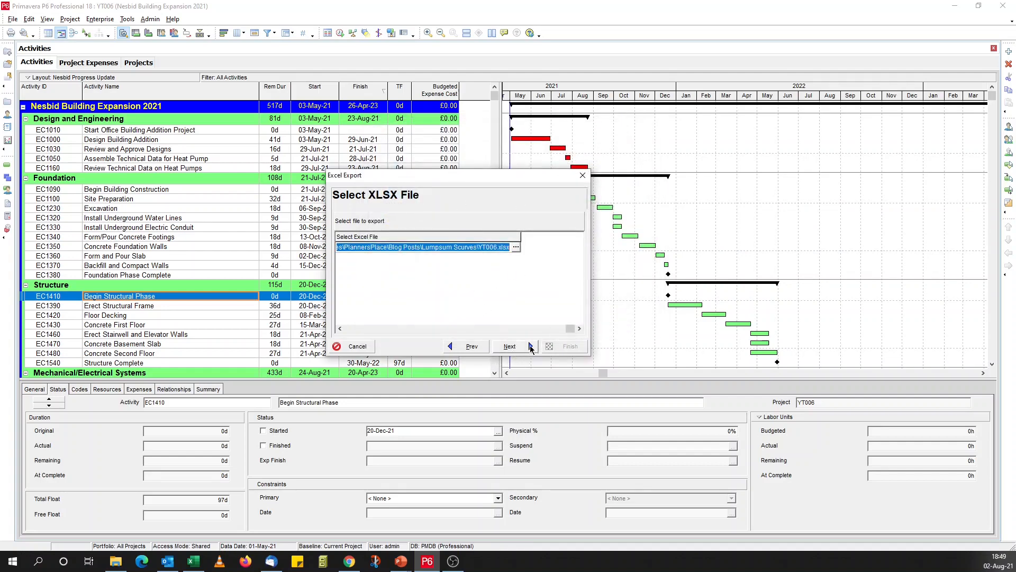
{"action": "left_click", "coordinate": [530, 347]}
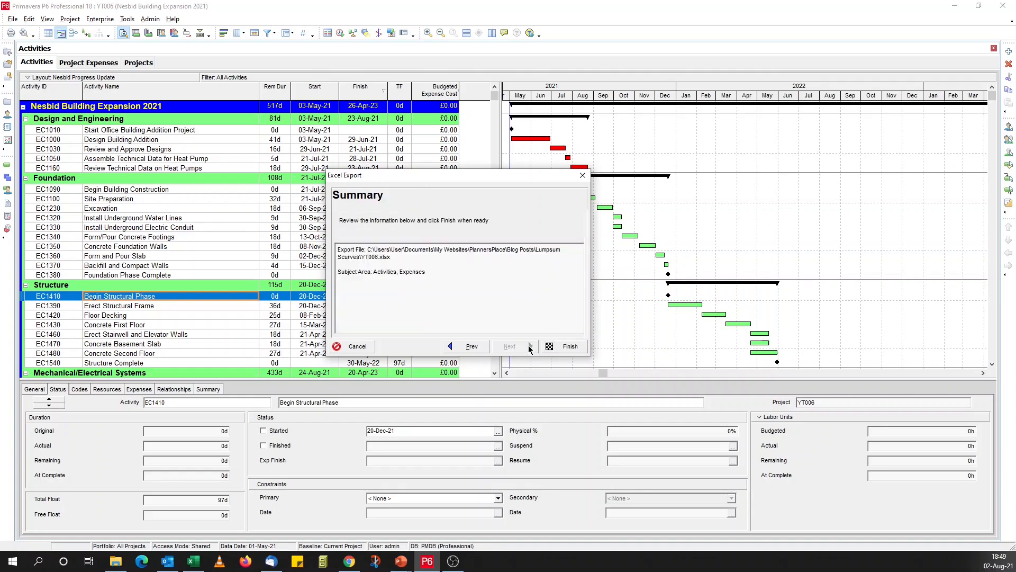
{"action": "left_click", "coordinate": [553, 348]}
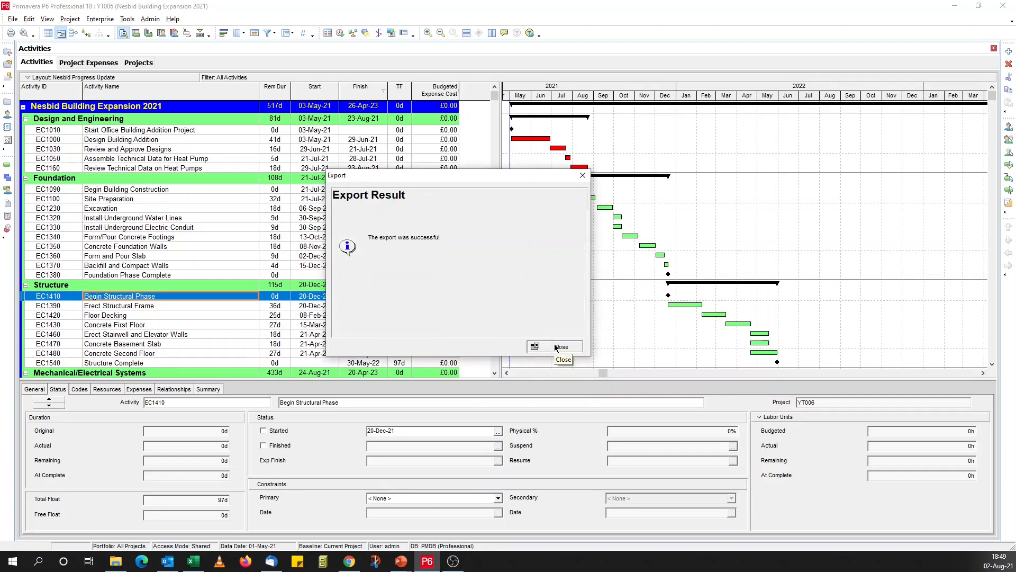
{"action": "left_click", "coordinate": [555, 348]}
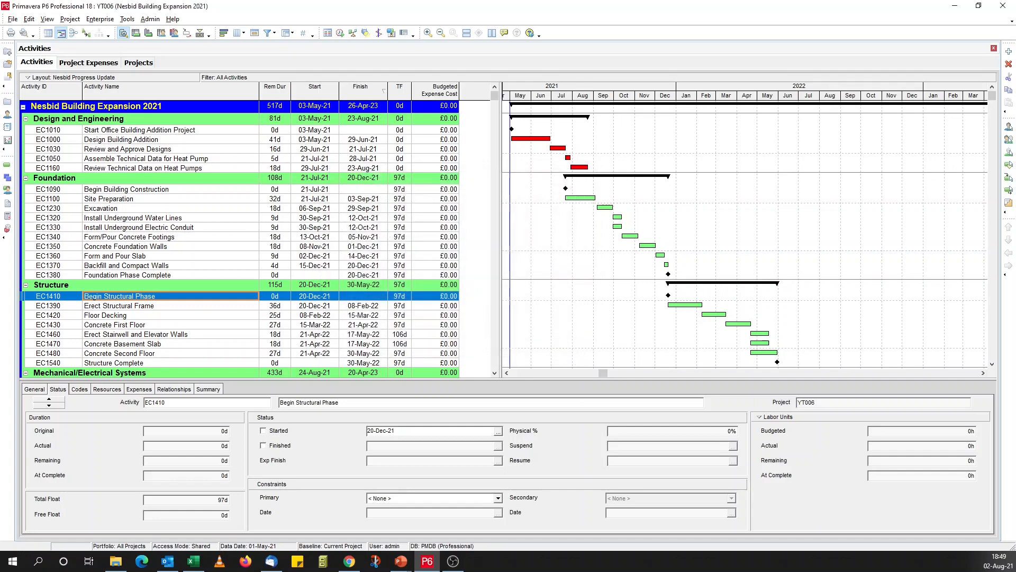
Switch to the exported YT006.xlsx workbook in Excel and look over its USERDATA and PROJCOST sheets.
{"action": "key", "text": "alt+Tab"}
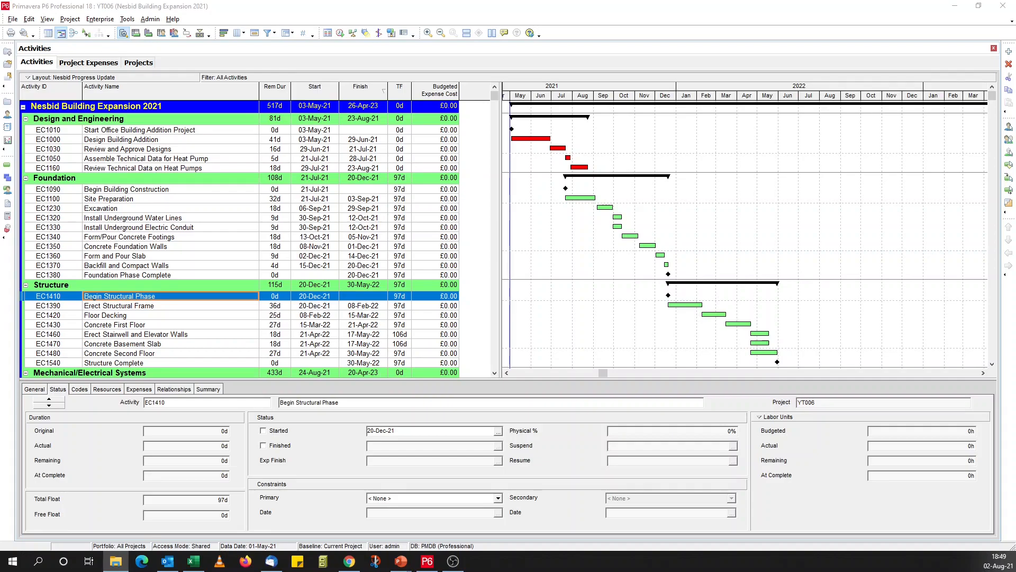
{"action": "key", "text": "alt+Tab"}
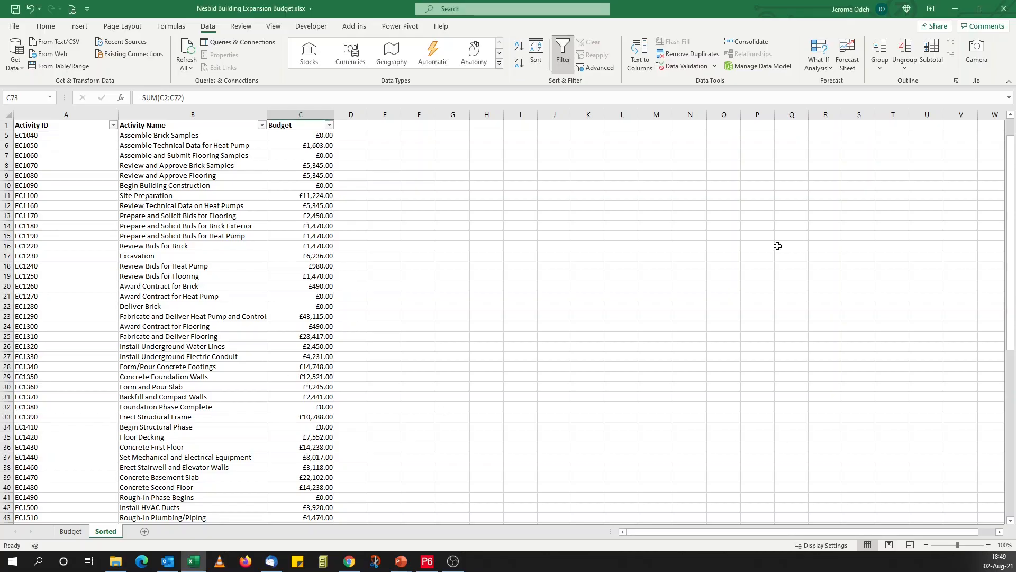
{"action": "key", "text": "alt+Tab"}
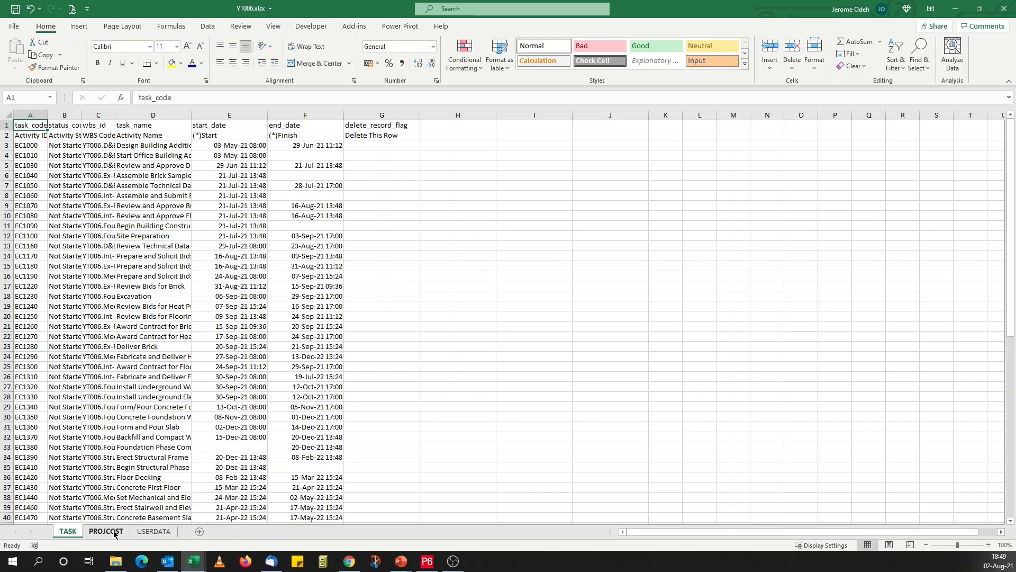
{"action": "left_click", "coordinate": [149, 533]}
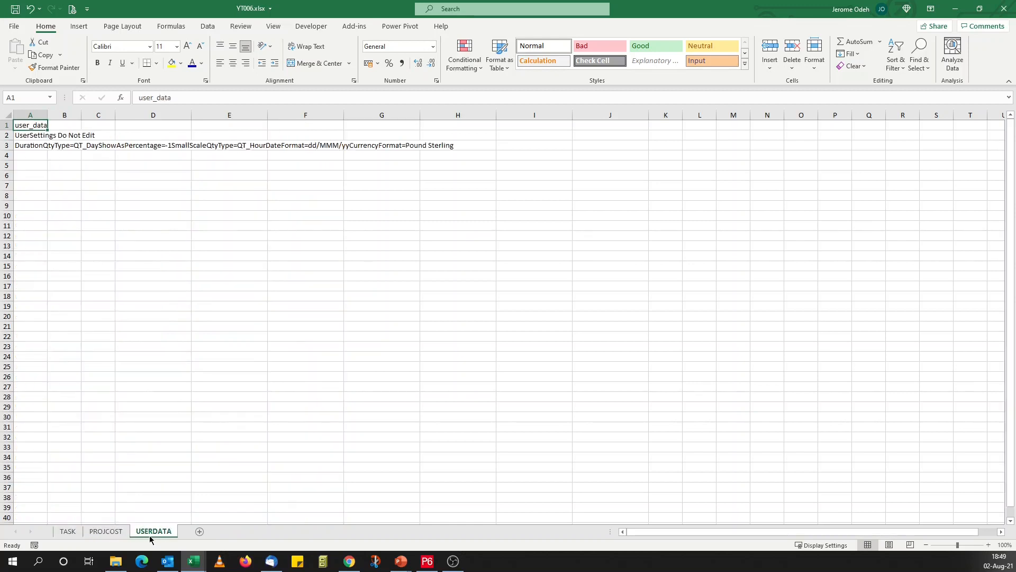
{"action": "left_click", "coordinate": [103, 531]}
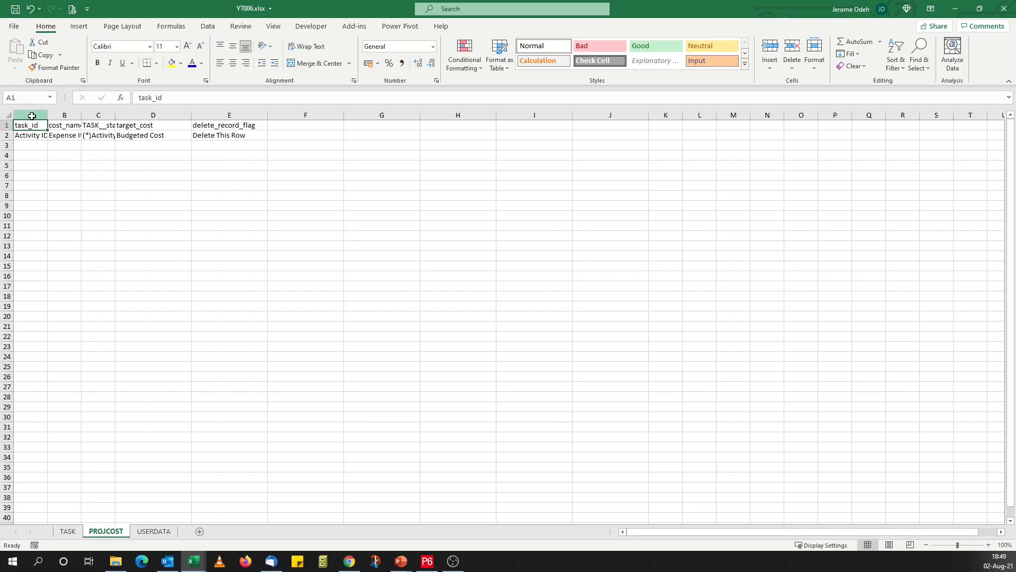
Fit the widths of columns A to E on the PROJCOST sheet to their contents and return to the TASK sheet.
{"action": "left_click_drag", "start_coordinate": [31, 116], "coordinate": [210, 108]}
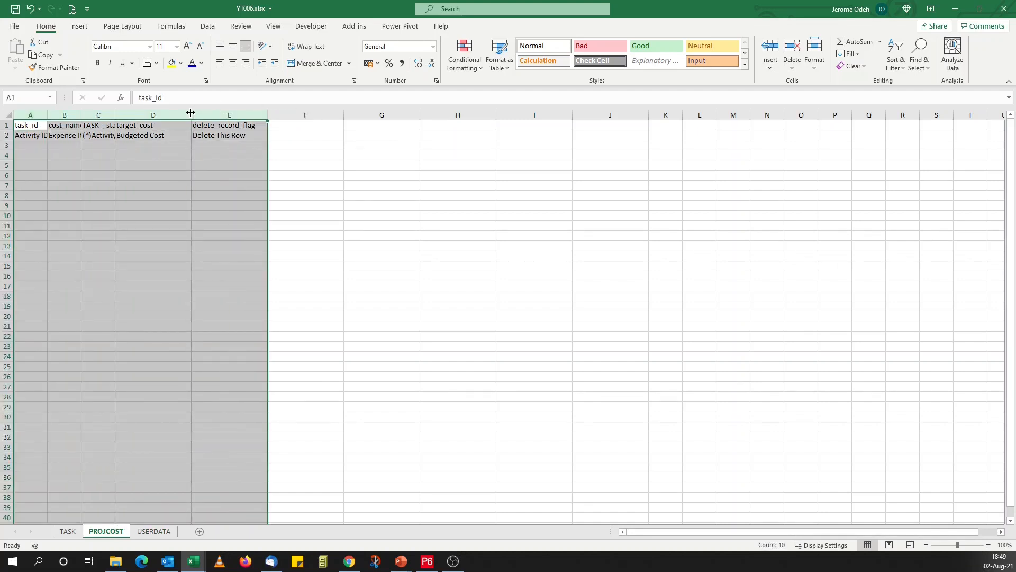
{"action": "double_click", "coordinate": [190, 113]}
{"action": "left_click", "coordinate": [81, 531]}
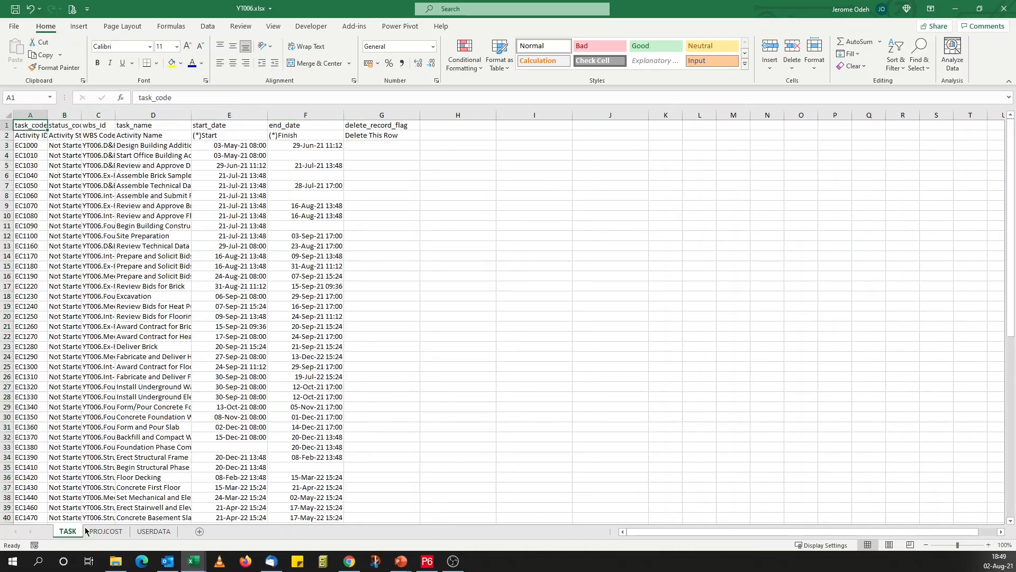
Fit the widths of columns A to G on the TASK sheet to their contents.
{"action": "left_click", "coordinate": [165, 407]}
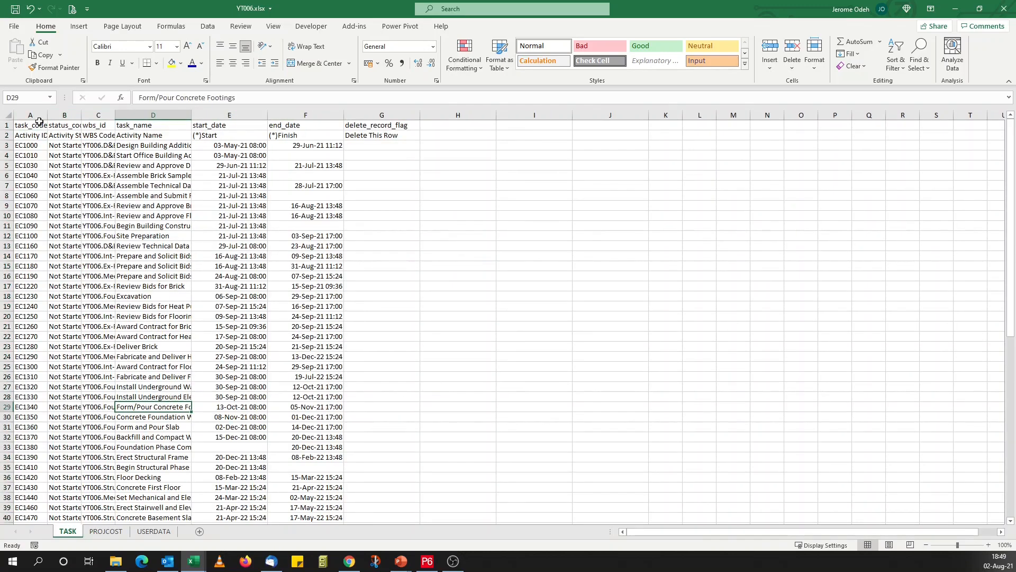
{"action": "left_click_drag", "start_coordinate": [30, 115], "coordinate": [417, 114]}
{"action": "double_click", "coordinate": [418, 115]}
{"action": "left_click", "coordinate": [193, 202]}
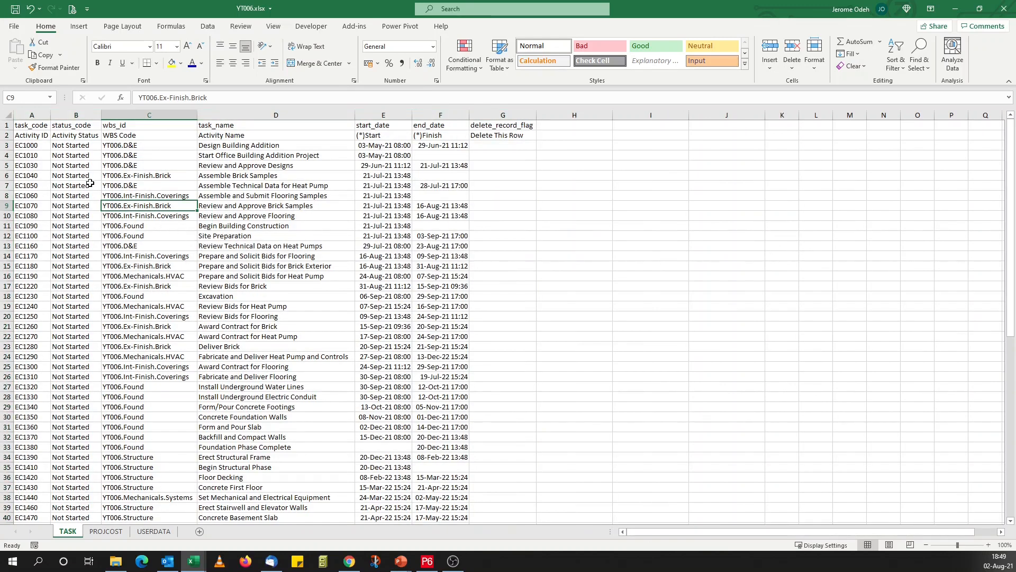
Copy all activity IDs from EC1000 to EC1860 on the TASK sheet and paste them as values into PROJCOST from cell A3.
{"action": "left_click", "coordinate": [31, 147]}
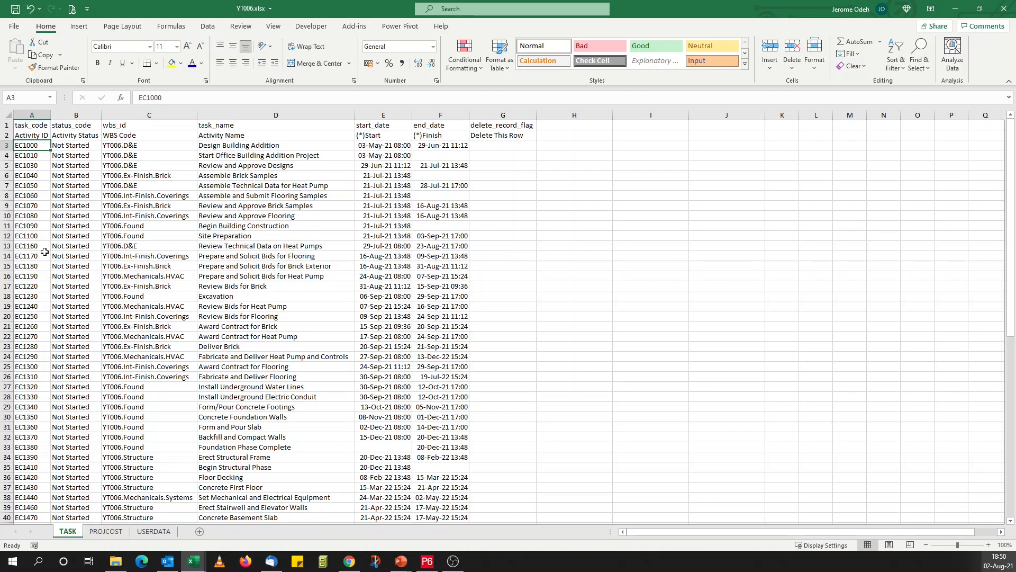
{"action": "key", "text": "ctrl+shift+Down"}
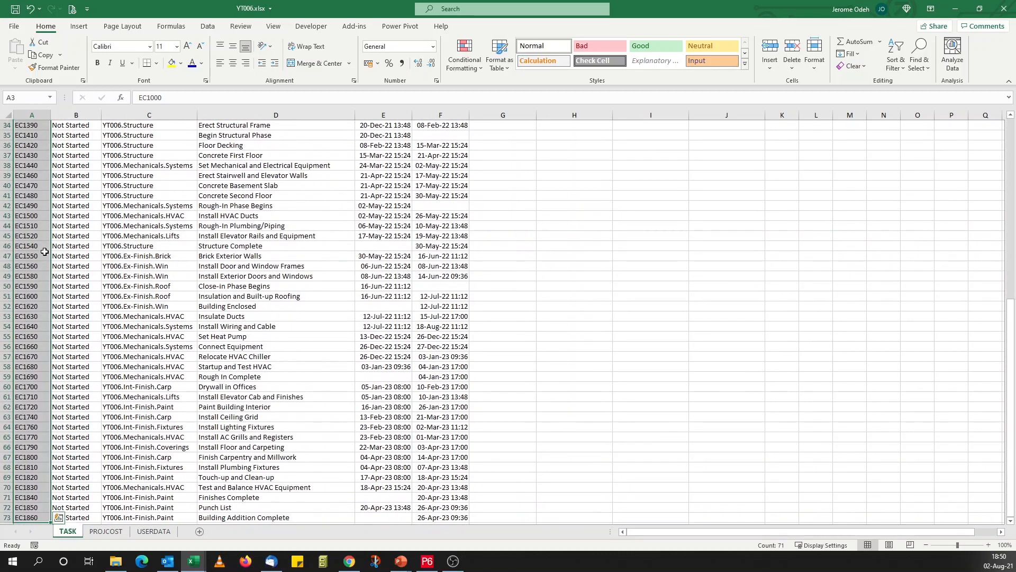
{"action": "key", "text": "ctrl+c"}
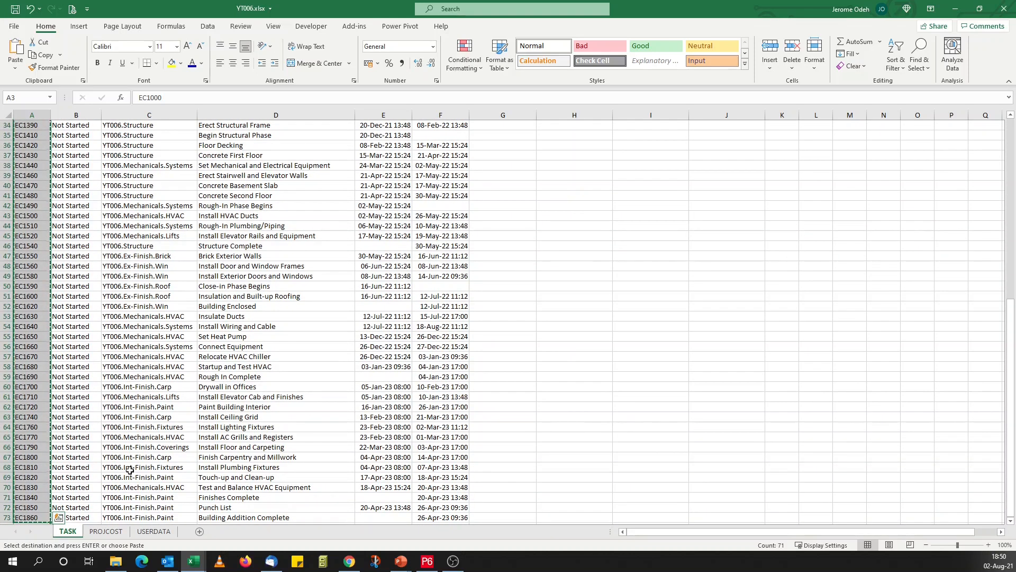
{"action": "left_click", "coordinate": [120, 533]}
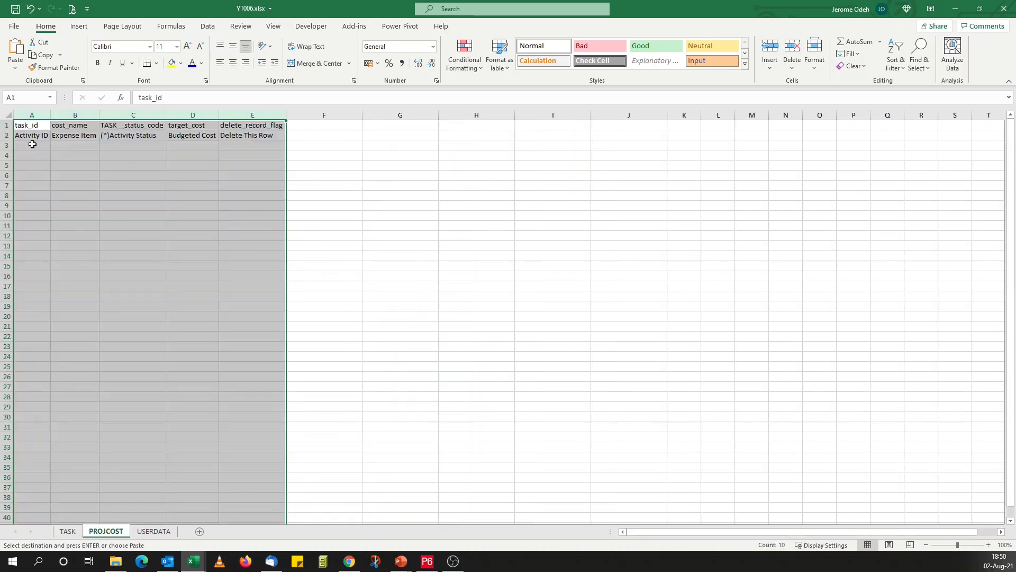
{"action": "right_click", "coordinate": [32, 144]}
{"action": "left_click", "coordinate": [74, 199]}
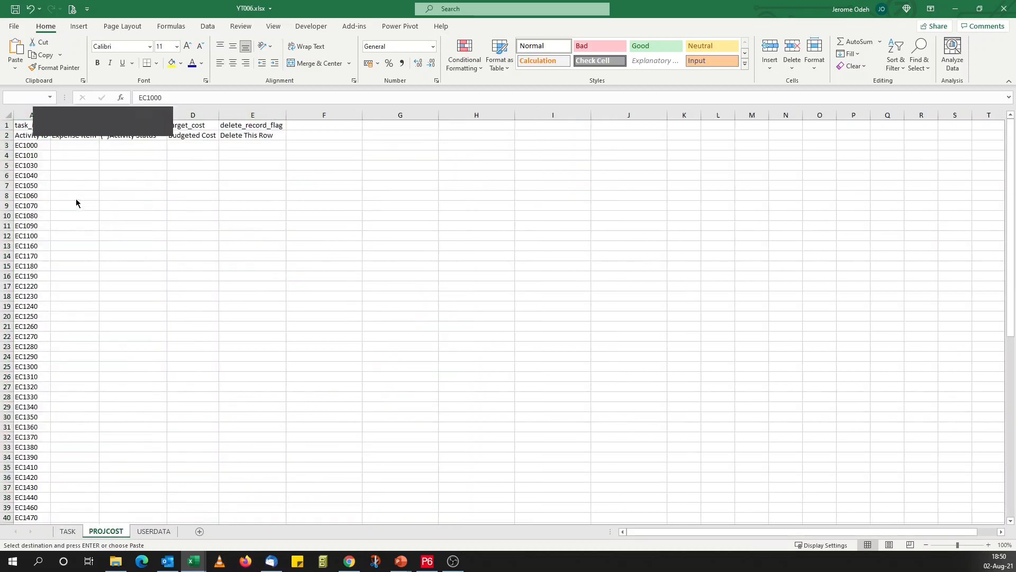
Switch to Nesbid Building Expansion Budget.xlsx and copy the activity budgets in C2:C72 of the Sorted sheet, leaving out the total.
{"action": "left_click", "coordinate": [195, 565]}
{"action": "left_click", "coordinate": [179, 538]}
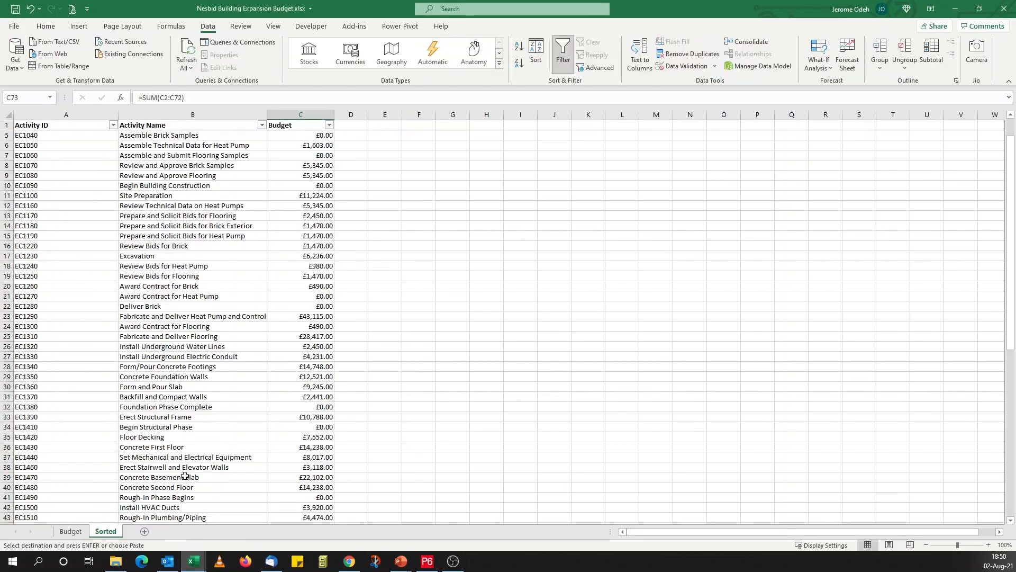
{"action": "scroll", "coordinate": [289, 416], "scroll_direction": "down", "scroll_amount": 20}
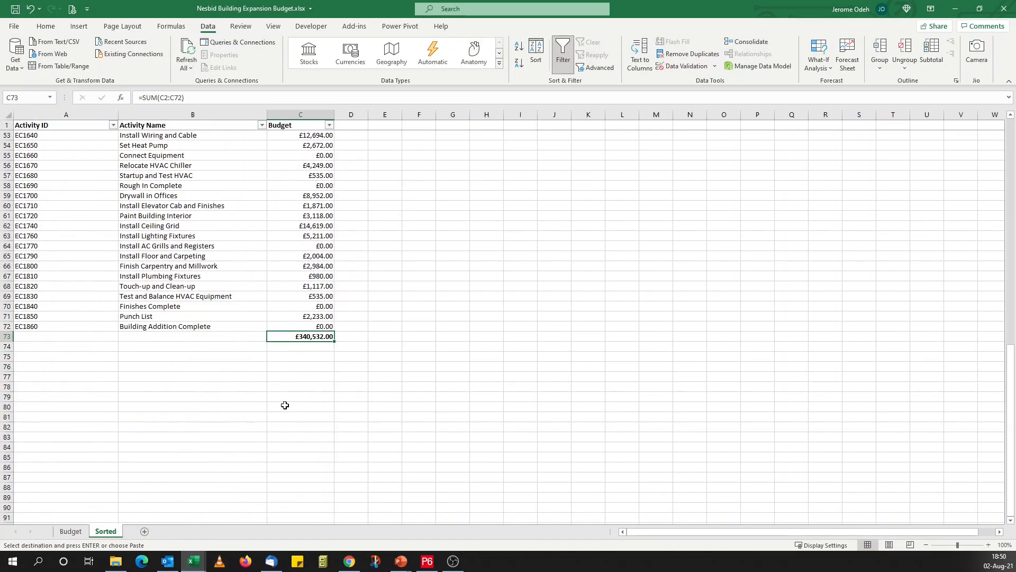
{"action": "scroll", "coordinate": [289, 396], "scroll_direction": "up", "scroll_amount": 2}
{"action": "left_click", "coordinate": [323, 236]}
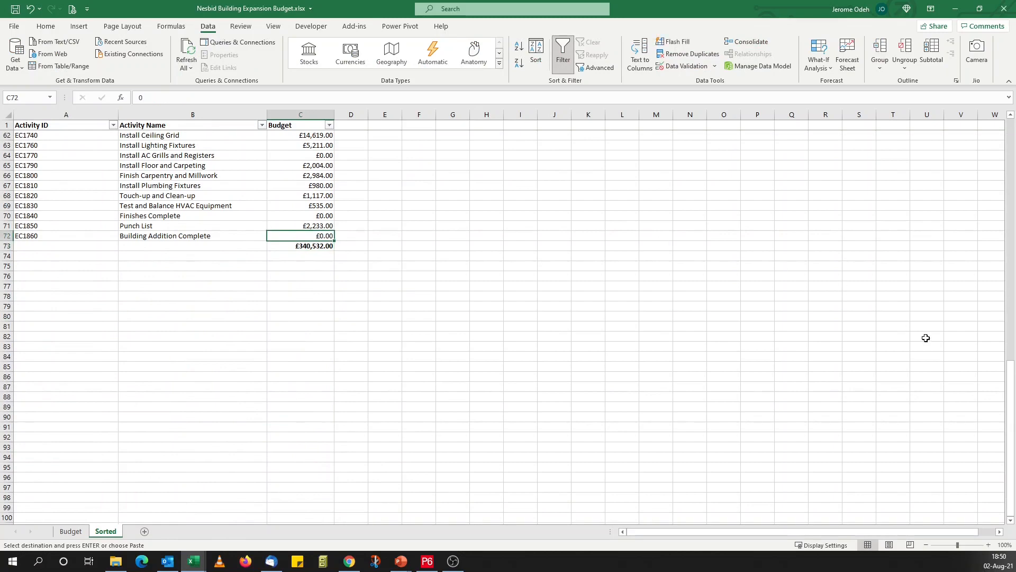
{"action": "left_click_drag", "start_coordinate": [1012, 395], "coordinate": [1014, 141]}
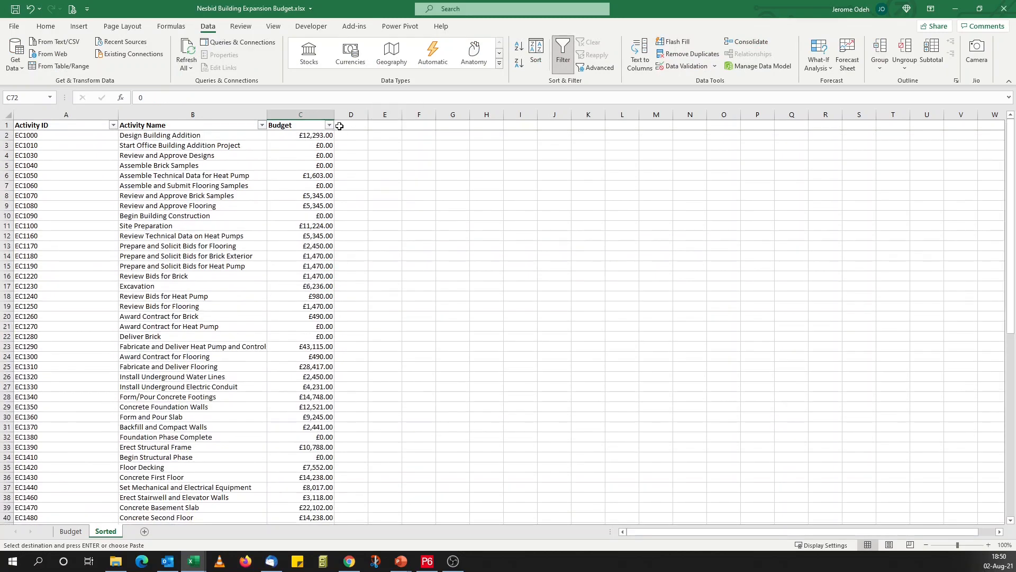
{"action": "left_click", "coordinate": [317, 134], "text": "shift"}
{"action": "key", "text": "ctrl+c"}
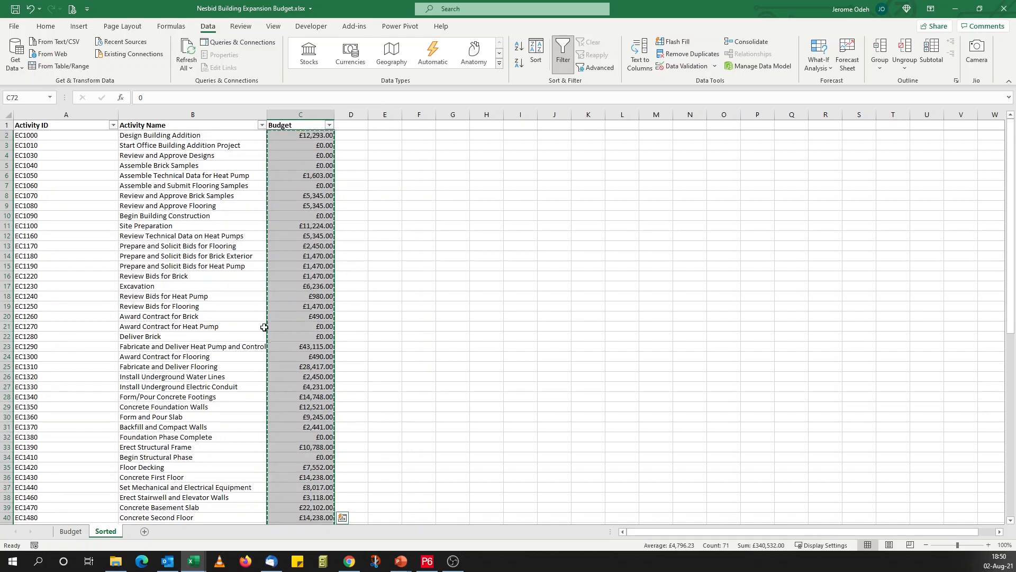
Return to YT006.xlsx and paste the copied budgets as values into the Budgeted Cost column of PROJCOST from cell D3.
{"action": "left_click", "coordinate": [195, 564]}
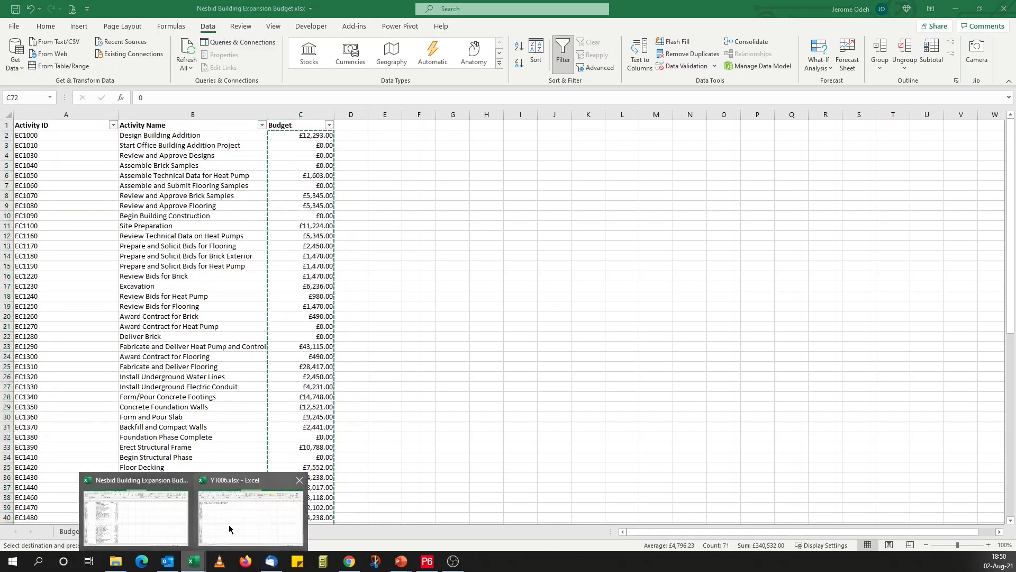
{"action": "left_click", "coordinate": [254, 508]}
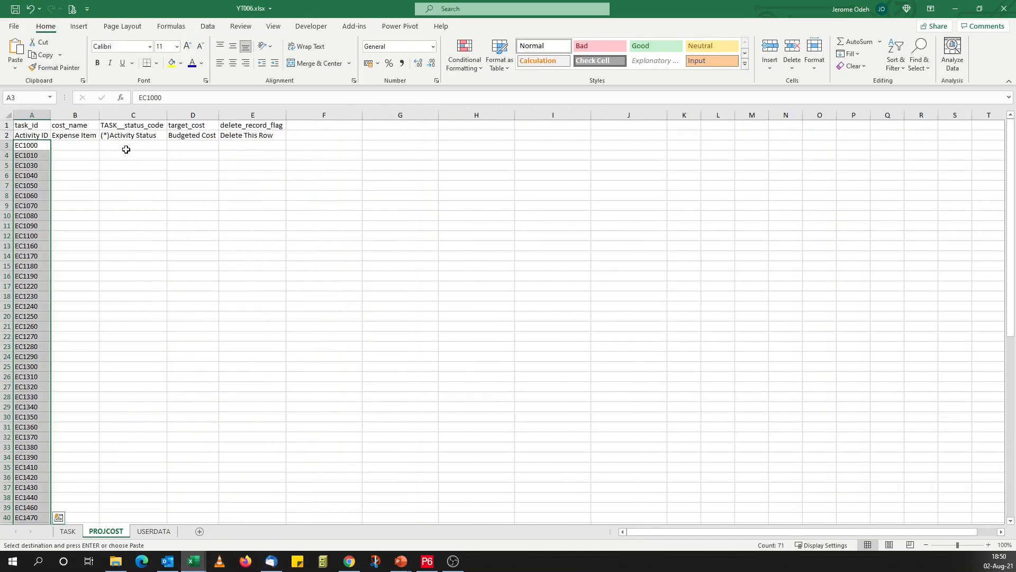
{"action": "left_click", "coordinate": [193, 143]}
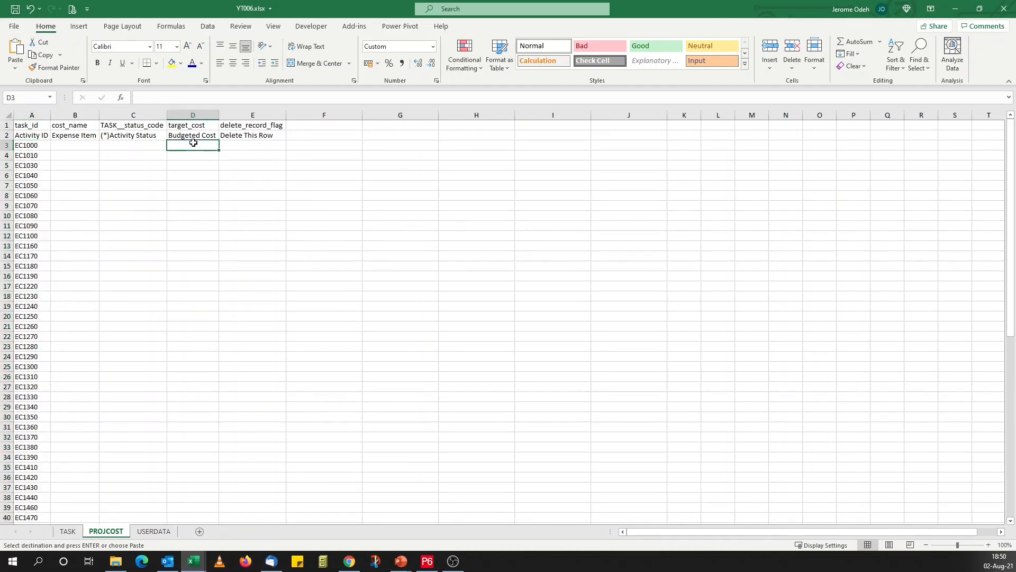
{"action": "right_click", "coordinate": [194, 149]}
{"action": "left_click", "coordinate": [236, 201]}
{"action": "mouse_move", "coordinate": [1012, 316]}
{"action": "left_mouse_down"}
{"action": "mouse_move", "coordinate": [1014, 496]}
{"action": "mouse_move", "coordinate": [1012, 316]}
{"action": "left_mouse_up"}
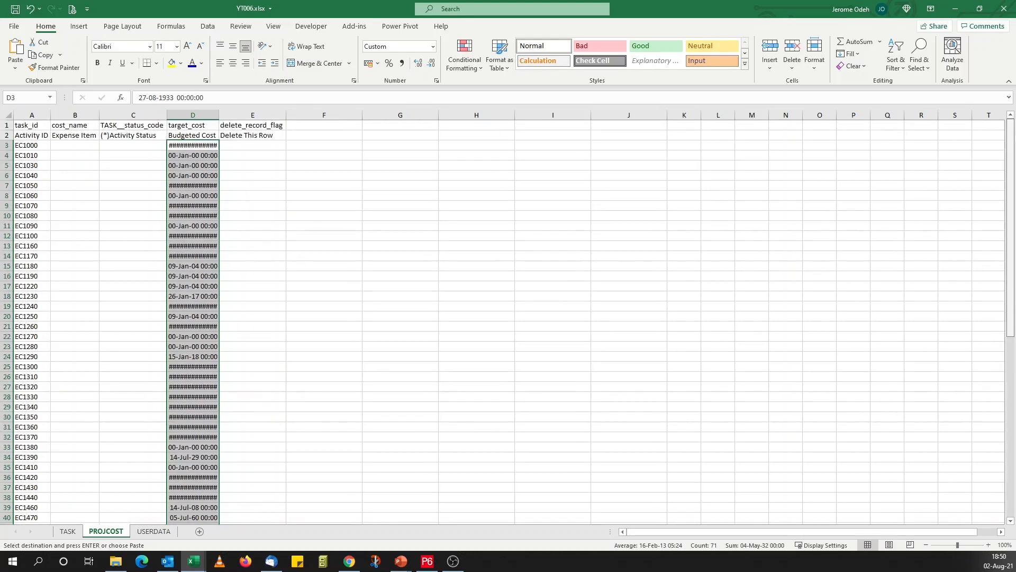
Fit the Budgeted Cost column's width and format its pasted values as Number with 2 decimal places.
{"action": "double_click", "coordinate": [219, 115]}
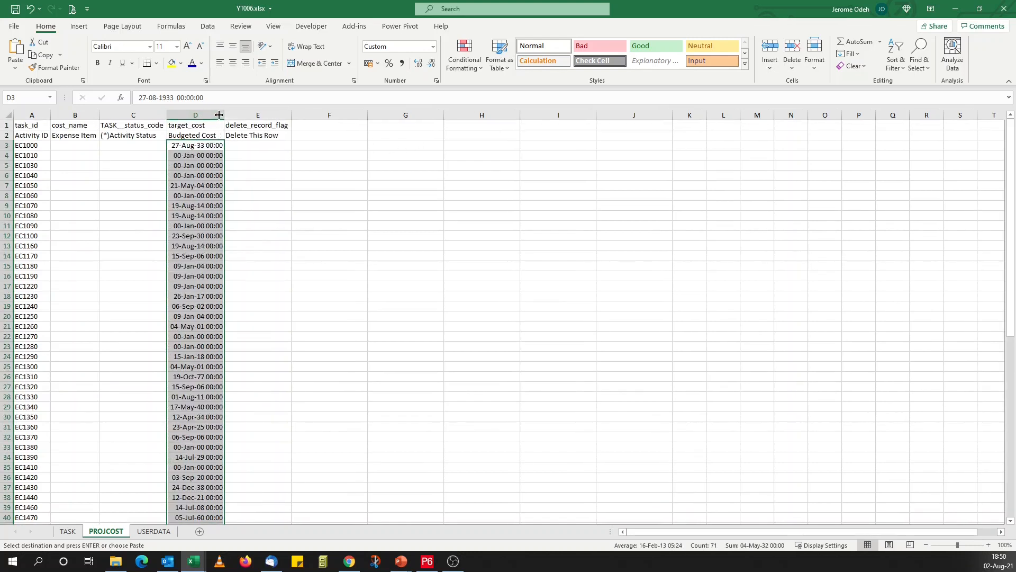
{"action": "right_click", "coordinate": [193, 183]}
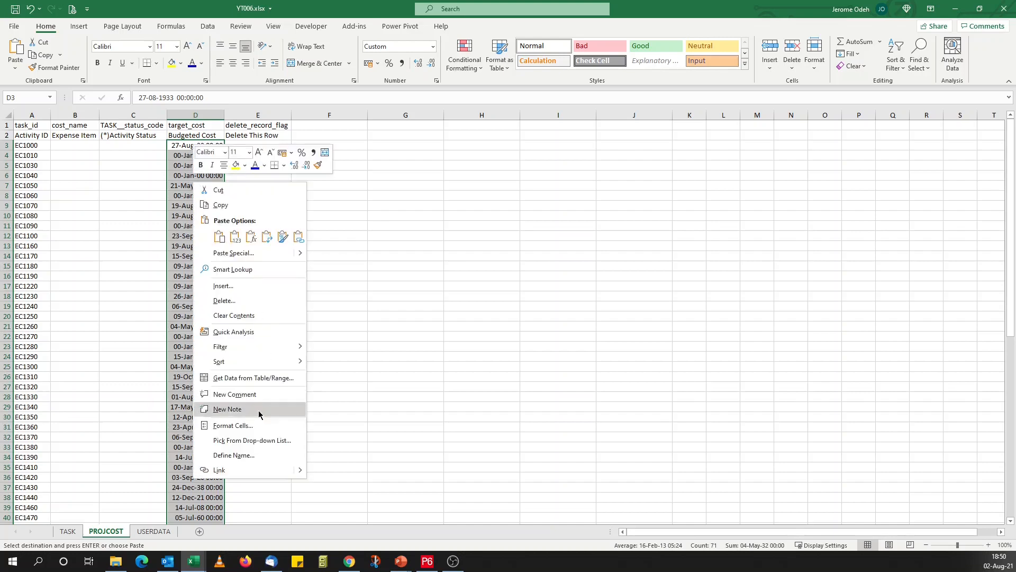
{"action": "left_click", "coordinate": [239, 425]}
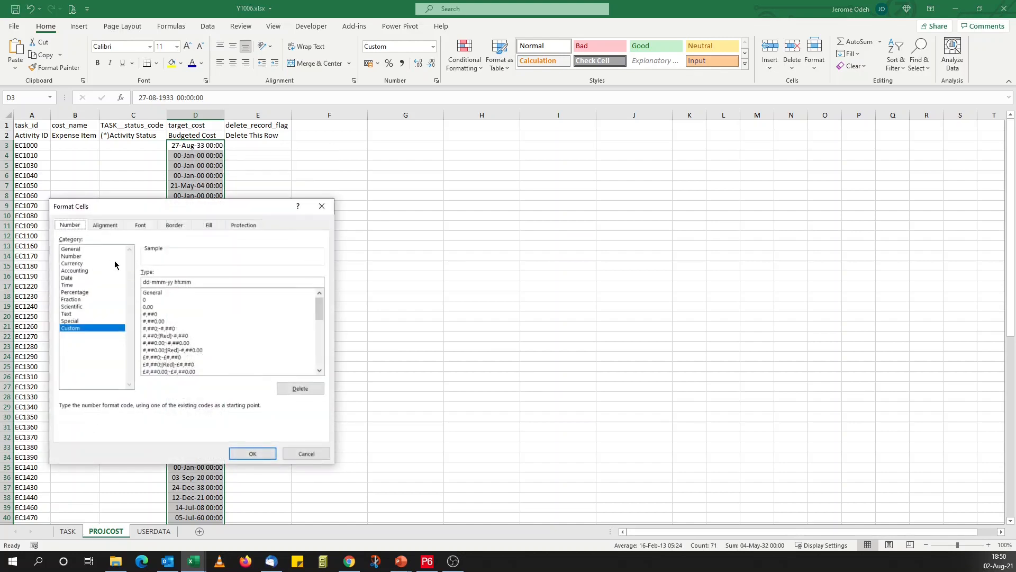
{"action": "left_click", "coordinate": [82, 256]}
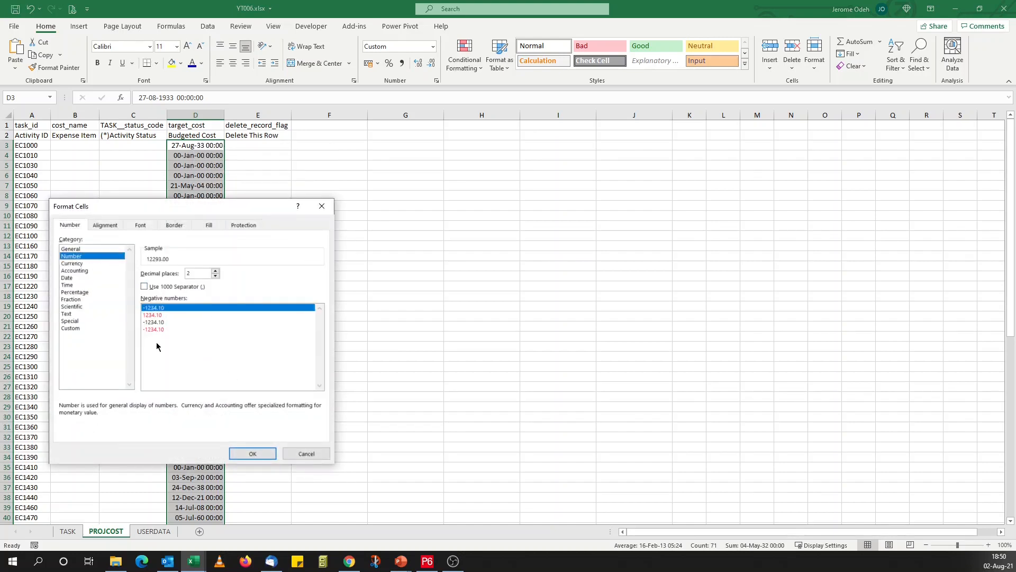
{"action": "left_click", "coordinate": [253, 453]}
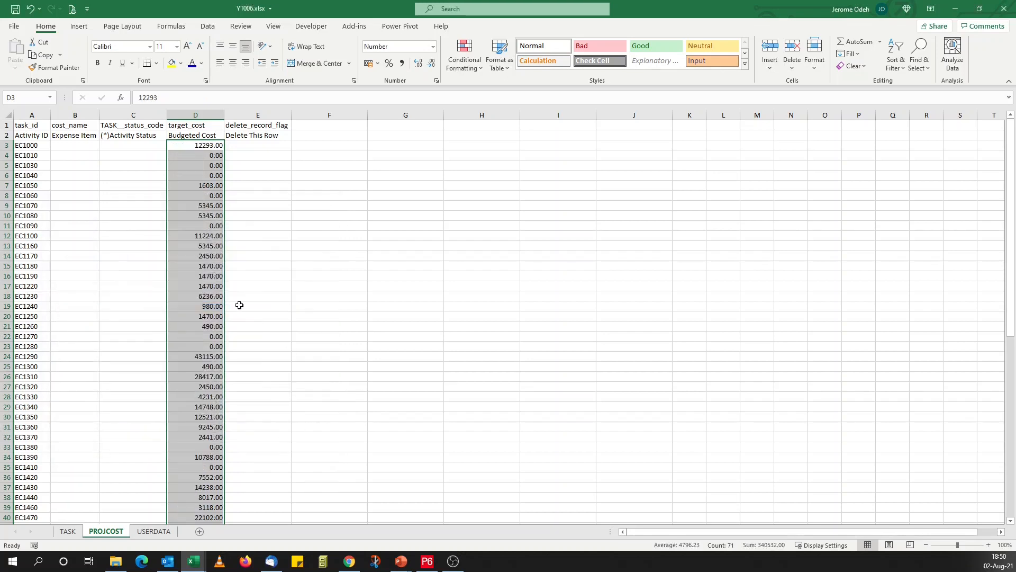
Fill the Expense Item column with "S-curves Weighting" from B3 down to B73 and fit the column's width.
{"action": "left_click", "coordinate": [75, 145]}
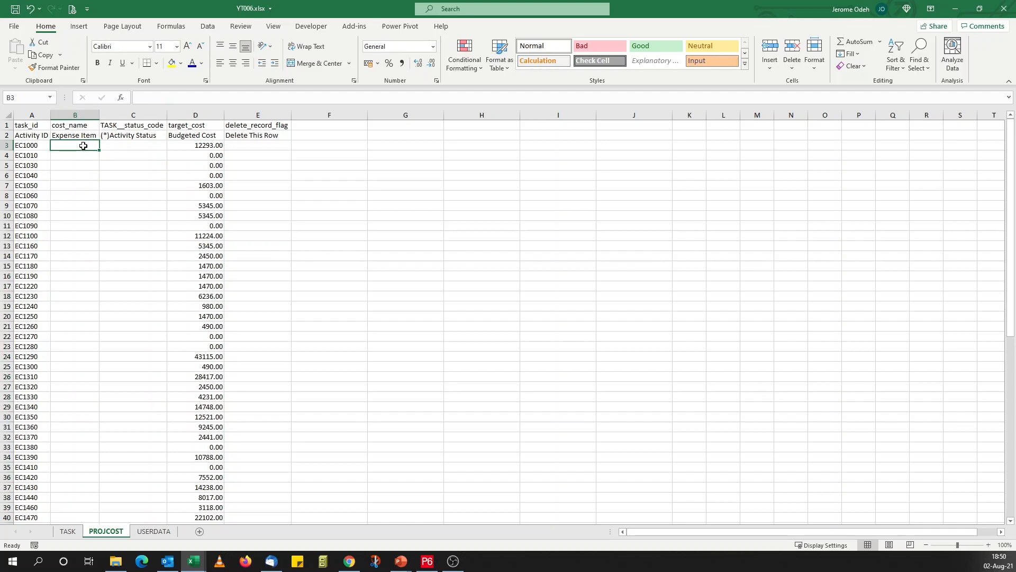
{"action": "type", "text": "S"}
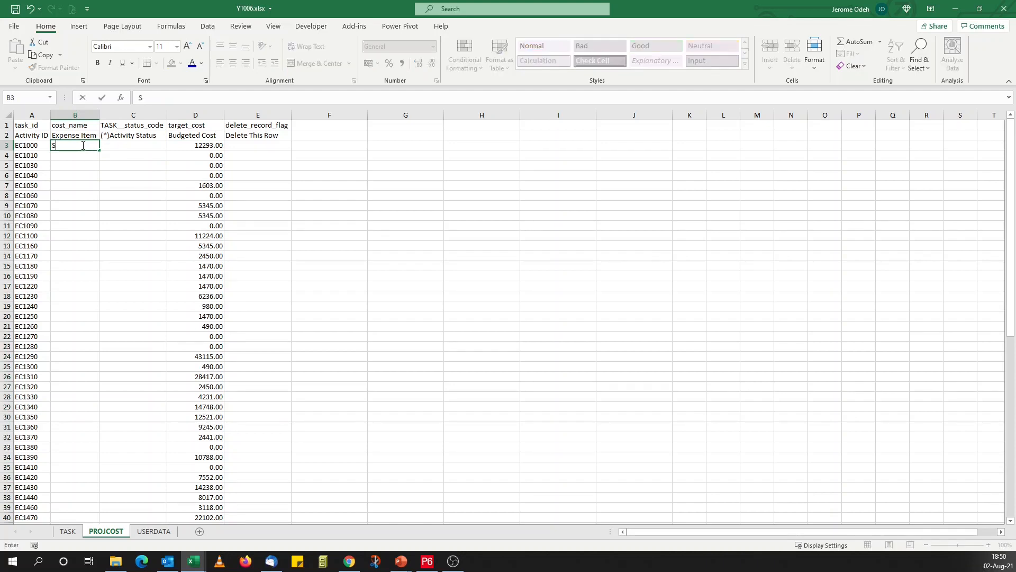
{"action": "type", "text": "-curves Weighting"}
{"action": "left_click", "coordinate": [91, 169]}
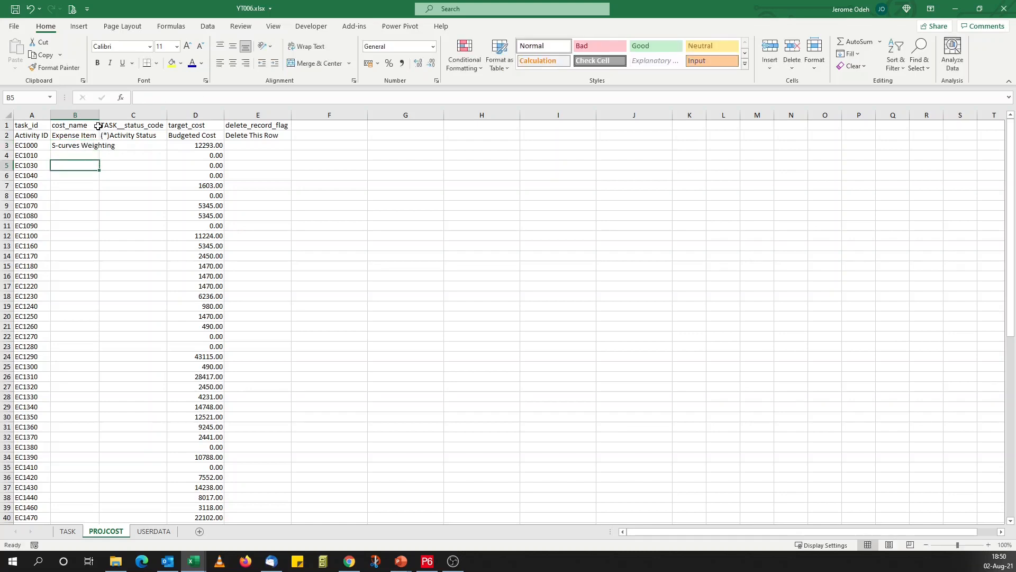
{"action": "double_click", "coordinate": [99, 115]}
{"action": "left_click", "coordinate": [104, 143]}
{"action": "left_click_drag", "start_coordinate": [118, 151], "coordinate": [126, 392]}
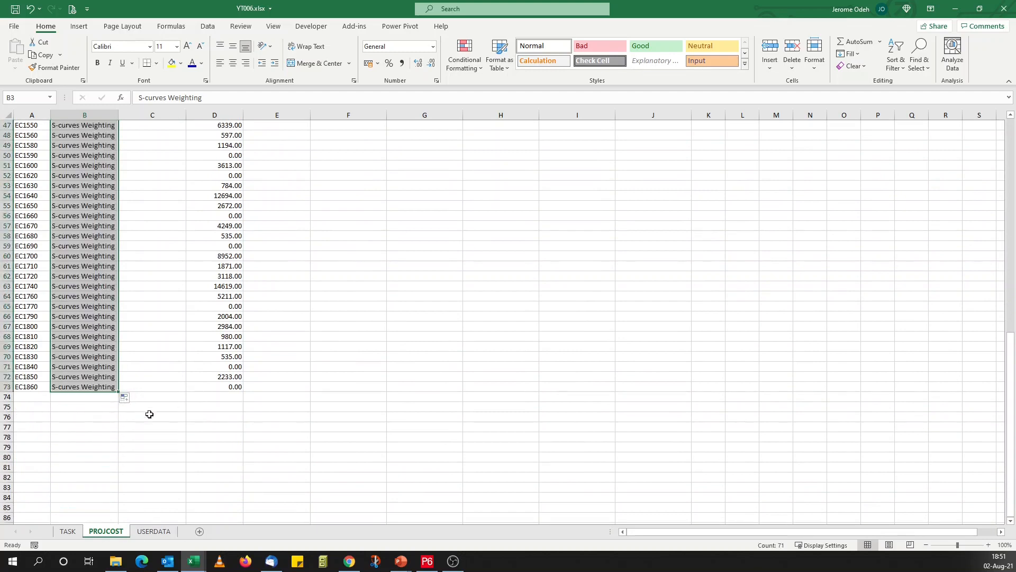
Save the YT006.xlsx workbook and close it.
{"action": "scroll", "coordinate": [154, 402], "scroll_direction": "up", "scroll_amount": 15}
{"action": "left_click", "coordinate": [16, 9]}
{"action": "left_click", "coordinate": [995, 7]}
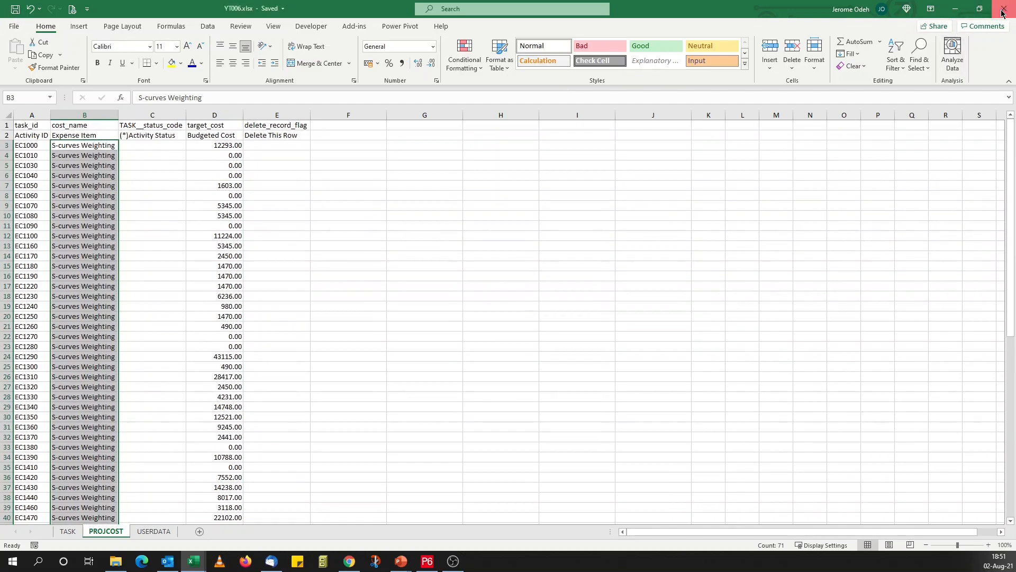
Switch to Primavera P6 and start an import using the Spreadsheet (XLSX) format.
{"action": "left_click", "coordinate": [420, 563]}
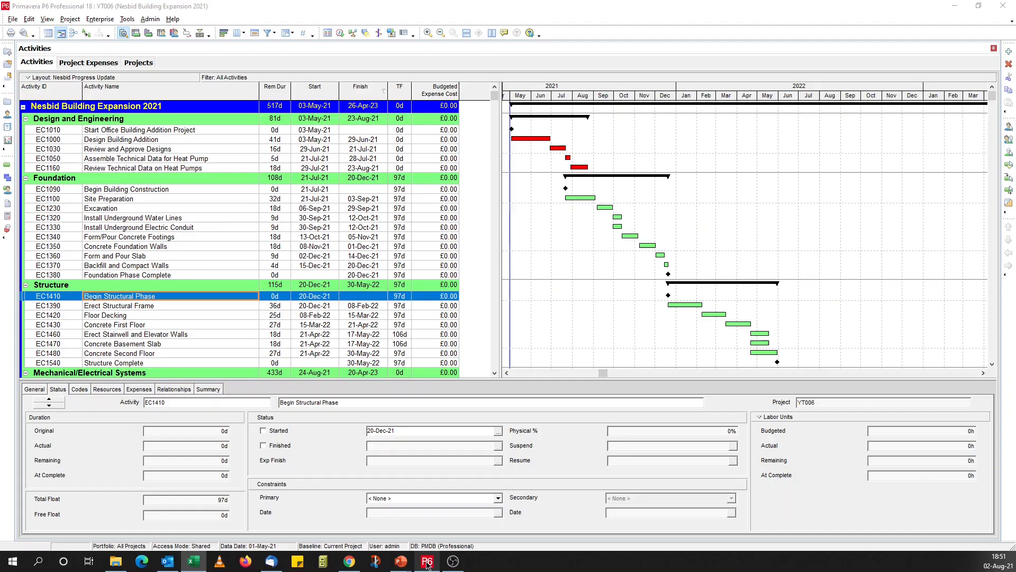
{"action": "left_click", "coordinate": [12, 20]}
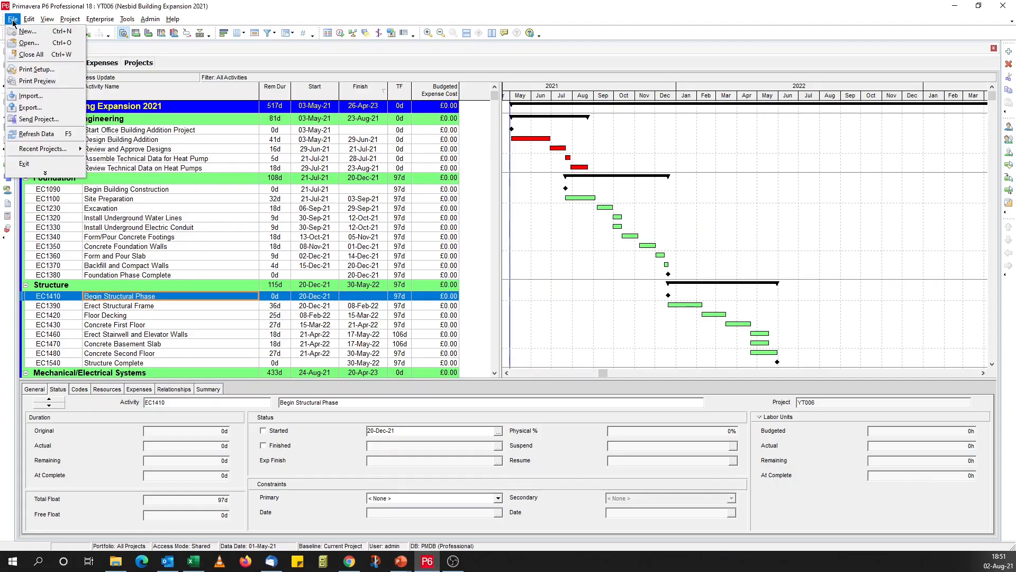
{"action": "left_click", "coordinate": [34, 100]}
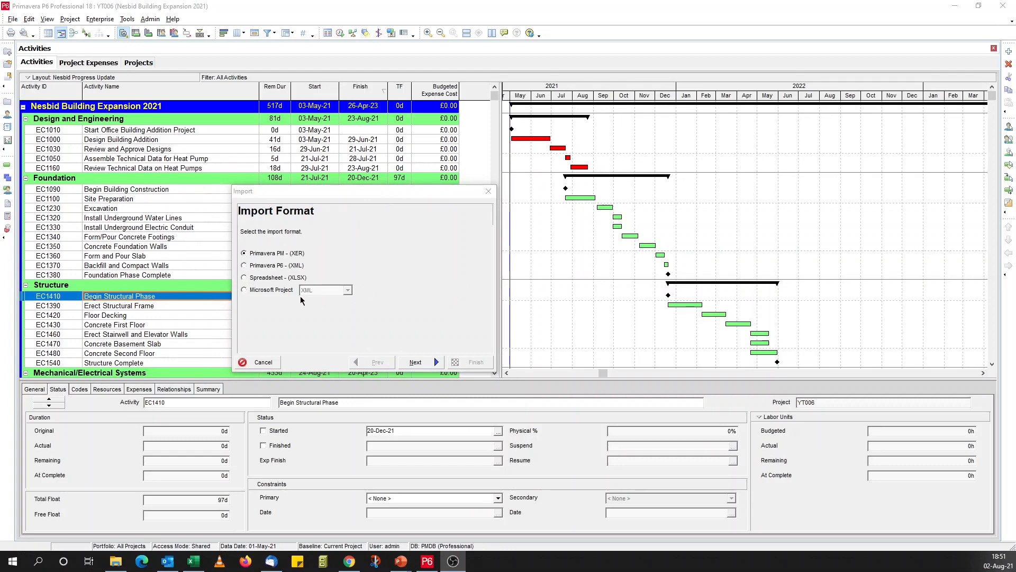
{"action": "left_click", "coordinate": [271, 279]}
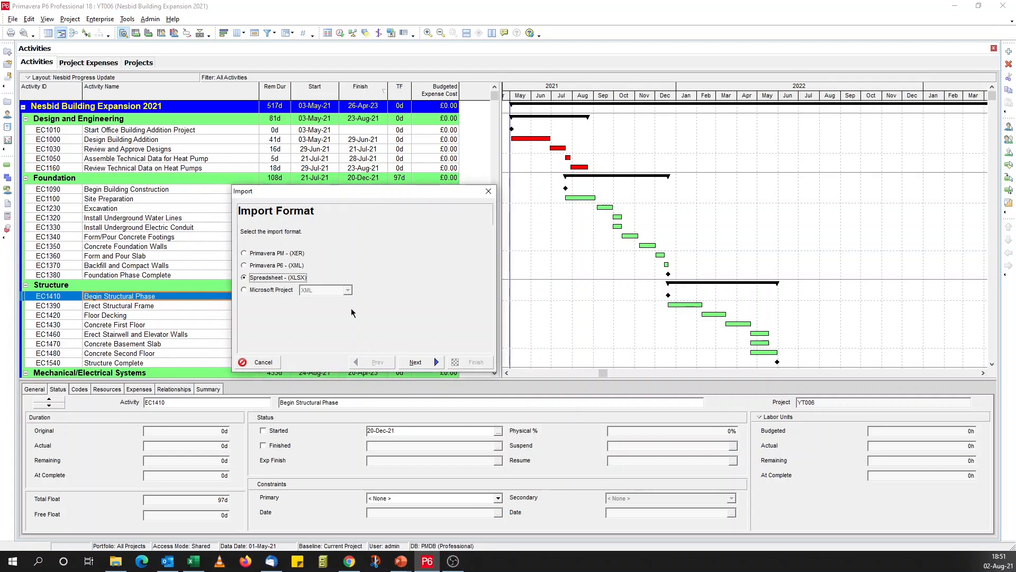
{"action": "left_click", "coordinate": [422, 363]}
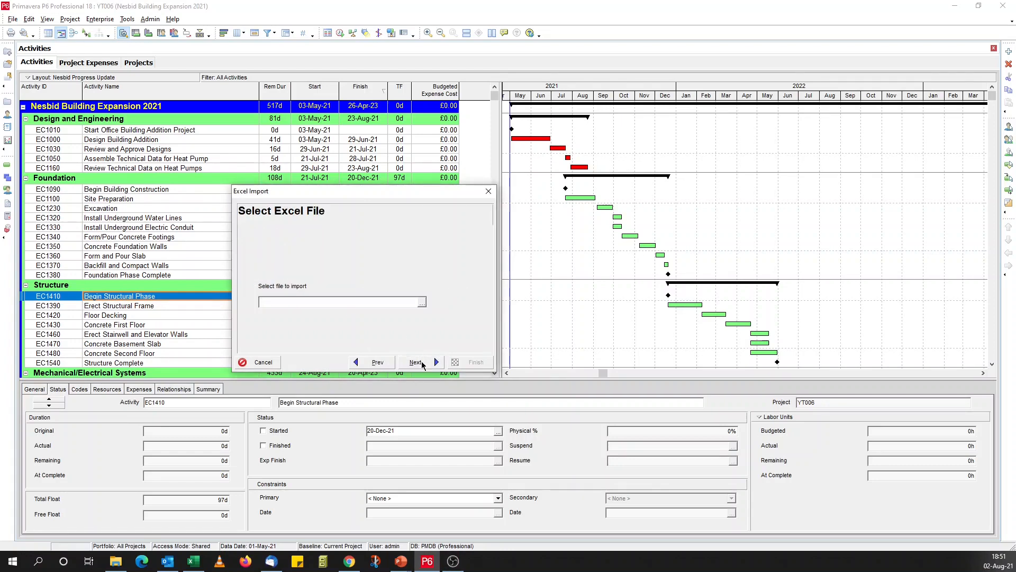
Select YT006.xlsx from the Lumpsum Scurves folder under My Websites, PlannersPlace, Blog Posts as the file to import.
{"action": "left_click", "coordinate": [421, 303]}
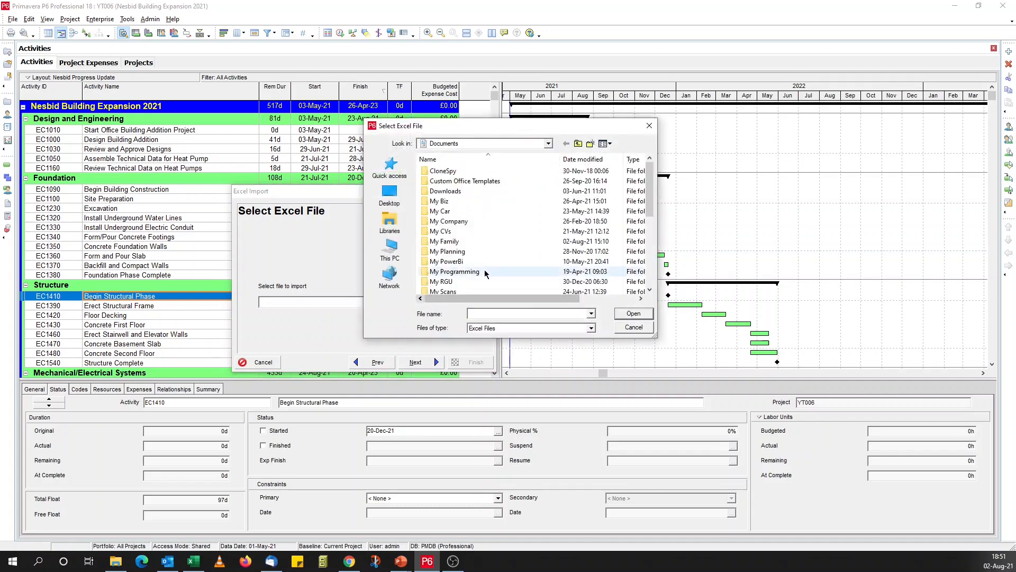
{"action": "scroll", "coordinate": [476, 251], "scroll_direction": "down", "scroll_amount": 2}
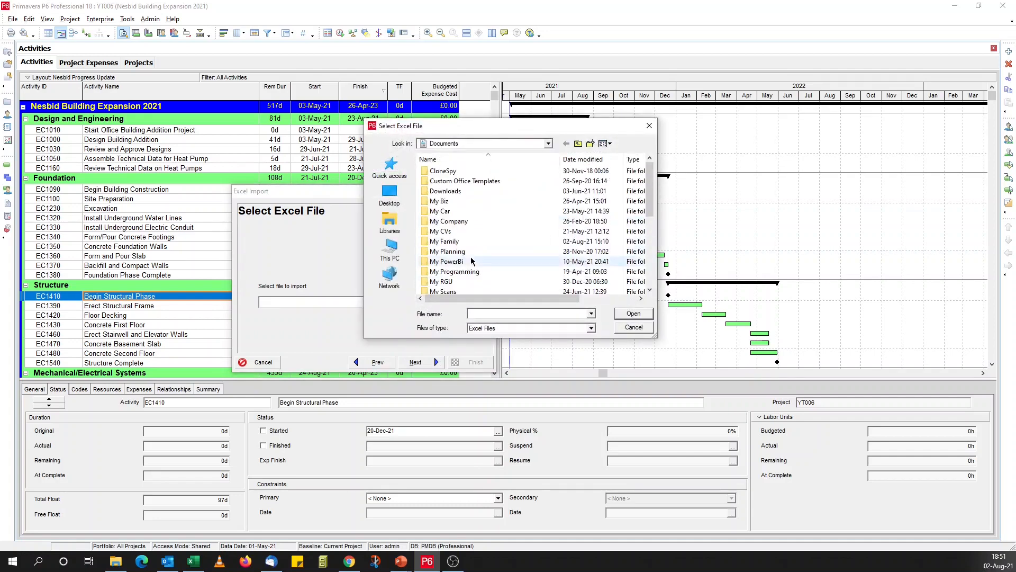
{"action": "double_click", "coordinate": [459, 242]}
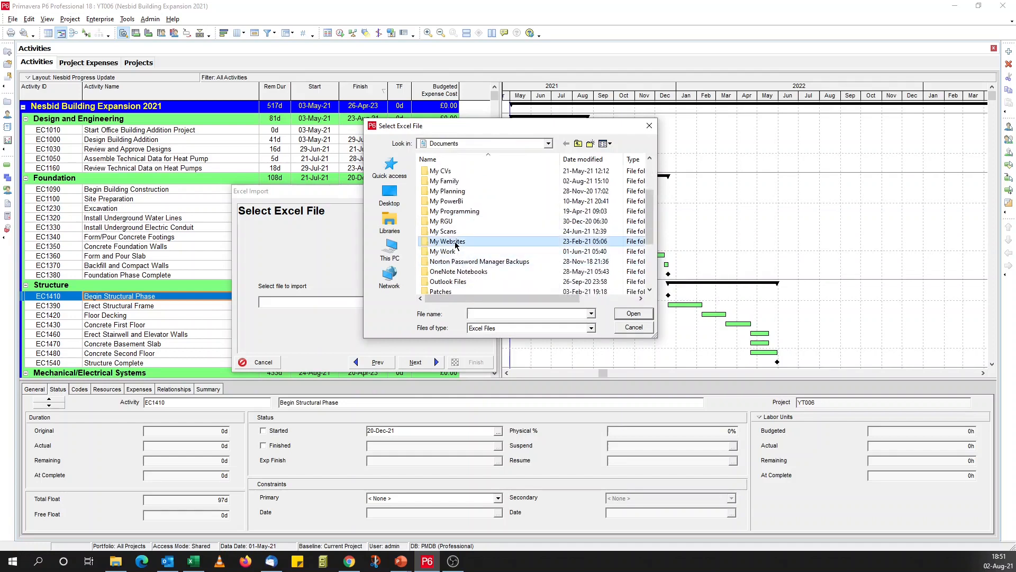
{"action": "double_click", "coordinate": [454, 271]}
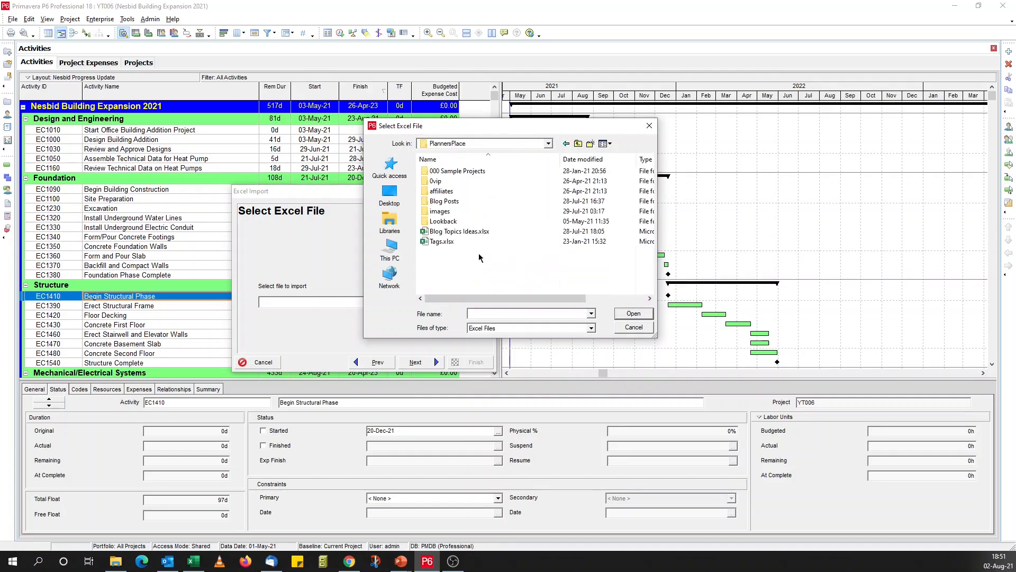
{"action": "double_click", "coordinate": [443, 205]}
{"action": "double_click", "coordinate": [465, 218]}
{"action": "double_click", "coordinate": [440, 192]}
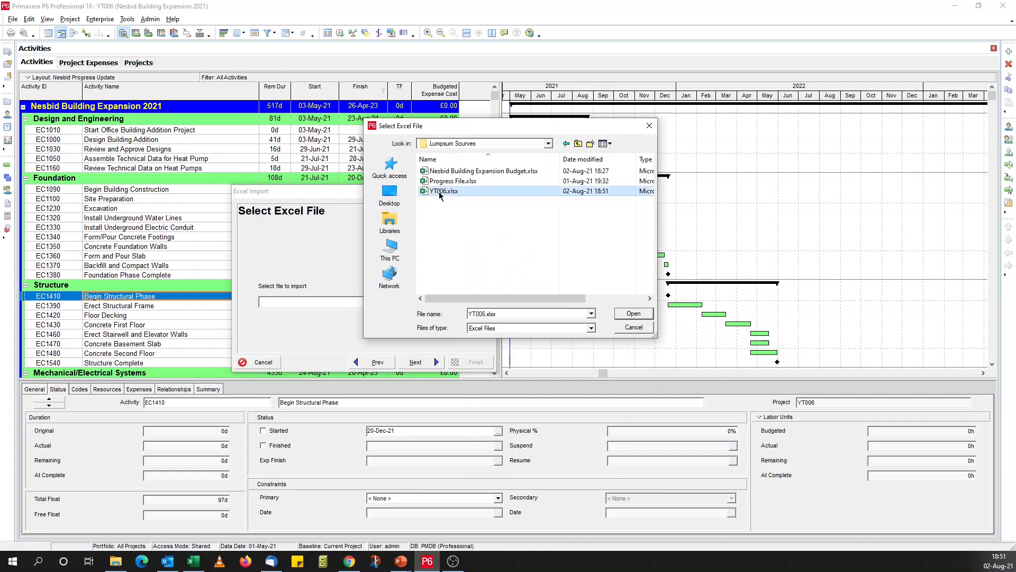
{"action": "left_click", "coordinate": [417, 362]}
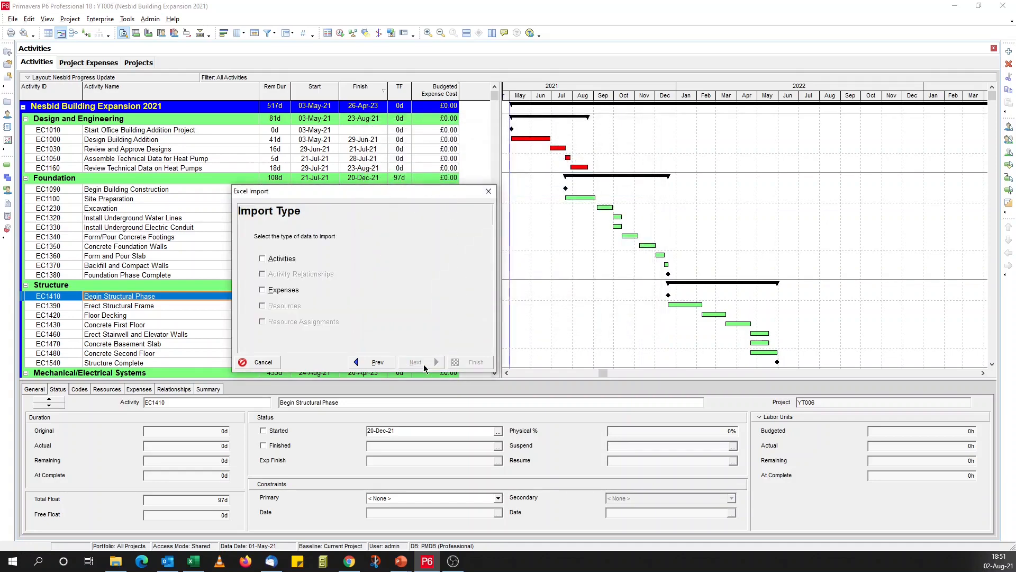
Import the Expenses data from the spreadsheet into the existing project YT006 and close the import result.
{"action": "left_click", "coordinate": [285, 294]}
{"action": "left_click", "coordinate": [417, 363]}
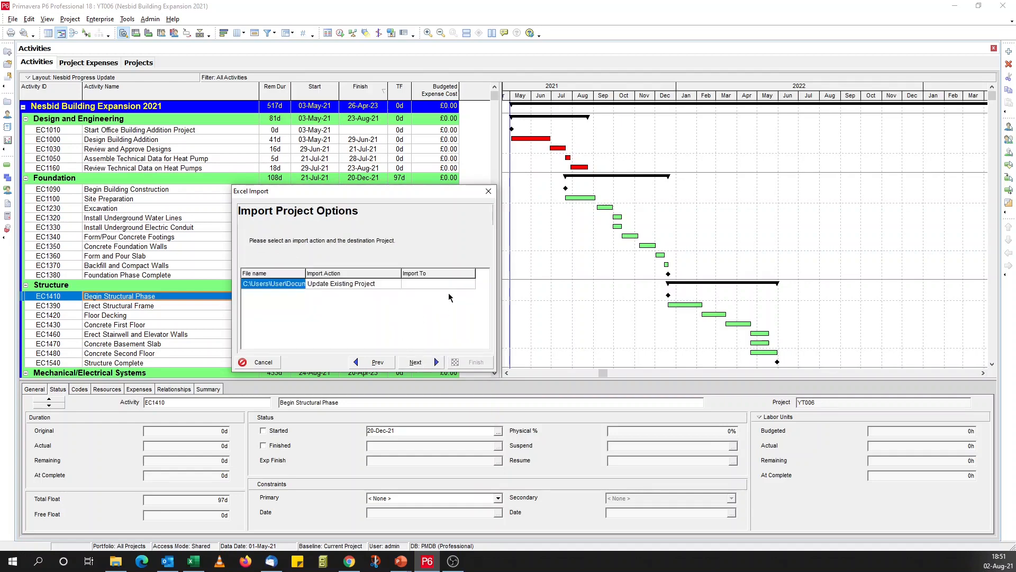
{"action": "left_click", "coordinate": [445, 286]}
{"action": "left_click", "coordinate": [470, 286]}
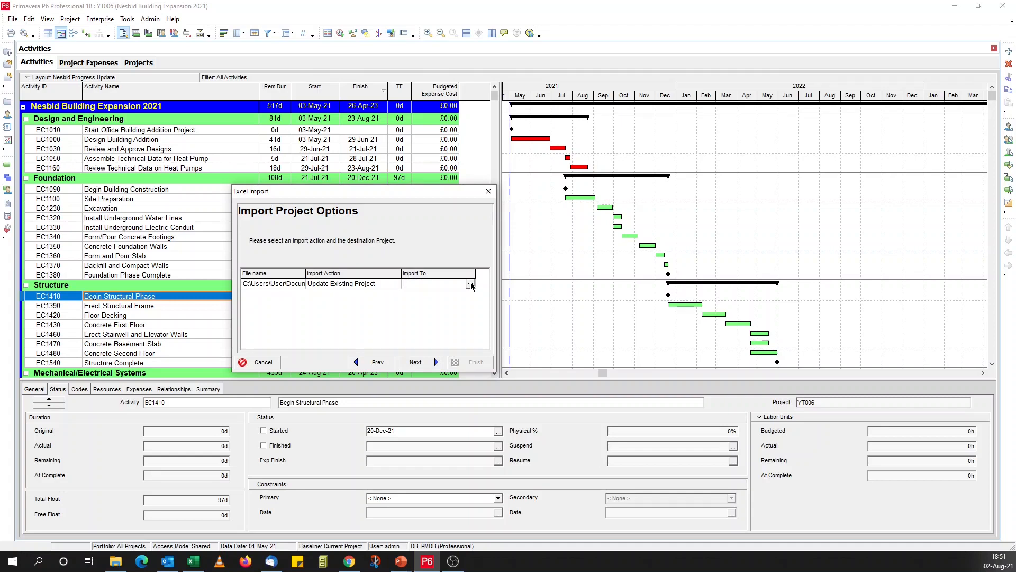
{"action": "left_click", "coordinate": [470, 285]}
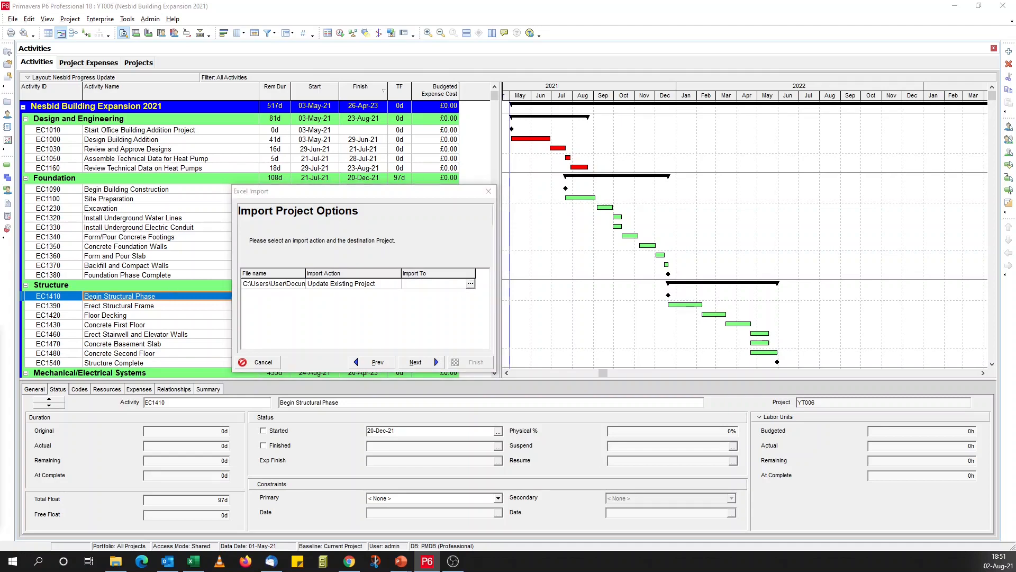
{"action": "left_click_drag", "start_coordinate": [215, 319], "coordinate": [514, 269]}
{"action": "left_click", "coordinate": [412, 317]}
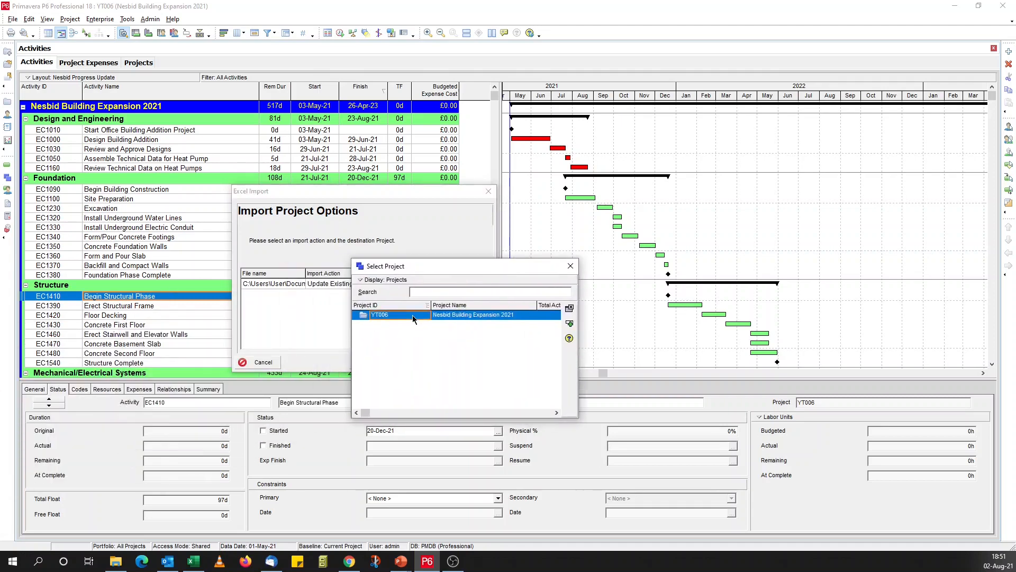
{"action": "double_click", "coordinate": [413, 316]}
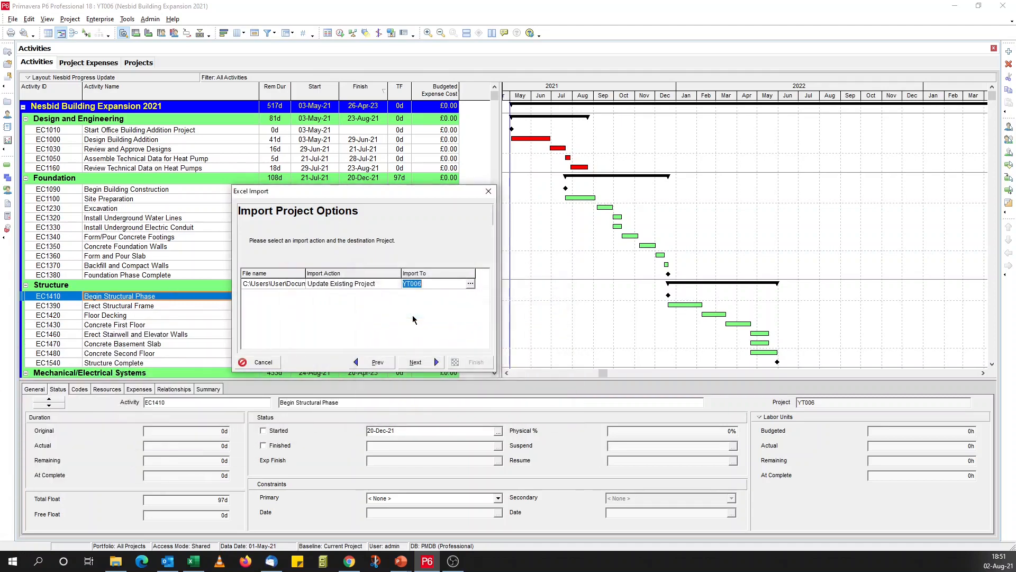
{"action": "left_click", "coordinate": [431, 363]}
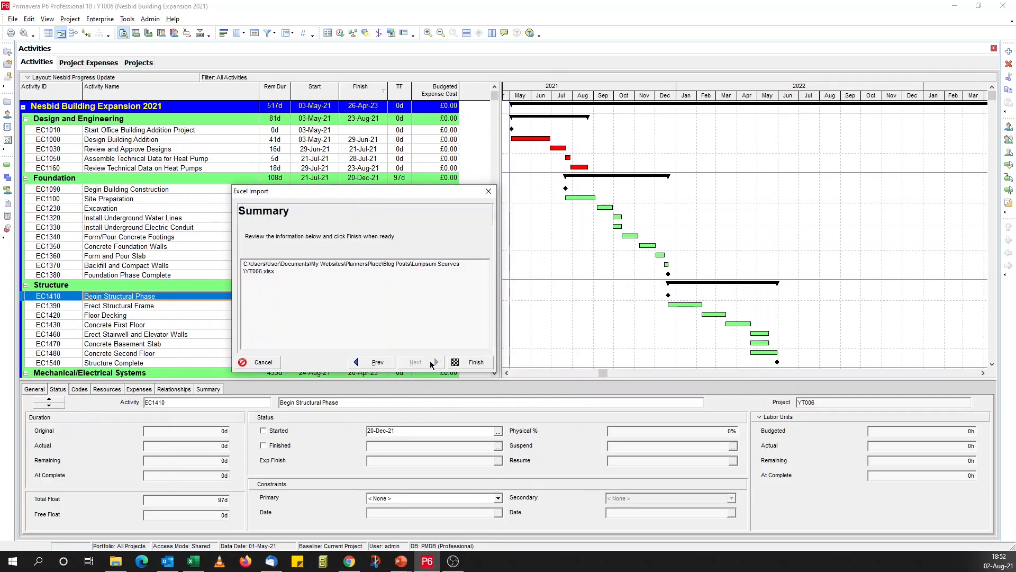
{"action": "left_click", "coordinate": [460, 363]}
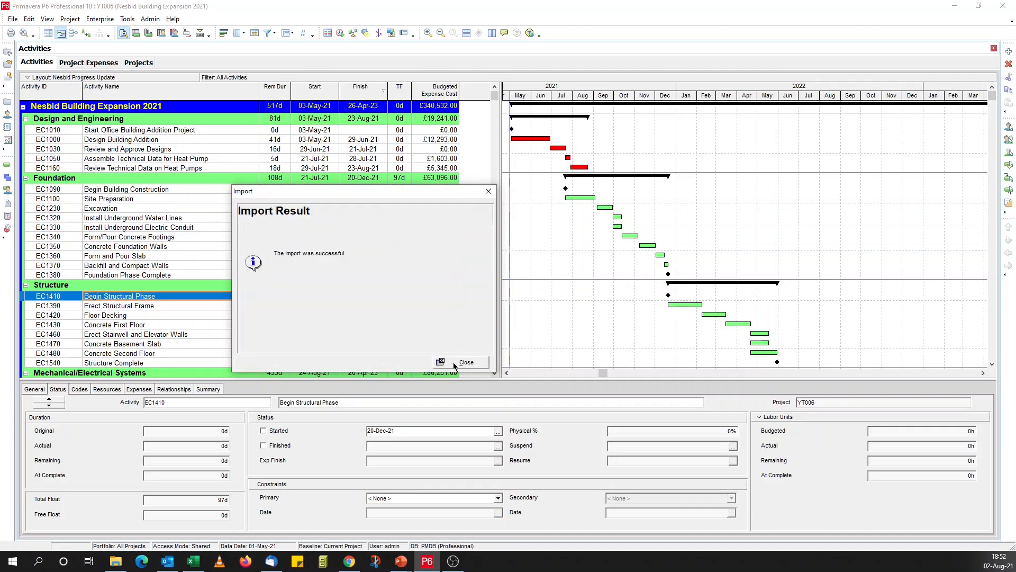
{"action": "left_click", "coordinate": [460, 362]}
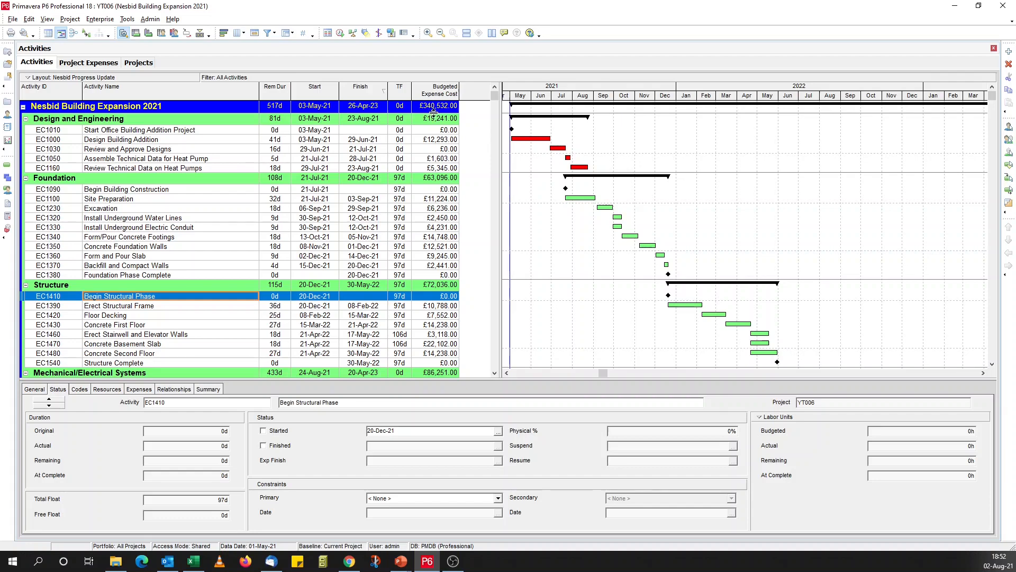
Switch to Excel, compare the Budget sheet's totals in row 91 with the imported costs in Primavera P6, and close the budget workbook.
{"action": "left_click", "coordinate": [194, 561]}
{"action": "left_click", "coordinate": [85, 531]}
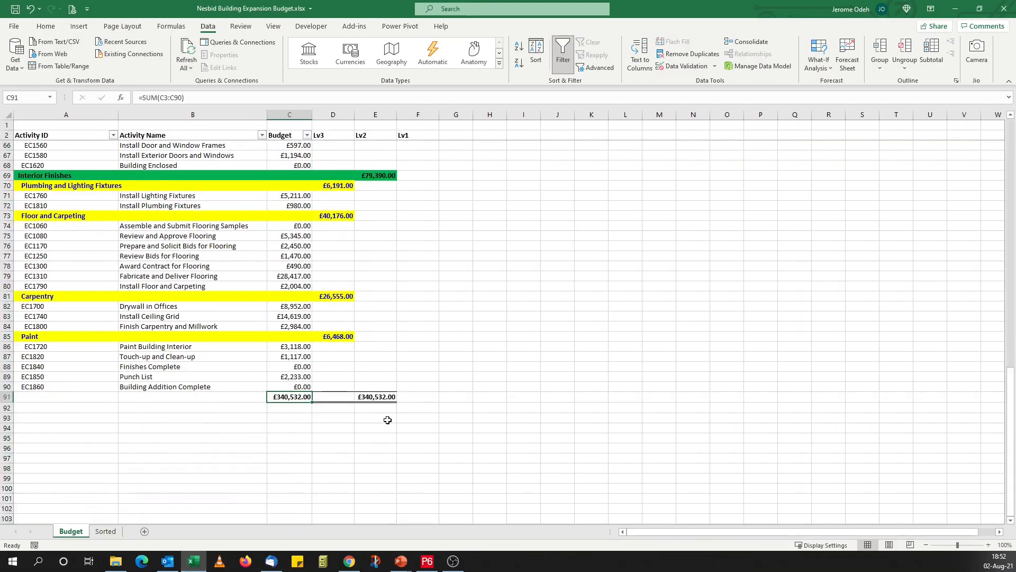
{"action": "left_click", "coordinate": [380, 397]}
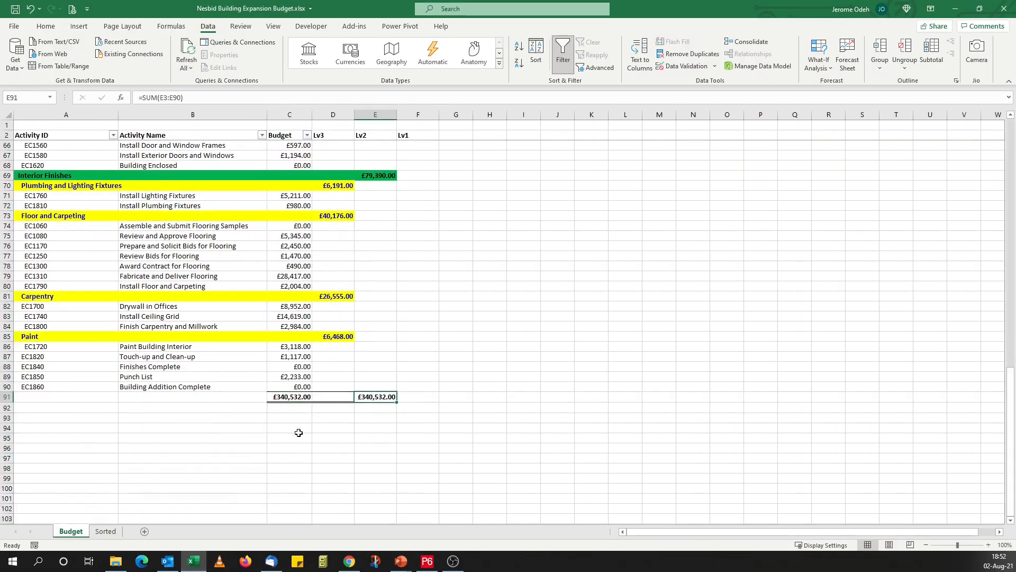
{"action": "mouse_move", "coordinate": [429, 564]}
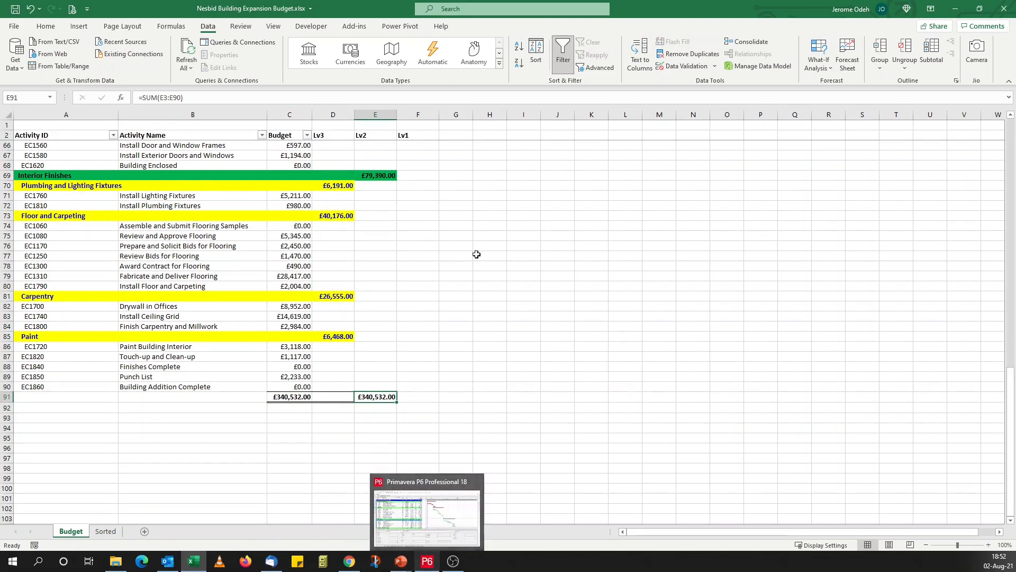
{"action": "left_click", "coordinate": [427, 561]}
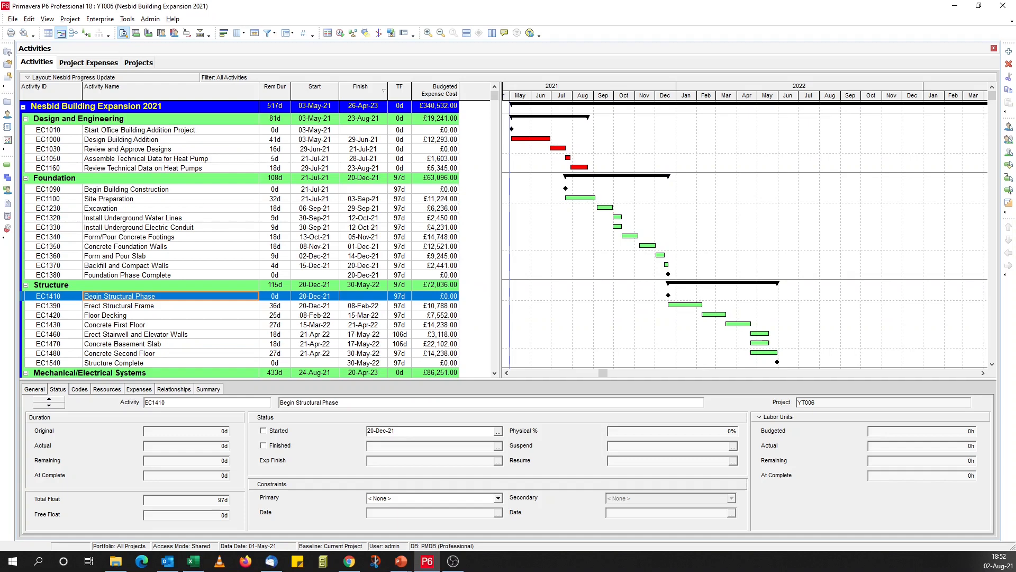
{"action": "left_click", "coordinate": [427, 561]}
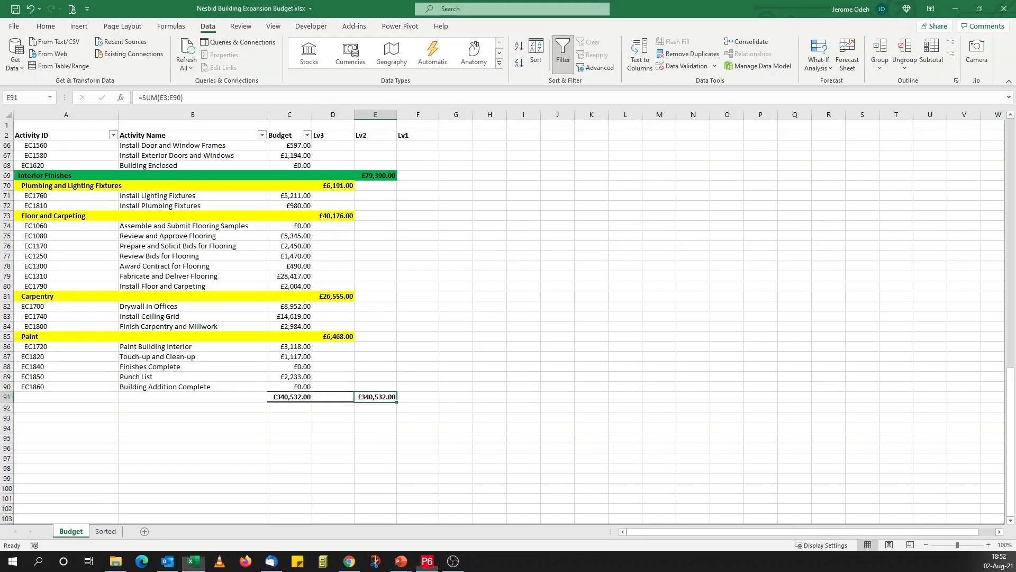
{"action": "left_click", "coordinate": [1002, 14]}
{"action": "left_click", "coordinate": [477, 307]}
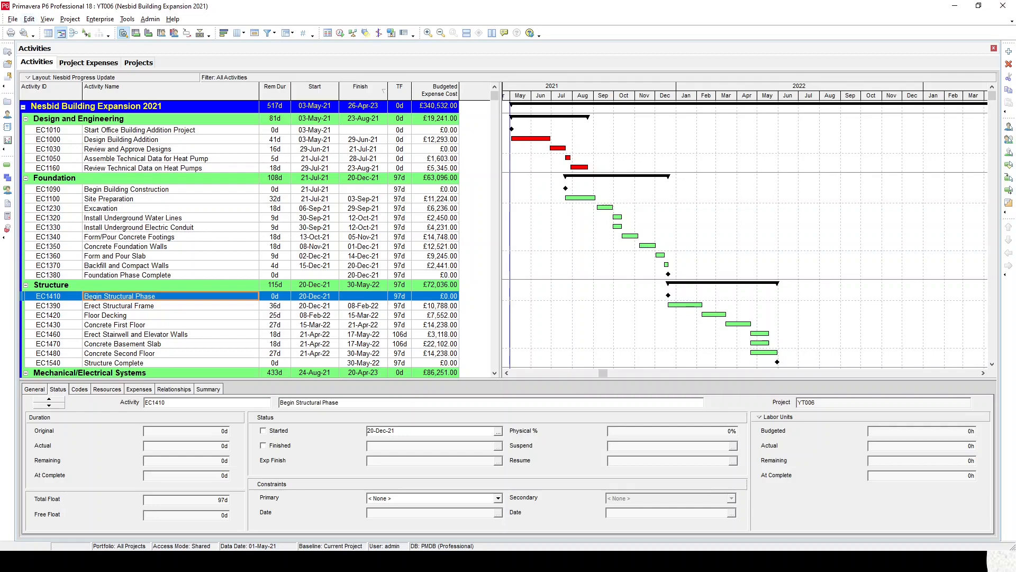
{"action": "key", "text": "alt+Tab"}
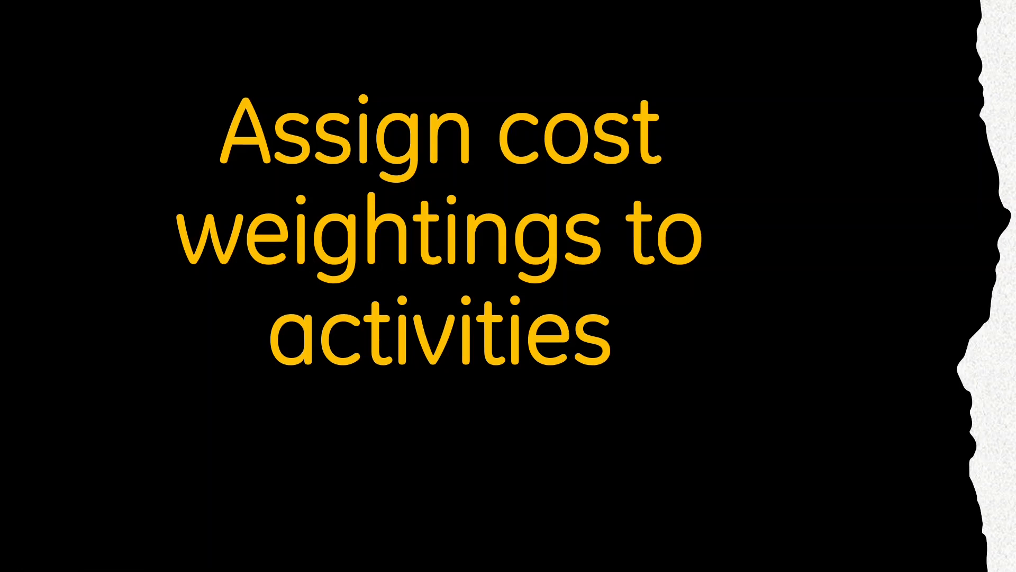
{"action": "left_click", "coordinate": [497, 280]}
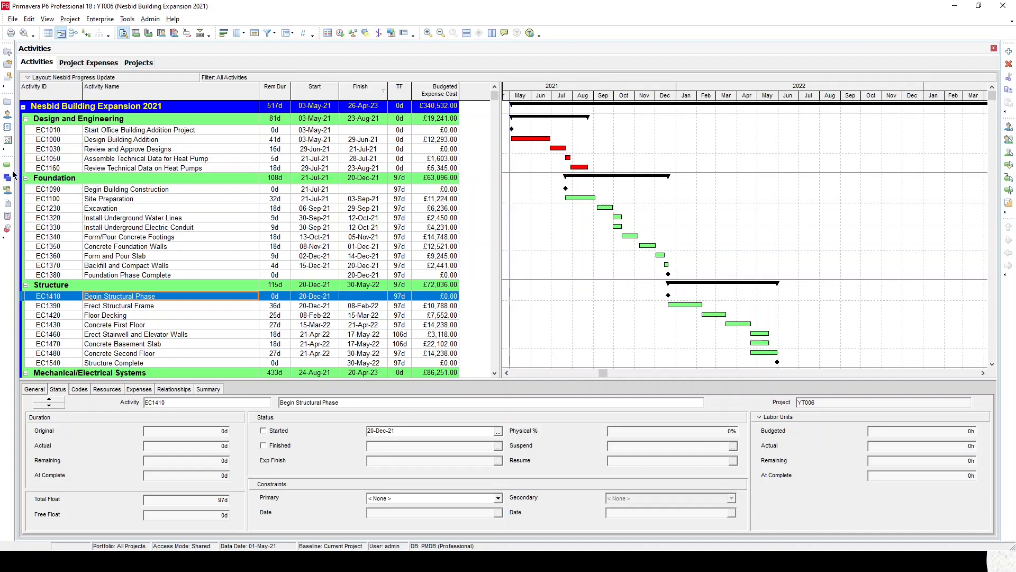
Open Reports and delete the Actual & Forecast S-curves Data and Baseline S-curves Data reports from the Cost & Schedule group.
{"action": "left_click", "coordinate": [7, 128]}
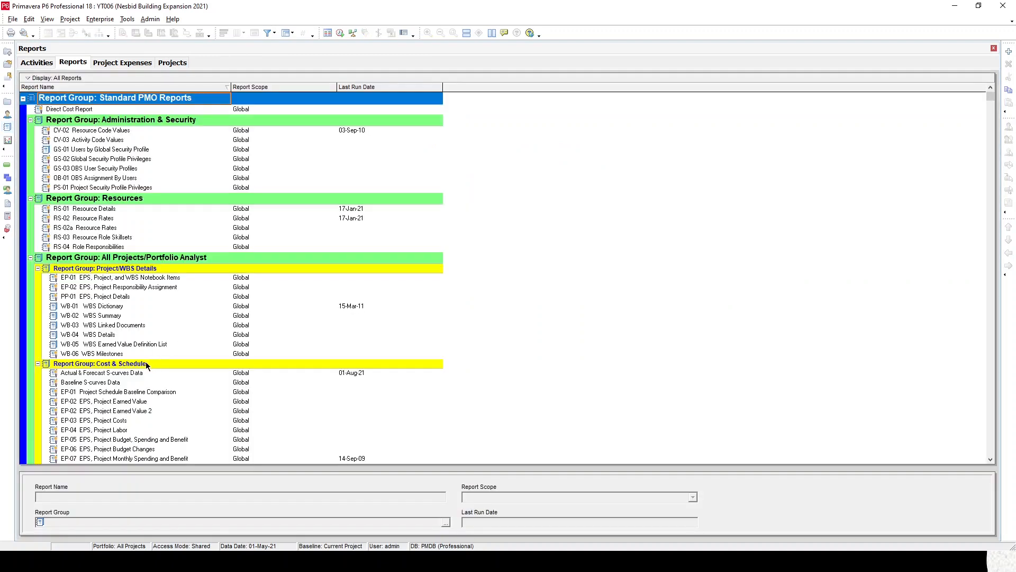
{"action": "left_click", "coordinate": [146, 365]}
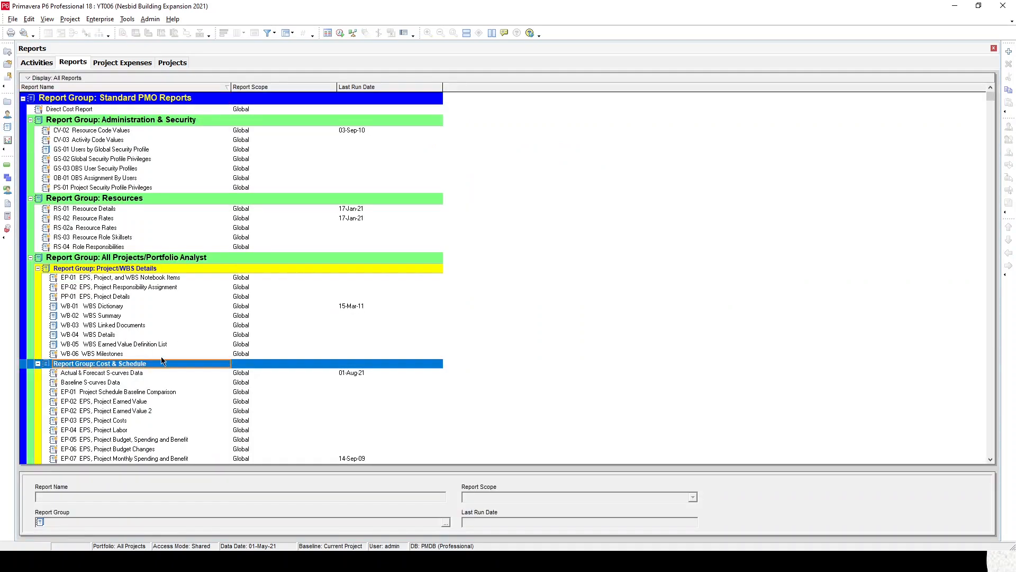
{"action": "scroll", "coordinate": [160, 352], "scroll_direction": "down", "scroll_amount": 3}
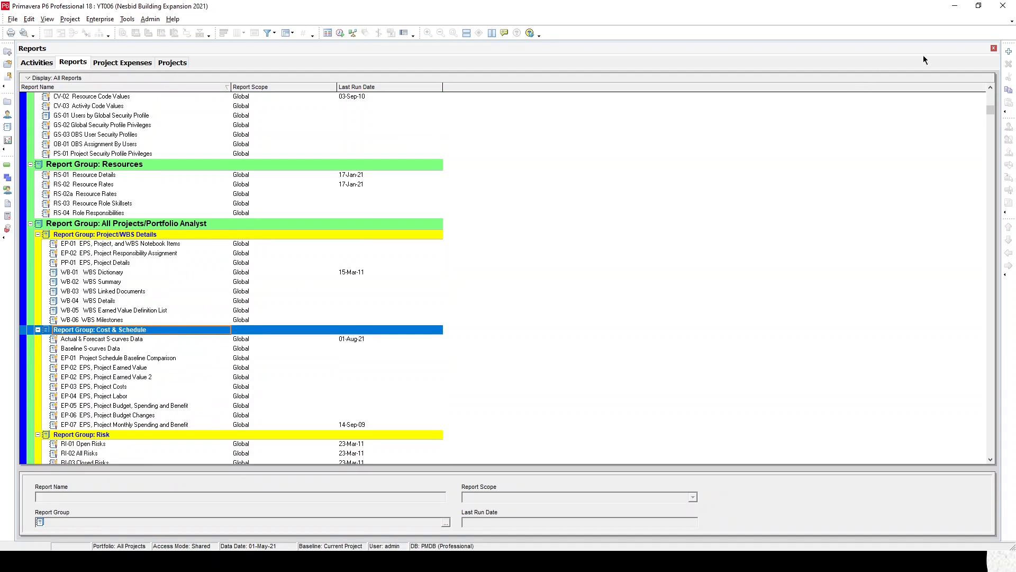
{"action": "left_click", "coordinate": [116, 351]}
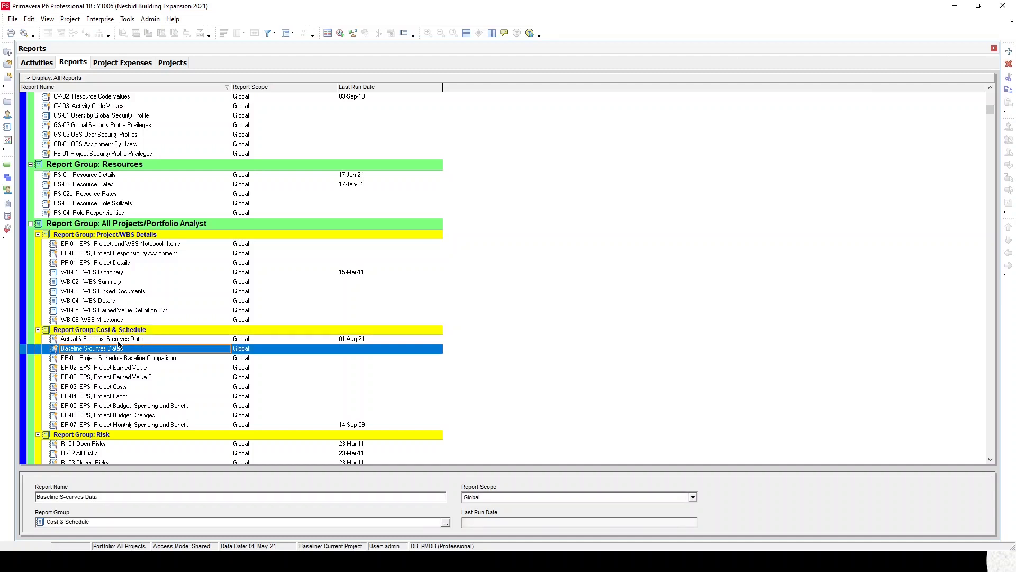
{"action": "left_click", "coordinate": [116, 339], "text": "ctrl"}
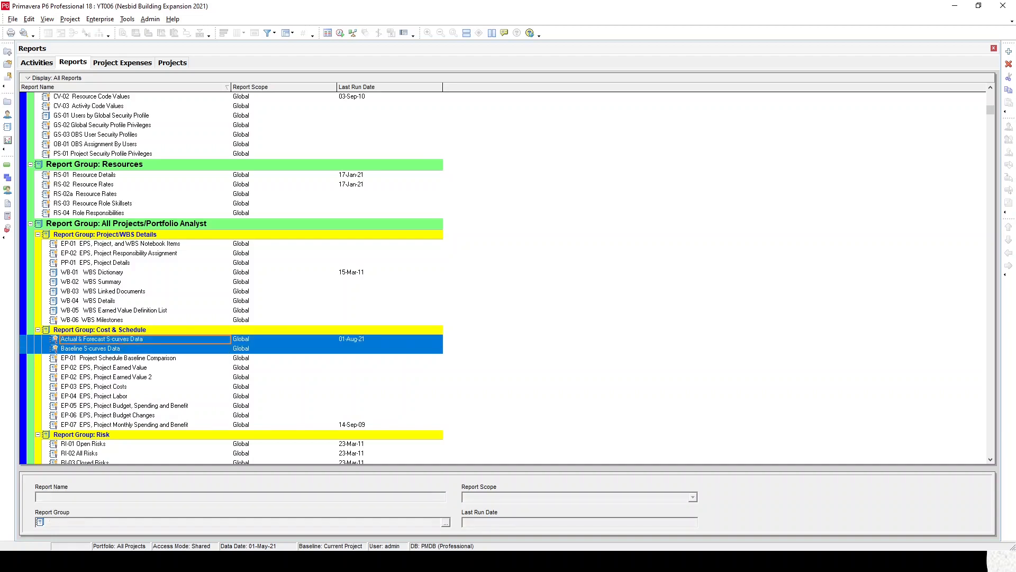
{"action": "left_click", "coordinate": [1008, 63]}
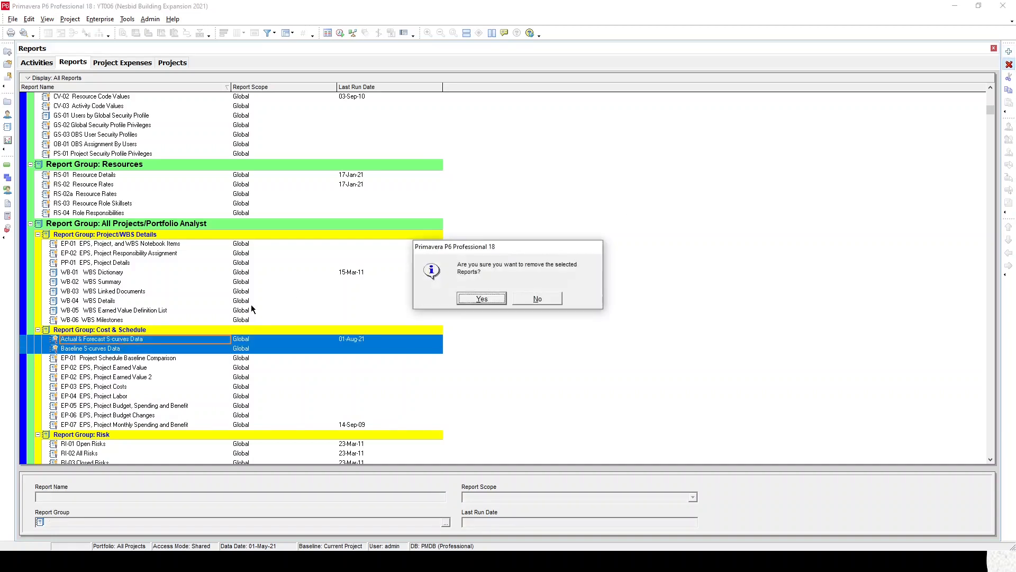
{"action": "left_click", "coordinate": [470, 300]}
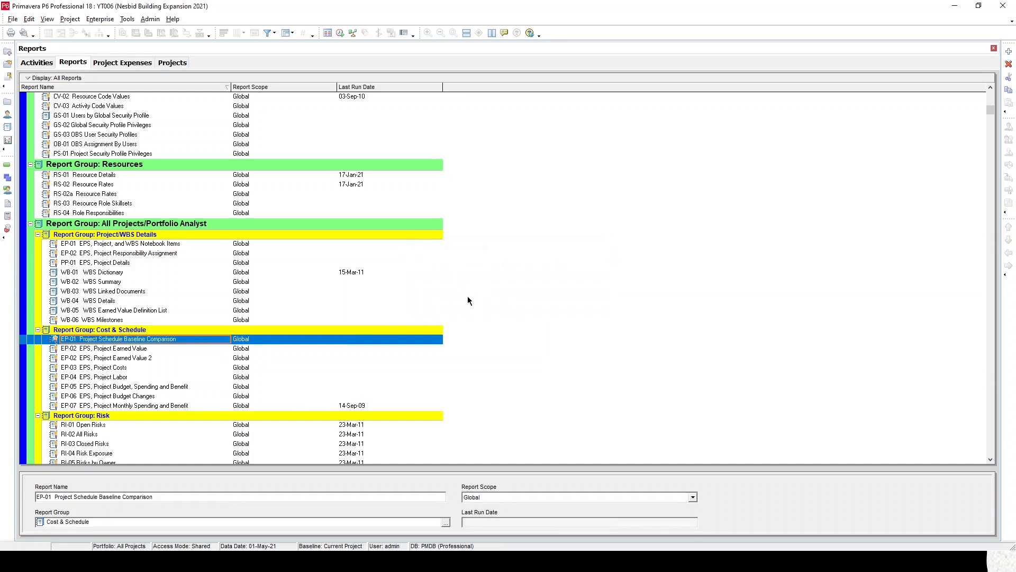
Start a new report in the Cost & Schedule group using Time Distributed Data with Activities as the subject area.
{"action": "left_click", "coordinate": [137, 329]}
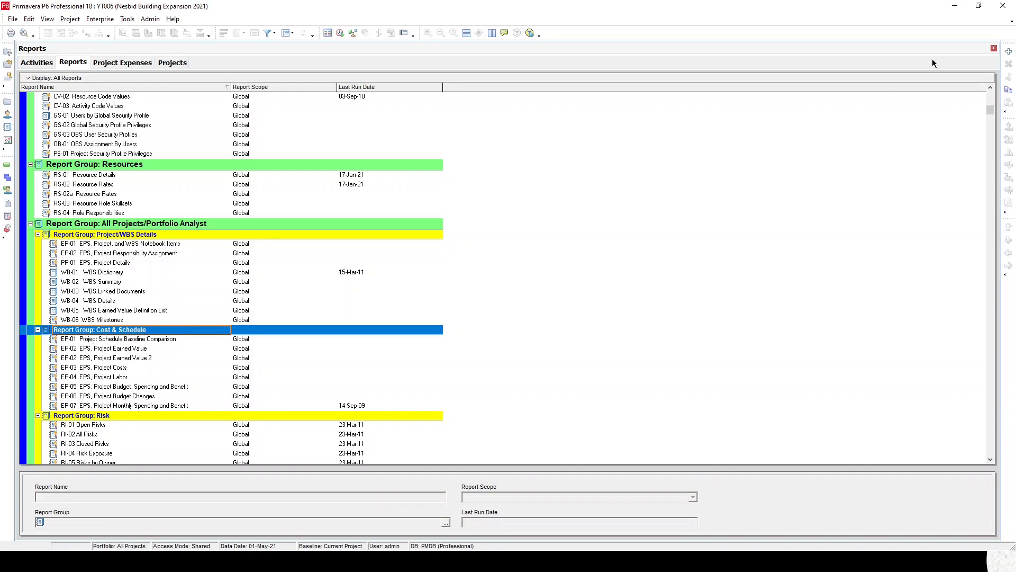
{"action": "left_click", "coordinate": [1008, 53]}
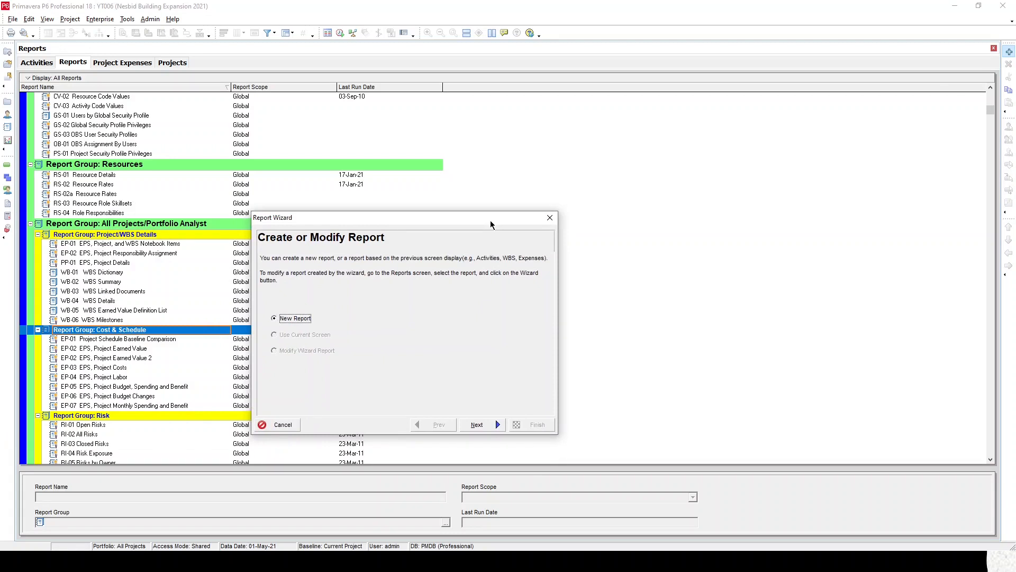
{"action": "left_click", "coordinate": [485, 424]}
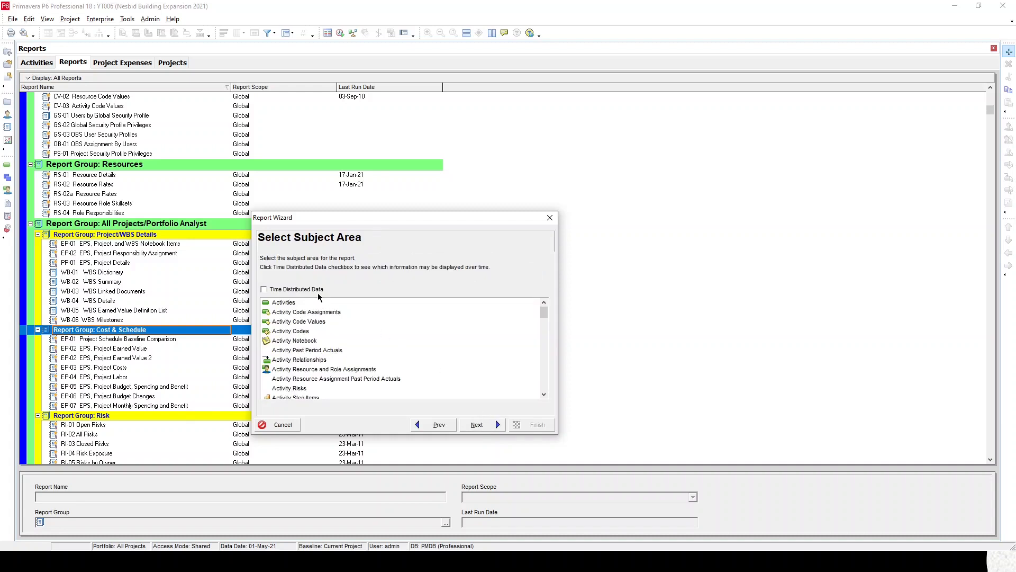
{"action": "left_click", "coordinate": [309, 291]}
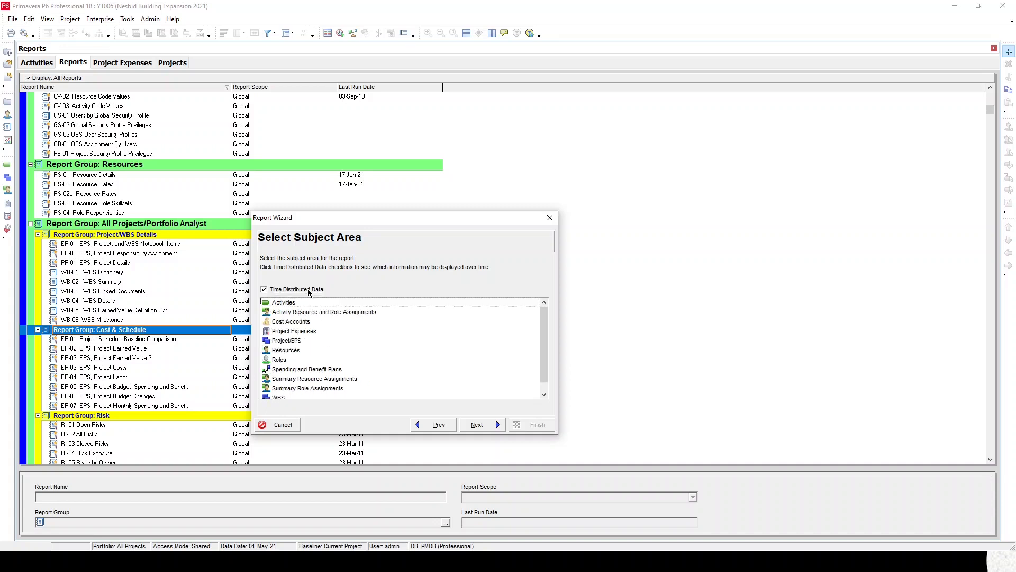
{"action": "left_click", "coordinate": [279, 305]}
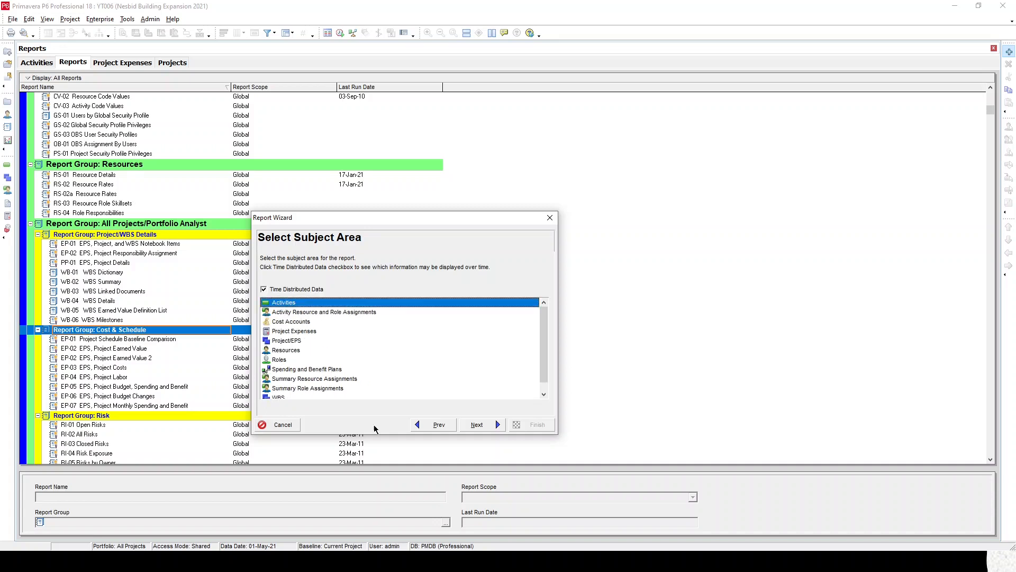
{"action": "left_click", "coordinate": [475, 425]}
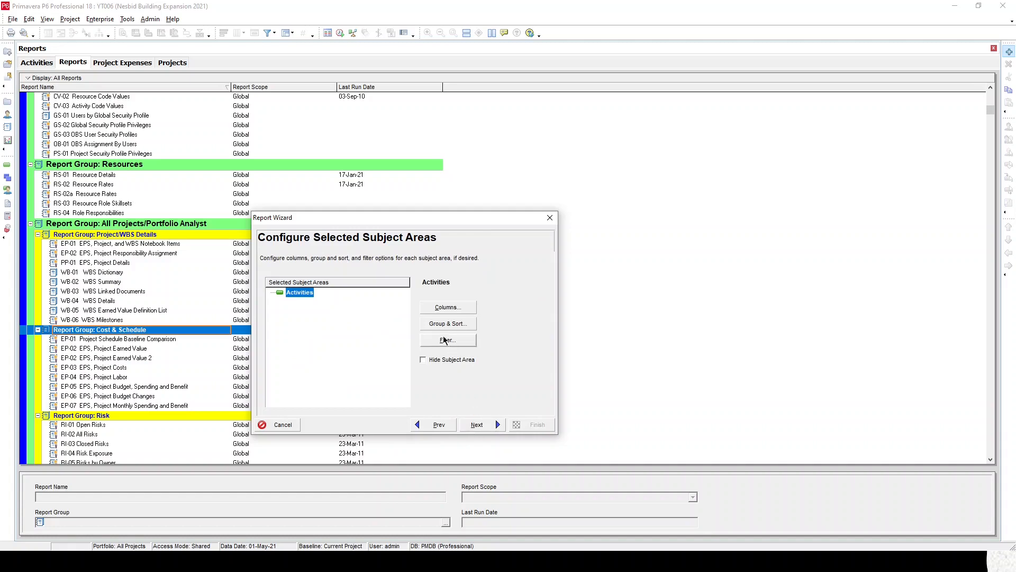
Remove Activity Status from the Activities columns so that only Activity ID is selected.
{"action": "left_click", "coordinate": [441, 308]}
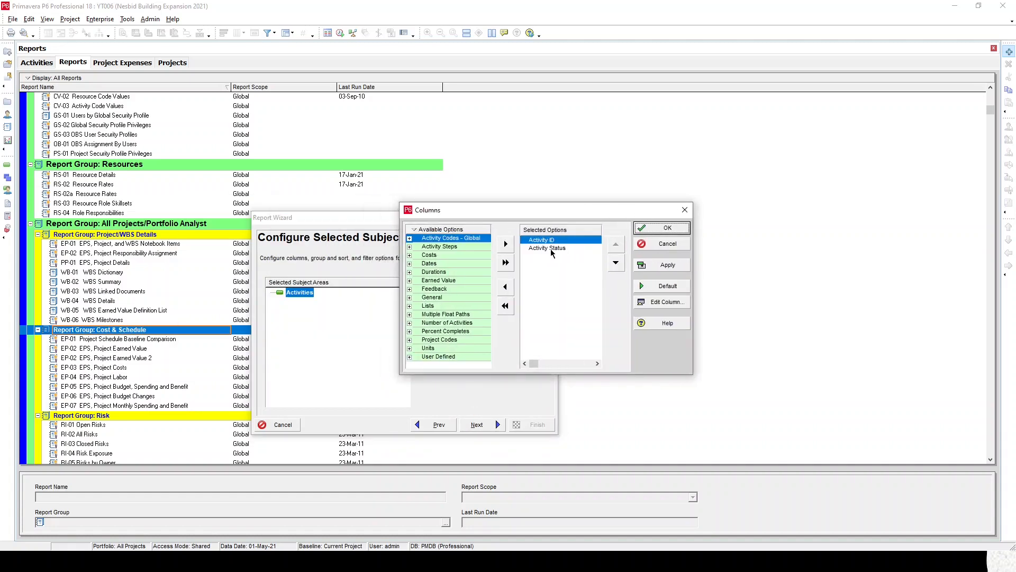
{"action": "double_click", "coordinate": [550, 249]}
{"action": "left_click", "coordinate": [653, 230]}
Group the activities by WBS to level 1 with the indent turned off.
{"action": "left_click", "coordinate": [451, 324]}
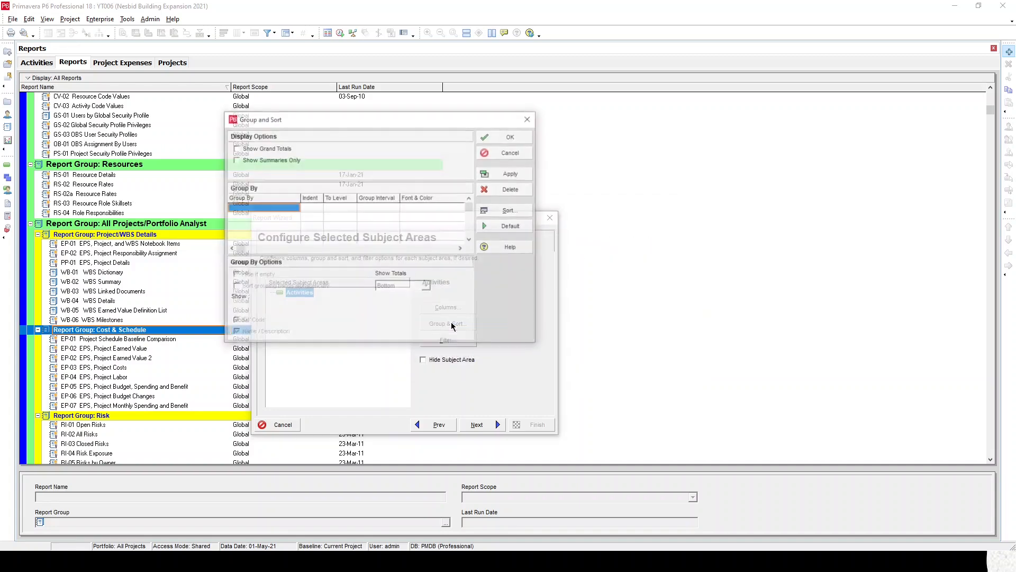
{"action": "left_click", "coordinate": [292, 211]}
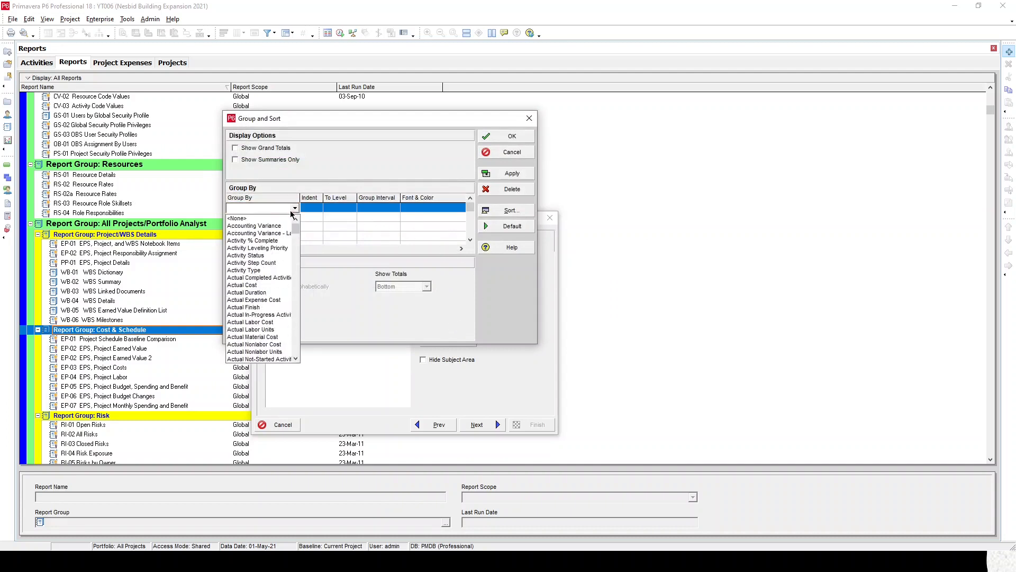
{"action": "key", "text": "w"}
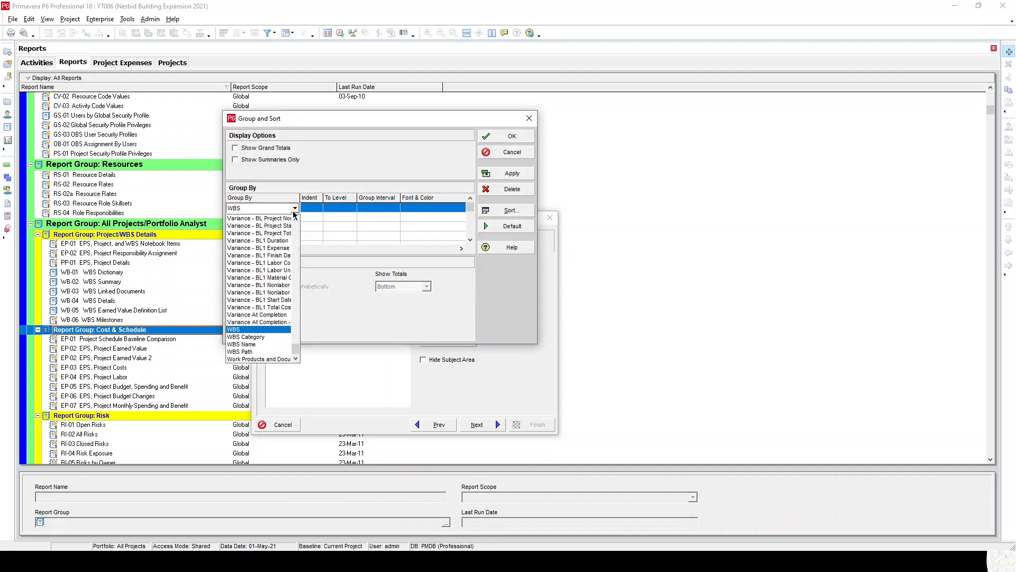
{"action": "left_click", "coordinate": [246, 331]}
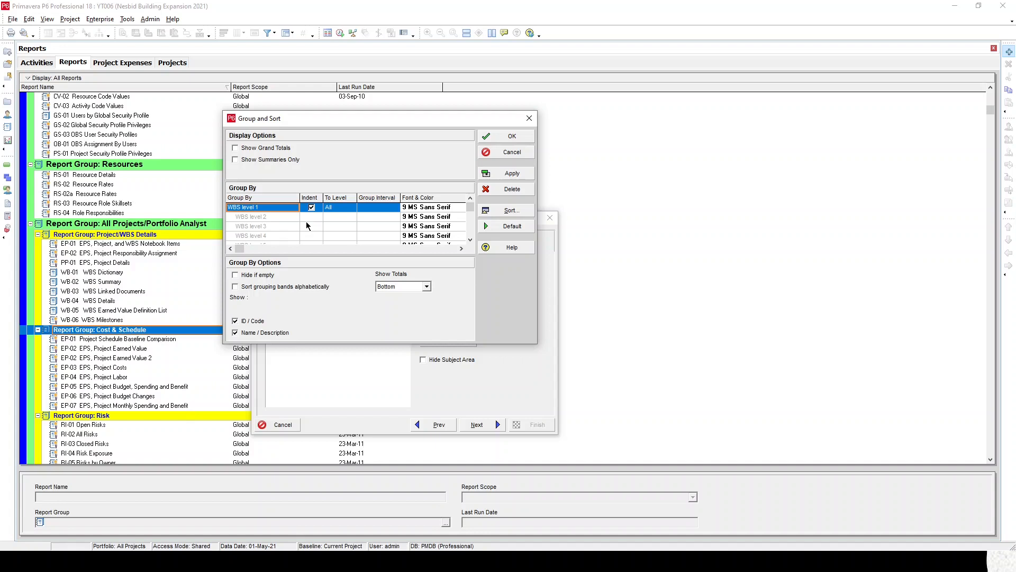
{"action": "left_click", "coordinate": [311, 208]}
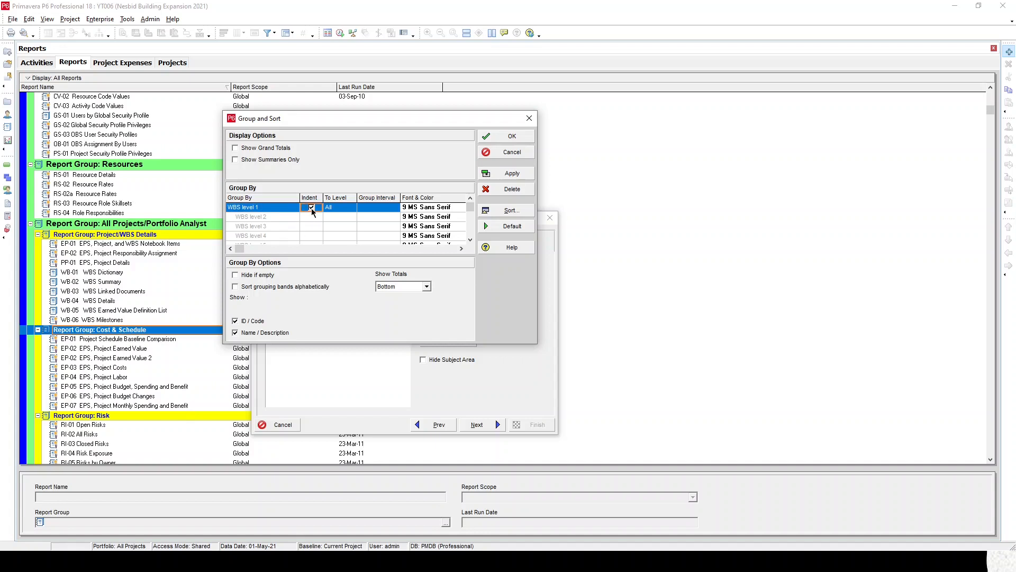
{"action": "left_click", "coordinate": [312, 208]}
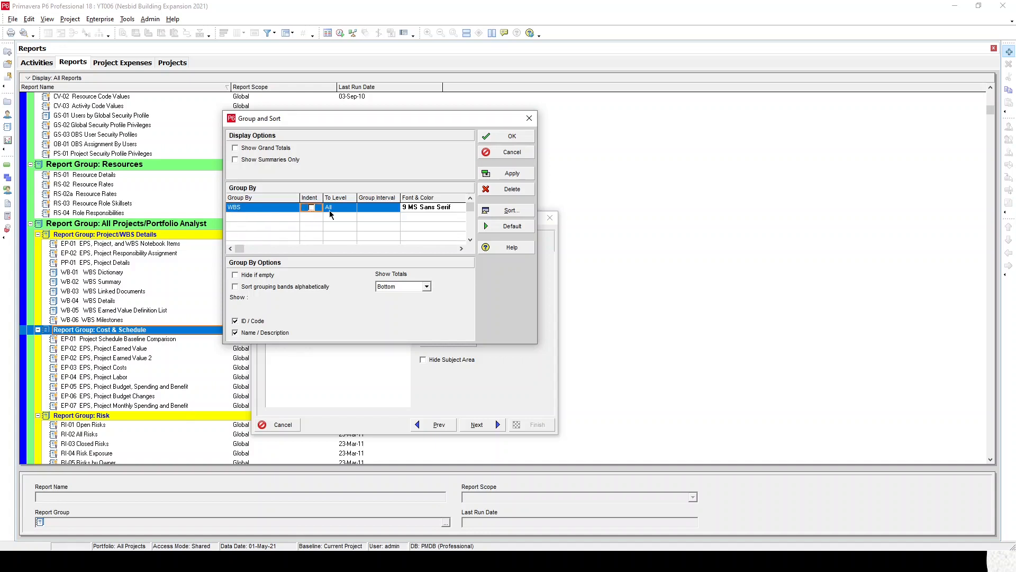
{"action": "left_click", "coordinate": [330, 209]}
{"action": "left_click", "coordinate": [334, 226]}
{"action": "left_click", "coordinate": [337, 211]}
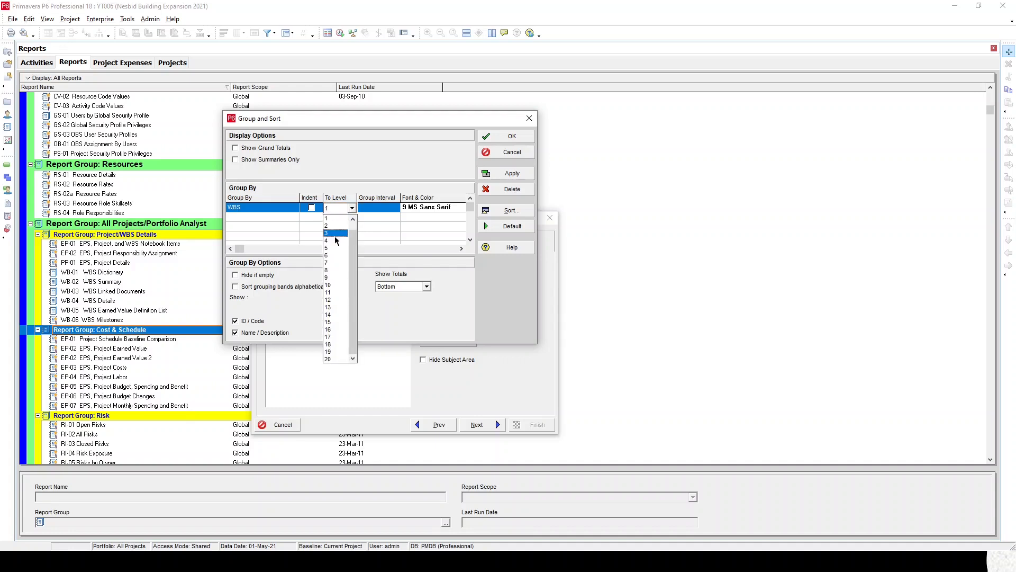
{"action": "left_click", "coordinate": [297, 219]}
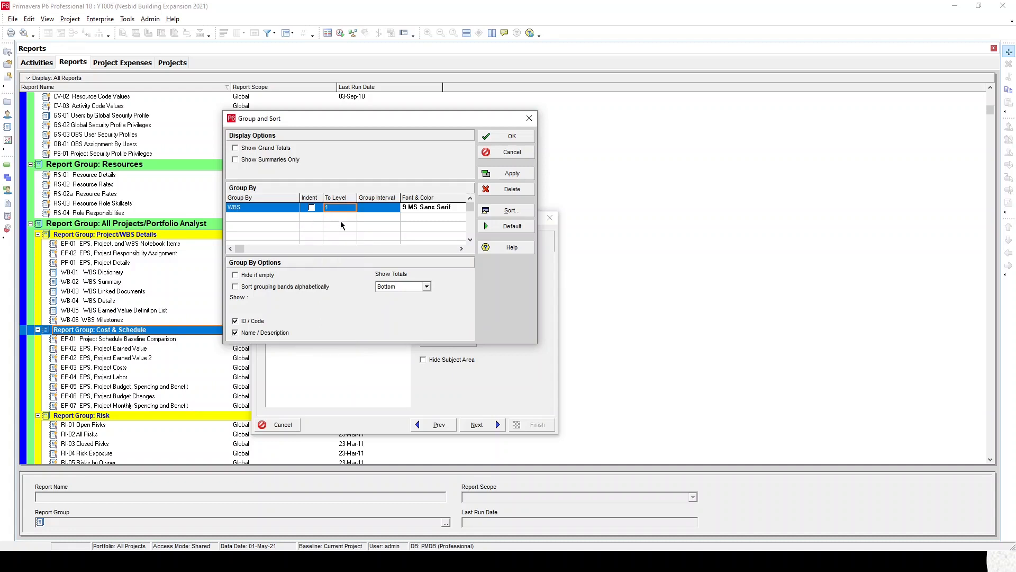
Turn on Show Summaries Only and apply the report's grouping settings.
{"action": "left_click", "coordinate": [246, 322]}
{"action": "left_click", "coordinate": [246, 323]}
{"action": "left_click", "coordinate": [267, 164]}
{"action": "left_click", "coordinate": [510, 138]}
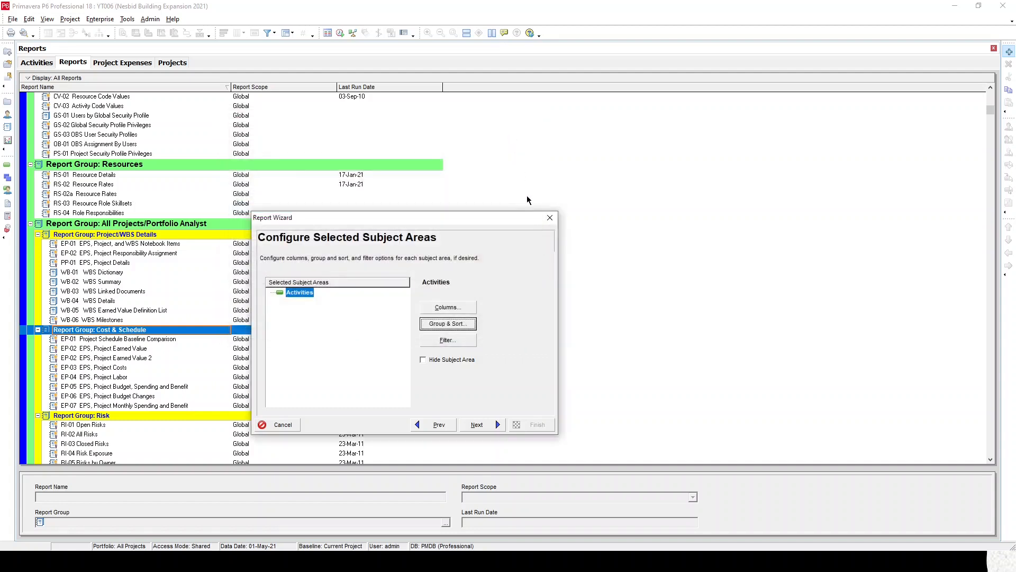
Proceed to the report's date options and set the timescale to start at PS-1M with a Month interval.
{"action": "left_click", "coordinate": [479, 424]}
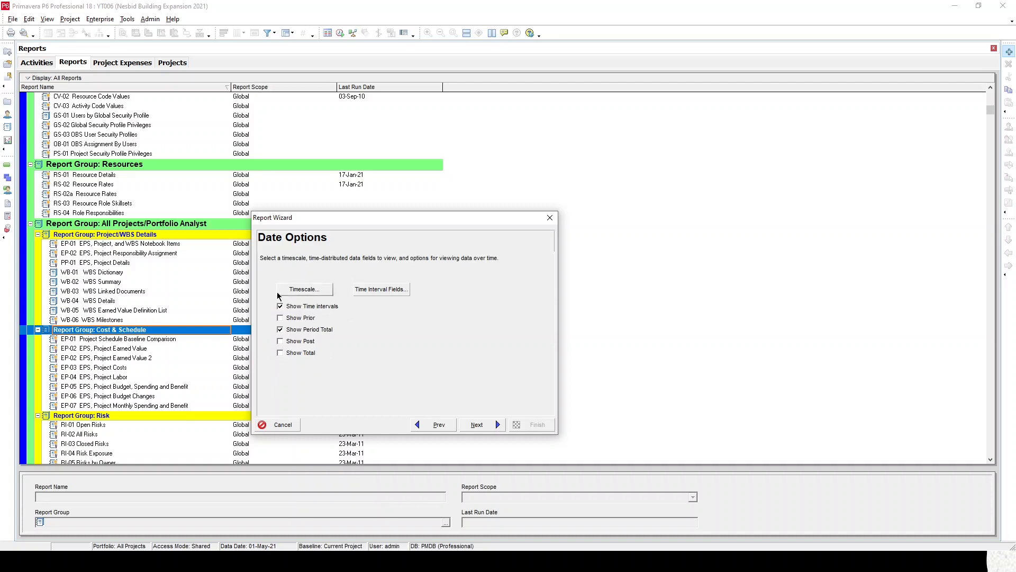
{"action": "left_click", "coordinate": [311, 294]}
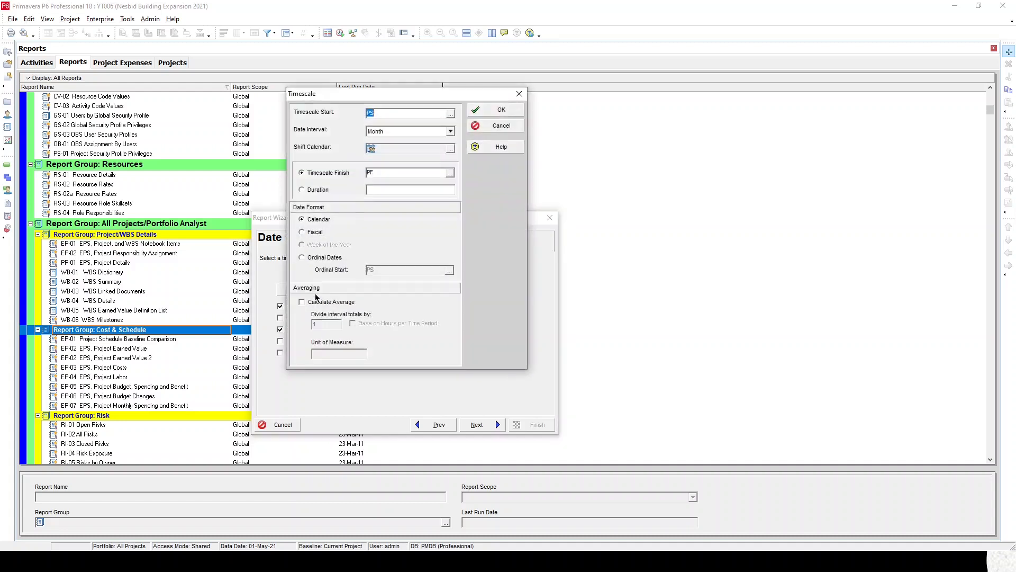
{"action": "left_click", "coordinate": [378, 114]}
{"action": "type", "text": "-1m"}
{"action": "left_click", "coordinate": [388, 132]}
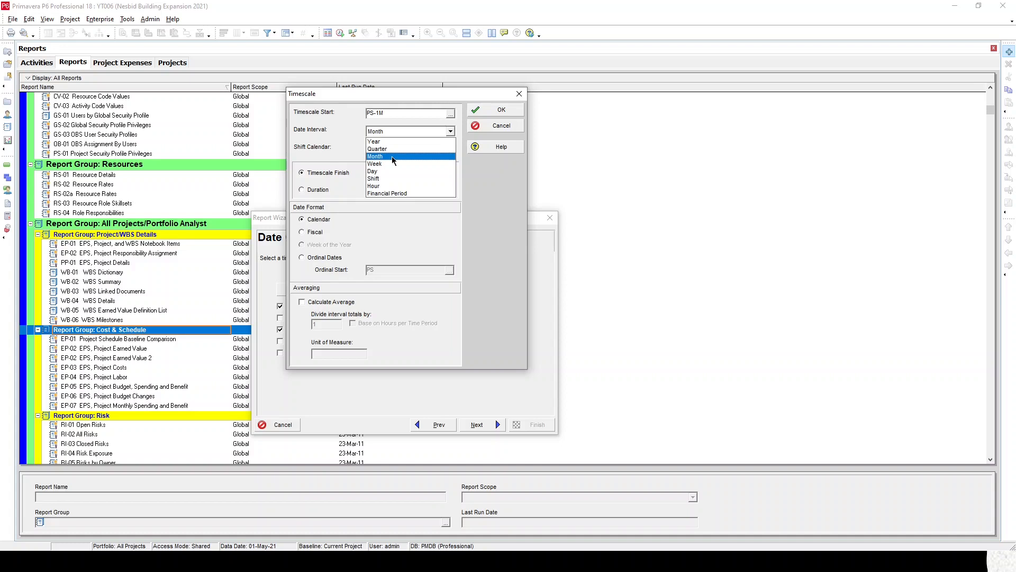
{"action": "left_click", "coordinate": [392, 156]}
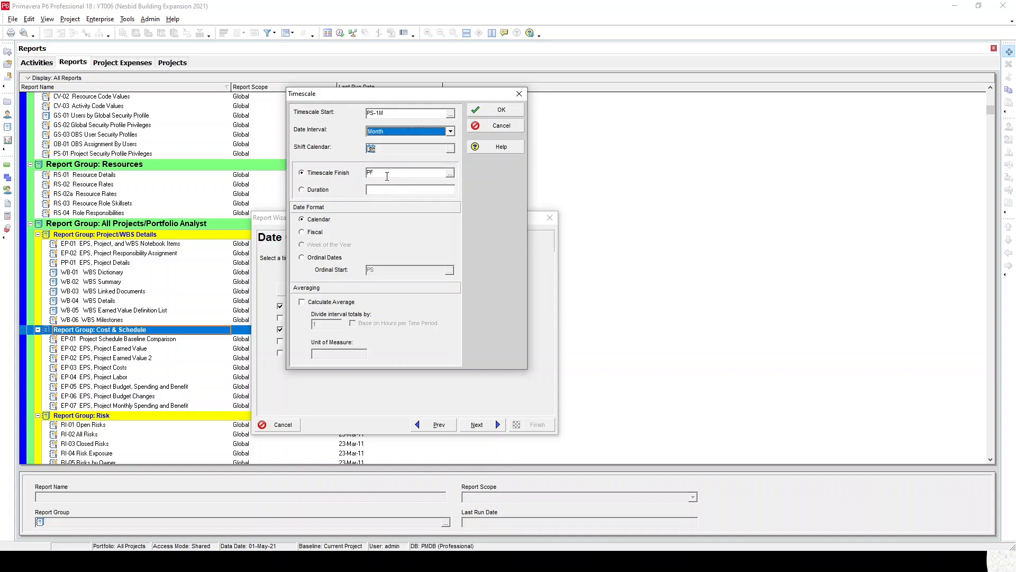
{"action": "left_click", "coordinate": [491, 107]}
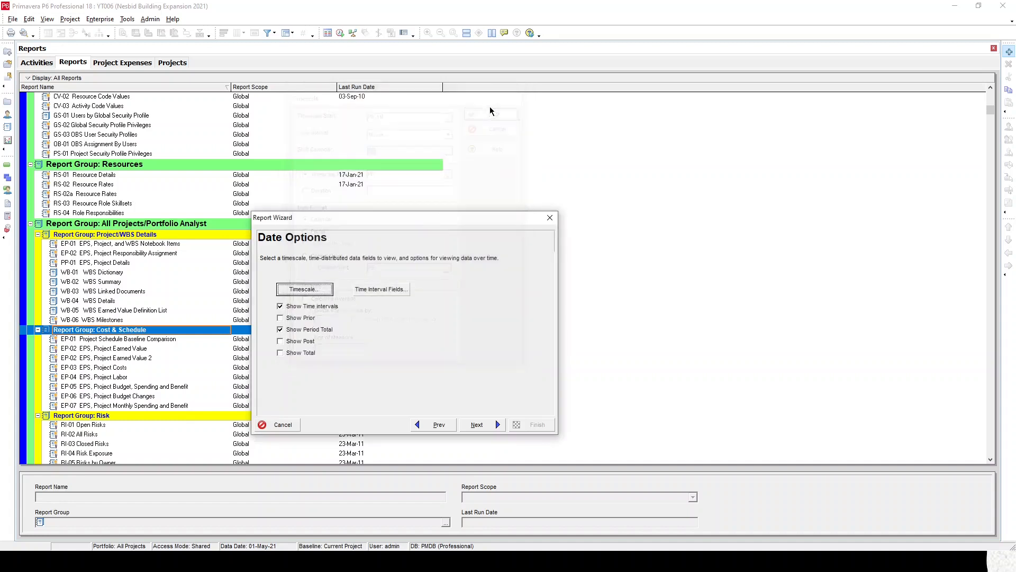
Add the cumulative cost fields Cum Remaining Expense Cost and Cum Remaining Late Expense Cost to the report's time interval fields.
{"action": "left_click", "coordinate": [382, 292]}
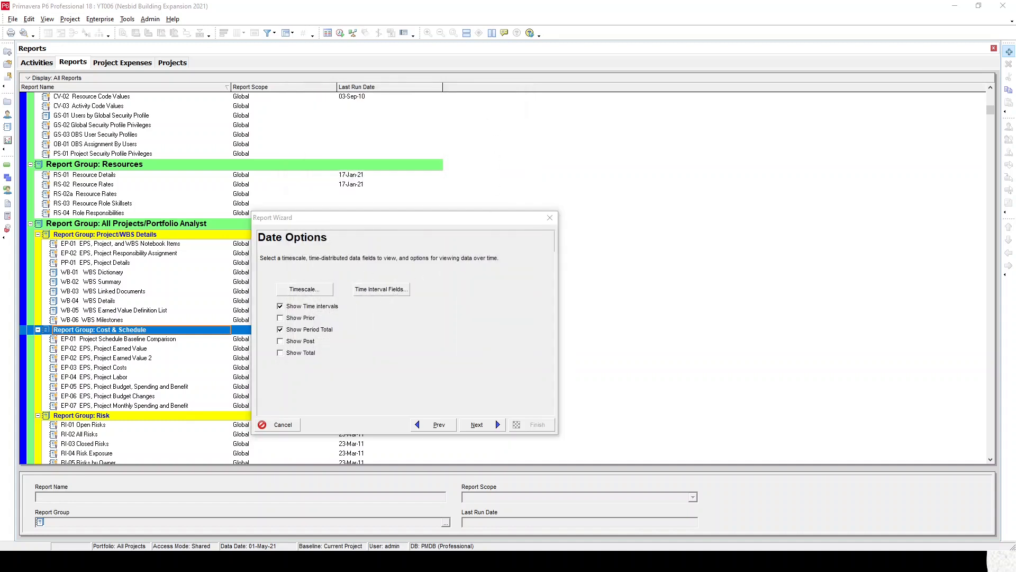
{"action": "left_click_drag", "start_coordinate": [530, 199], "coordinate": [581, 198]}
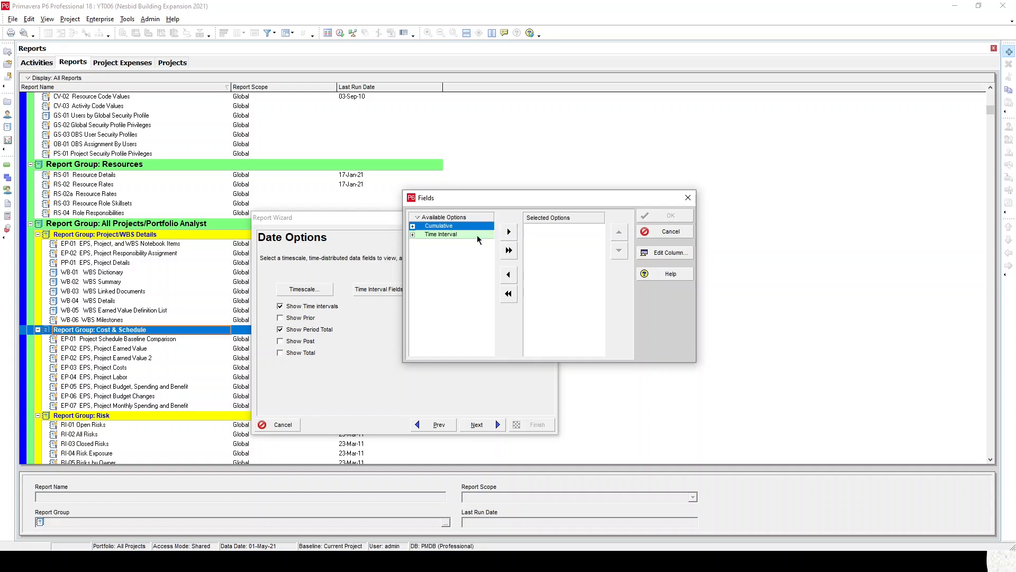
{"action": "left_click", "coordinate": [412, 226]}
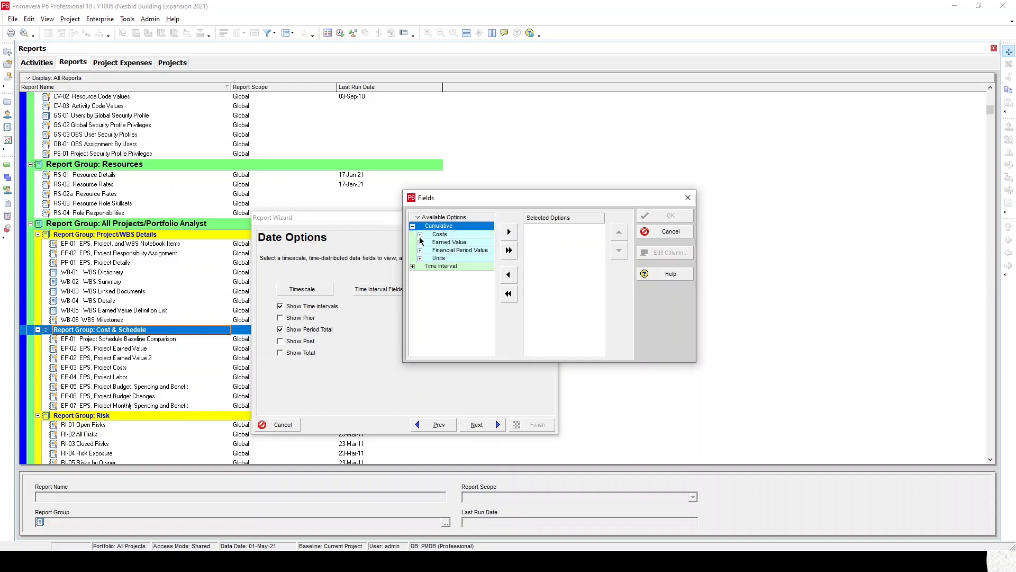
{"action": "left_click", "coordinate": [420, 234]}
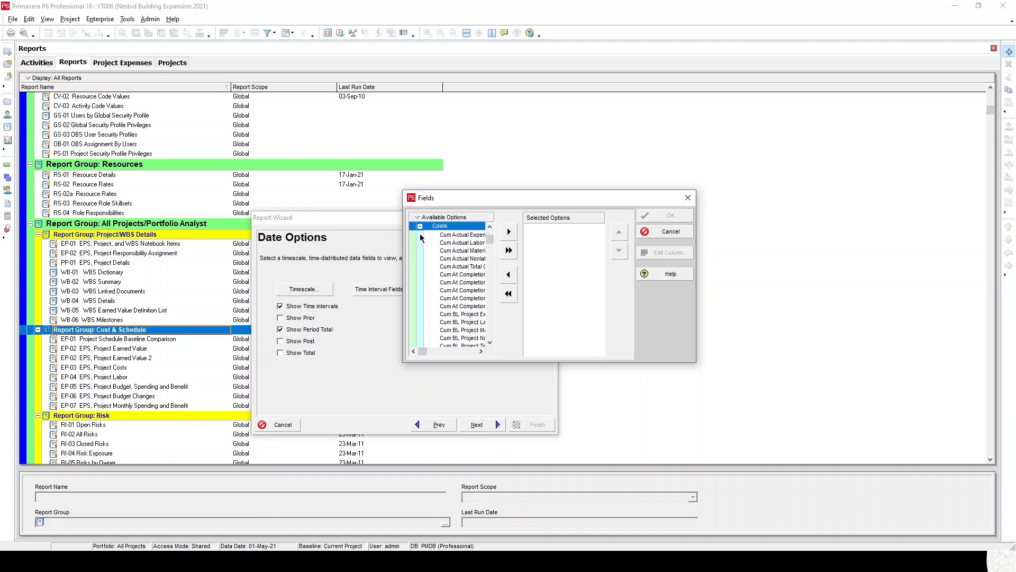
{"action": "left_click_drag", "start_coordinate": [403, 279], "coordinate": [315, 280]}
{"action": "scroll", "coordinate": [379, 284], "scroll_direction": "down", "scroll_amount": 4}
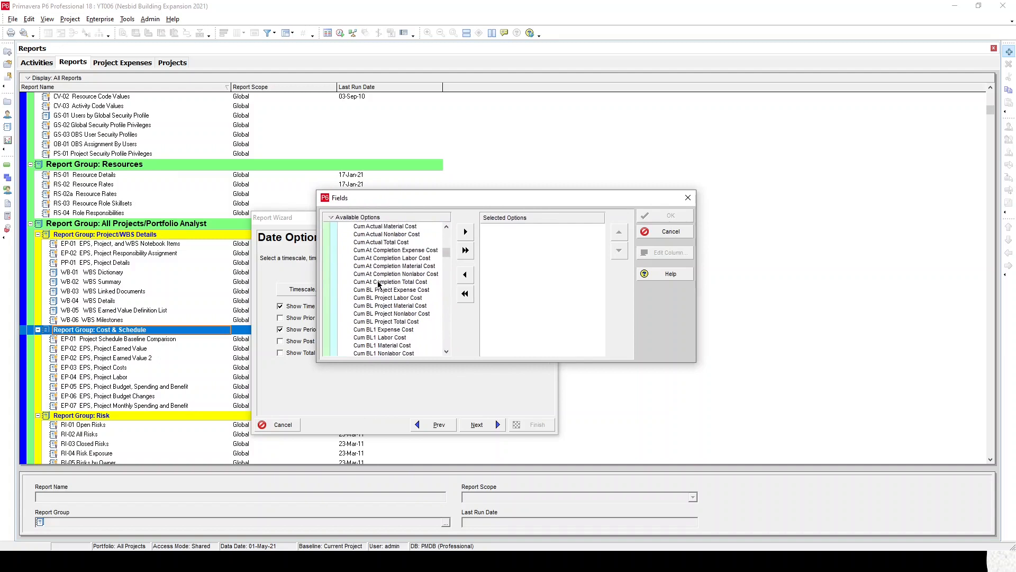
{"action": "scroll", "coordinate": [379, 284], "scroll_direction": "down", "scroll_amount": 3}
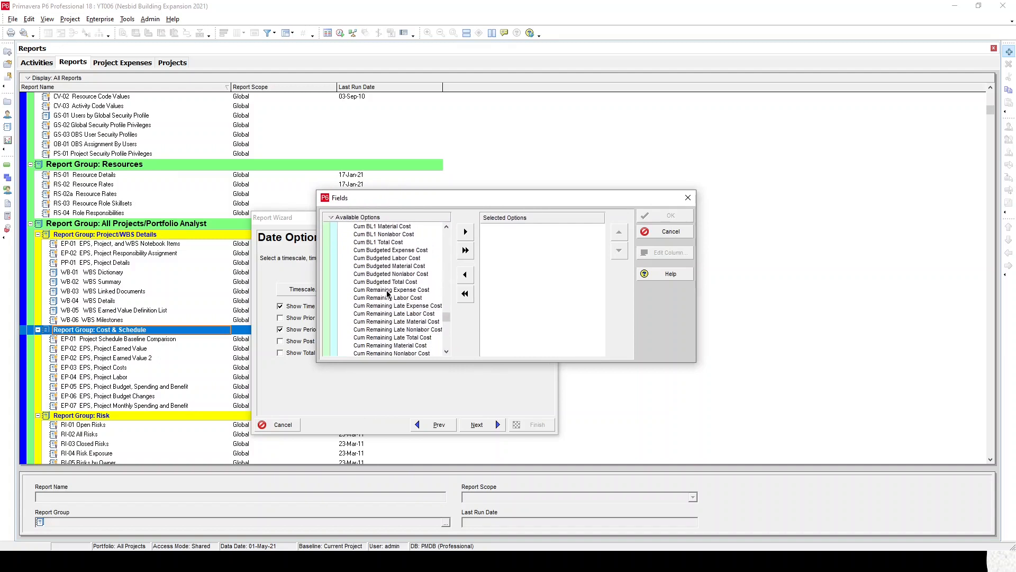
{"action": "left_click", "coordinate": [388, 290]}
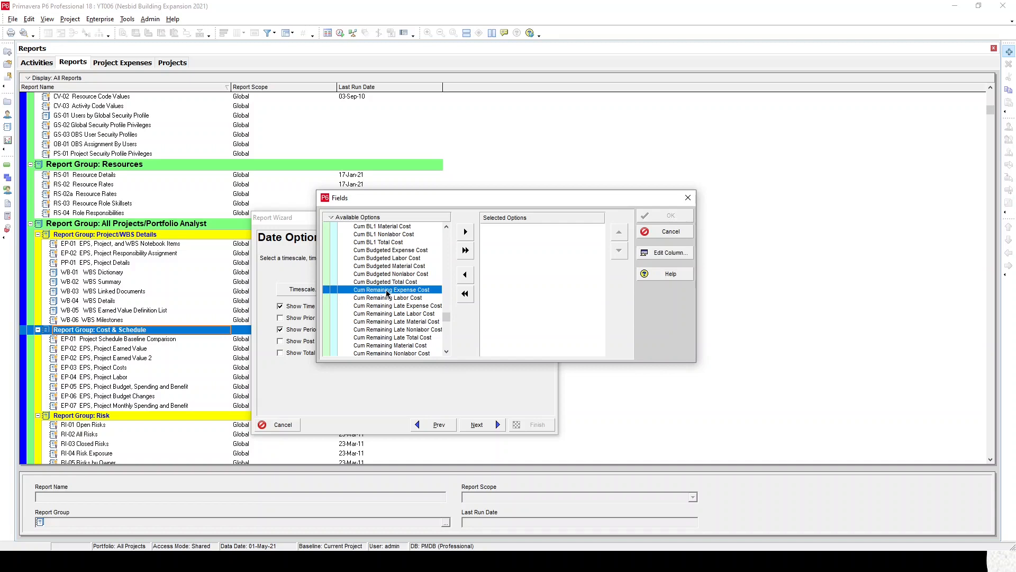
{"action": "left_click_drag", "start_coordinate": [388, 293], "coordinate": [524, 261]}
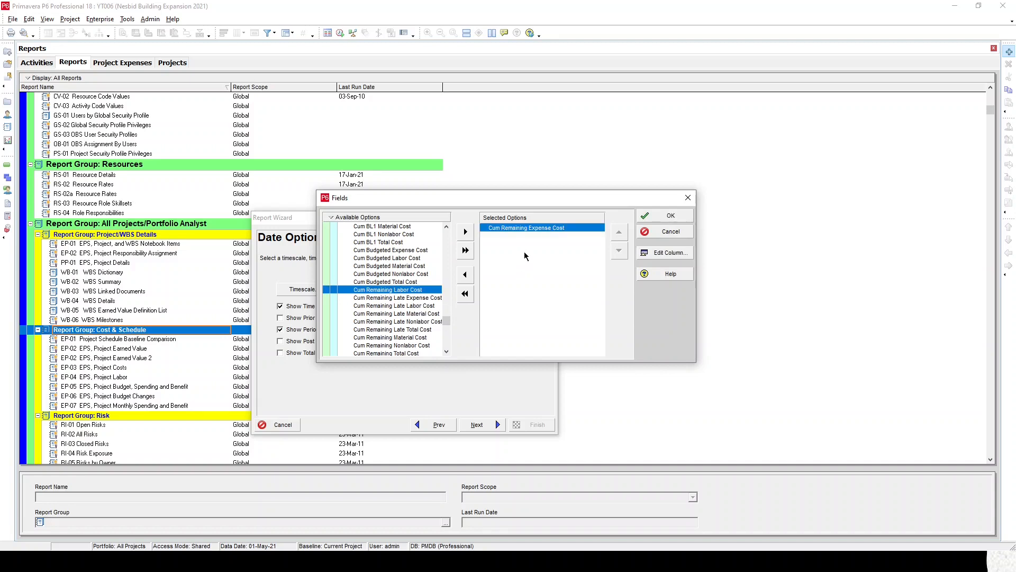
{"action": "scroll", "coordinate": [387, 332], "scroll_direction": "down", "scroll_amount": 1}
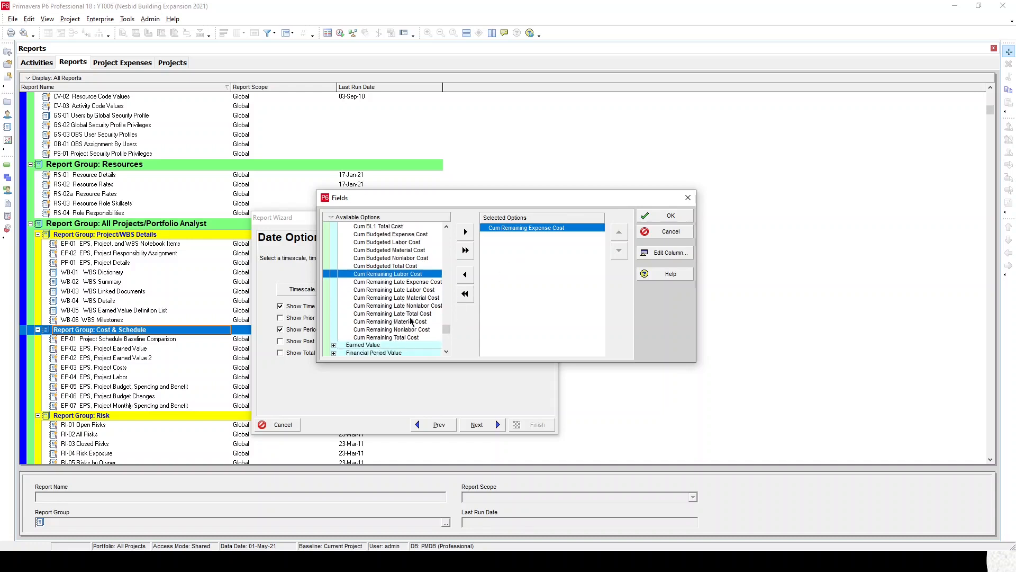
{"action": "double_click", "coordinate": [406, 282]}
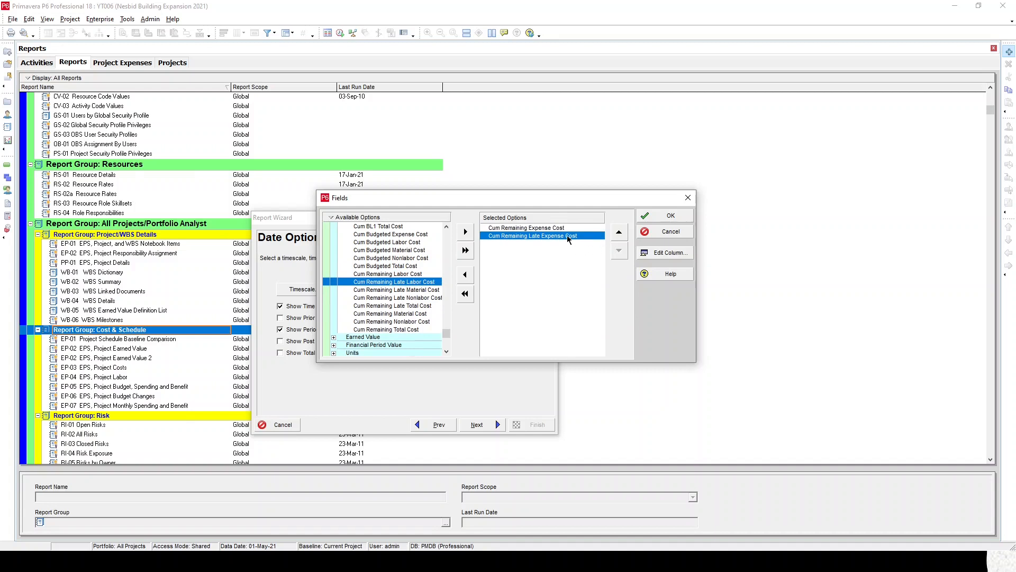
{"action": "left_click", "coordinate": [654, 218]}
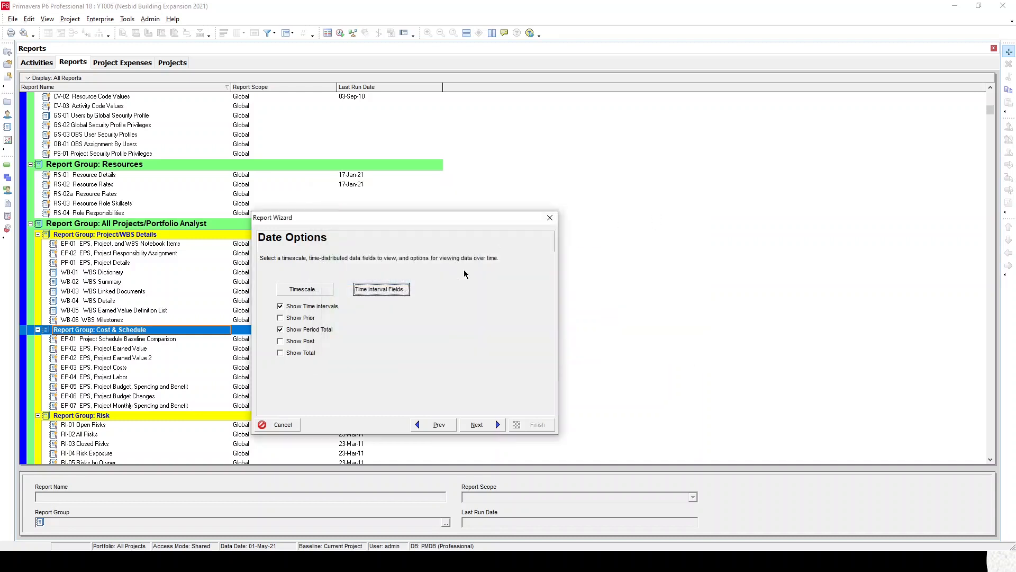
Title the report "Baseline S-curves Data" and generate it.
{"action": "left_click", "coordinate": [473, 425]}
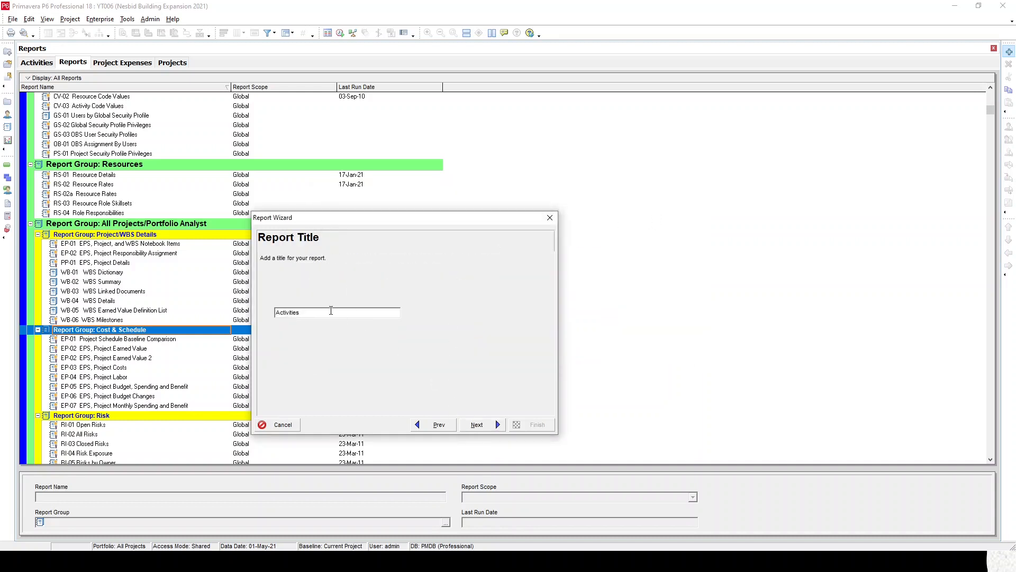
{"action": "left_click_drag", "start_coordinate": [331, 310], "coordinate": [247, 303]}
{"action": "type", "text": "Baseline S-curves Data"}
{"action": "left_click", "coordinate": [476, 425]}
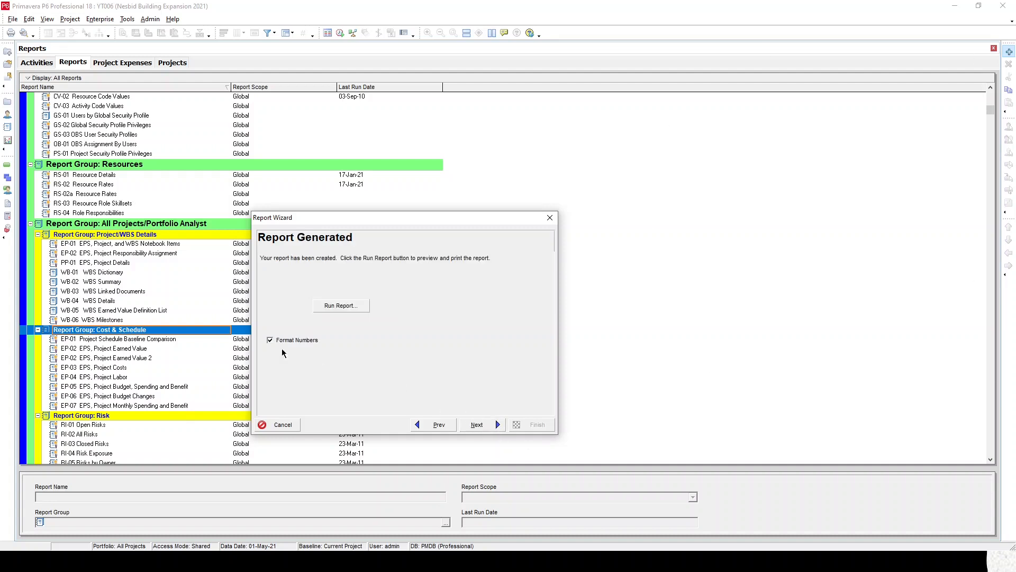
Set the report run to output a Delimited Text File and choose its text qualifier.
{"action": "left_click", "coordinate": [336, 307]}
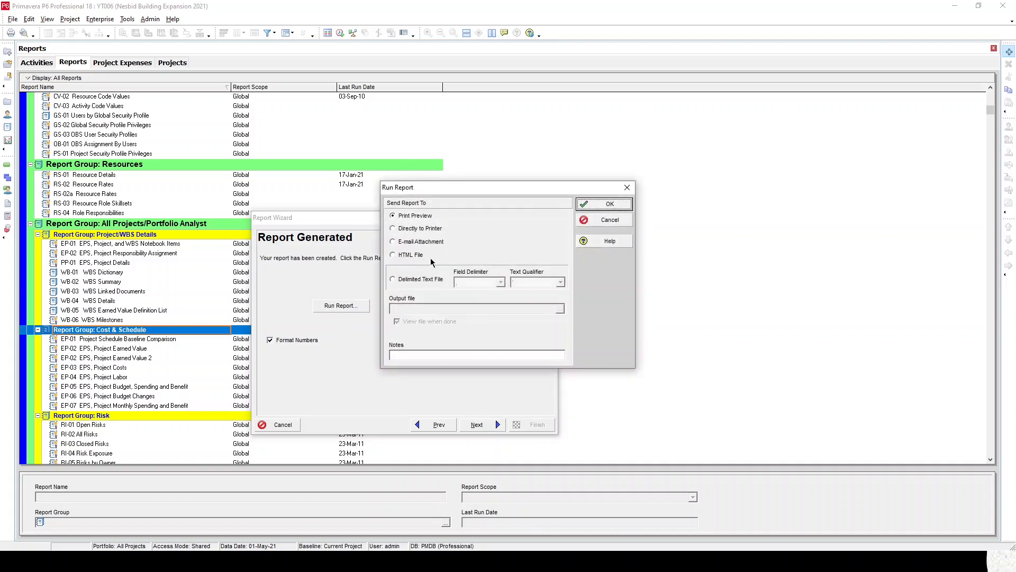
{"action": "left_click", "coordinate": [421, 279]}
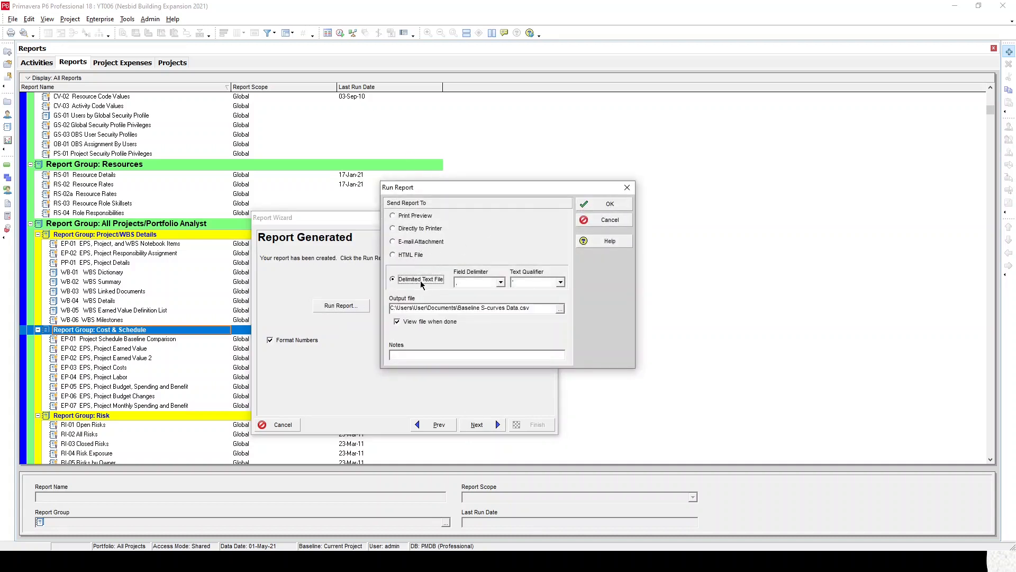
{"action": "left_click", "coordinate": [532, 284]}
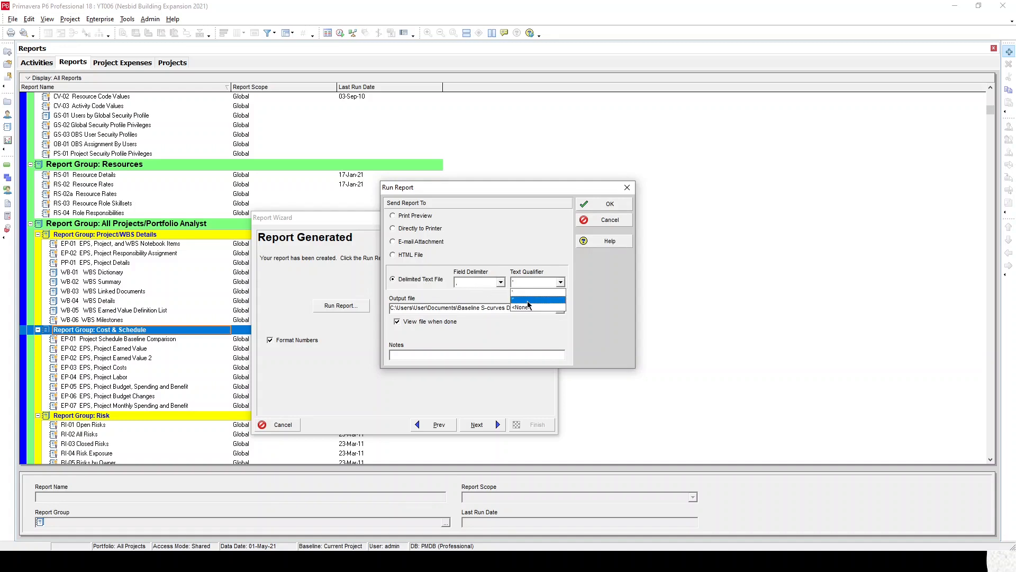
{"action": "left_click", "coordinate": [528, 300]}
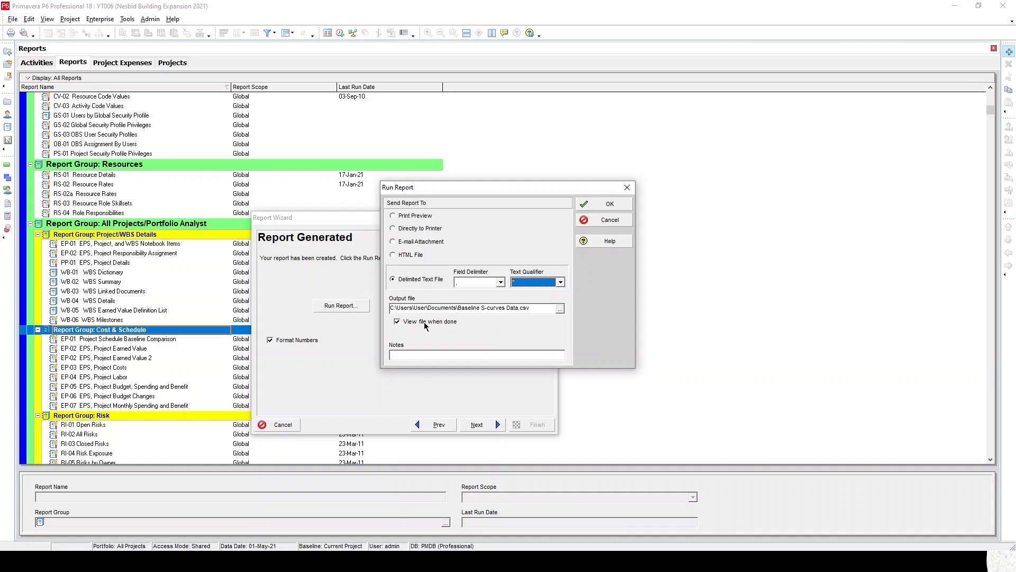
Set the output file to Baseline S-curves Data.csv in PlannersPlace > Blog Posts > Lumpsum Scurves under My Websites, and run the report.
{"action": "left_click", "coordinate": [561, 310]}
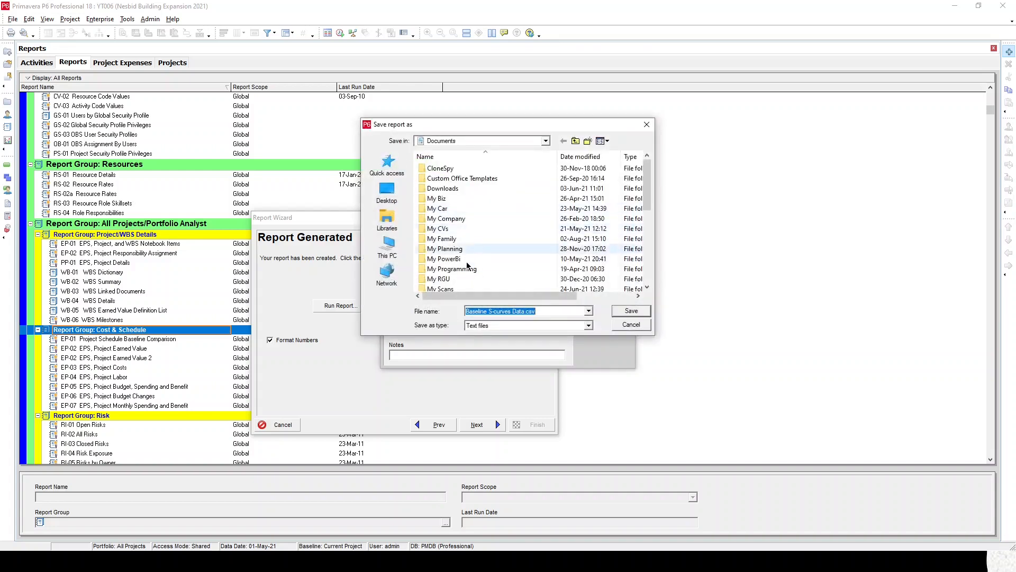
{"action": "scroll", "coordinate": [464, 251], "scroll_direction": "down", "scroll_amount": 2}
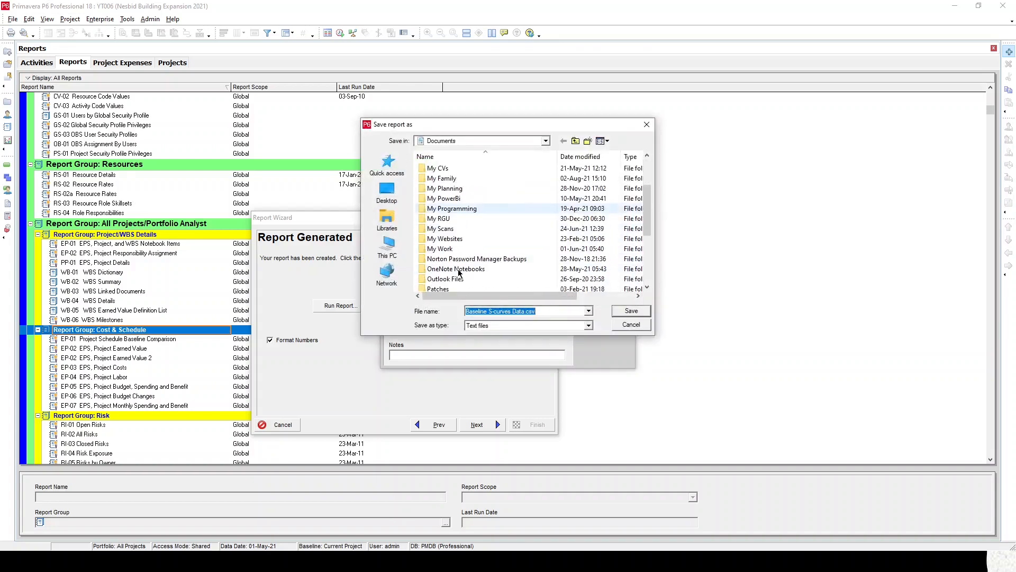
{"action": "double_click", "coordinate": [458, 239]}
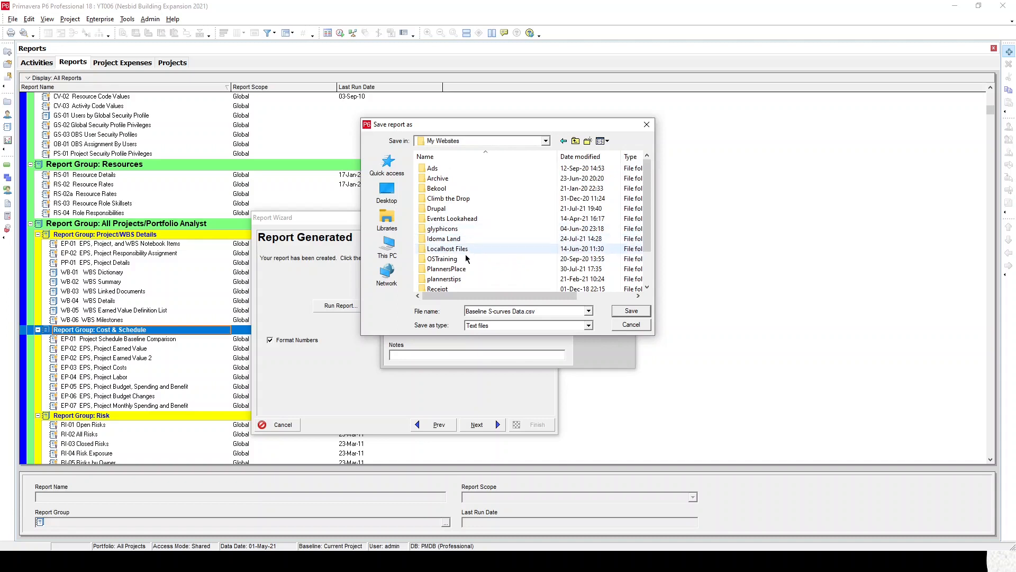
{"action": "double_click", "coordinate": [456, 269]}
{"action": "double_click", "coordinate": [453, 198]}
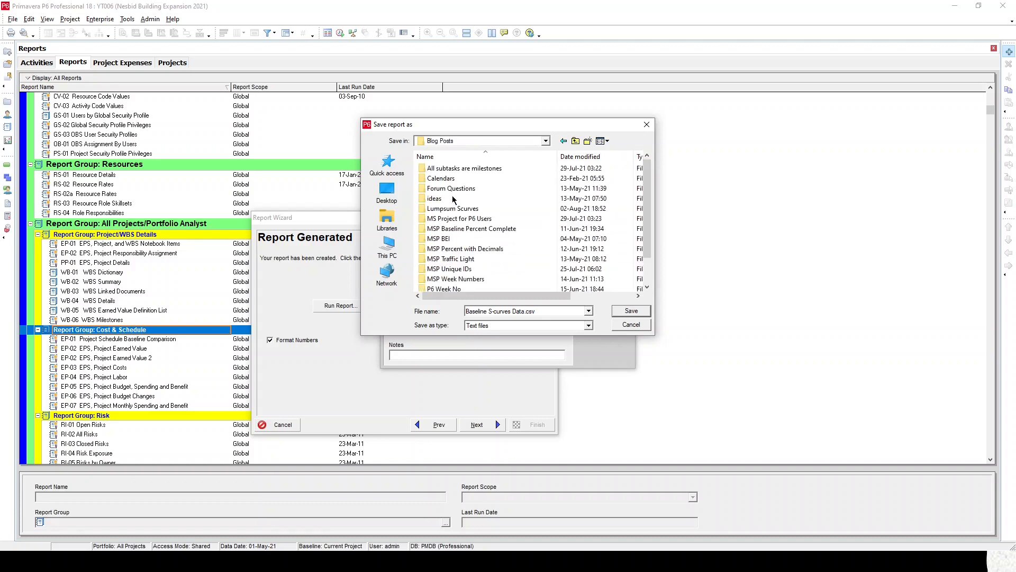
{"action": "left_click", "coordinate": [470, 212]}
{"action": "double_click", "coordinate": [470, 212]}
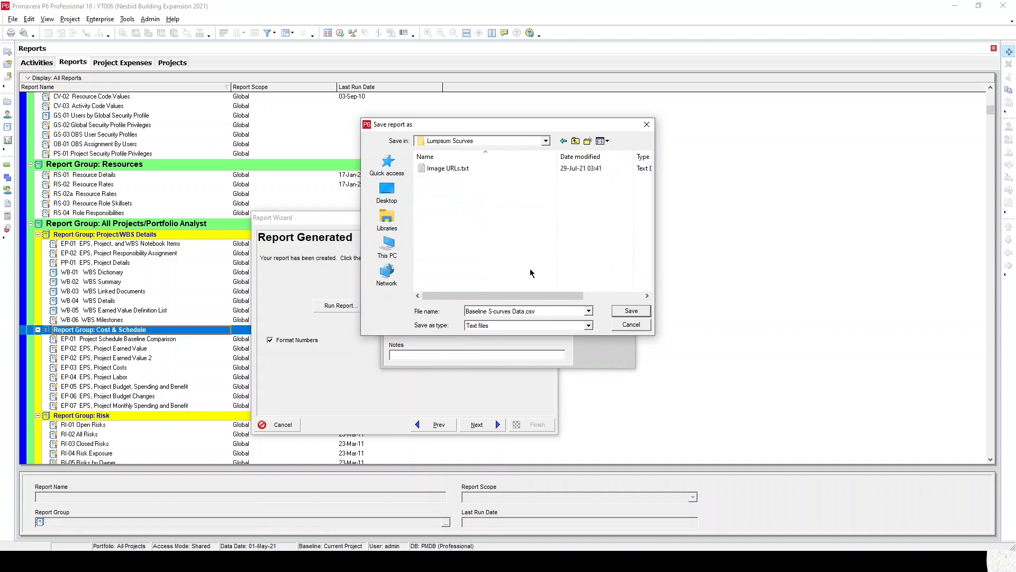
{"action": "left_click", "coordinate": [628, 312]}
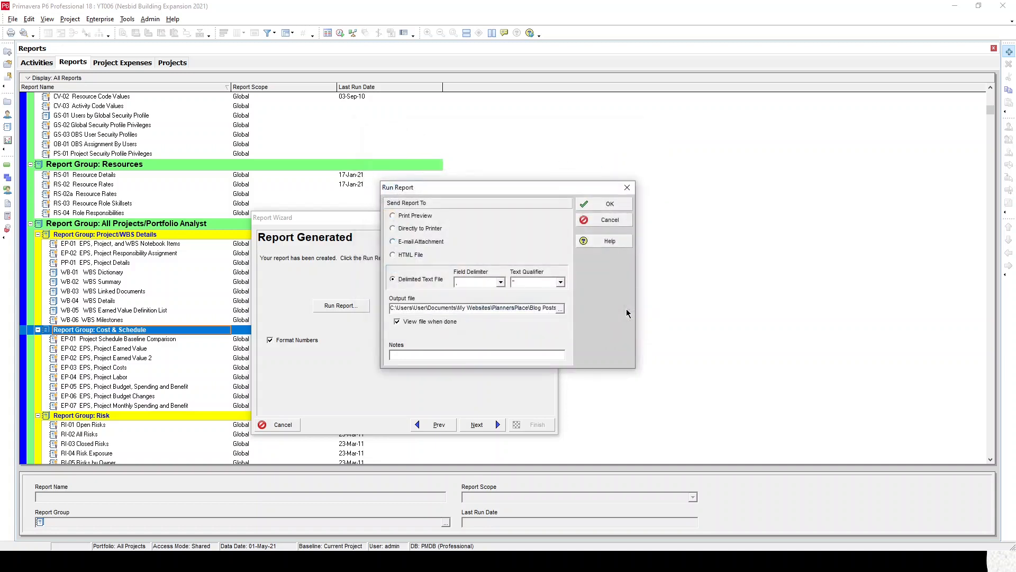
{"action": "left_click", "coordinate": [597, 206]}
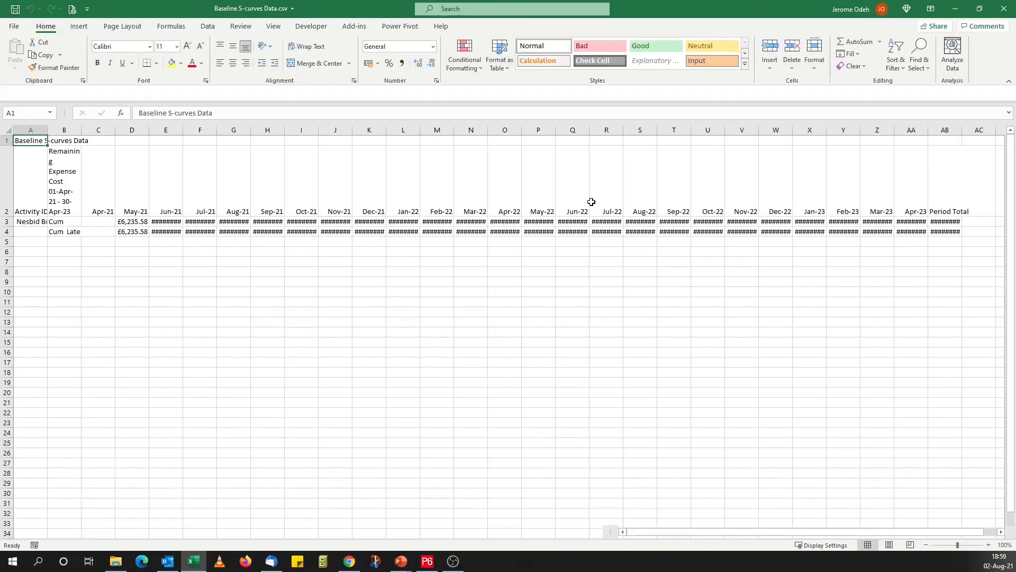
Autofit the width of columns E through AB in the exported CSV so the monthly cost values fit.
{"action": "left_click", "coordinate": [477, 280]}
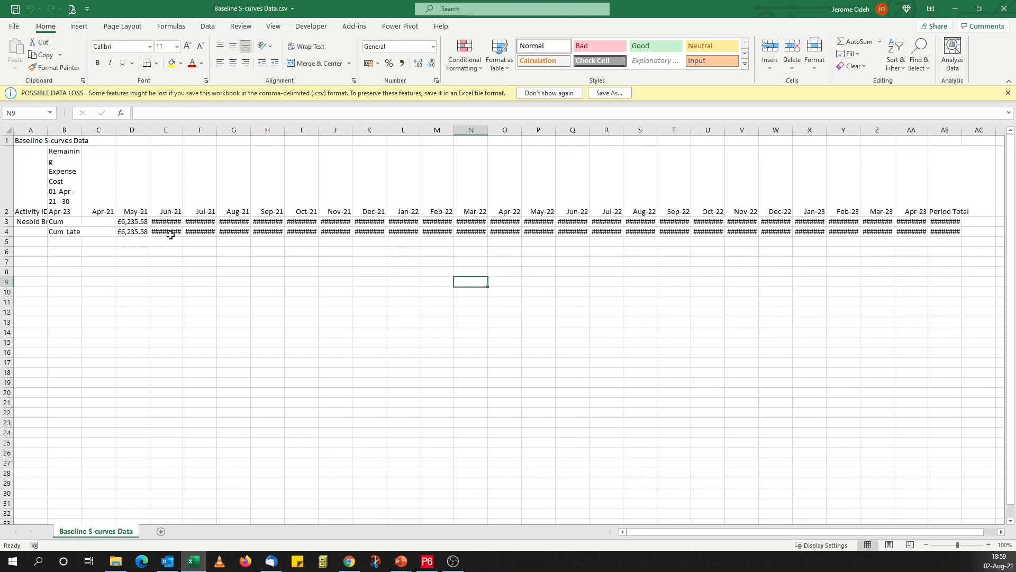
{"action": "left_click_drag", "start_coordinate": [165, 130], "coordinate": [961, 134]}
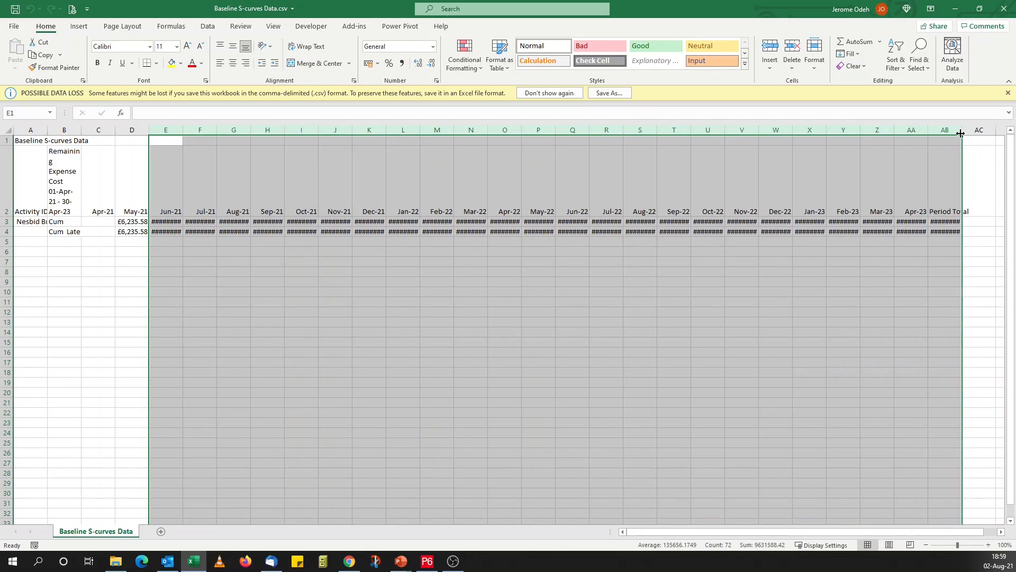
{"action": "double_click", "coordinate": [960, 133]}
{"action": "left_click", "coordinate": [566, 293]}
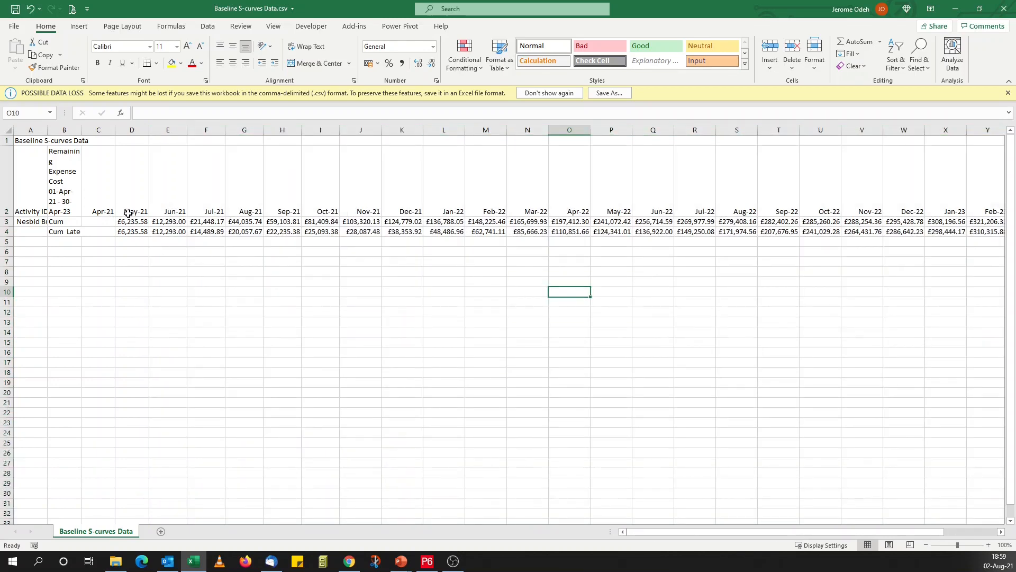
Examine the Cum and Cum Late cost rows from Apr-21 through Apr-23 and the Period Total column.
{"action": "left_click", "coordinate": [103, 212]}
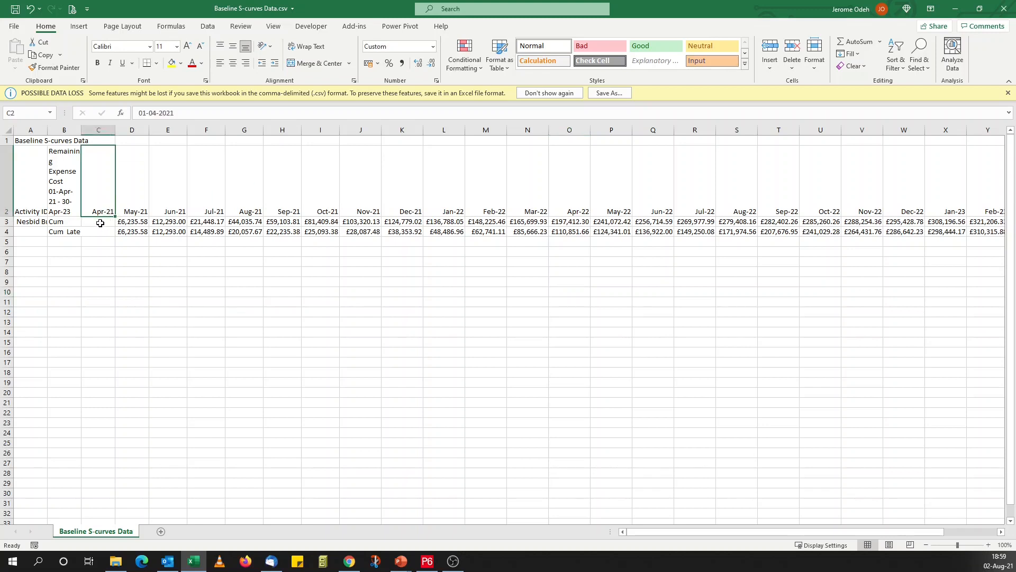
{"action": "left_click", "coordinate": [99, 223]}
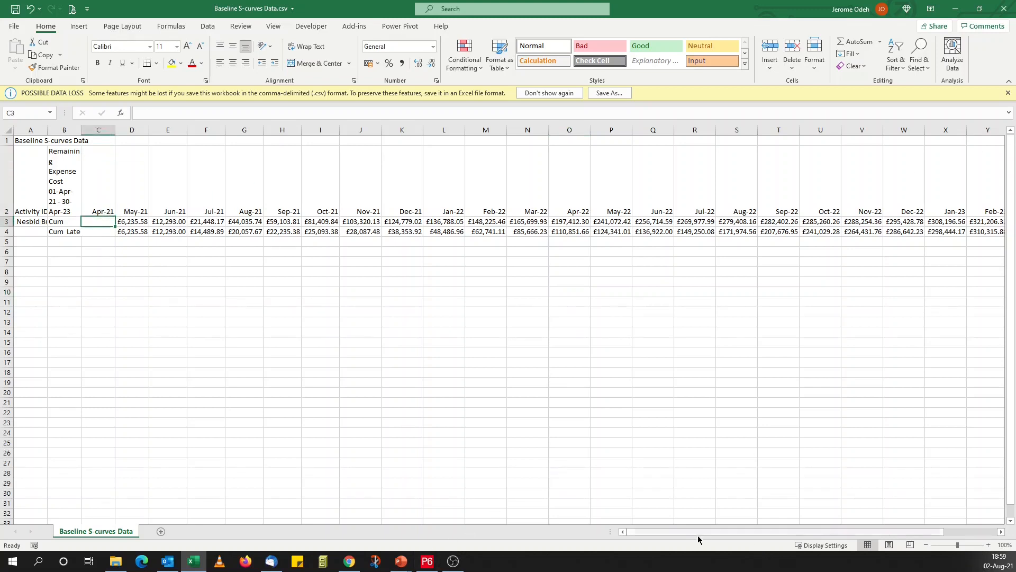
{"action": "left_click_drag", "start_coordinate": [691, 532], "coordinate": [763, 535]}
{"action": "left_click_drag", "start_coordinate": [985, 221], "coordinate": [939, 230]}
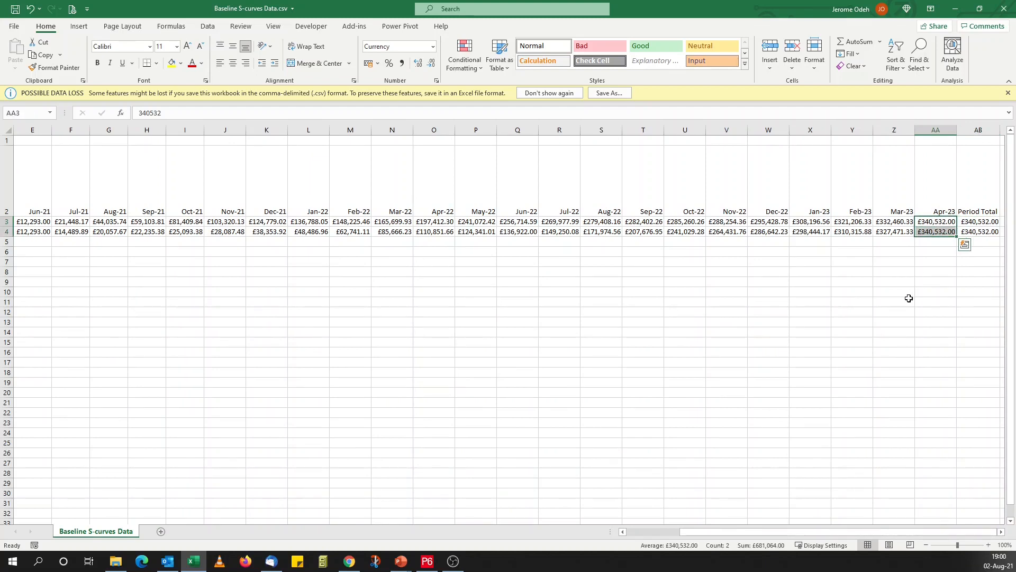
{"action": "left_click", "coordinate": [947, 273]}
{"action": "left_click_drag", "start_coordinate": [734, 534], "coordinate": [670, 530]}
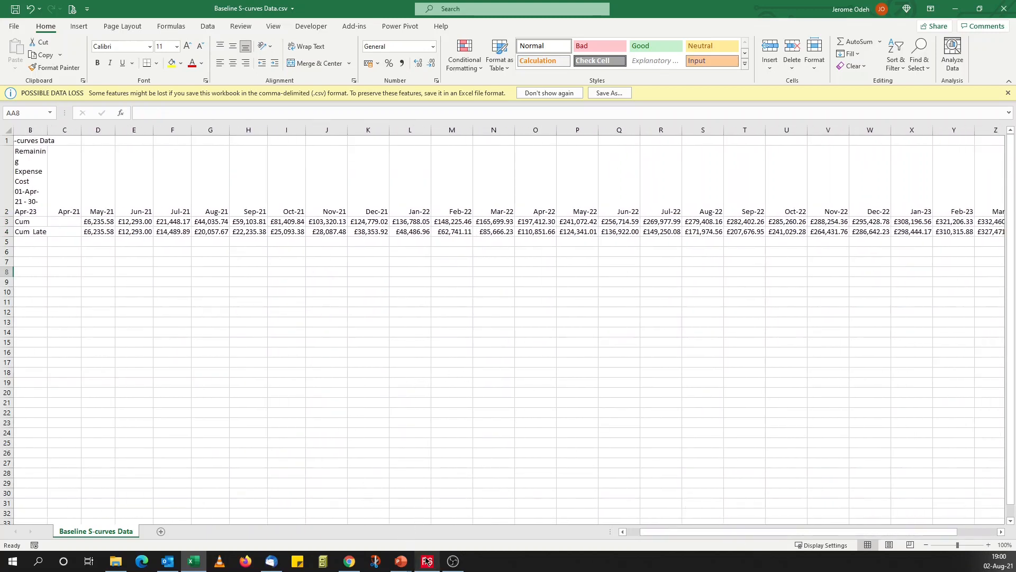
Switch back to Primavera P6, save the Baseline S-curves Data report for reuse, and finish the report wizard.
{"action": "left_click", "coordinate": [413, 514]}
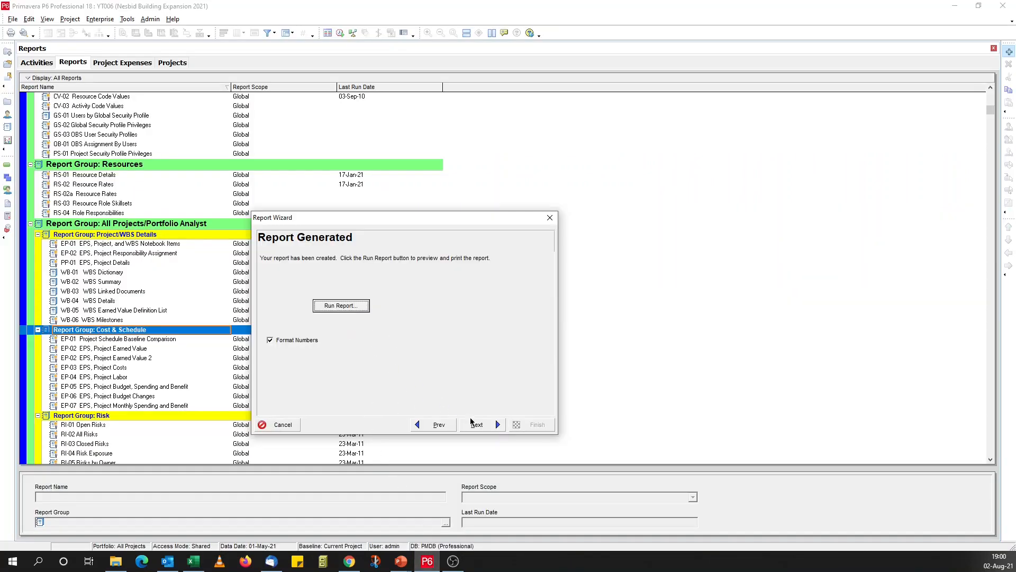
{"action": "left_click", "coordinate": [478, 426]}
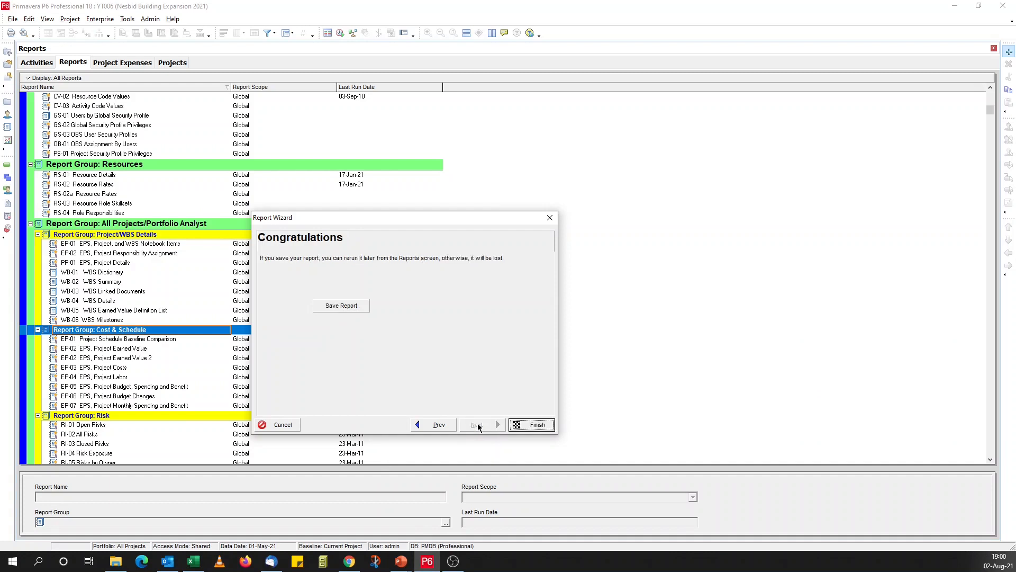
{"action": "left_click", "coordinate": [345, 307]}
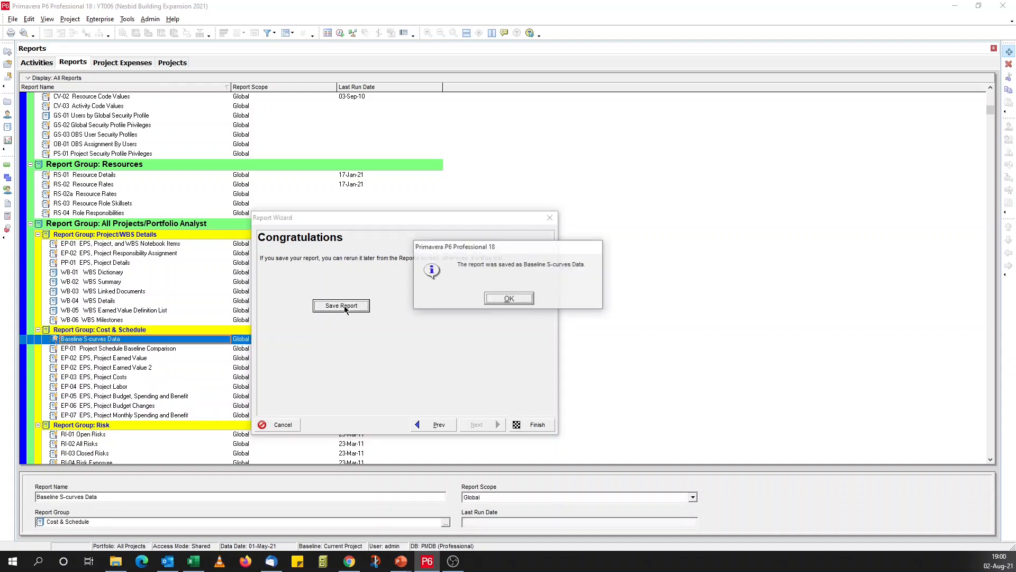
{"action": "left_click", "coordinate": [500, 302]}
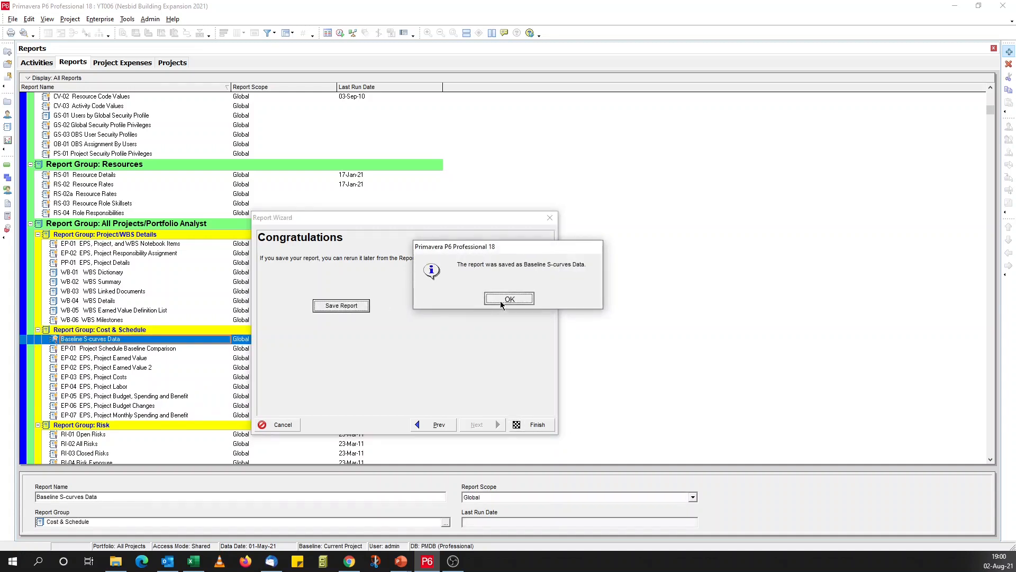
{"action": "left_click", "coordinate": [501, 301]}
{"action": "left_click", "coordinate": [528, 425]}
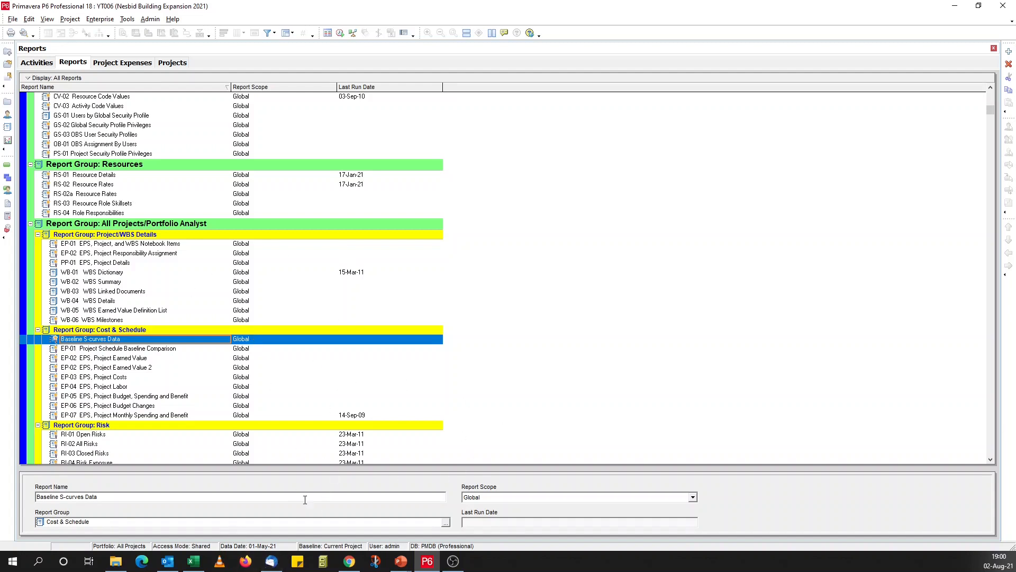
From the Activities view, save a copy of the current project as a new baseline of Nesbid Building Expansion 2021.
{"action": "mouse_move", "coordinate": [193, 561]}
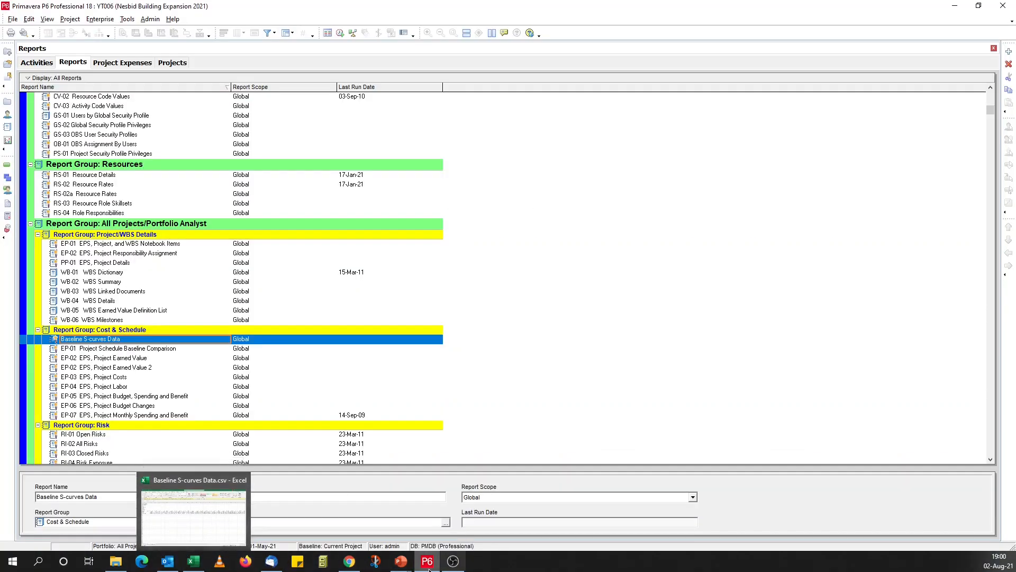
{"action": "mouse_move", "coordinate": [427, 565]}
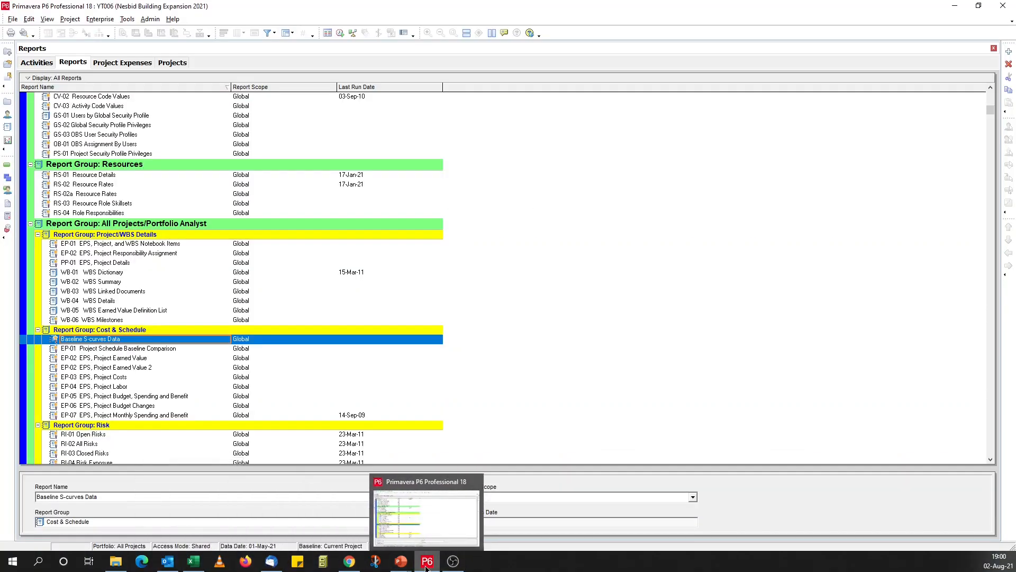
{"action": "left_click", "coordinate": [427, 503]}
{"action": "left_click", "coordinate": [6, 166]}
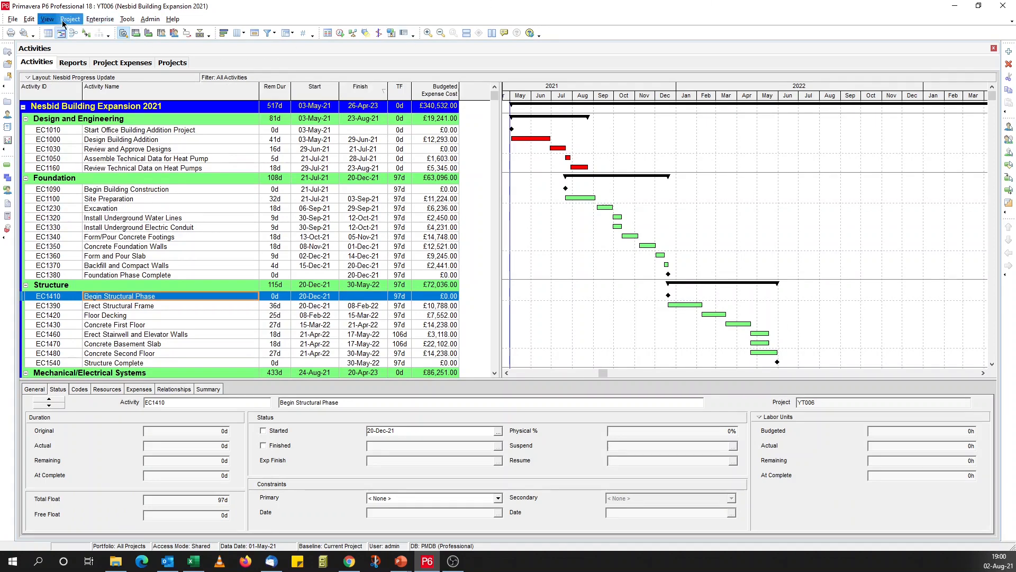
{"action": "left_click", "coordinate": [67, 21]}
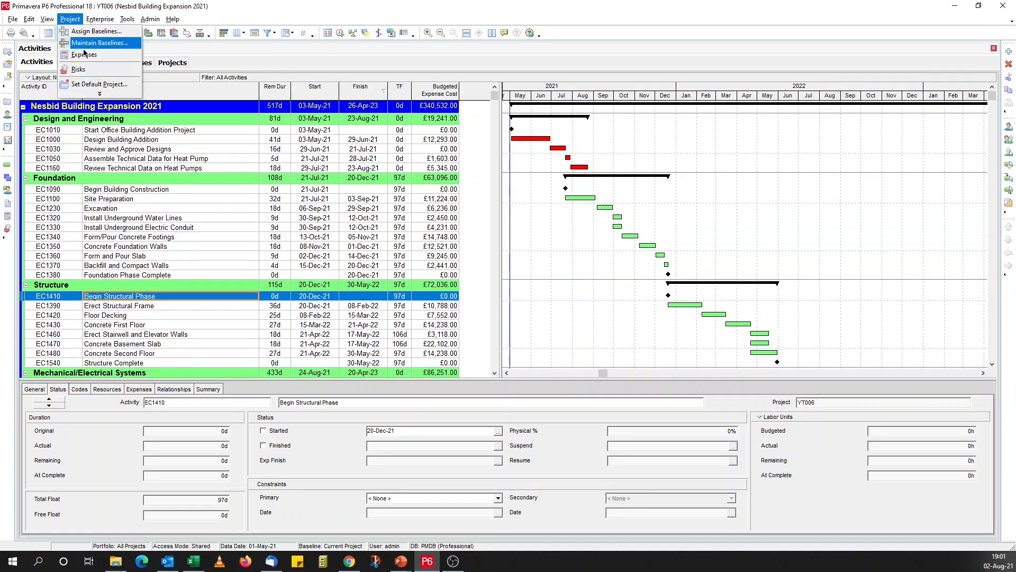
{"action": "left_click", "coordinate": [98, 42]}
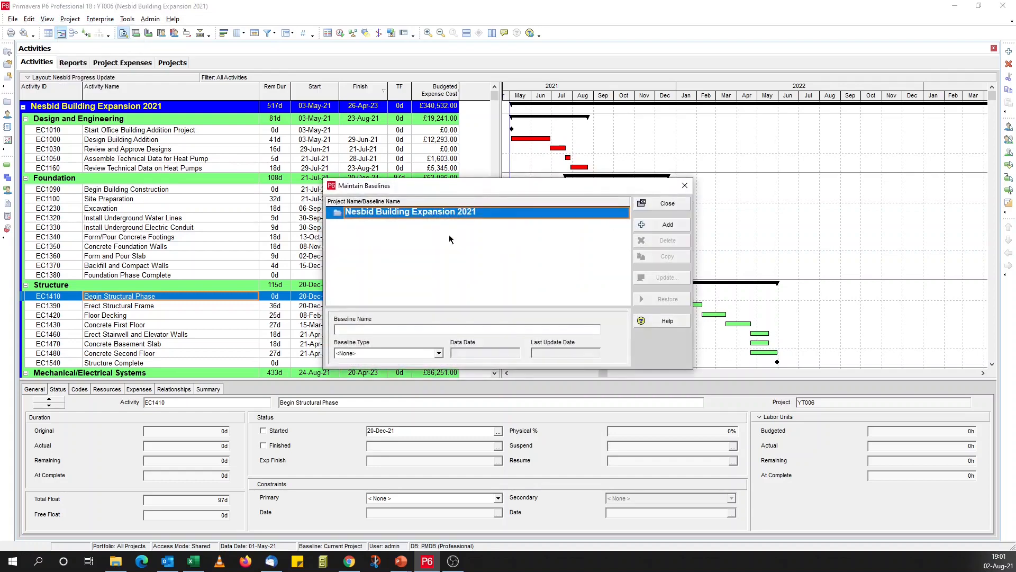
{"action": "left_click", "coordinate": [657, 224]}
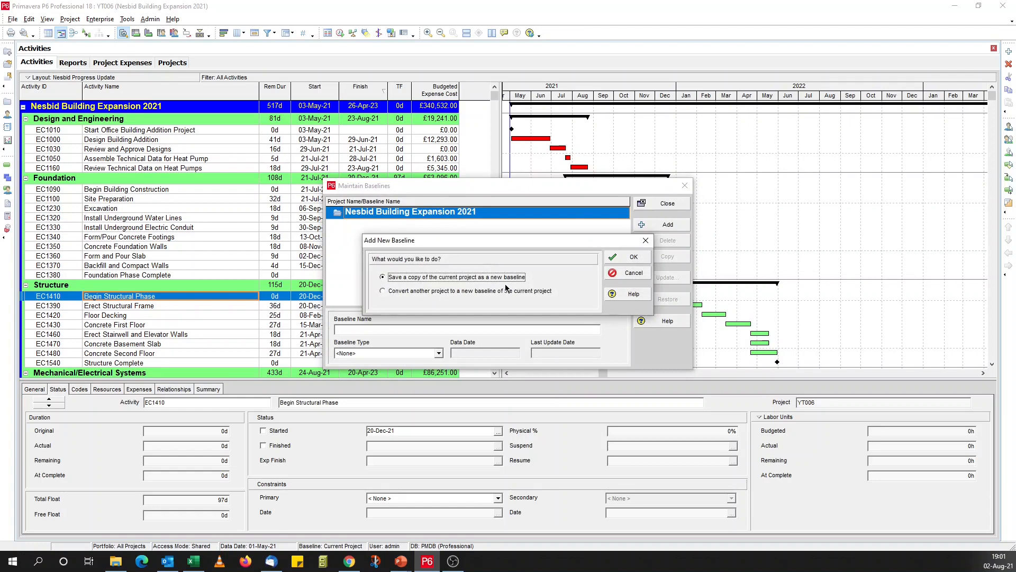
{"action": "left_click", "coordinate": [623, 259]}
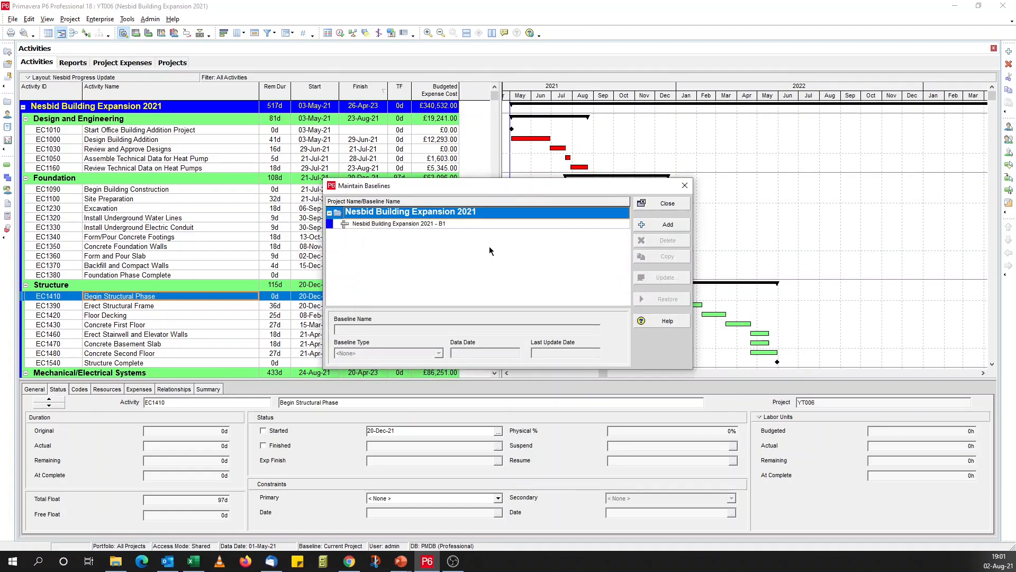
{"action": "left_click", "coordinate": [445, 225]}
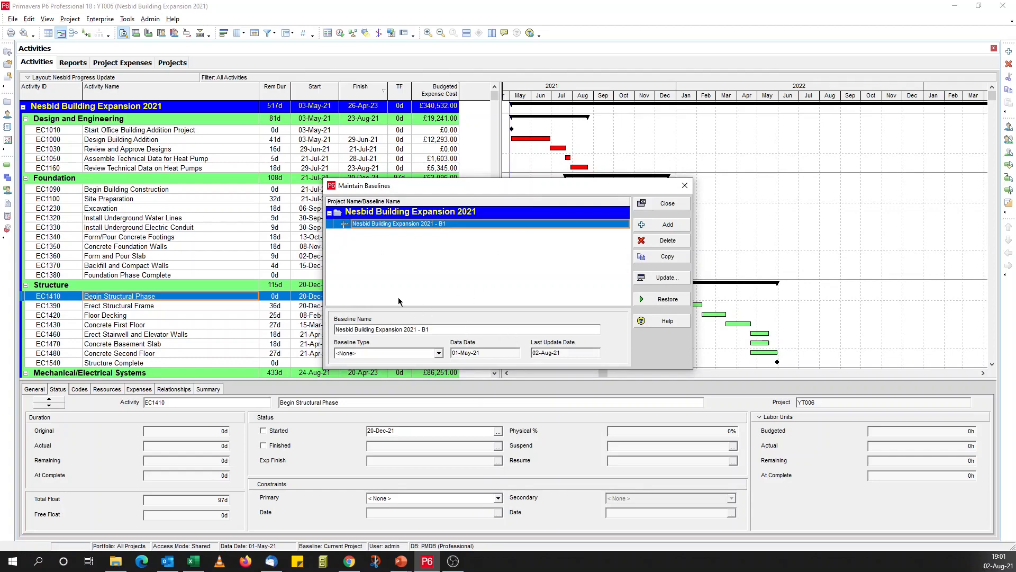
{"action": "left_click", "coordinate": [662, 205]}
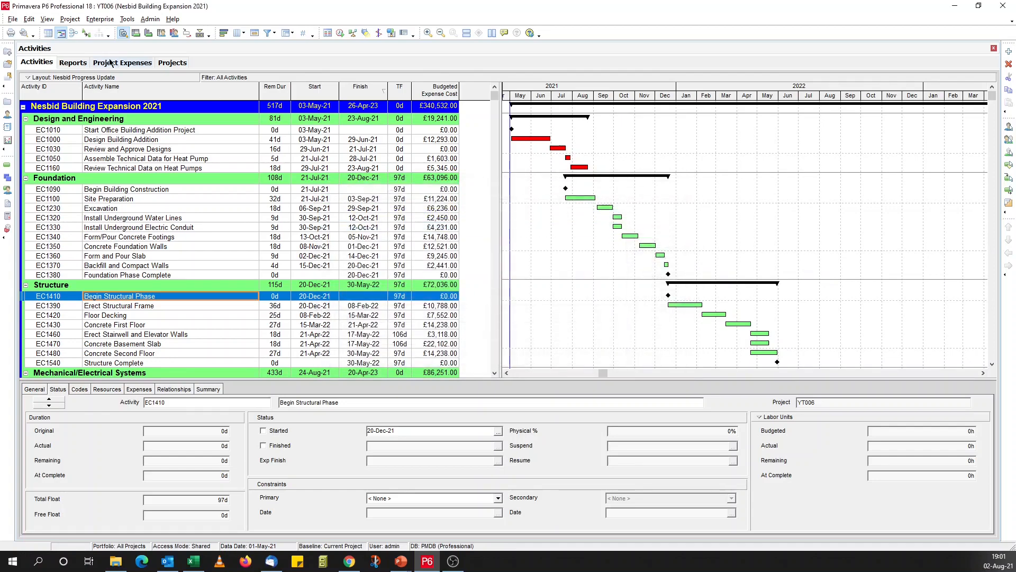
Assign Nesbid Building Expansion 2021 - B1 as both the project baseline and the primary user baseline.
{"action": "left_click", "coordinate": [71, 19]}
{"action": "left_click", "coordinate": [96, 31]}
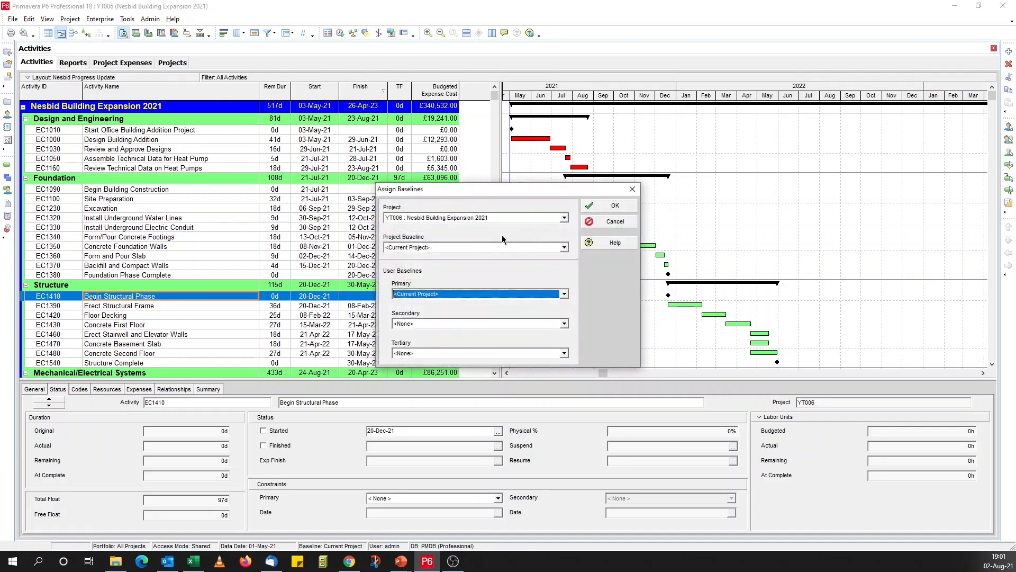
{"action": "left_click", "coordinate": [530, 246]}
{"action": "left_click", "coordinate": [508, 265]}
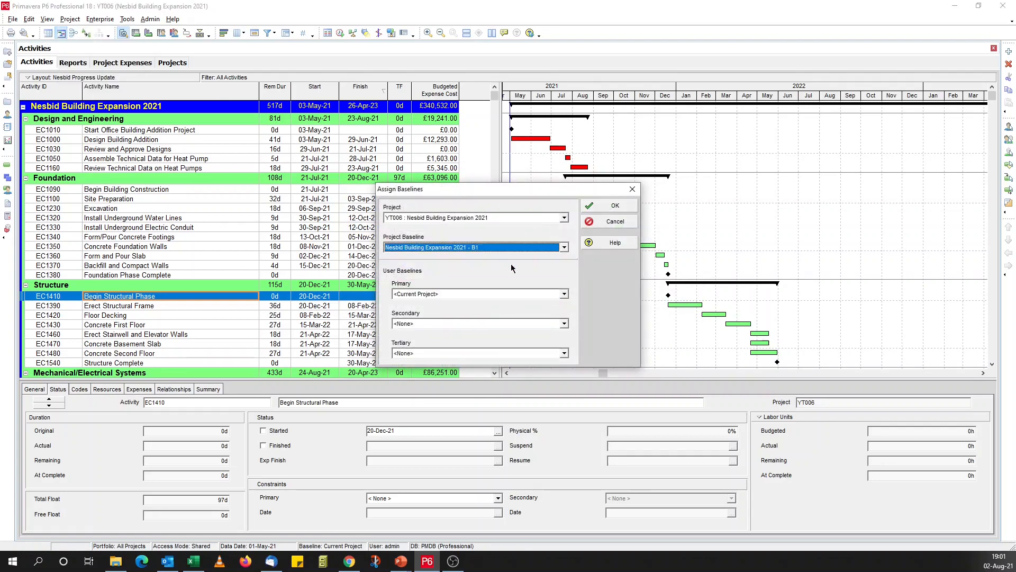
{"action": "left_click", "coordinate": [562, 294]}
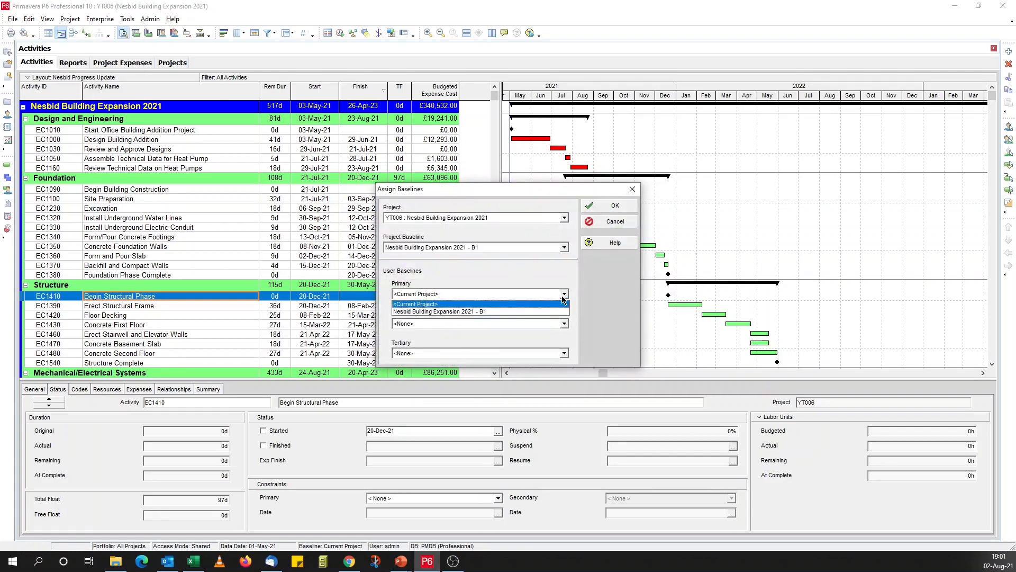
{"action": "left_click", "coordinate": [508, 311]}
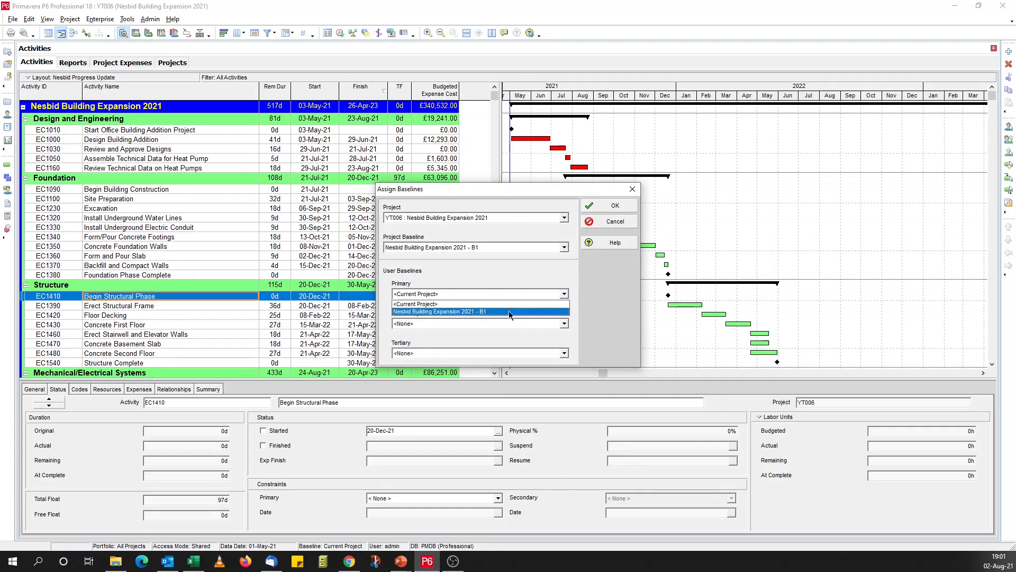
{"action": "left_click", "coordinate": [609, 209]}
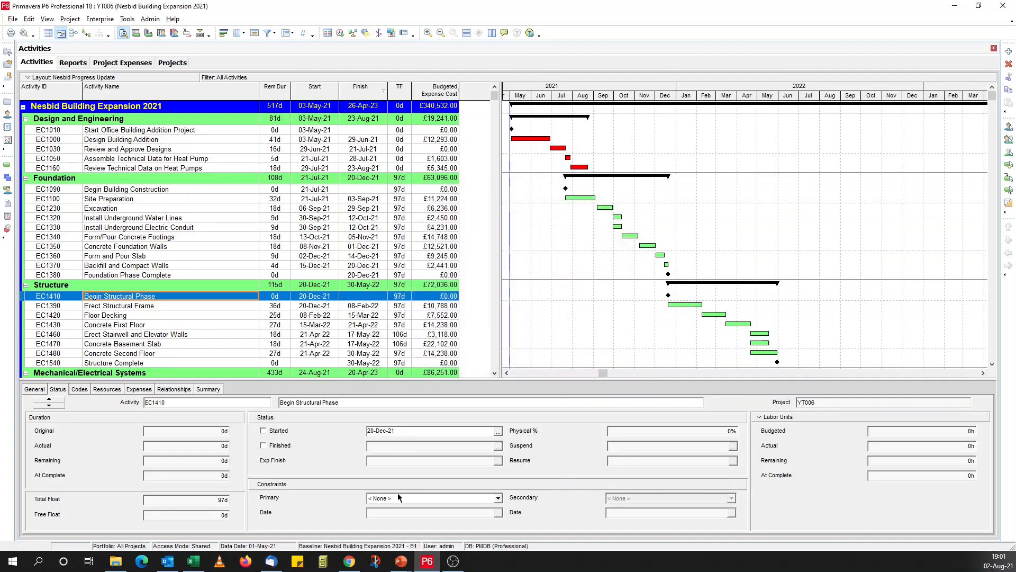
Switch to Excel and save the Baseline S-curves Data file as the Excel Workbook Progress File, replacing the existing file.
{"action": "left_click", "coordinate": [200, 561]}
{"action": "left_click", "coordinate": [236, 362]}
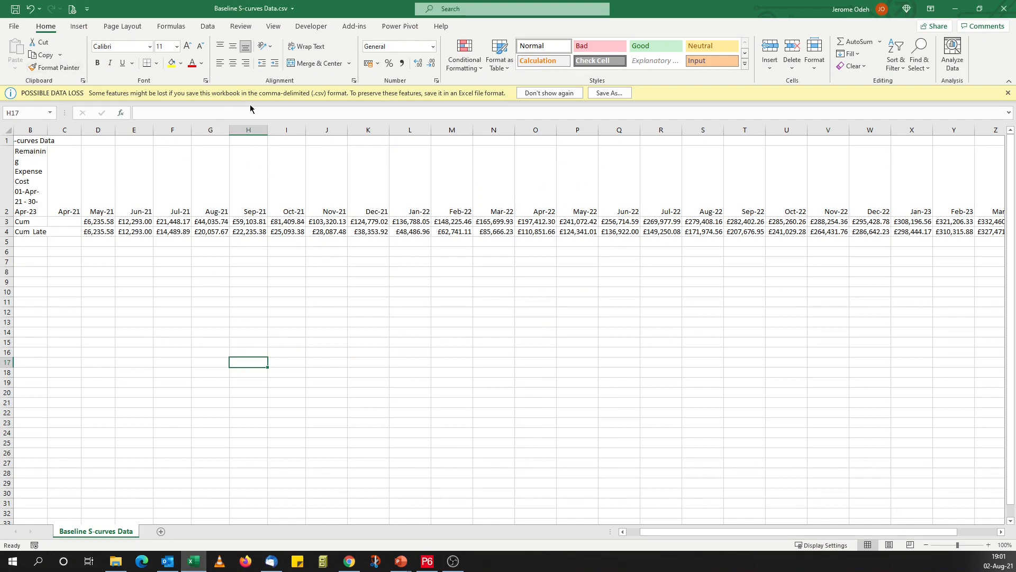
{"action": "left_click", "coordinate": [13, 26]}
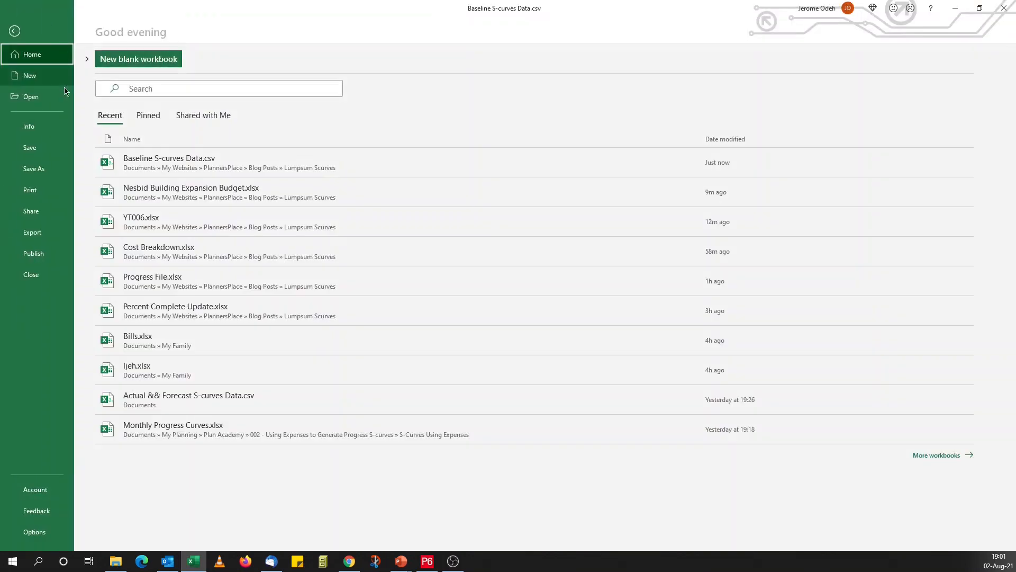
{"action": "left_click", "coordinate": [33, 169]}
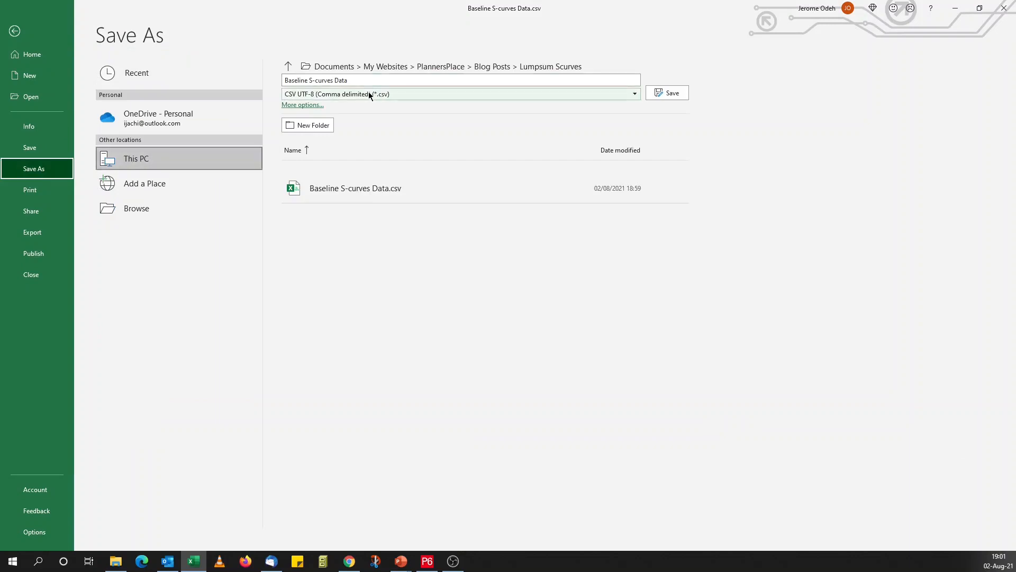
{"action": "left_click", "coordinate": [369, 94]}
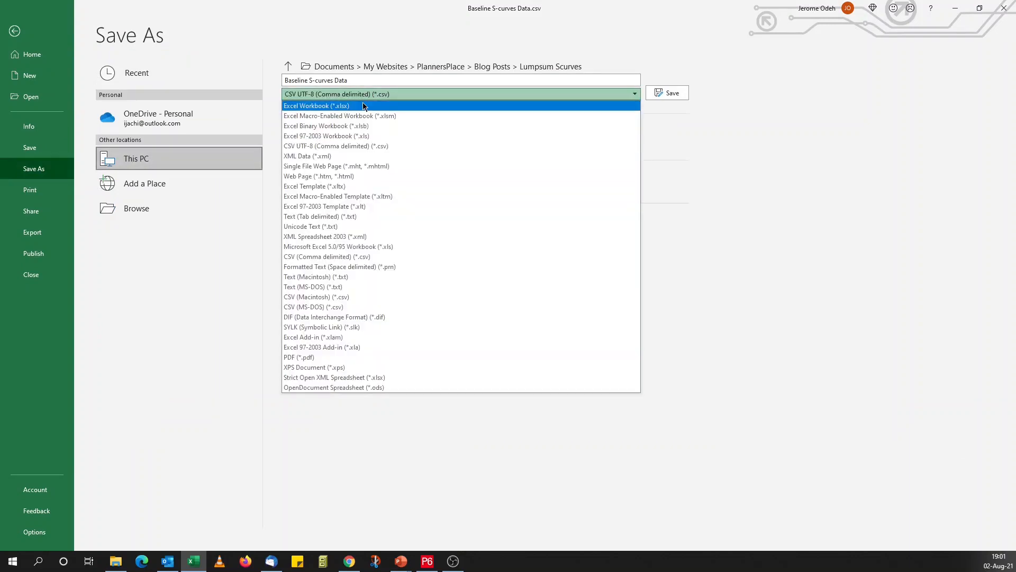
{"action": "left_click", "coordinate": [365, 106]}
{"action": "left_click", "coordinate": [356, 80]}
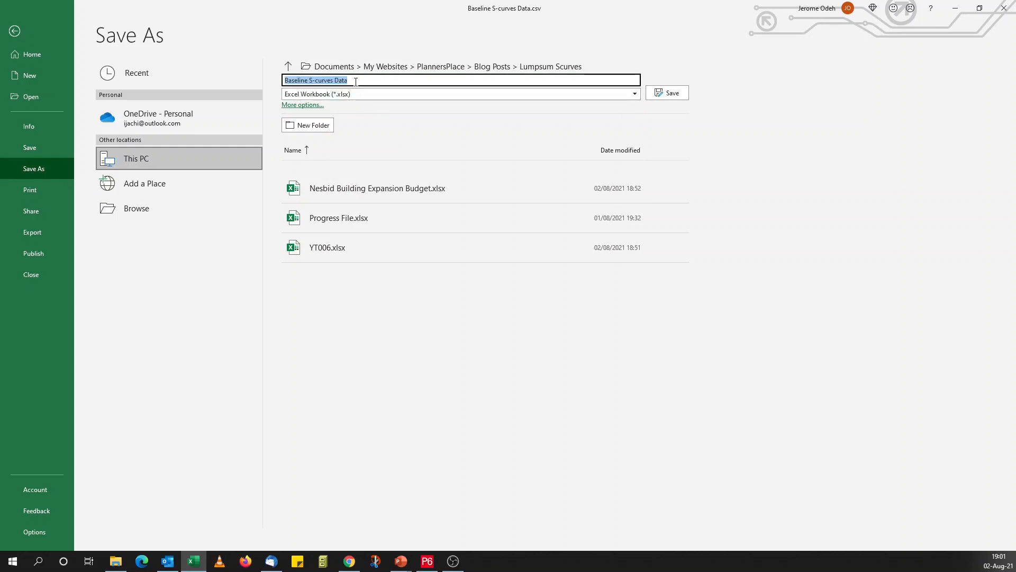
{"action": "type", "text": "Progress"}
{"action": "left_click", "coordinate": [359, 222]}
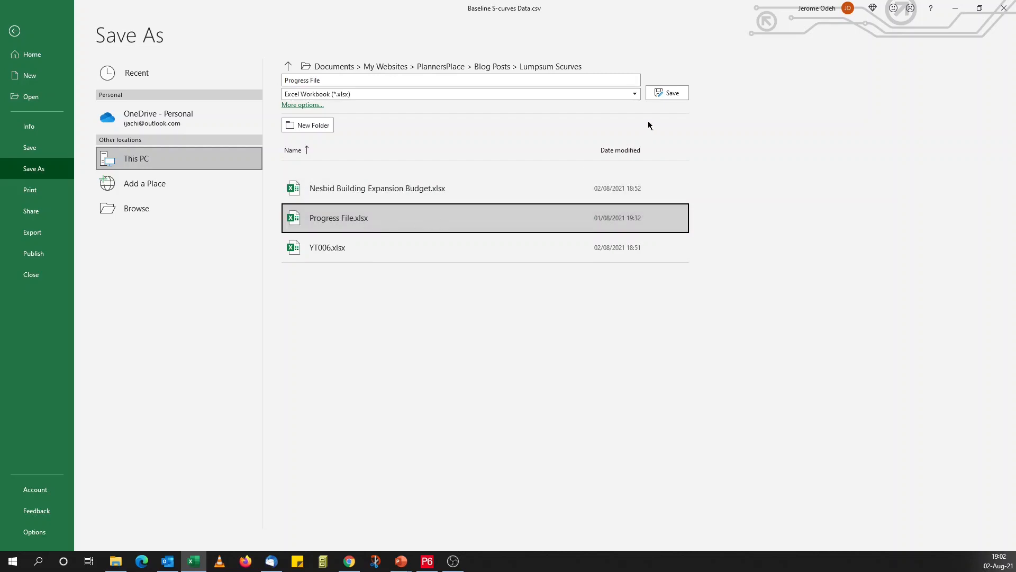
{"action": "left_click", "coordinate": [671, 95]}
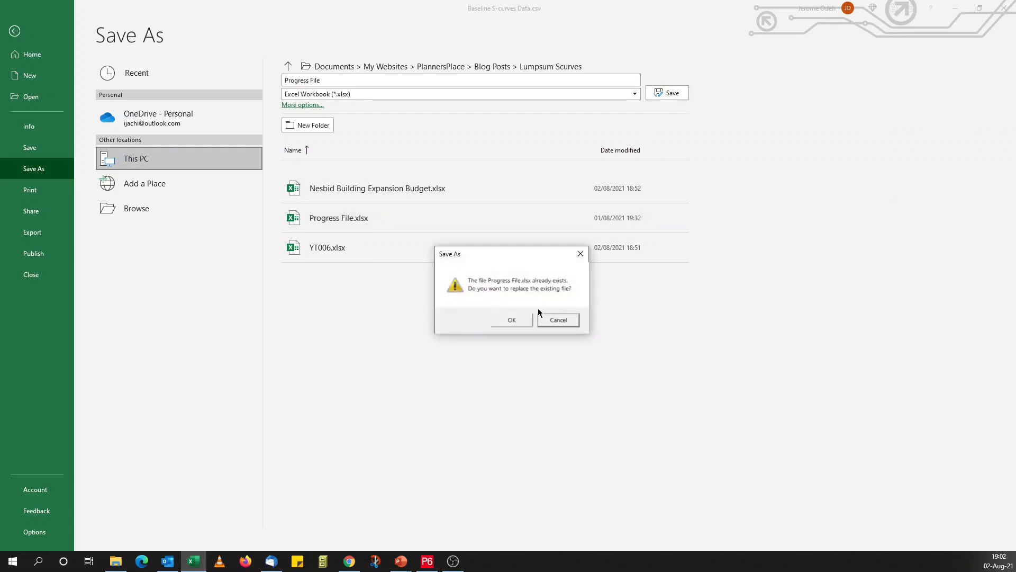
{"action": "left_click", "coordinate": [520, 319]}
{"action": "left_click", "coordinate": [201, 277]}
Clear the Remaining Expense Cost header in B2, the report title in A1, and the Activity ID and project name in A2 and A3.
{"action": "left_click", "coordinate": [33, 126]}
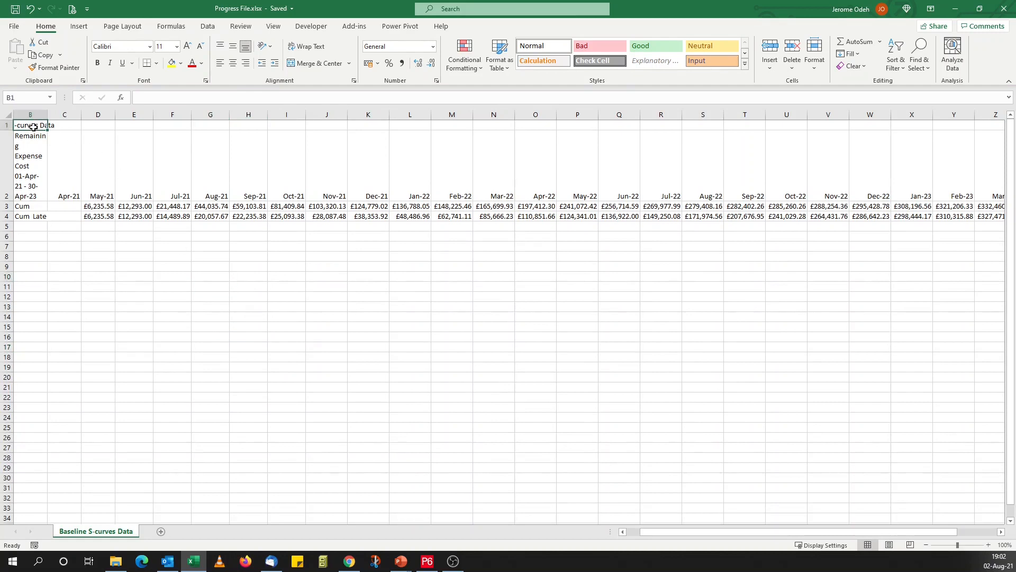
{"action": "left_click", "coordinate": [36, 166]}
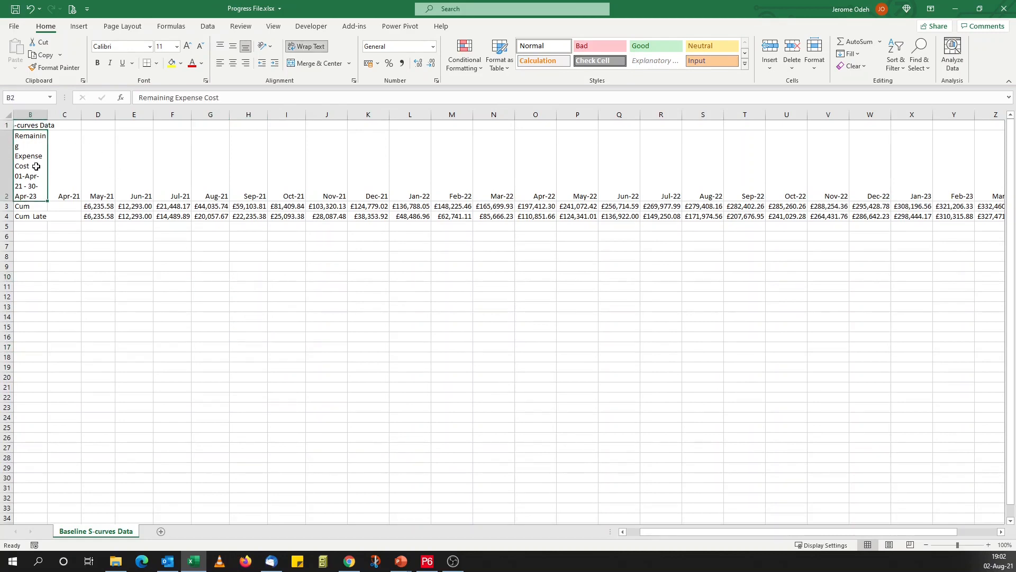
{"action": "key", "text": "Delete"}
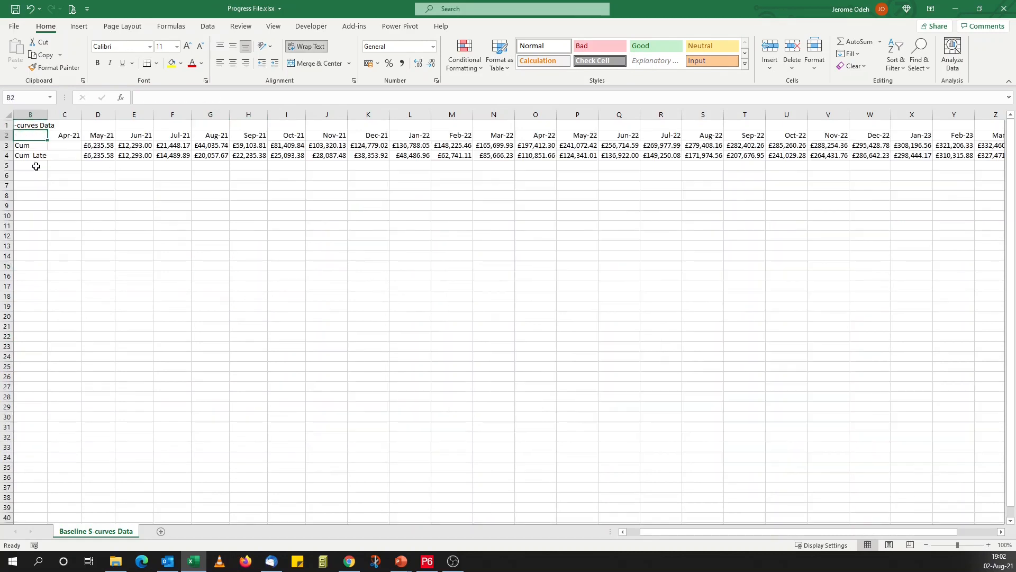
{"action": "left_click", "coordinate": [68, 182]}
{"action": "left_click", "coordinate": [33, 125]}
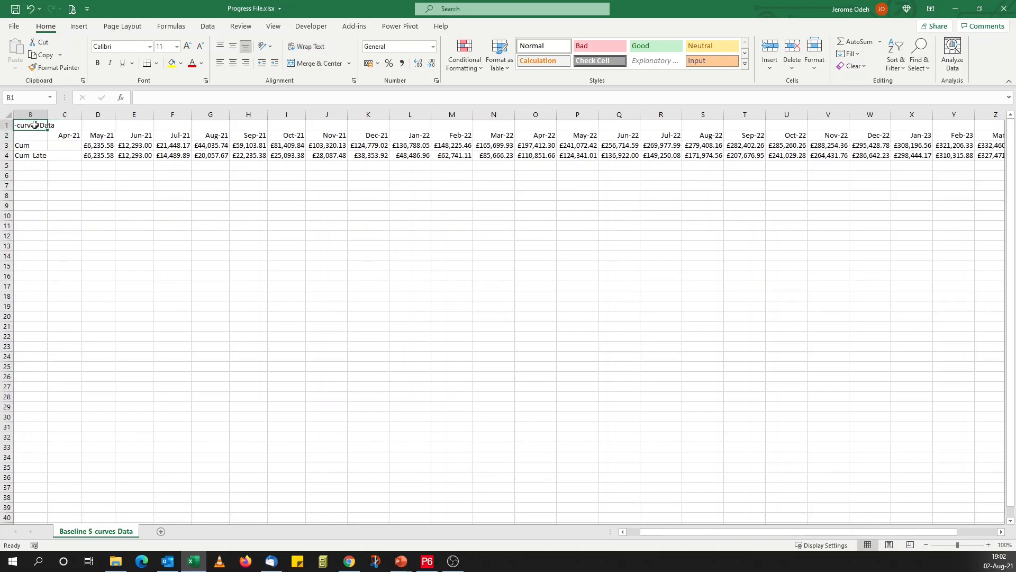
{"action": "key", "text": "Left"}
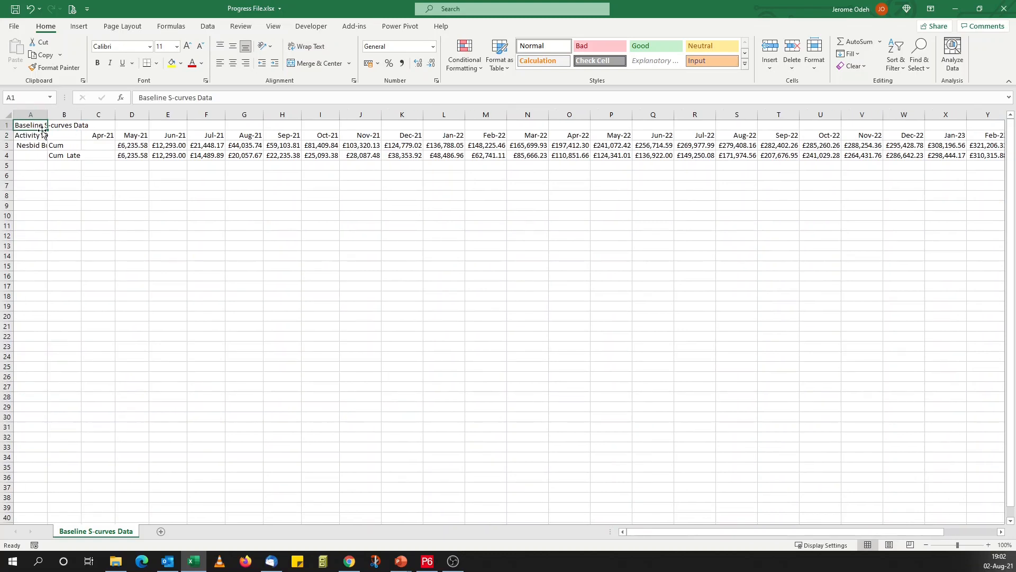
{"action": "key", "text": "Delete"}
{"action": "left_click", "coordinate": [34, 135]}
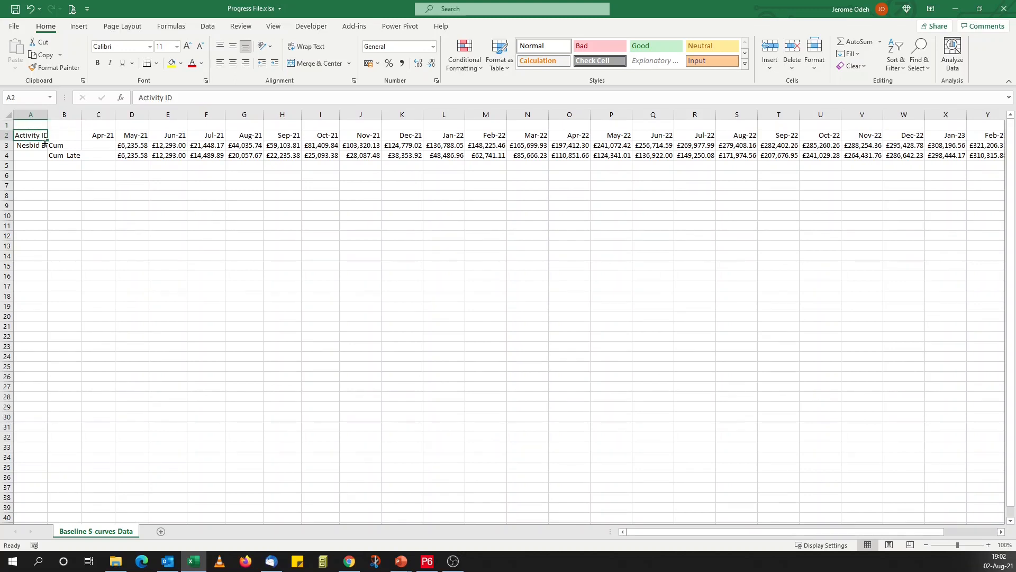
{"action": "key", "text": "Delete"}
{"action": "left_click", "coordinate": [41, 148]}
{"action": "key", "text": "Delete"}
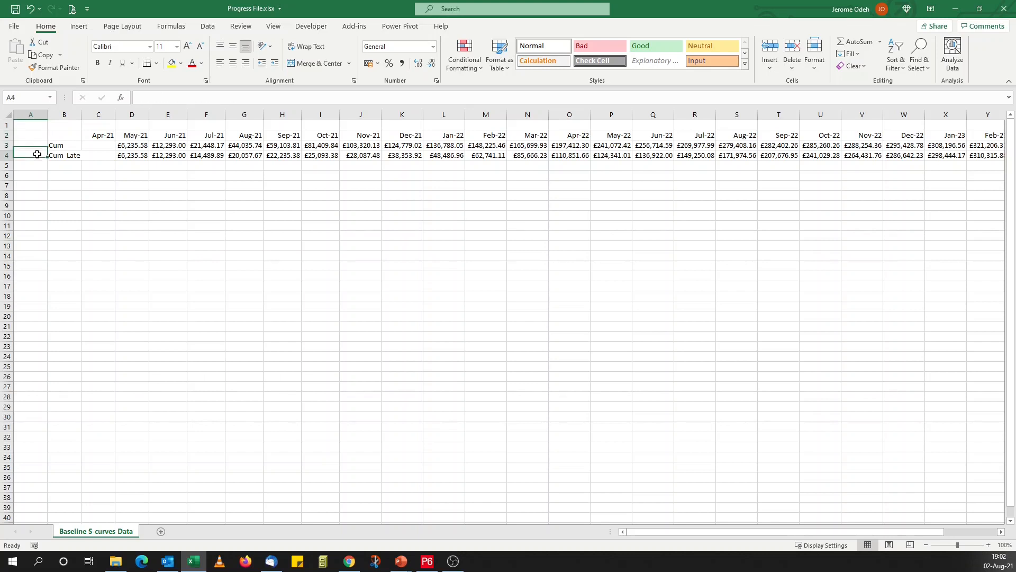
Label B6 as Early Baseline % and B7 as Late Baseline %, and widen column B to fit the text.
{"action": "left_click", "coordinate": [60, 144]}
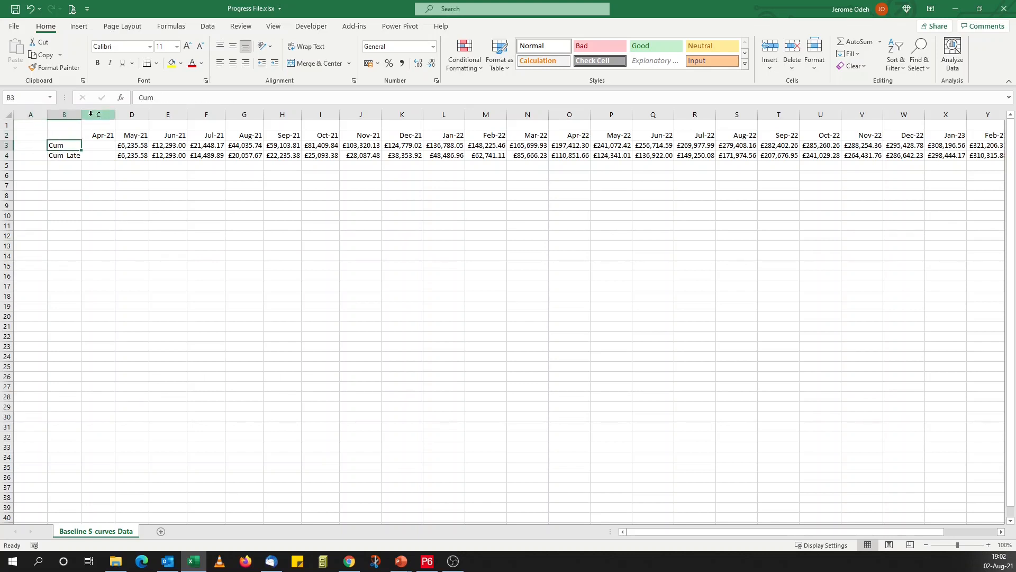
{"action": "left_click_drag", "start_coordinate": [81, 115], "coordinate": [98, 114]}
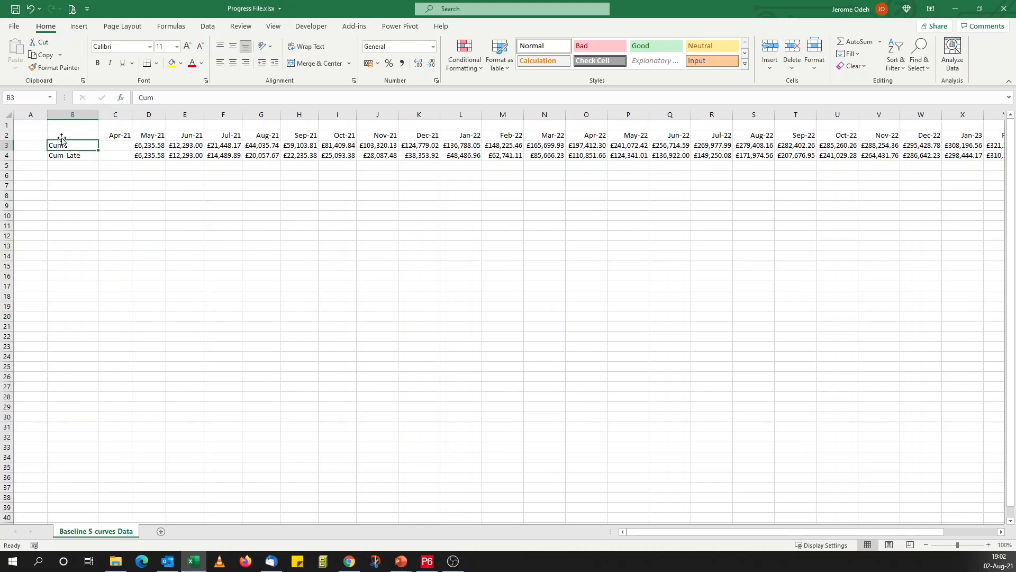
{"action": "left_click", "coordinate": [67, 174]}
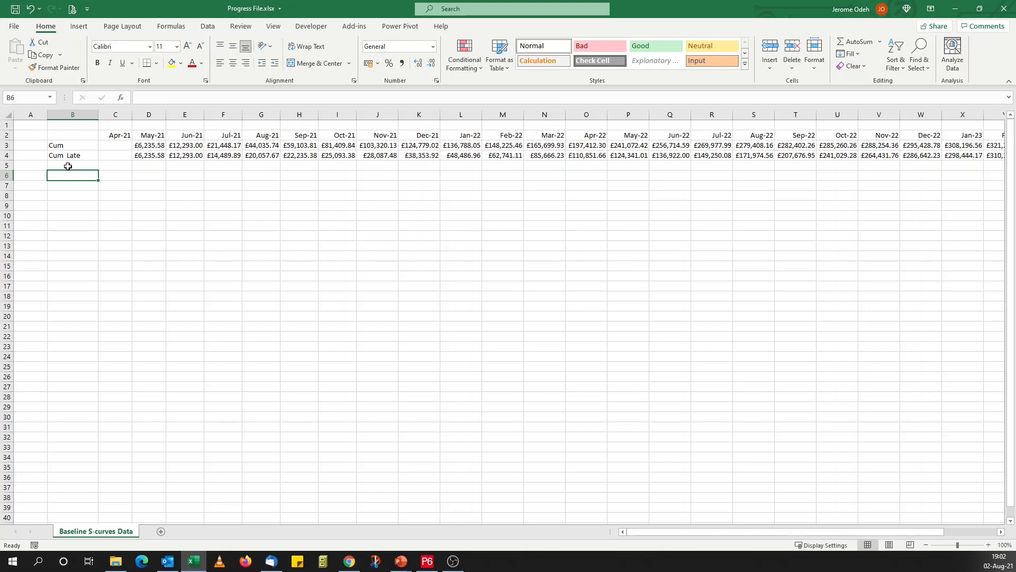
{"action": "type", "text": "B"}
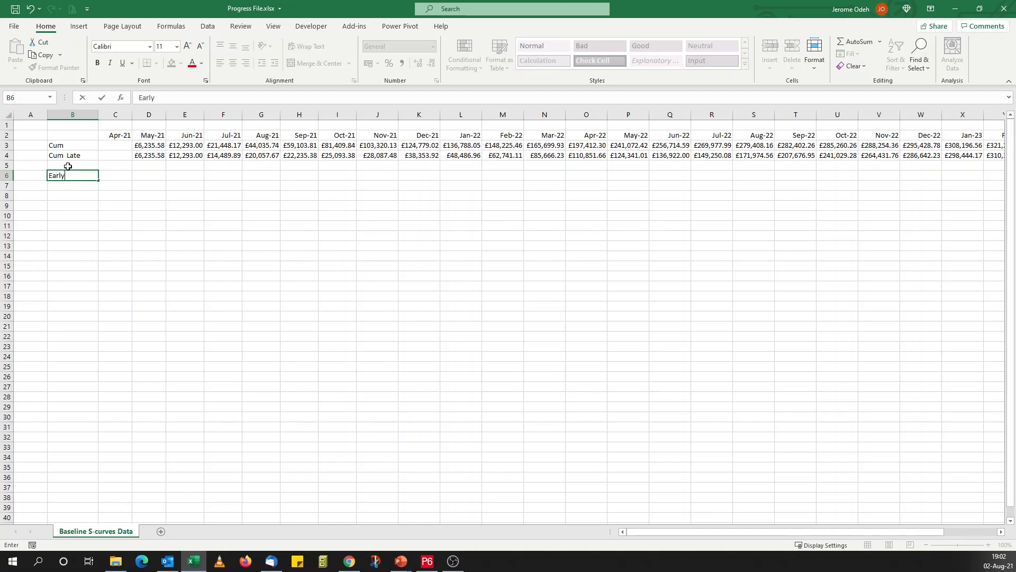
{"action": "type", "text": "Baseline %"}
{"action": "key", "text": "Return"}
{"action": "type", "text": "Late"}
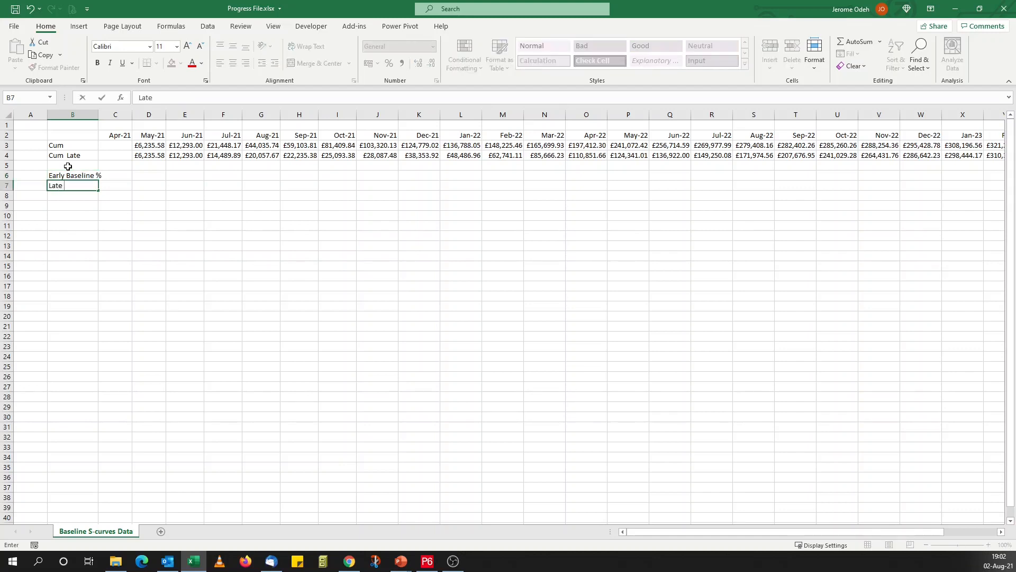
{"action": "type", "text": " Baseline %"}
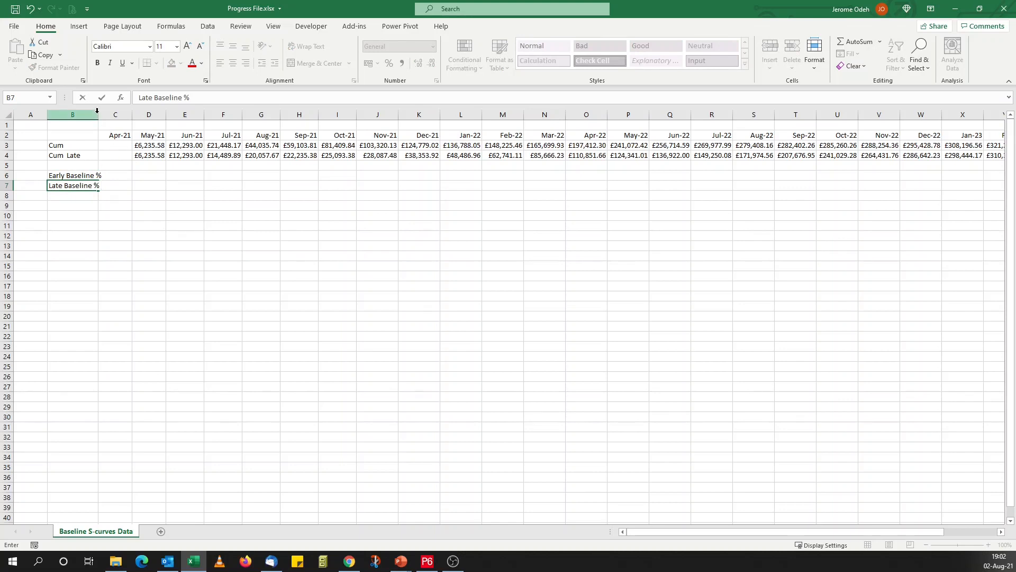
{"action": "left_click", "coordinate": [114, 196]}
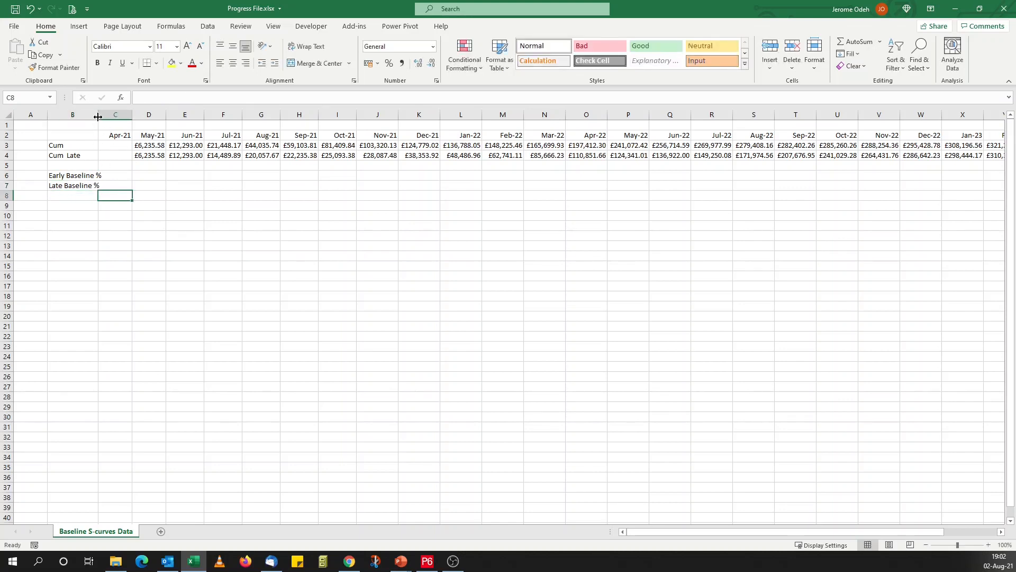
{"action": "double_click", "coordinate": [98, 117]}
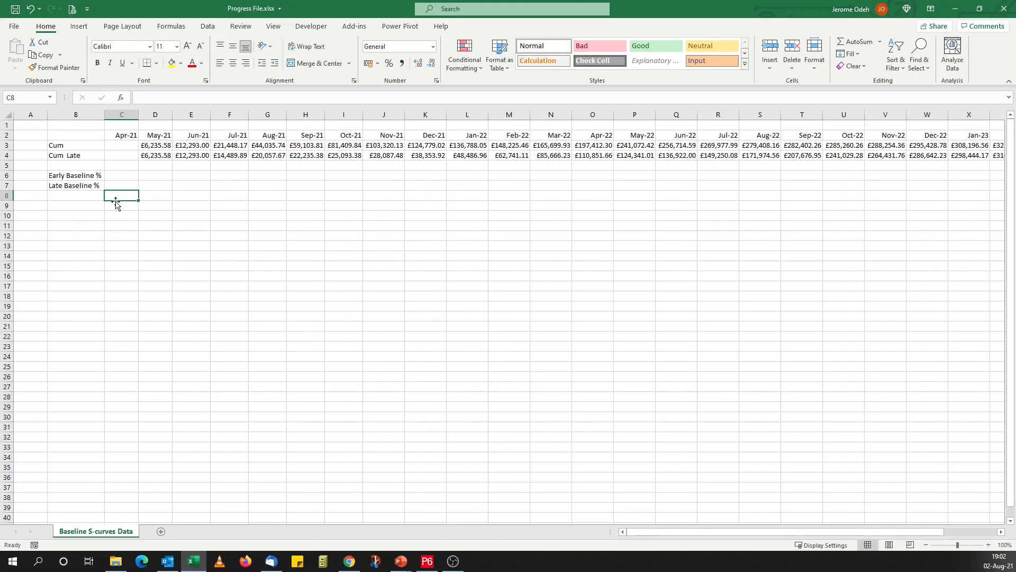
Freeze the panes at cell C3 so the month header row and label columns stay in view.
{"action": "left_click", "coordinate": [117, 145]}
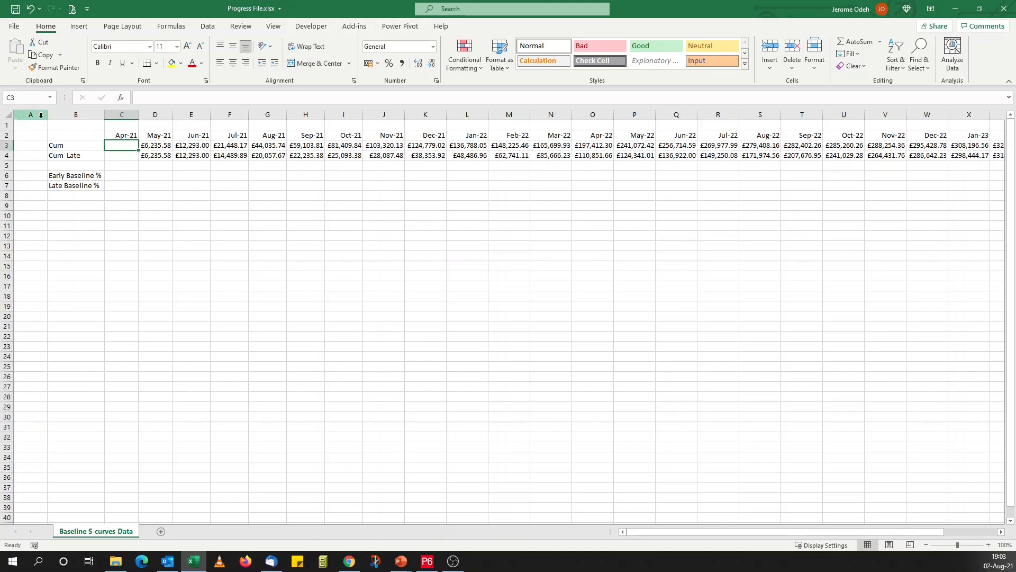
{"action": "left_click", "coordinate": [273, 27]}
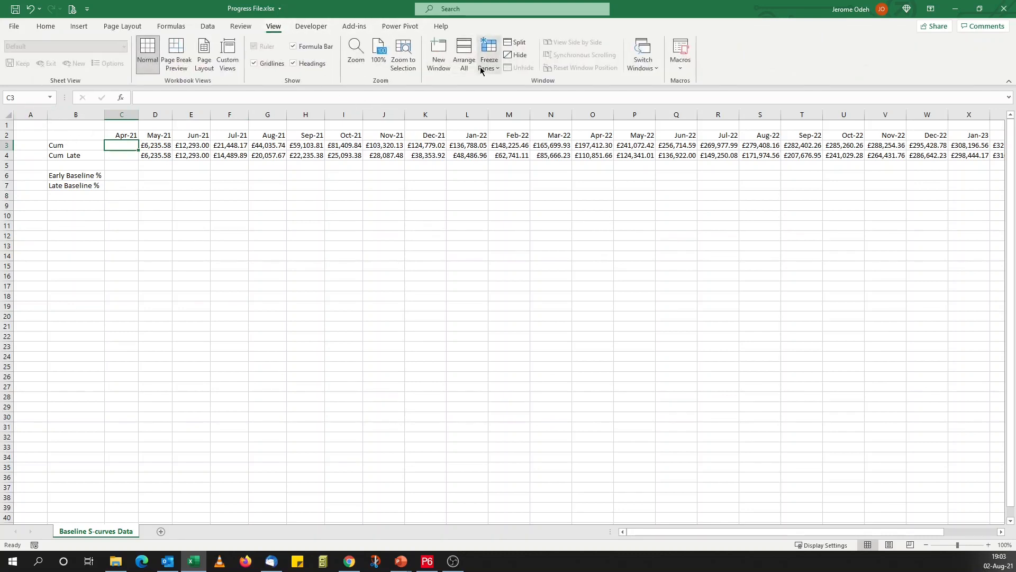
{"action": "left_click", "coordinate": [491, 71]}
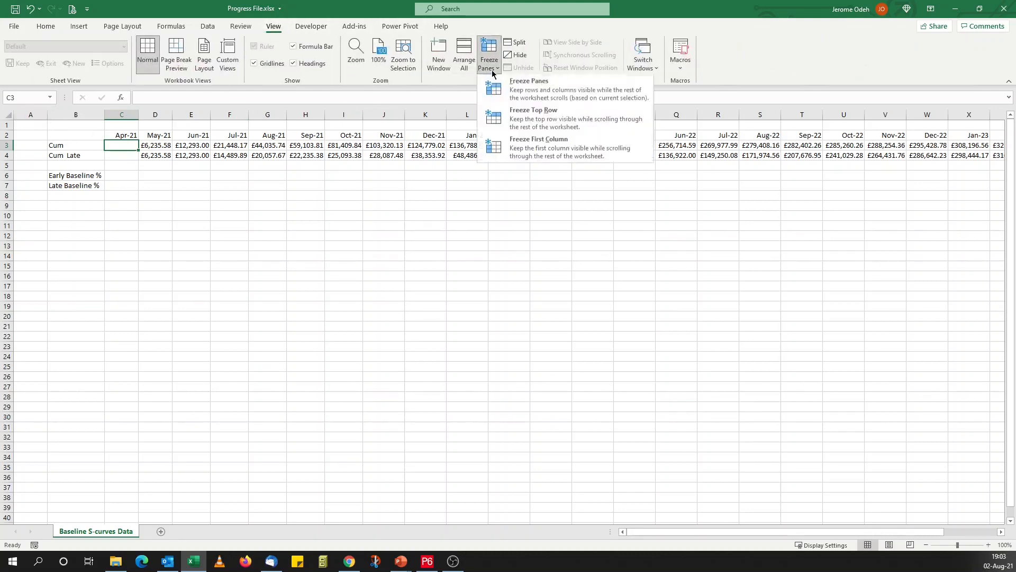
{"action": "left_click", "coordinate": [533, 99]}
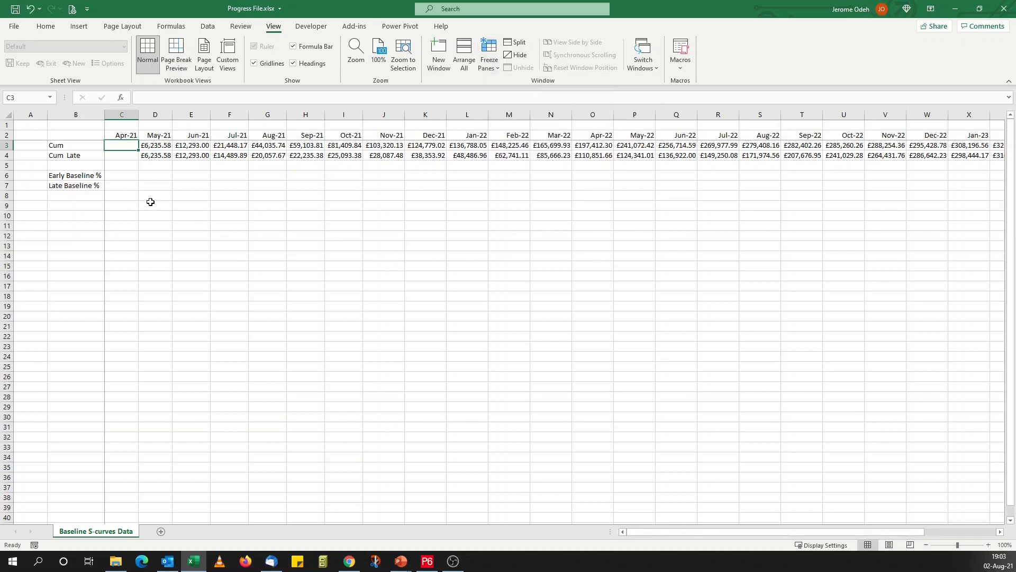
Enter 0 as the Apr-21 value for both Early Baseline % and Late Baseline % in C6 and C7.
{"action": "left_click", "coordinate": [126, 175]}
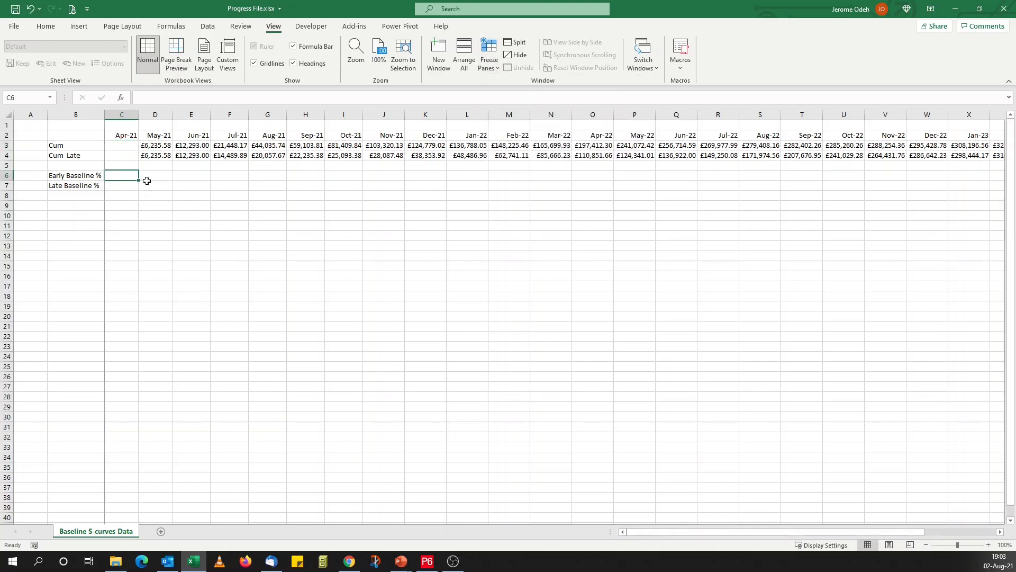
{"action": "type", "text": "0"}
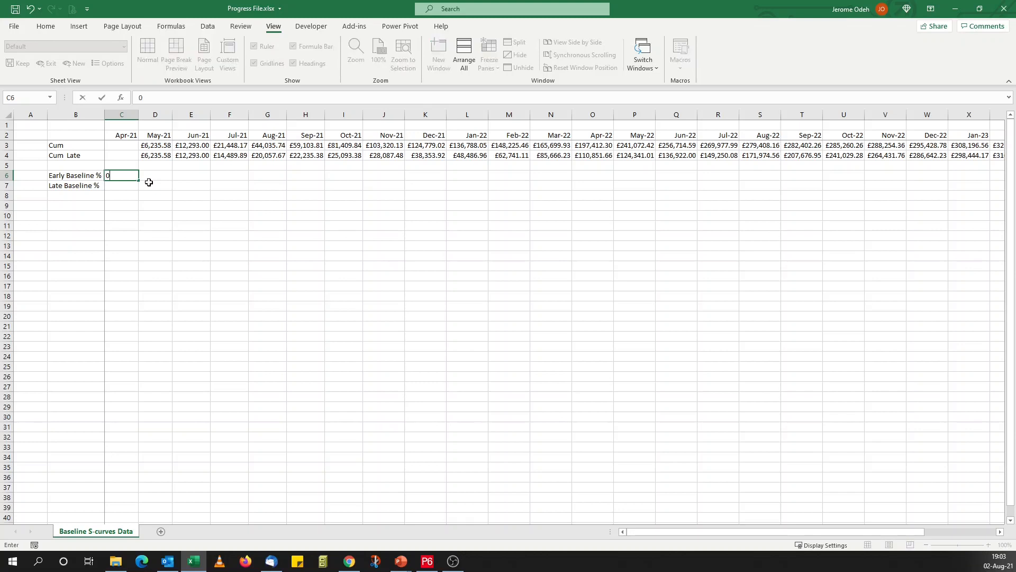
{"action": "left_click", "coordinate": [130, 185]}
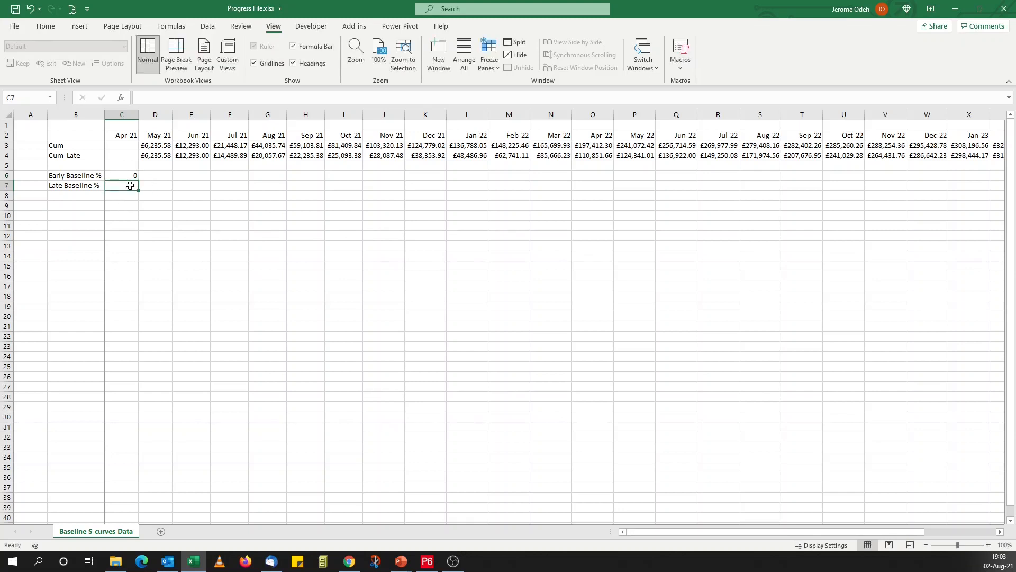
{"action": "type", "text": "0"}
{"action": "left_click", "coordinate": [167, 213]}
Format the two Apr-21 baseline values in C6:C7 as percentages with one decimal place.
{"action": "left_click", "coordinate": [128, 177]}
{"action": "left_click_drag", "start_coordinate": [128, 176], "coordinate": [133, 186]}
{"action": "left_click", "coordinate": [46, 27]}
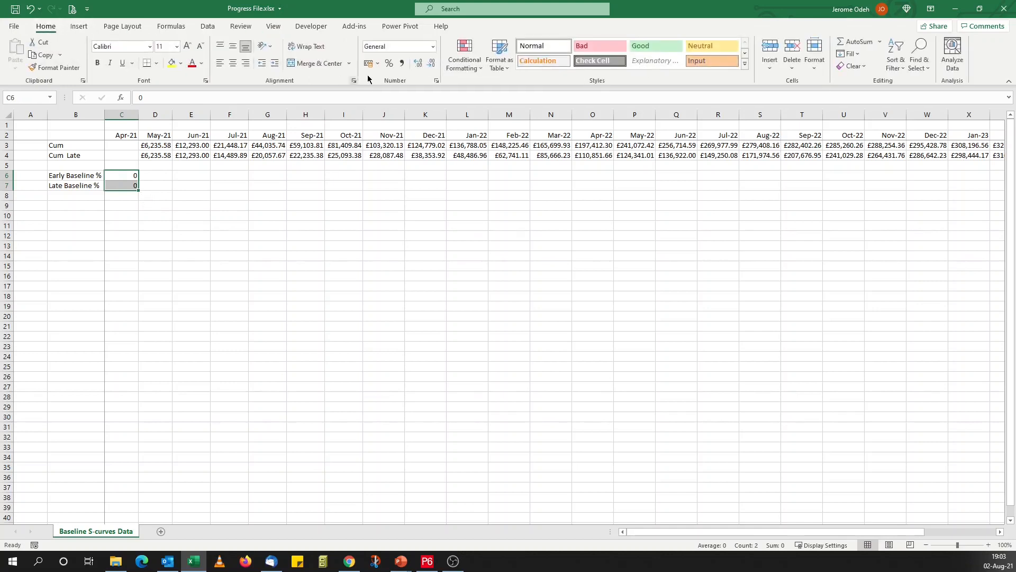
{"action": "left_click", "coordinate": [389, 63]}
{"action": "left_click", "coordinate": [421, 67]}
{"action": "left_click", "coordinate": [377, 289]}
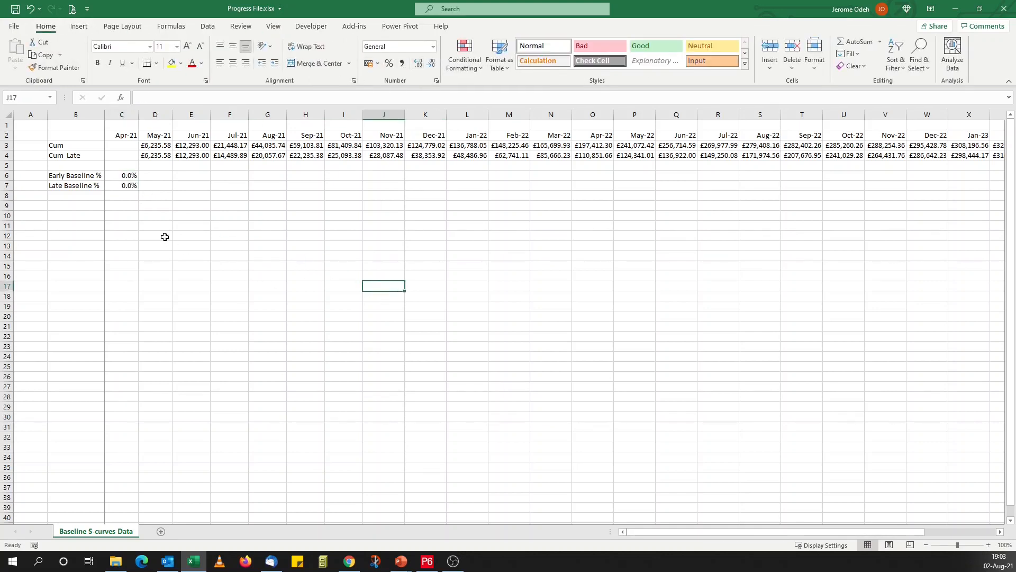
Enter the formula =D3/$AB$3 in D6 to calculate the May-21 Early Baseline % from the period total.
{"action": "left_click", "coordinate": [157, 176]}
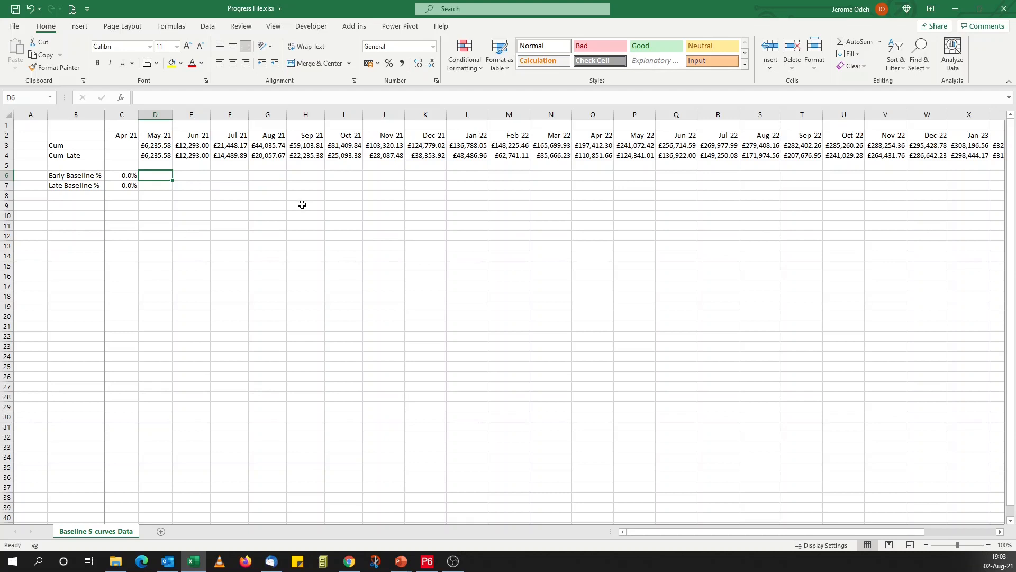
{"action": "type", "text": "="}
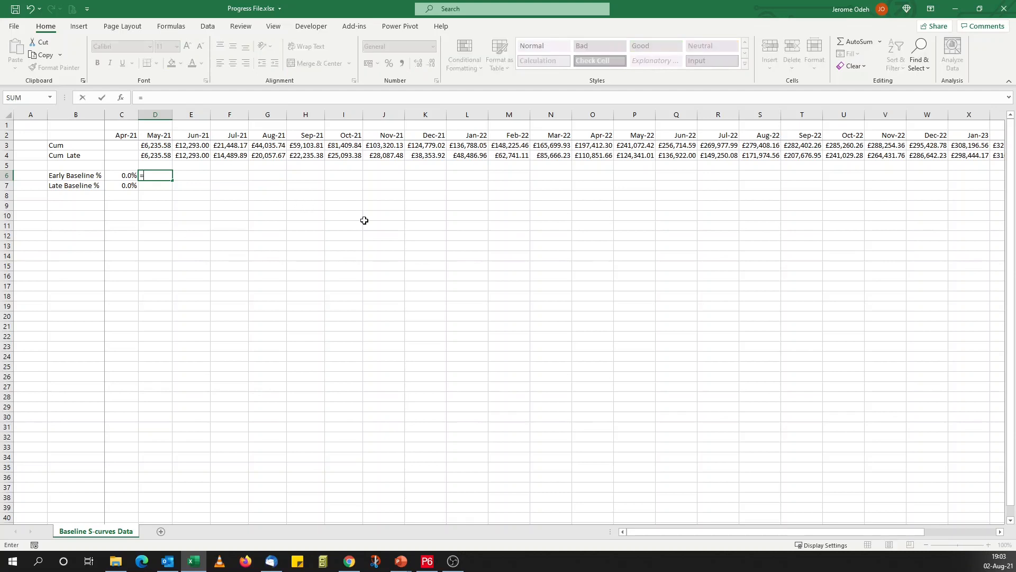
{"action": "left_click", "coordinate": [166, 146]}
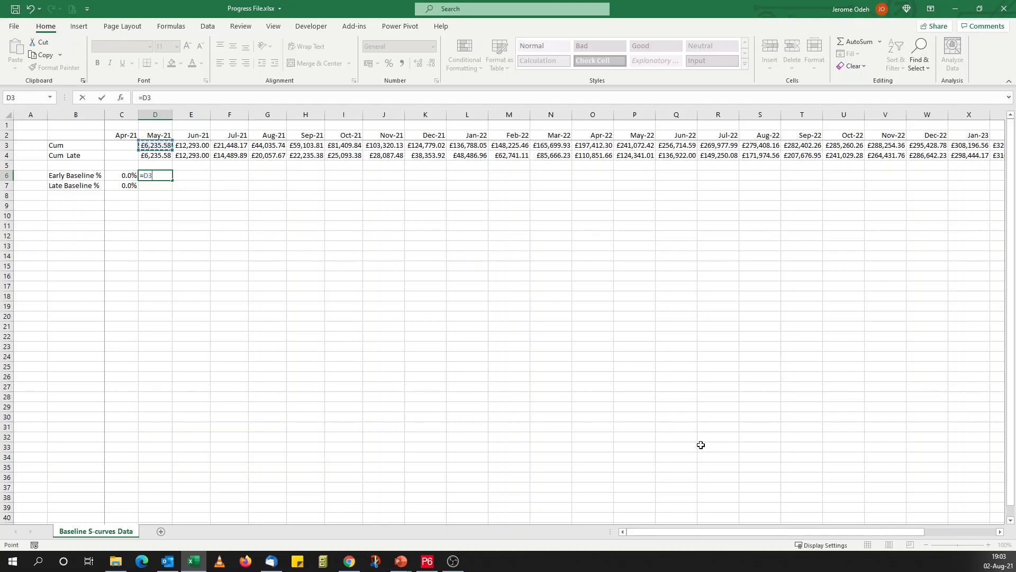
{"action": "type", "text": "/"}
{"action": "left_click_drag", "start_coordinate": [896, 529], "coordinate": [1001, 528]}
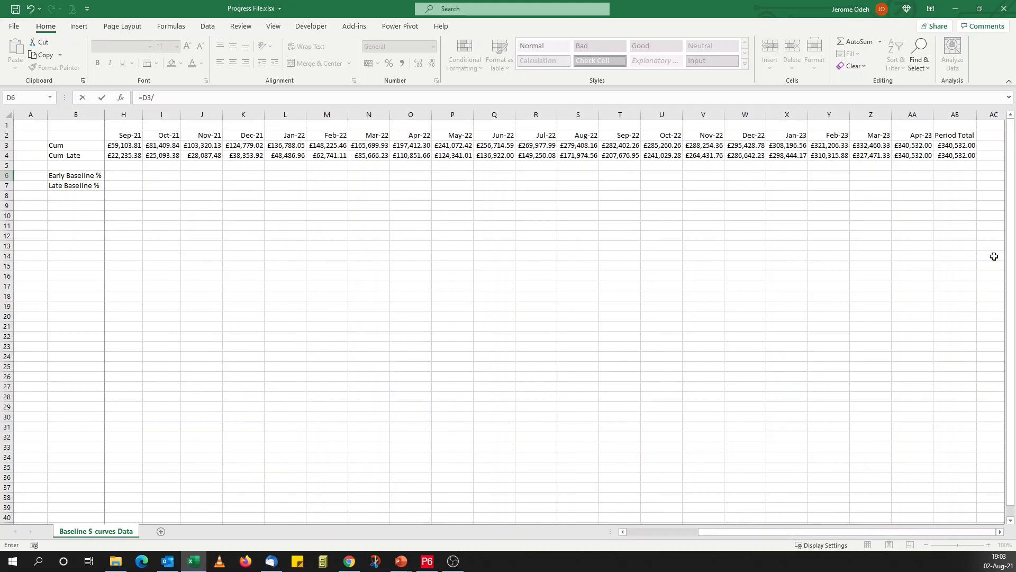
{"action": "left_click", "coordinate": [954, 148]}
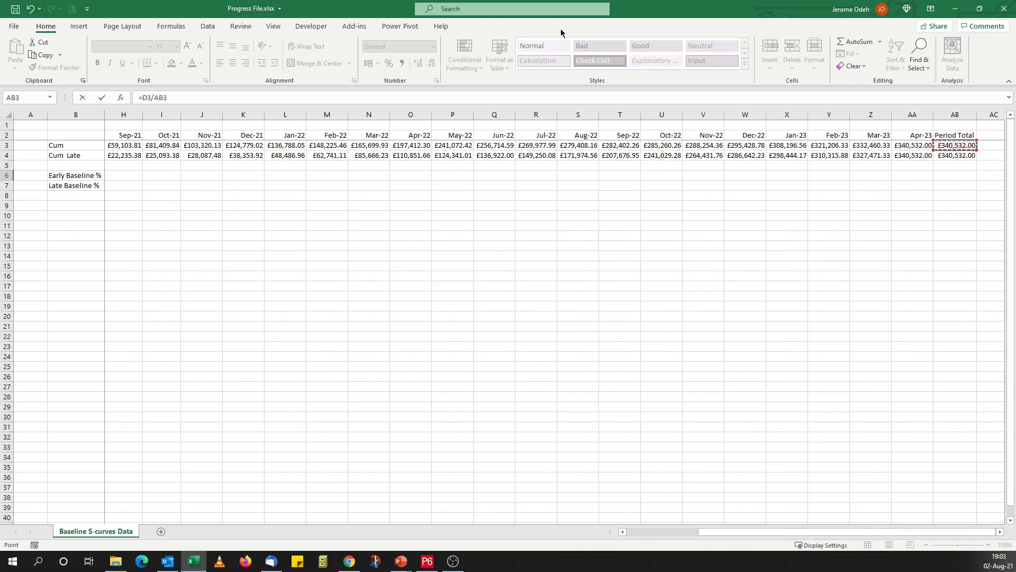
{"action": "left_click", "coordinate": [171, 99]}
{"action": "key", "text": "F4"}
{"action": "left_click", "coordinate": [102, 98]}
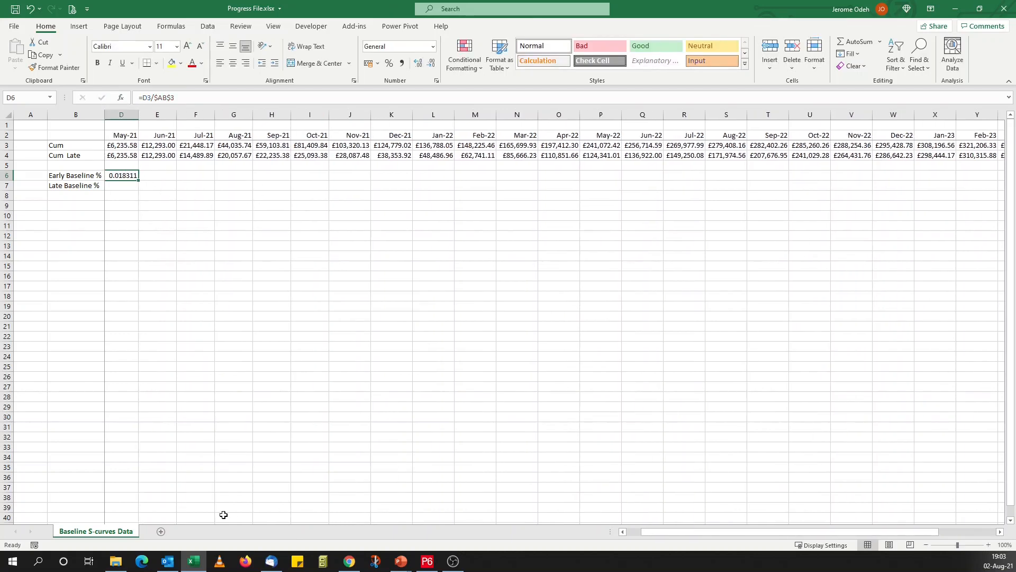
Fill the D6 formula down to Late Baseline % in D7, and copy both formulas across to Apr-23 in column AA.
{"action": "left_click_drag", "start_coordinate": [735, 531], "coordinate": [707, 534]}
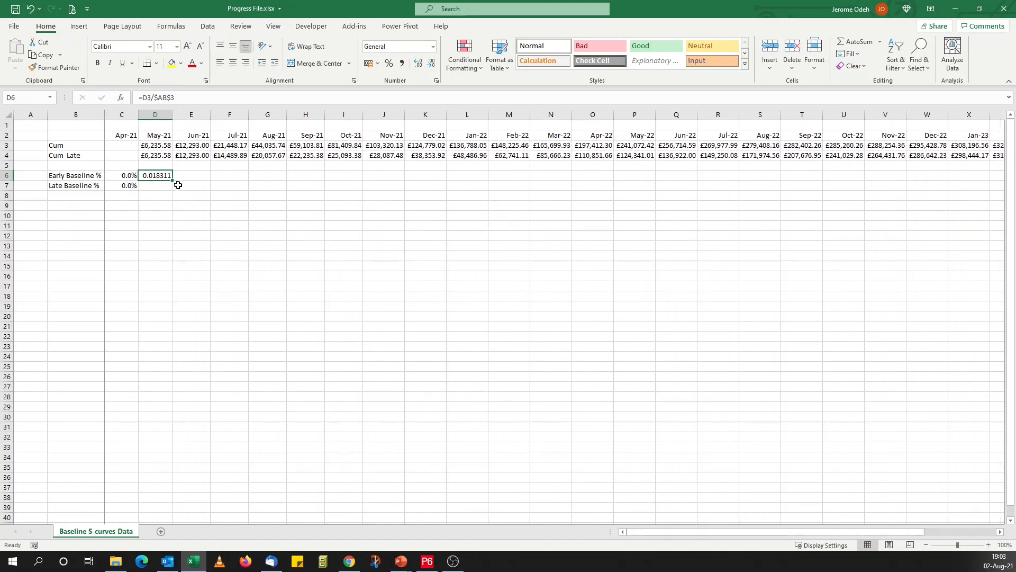
{"action": "left_click_drag", "start_coordinate": [174, 180], "coordinate": [175, 191]}
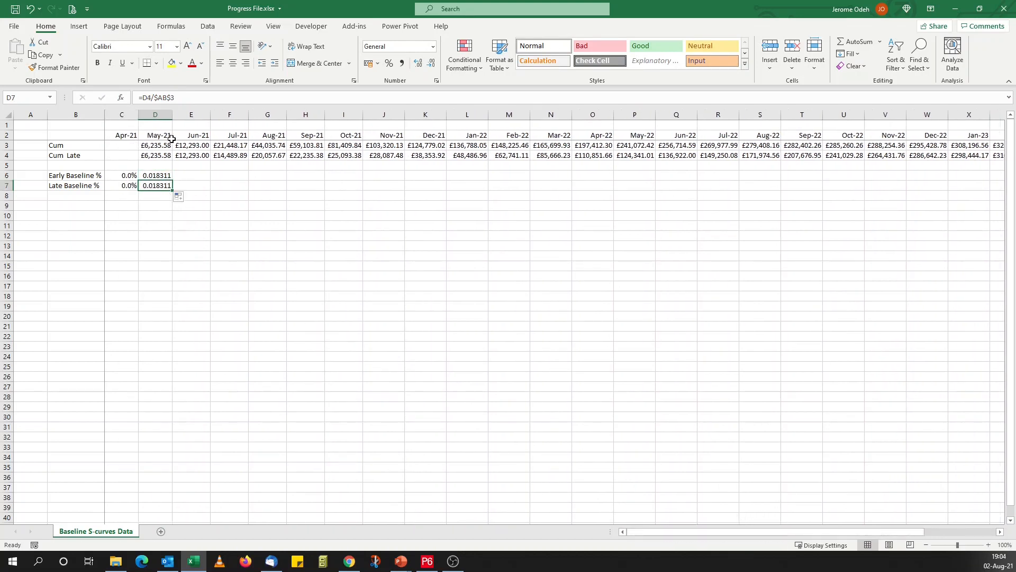
{"action": "left_click", "coordinate": [163, 95]}
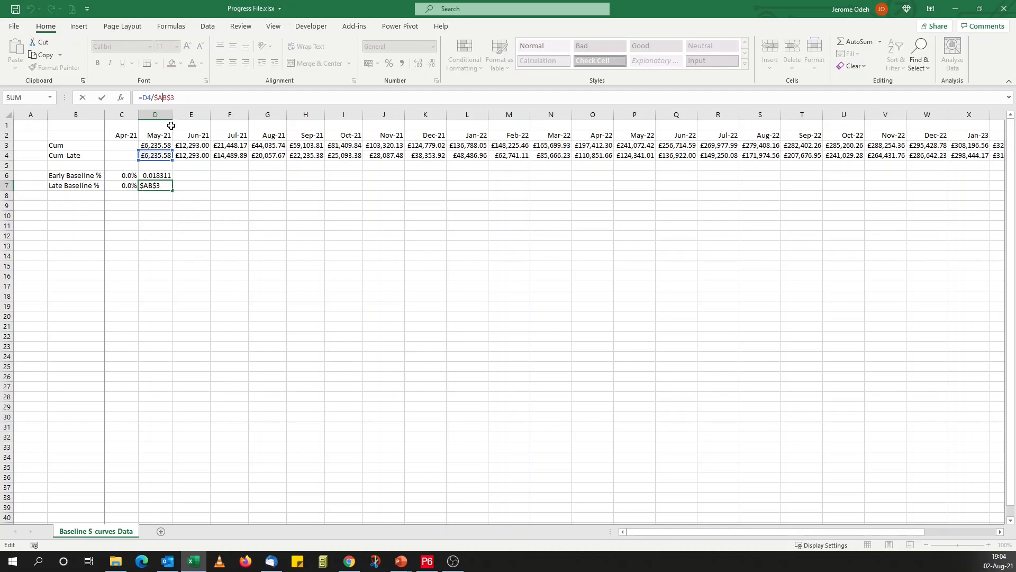
{"action": "left_click", "coordinate": [102, 97]}
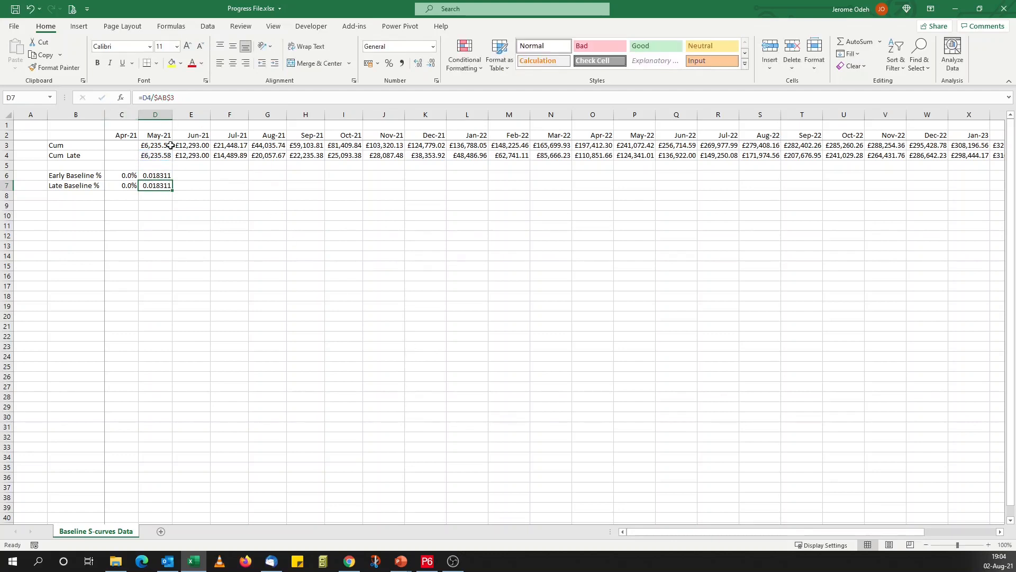
{"action": "left_click", "coordinate": [166, 174]}
{"action": "left_click_drag", "start_coordinate": [166, 175], "coordinate": [893, 205]}
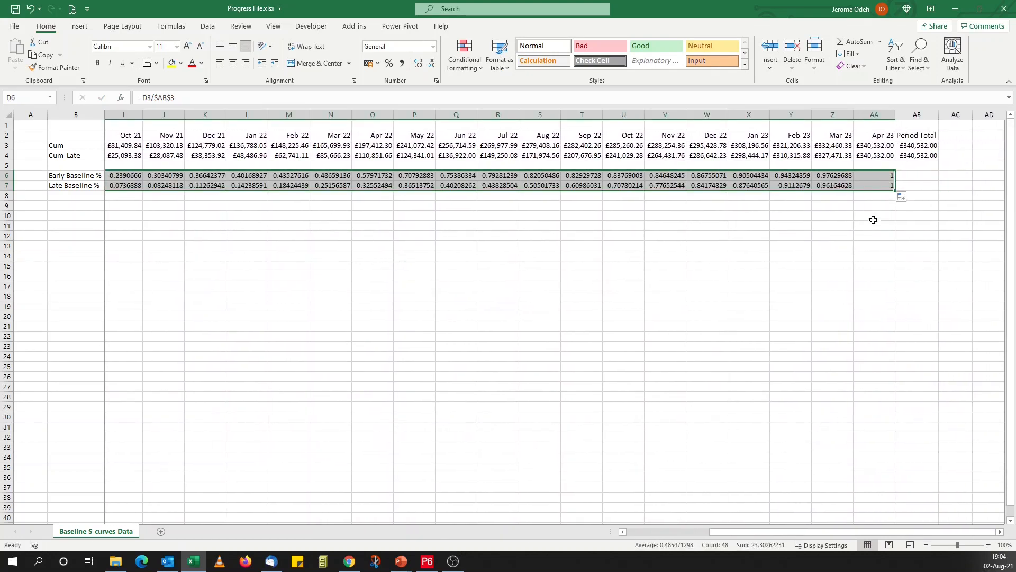
Apply the one-decimal percentage format of the Apr-21 values to the early and late baseline values in D6:AA7.
{"action": "left_click_drag", "start_coordinate": [767, 530], "coordinate": [662, 531]}
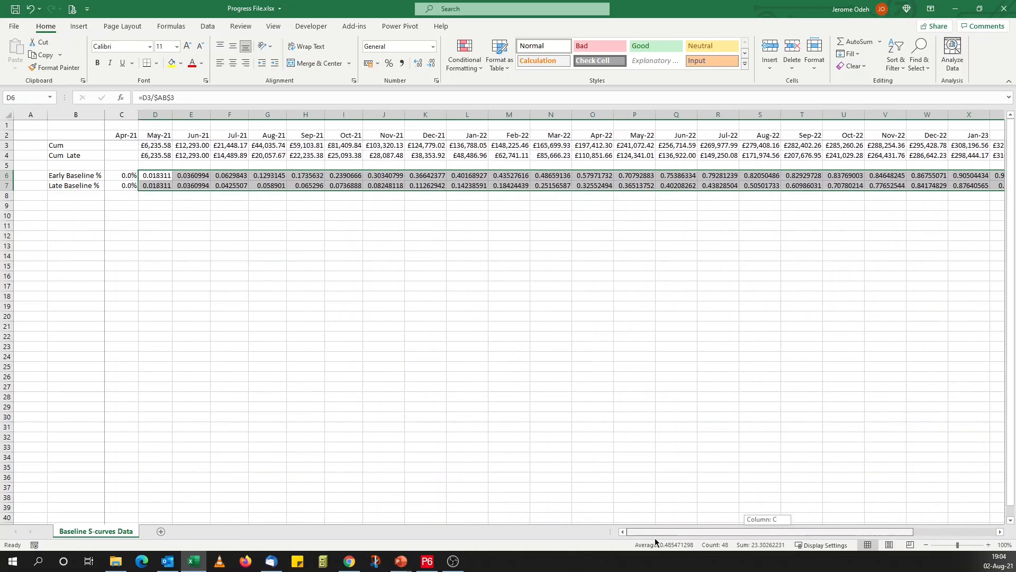
{"action": "mouse_move", "coordinate": [128, 176]}
{"action": "left_mouse_down"}
{"action": "mouse_move", "coordinate": [129, 187]}
{"action": "mouse_move", "coordinate": [1007, 183]}
{"action": "mouse_move", "coordinate": [932, 189]}
{"action": "mouse_move", "coordinate": [953, 185]}
{"action": "left_mouse_up"}
{"action": "left_click", "coordinate": [64, 71]}
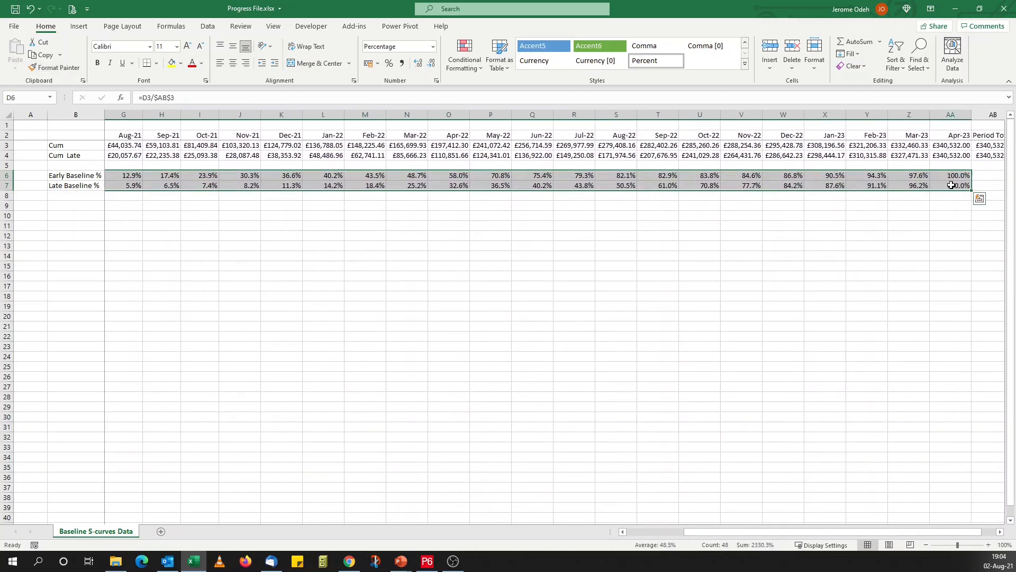
{"action": "left_click_drag", "start_coordinate": [804, 532], "coordinate": [748, 532]}
{"action": "left_click", "coordinate": [168, 350]}
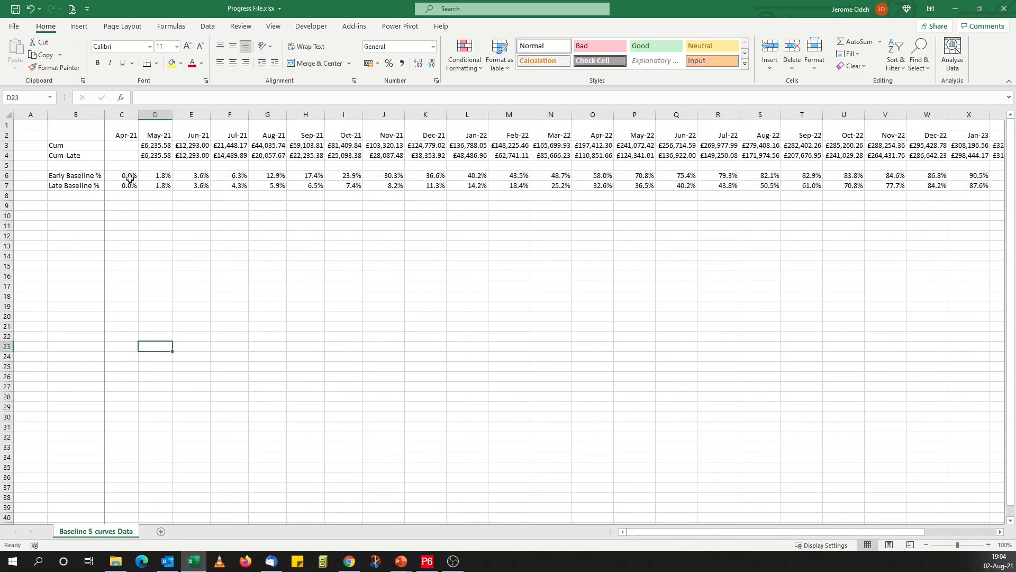
{"action": "left_click_drag", "start_coordinate": [831, 533], "coordinate": [666, 529]}
{"action": "left_click", "coordinate": [240, 294]}
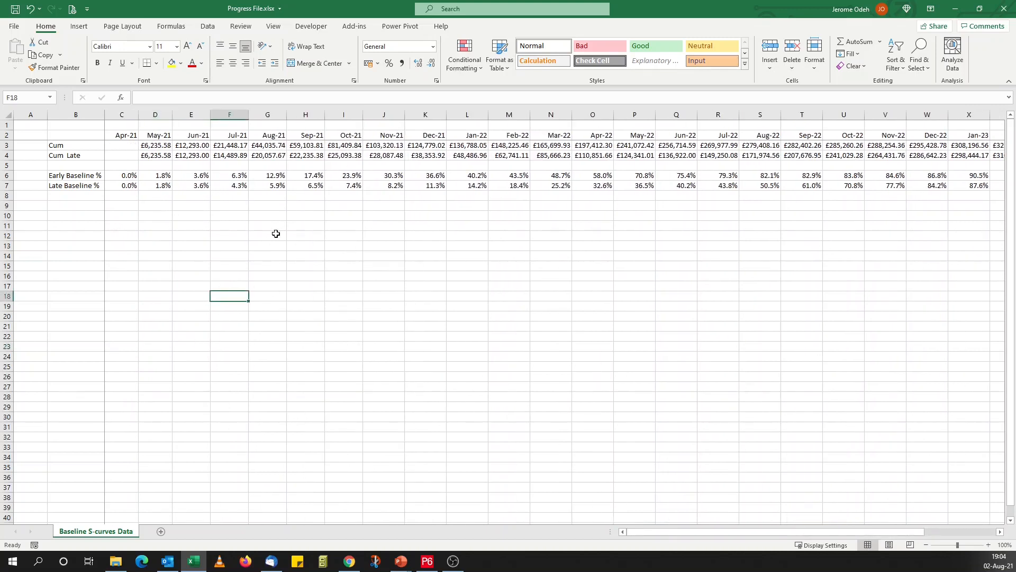
Insert a blank 2-D Line with Markers chart from an empty cell below the baseline data.
{"action": "left_click", "coordinate": [275, 233]}
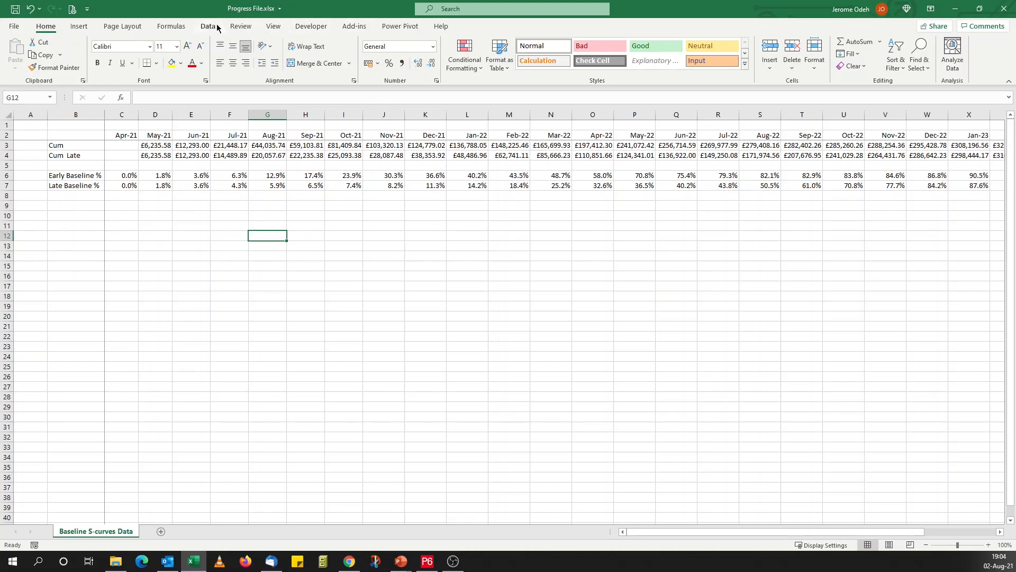
{"action": "left_click", "coordinate": [80, 28]}
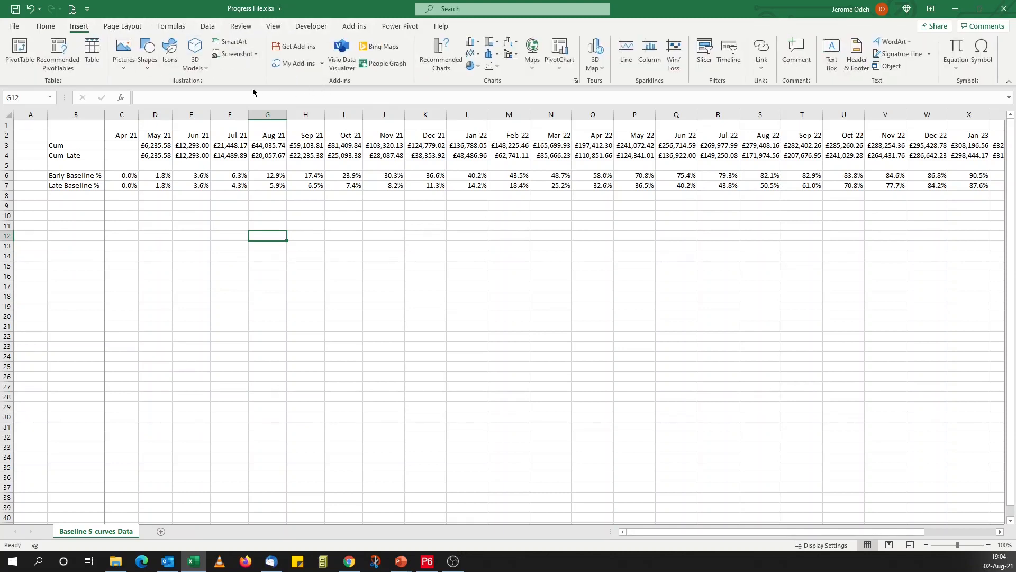
{"action": "left_click", "coordinate": [479, 56]}
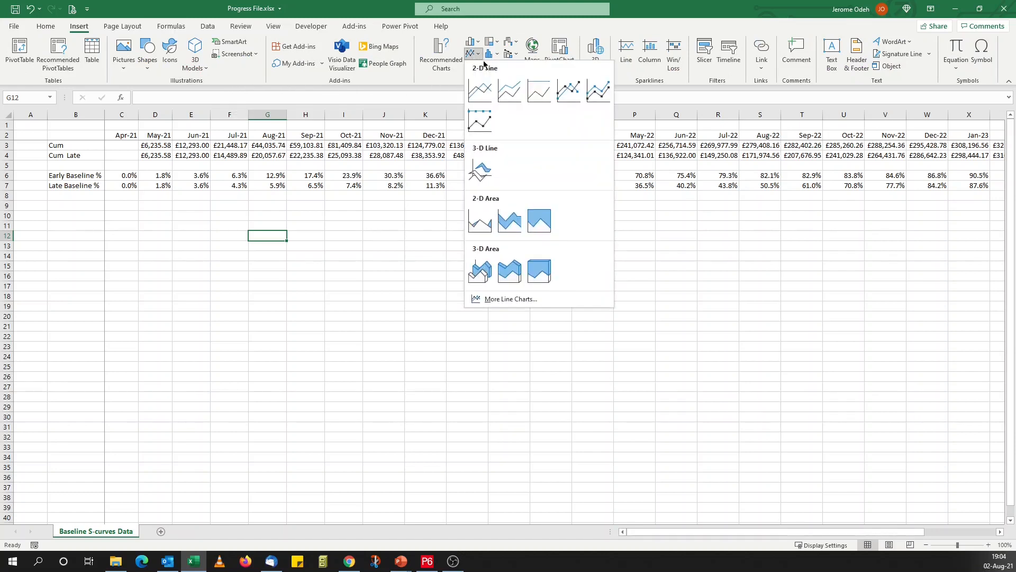
{"action": "left_click", "coordinate": [568, 93]}
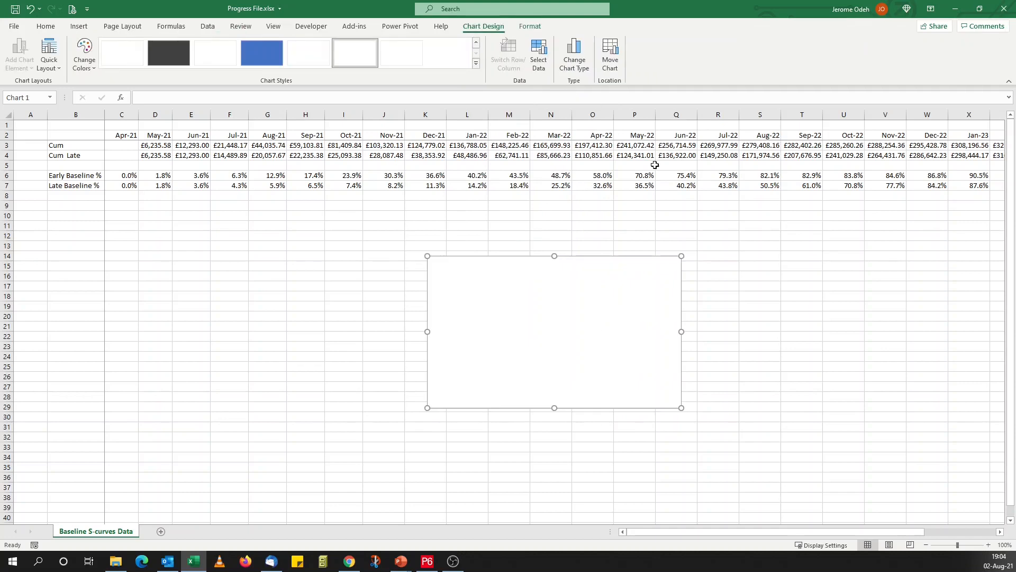
Set the chart's data range to B6:AA7, covering the Early Baseline % and Late Baseline % rows.
{"action": "right_click", "coordinate": [586, 380]}
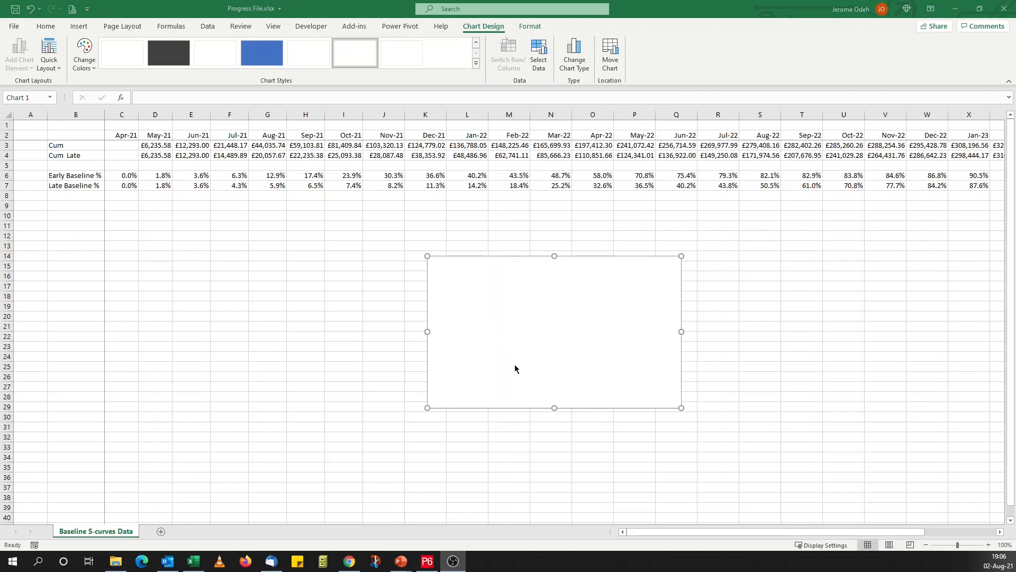
{"action": "right_click", "coordinate": [533, 328]}
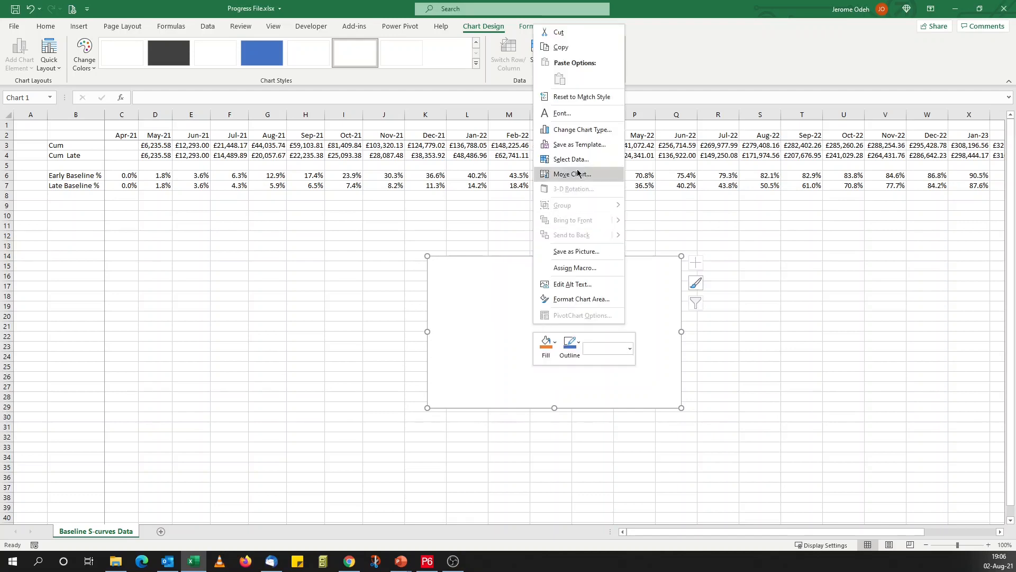
{"action": "left_click", "coordinate": [581, 160]}
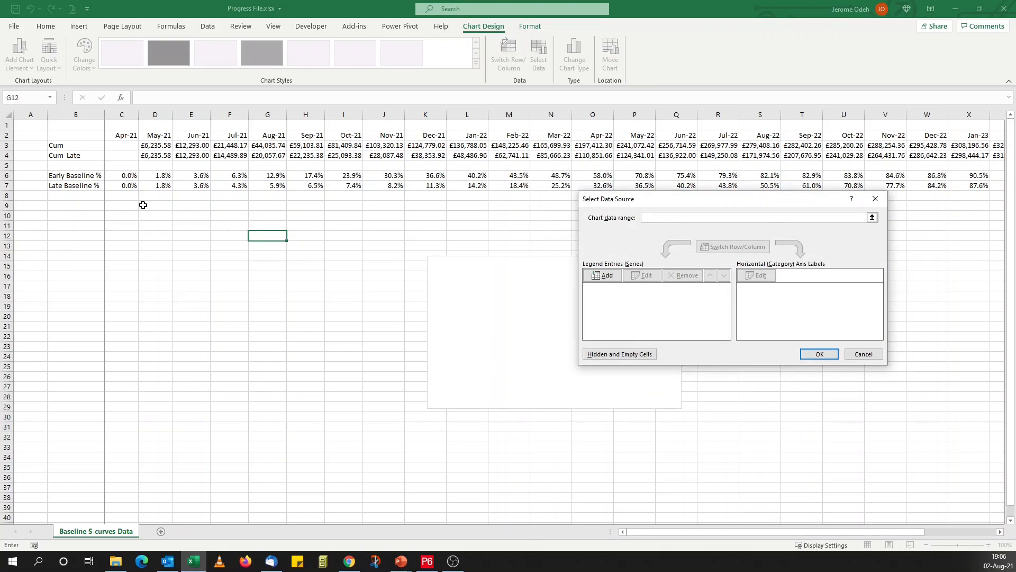
{"action": "left_click_drag", "start_coordinate": [70, 175], "coordinate": [178, 185]}
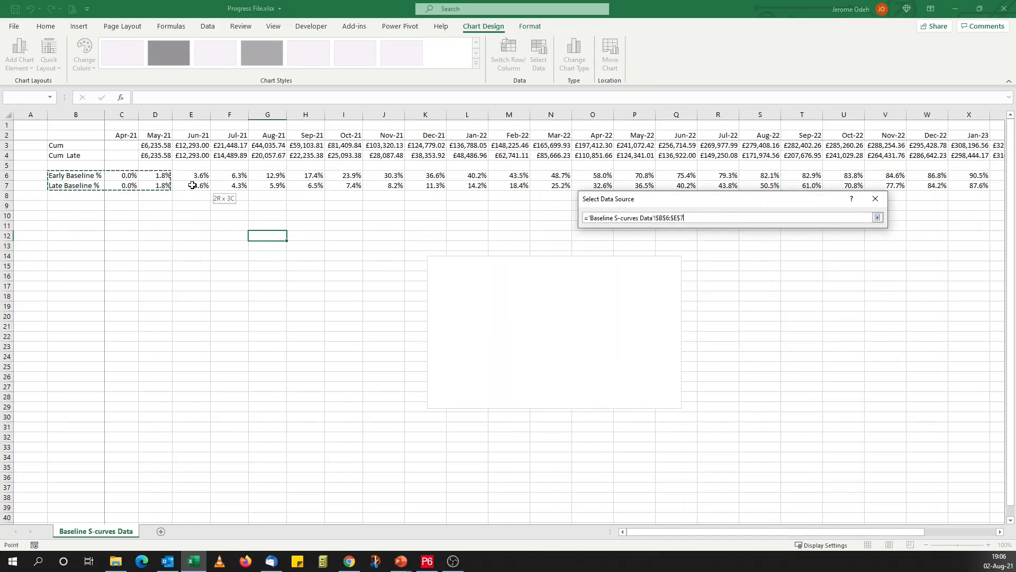
{"action": "mouse_move", "coordinate": [646, 180]}
{"action": "left_mouse_down"}
{"action": "mouse_move", "coordinate": [1012, 189]}
{"action": "mouse_move", "coordinate": [919, 185]}
{"action": "left_mouse_up"}
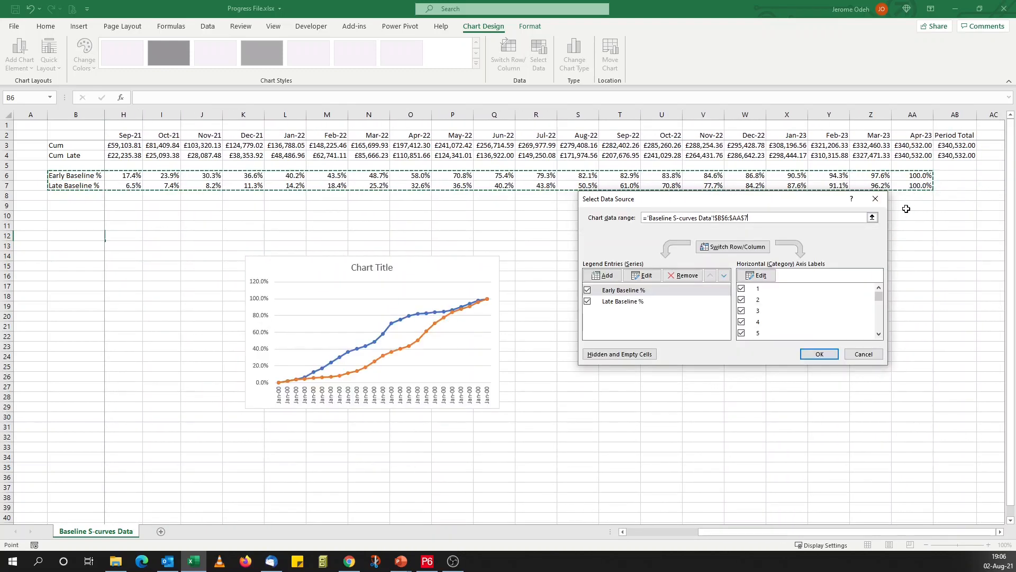
Use the month headers Apr-21 to Apr-23 in C2:AA2 as the chart's horizontal axis labels and accept the data source.
{"action": "left_click", "coordinate": [758, 276]}
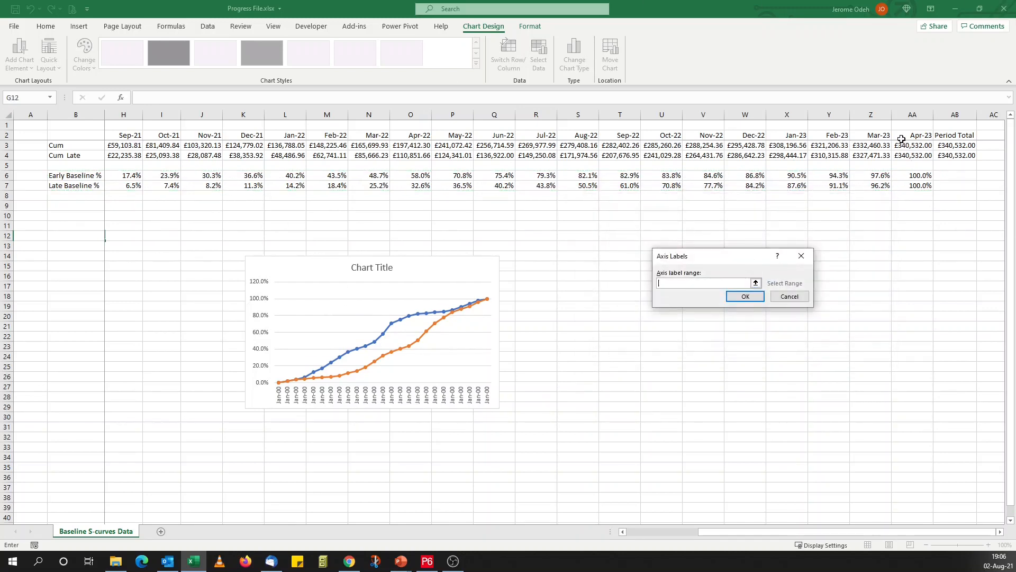
{"action": "left_click_drag", "start_coordinate": [901, 137], "coordinate": [114, 135]}
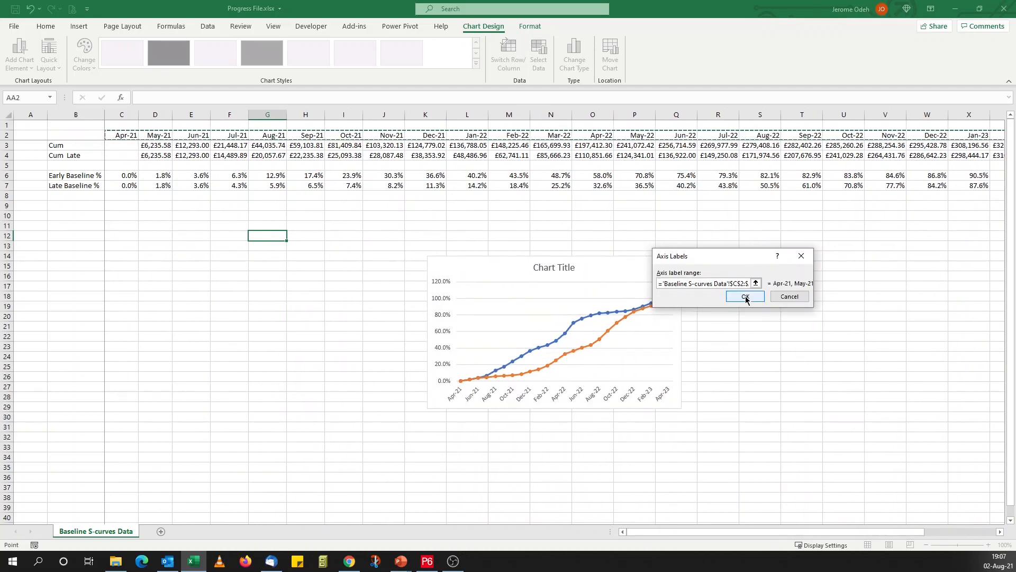
{"action": "left_click", "coordinate": [746, 298]}
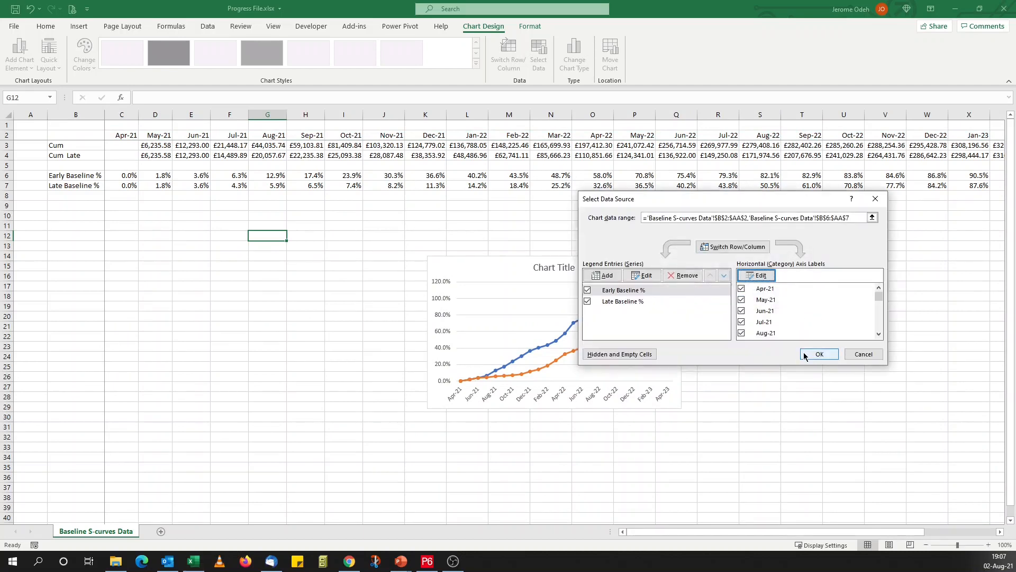
{"action": "left_click", "coordinate": [813, 354]}
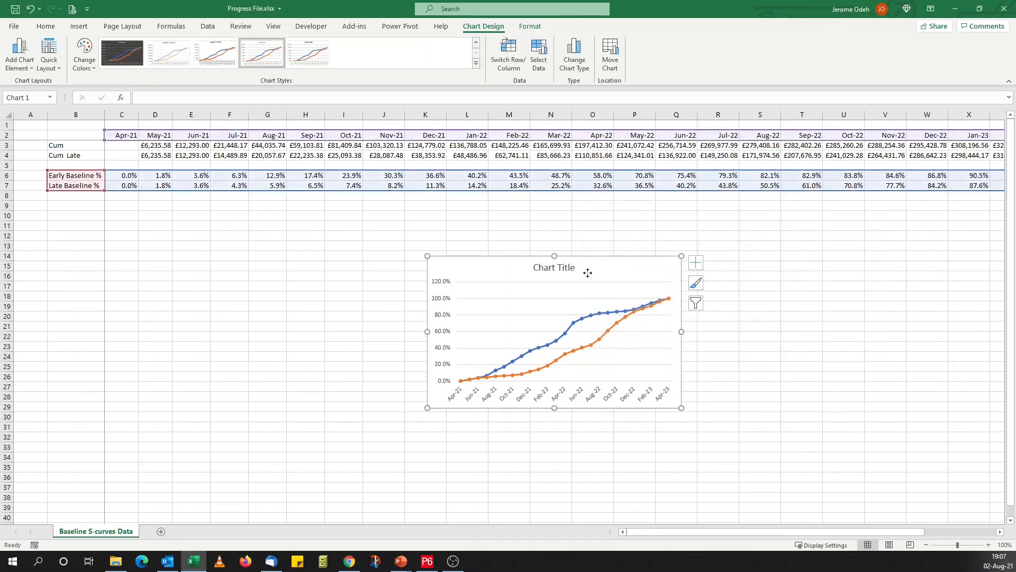
Move the chart to a new sheet named Chart1 and place that sheet after Baseline S-curves Data.
{"action": "left_click", "coordinate": [610, 53]}
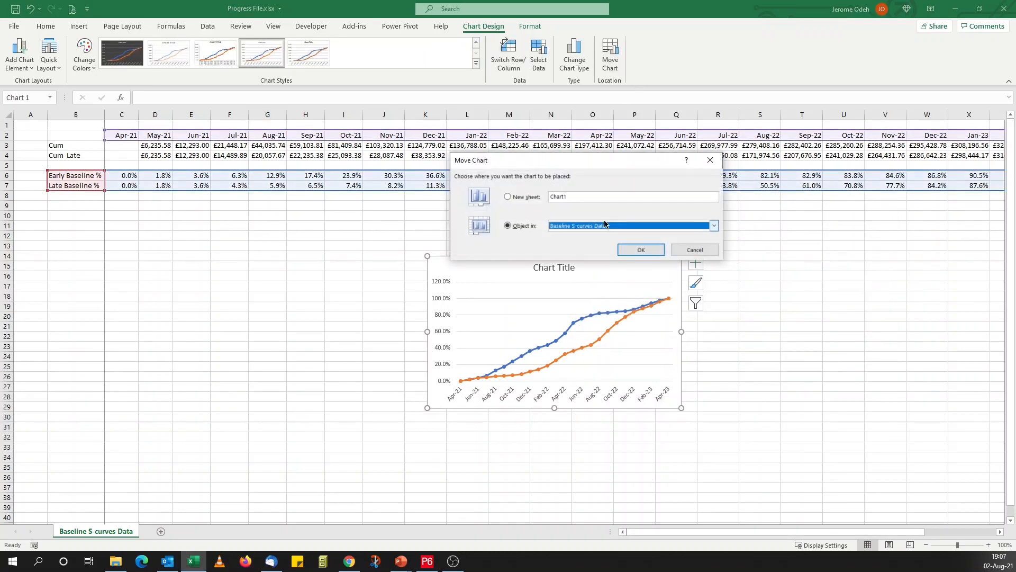
{"action": "left_click", "coordinate": [530, 197]}
{"action": "left_click", "coordinate": [634, 250]}
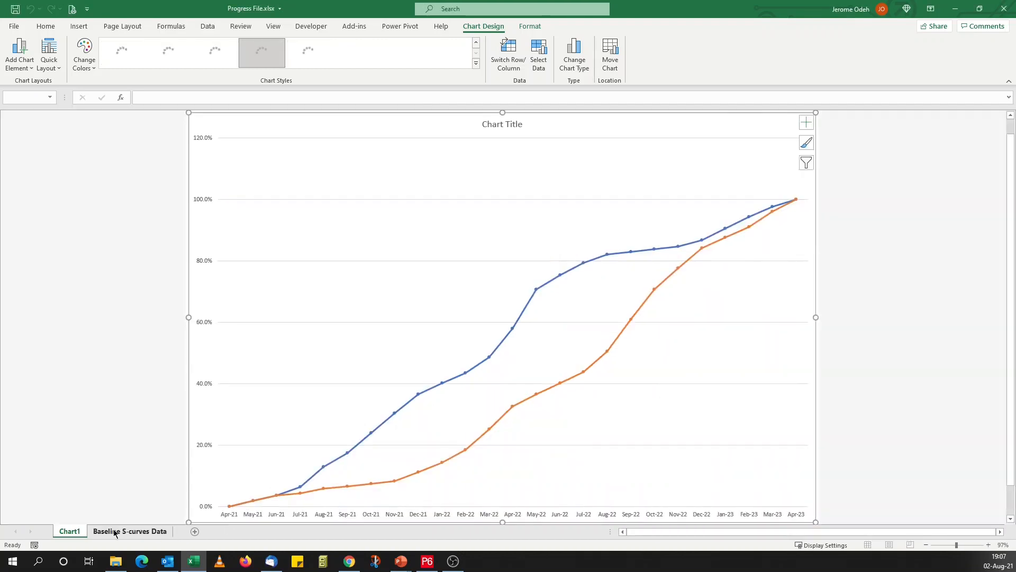
{"action": "left_click_drag", "start_coordinate": [156, 524], "coordinate": [179, 532]}
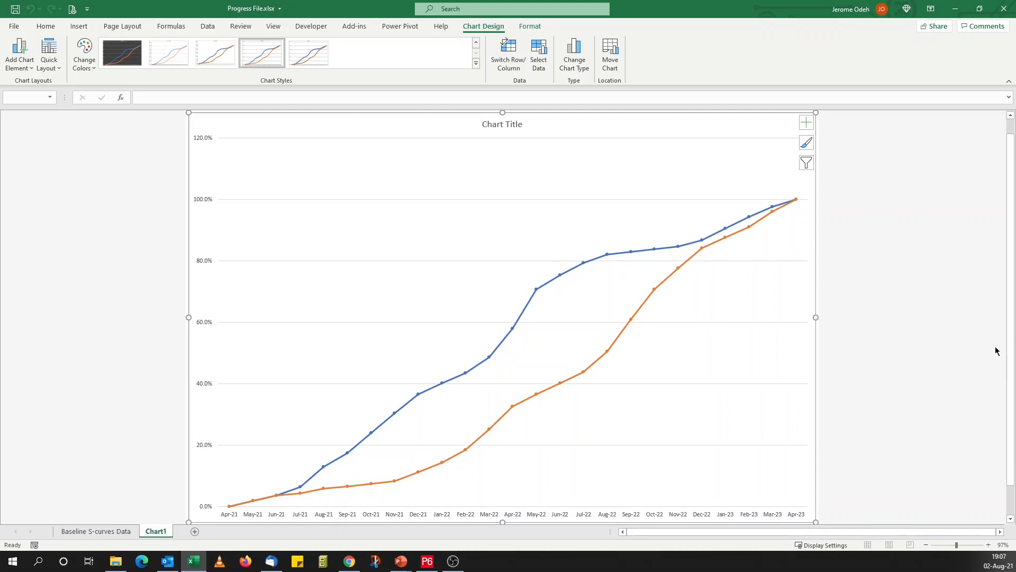
Add a data table with legend keys beneath the S-curve chart.
{"action": "scroll", "coordinate": [993, 346], "scroll_direction": "down", "scroll_amount": 1}
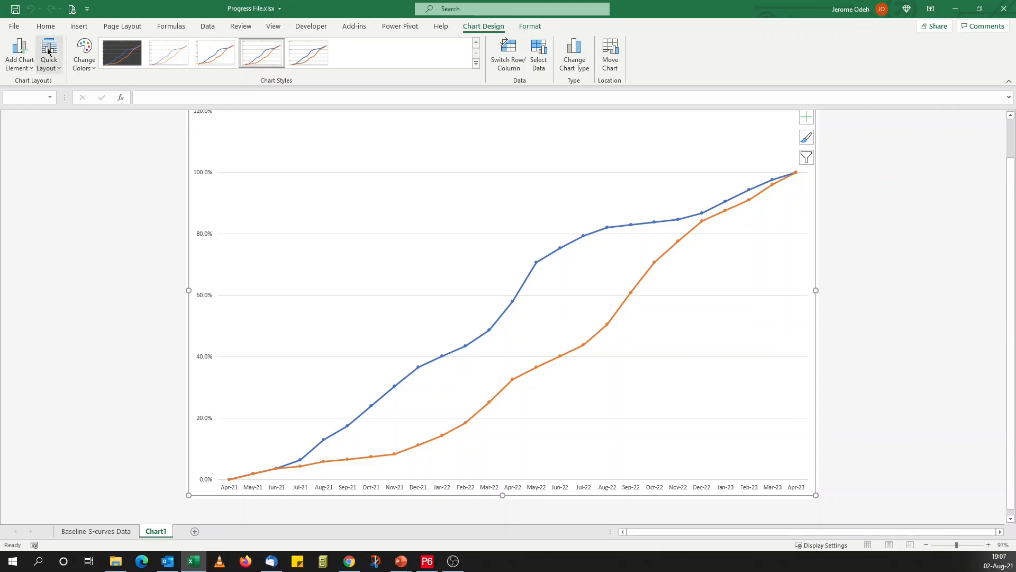
{"action": "left_click", "coordinate": [31, 69]}
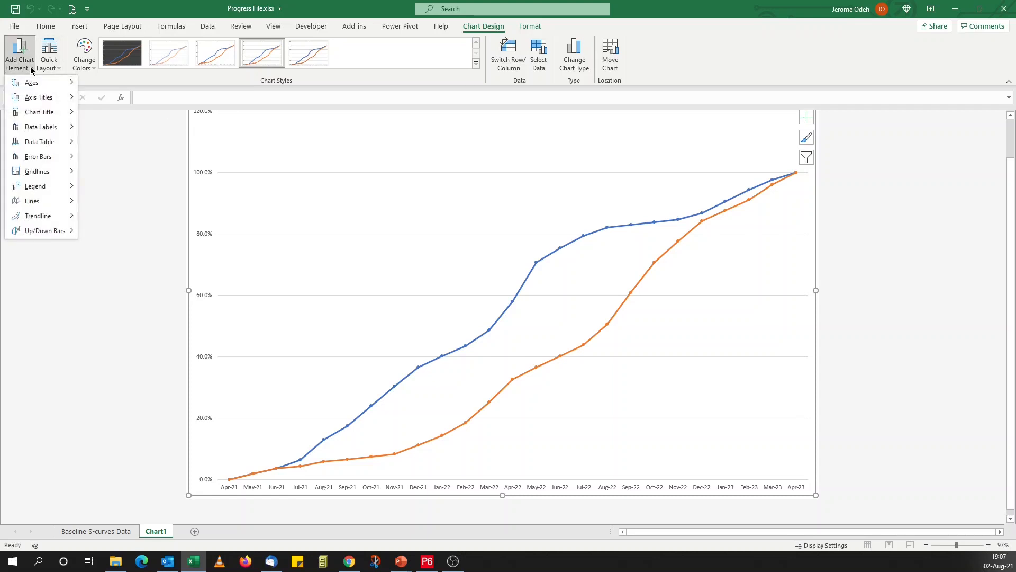
{"action": "mouse_move", "coordinate": [56, 144]}
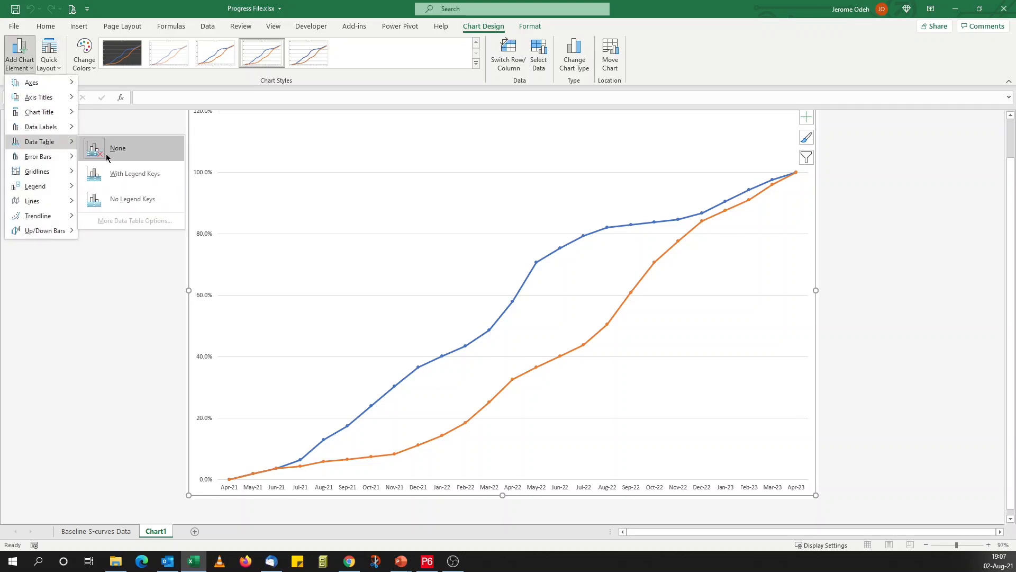
{"action": "left_click", "coordinate": [127, 176]}
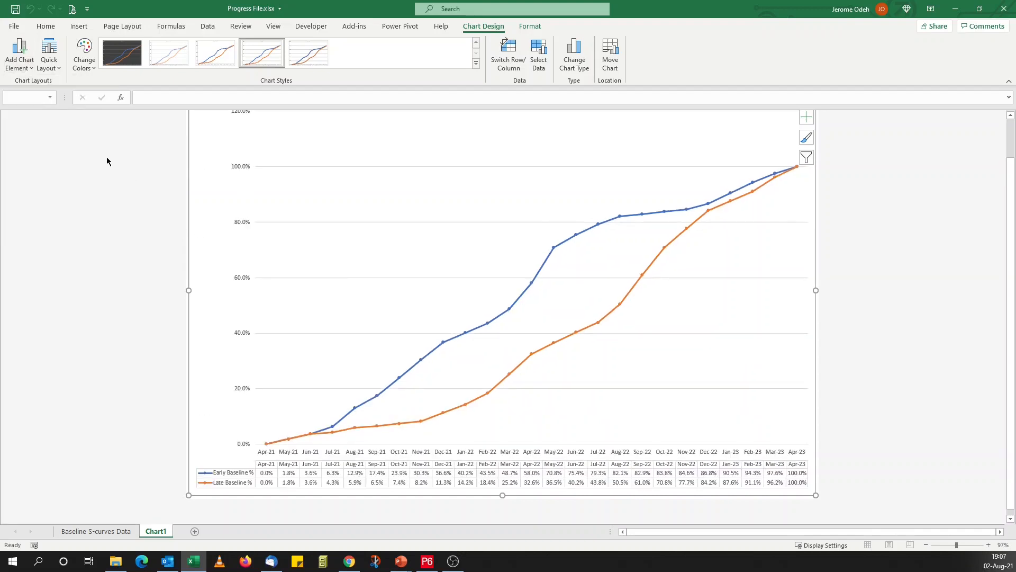
Set the chart's vertical axis maximum to 1.0 and its major unit to 0.1.
{"action": "scroll", "coordinate": [884, 288], "scroll_direction": "up", "scroll_amount": 3}
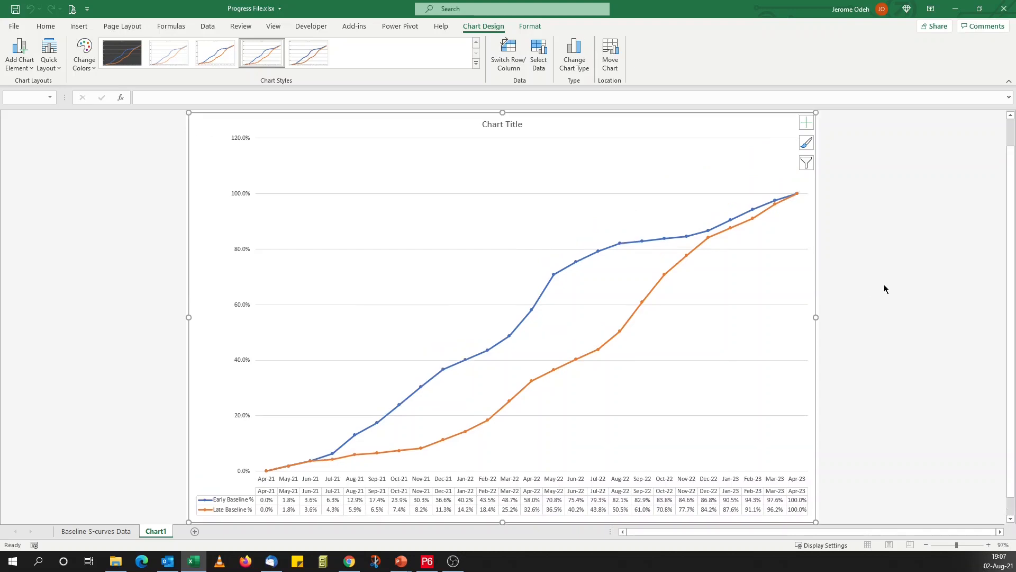
{"action": "right_click", "coordinate": [235, 267]}
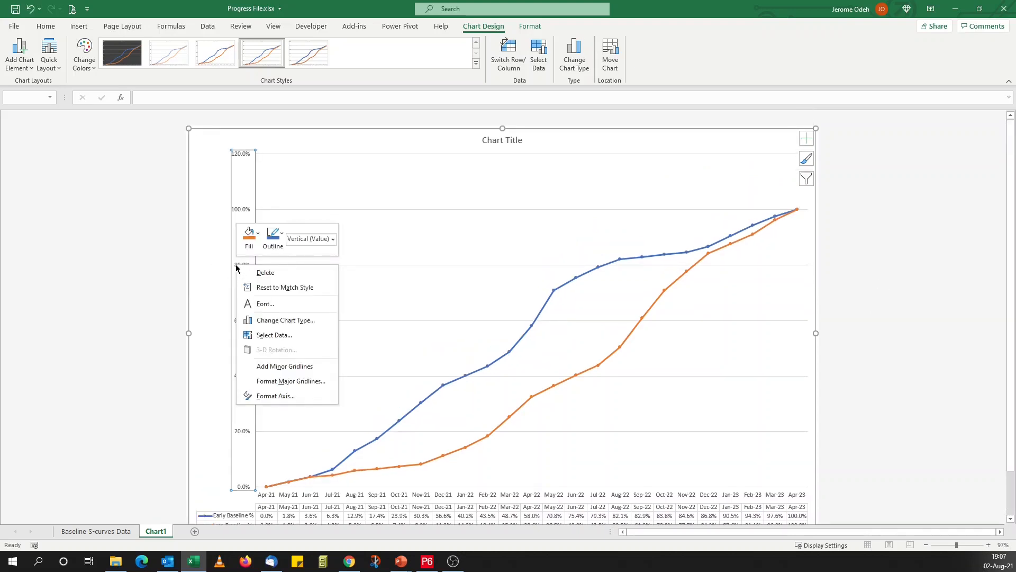
{"action": "left_click", "coordinate": [279, 396]}
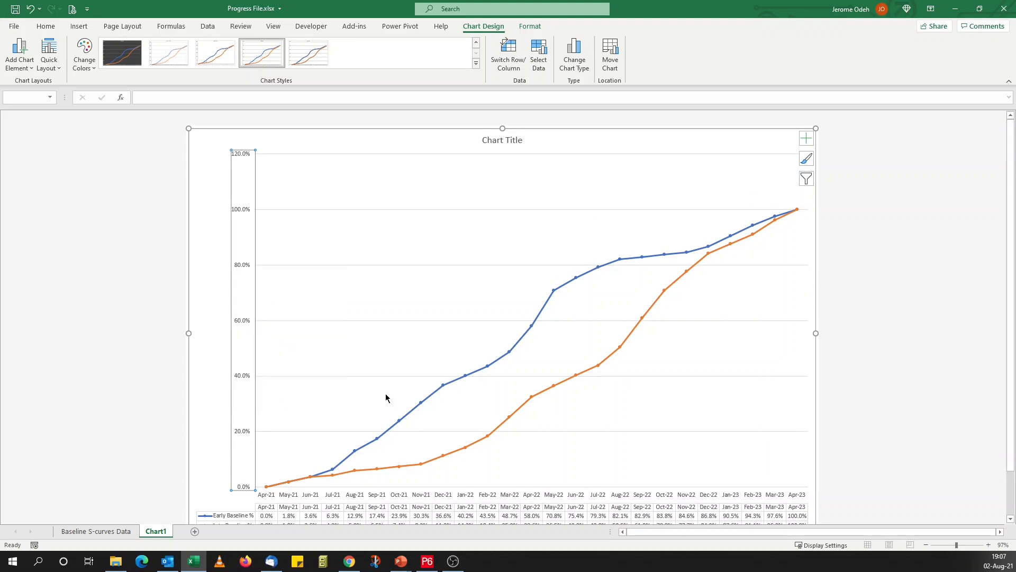
{"action": "left_click", "coordinate": [945, 222]}
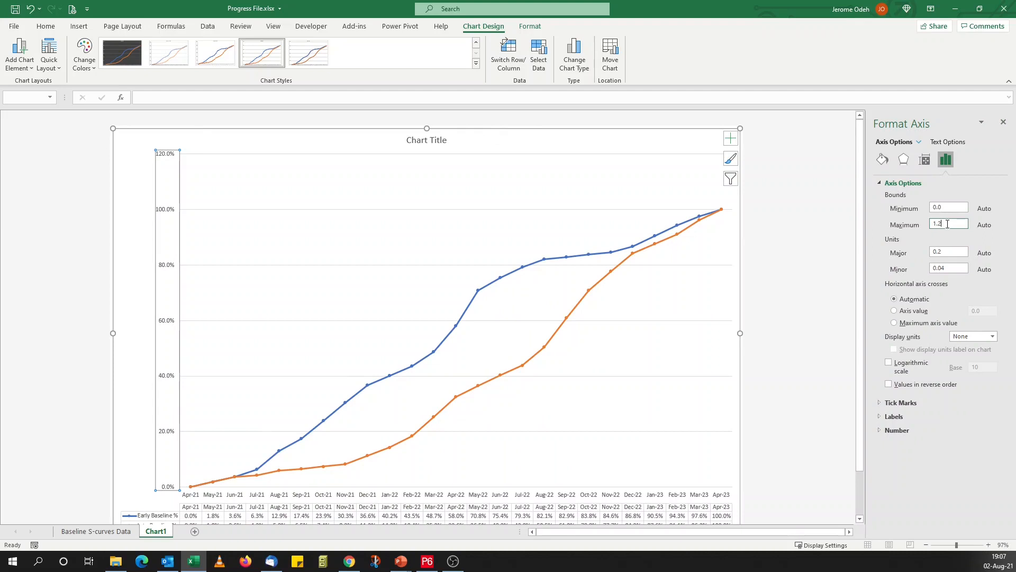
{"action": "key", "text": "BackSpace"}
{"action": "left_click", "coordinate": [948, 254]}
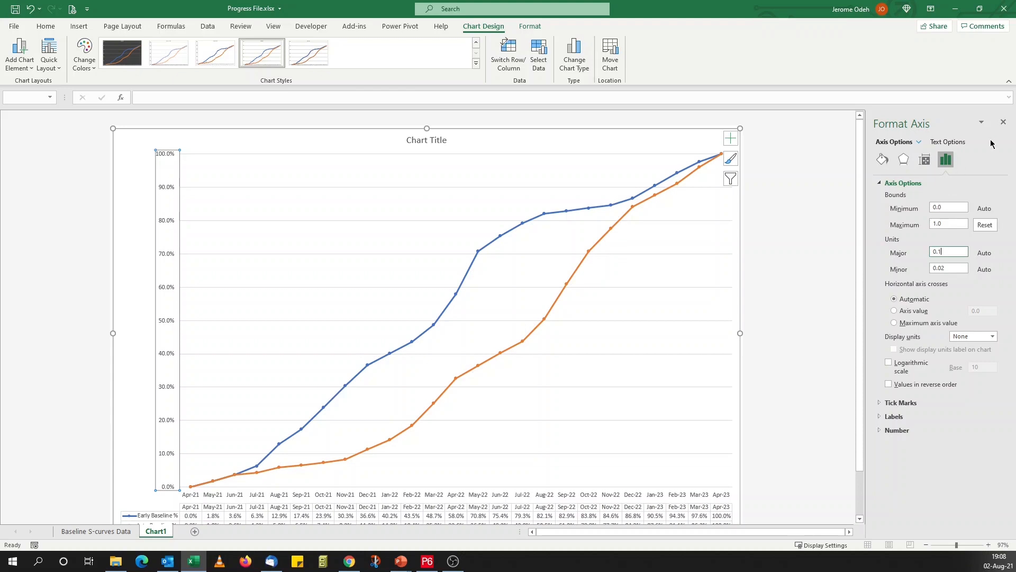
Set the label position of the chart's horizontal month axis to None, keeping only the data table's months.
{"action": "scroll", "coordinate": [475, 455], "scroll_direction": "down", "scroll_amount": 1}
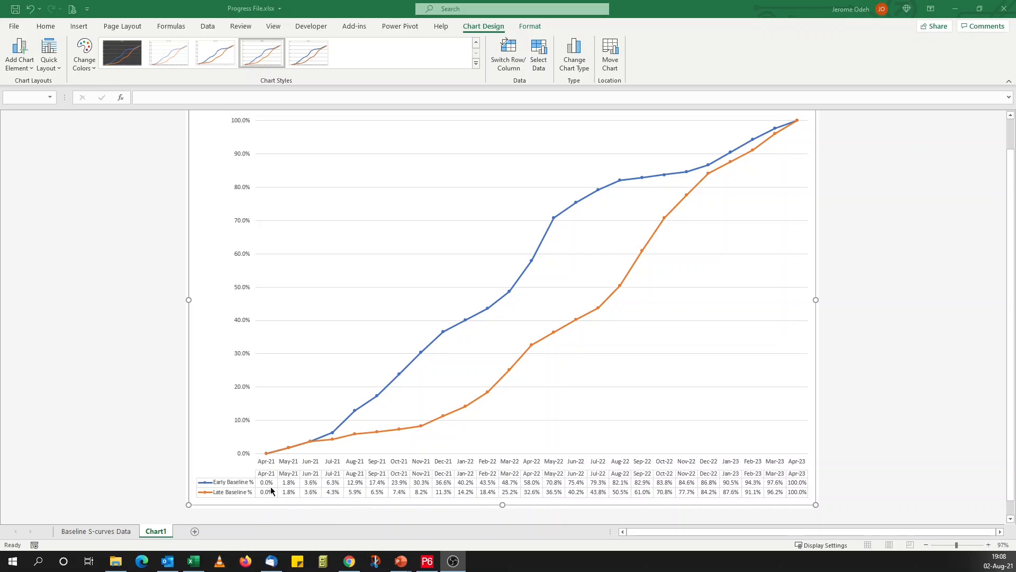
{"action": "left_click", "coordinate": [440, 466]}
{"action": "right_click", "coordinate": [440, 466]}
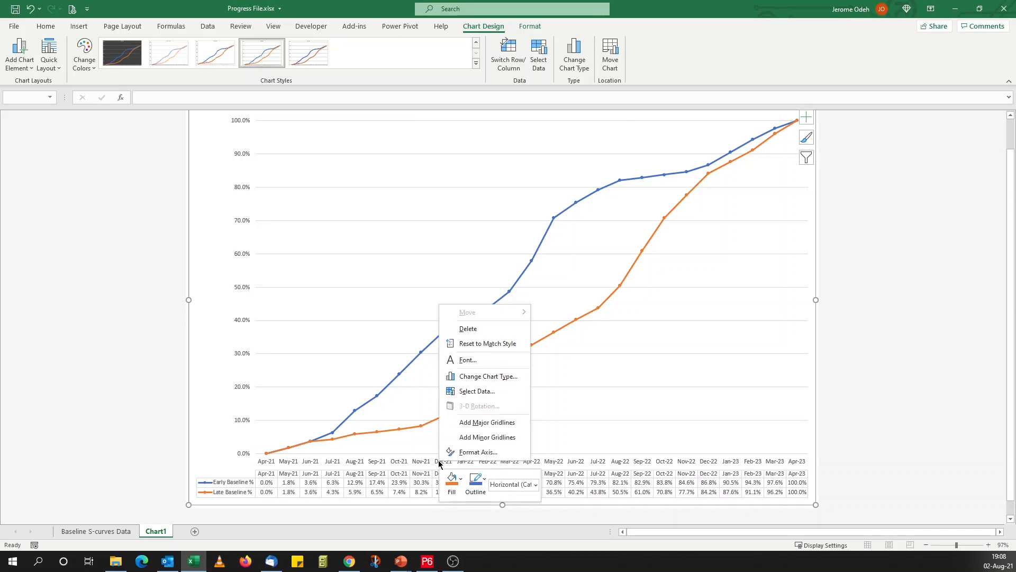
{"action": "left_click", "coordinate": [476, 452]}
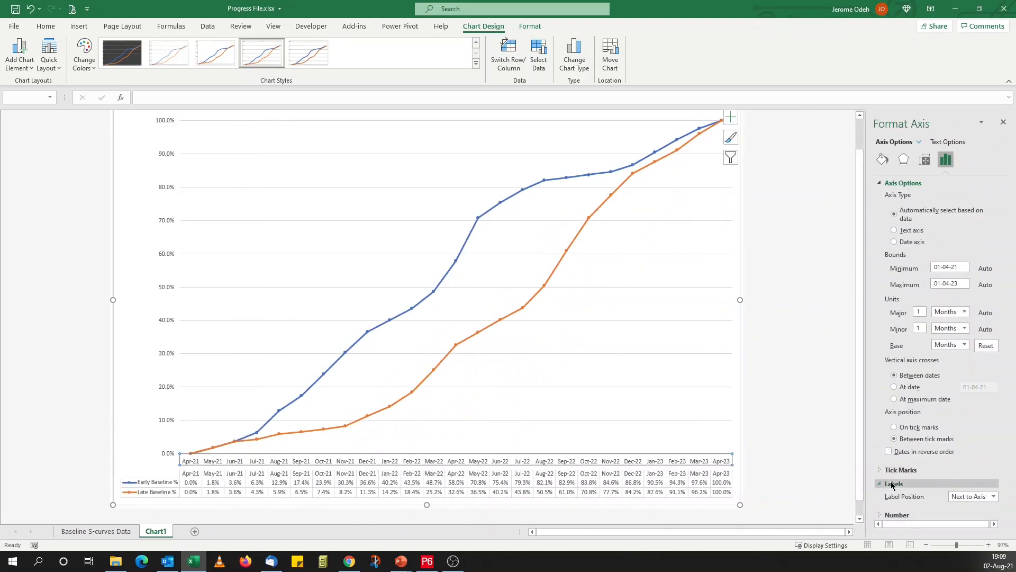
{"action": "left_click", "coordinate": [961, 496]}
{"action": "left_click", "coordinate": [967, 538]}
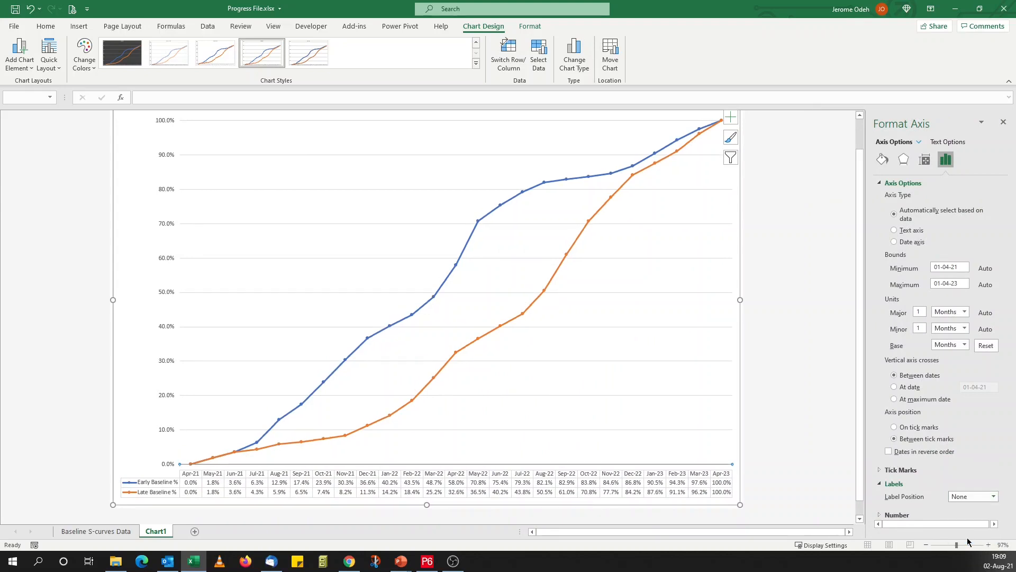
Fill the chart's plot area with a solid light blue theme colour and close the formatting options.
{"action": "right_click", "coordinate": [645, 391]}
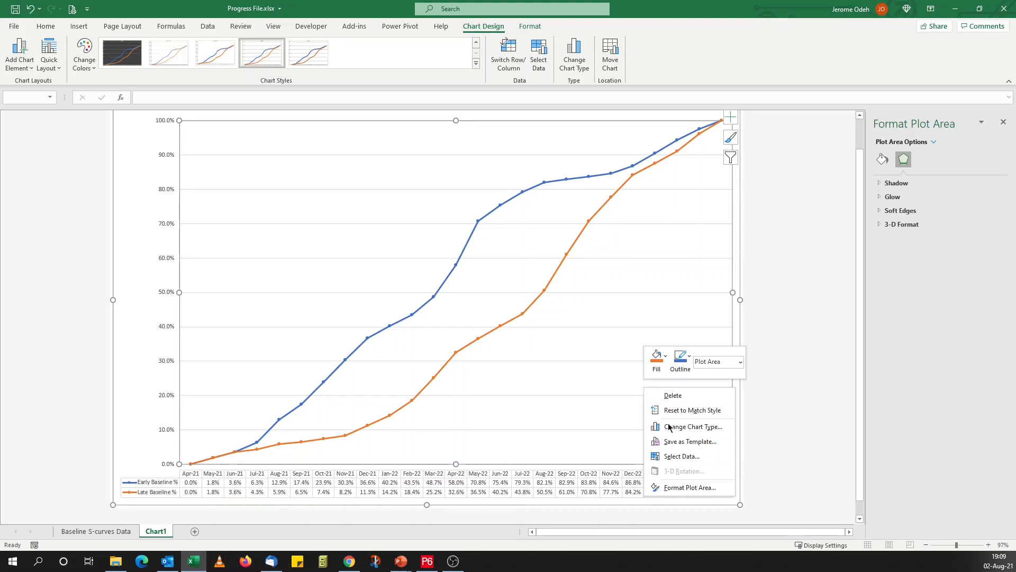
{"action": "left_click", "coordinate": [689, 488]}
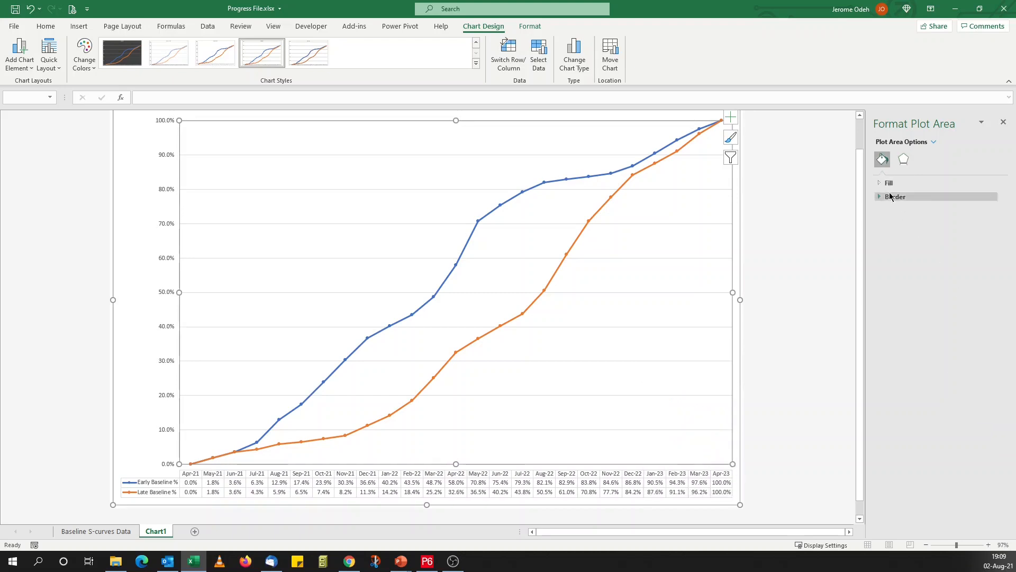
{"action": "left_click", "coordinate": [888, 183]}
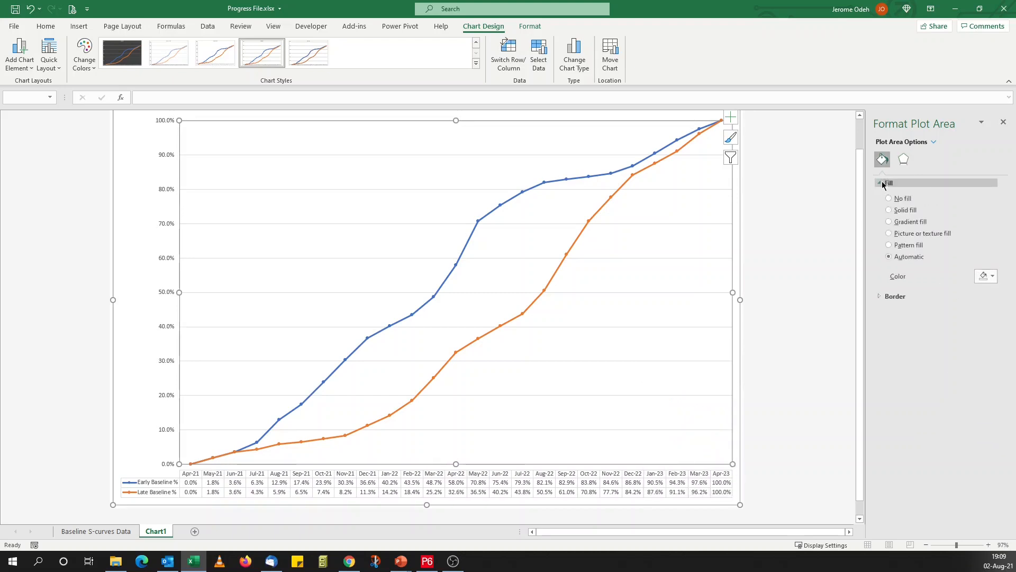
{"action": "left_click", "coordinate": [992, 277]}
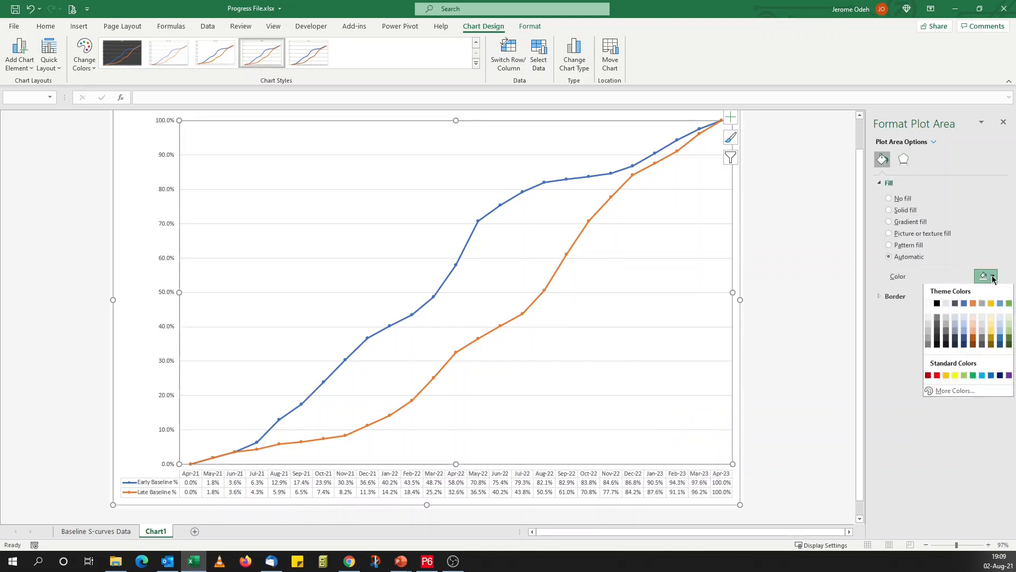
{"action": "left_click", "coordinate": [955, 318]}
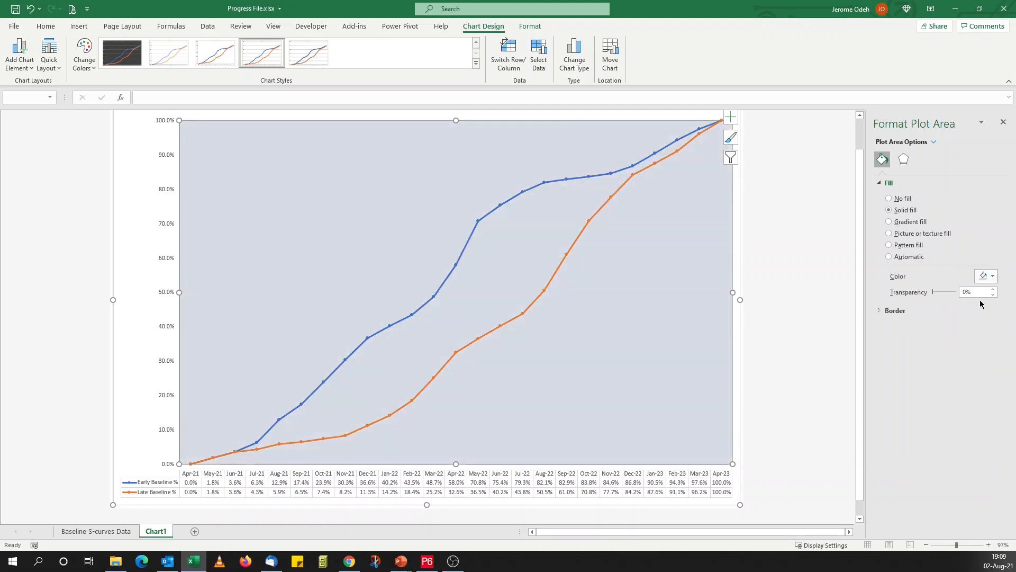
{"action": "left_click", "coordinate": [984, 275]}
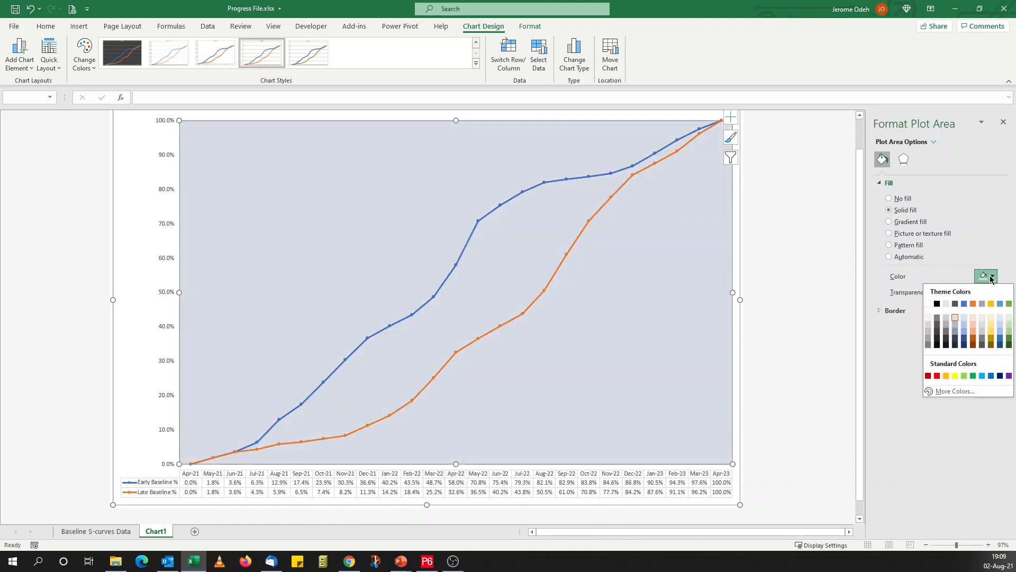
{"action": "left_click", "coordinate": [964, 317]}
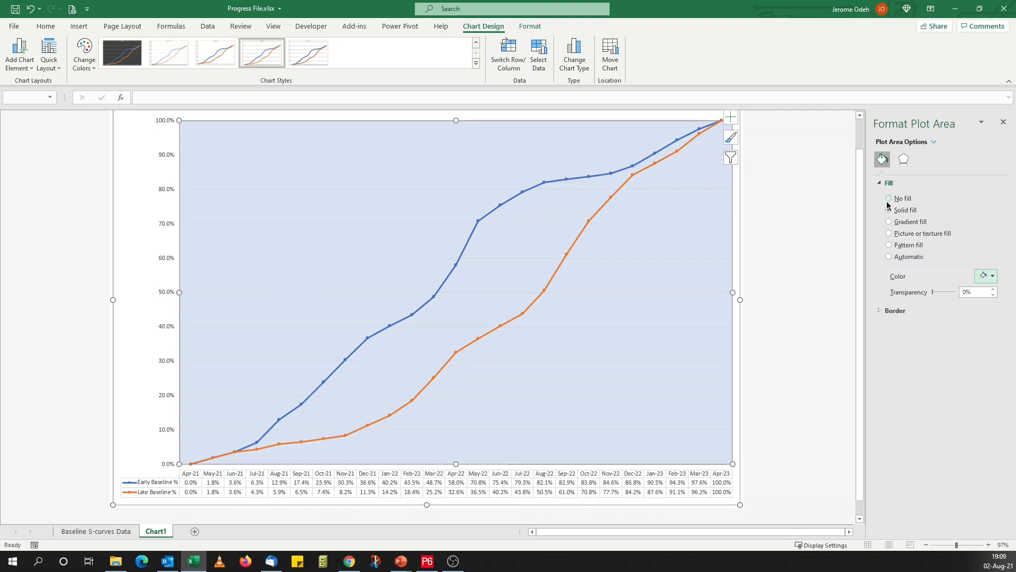
{"action": "left_click", "coordinate": [1005, 124]}
Replace the chart title text with "Nesbid Building Expansion Progress".
{"action": "left_click", "coordinate": [509, 144]}
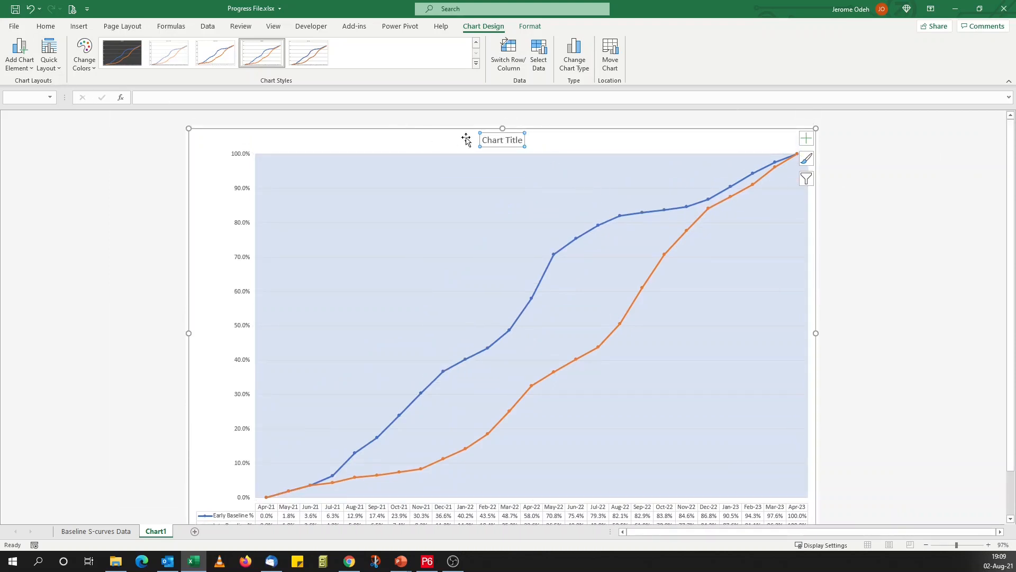
{"action": "left_click_drag", "start_coordinate": [483, 140], "coordinate": [518, 144]}
{"action": "type", "text": "Pr"}
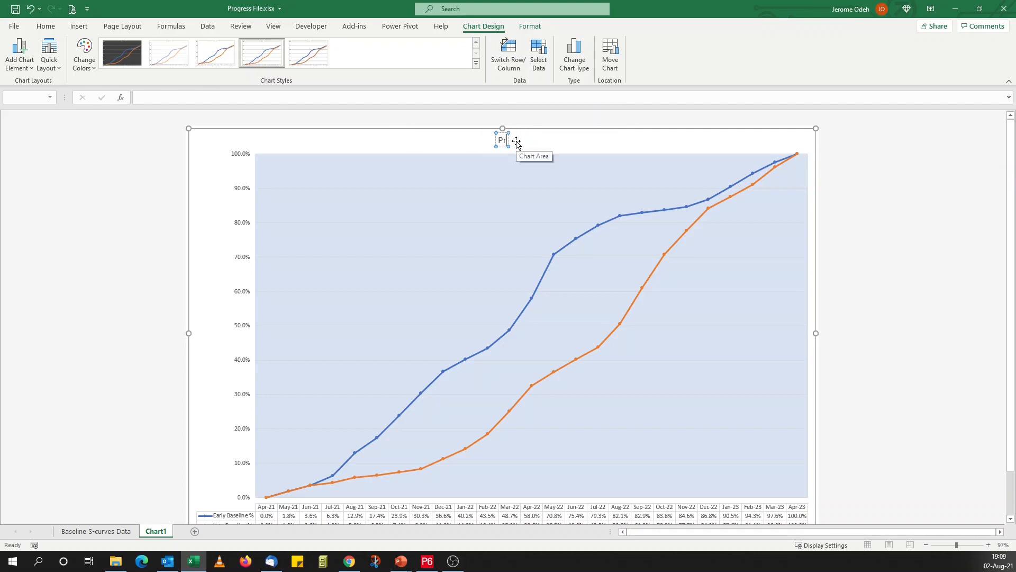
{"action": "key", "text": "BackSpace"}
{"action": "key", "text": "BackSpace"}
{"action": "type", "text": "Nesbid"}
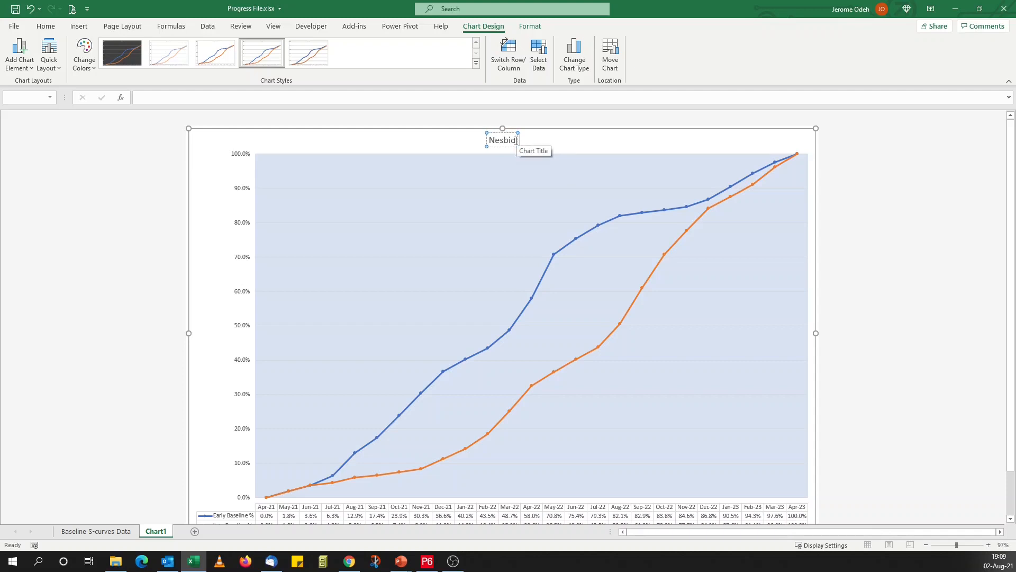
{"action": "type", "text": "  Building Expansi"}
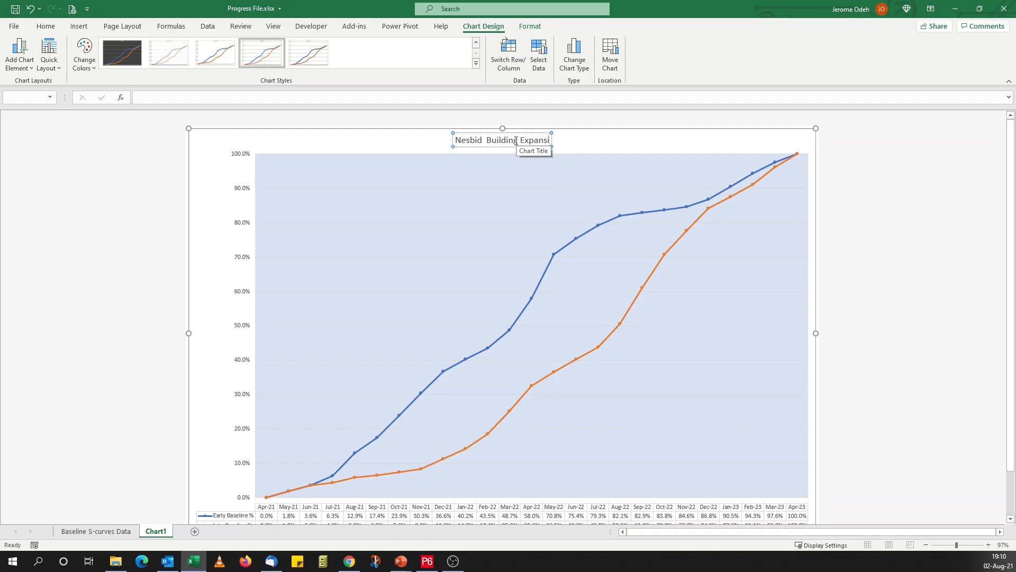
{"action": "type", "text": "on Progress"}
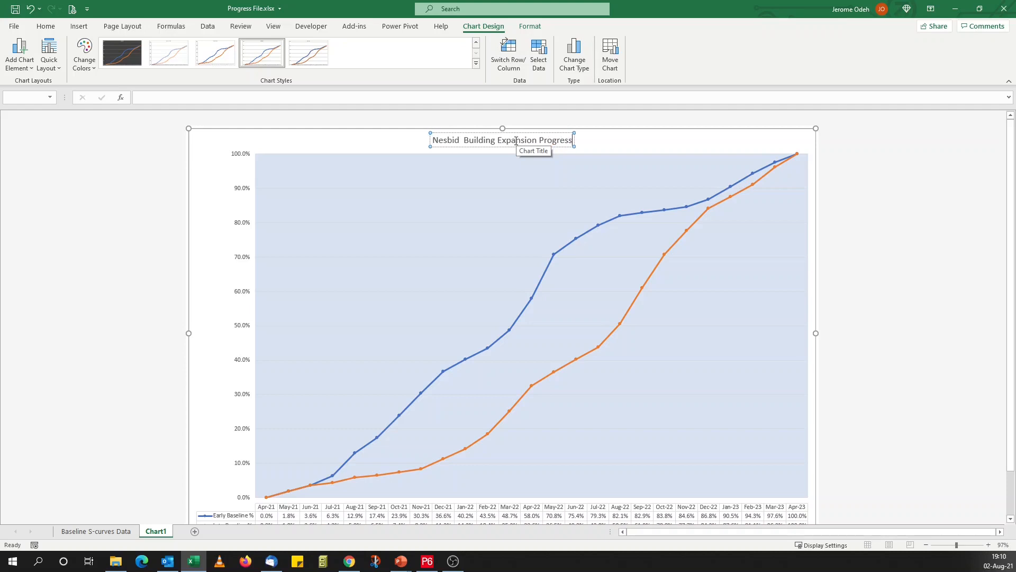
Make the chart title bold and close the title formatting options.
{"action": "double_click", "coordinate": [509, 135]}
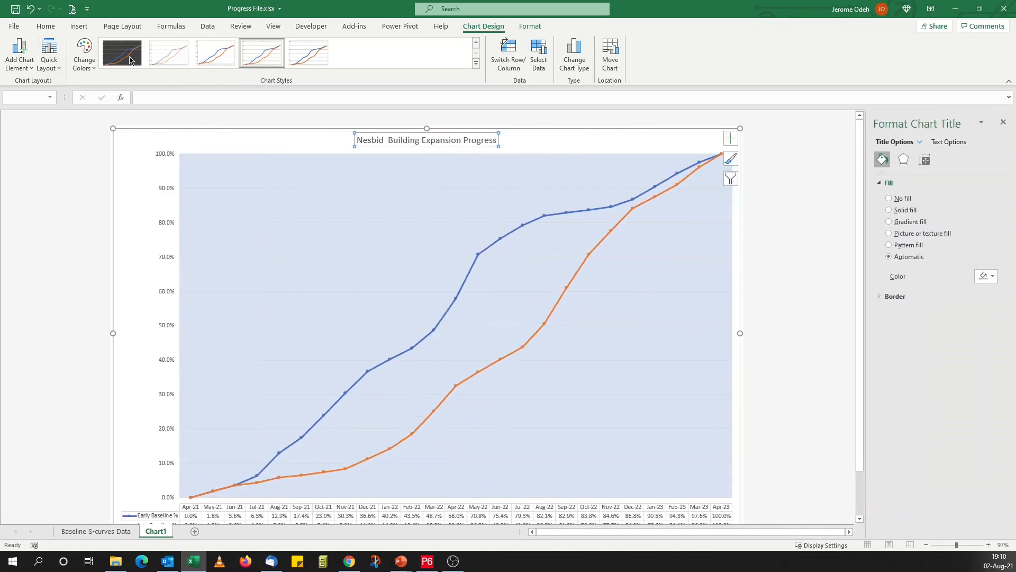
{"action": "left_click", "coordinate": [45, 26]}
{"action": "left_click", "coordinate": [97, 62]}
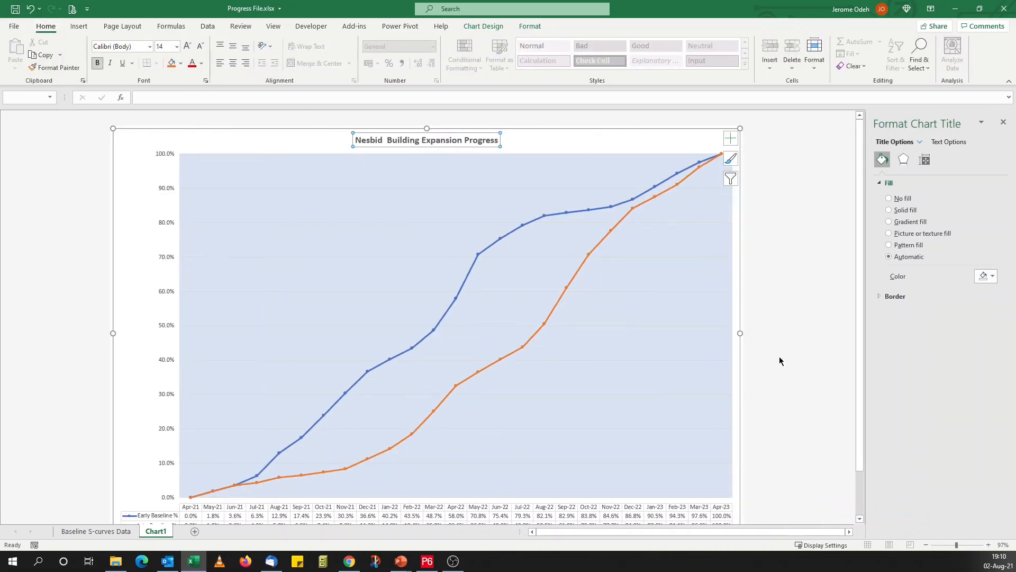
{"action": "scroll", "coordinate": [808, 362], "scroll_direction": "down", "scroll_amount": 1}
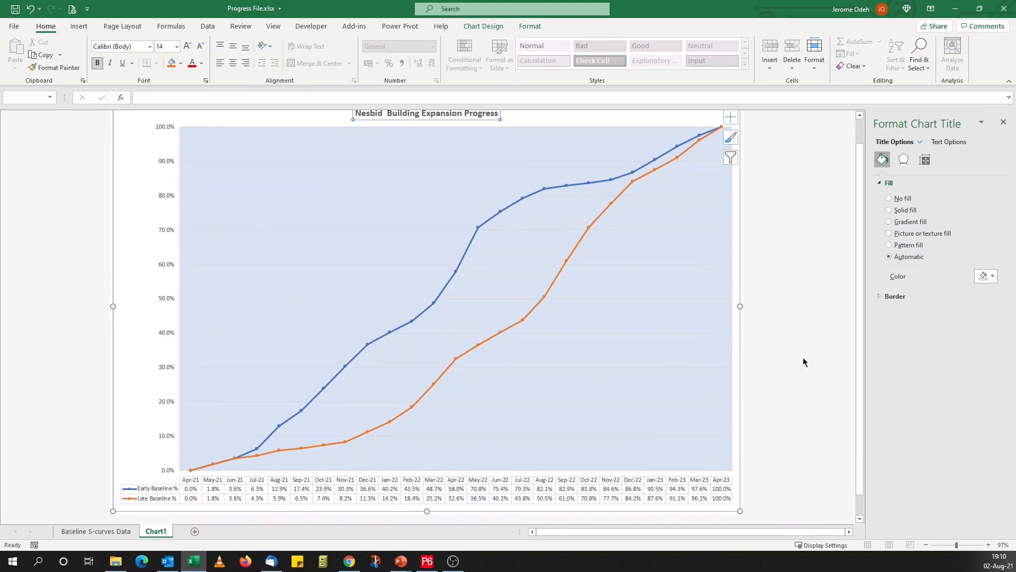
{"action": "left_click", "coordinate": [1003, 123]}
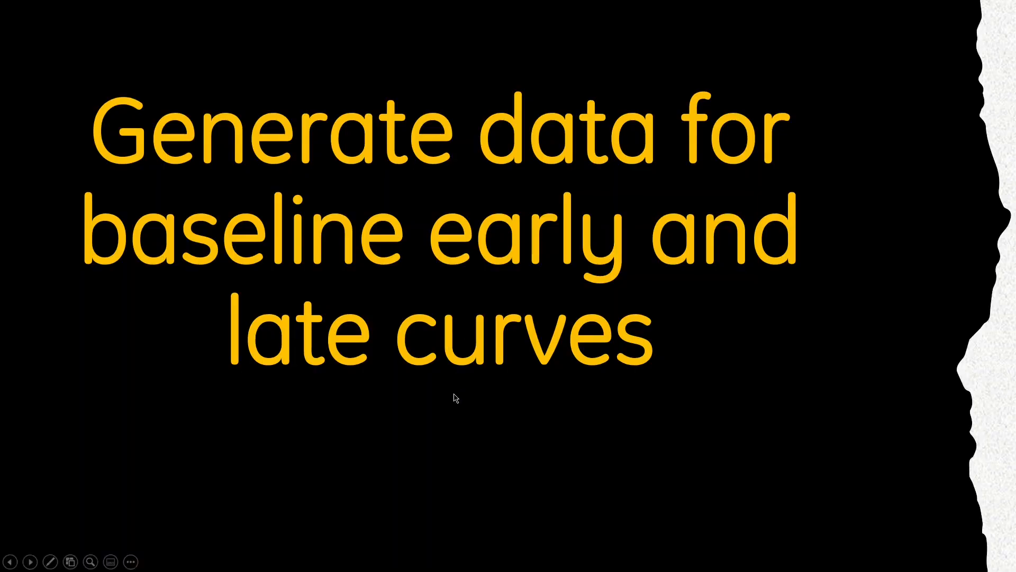
{"action": "left_click", "coordinate": [456, 398]}
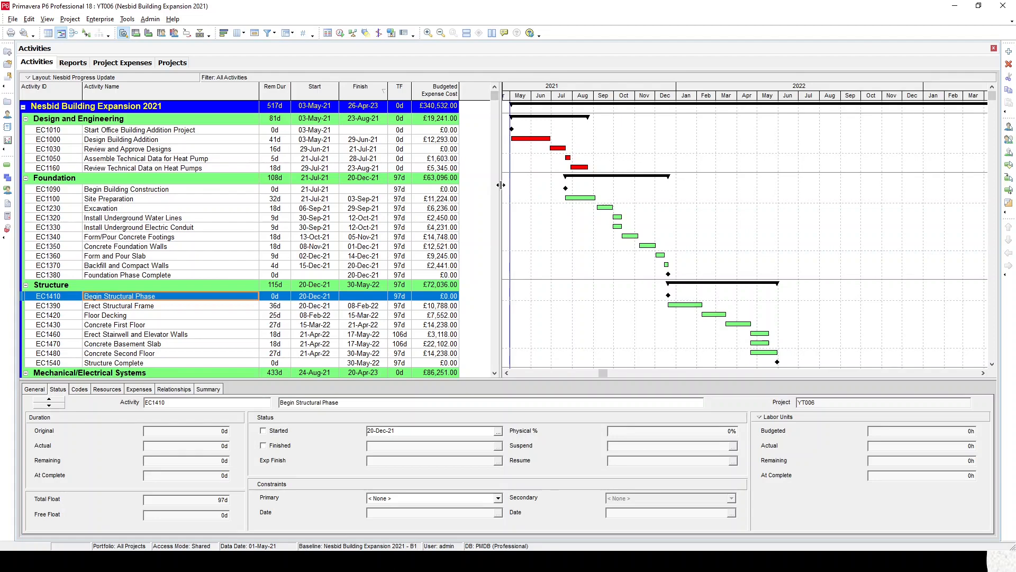
In Primavera P6, widen the activity table area and add the Performance % Complete column after Activity Name.
{"action": "left_click_drag", "start_coordinate": [501, 185], "coordinate": [587, 179]}
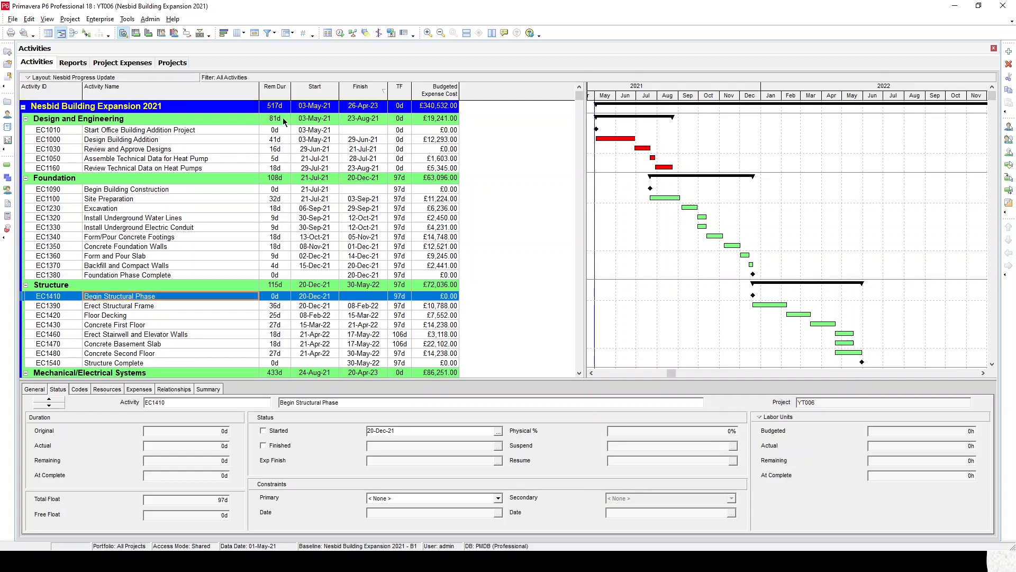
{"action": "left_click", "coordinate": [237, 35]}
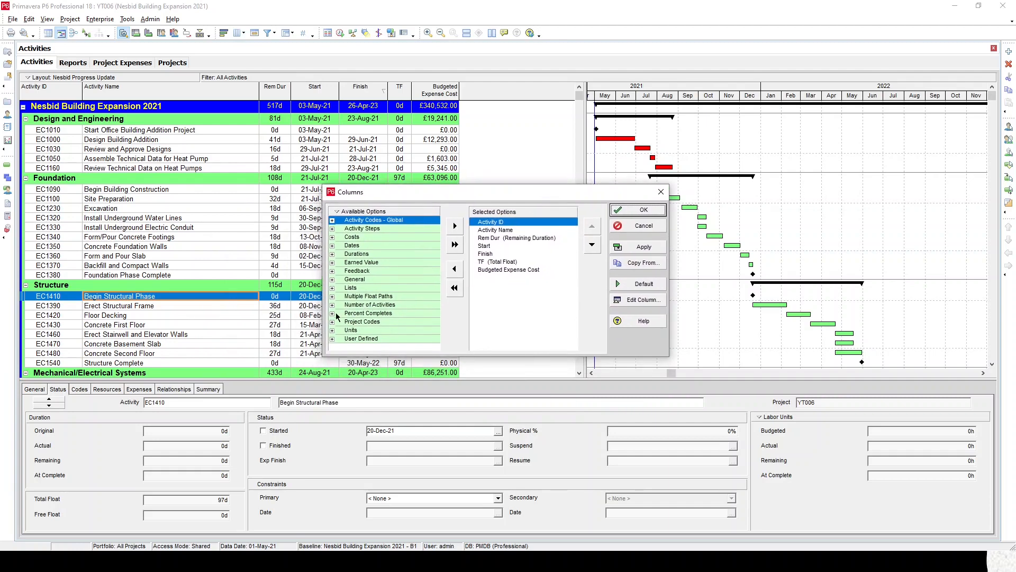
{"action": "left_click", "coordinate": [333, 314]}
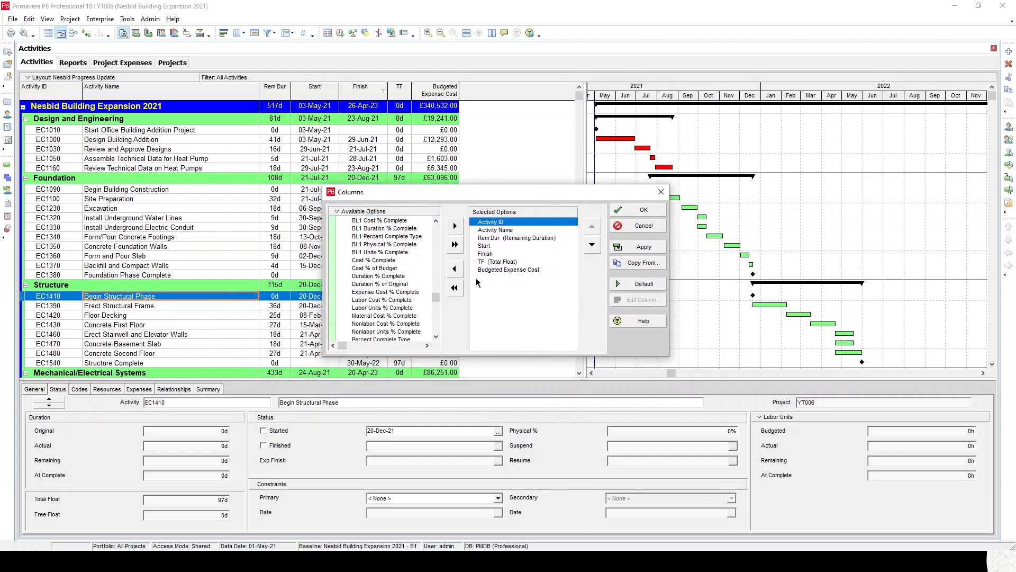
{"action": "left_click", "coordinate": [501, 231]}
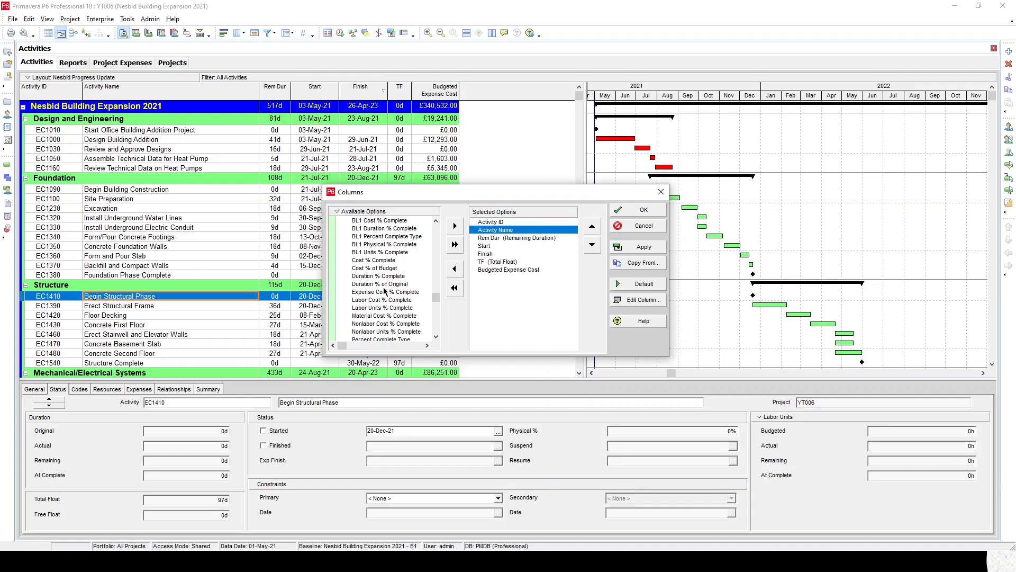
{"action": "scroll", "coordinate": [432, 333], "scroll_direction": "down", "scroll_amount": 2}
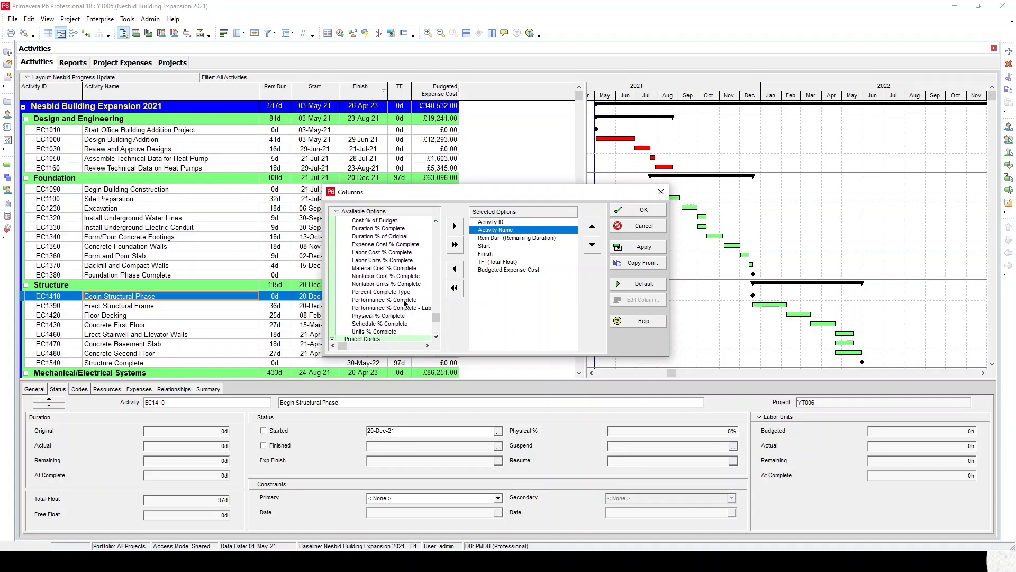
{"action": "left_click", "coordinate": [403, 300]}
{"action": "left_click", "coordinate": [403, 293]}
{"action": "left_click", "coordinate": [405, 298]}
{"action": "double_click", "coordinate": [416, 300]}
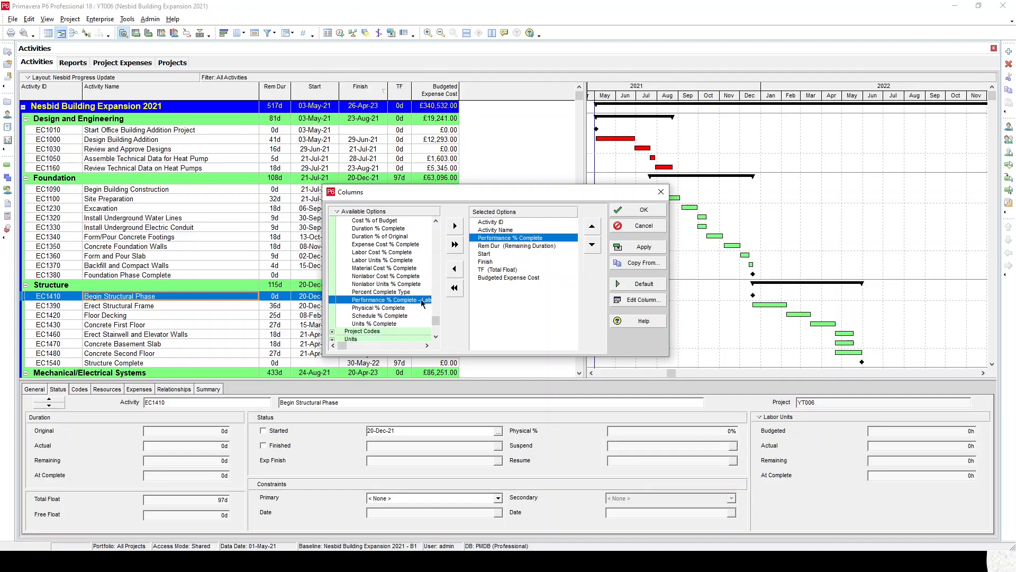
Rename the Performance % Complete column as "%".
{"action": "left_click", "coordinate": [513, 234]}
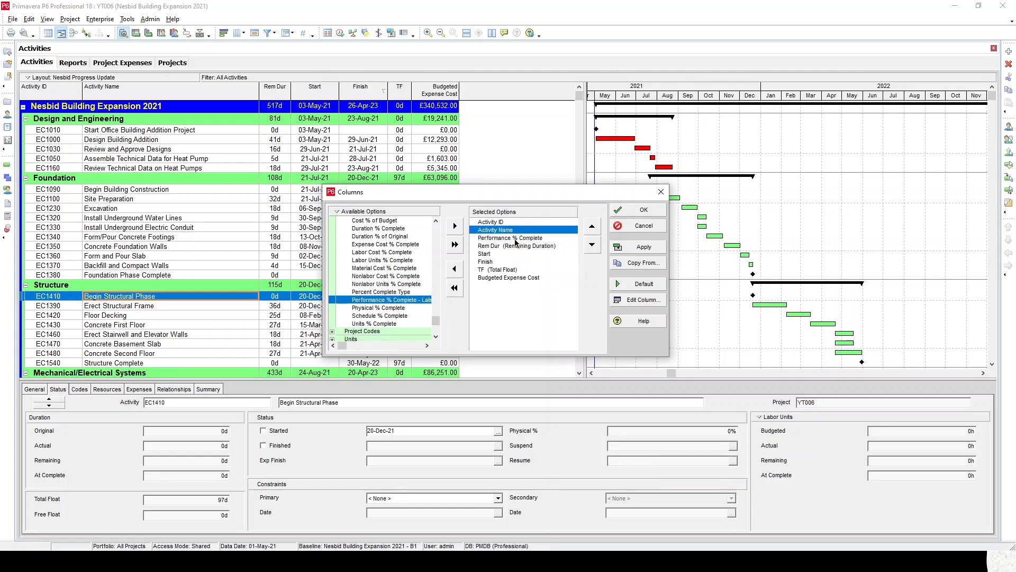
{"action": "left_click", "coordinate": [514, 238]}
{"action": "left_click", "coordinate": [642, 300]}
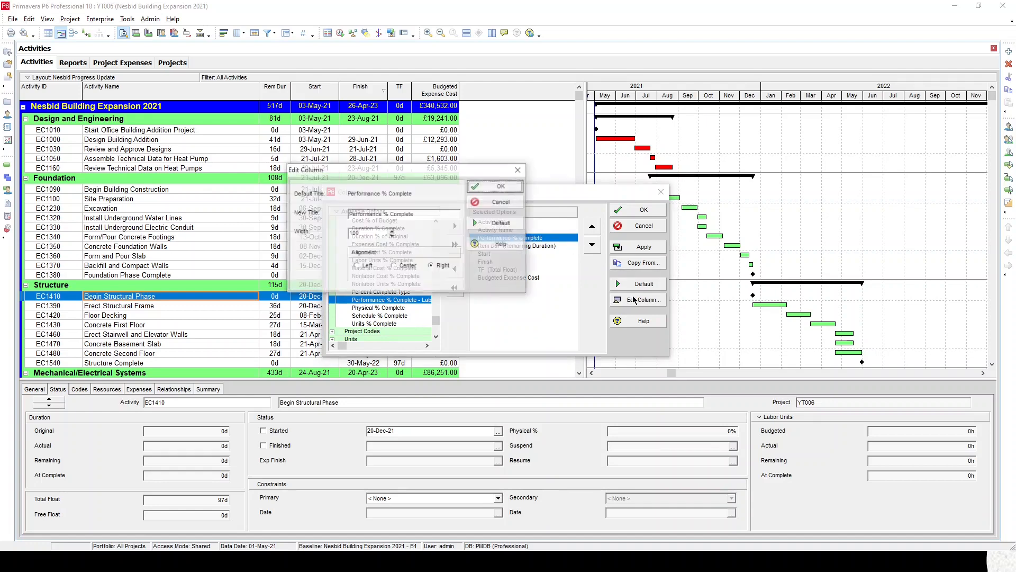
{"action": "left_click_drag", "start_coordinate": [419, 213], "coordinate": [259, 187]}
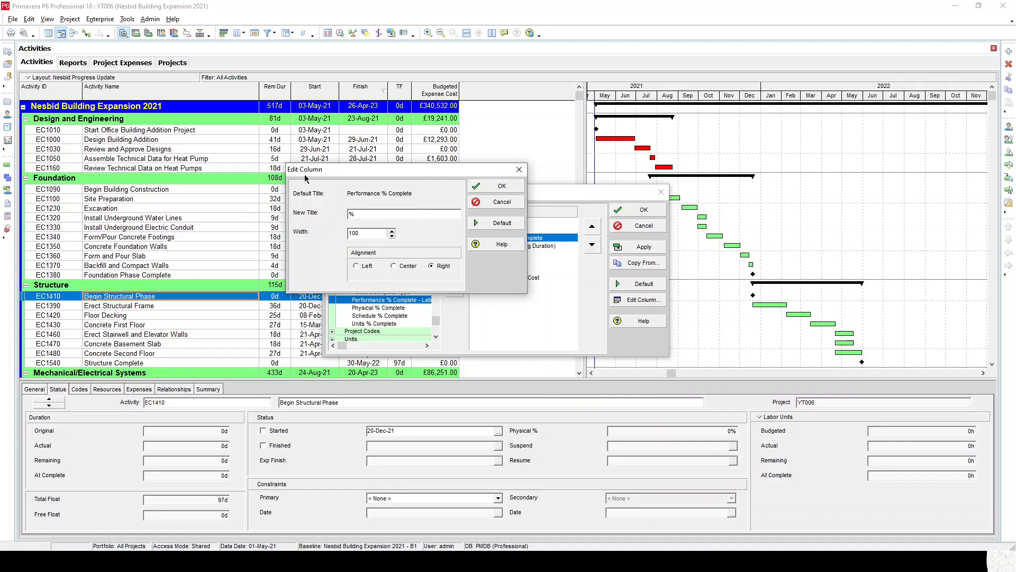
{"action": "left_click", "coordinate": [482, 186]}
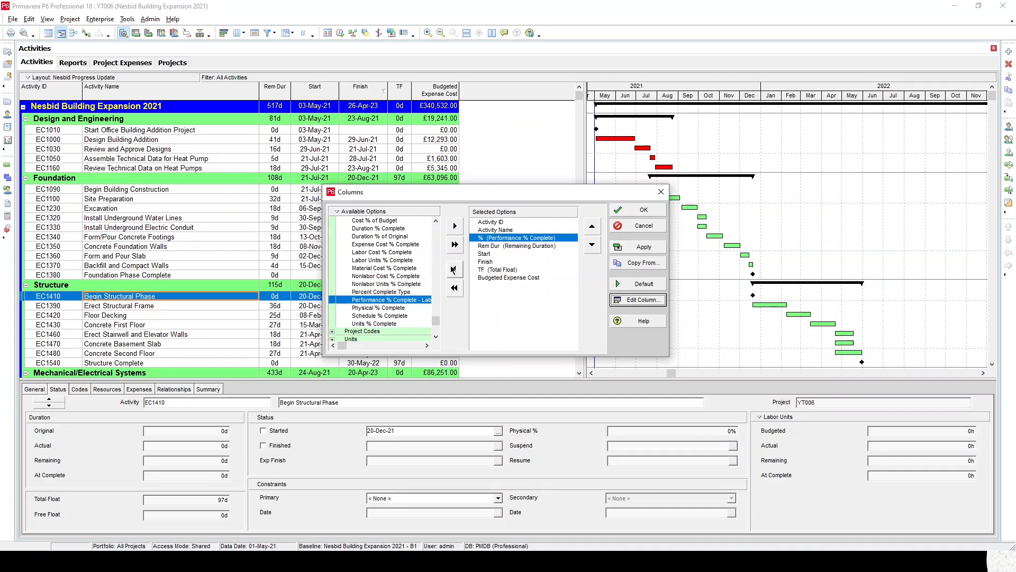
Add the Actual Expense Cost column from the Costs category and place it after Budgeted Expense Cost.
{"action": "scroll", "coordinate": [438, 225], "scroll_direction": "up", "scroll_amount": 10}
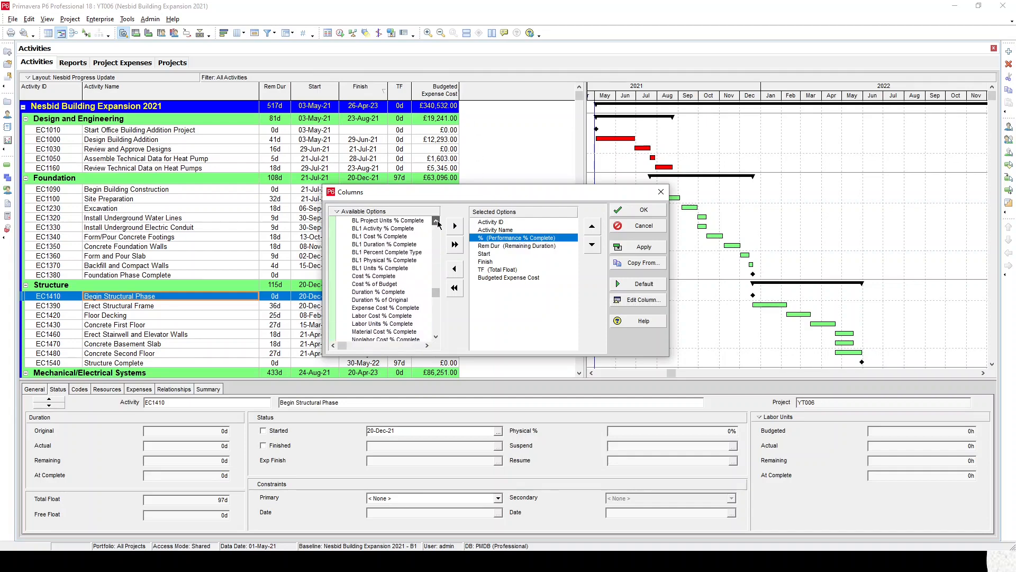
{"action": "left_click", "coordinate": [333, 271]}
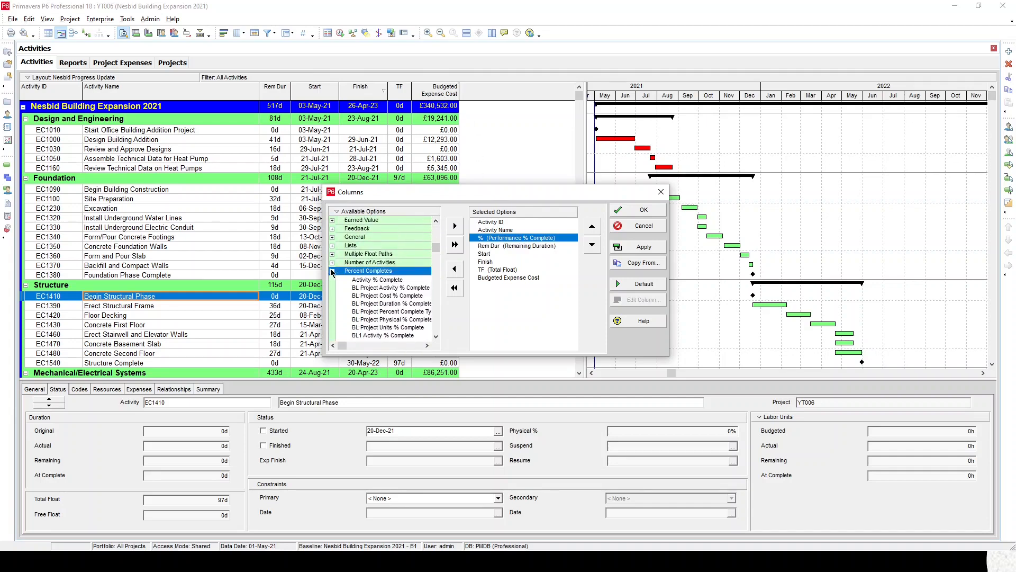
{"action": "left_click", "coordinate": [332, 272]}
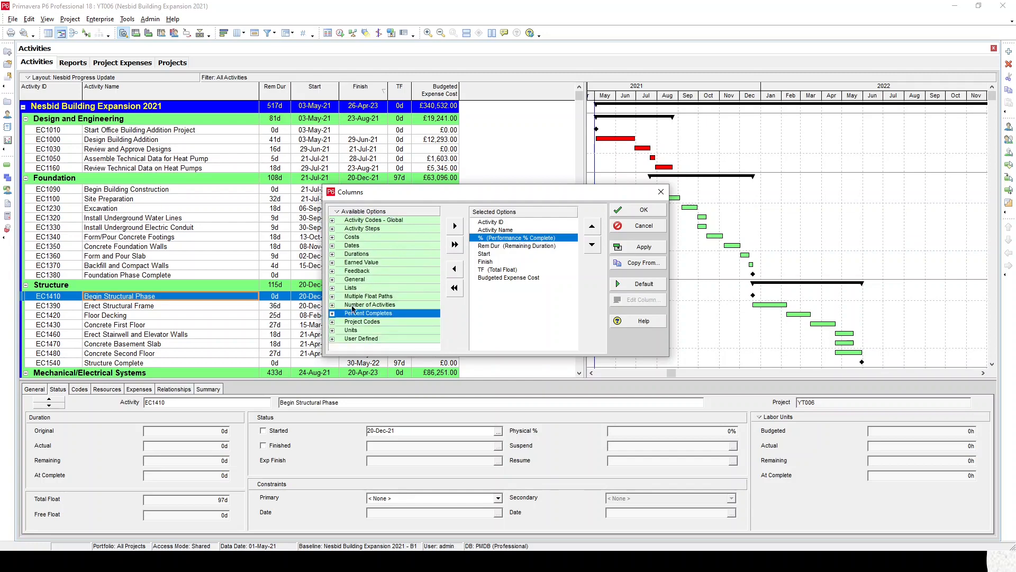
{"action": "left_click", "coordinate": [333, 237]}
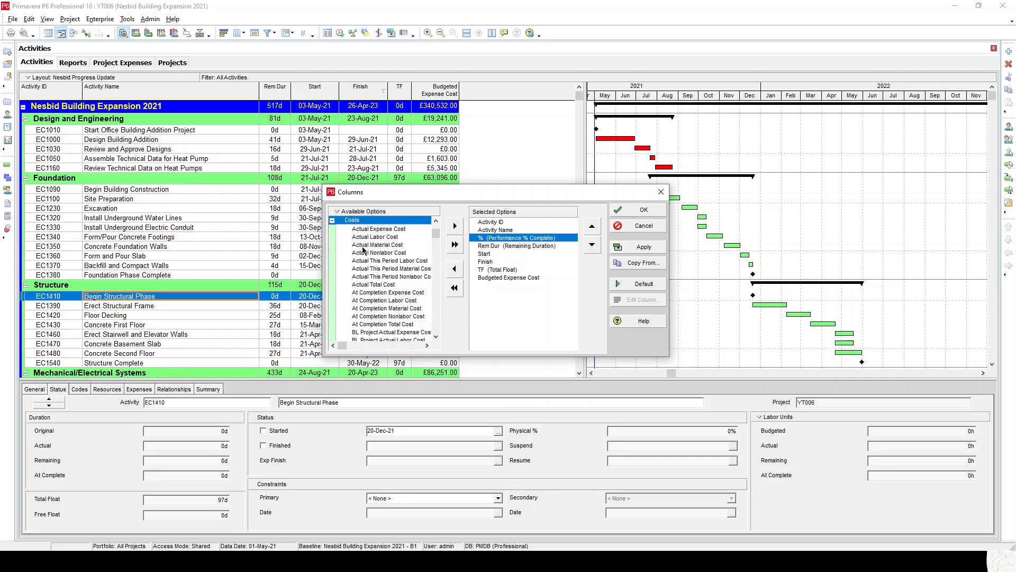
{"action": "left_click", "coordinate": [496, 270]}
{"action": "double_click", "coordinate": [400, 229]}
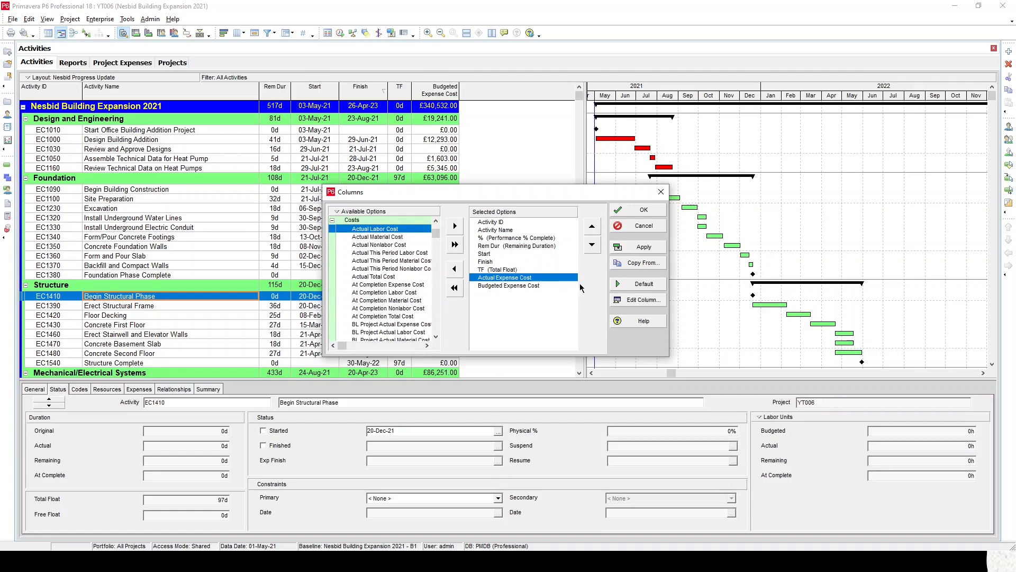
{"action": "left_click", "coordinate": [593, 245]}
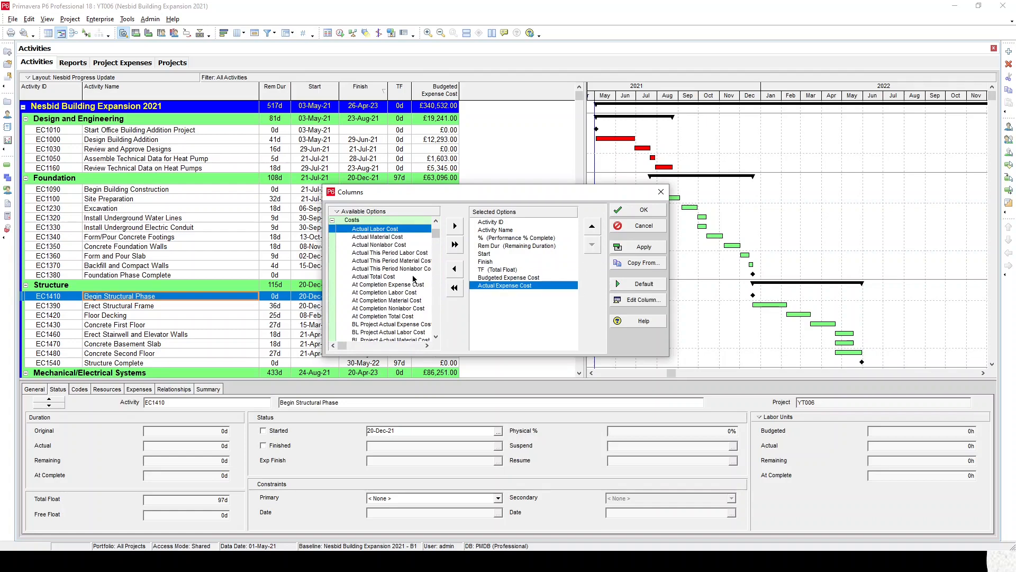
Add the Remaining Expense Cost and At Completion Expense Cost columns after Actual Expense Cost and apply the selection.
{"action": "left_click", "coordinate": [435, 336]}
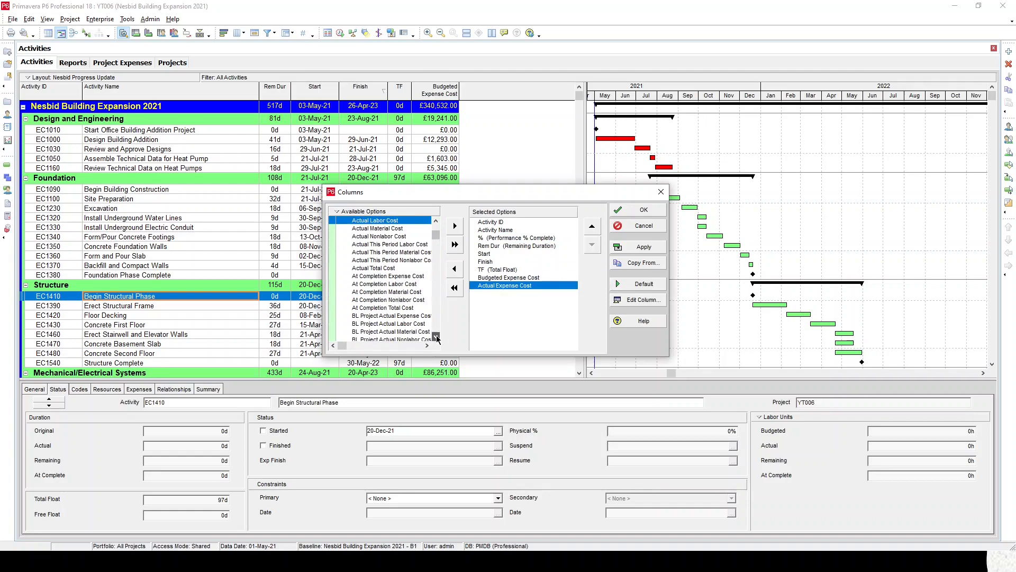
{"action": "left_click_drag", "start_coordinate": [436, 337], "coordinate": [437, 339]}
{"action": "double_click", "coordinate": [380, 308]}
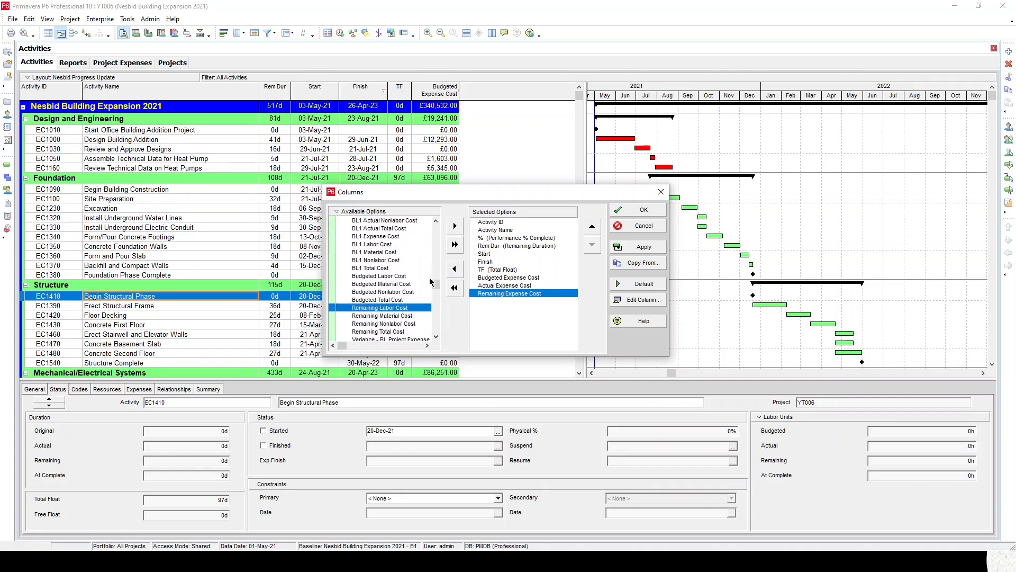
{"action": "left_click_drag", "start_coordinate": [436, 284], "coordinate": [436, 233]}
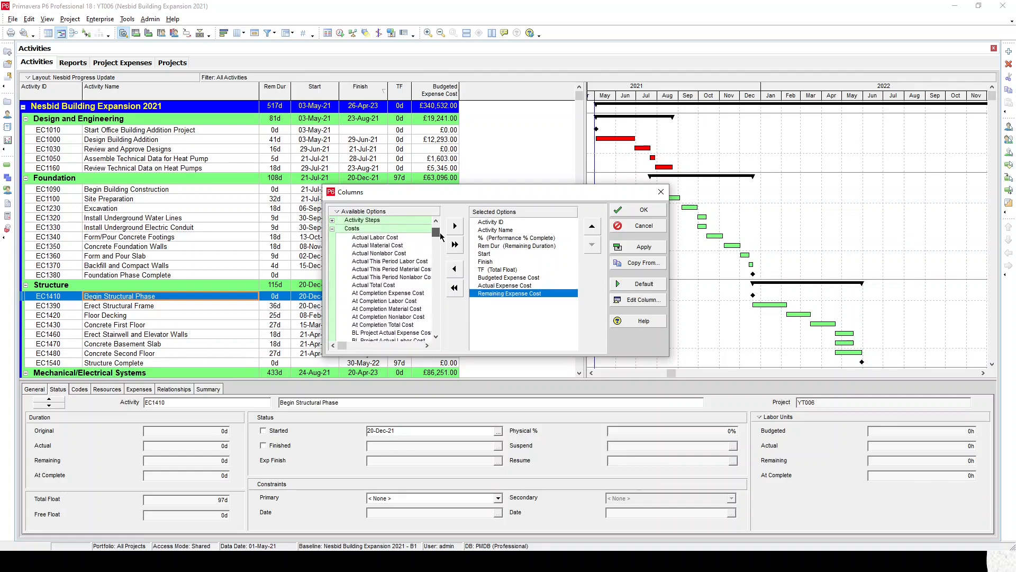
{"action": "double_click", "coordinate": [407, 292]}
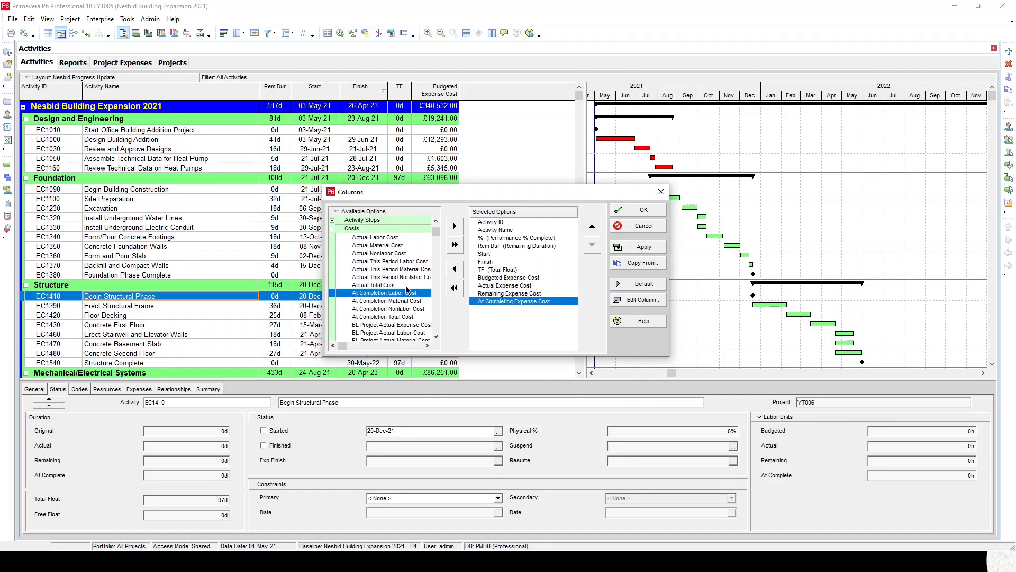
{"action": "left_click", "coordinate": [639, 248]}
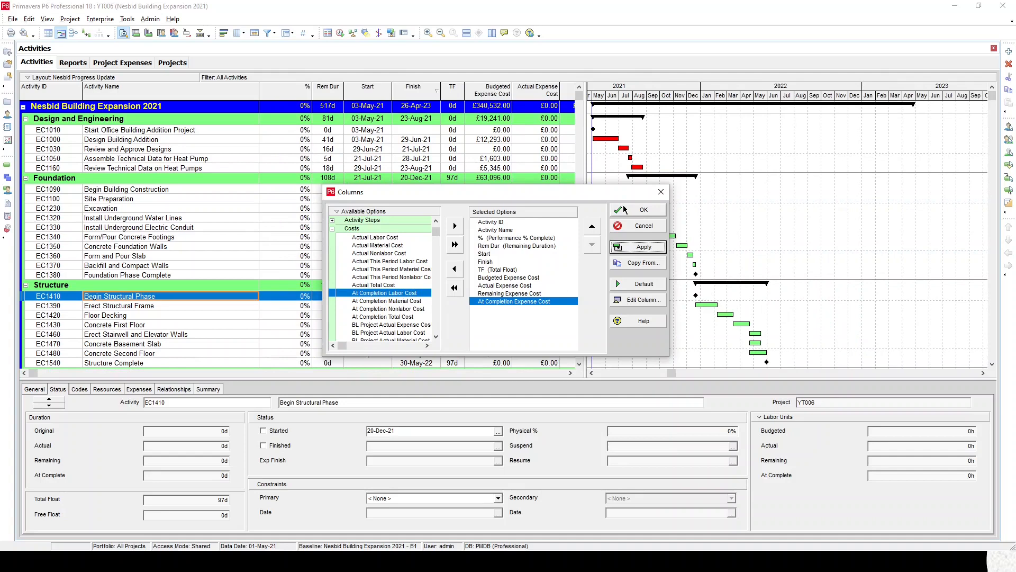
Set the % column's alignment to Center and its width to 45, and apply the change.
{"action": "left_click", "coordinate": [507, 238]}
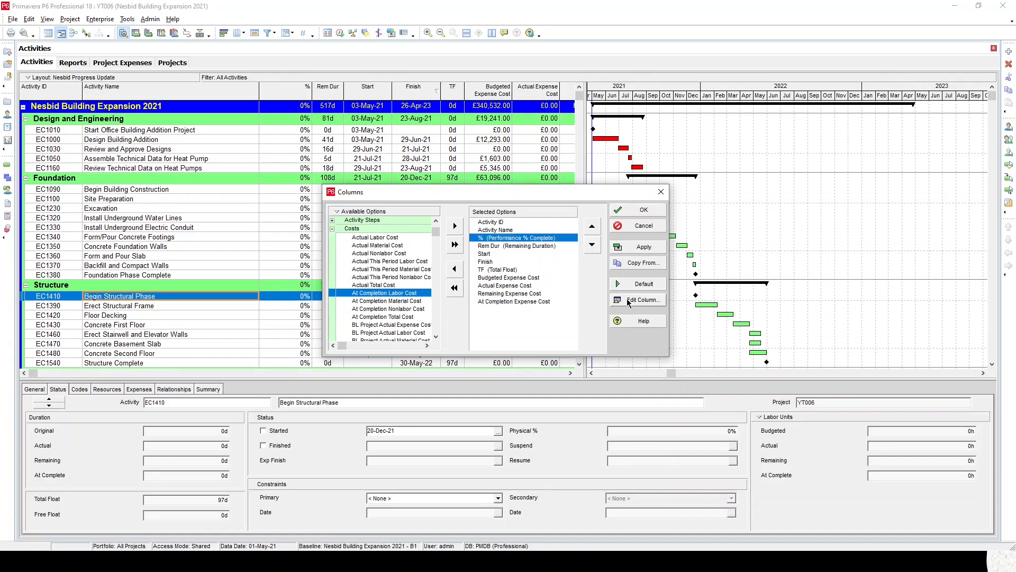
{"action": "left_click", "coordinate": [622, 299]}
{"action": "left_click", "coordinate": [396, 267]}
{"action": "left_click_drag", "start_coordinate": [374, 234], "coordinate": [313, 231]}
{"action": "type", "text": "45"}
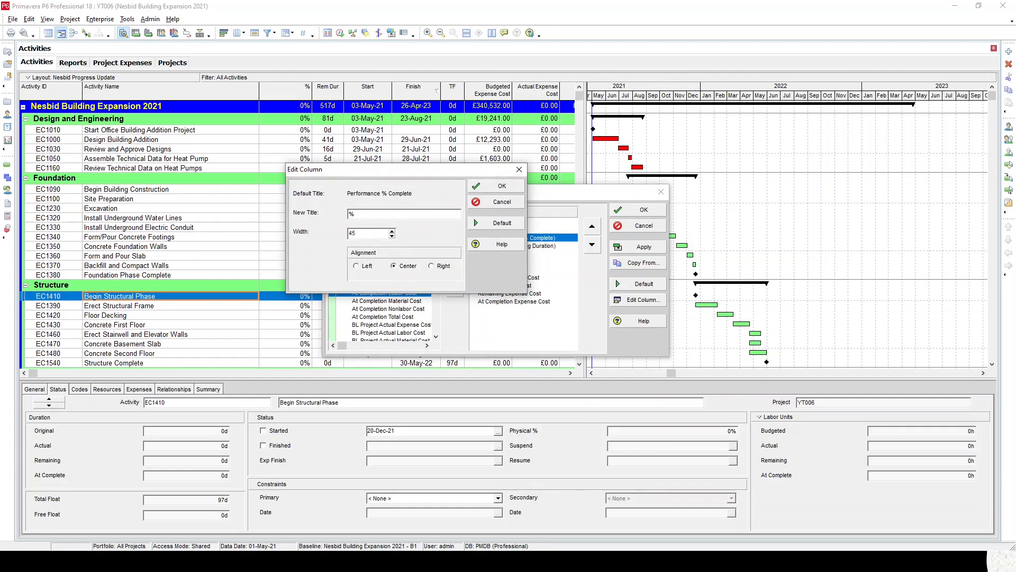
{"action": "left_click", "coordinate": [486, 187]}
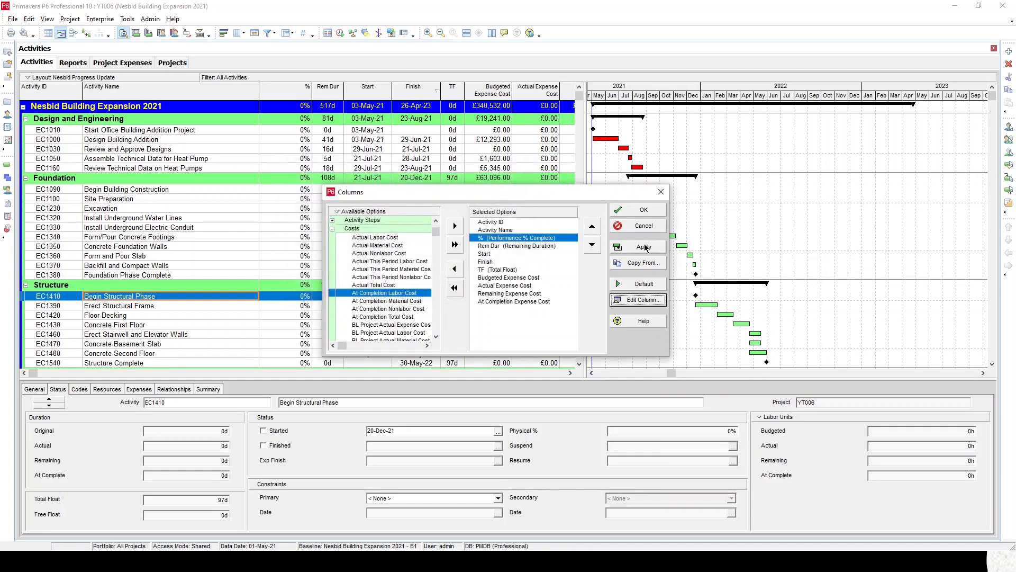
{"action": "left_click", "coordinate": [646, 247]}
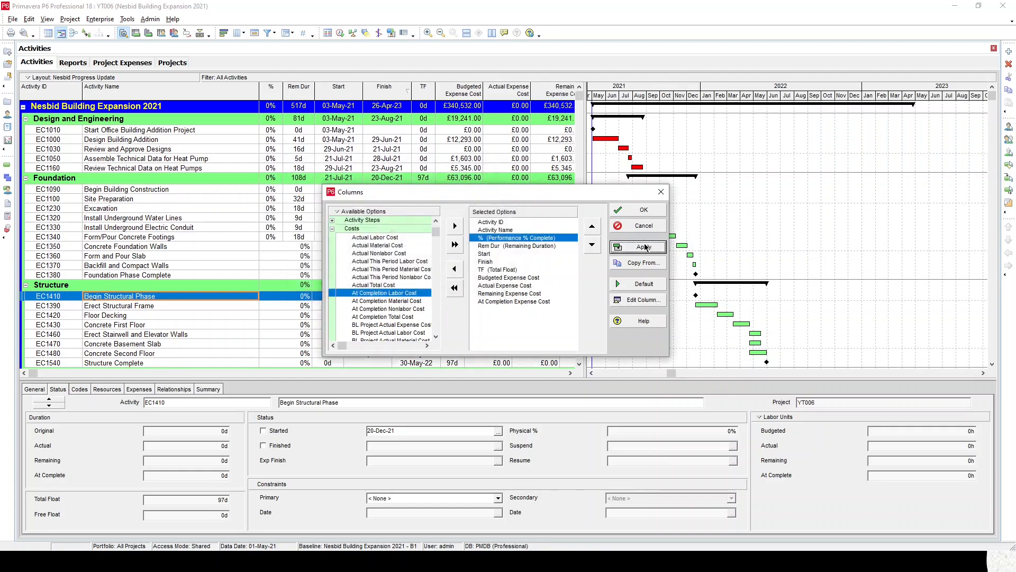
Accept the column selection and widen the activity table to reveal the At Completion Expense Cost column.
{"action": "left_click", "coordinate": [332, 229]}
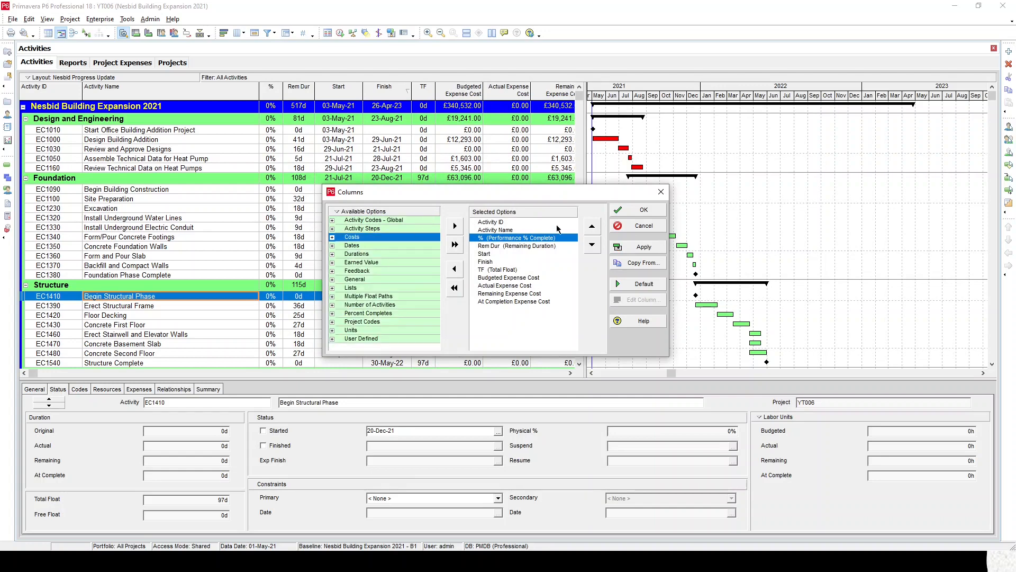
{"action": "left_click", "coordinate": [625, 211]}
{"action": "left_click_drag", "start_coordinate": [588, 228], "coordinate": [655, 236]}
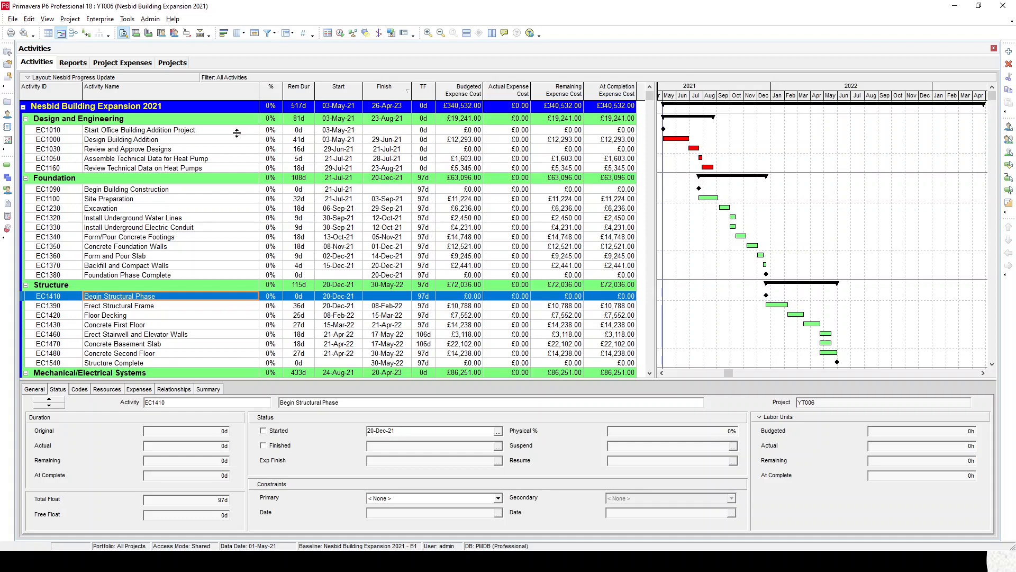
Review the progress of Design Building Addition, check the May-21 Early Baseline % in the Excel progress file, and return to Primavera P6.
{"action": "left_click", "coordinate": [200, 132]}
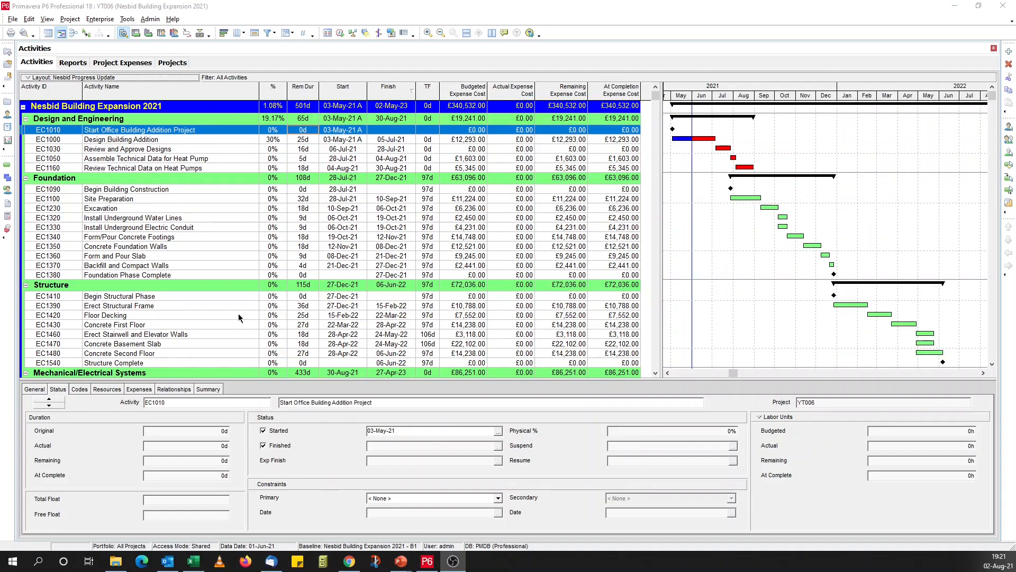
{"action": "left_click", "coordinate": [110, 142]}
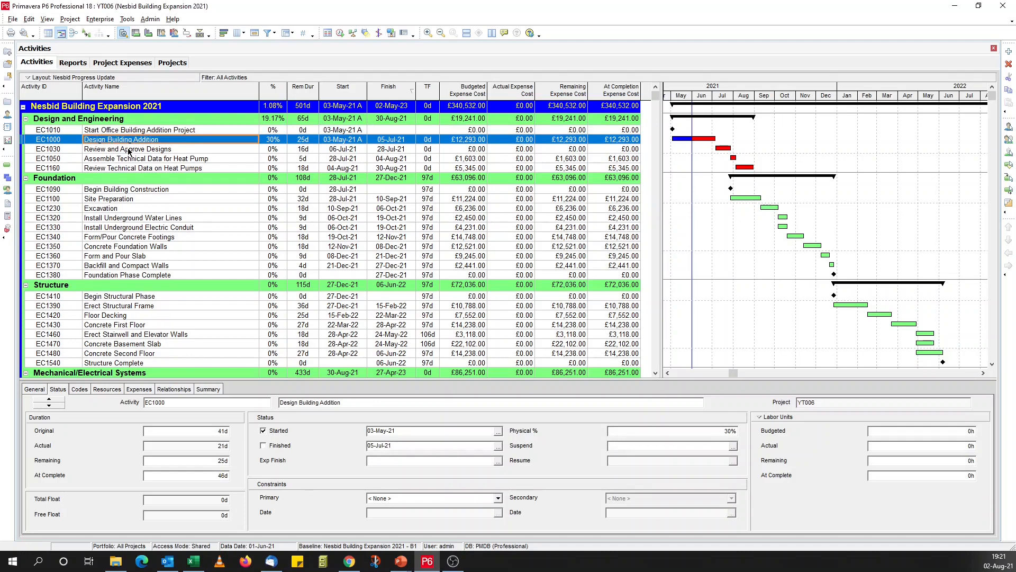
{"action": "scroll", "coordinate": [129, 151], "scroll_direction": "down", "scroll_amount": 1}
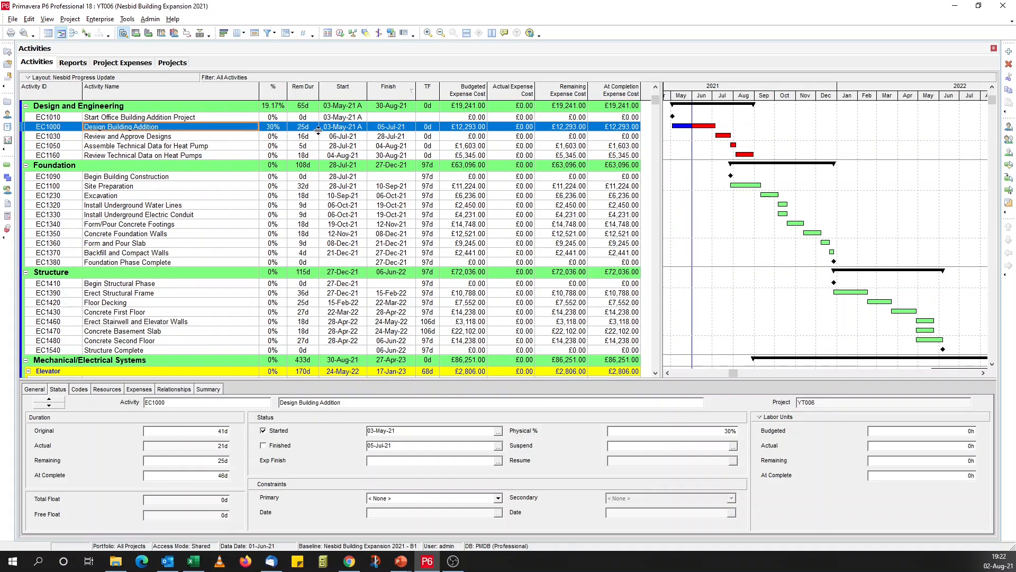
{"action": "scroll", "coordinate": [220, 145], "scroll_direction": "up", "scroll_amount": 1}
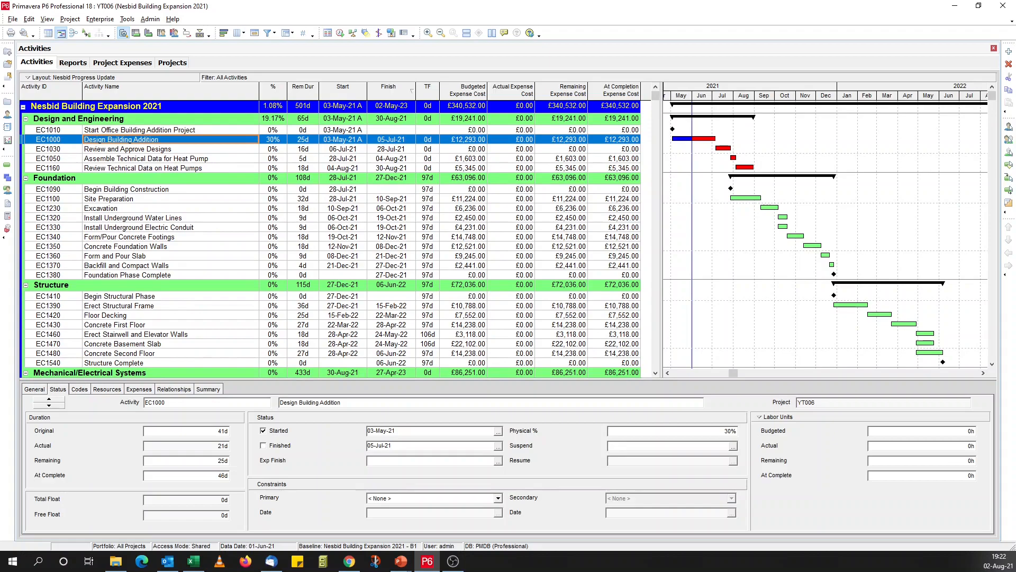
{"action": "key", "text": "alt+Tab"}
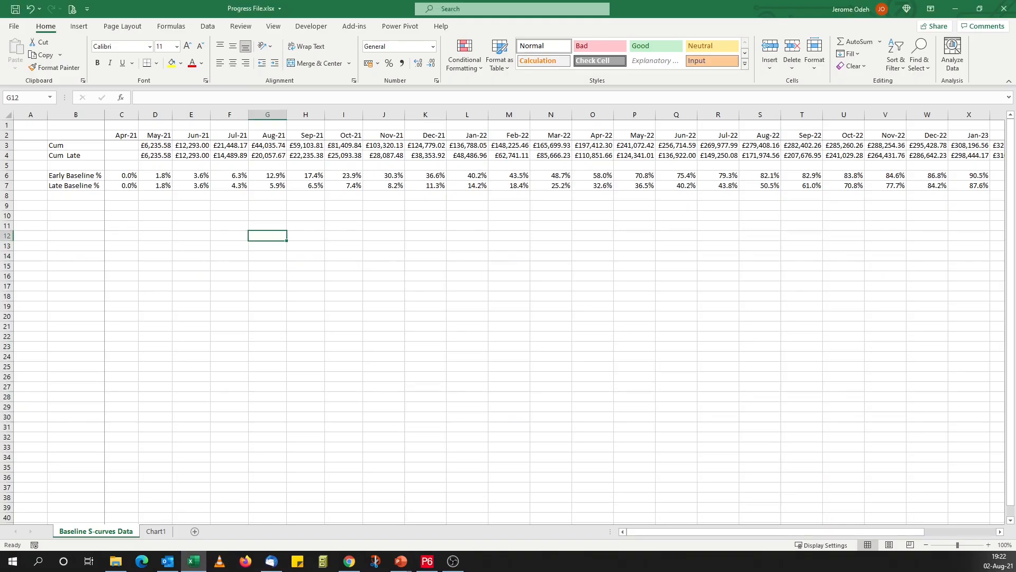
{"action": "left_click", "coordinate": [166, 178]}
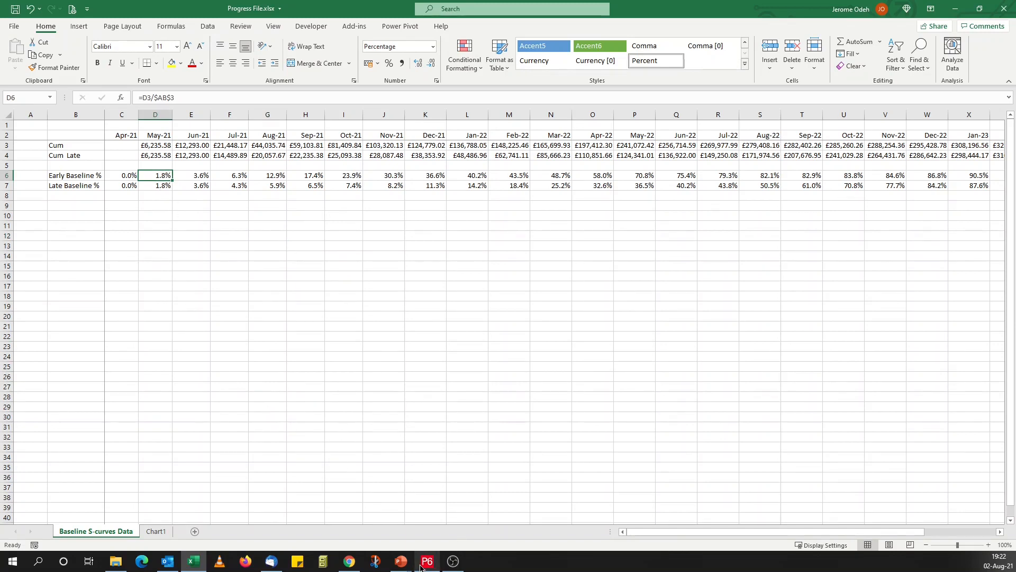
{"action": "key", "text": "alt+Tab"}
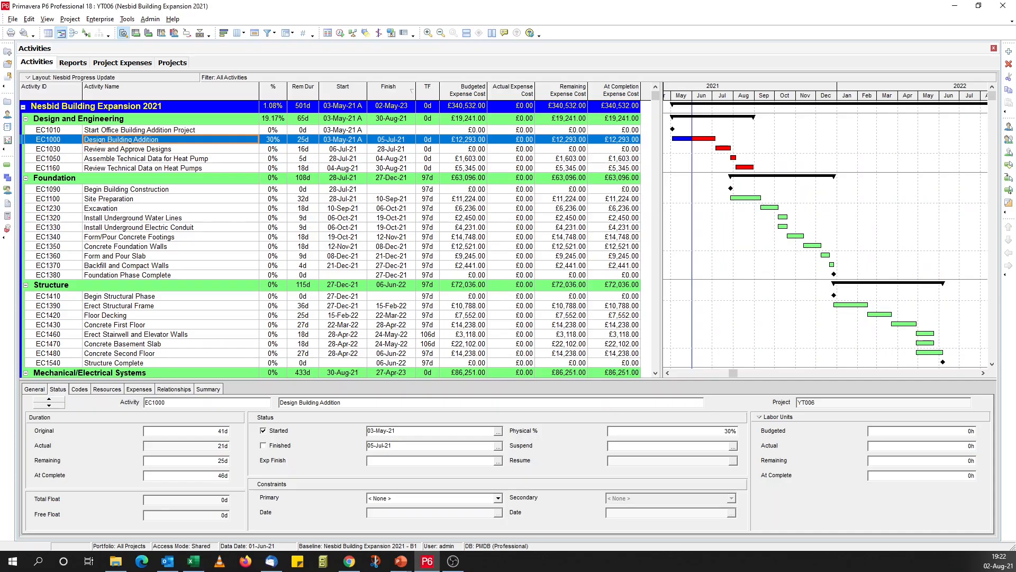
Add the Schedule % Complete column from the Percent Completes category after TF (Total Float).
{"action": "left_click", "coordinate": [237, 36]}
{"action": "left_click_drag", "start_coordinate": [0, 260], "coordinate": [630, 176]}
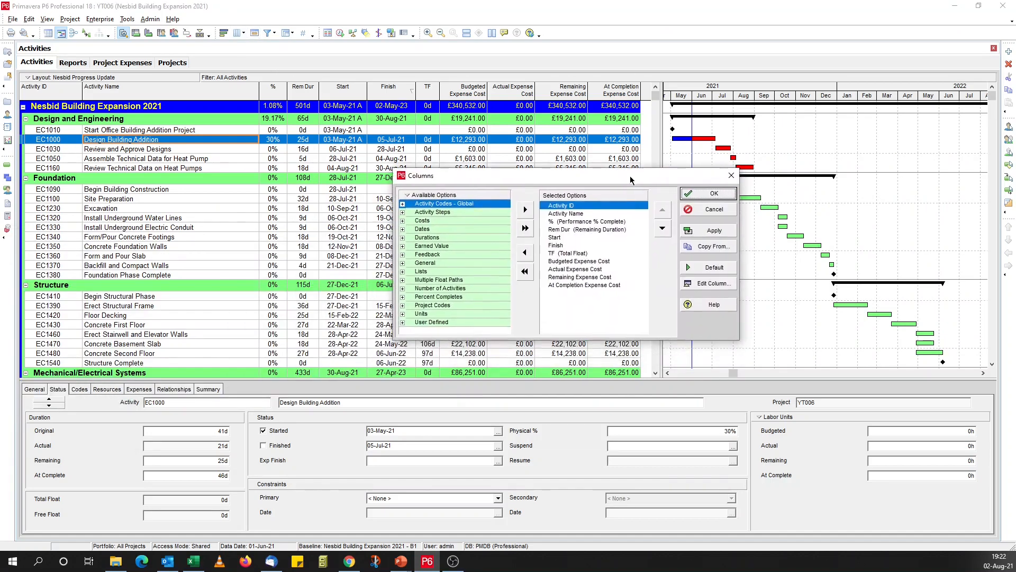
{"action": "left_click", "coordinate": [402, 297]}
{"action": "scroll", "coordinate": [469, 295], "scroll_direction": "down", "scroll_amount": 3}
{"action": "scroll", "coordinate": [469, 296], "scroll_direction": "down", "scroll_amount": 3}
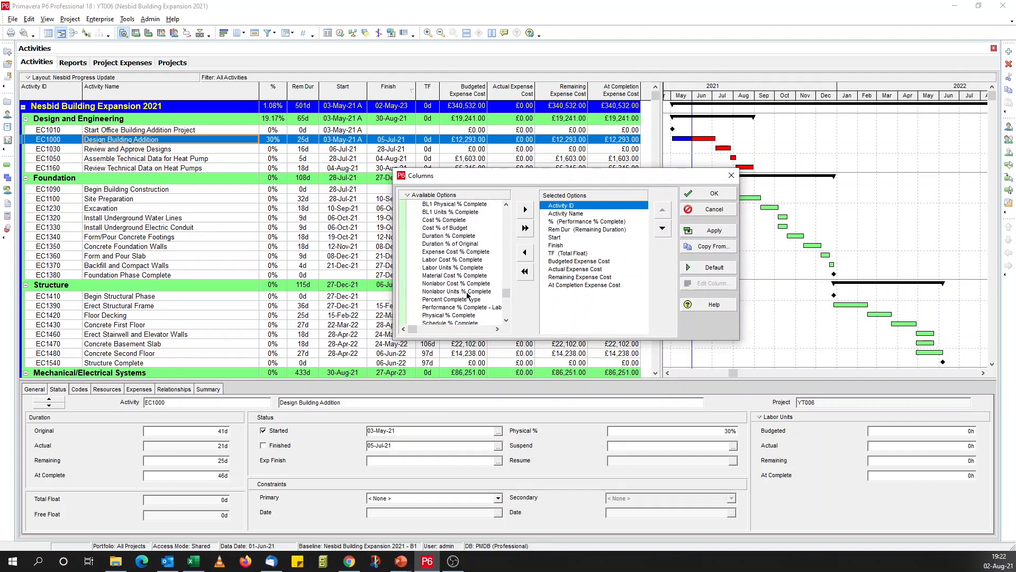
{"action": "left_click", "coordinate": [463, 299]}
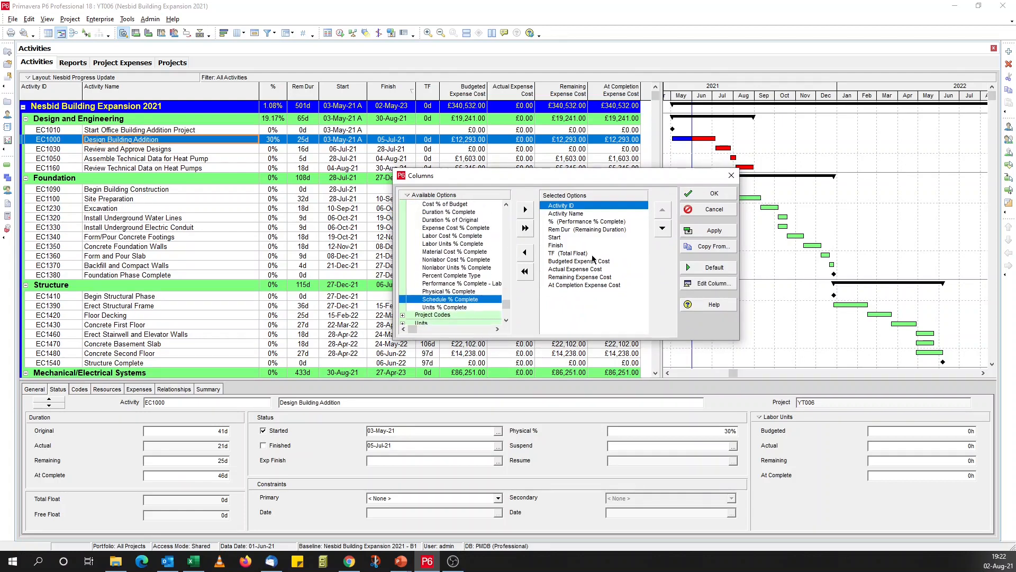
{"action": "left_click", "coordinate": [571, 256]}
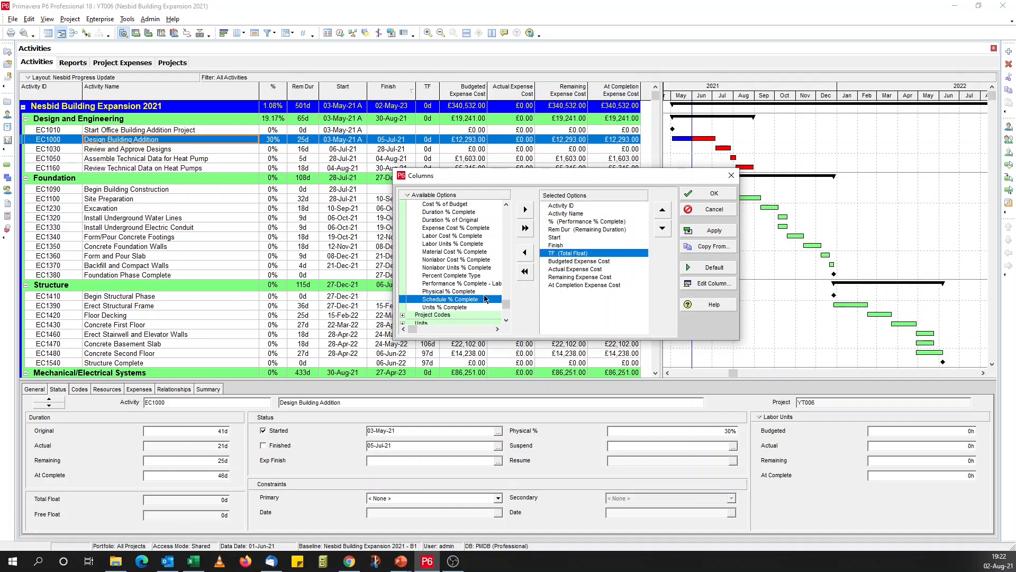
{"action": "double_click", "coordinate": [468, 299]}
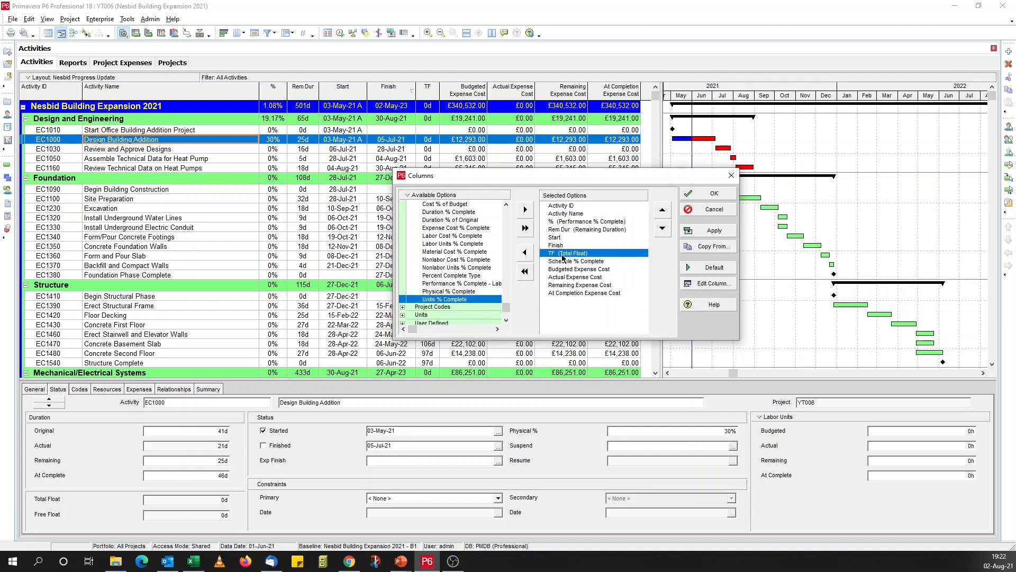
Retitle the Schedule % Complete column as "Baseline %".
{"action": "left_click", "coordinate": [704, 286]}
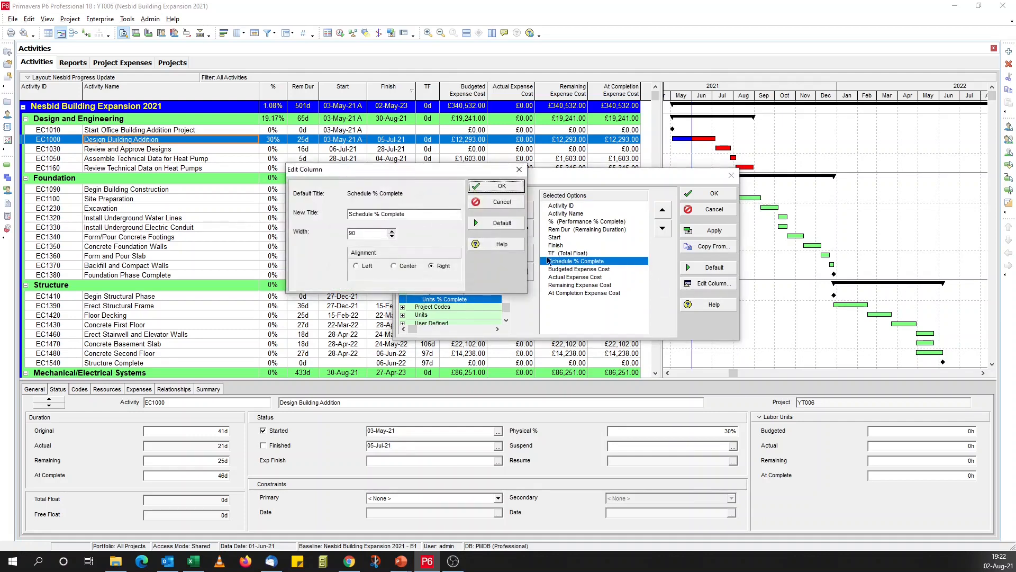
{"action": "left_click", "coordinate": [390, 216]}
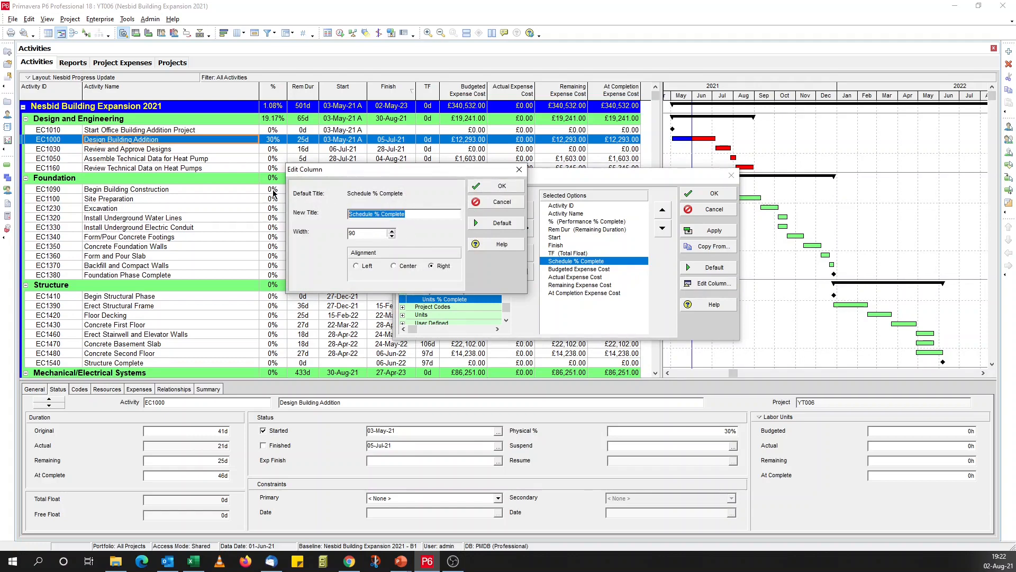
{"action": "type", "text": "Baseline %"}
Set the Baseline % column's alignment to Center and its width to 60, and apply and accept the column changes.
{"action": "left_click", "coordinate": [395, 266]}
{"action": "left_click_drag", "start_coordinate": [362, 234], "coordinate": [320, 235]}
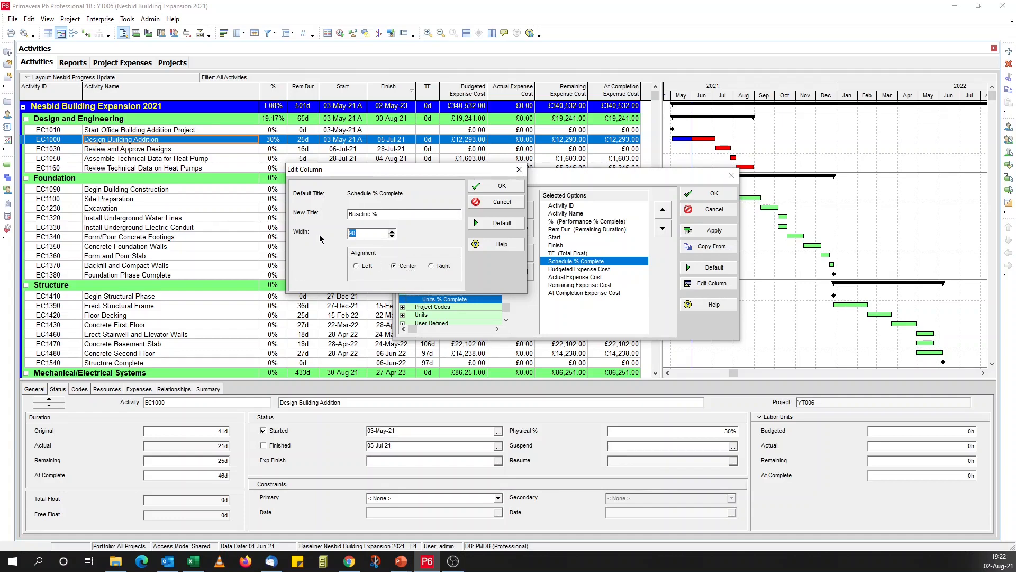
{"action": "type", "text": "45"}
{"action": "key", "text": "BackSpace"}
{"action": "key", "text": "BackSpace"}
{"action": "type", "text": "60"}
{"action": "left_click", "coordinate": [492, 191]}
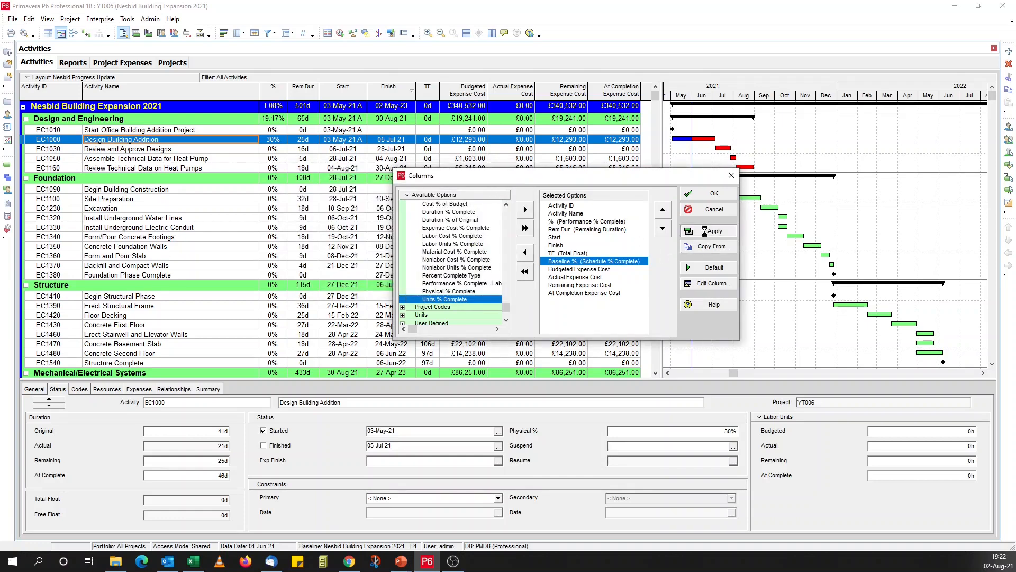
{"action": "left_click", "coordinate": [706, 233]}
{"action": "left_click", "coordinate": [705, 195]}
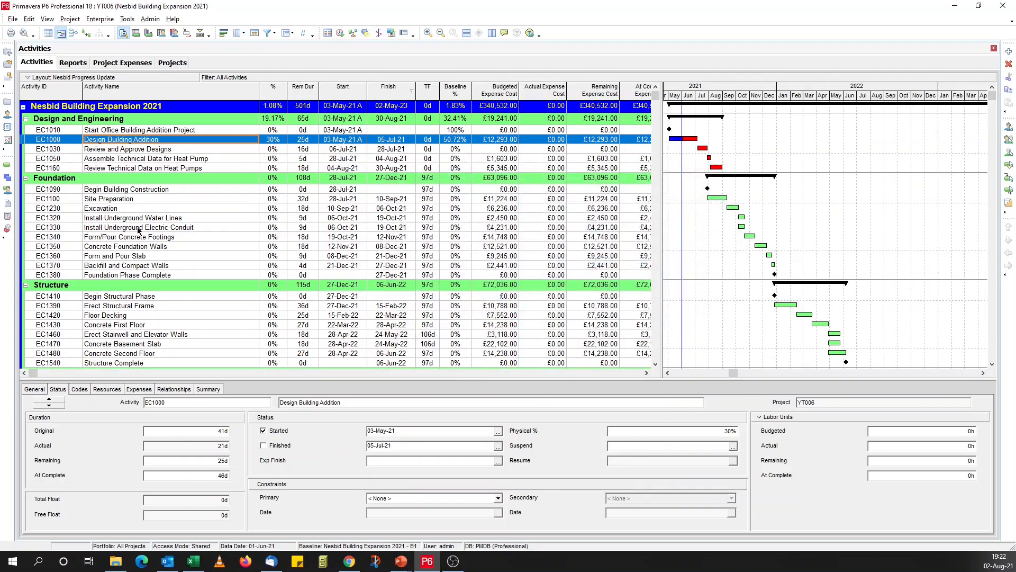
Switch to the Excel progress file and show the Early Baseline % and Late Baseline % rows with two decimal places.
{"action": "key", "text": "alt+Tab"}
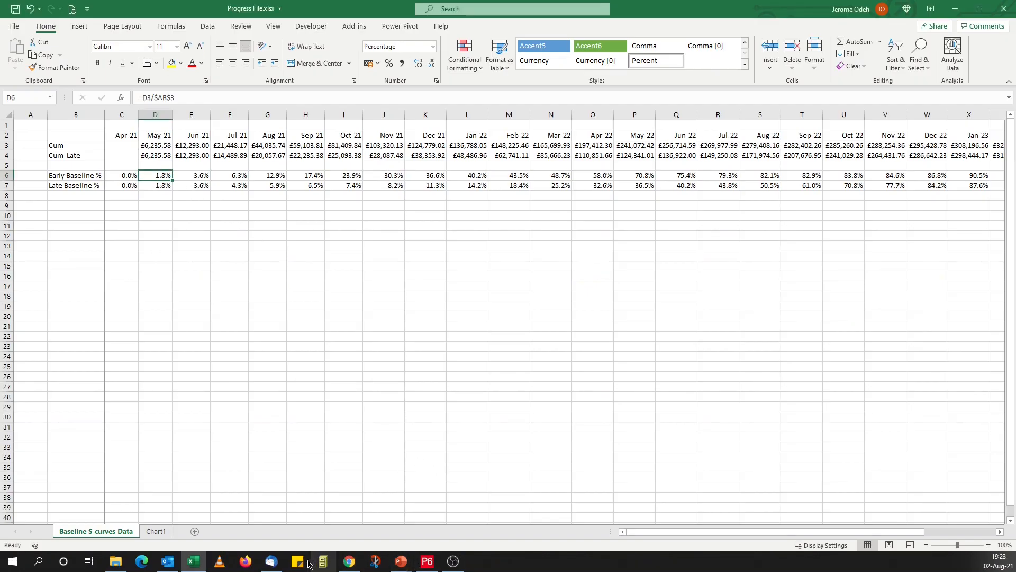
{"action": "left_click", "coordinate": [428, 561]}
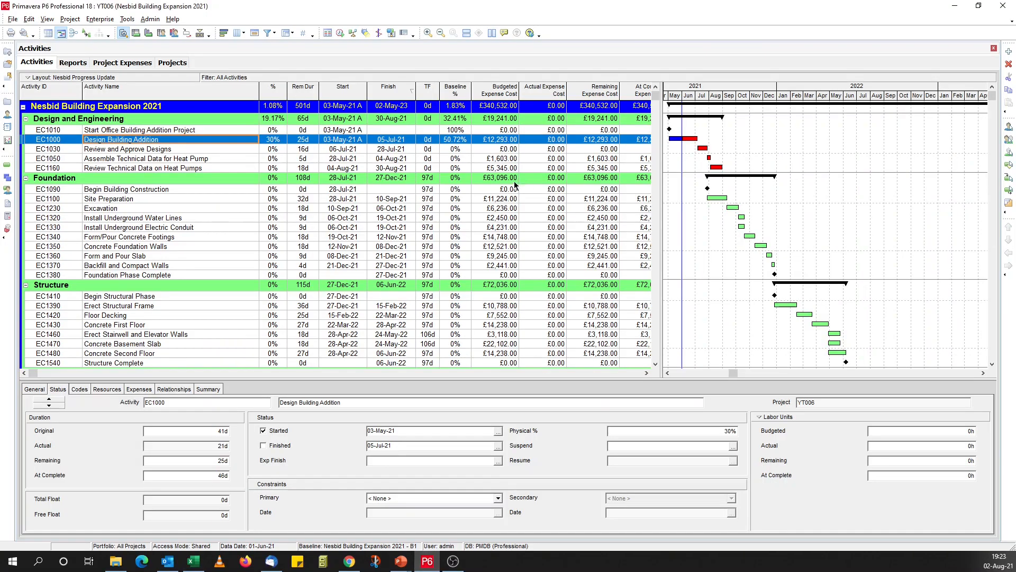
{"action": "left_click", "coordinate": [194, 562]}
{"action": "left_click_drag", "start_coordinate": [126, 176], "coordinate": [965, 187]}
{"action": "left_click", "coordinate": [418, 63]}
{"action": "left_click_drag", "start_coordinate": [698, 532], "coordinate": [625, 532]}
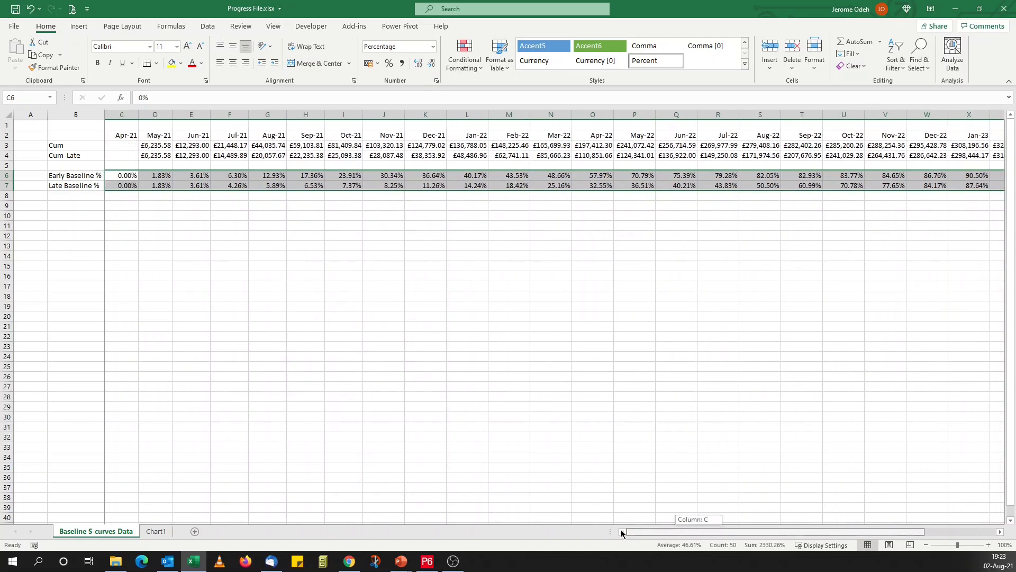
{"action": "left_click", "coordinate": [230, 267]}
Return to Primavera P6, reopen the column selection, select Baseline % (Schedule % Complete), and browse the available Percent Completes columns.
{"action": "left_click", "coordinate": [427, 562]}
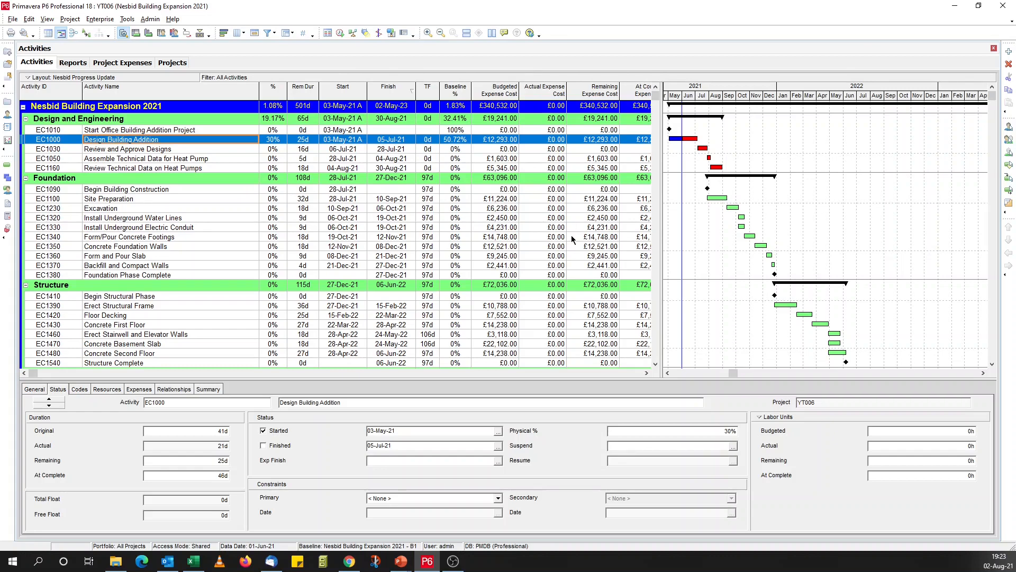
{"action": "left_click", "coordinate": [237, 33]}
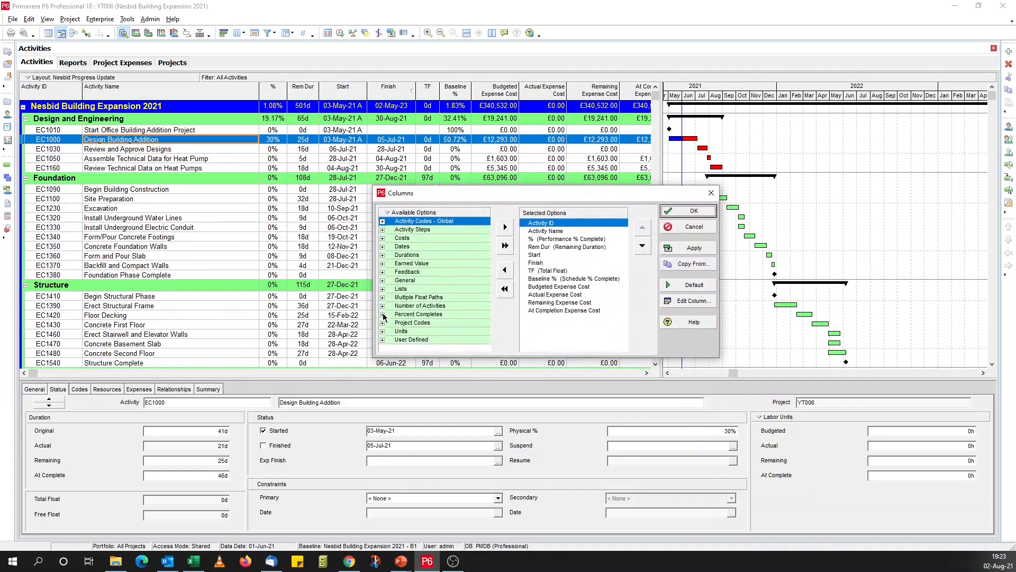
{"action": "left_click", "coordinate": [383, 314]}
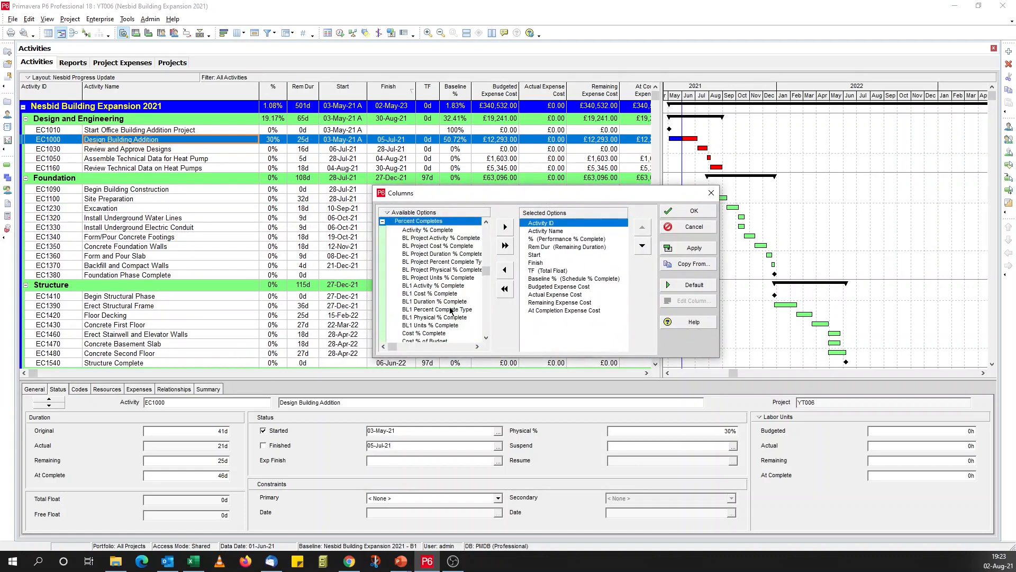
{"action": "left_click", "coordinate": [551, 281]}
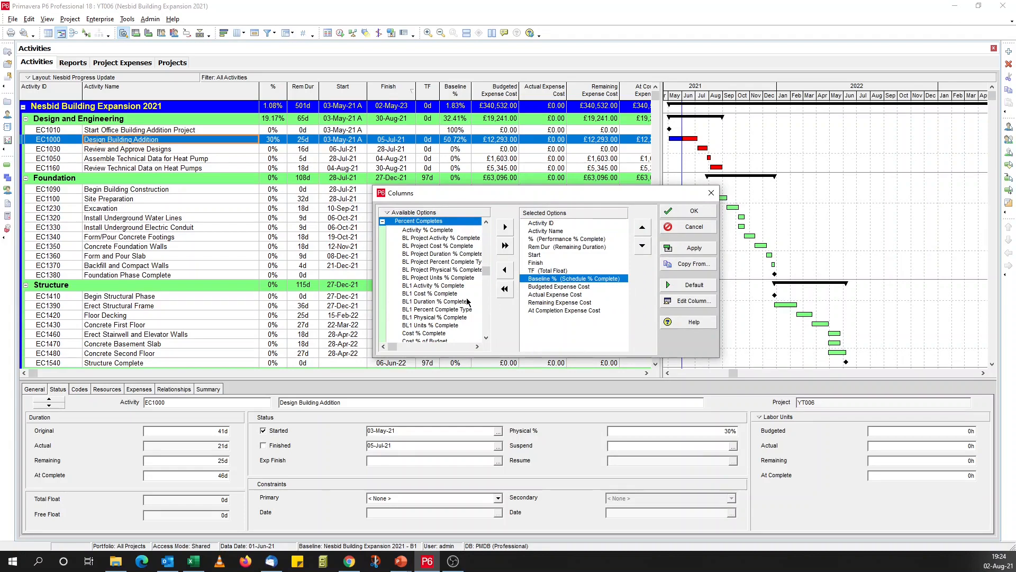
{"action": "left_click", "coordinate": [485, 337]}
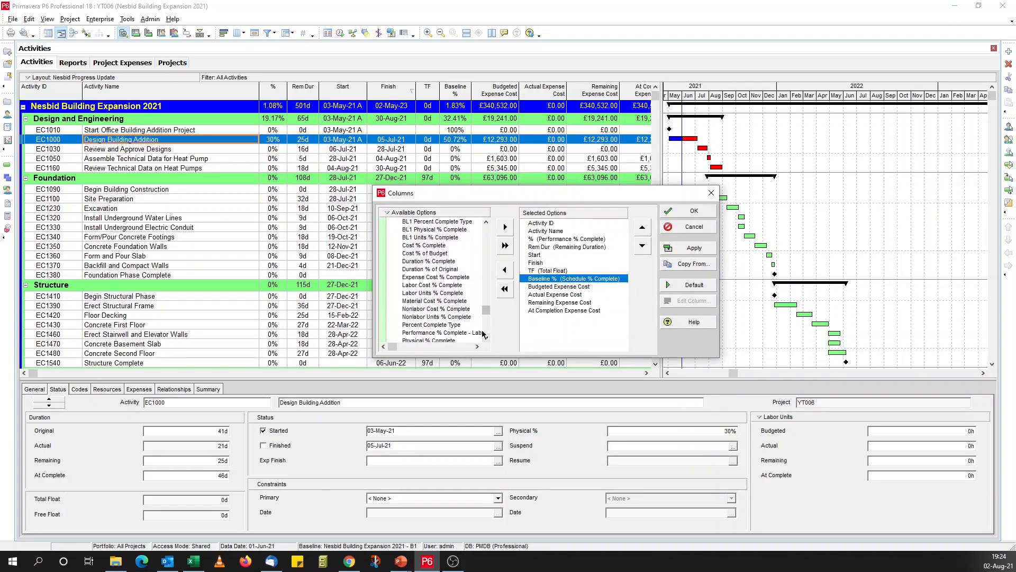
Add the Expense Cost % Complete column to the activity table directly after the Baseline % column.
{"action": "double_click", "coordinate": [447, 277]}
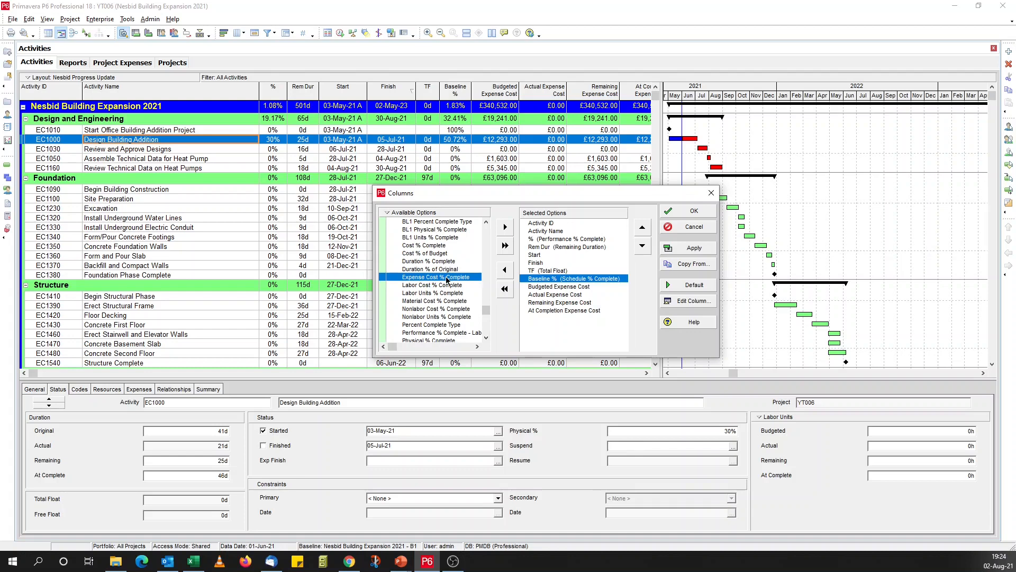
{"action": "left_click", "coordinate": [554, 280]}
{"action": "left_click", "coordinate": [555, 288]}
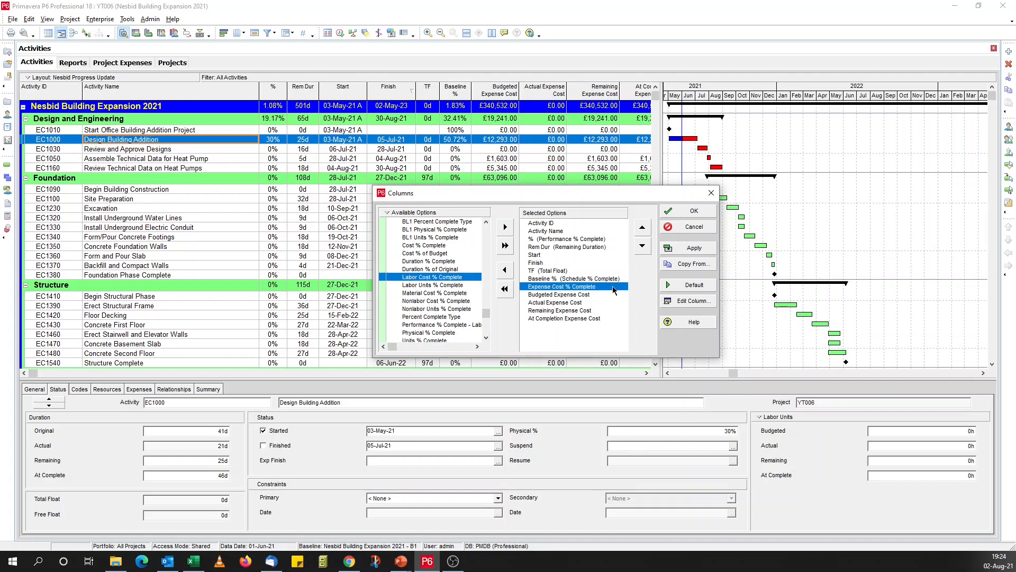
Retitle the Expense Cost % Complete column as Expense %, centred with width 60, and widen the activity table to show all cost columns.
{"action": "left_click", "coordinate": [691, 301]}
{"action": "left_click_drag", "start_coordinate": [376, 214], "coordinate": [487, 214]}
{"action": "key", "text": "BackSpace"}
{"action": "key", "text": "BackSpace"}
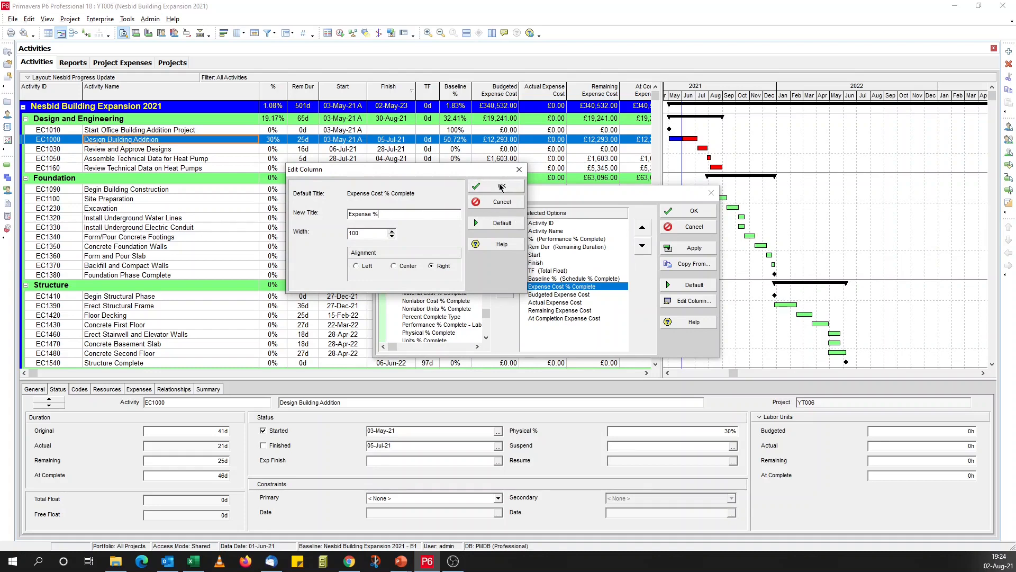
{"action": "left_click", "coordinate": [400, 266]}
{"action": "double_click", "coordinate": [369, 234]}
{"action": "type", "text": "60"}
{"action": "left_click", "coordinate": [497, 186]}
{"action": "left_click", "coordinate": [686, 249]}
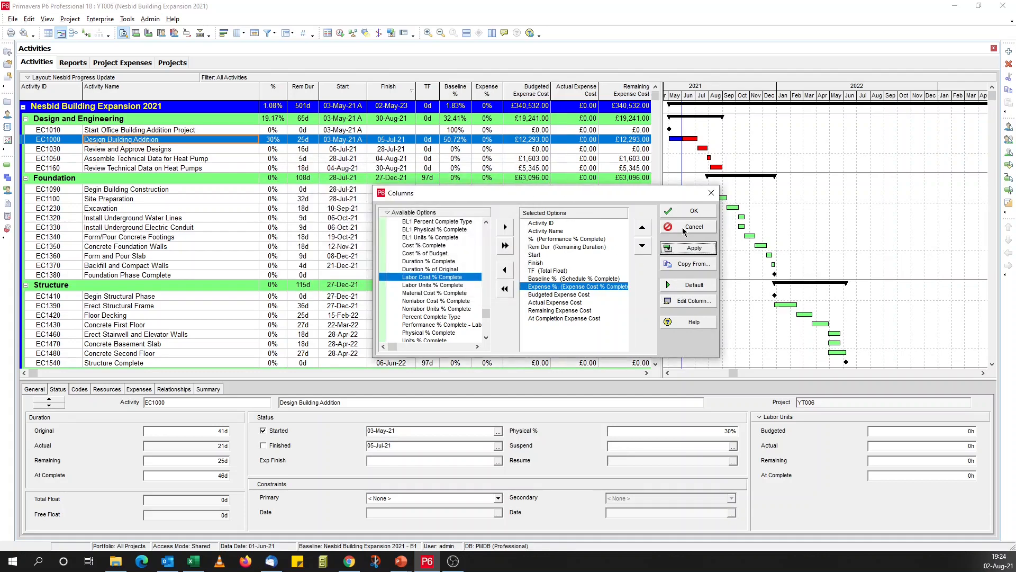
{"action": "left_click", "coordinate": [682, 210]}
{"action": "left_click_drag", "start_coordinate": [661, 182], "coordinate": [728, 183]}
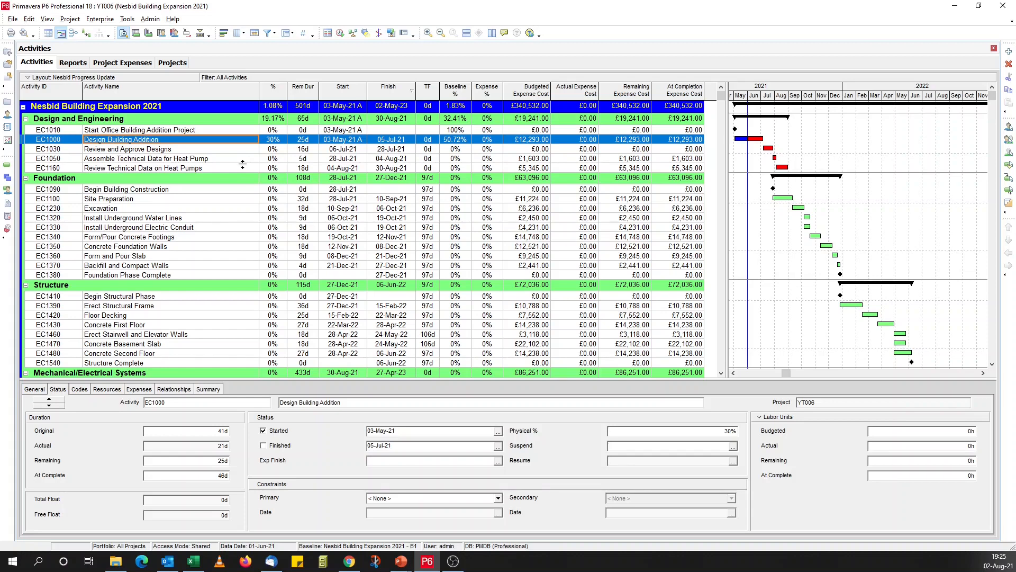
Check the user defined fields available for Project Expenses.
{"action": "left_click", "coordinate": [100, 19]}
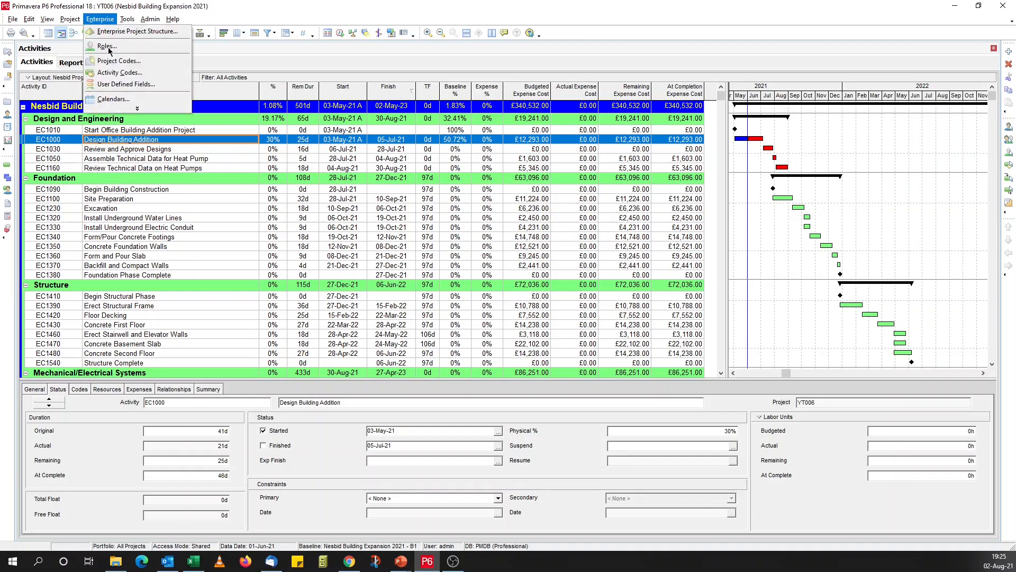
{"action": "left_click", "coordinate": [129, 85]}
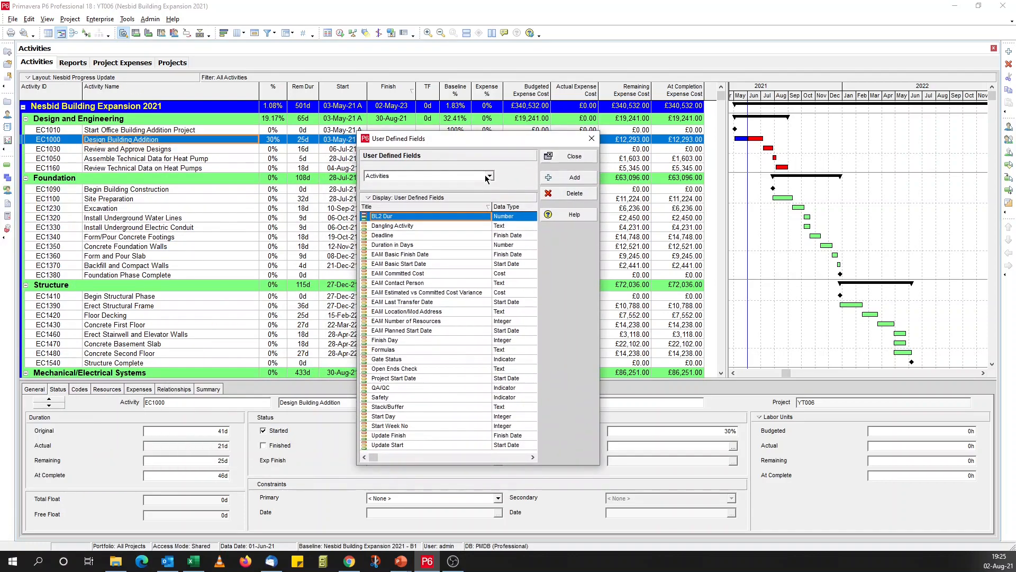
{"action": "left_click", "coordinate": [487, 177]}
{"action": "left_click", "coordinate": [428, 216]}
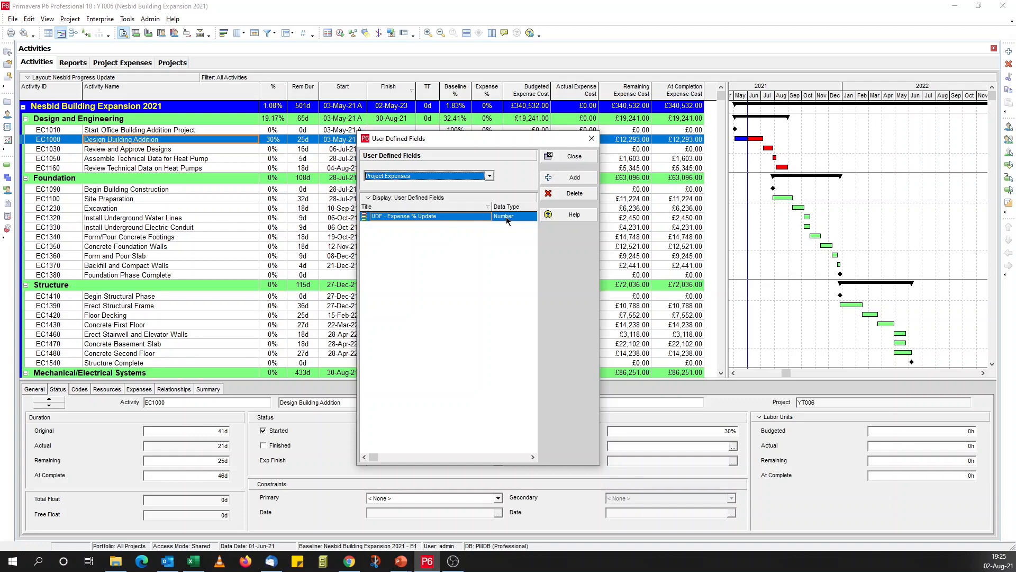
{"action": "left_click", "coordinate": [563, 157]}
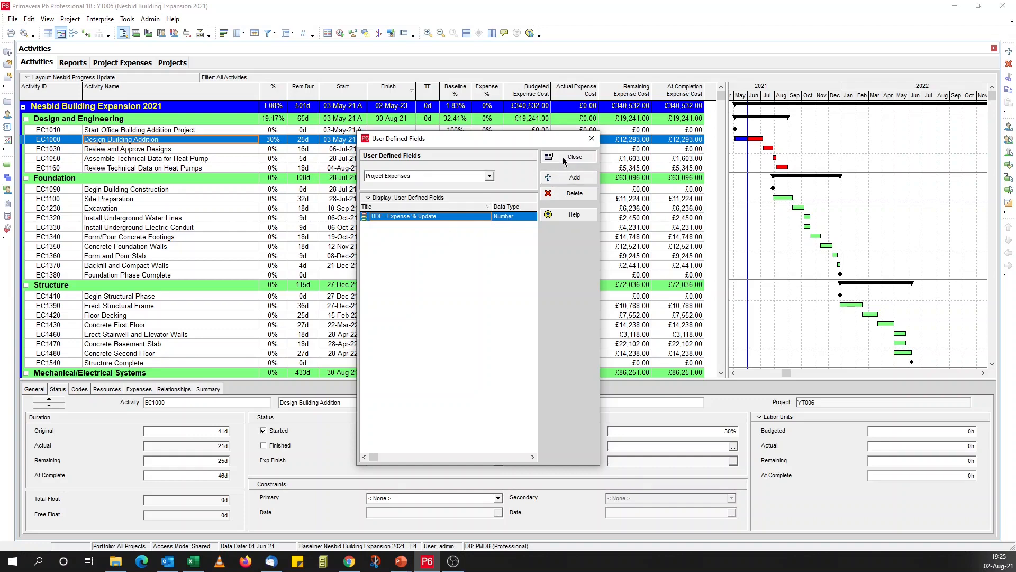
Start an export of project YT006 in Spreadsheet (XLSX) format with Expenses as the data type.
{"action": "left_click", "coordinate": [12, 19]}
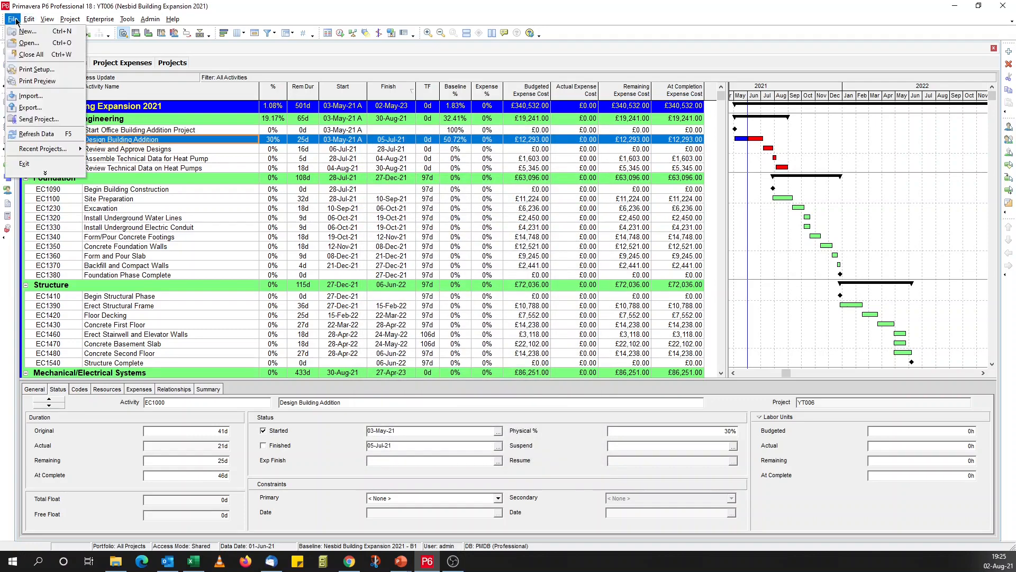
{"action": "left_click", "coordinate": [36, 109]}
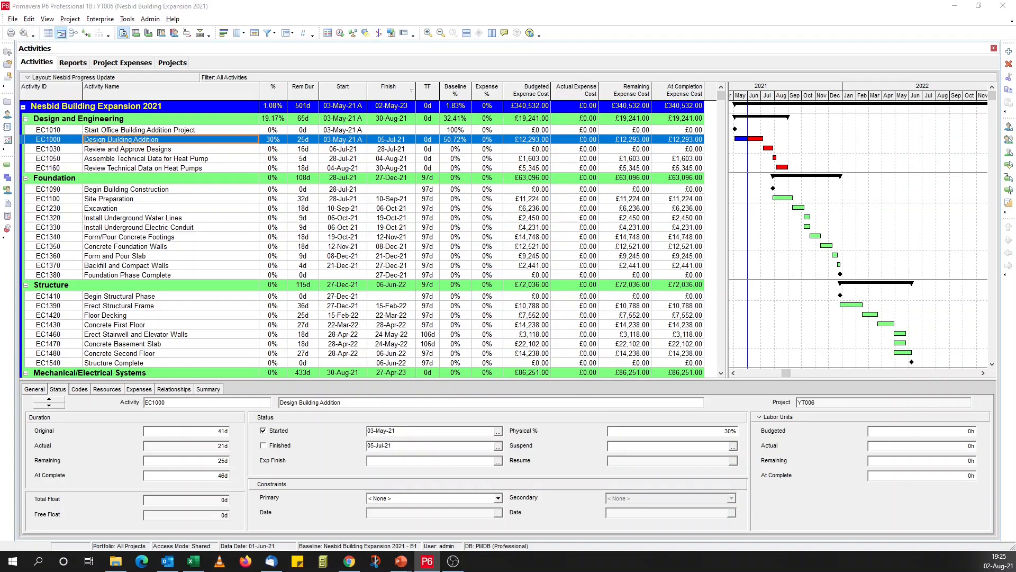
{"action": "left_click", "coordinate": [408, 279]}
{"action": "left_click", "coordinate": [551, 348]}
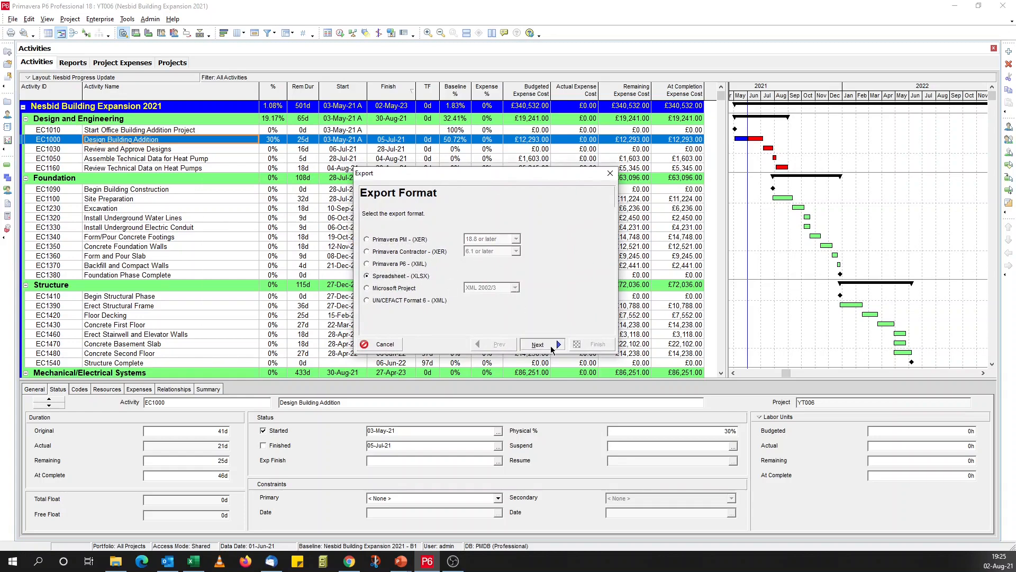
{"action": "left_click", "coordinate": [411, 269]}
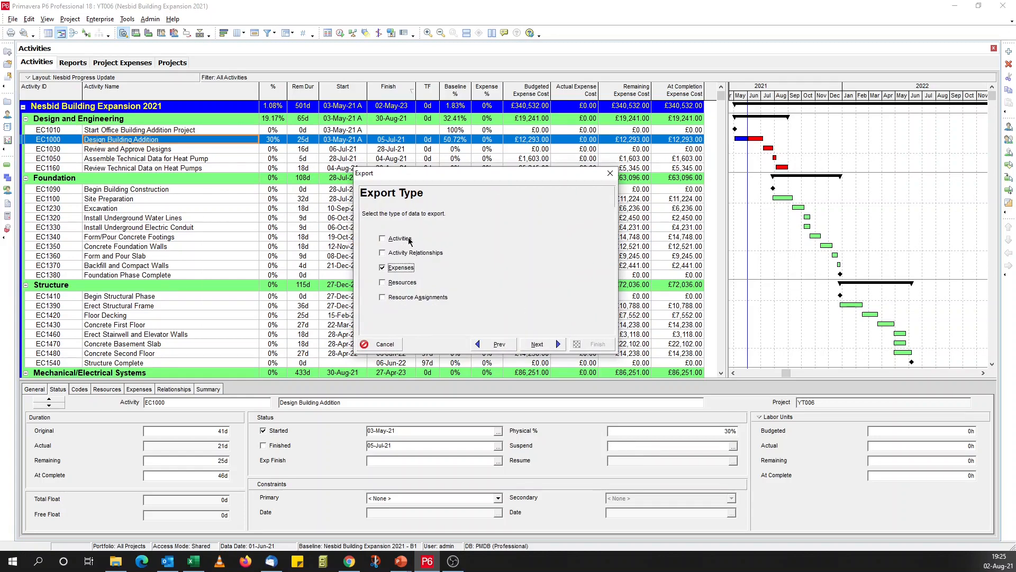
{"action": "left_click", "coordinate": [538, 344]}
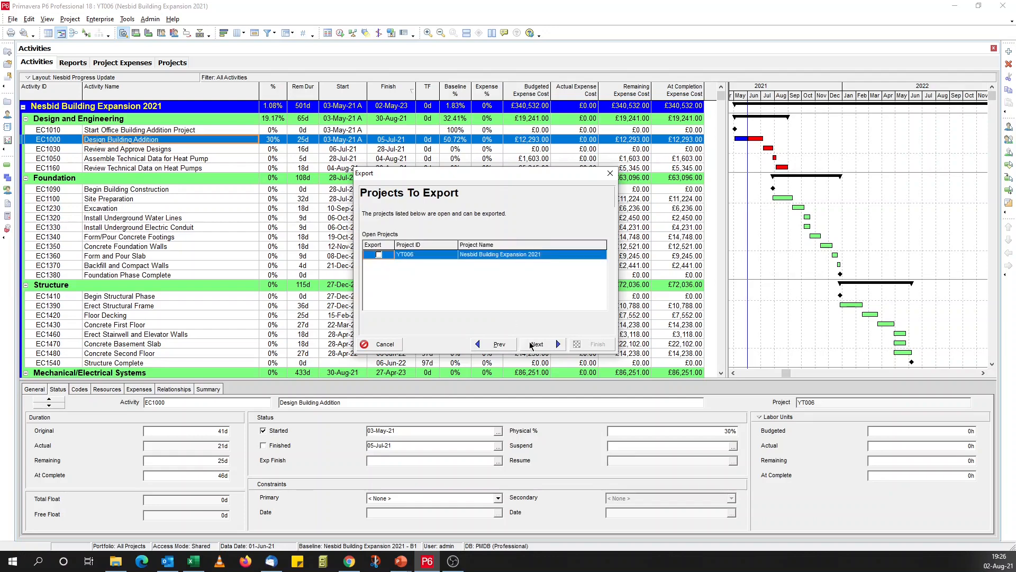
{"action": "left_click", "coordinate": [379, 254]}
{"action": "left_click", "coordinate": [537, 344]}
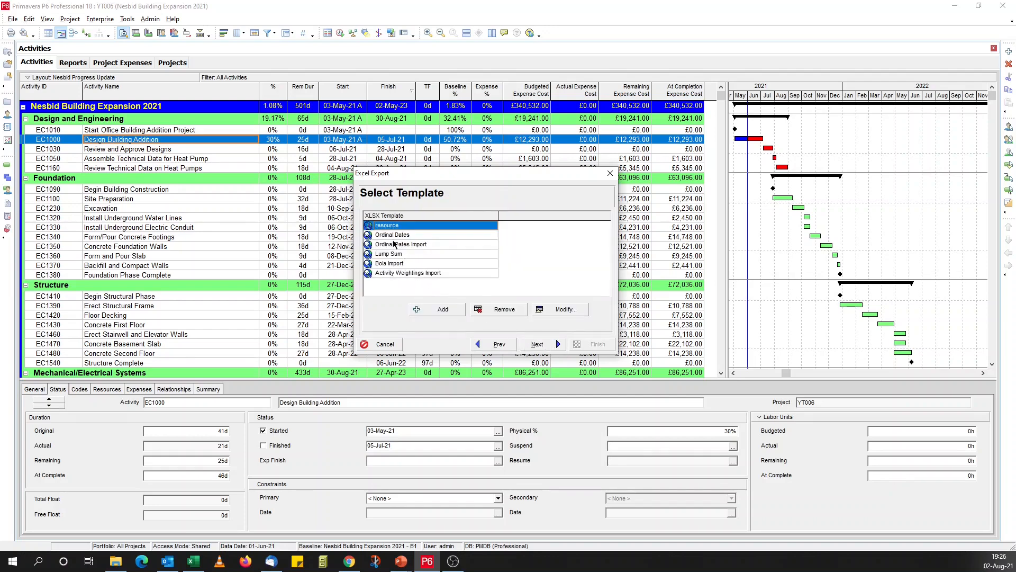
Add a new export template named Expense % Update.
{"action": "left_click", "coordinate": [440, 313]}
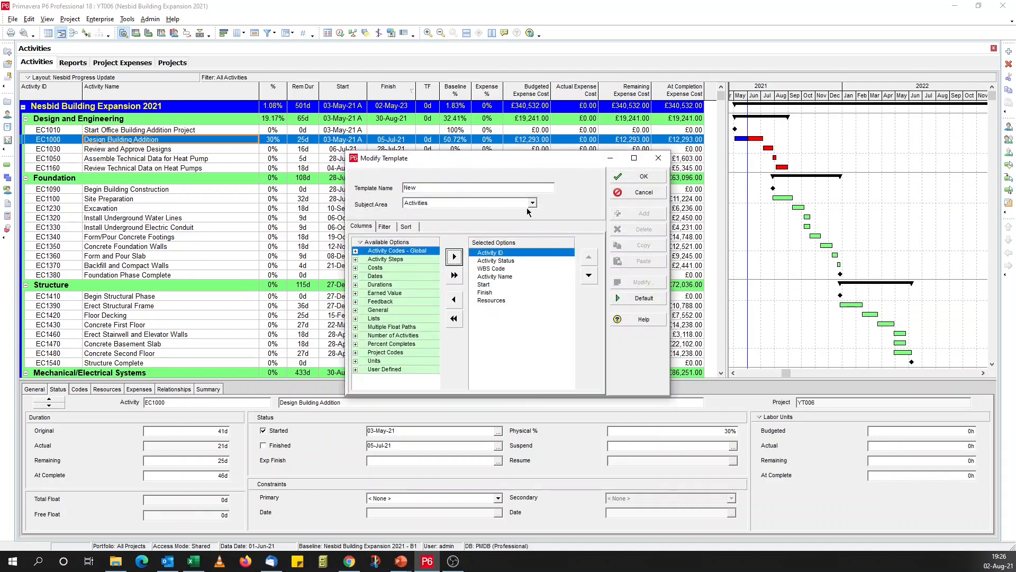
{"action": "left_click_drag", "start_coordinate": [419, 187], "coordinate": [387, 186]}
{"action": "type", "text": "Expense % Update"}
For the template's Activities subject area, remove the Resources column and add Performance % Complete after Activity Name.
{"action": "double_click", "coordinate": [487, 300]}
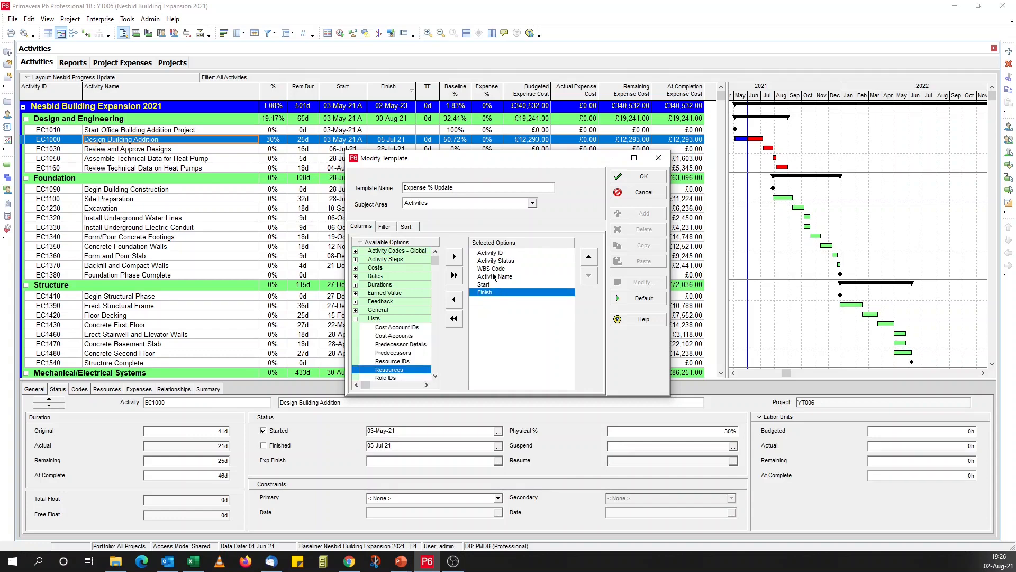
{"action": "left_click", "coordinate": [498, 276]}
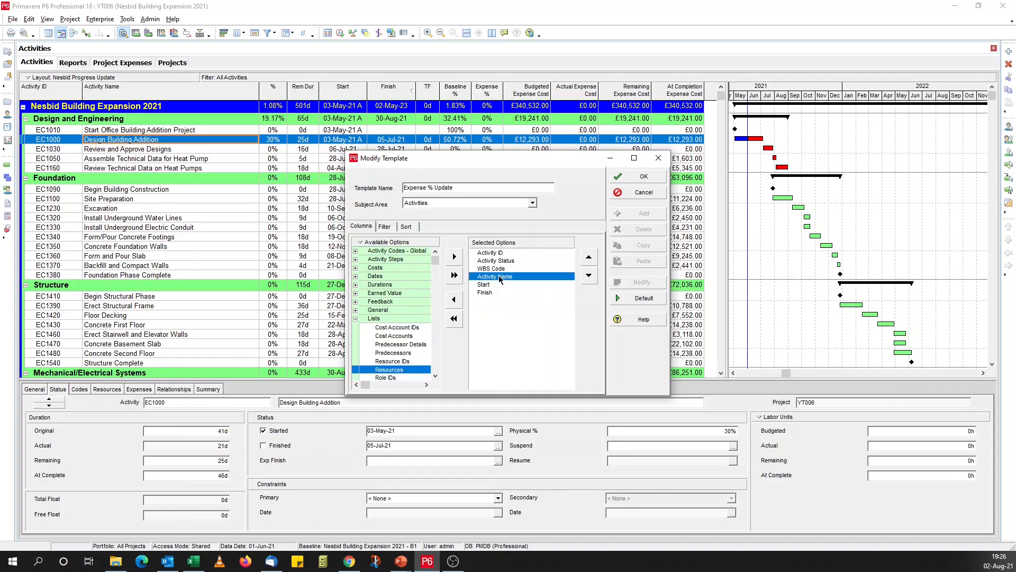
{"action": "left_click", "coordinate": [355, 318]}
{"action": "left_click", "coordinate": [355, 343]}
{"action": "scroll", "coordinate": [384, 346], "scroll_direction": "down", "scroll_amount": 2}
{"action": "double_click", "coordinate": [398, 324]}
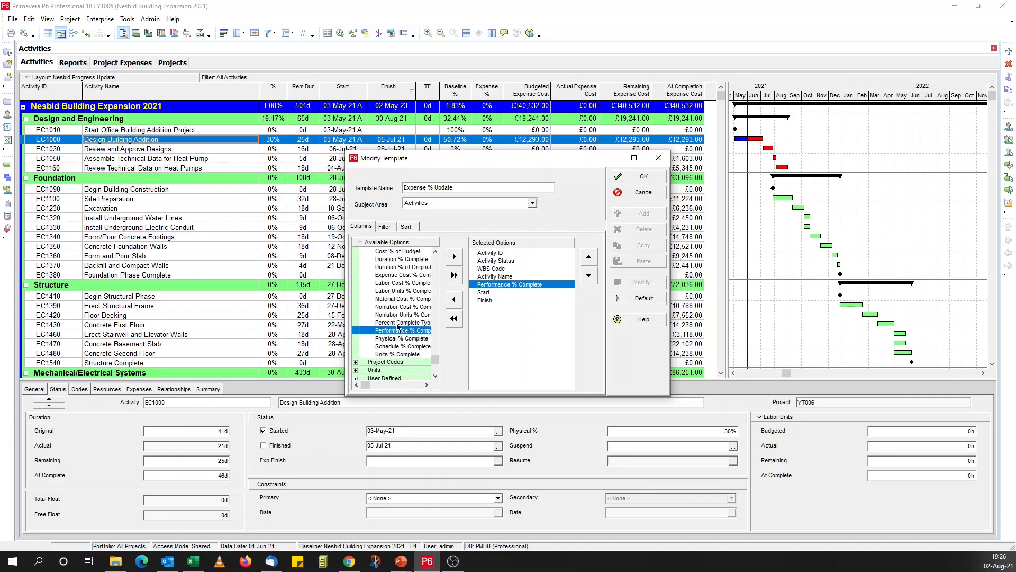
Keep all activities in the template's filter and sort the Activities subject area by Activity ID in ascending order.
{"action": "left_click", "coordinate": [385, 227]}
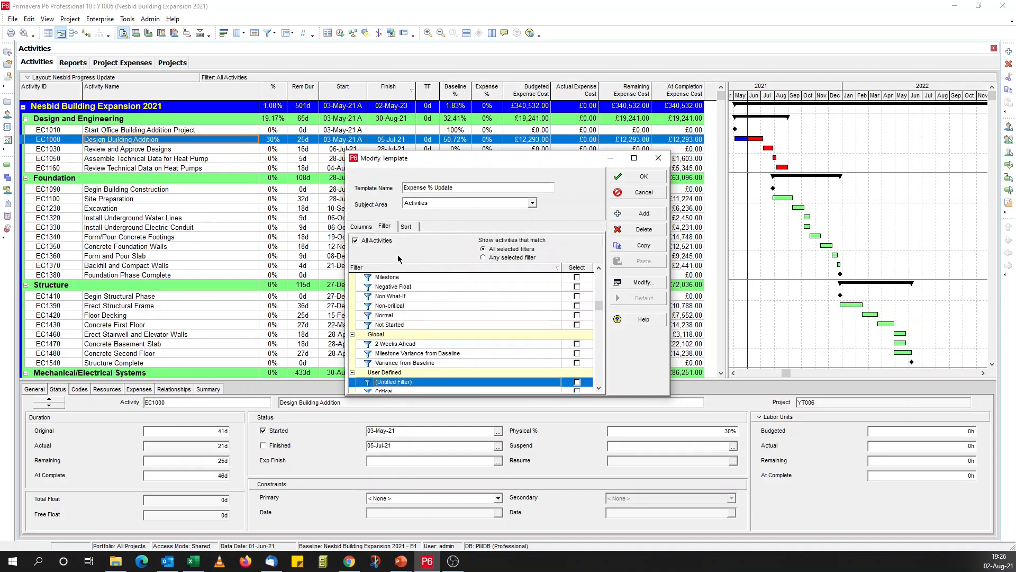
{"action": "left_click", "coordinate": [406, 226]}
{"action": "left_click", "coordinate": [638, 211]}
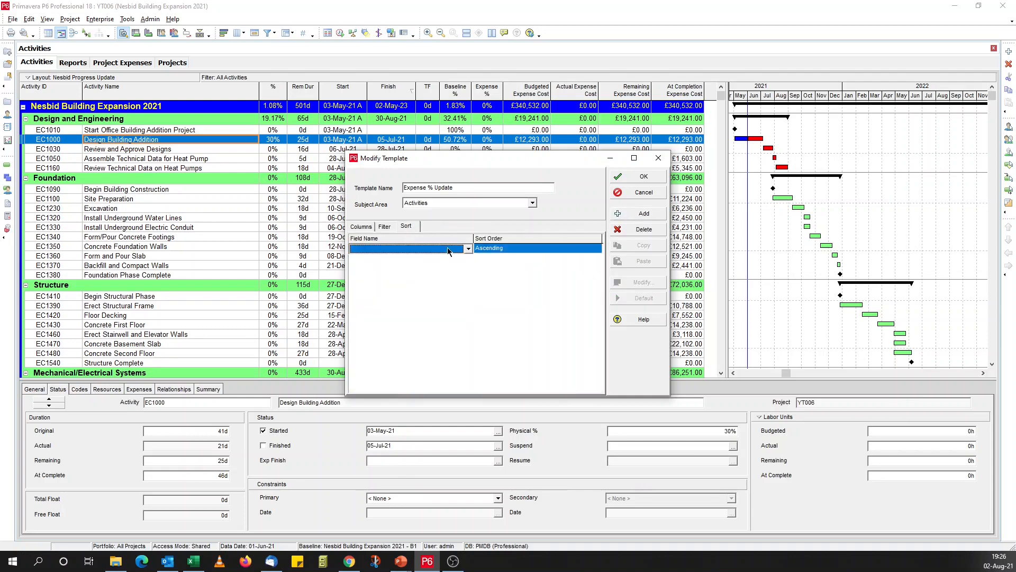
{"action": "left_click", "coordinate": [449, 248]}
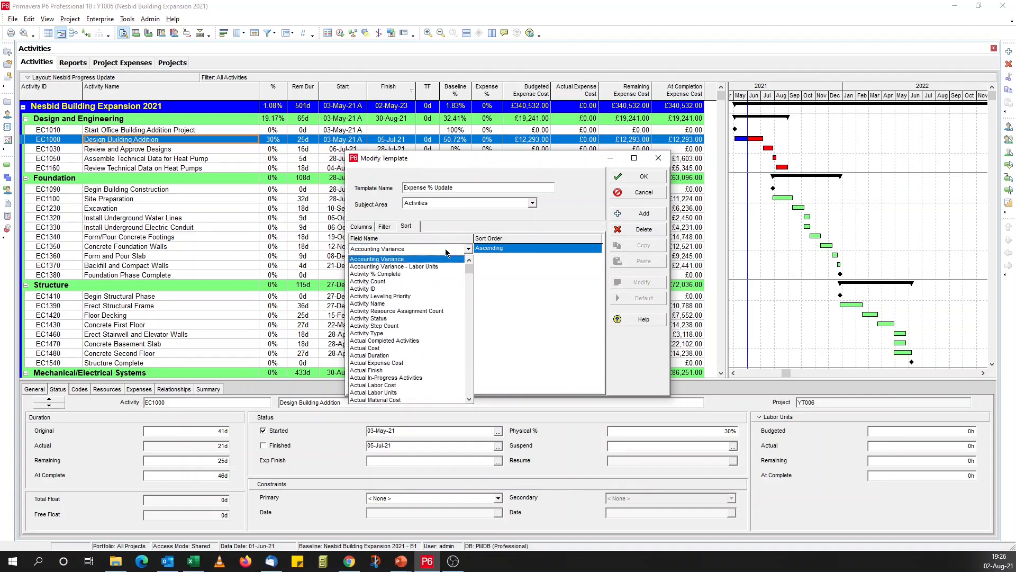
{"action": "left_click", "coordinate": [409, 289]}
For the Expenses subject area, remove the Budgeted, Actual, Remaining and At Completion Cost columns and add UDF - Expense % Update.
{"action": "left_click", "coordinate": [367, 226]}
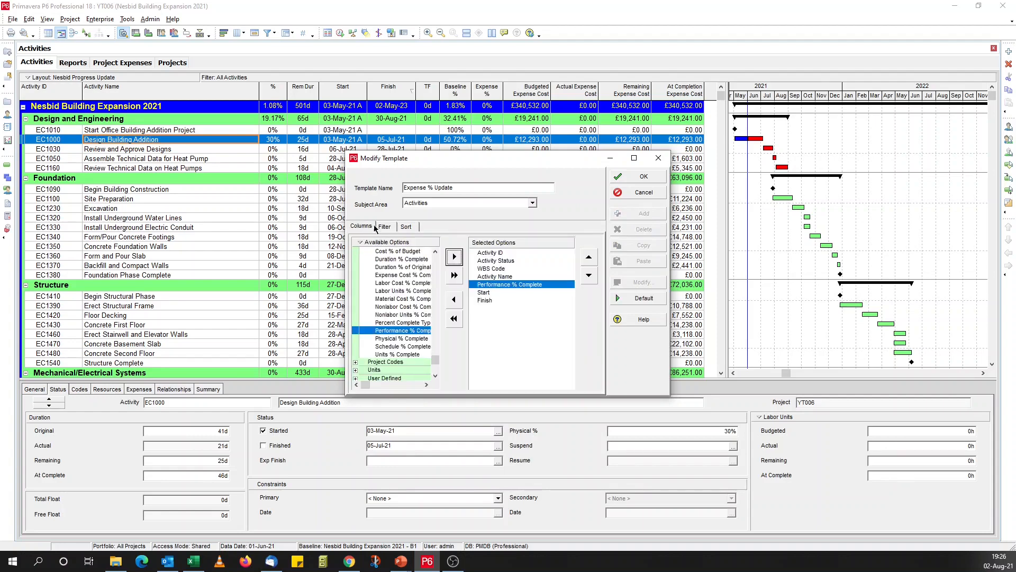
{"action": "left_click", "coordinate": [440, 202]}
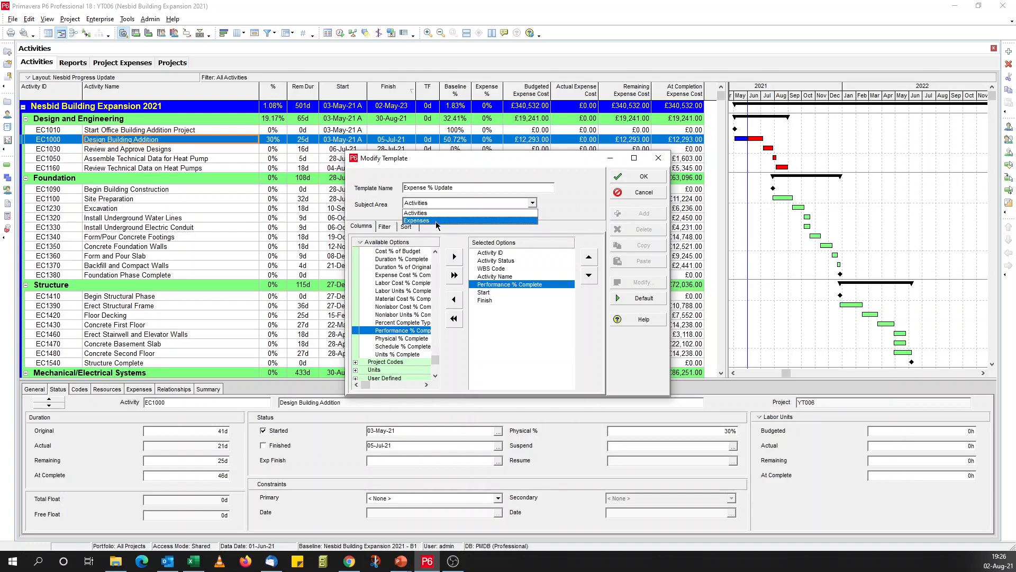
{"action": "left_click", "coordinate": [436, 222]}
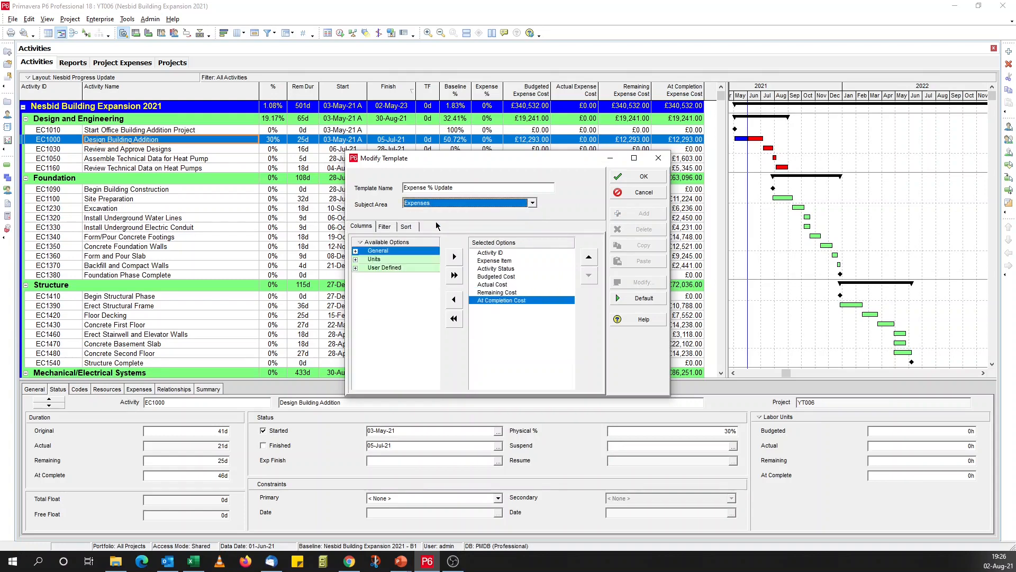
{"action": "double_click", "coordinate": [503, 277]}
{"action": "double_click", "coordinate": [503, 277]}
{"action": "double_click", "coordinate": [504, 276]}
{"action": "double_click", "coordinate": [503, 276]}
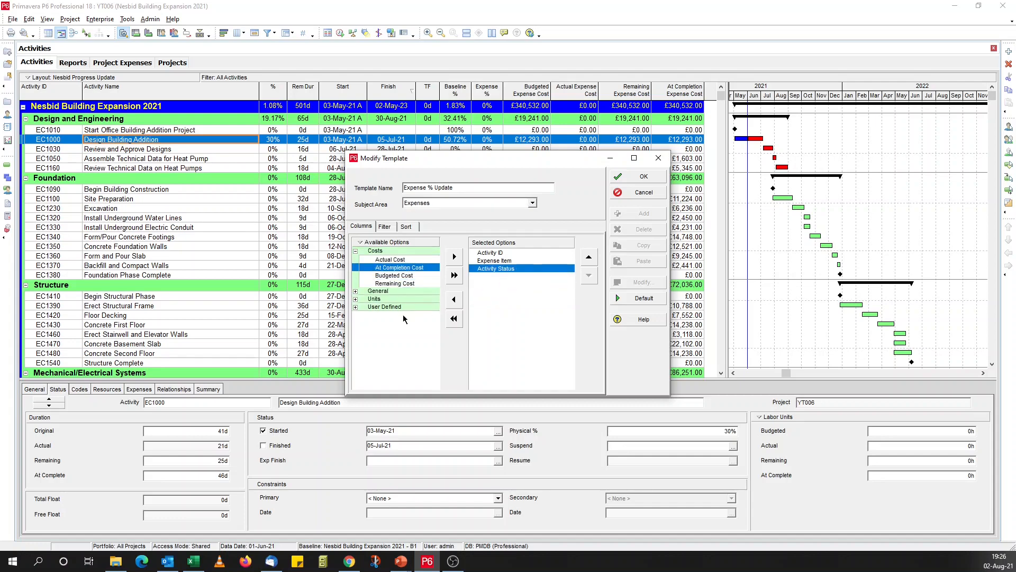
{"action": "left_click", "coordinate": [356, 308]}
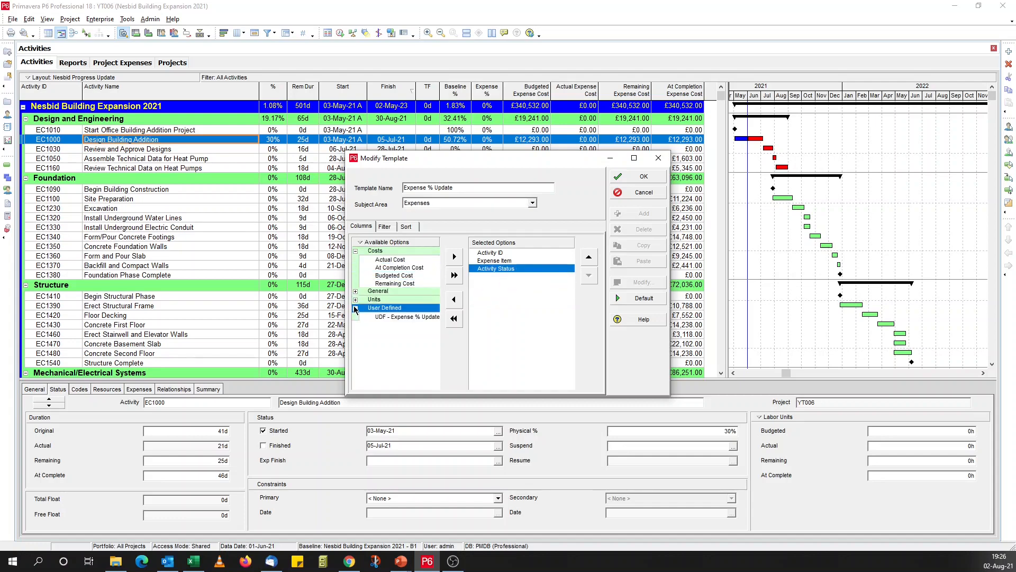
{"action": "double_click", "coordinate": [395, 321]}
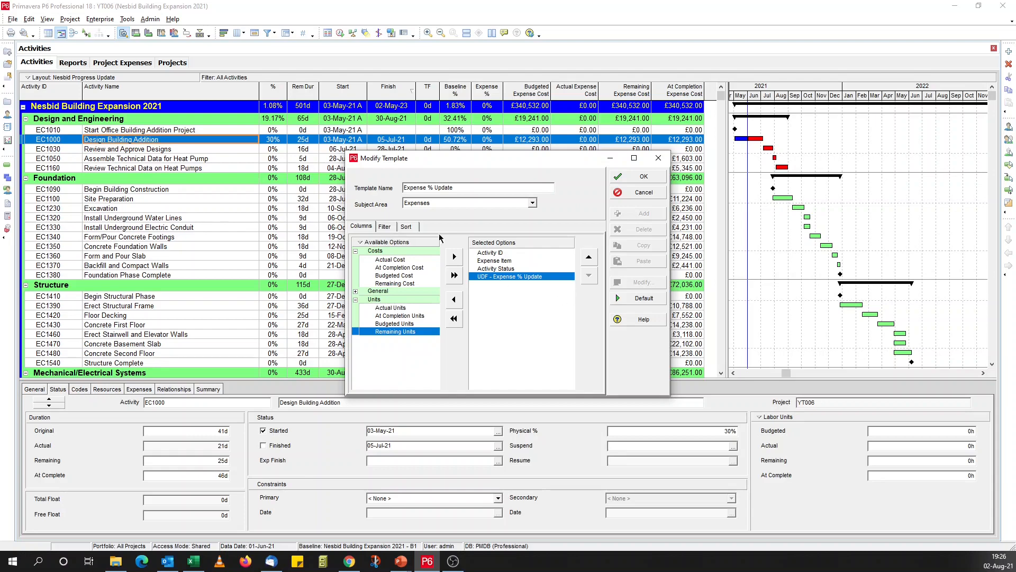
Sort the Expenses subject area by Activity ID ascending, save the template and continue the export with it.
{"action": "left_click", "coordinate": [388, 228]}
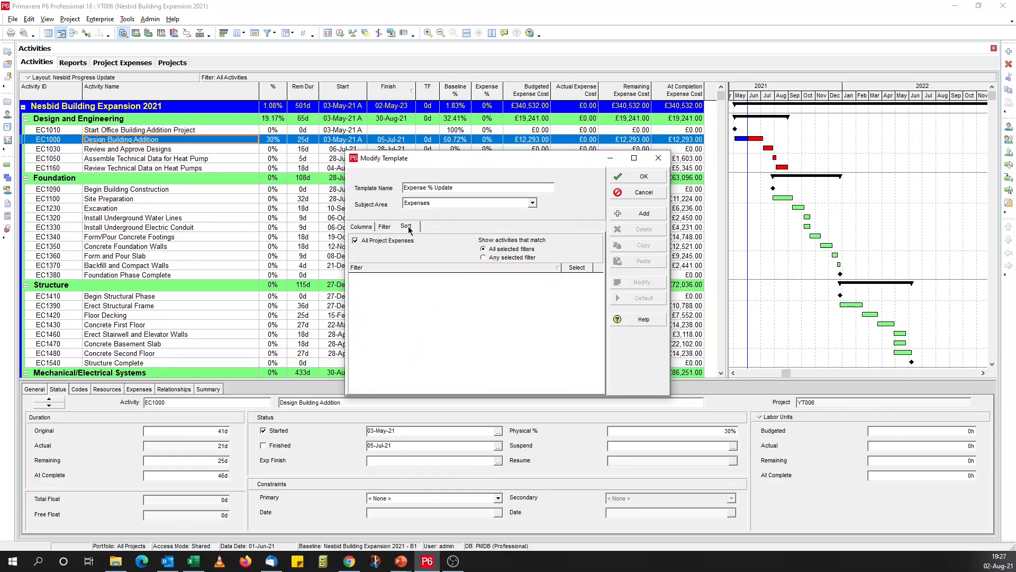
{"action": "left_click", "coordinate": [408, 227]}
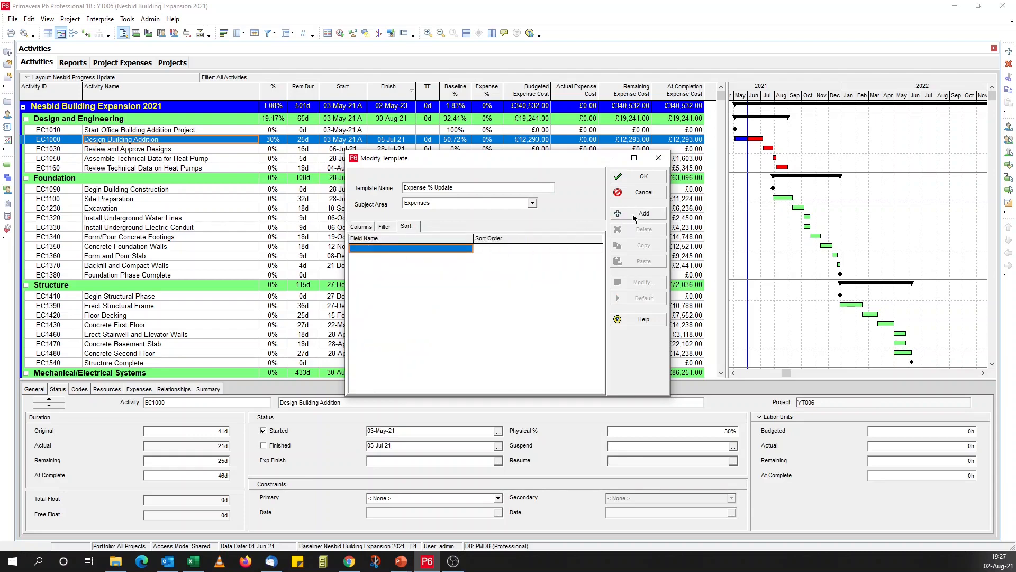
{"action": "left_click", "coordinate": [633, 213]}
{"action": "left_click", "coordinate": [456, 249]}
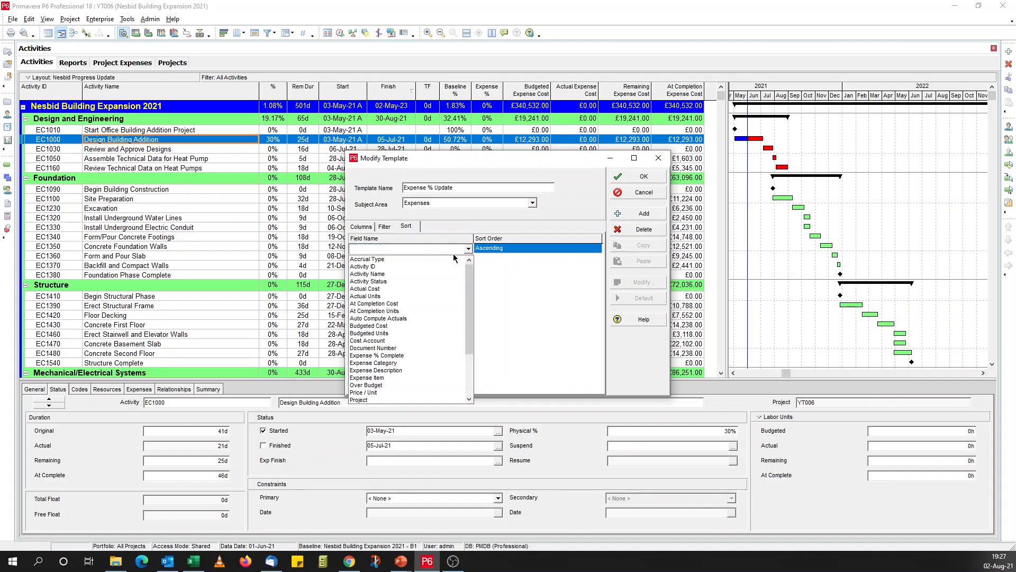
{"action": "left_click", "coordinate": [395, 267]}
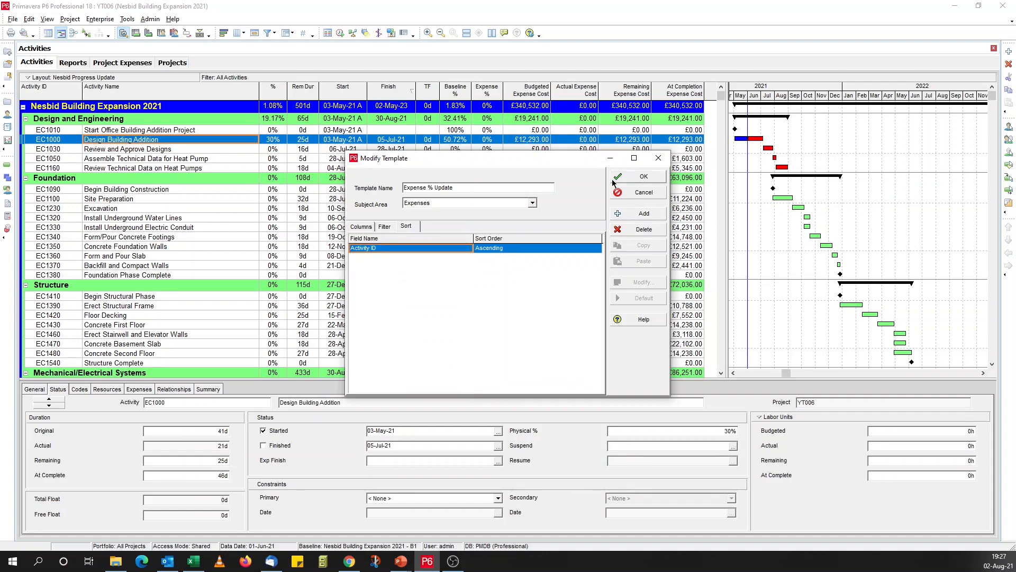
{"action": "left_click", "coordinate": [362, 226]}
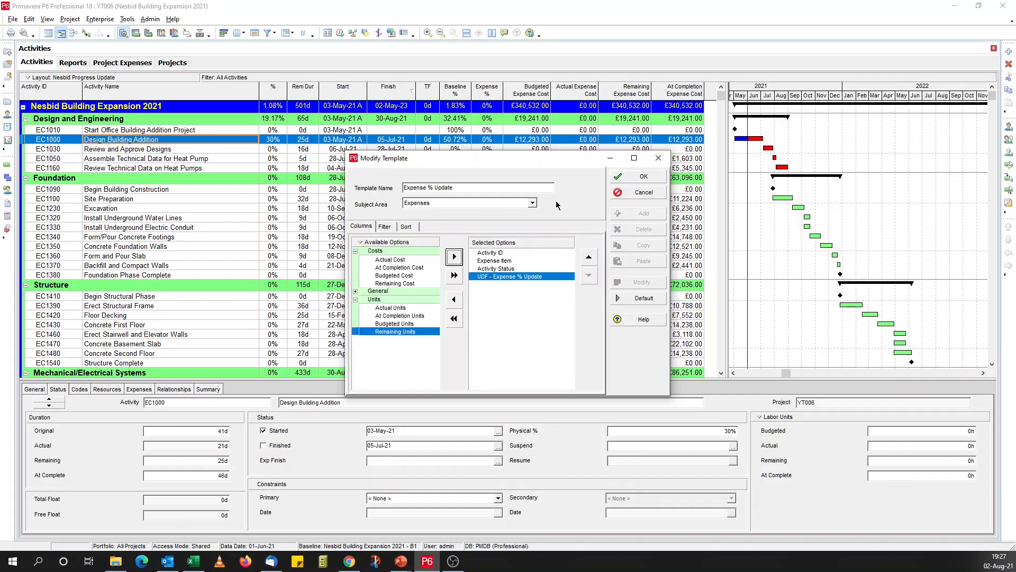
{"action": "left_click", "coordinate": [642, 177]}
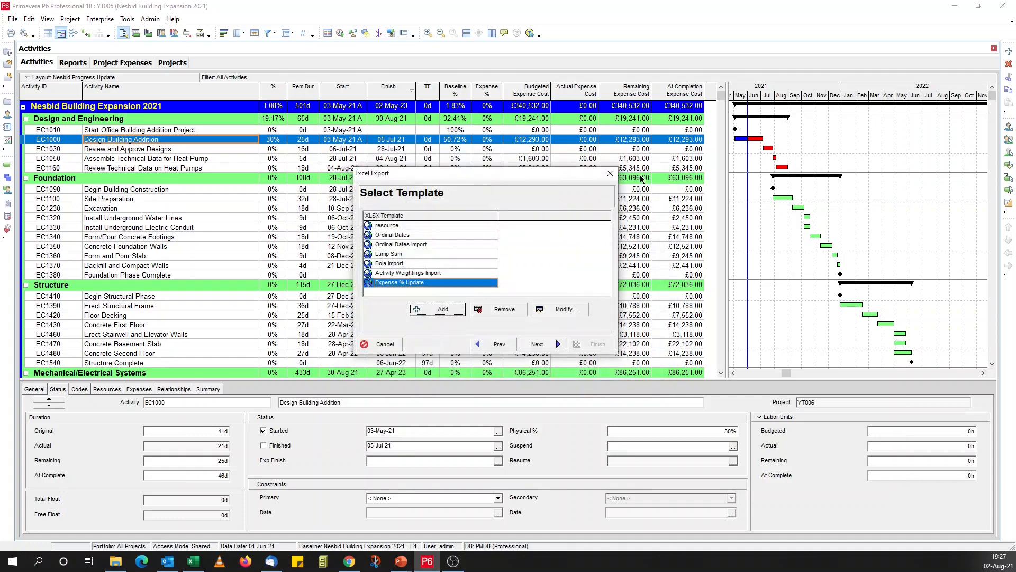
{"action": "left_click", "coordinate": [552, 347]}
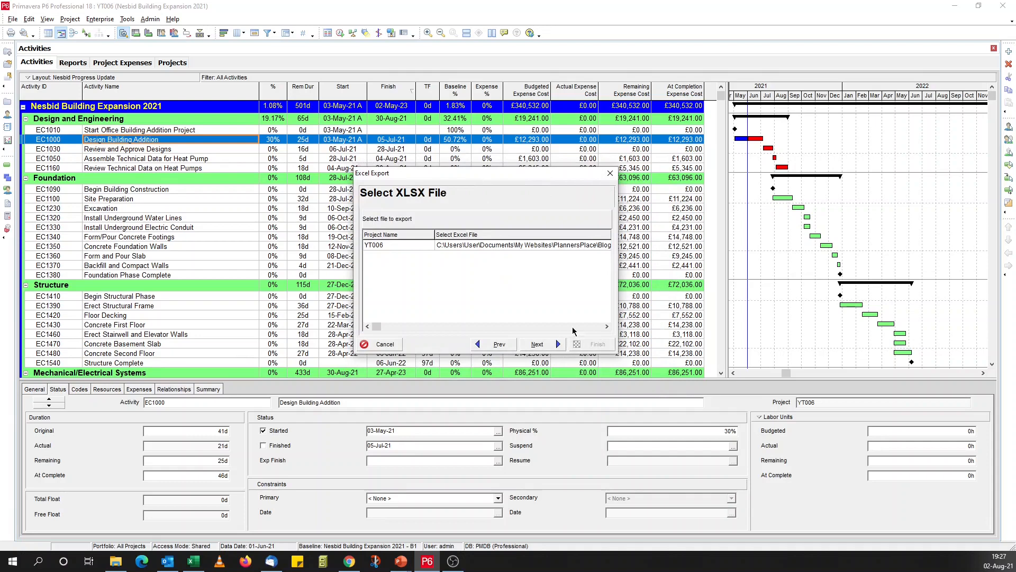
Set the export file to YT006-percent update.xlsx in the Lumpsum Scurves folder and finish the export.
{"action": "left_click", "coordinate": [593, 246]}
{"action": "left_click", "coordinate": [545, 245]}
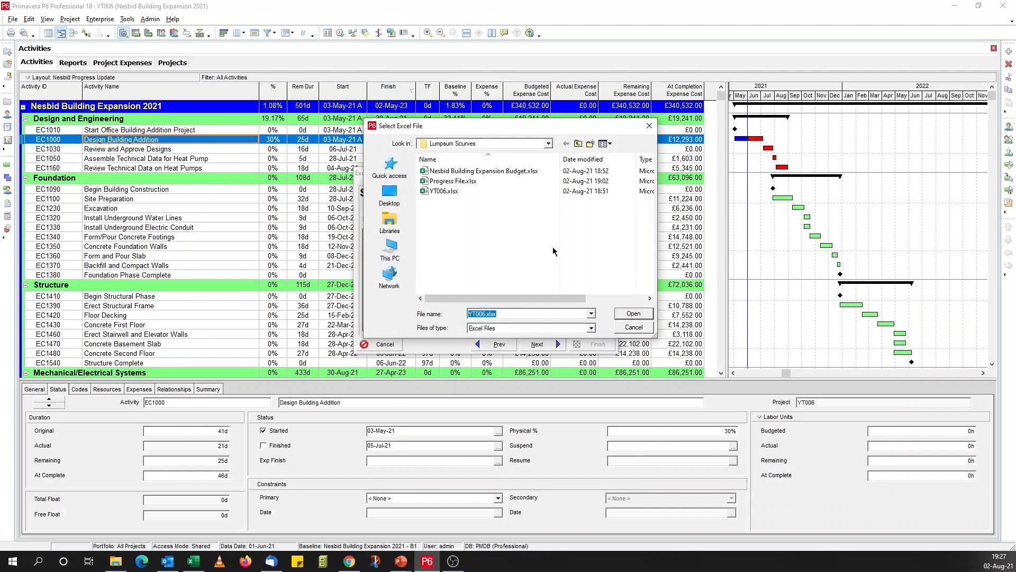
{"action": "left_click", "coordinate": [494, 313]}
{"action": "type", "text": "-percent update"}
{"action": "left_click", "coordinate": [632, 314]}
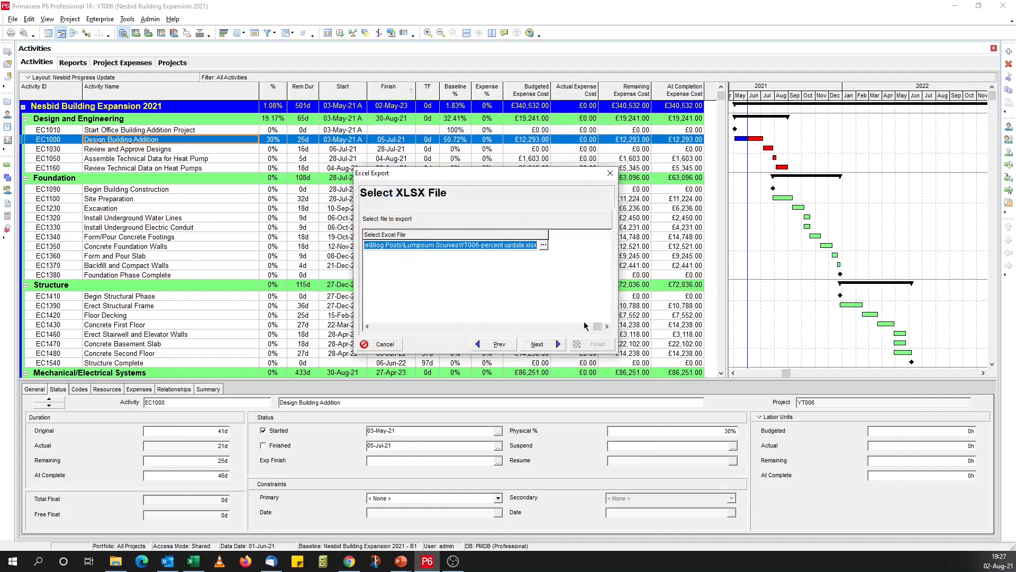
{"action": "left_click", "coordinate": [548, 344]}
{"action": "left_click", "coordinate": [595, 344]}
{"action": "left_click", "coordinate": [574, 348]}
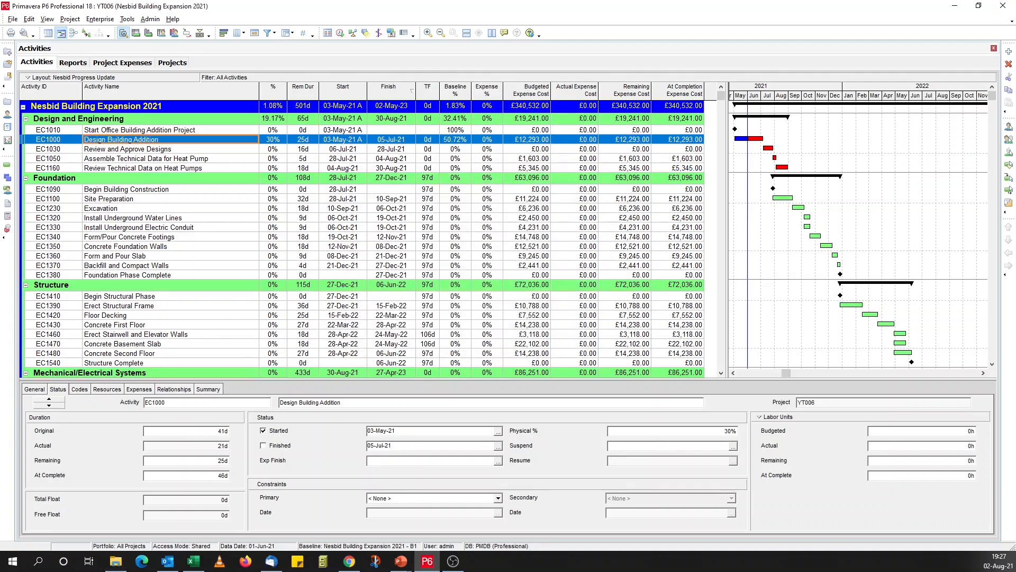
Switch to the exported workbook YT006-percent update.xlsx in Excel and autofit columns A to H of the TASK sheet.
{"action": "key", "text": "alt+Tab"}
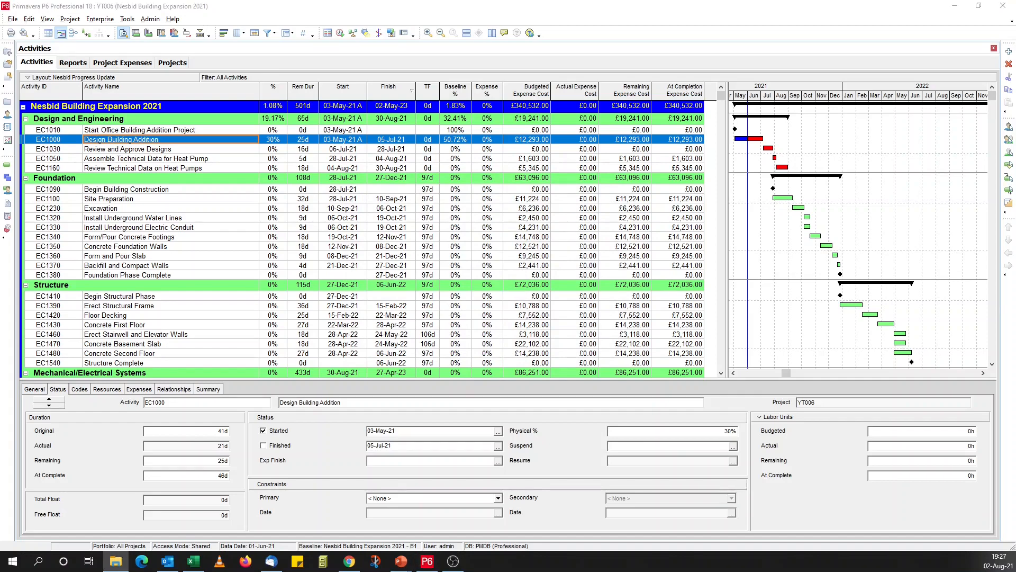
{"action": "key", "text": "alt+Tab"}
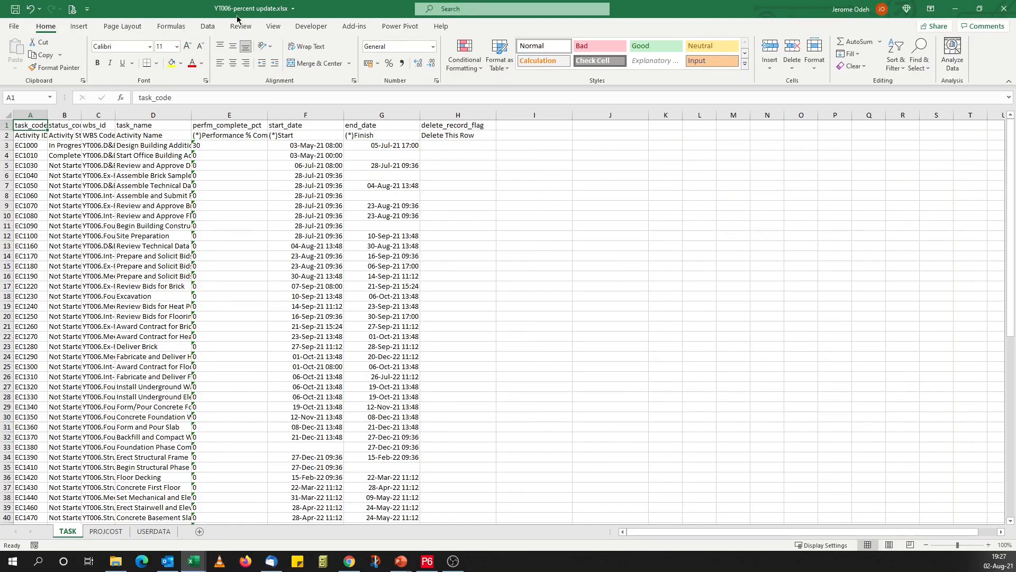
{"action": "left_click", "coordinate": [247, 185]}
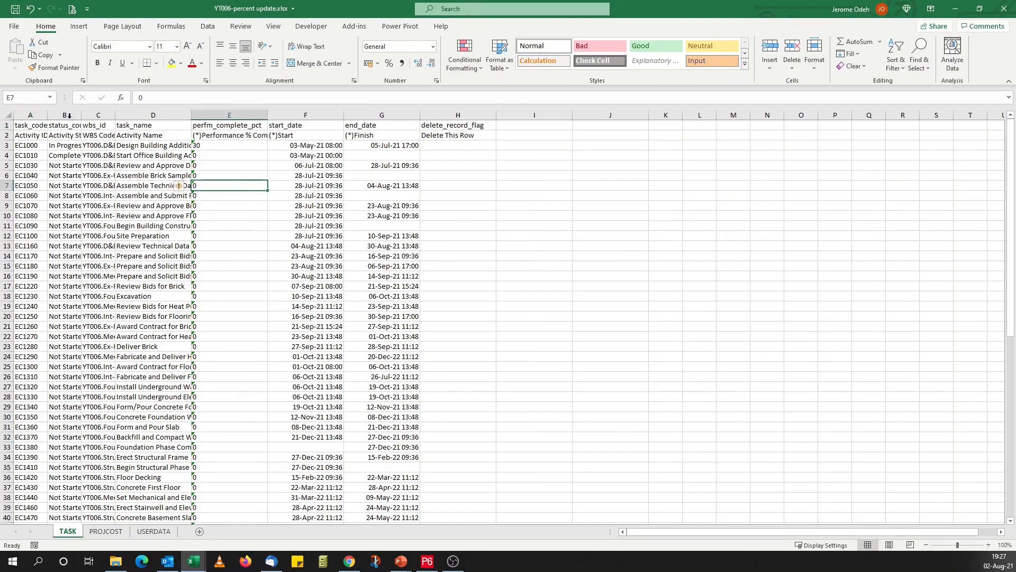
{"action": "left_click_drag", "start_coordinate": [44, 114], "coordinate": [442, 112]}
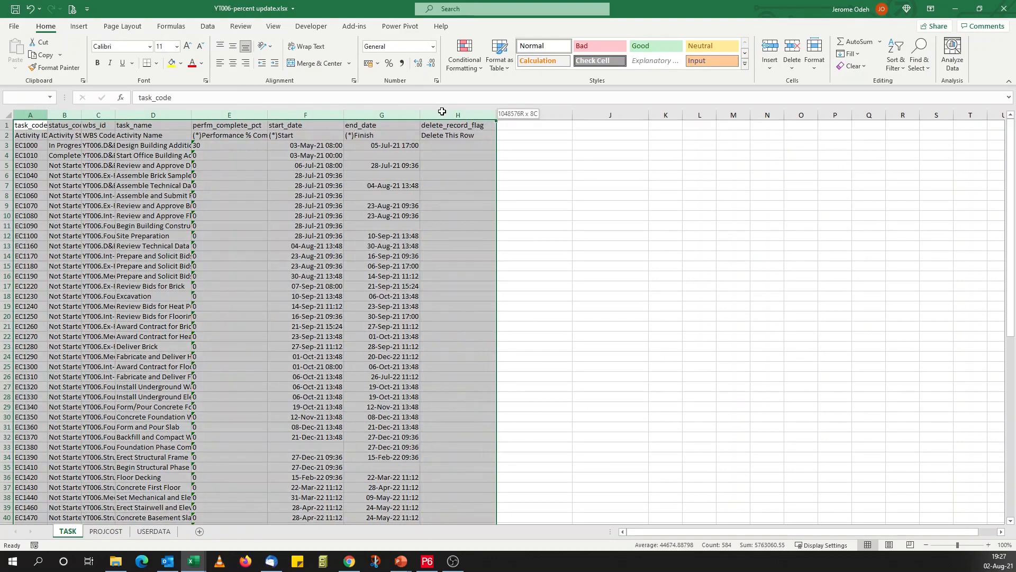
{"action": "double_click", "coordinate": [496, 114]}
{"action": "left_click", "coordinate": [444, 183]}
{"action": "left_click", "coordinate": [399, 146]}
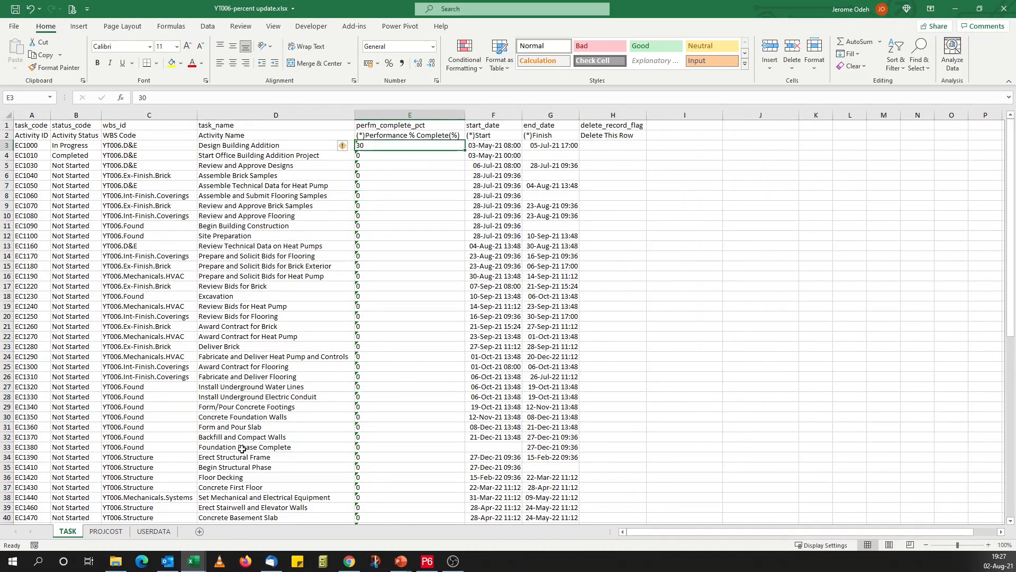
Autofit columns A to E of the PROJCOST sheet and select the first cells under UDF - Expense % Update.
{"action": "left_click", "coordinate": [112, 532]}
{"action": "left_click_drag", "start_coordinate": [30, 115], "coordinate": [263, 113]}
{"action": "double_click", "coordinate": [269, 111]}
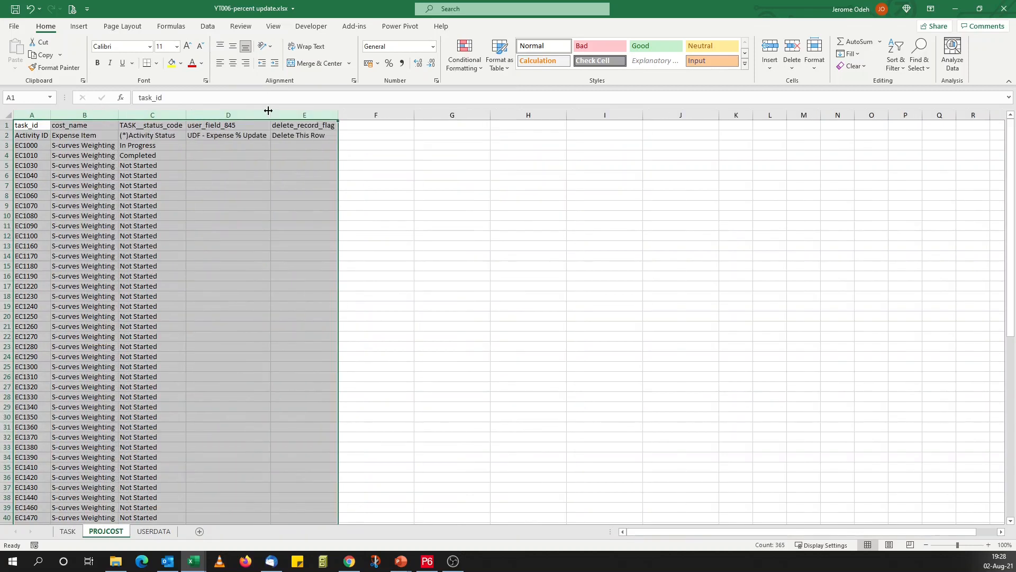
{"action": "left_click_drag", "start_coordinate": [241, 147], "coordinate": [245, 219]}
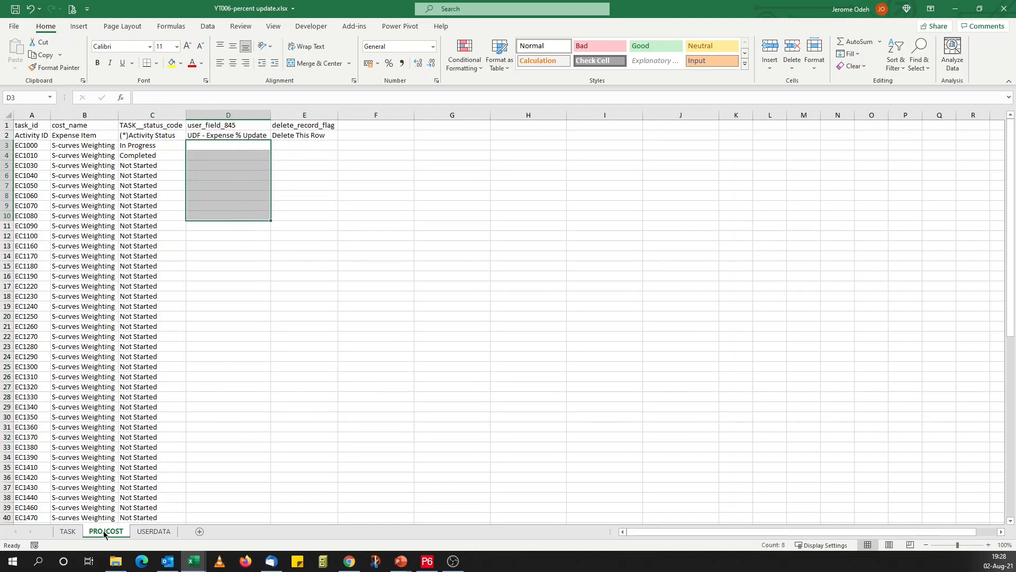
Copy all Performance % Complete values from the TASK sheet and paste them as values into PROJCOST's UDF - Expense % Update column from D3.
{"action": "left_click", "coordinate": [69, 531]}
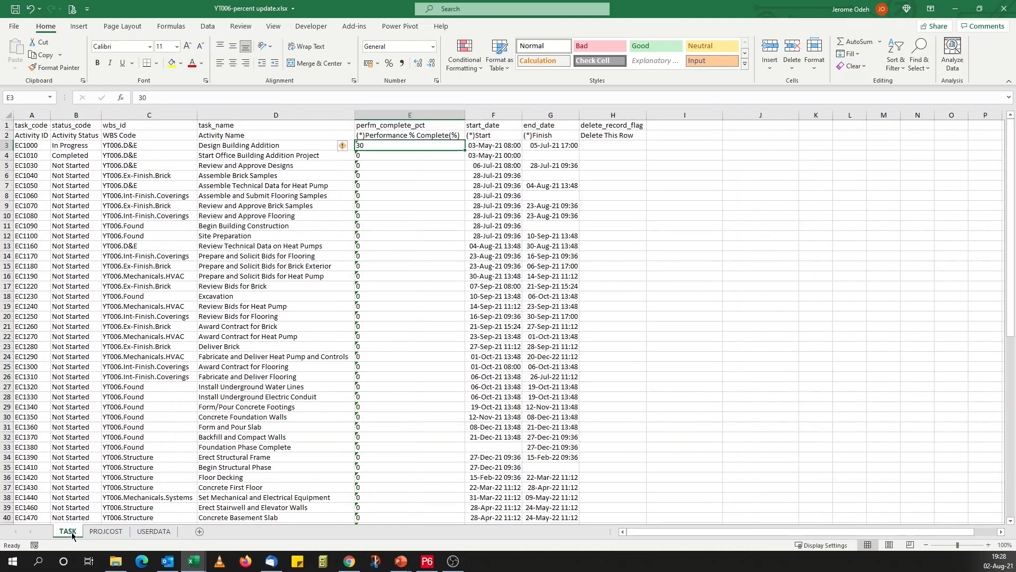
{"action": "left_click", "coordinate": [102, 532]}
{"action": "left_click", "coordinate": [68, 531]}
{"action": "key", "text": "ctrl+shift+Down"}
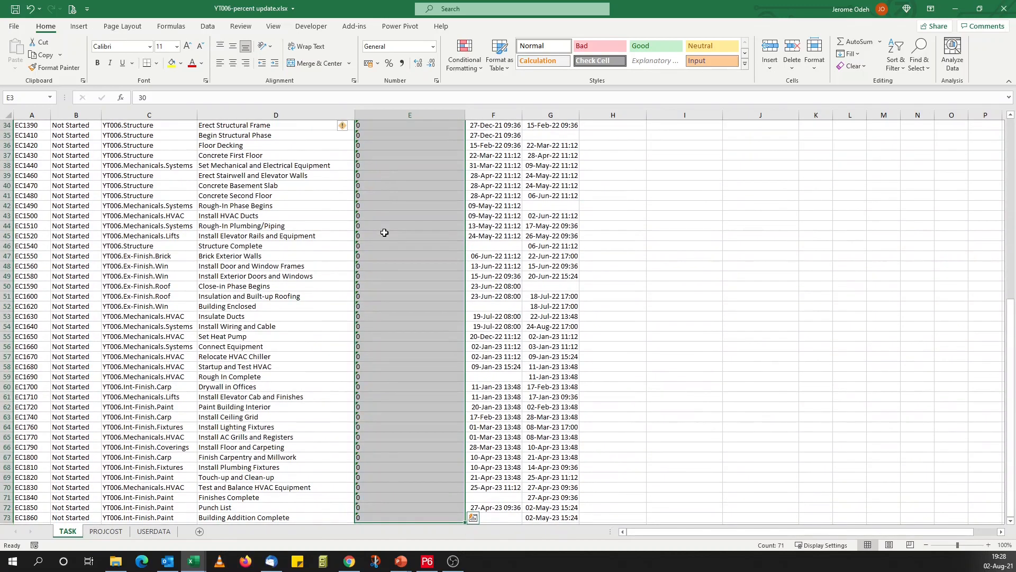
{"action": "right_click", "coordinate": [384, 232]}
{"action": "left_click", "coordinate": [411, 258]}
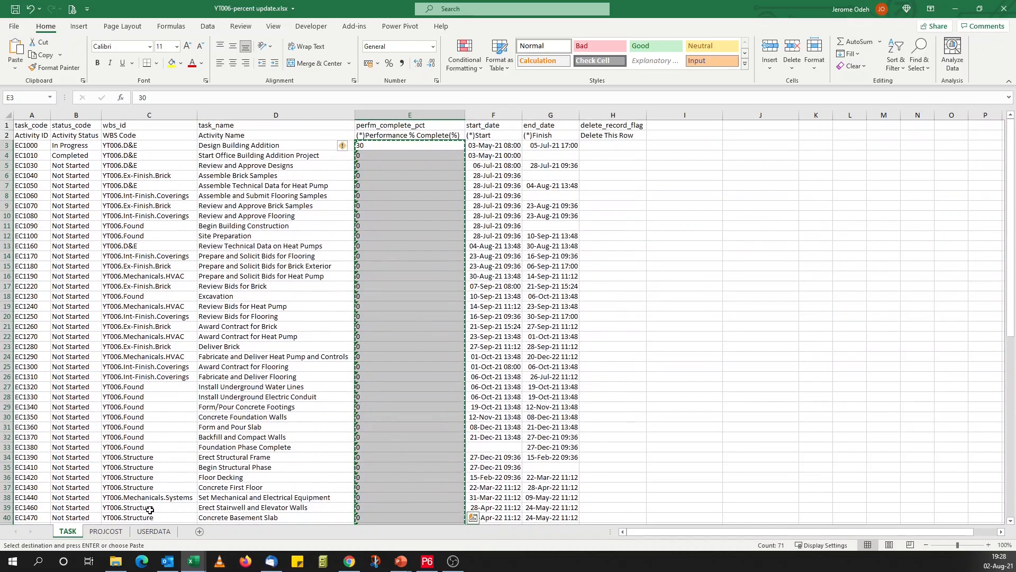
{"action": "left_click", "coordinate": [106, 531]}
{"action": "left_click", "coordinate": [208, 145]}
{"action": "right_click", "coordinate": [207, 148]}
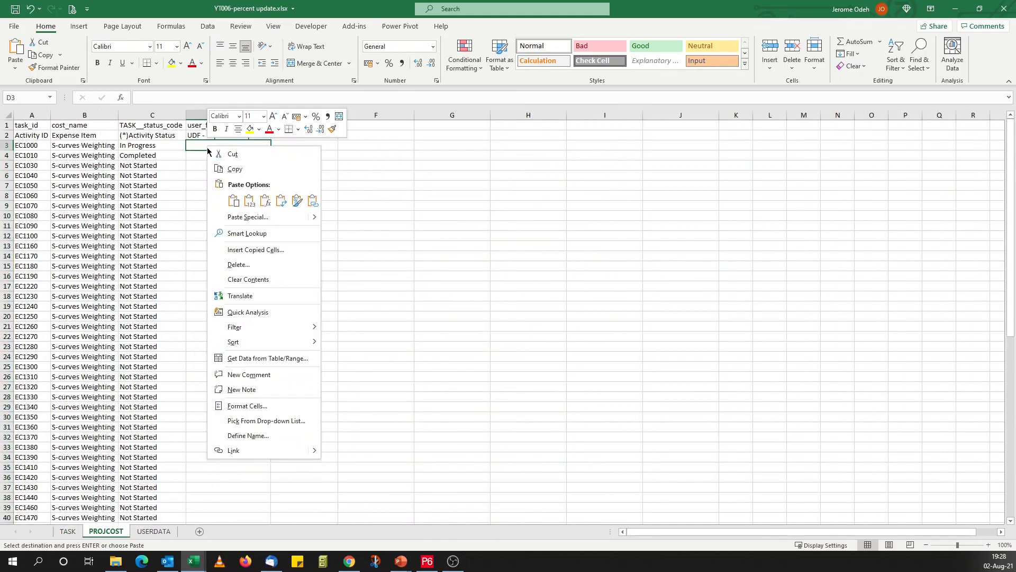
{"action": "left_click", "coordinate": [250, 200]}
{"action": "scroll", "coordinate": [257, 281], "scroll_direction": "down", "scroll_amount": 1}
{"action": "scroll", "coordinate": [257, 281], "scroll_direction": "down", "scroll_amount": 19}
{"action": "scroll", "coordinate": [257, 289], "scroll_direction": "up", "scroll_amount": 19}
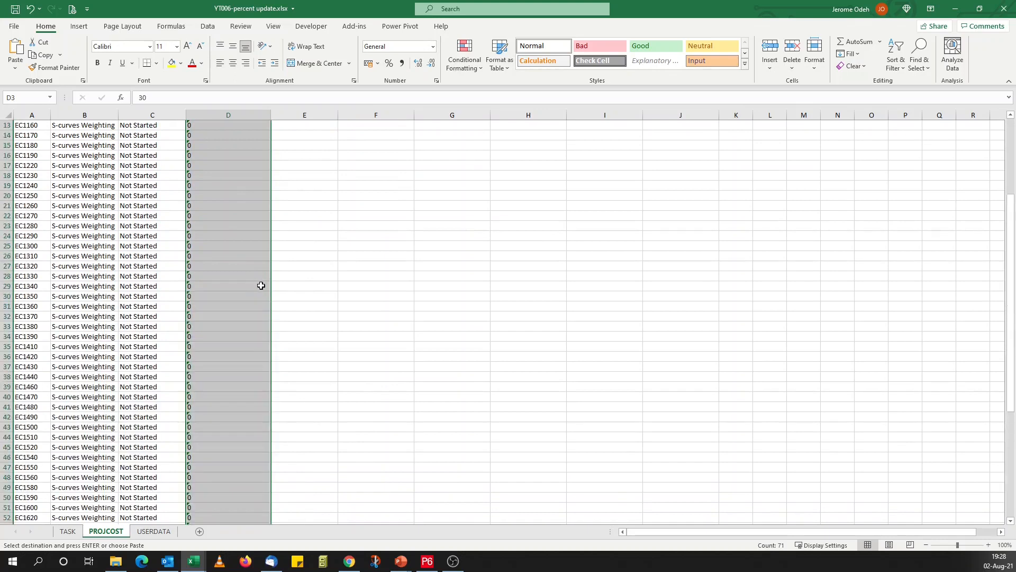
Save and close the workbook, and switch back to Primavera P6.
{"action": "left_click", "coordinate": [15, 10]}
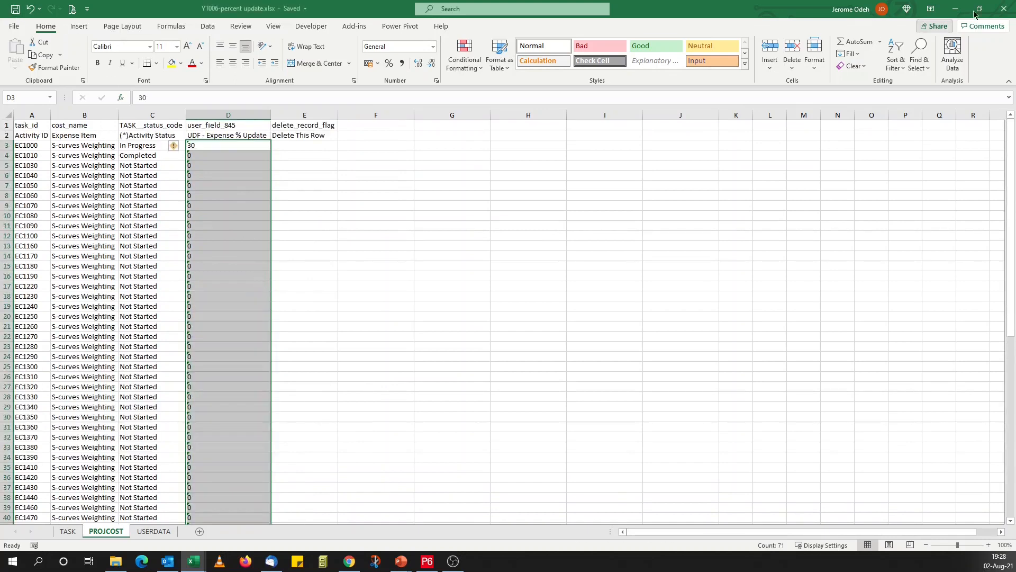
{"action": "left_click", "coordinate": [1004, 9]}
{"action": "left_click", "coordinate": [428, 561]}
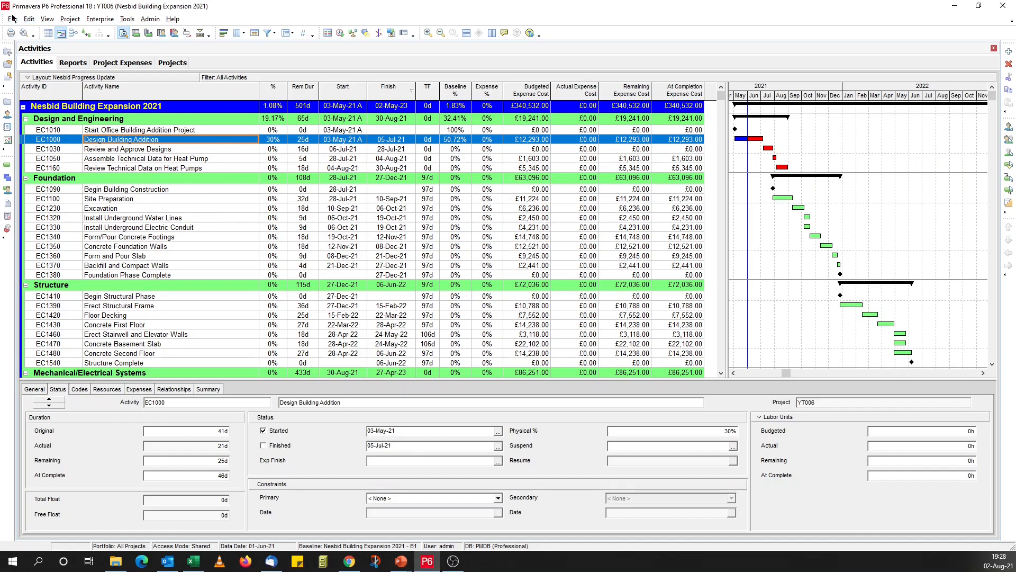
Start an import in Spreadsheet - (XLSX) format and choose YT006-percent update.xlsx from PlannersPlace's Lumpsum Scurves folder as the source.
{"action": "left_click", "coordinate": [13, 19]}
{"action": "left_click", "coordinate": [30, 97]}
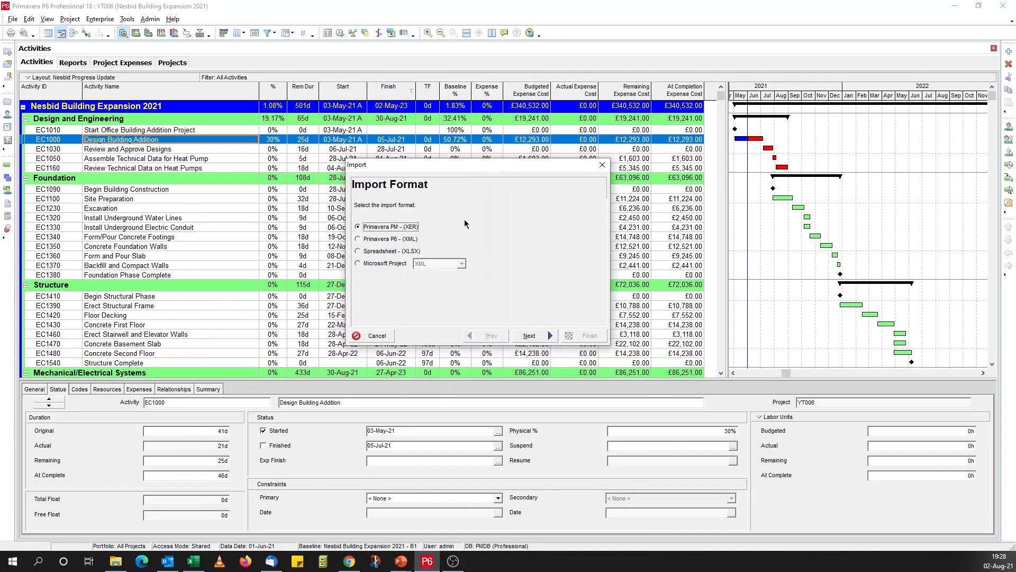
{"action": "left_click", "coordinate": [358, 251]}
{"action": "left_click", "coordinate": [530, 335]}
{"action": "left_click", "coordinate": [534, 278]}
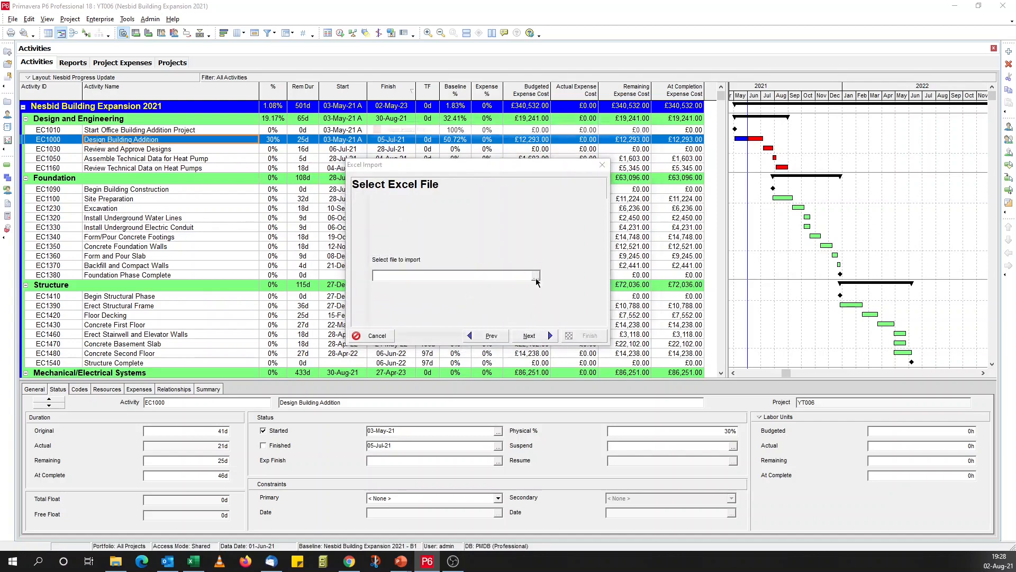
{"action": "scroll", "coordinate": [477, 258], "scroll_direction": "down", "scroll_amount": 3}
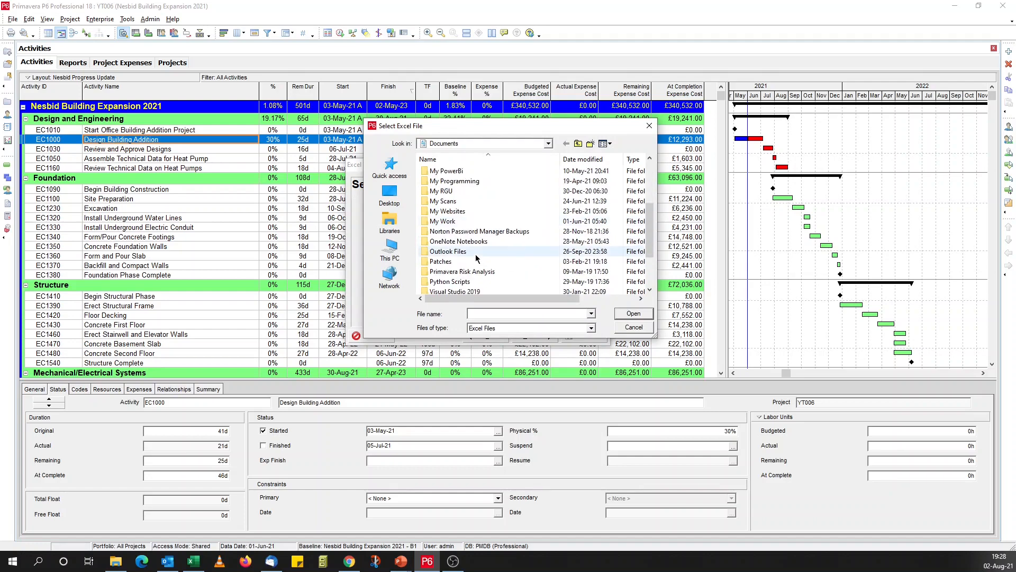
{"action": "double_click", "coordinate": [457, 212]}
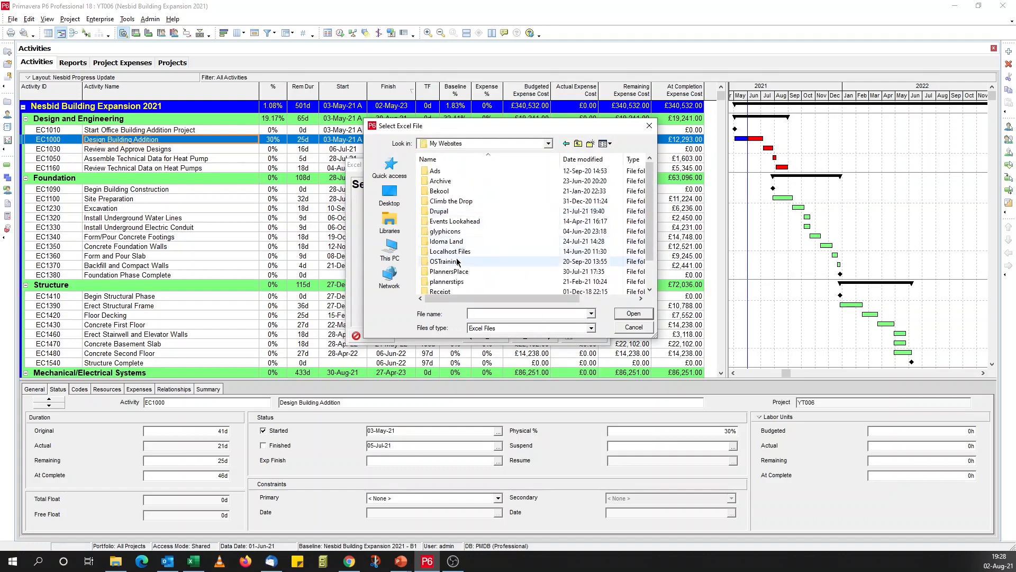
{"action": "double_click", "coordinate": [462, 271]}
{"action": "double_click", "coordinate": [454, 202]}
{"action": "double_click", "coordinate": [469, 212]}
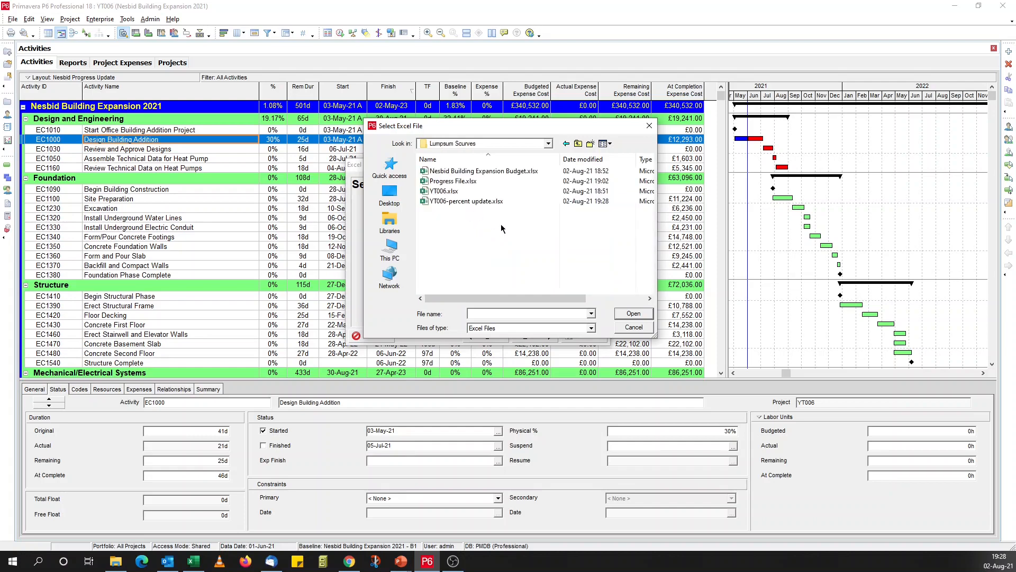
{"action": "double_click", "coordinate": [469, 205]}
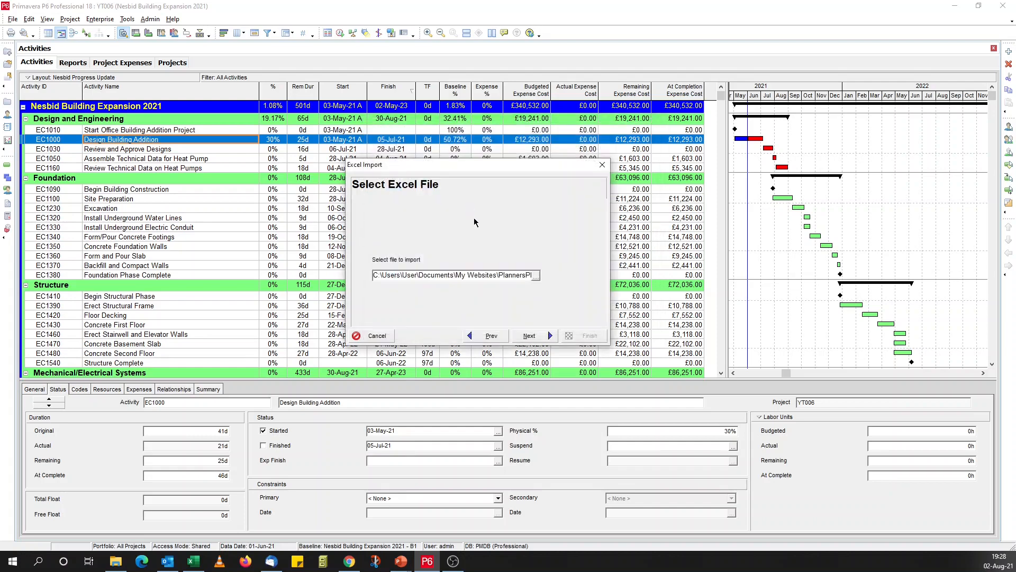
Import only the Expenses data, with project YT006 as the existing project to update.
{"action": "left_click", "coordinate": [534, 334]}
{"action": "left_click", "coordinate": [404, 265]}
{"action": "left_click", "coordinate": [534, 336]}
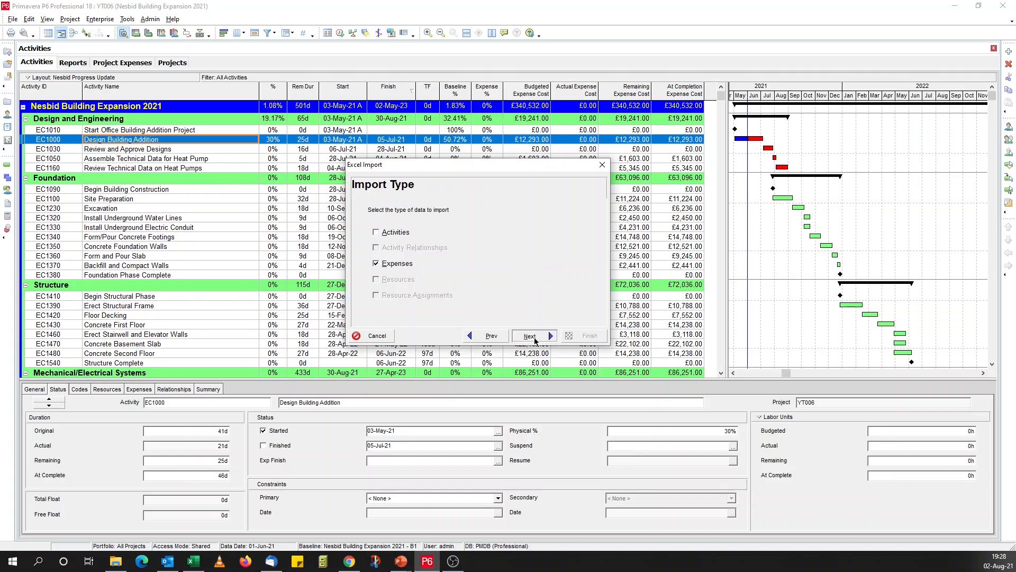
{"action": "left_click", "coordinate": [558, 259]}
{"action": "left_click", "coordinate": [578, 257]}
{"action": "left_click", "coordinate": [584, 258]}
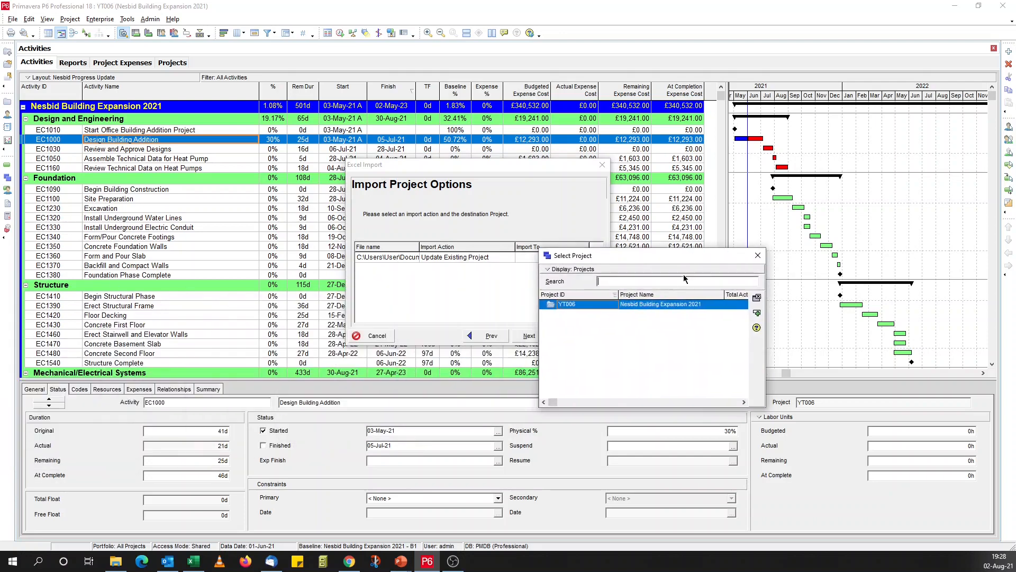
{"action": "double_click", "coordinate": [591, 307]}
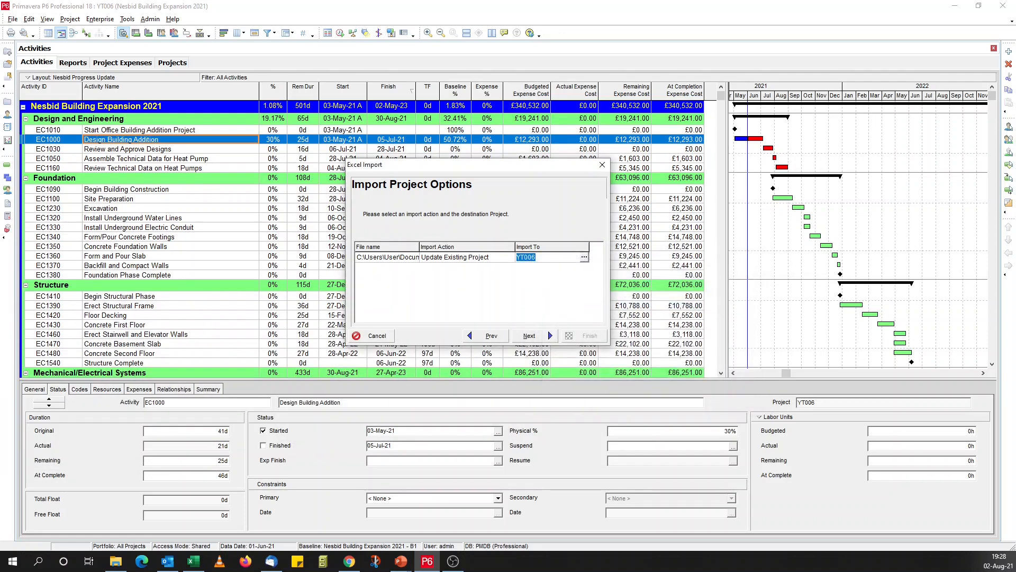
Continue to the import summary, run the import and close the result.
{"action": "left_click", "coordinate": [530, 337]}
{"action": "left_click", "coordinate": [531, 337]}
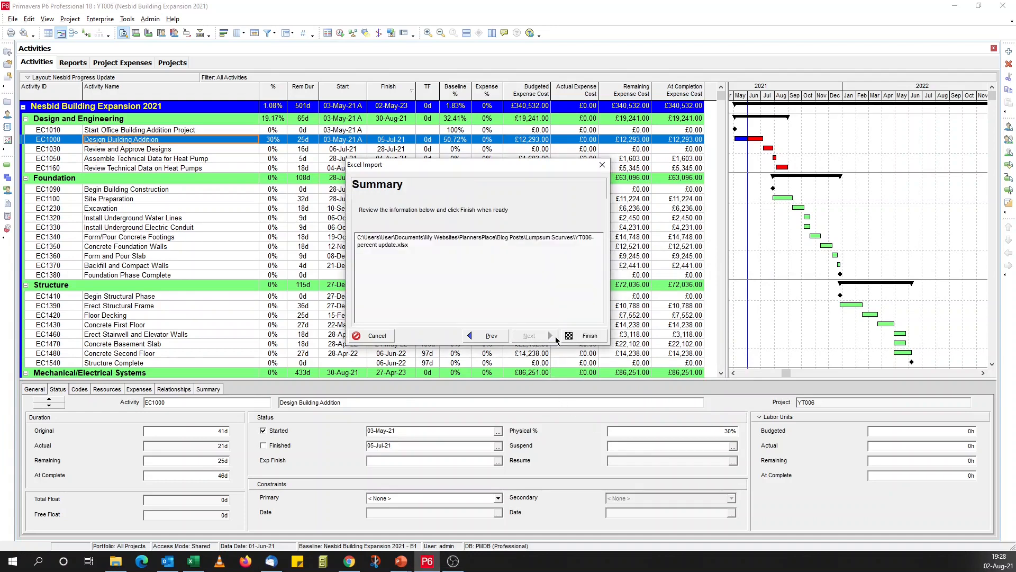
{"action": "left_click", "coordinate": [580, 336]}
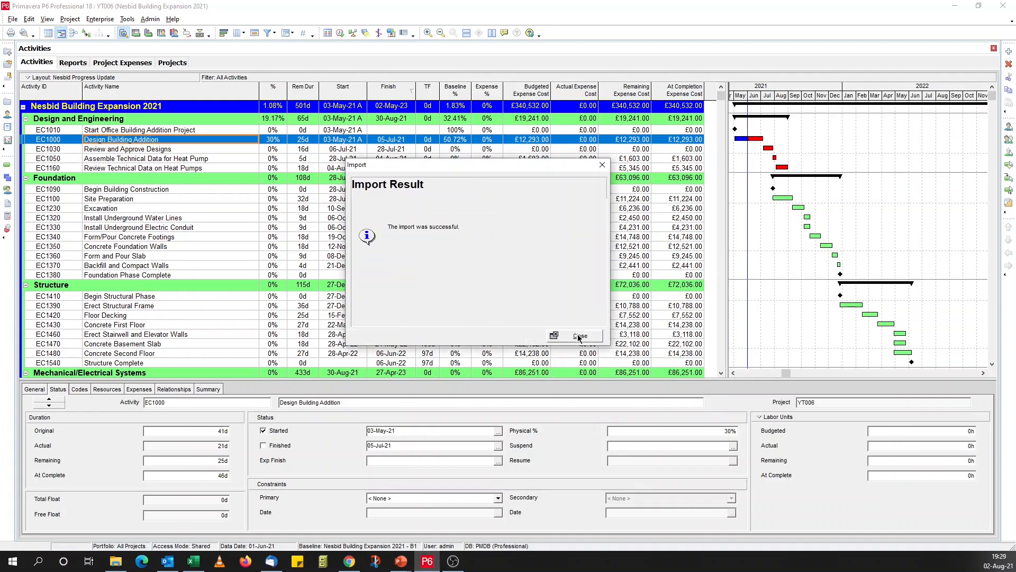
{"action": "left_click", "coordinate": [580, 337]}
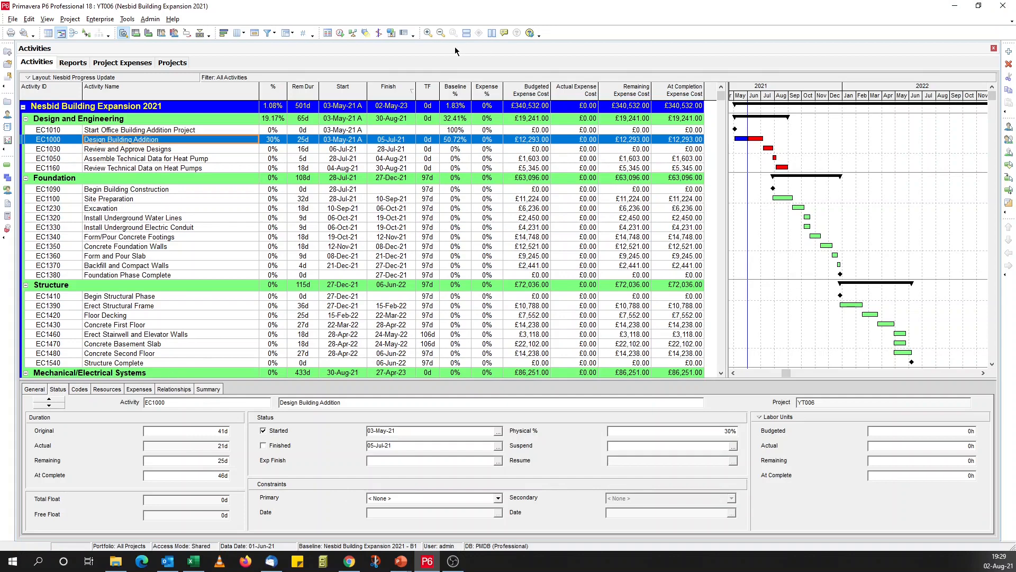
Show the expenses of activity EC1000 and add the UDF - Expense % Update column after Auto Compute Actuals.
{"action": "left_click", "coordinate": [139, 389]}
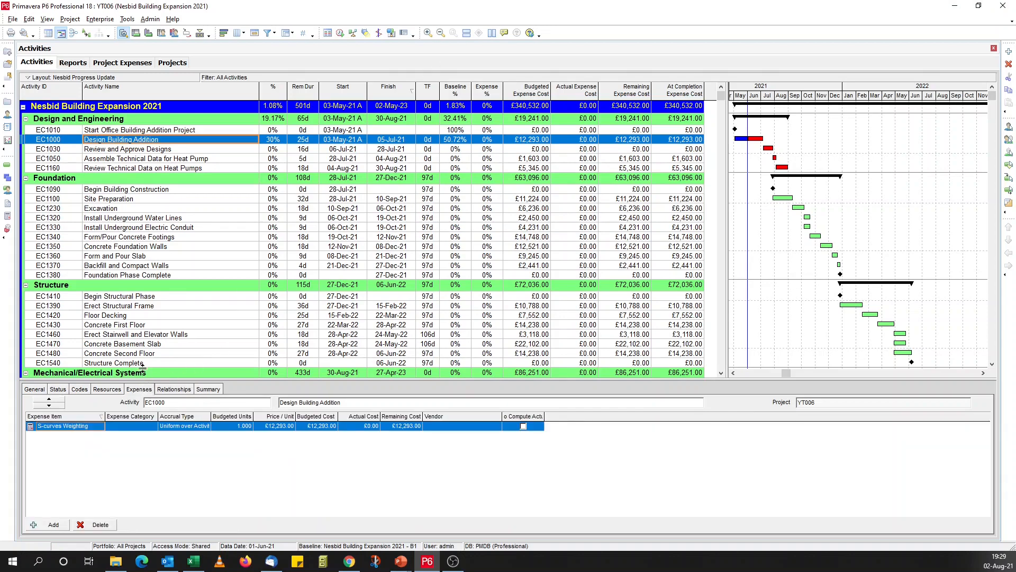
{"action": "right_click", "coordinate": [556, 417]}
{"action": "left_click", "coordinate": [582, 422]}
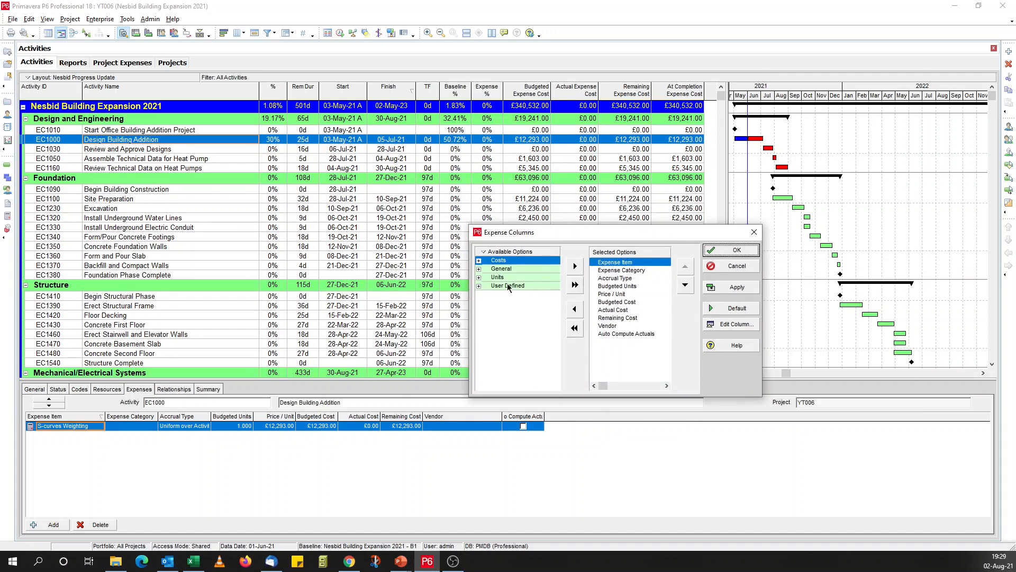
{"action": "left_click", "coordinate": [479, 287]}
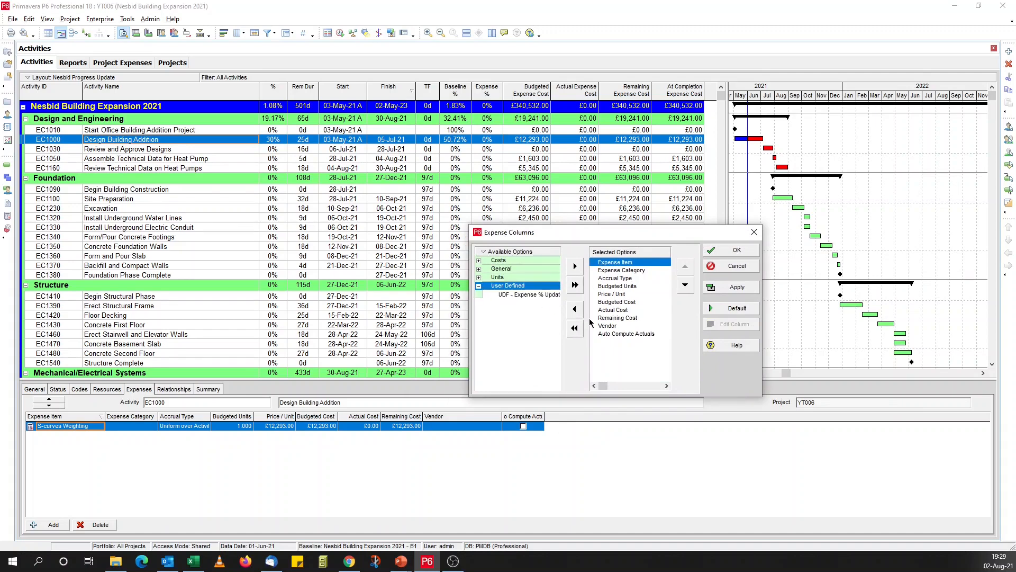
{"action": "left_click", "coordinate": [600, 333]}
{"action": "double_click", "coordinate": [536, 296]}
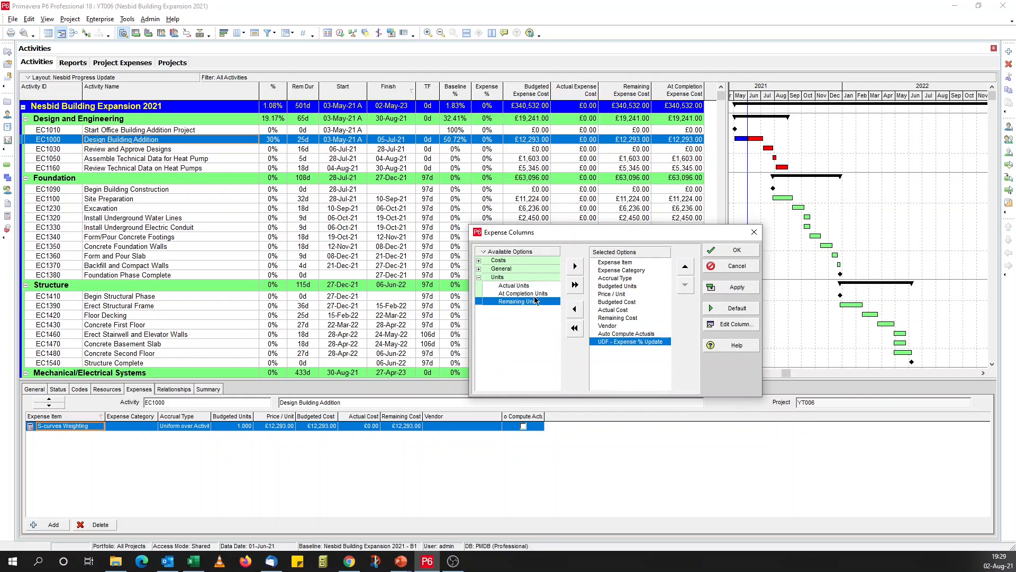
{"action": "left_click", "coordinate": [729, 291]}
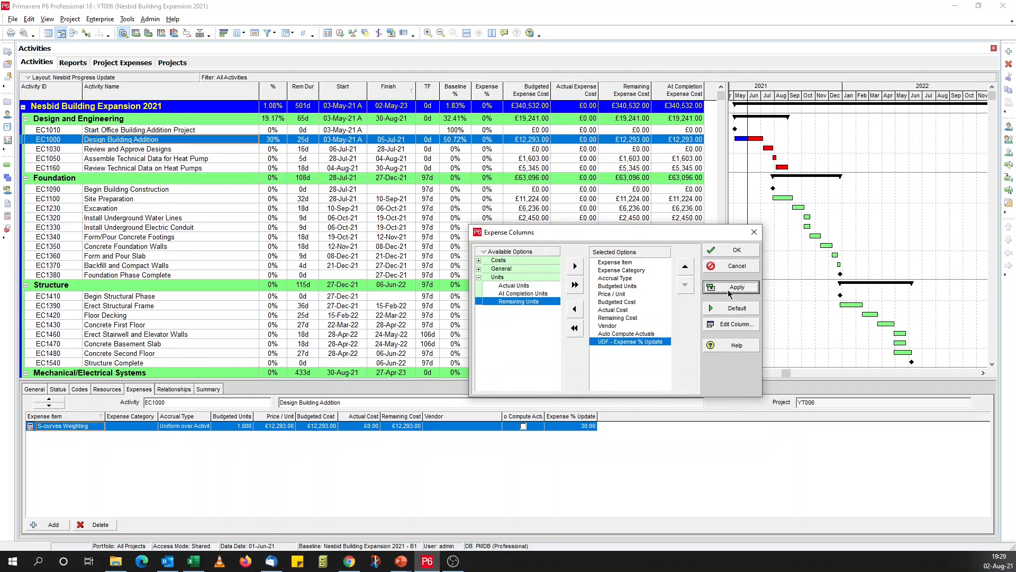
{"action": "left_click", "coordinate": [718, 249]}
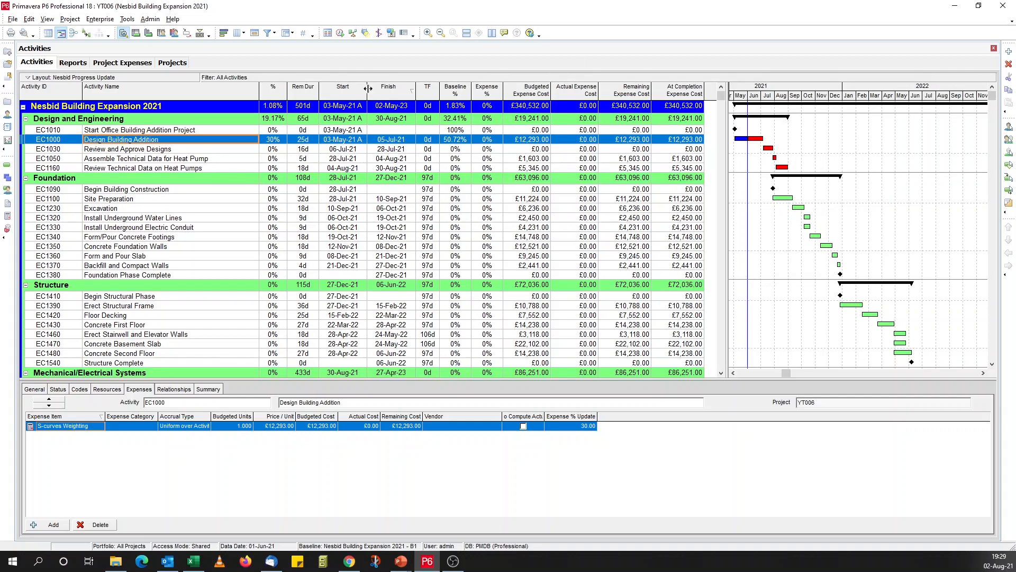
Create a global change named Expense % Update with Project Expenses as its subject area.
{"action": "left_click", "coordinate": [127, 19]}
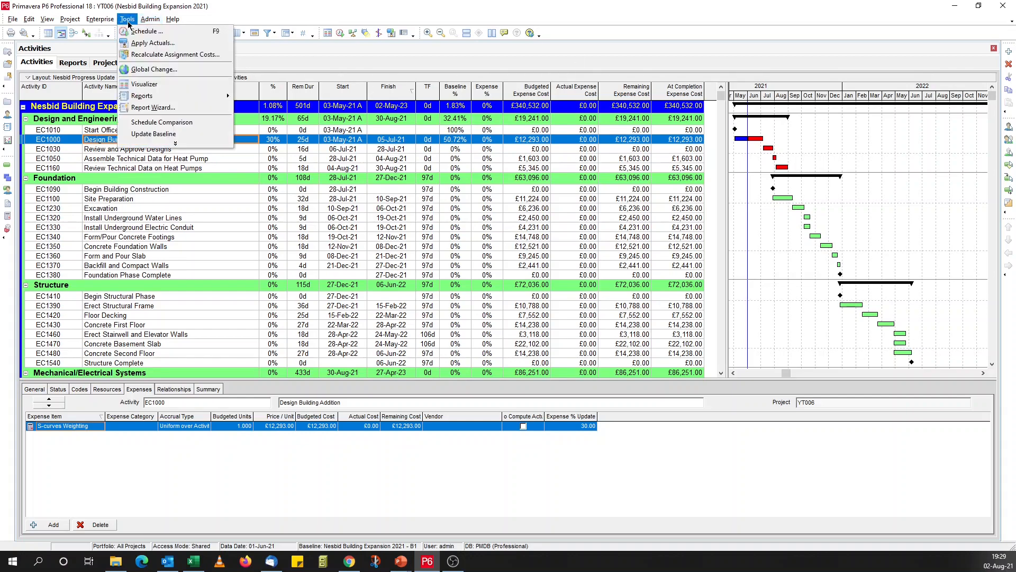
{"action": "left_click", "coordinate": [155, 69]}
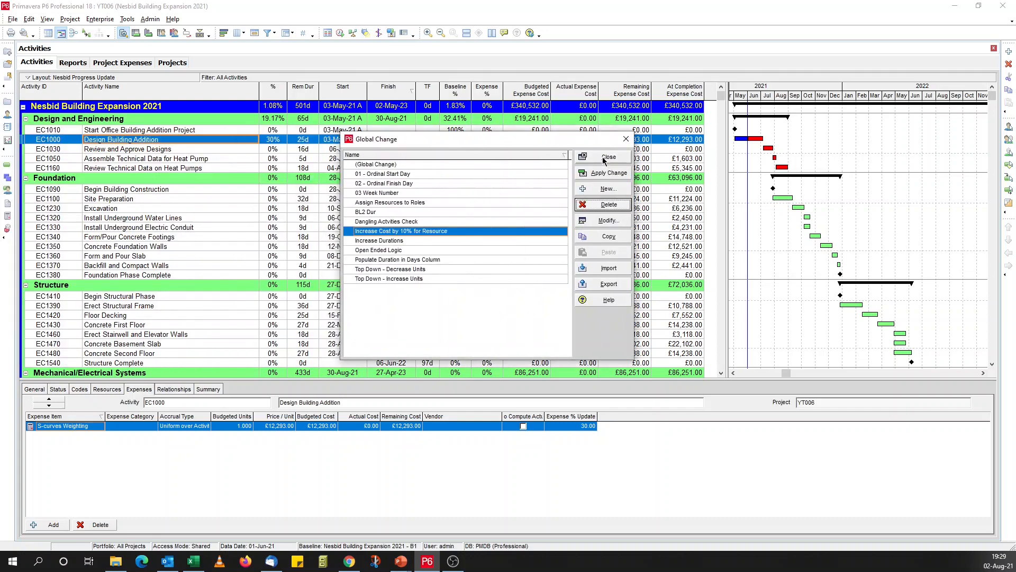
{"action": "left_click", "coordinate": [603, 190]}
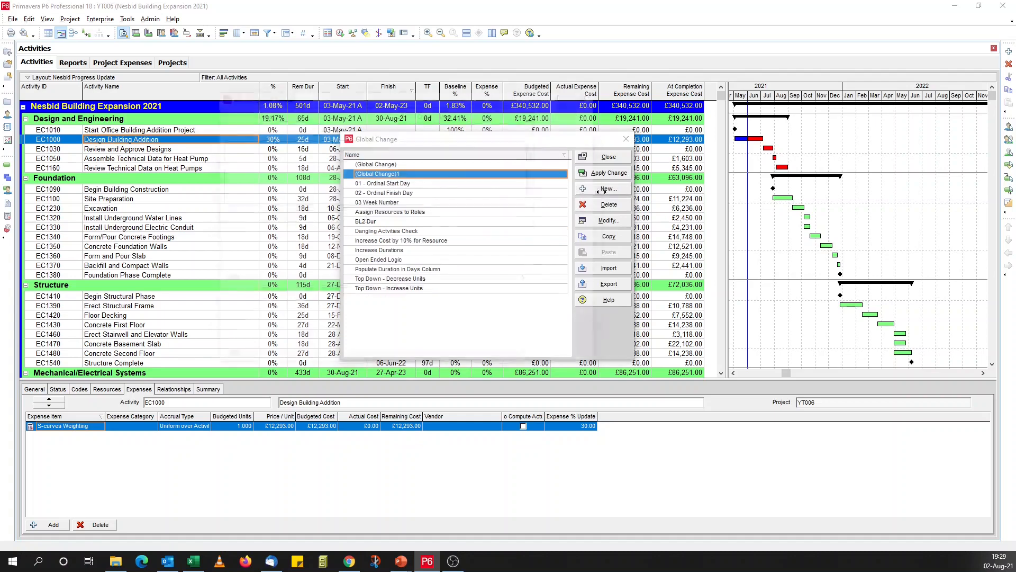
{"action": "left_click_drag", "start_coordinate": [445, 125], "coordinate": [402, 113]}
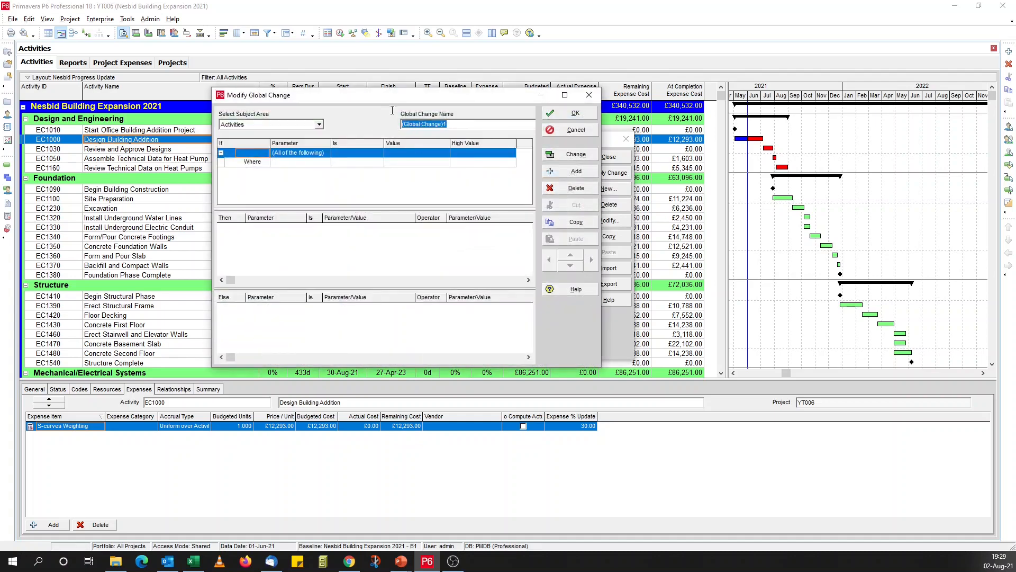
{"action": "type", "text": "Ex"}
{"action": "left_click", "coordinate": [319, 125]}
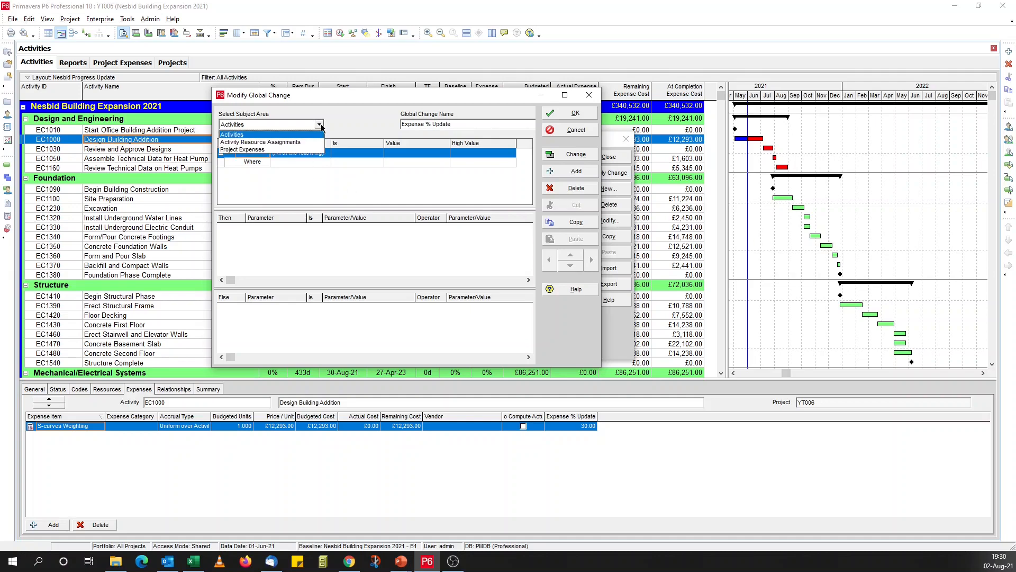
{"action": "left_click", "coordinate": [281, 151]}
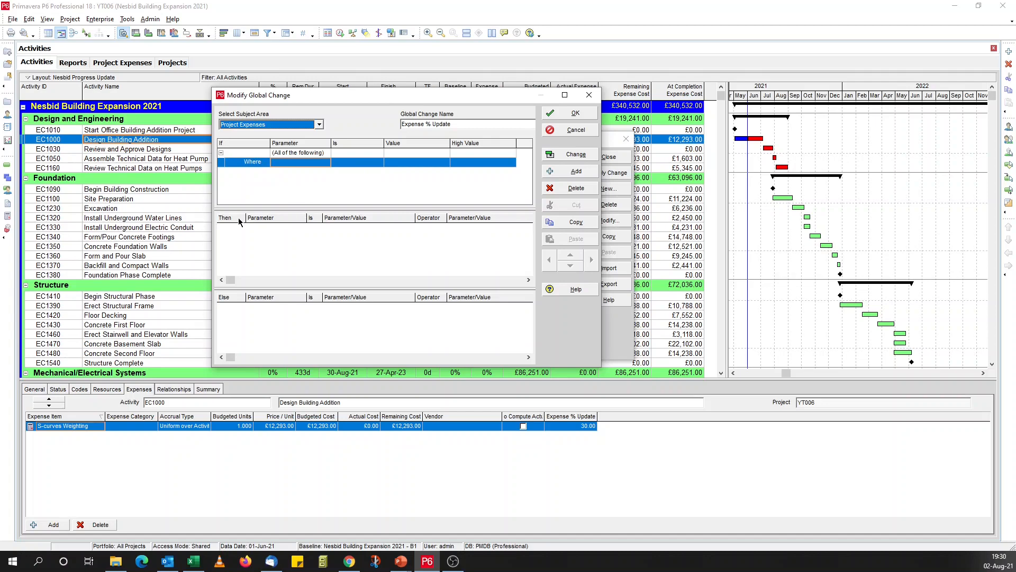
Add a Then statement that sets Expense % Complete equal to UDF - Expense % Update.
{"action": "left_click", "coordinate": [565, 170]}
{"action": "left_click", "coordinate": [302, 228]}
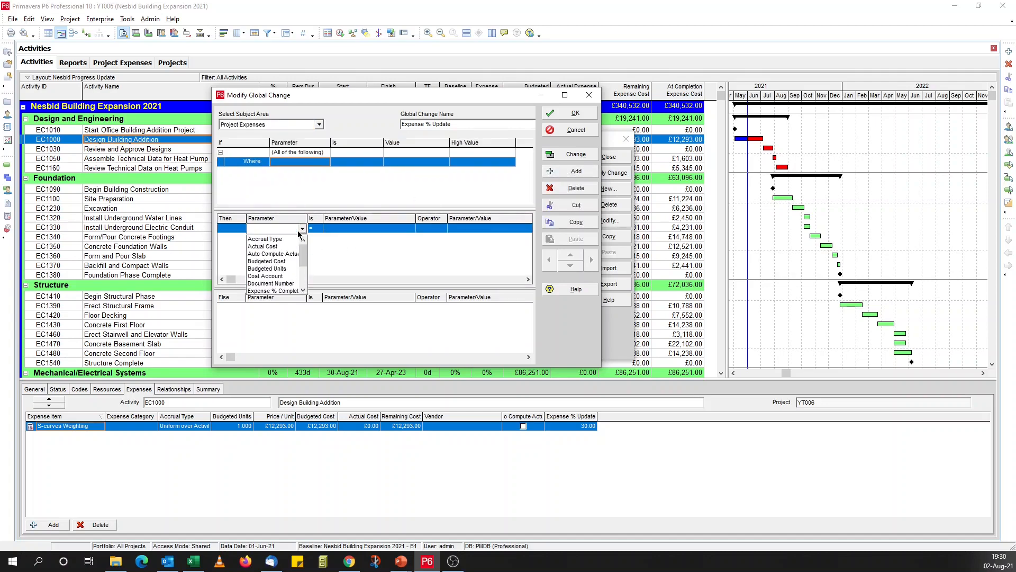
{"action": "left_click", "coordinate": [290, 290]}
{"action": "left_click", "coordinate": [347, 229]}
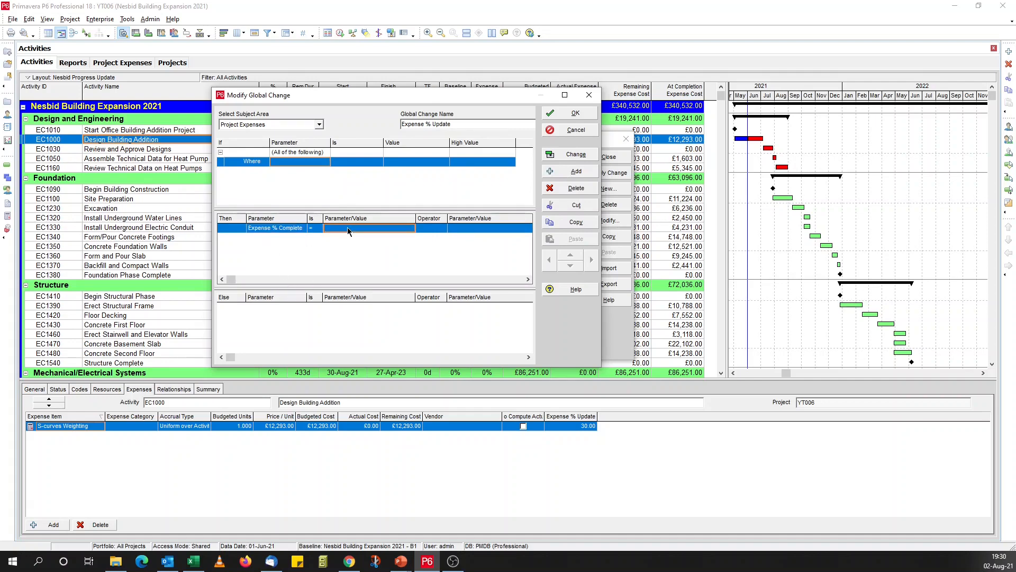
{"action": "scroll", "coordinate": [379, 277], "scroll_direction": "down", "scroll_amount": 1}
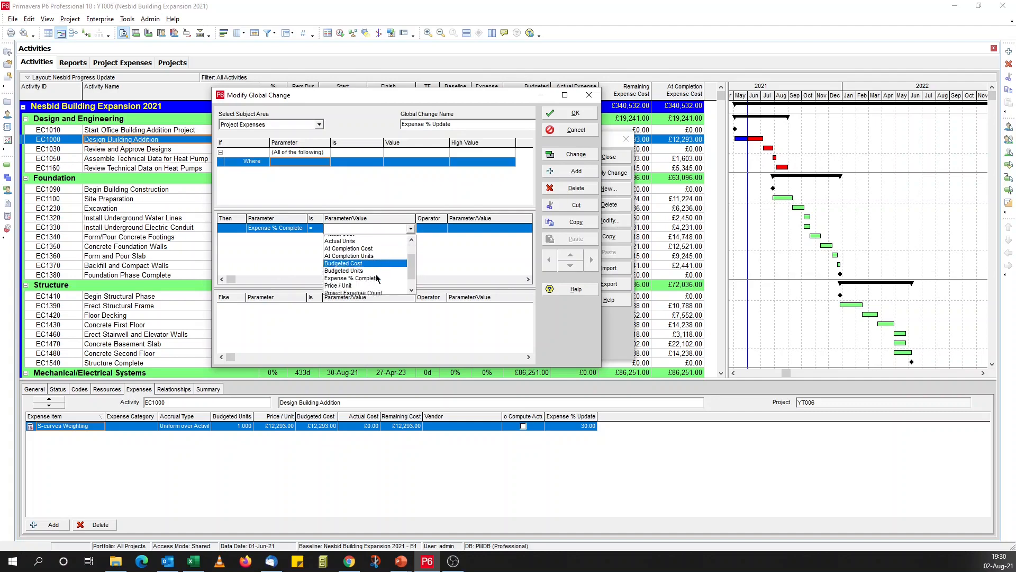
{"action": "scroll", "coordinate": [379, 279], "scroll_direction": "down", "scroll_amount": 3}
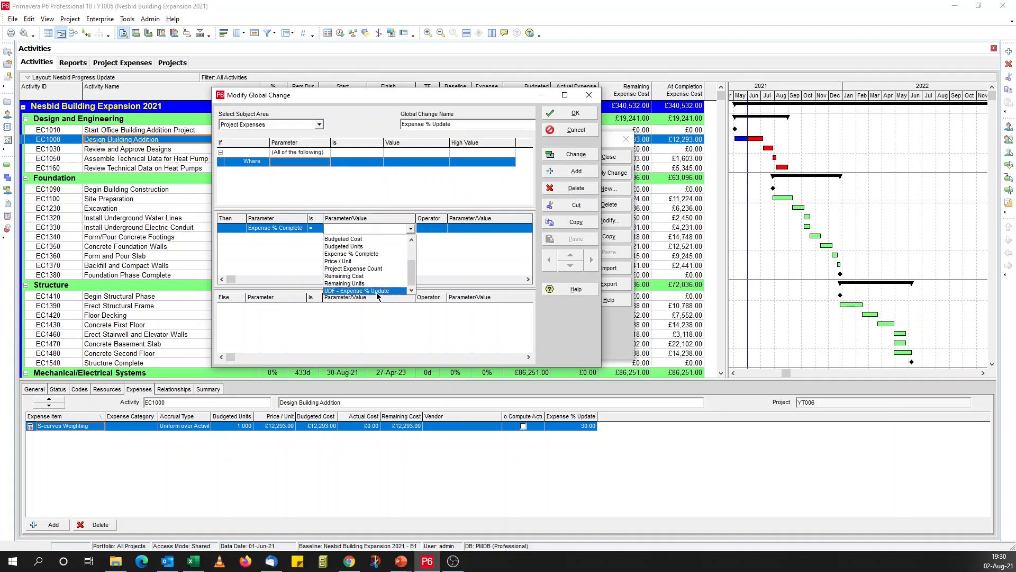
{"action": "left_click", "coordinate": [380, 291]}
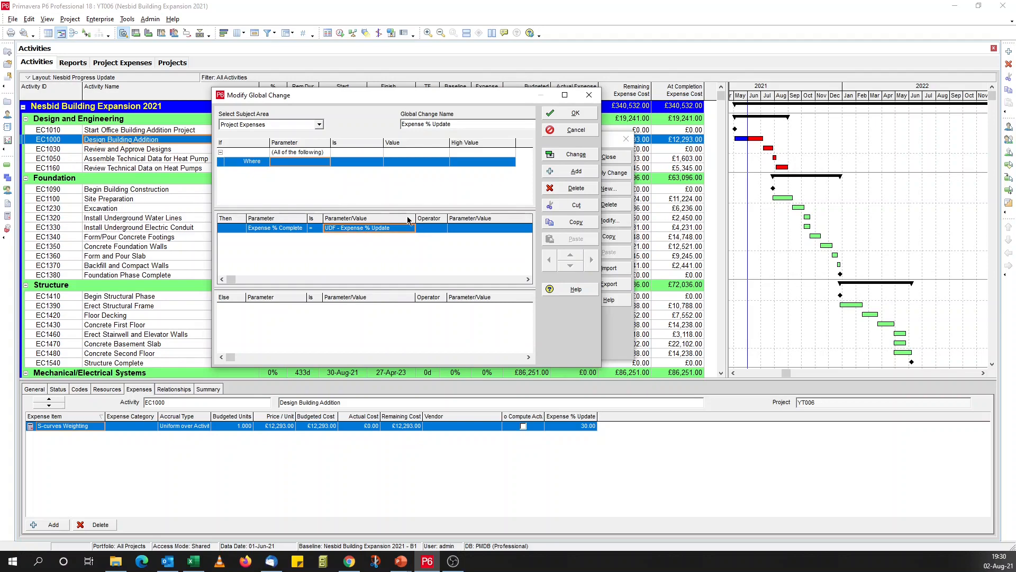
Run the global change and compare activity EC1000's old and new Expense % Complete values in the maximized report.
{"action": "left_click", "coordinate": [562, 155]}
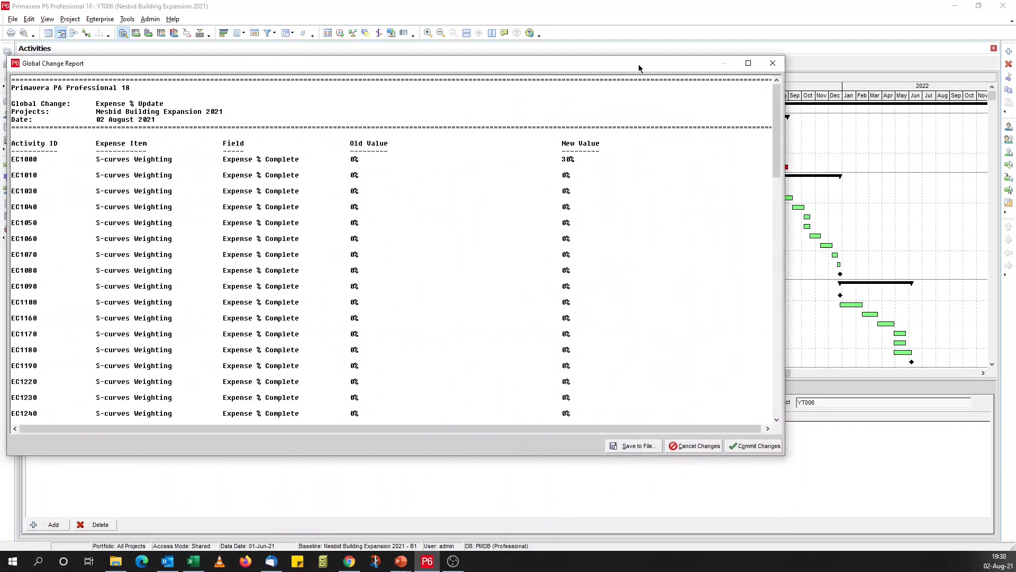
{"action": "double_click", "coordinate": [638, 64]}
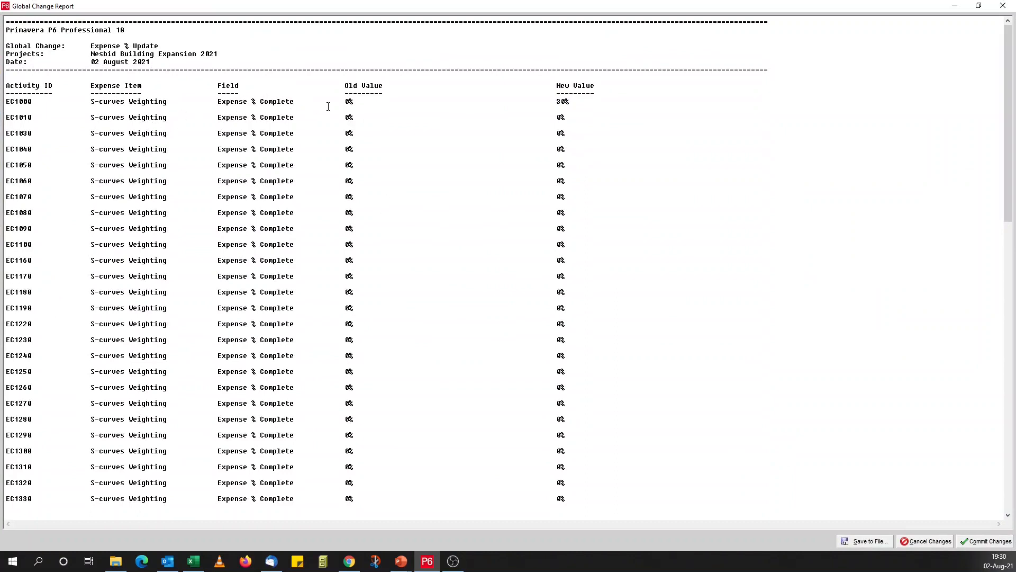
{"action": "left_click_drag", "start_coordinate": [345, 102], "coordinate": [362, 101]}
{"action": "left_click_drag", "start_coordinate": [37, 106], "coordinate": [274, 102]}
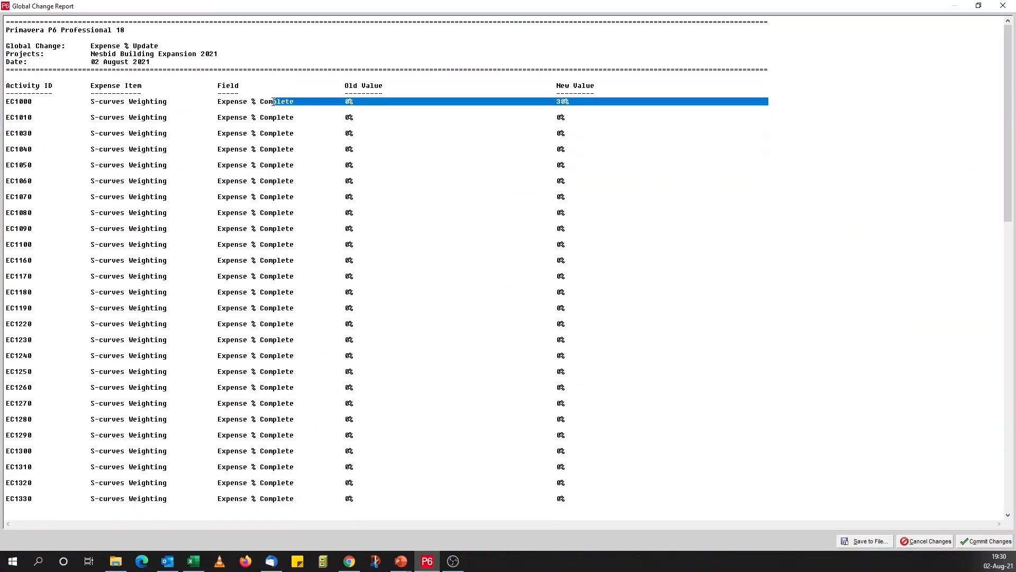
{"action": "left_click", "coordinate": [348, 105]}
{"action": "left_click_drag", "start_coordinate": [358, 102], "coordinate": [324, 102]}
{"action": "left_click_drag", "start_coordinate": [552, 101], "coordinate": [598, 101]}
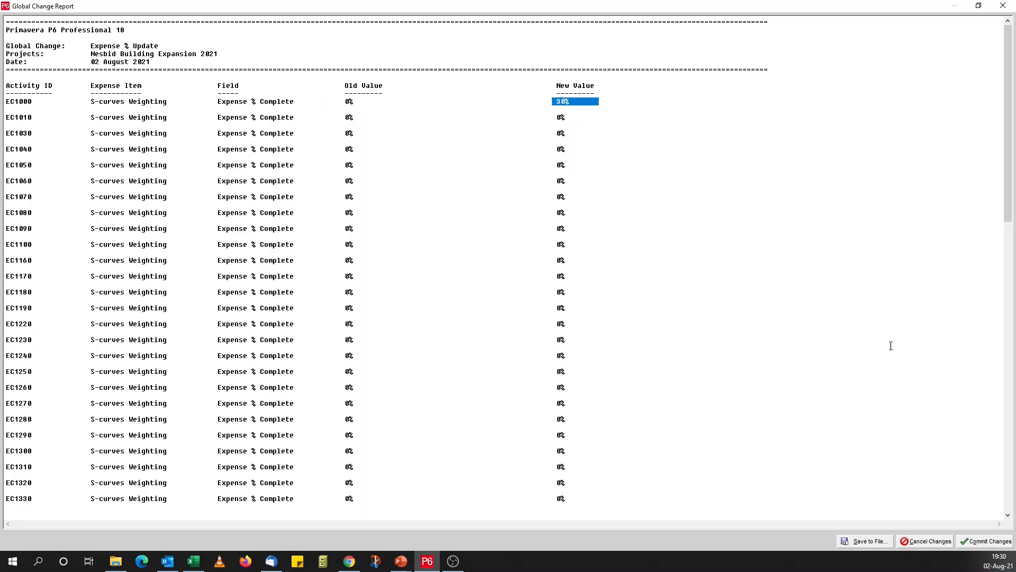
Commit the global change without saving the log file, save its definition and close the Global Change list.
{"action": "left_click", "coordinate": [973, 540]}
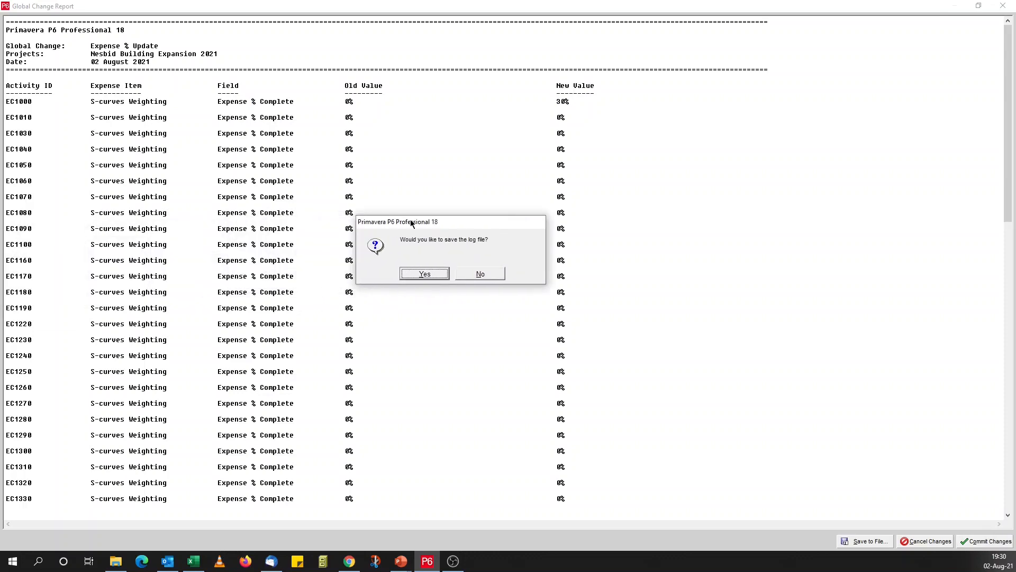
{"action": "left_click", "coordinate": [478, 274]}
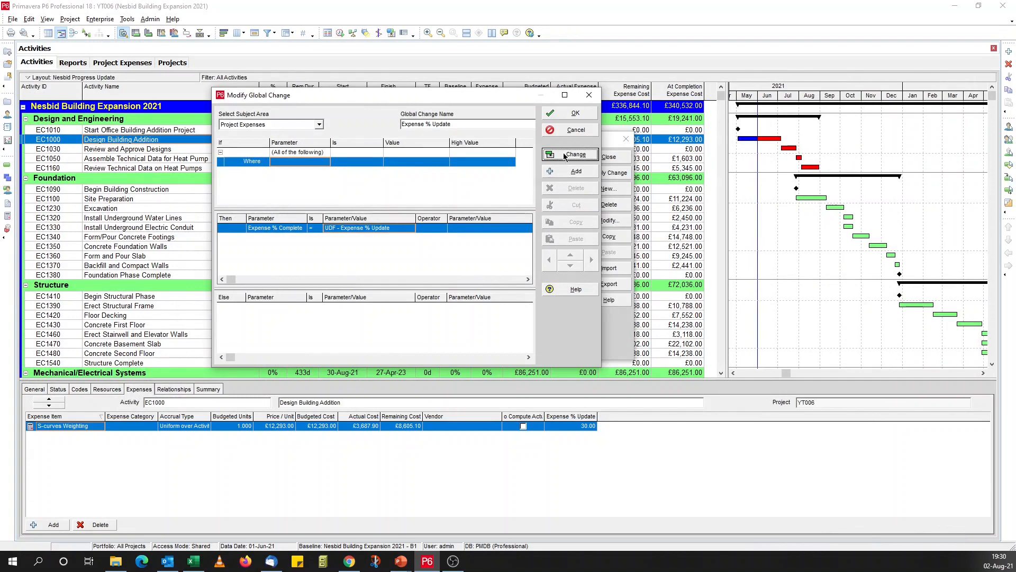
{"action": "left_click", "coordinate": [573, 115]}
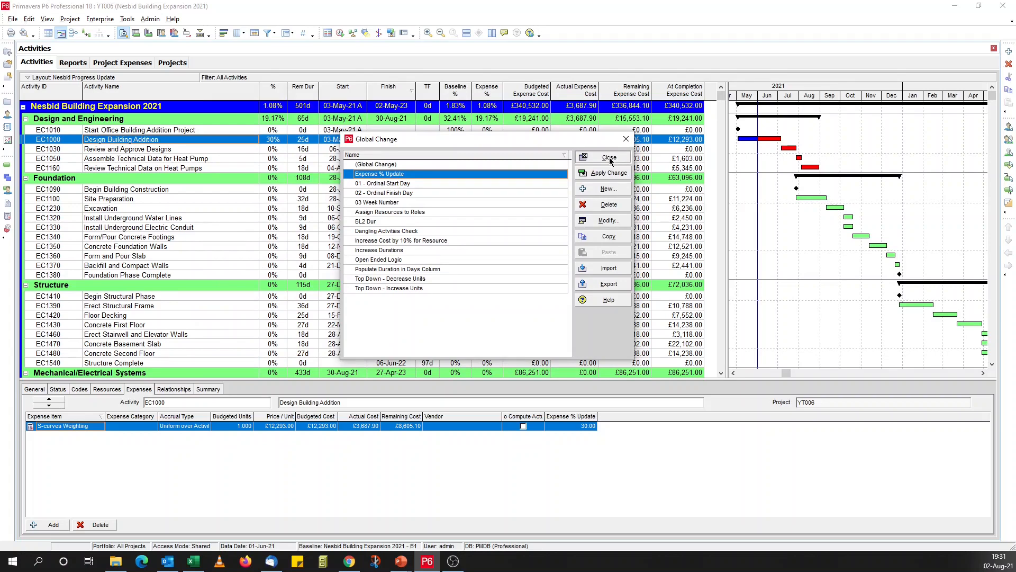
{"action": "left_click", "coordinate": [609, 158]}
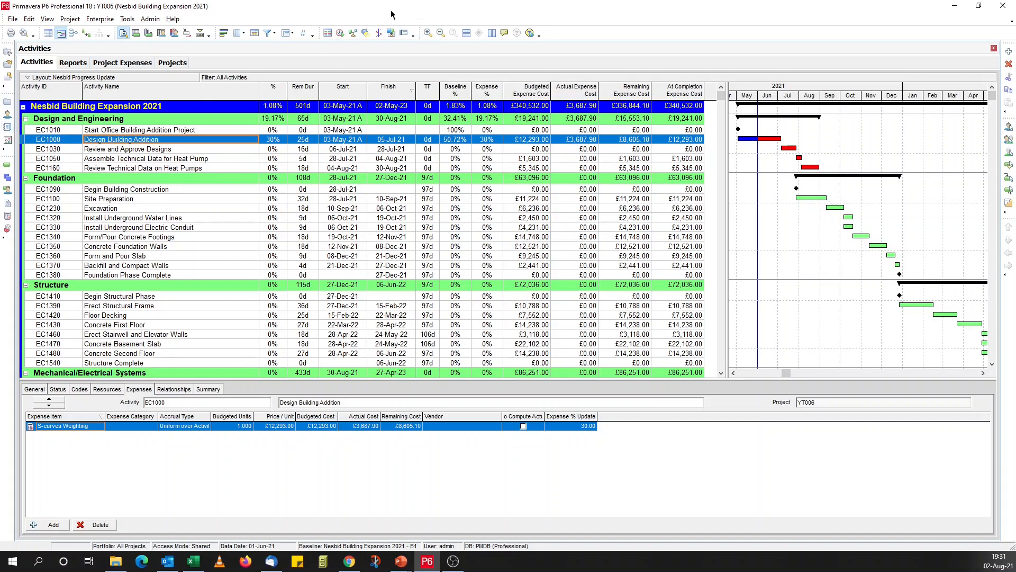
Start a new report in the Cost & Schedule report group with the Report Wizard.
{"action": "left_click", "coordinate": [9, 131]}
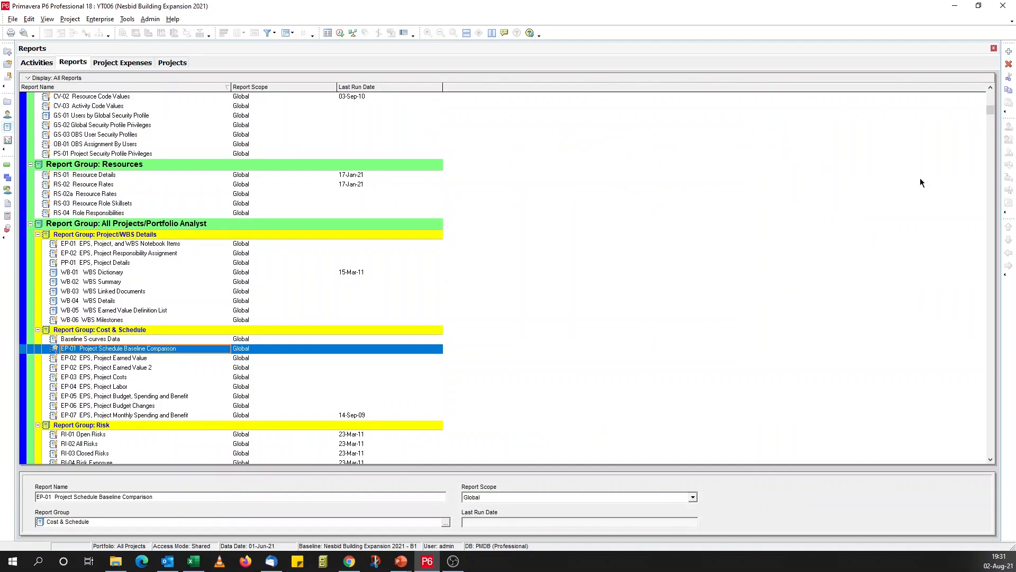
{"action": "left_click", "coordinate": [114, 331]}
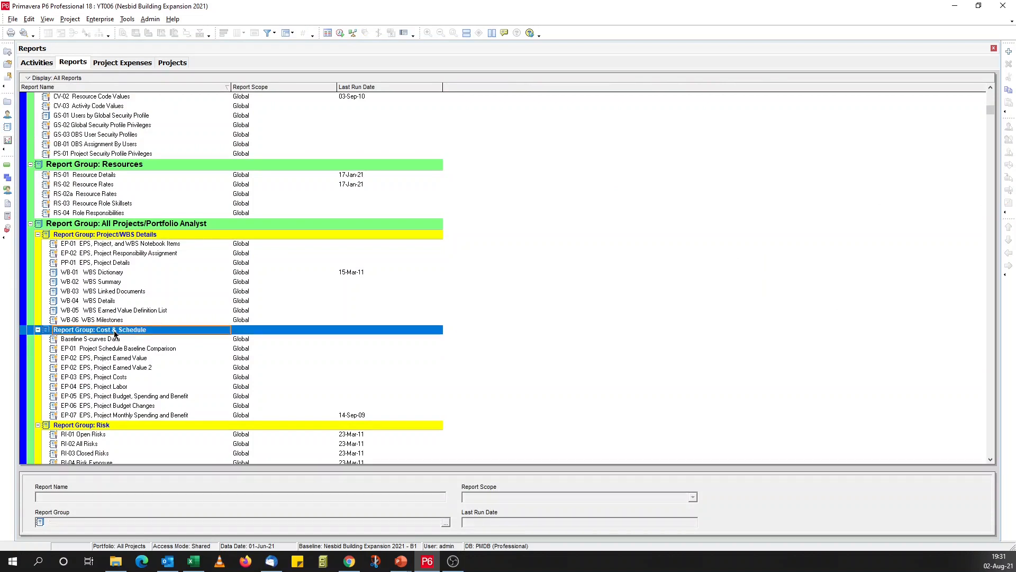
{"action": "left_click", "coordinate": [1009, 52]}
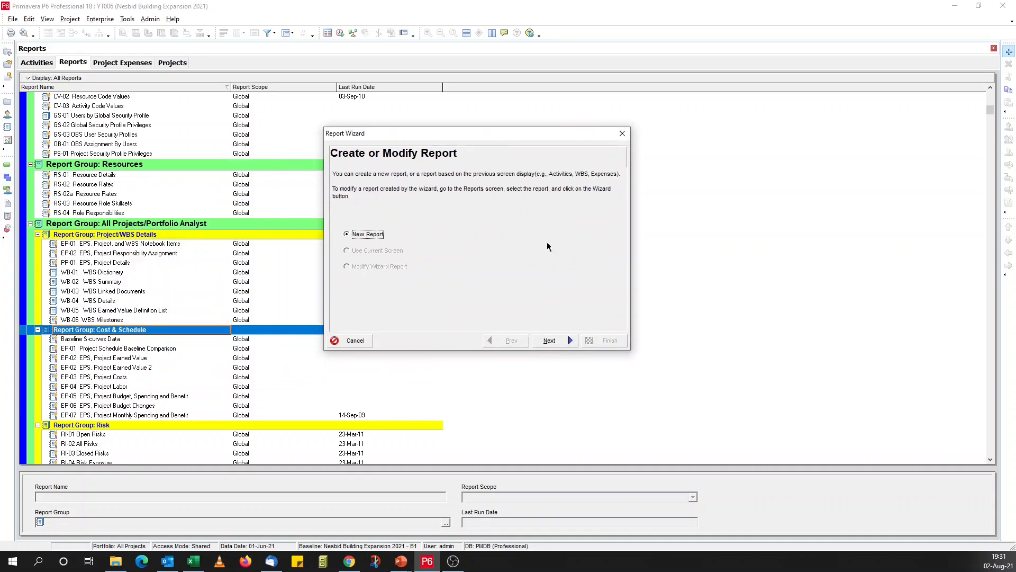
{"action": "left_click", "coordinate": [557, 343]}
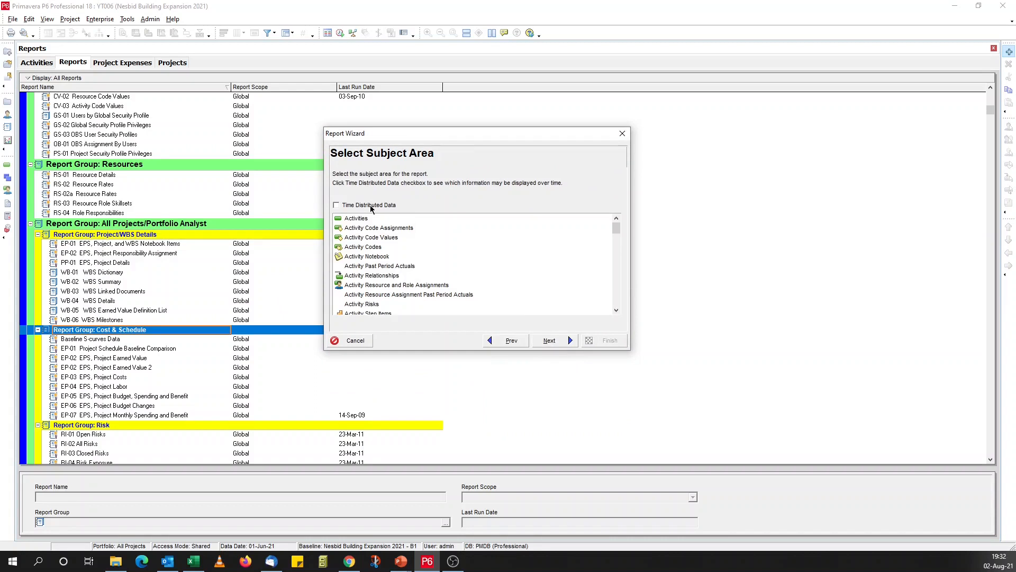
Base the report on time-distributed Activities data and keep the Activity ID and Activity Status columns.
{"action": "left_click", "coordinate": [372, 206]}
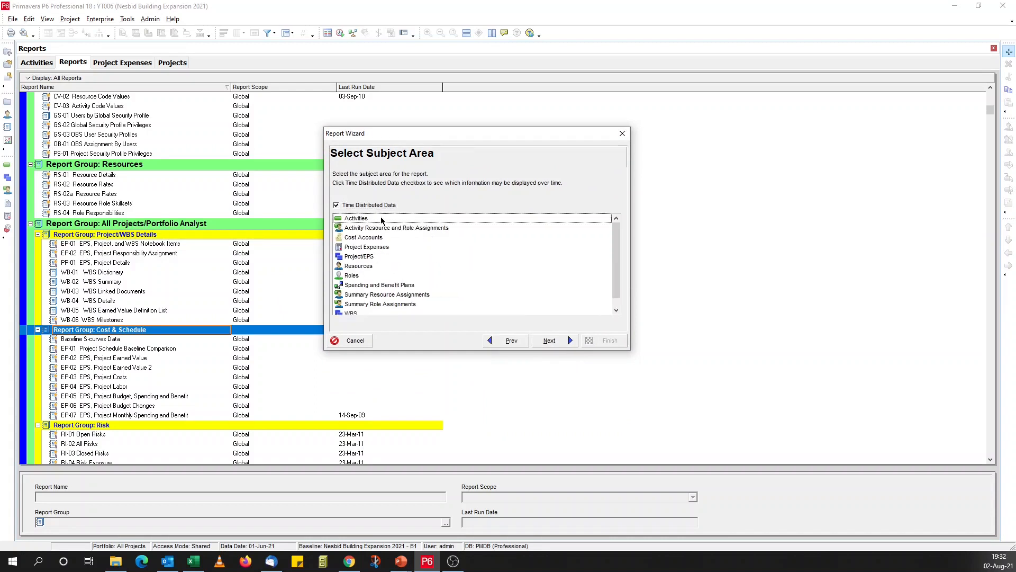
{"action": "left_click", "coordinate": [364, 221]}
{"action": "left_click", "coordinate": [552, 339]}
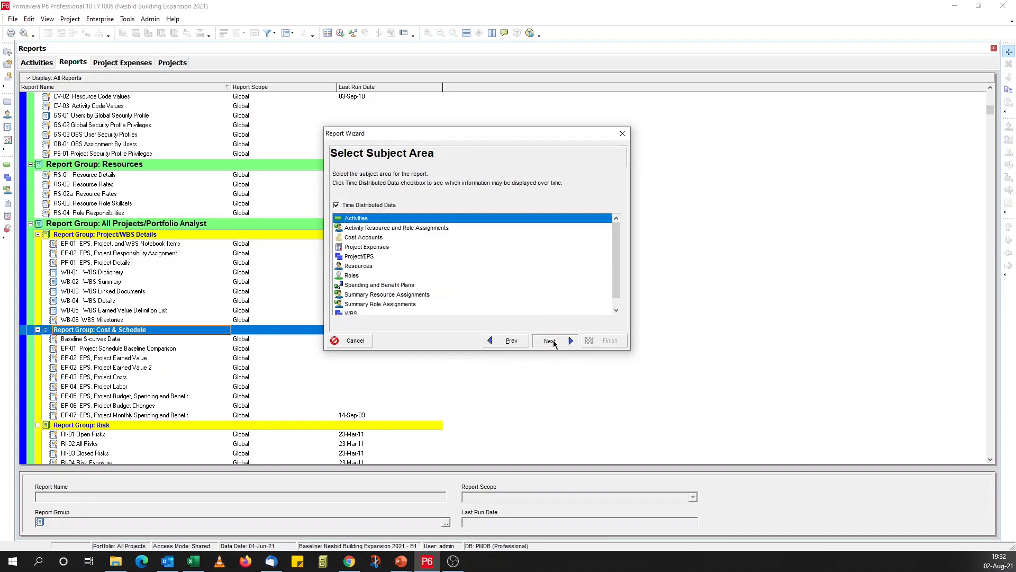
{"action": "left_click", "coordinate": [513, 225]}
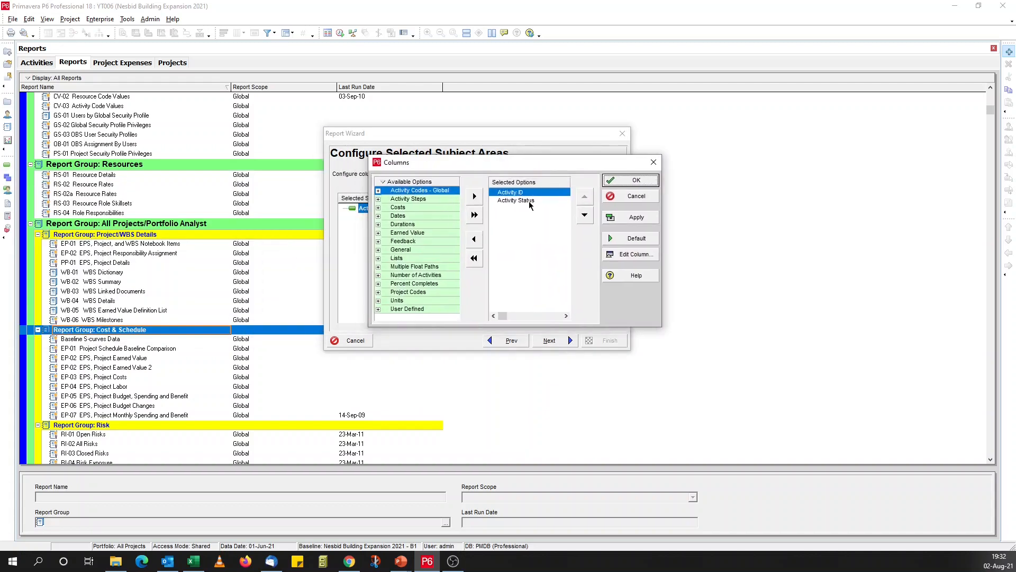
{"action": "left_click", "coordinate": [626, 181]}
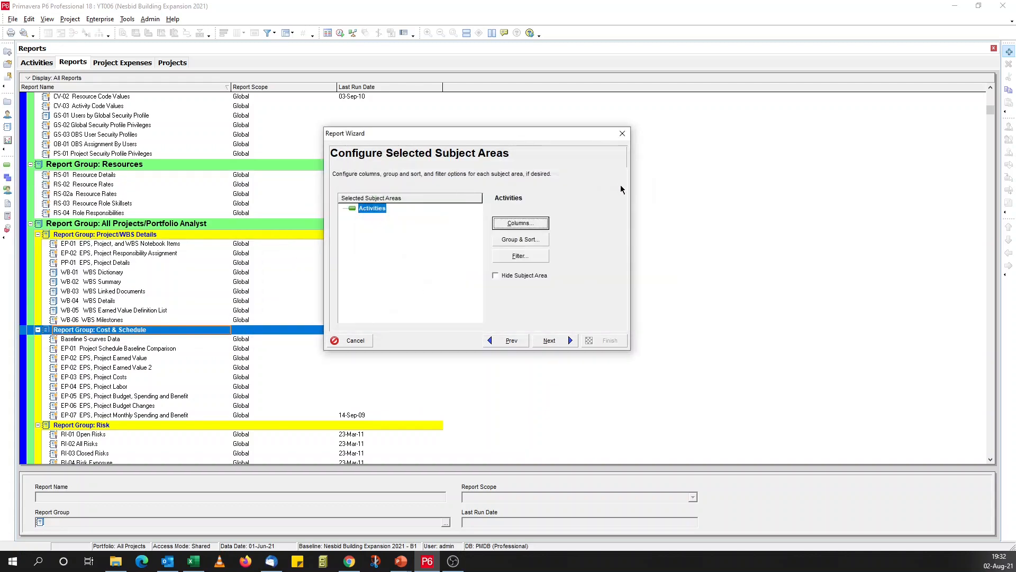
Group the report's activities by WBS to level 1 without indentation.
{"action": "left_click", "coordinate": [517, 239]}
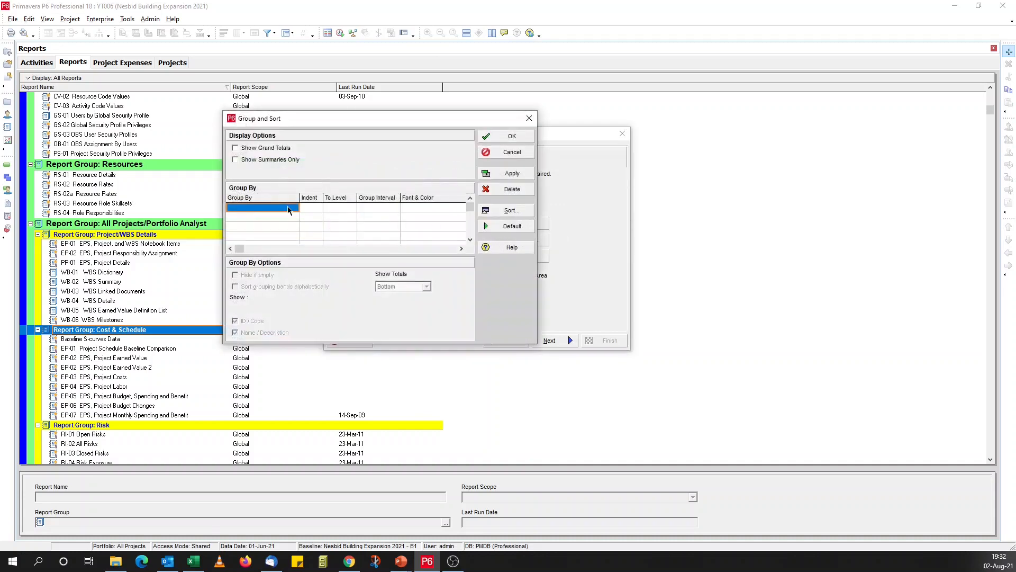
{"action": "left_click", "coordinate": [293, 208]}
{"action": "key", "text": "w"}
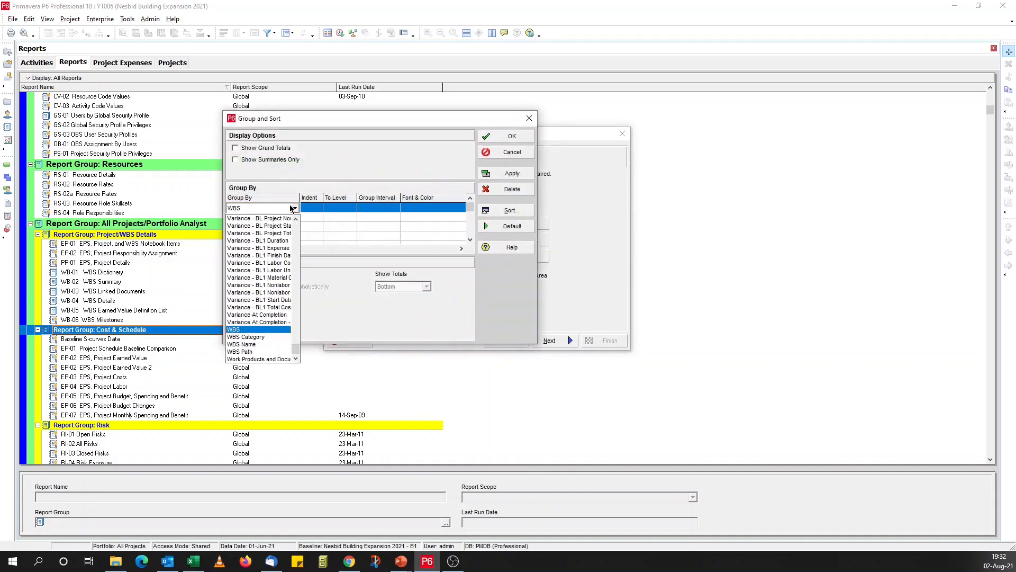
{"action": "left_click", "coordinate": [286, 329]}
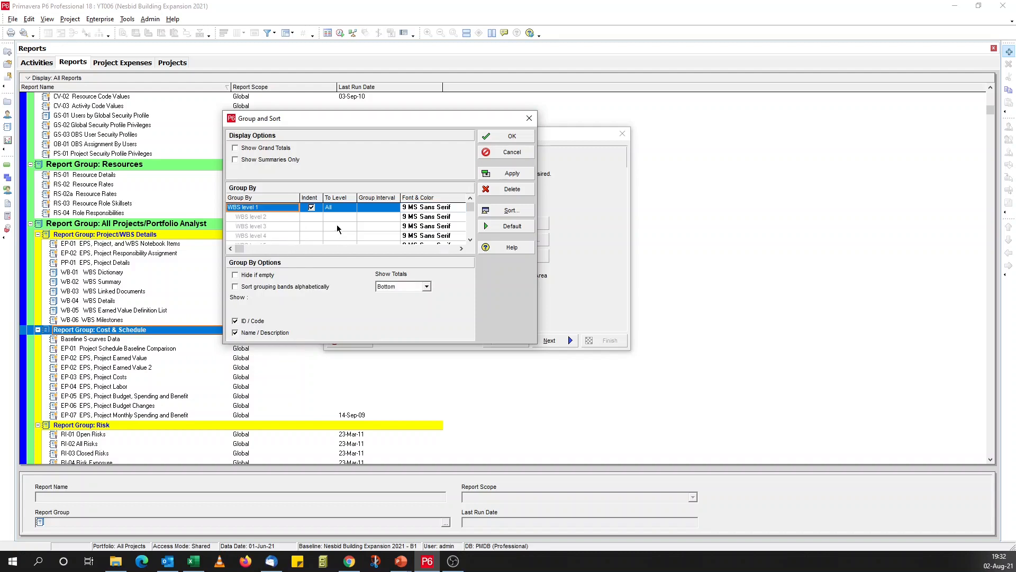
{"action": "left_click", "coordinate": [311, 207]}
{"action": "left_click", "coordinate": [340, 209]}
{"action": "left_click", "coordinate": [340, 209]}
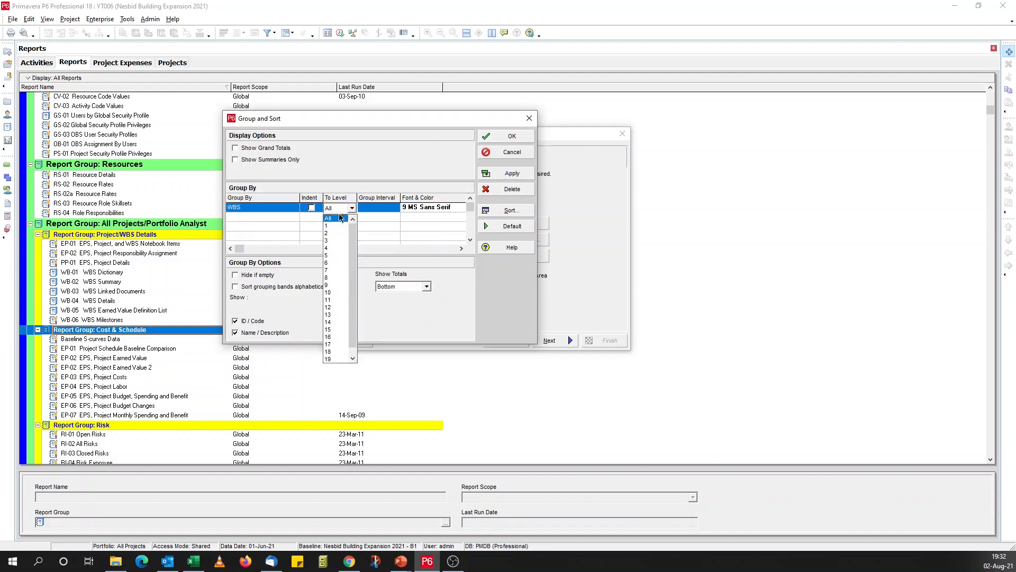
{"action": "left_click", "coordinate": [339, 227]}
Show summaries only, leave the ID / Code out of the grouping bands and accept the grouping.
{"action": "left_click", "coordinate": [272, 161]}
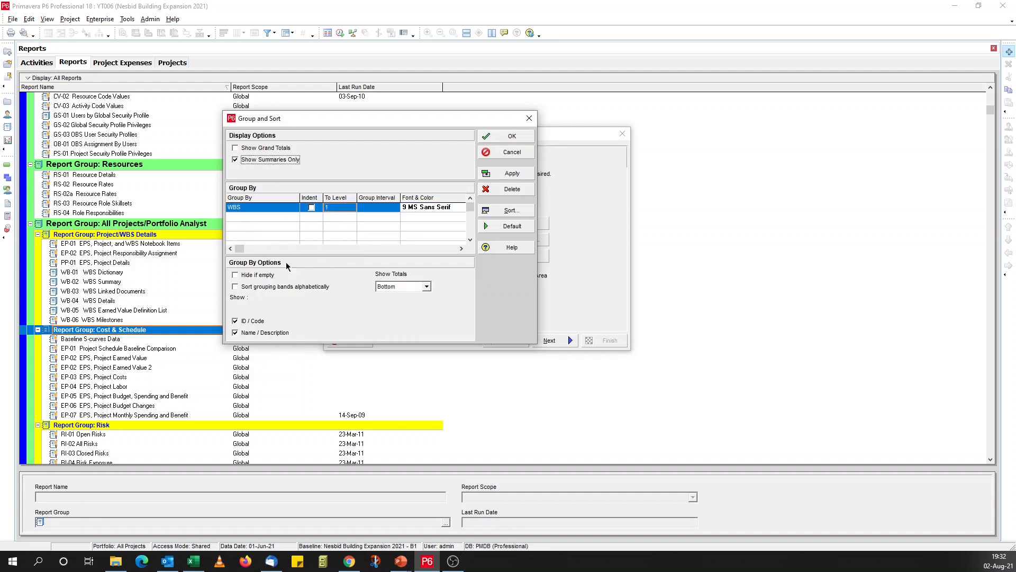
{"action": "left_click", "coordinate": [254, 322]}
{"action": "left_click", "coordinate": [510, 137]}
Set the report's timescale to start at the earliest data date minus 1 (DD-1).
{"action": "left_click", "coordinate": [549, 342]}
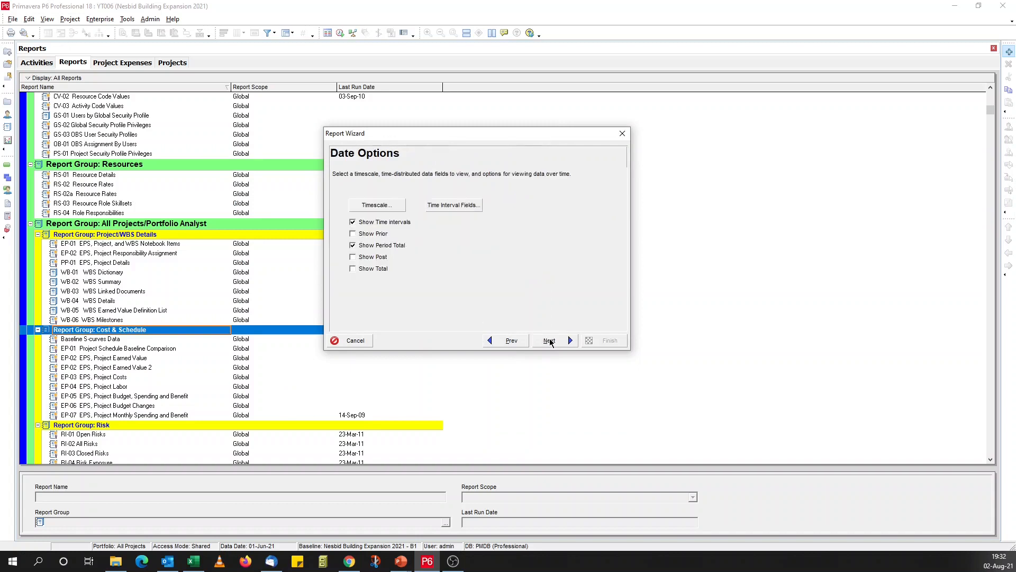
{"action": "left_click", "coordinate": [382, 205]}
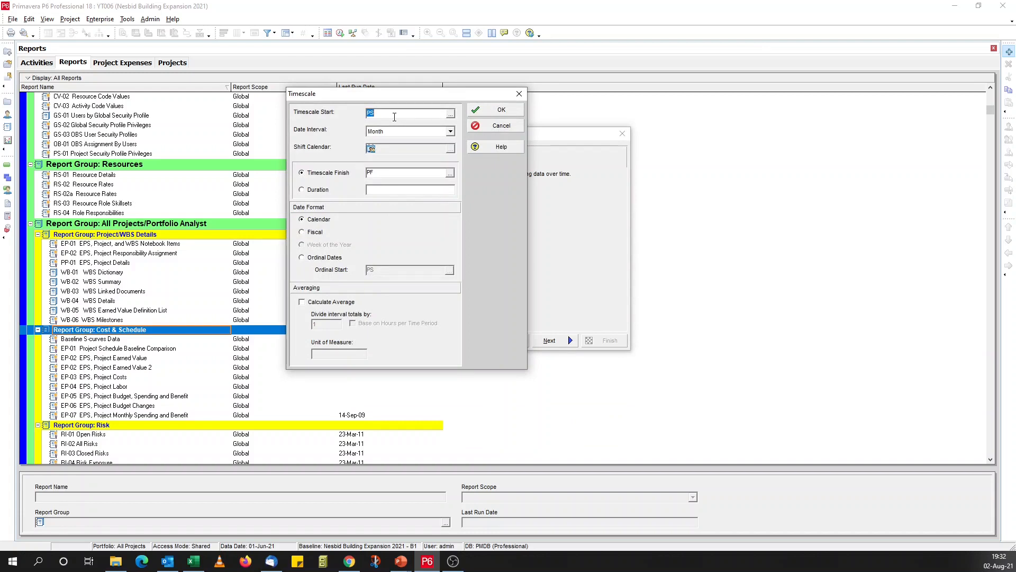
{"action": "left_click", "coordinate": [450, 113]}
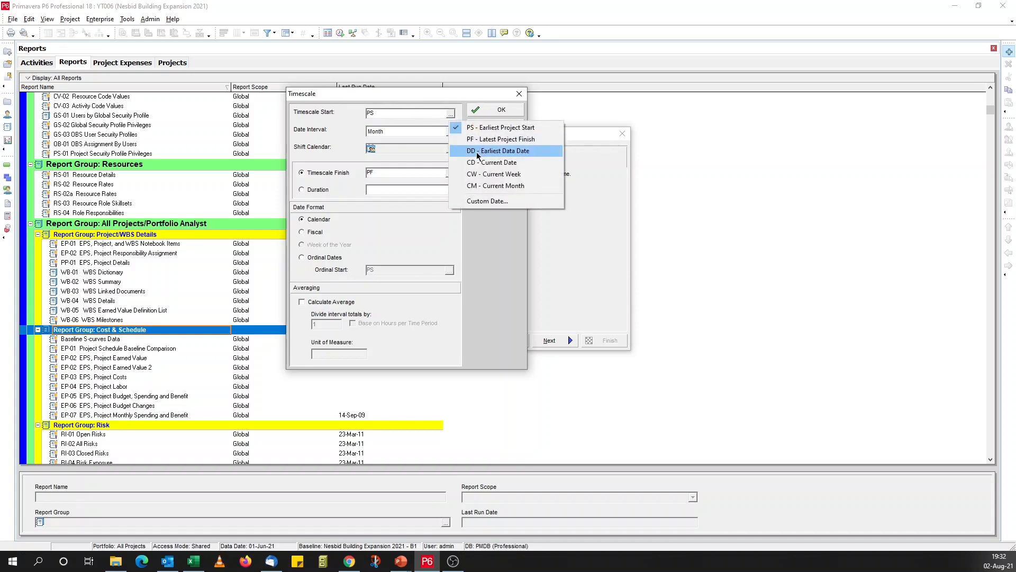
{"action": "left_click", "coordinate": [478, 151]}
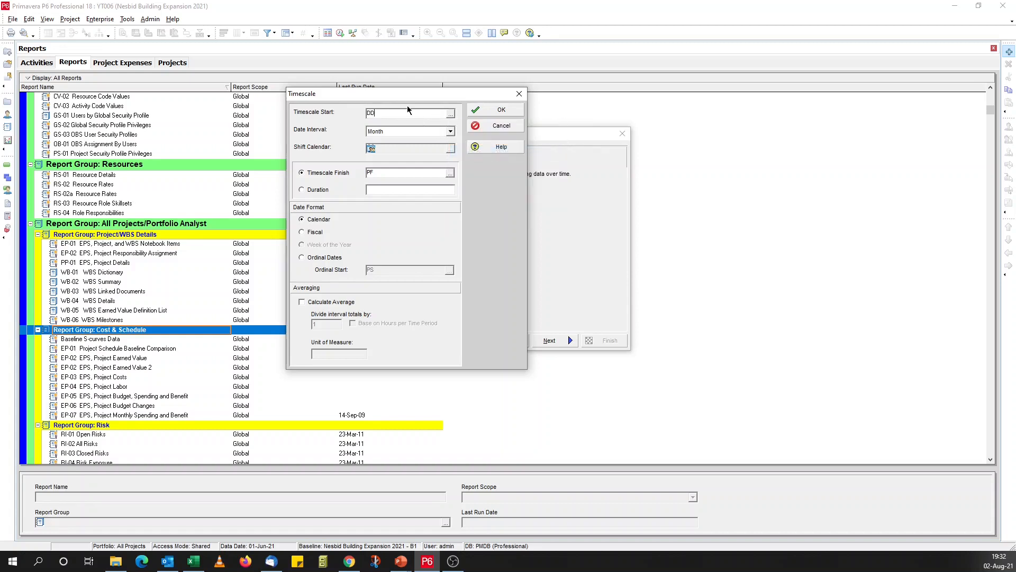
{"action": "type", "text": "-1"}
{"action": "left_click", "coordinate": [482, 109]}
Add Cum Actual Expense Cost and Cum At Completion Expense Cost as the report's time interval fields.
{"action": "left_click", "coordinate": [435, 209]}
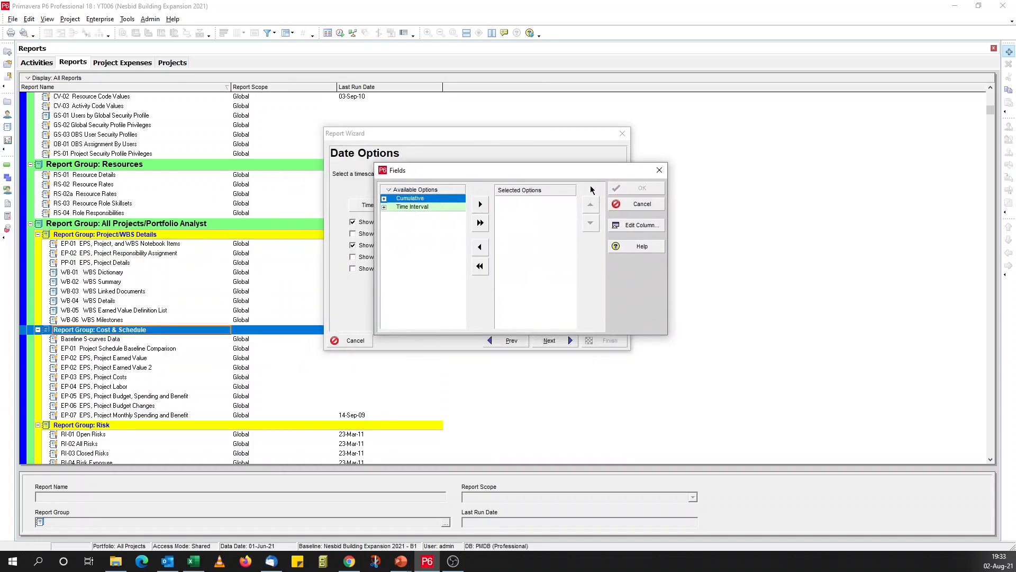
{"action": "left_click", "coordinate": [384, 199]}
{"action": "left_click", "coordinate": [391, 206]}
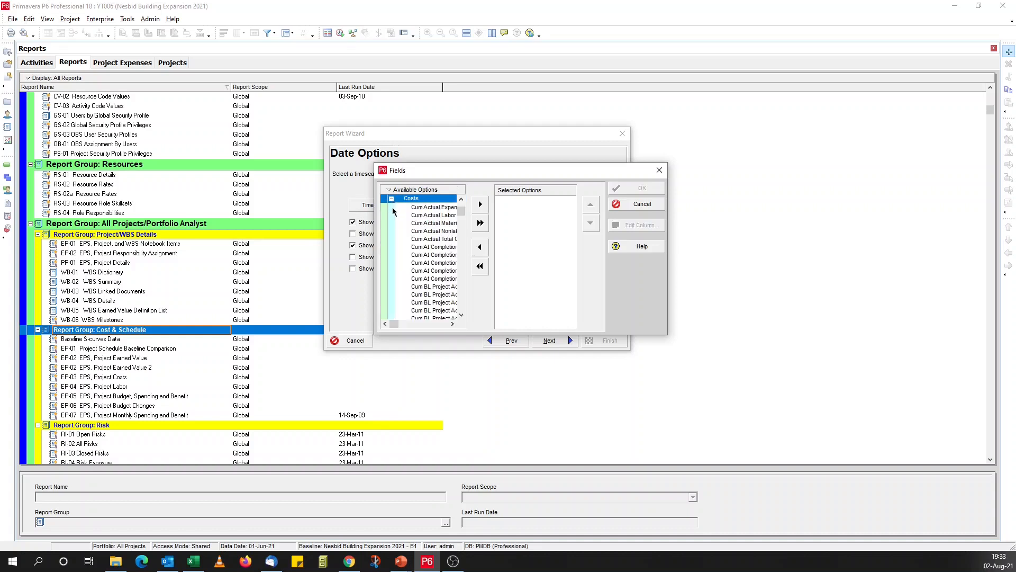
{"action": "double_click", "coordinate": [415, 207]}
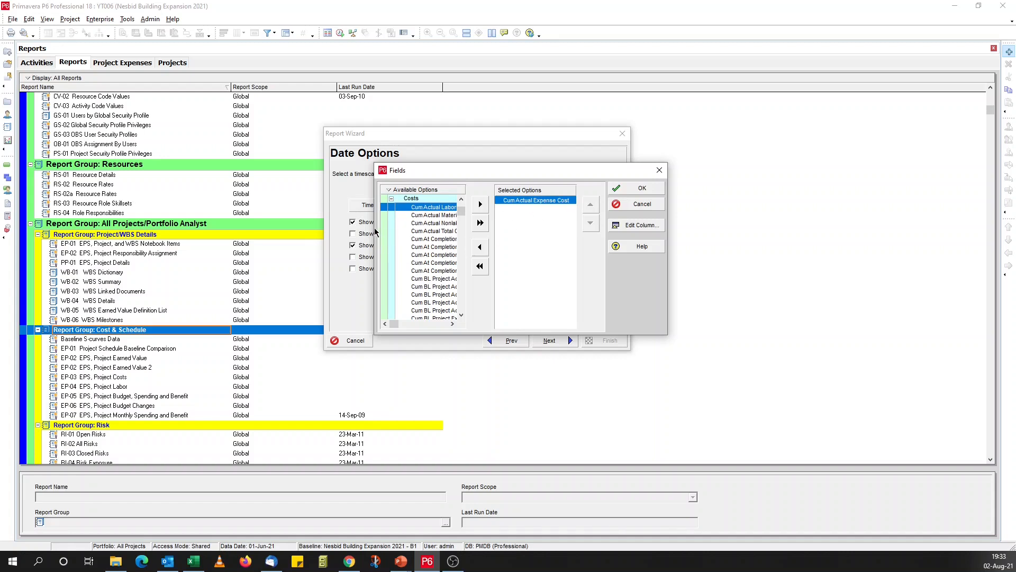
{"action": "left_click_drag", "start_coordinate": [374, 222], "coordinate": [283, 222]}
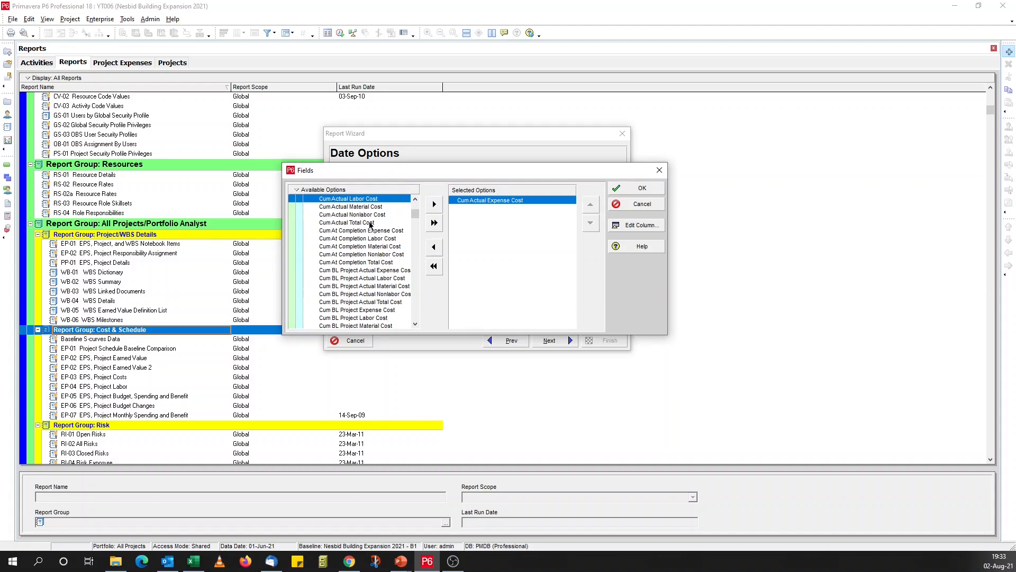
{"action": "double_click", "coordinate": [344, 232]}
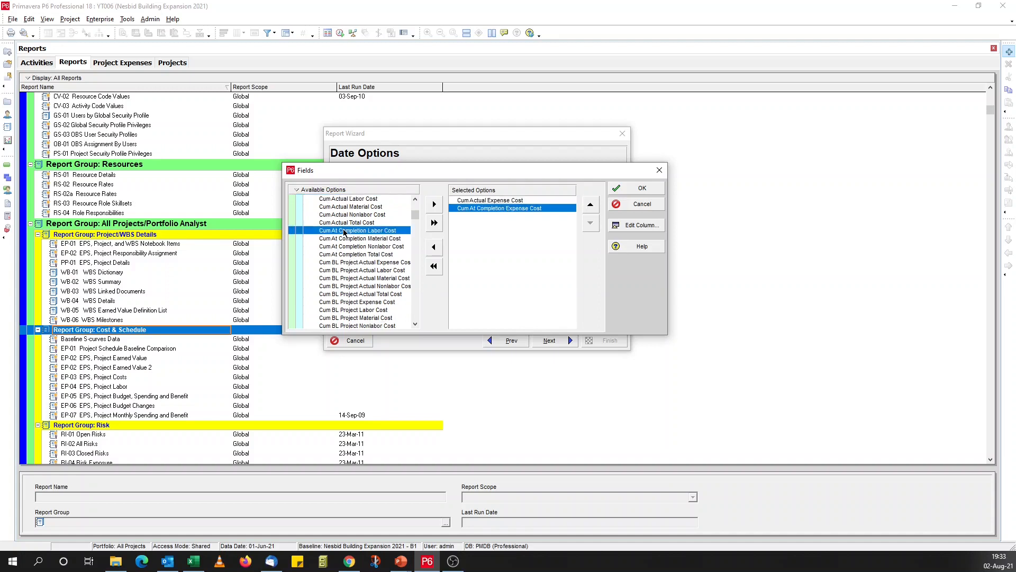
{"action": "left_click", "coordinate": [631, 193]}
{"action": "left_click", "coordinate": [509, 201]}
{"action": "left_click", "coordinate": [511, 208]}
{"action": "left_click", "coordinate": [638, 188]}
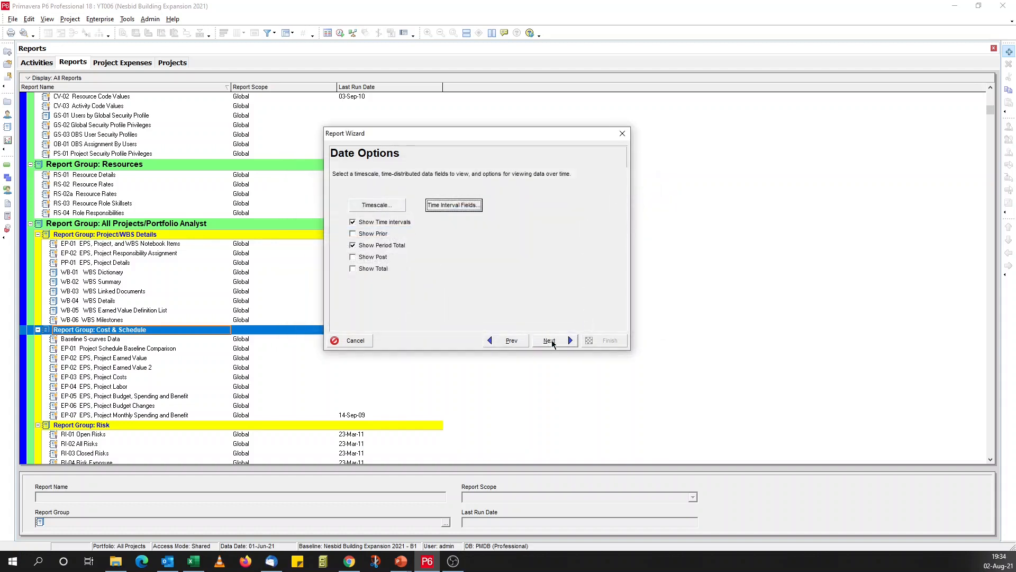
Title the report "Actual & Forecast S-curvesd Data" and generate it.
{"action": "left_click", "coordinate": [551, 341]}
{"action": "left_click_drag", "start_coordinate": [384, 225], "coordinate": [309, 224]}
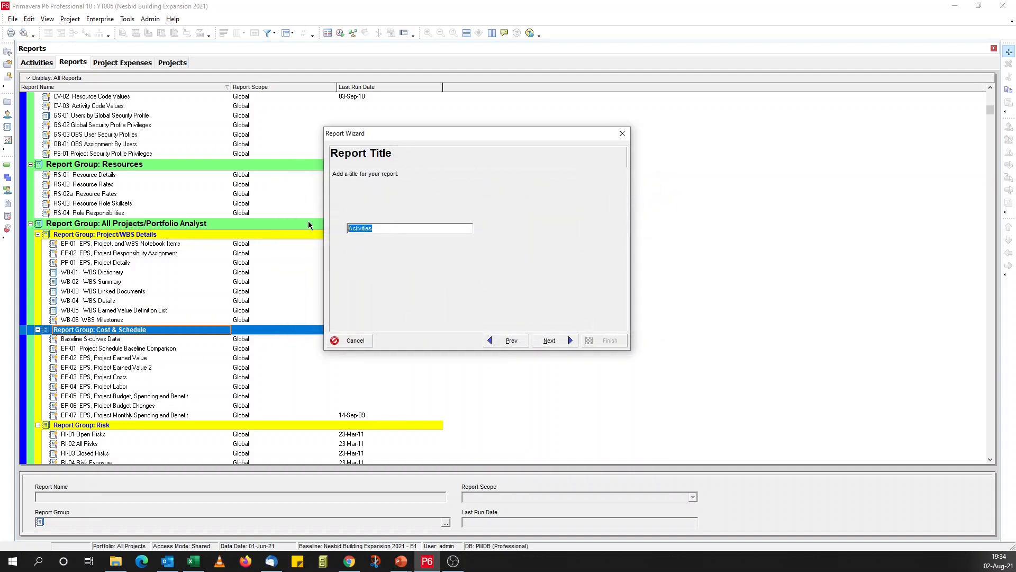
{"action": "type", "text": "Actual & Forecast S-cur"}
{"action": "left_click", "coordinate": [554, 341]}
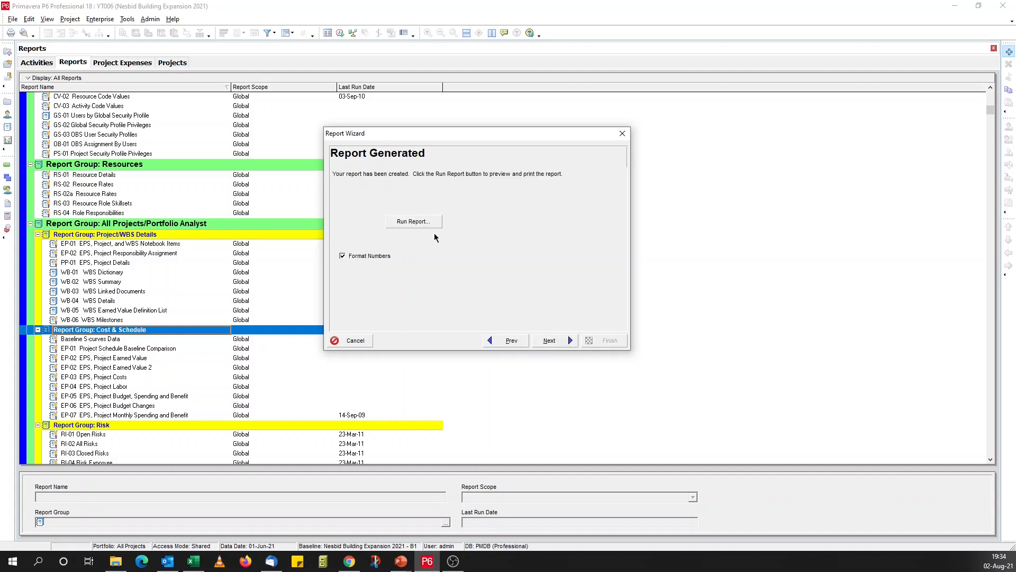
Set the report output to a delimited text file with the double quote as text qualifier.
{"action": "left_click", "coordinate": [416, 222]}
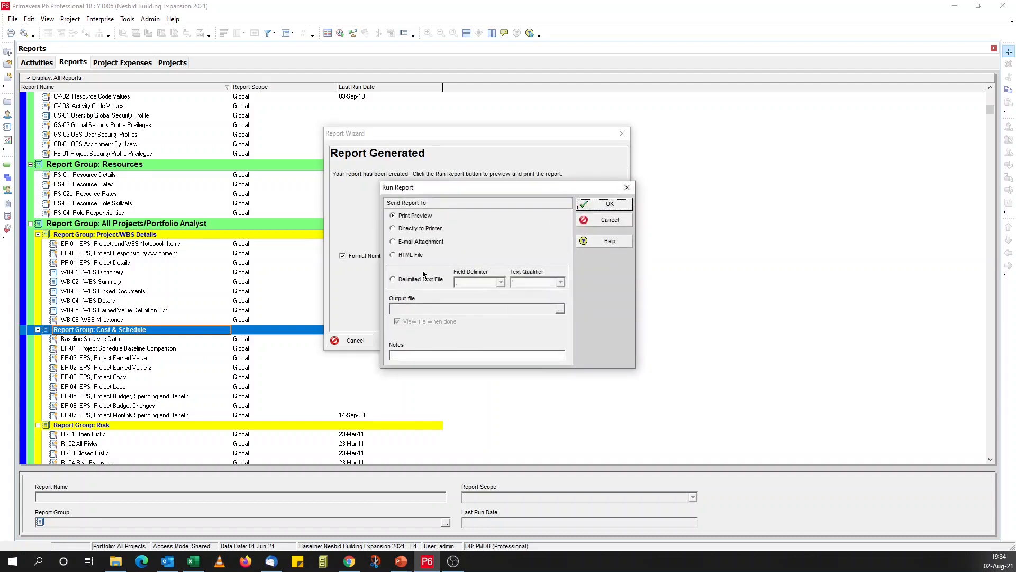
{"action": "left_click", "coordinate": [421, 278]}
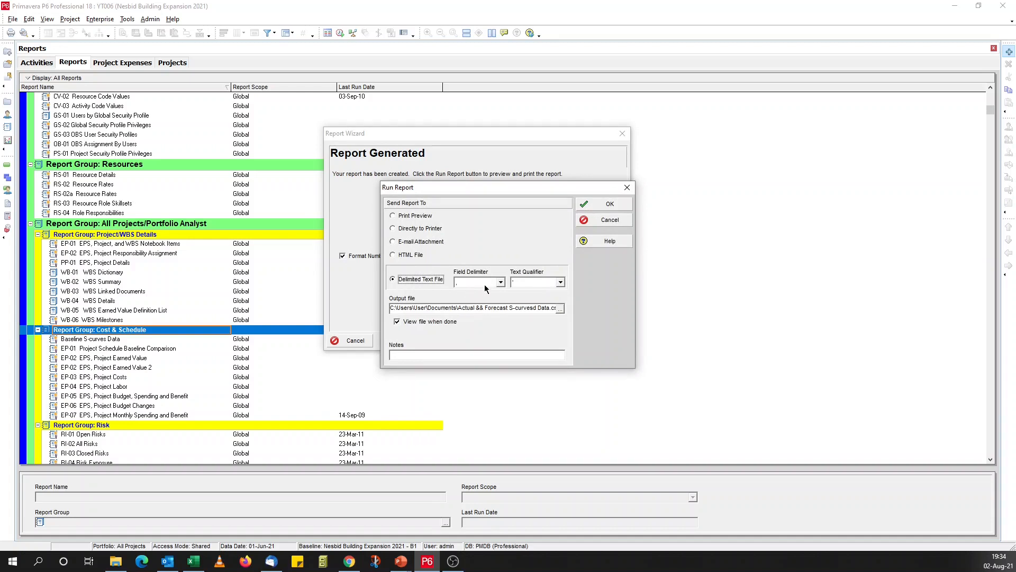
{"action": "left_click", "coordinate": [539, 279]}
{"action": "left_click", "coordinate": [529, 302]}
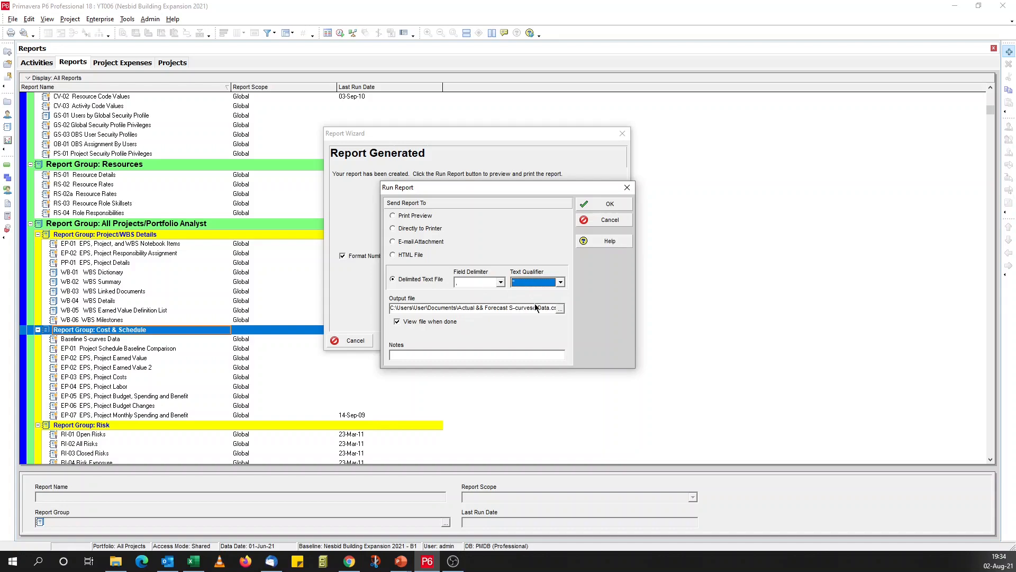
Set the output CSV's location to the Lumpsum Scurves folder within PlannersPlace's Blog Posts and run the report.
{"action": "left_click", "coordinate": [561, 310]}
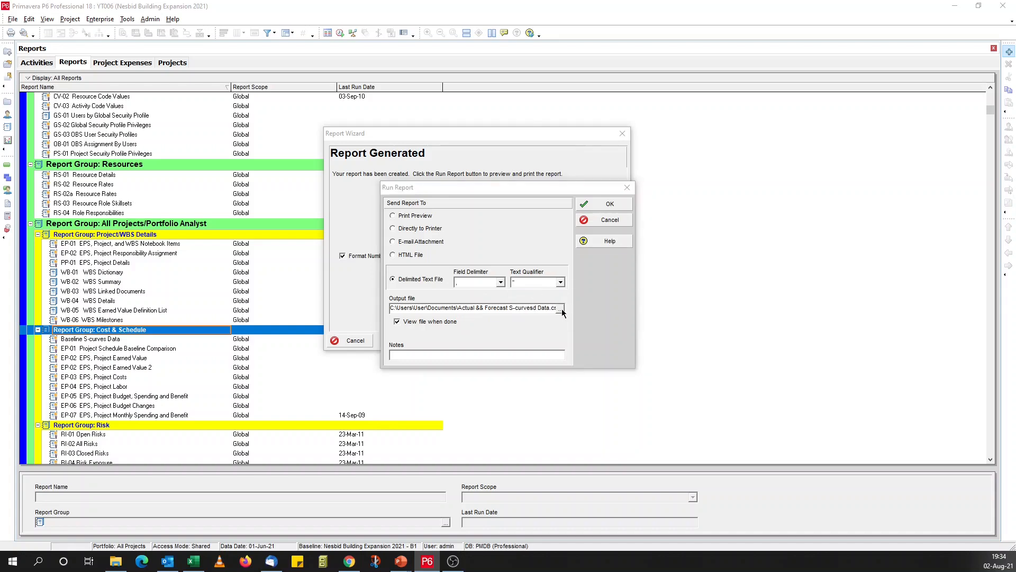
{"action": "scroll", "coordinate": [503, 265], "scroll_direction": "down", "scroll_amount": 2}
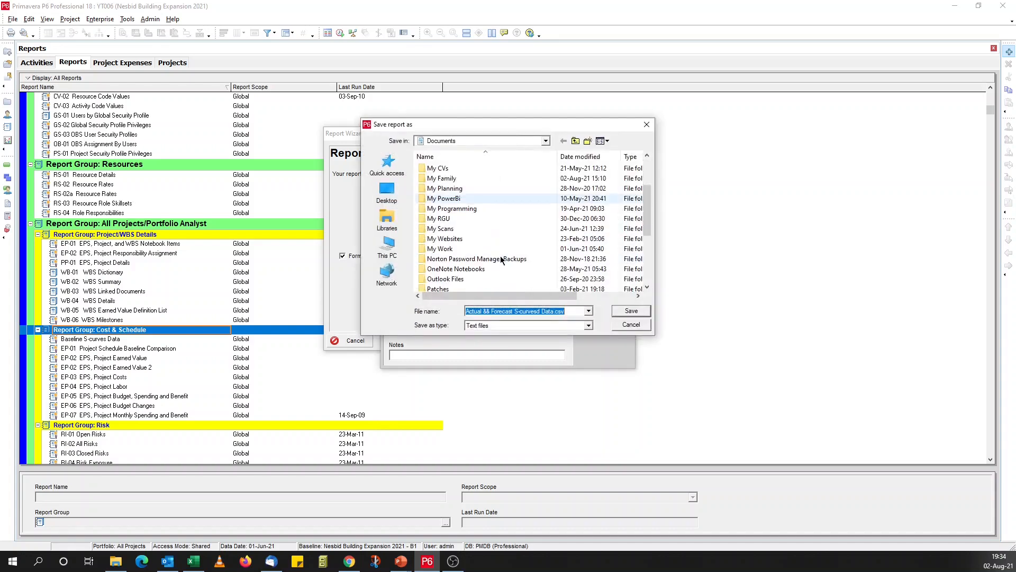
{"action": "double_click", "coordinate": [454, 240]}
{"action": "scroll", "coordinate": [463, 240], "scroll_direction": "down", "scroll_amount": 2}
{"action": "double_click", "coordinate": [460, 227]}
{"action": "double_click", "coordinate": [442, 198]}
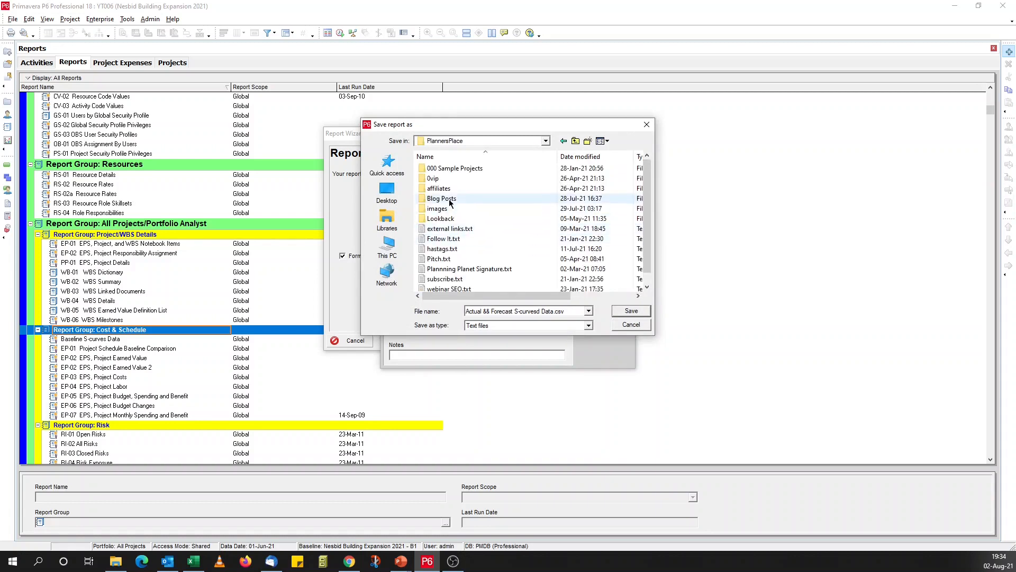
{"action": "left_click", "coordinate": [468, 210]}
{"action": "double_click", "coordinate": [469, 210]}
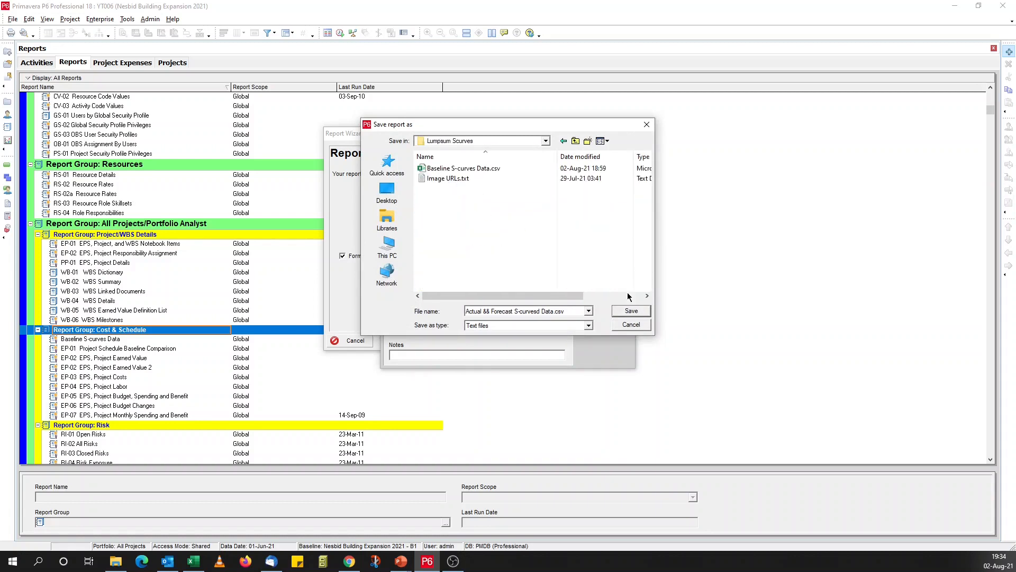
{"action": "left_click", "coordinate": [626, 312]}
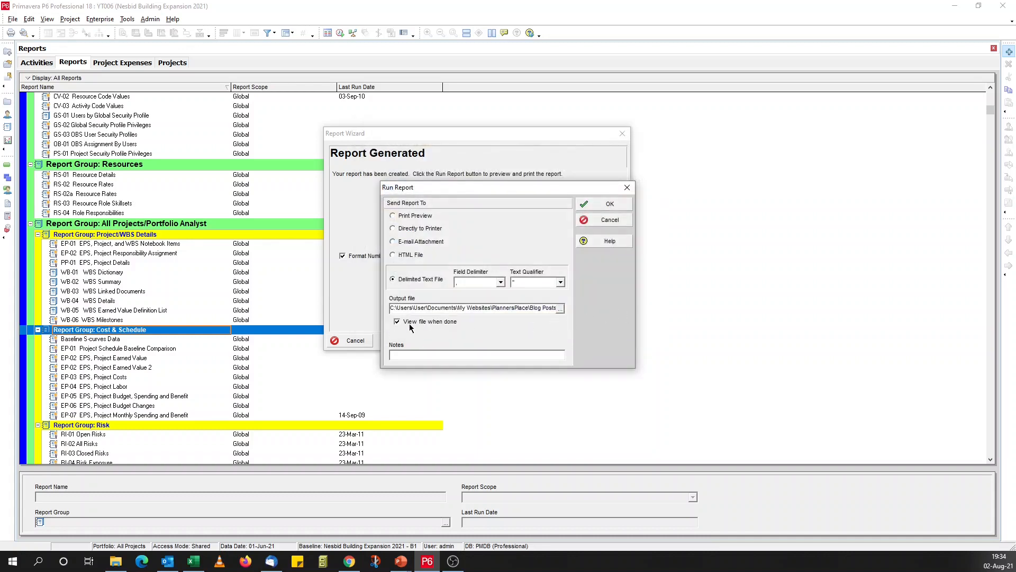
{"action": "left_click", "coordinate": [597, 205]}
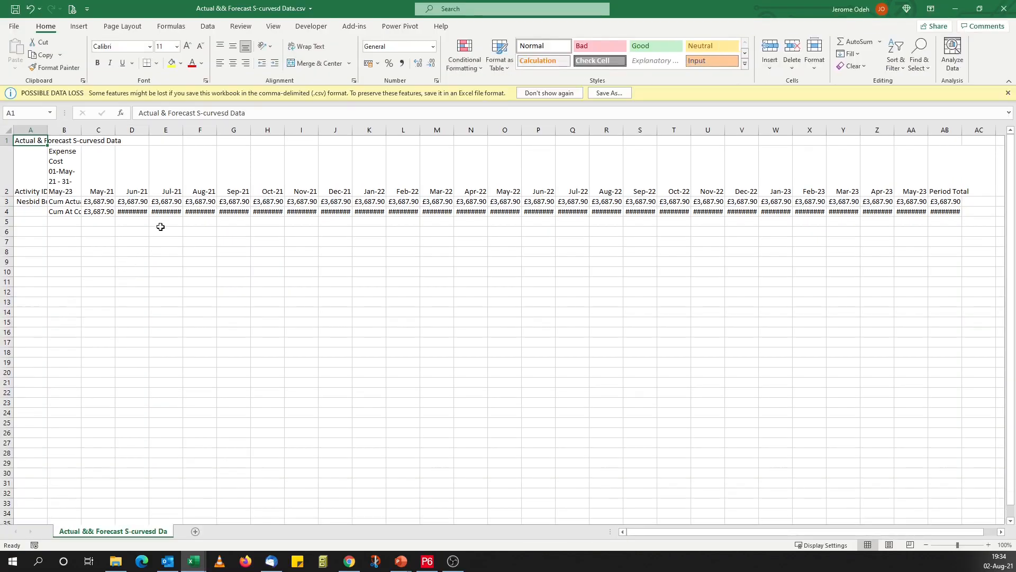
Autofit the widths of columns D to AB and column B in the exported CSV.
{"action": "left_click", "coordinate": [125, 249]}
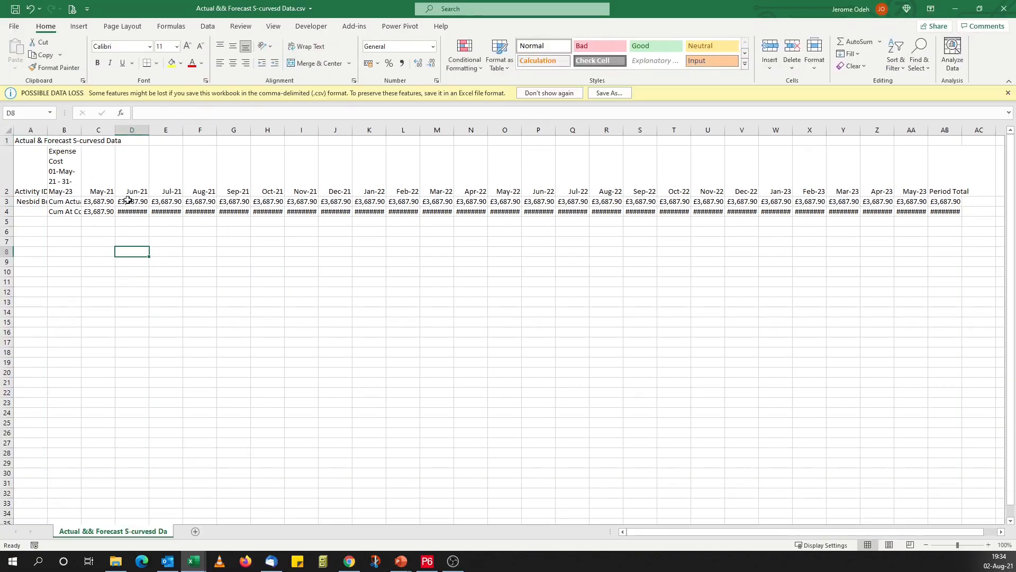
{"action": "left_click_drag", "start_coordinate": [132, 129], "coordinate": [931, 131]}
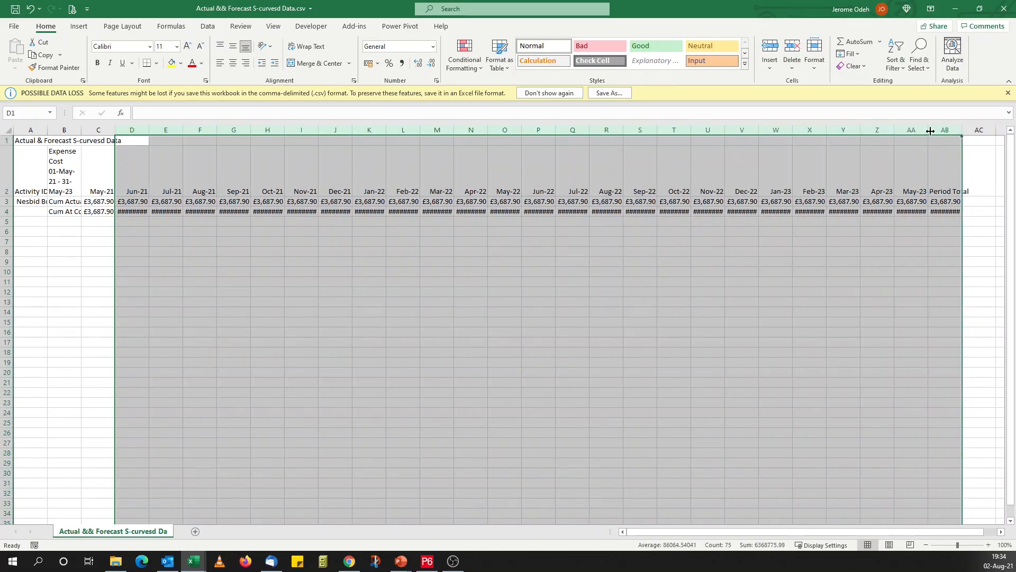
{"action": "double_click", "coordinate": [929, 131]}
{"action": "left_click", "coordinate": [259, 351]}
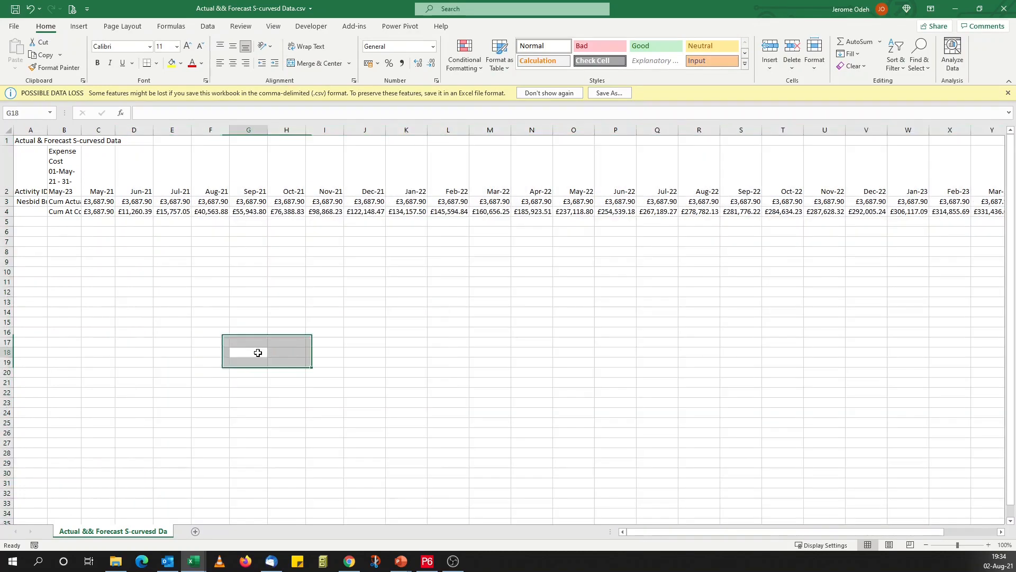
{"action": "left_click", "coordinate": [102, 203]}
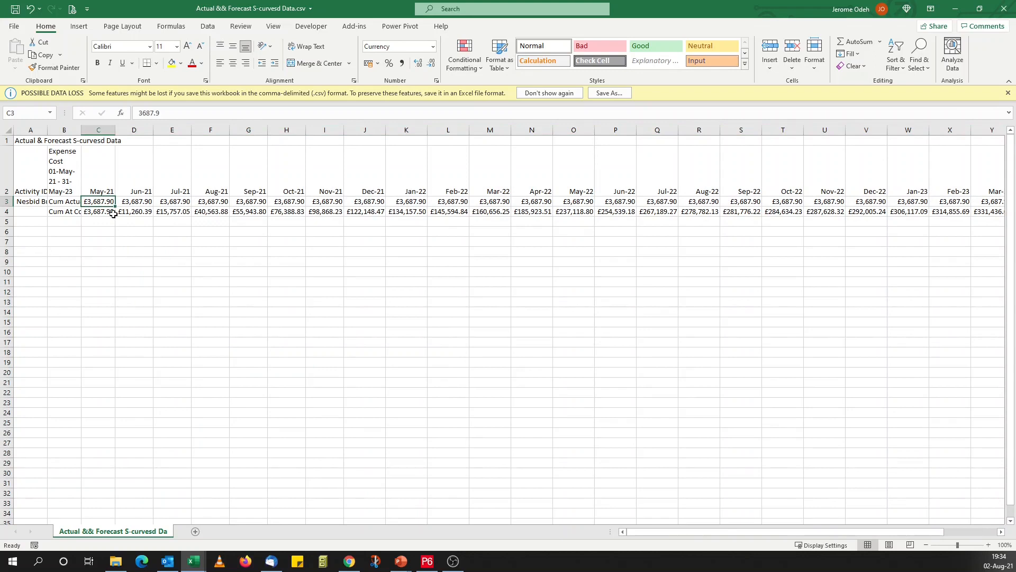
{"action": "double_click", "coordinate": [81, 129]}
{"action": "left_click", "coordinate": [142, 227]}
{"action": "left_click", "coordinate": [138, 251]}
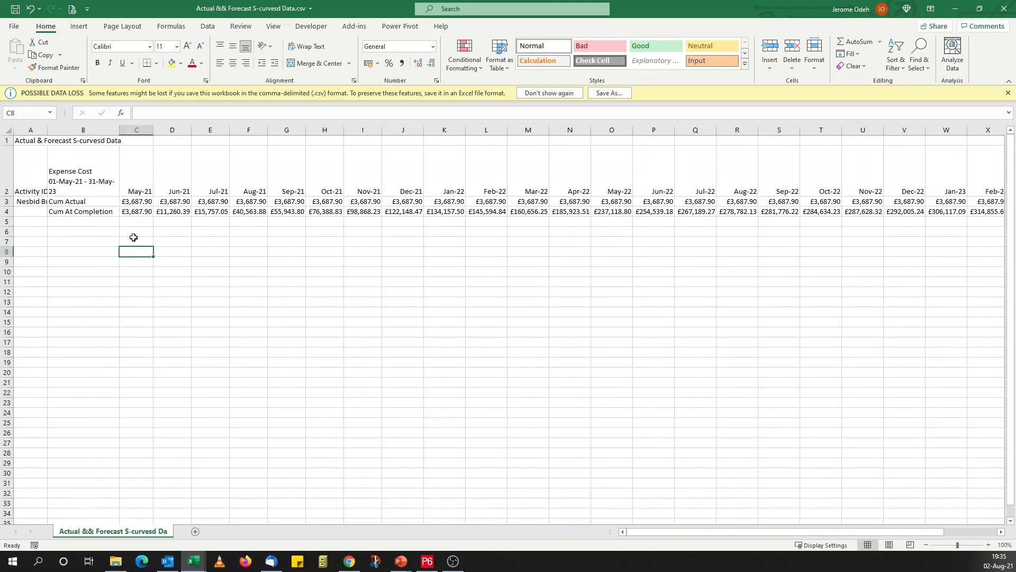
Examine the monthly Cum Actual and Cum At Completion expense costs from May-21 through May-23.
{"action": "left_click", "coordinate": [138, 203]}
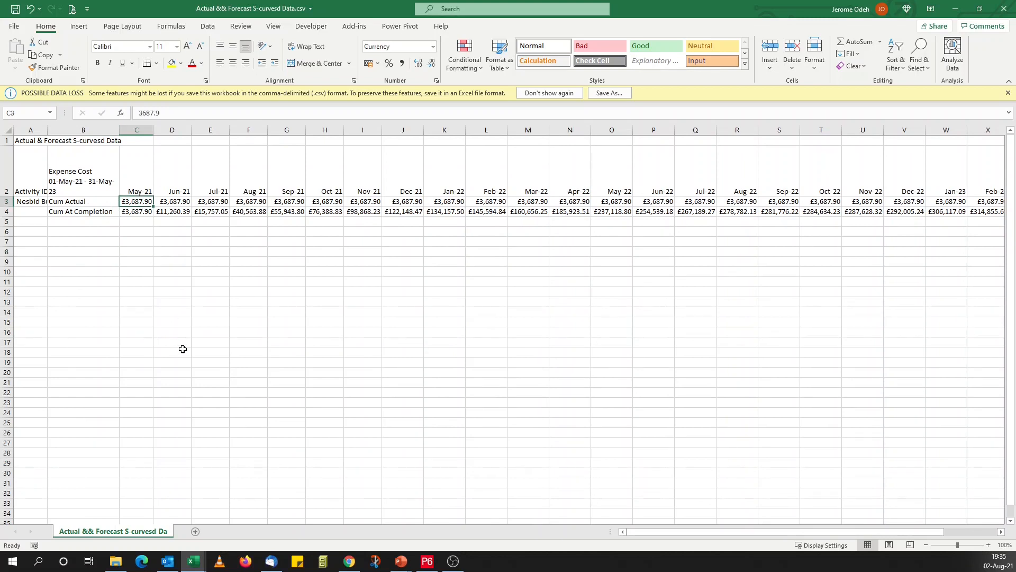
{"action": "left_click_drag", "start_coordinate": [165, 202], "coordinate": [825, 202]}
{"action": "left_click", "coordinate": [138, 203]}
{"action": "left_click_drag", "start_coordinate": [136, 213], "coordinate": [905, 213]}
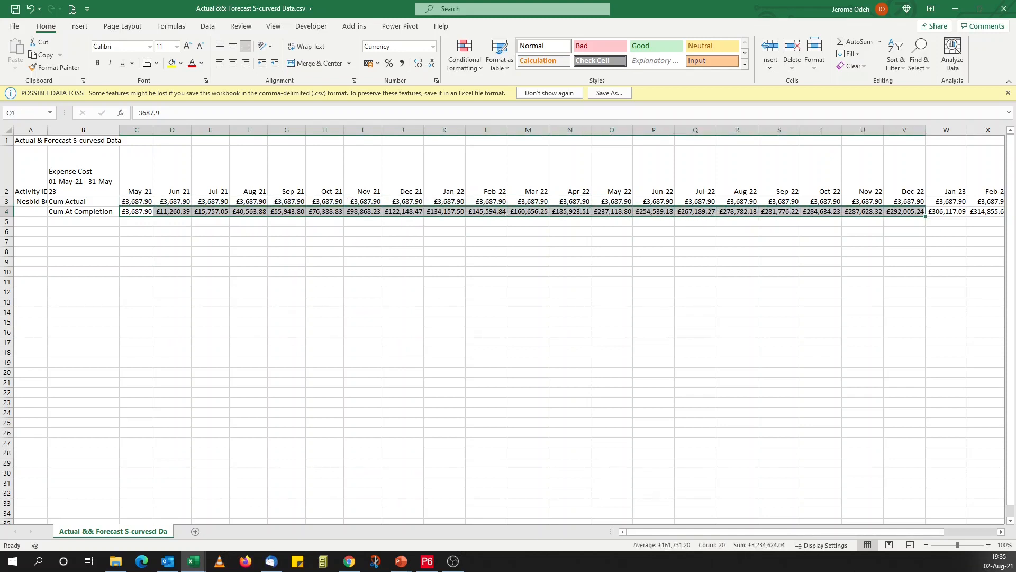
{"action": "left_click_drag", "start_coordinate": [868, 534], "coordinate": [929, 518]}
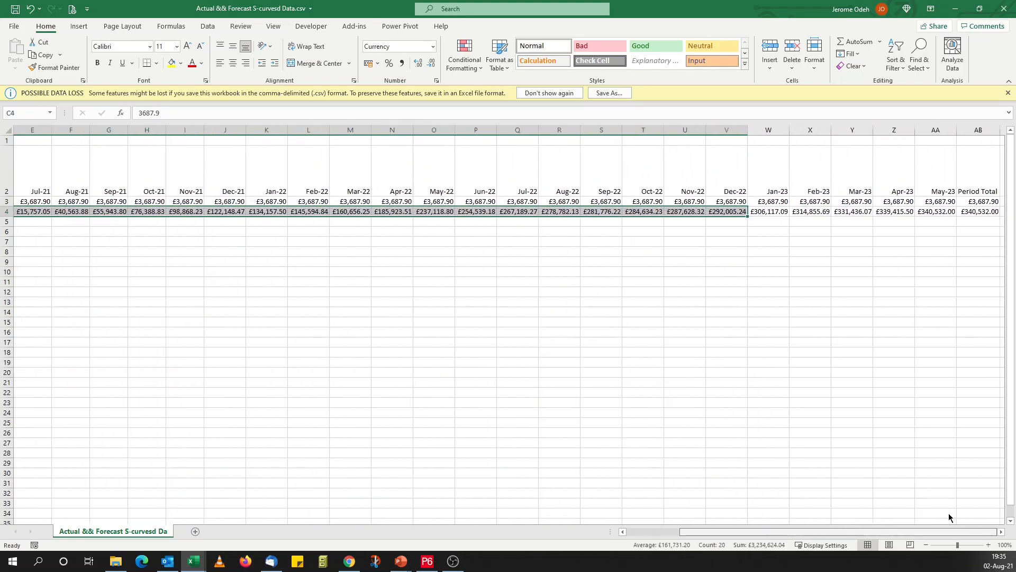
{"action": "left_click", "coordinate": [947, 214]}
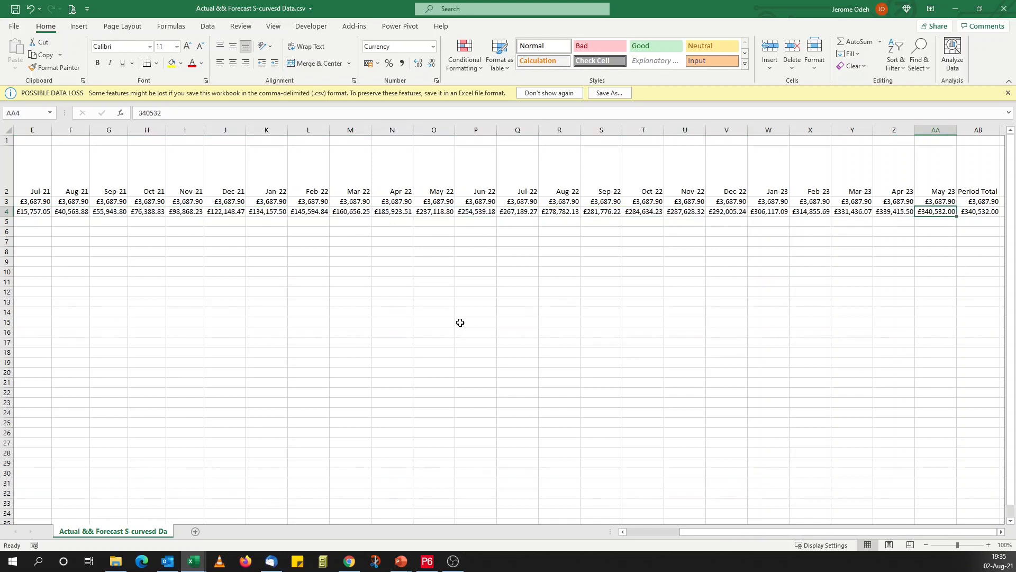
Switch to Progress File.xlsx, enter "Baseline" in A3, and merge and center it across A3:A7.
{"action": "mouse_move", "coordinate": [194, 561]}
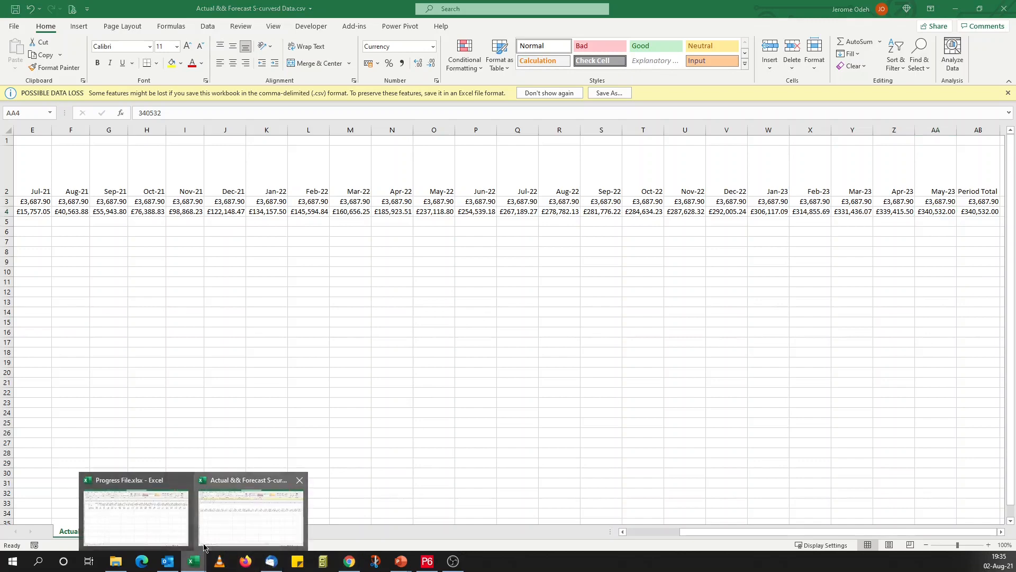
{"action": "left_click", "coordinate": [183, 498]}
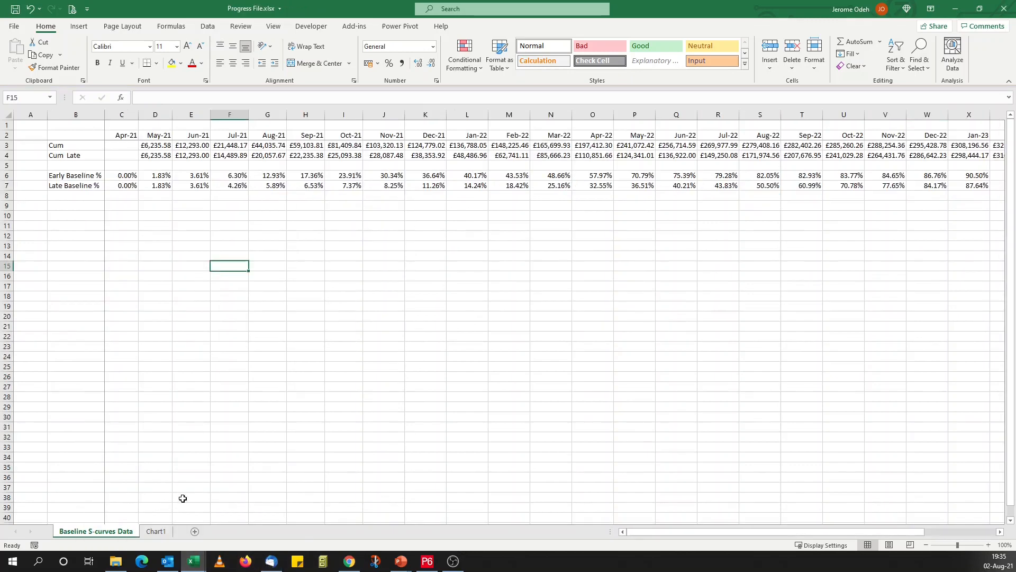
{"action": "left_click", "coordinate": [31, 145]}
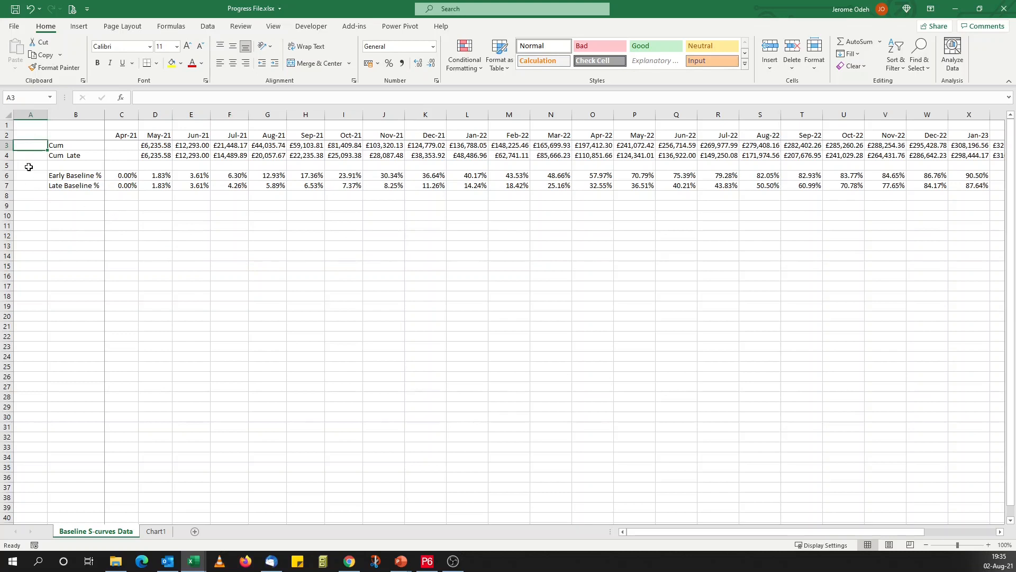
{"action": "type", "text": "Ba"}
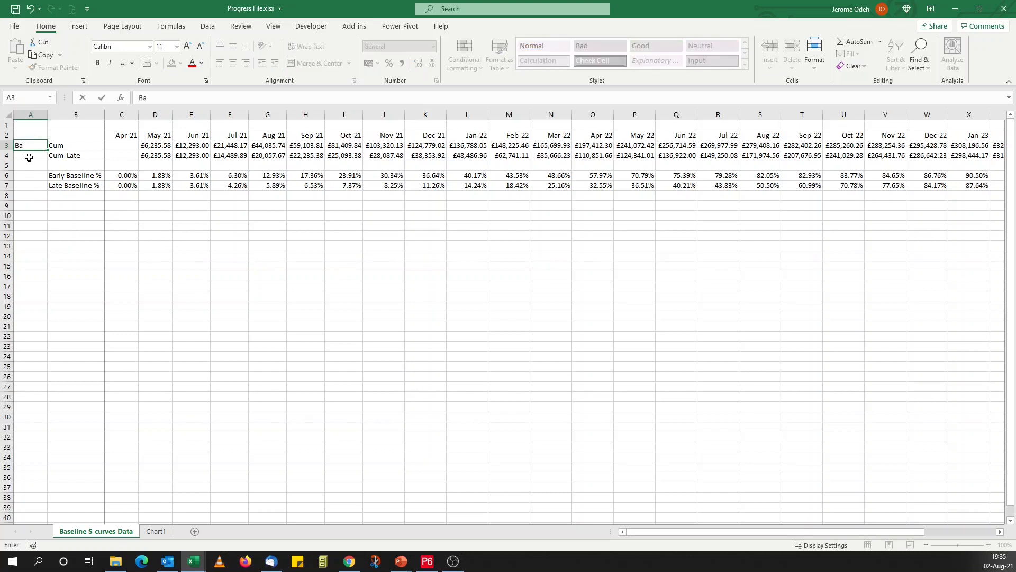
{"action": "type", "text": "seline"}
{"action": "left_click", "coordinate": [23, 186]}
{"action": "left_click_drag", "start_coordinate": [38, 148], "coordinate": [45, 185]}
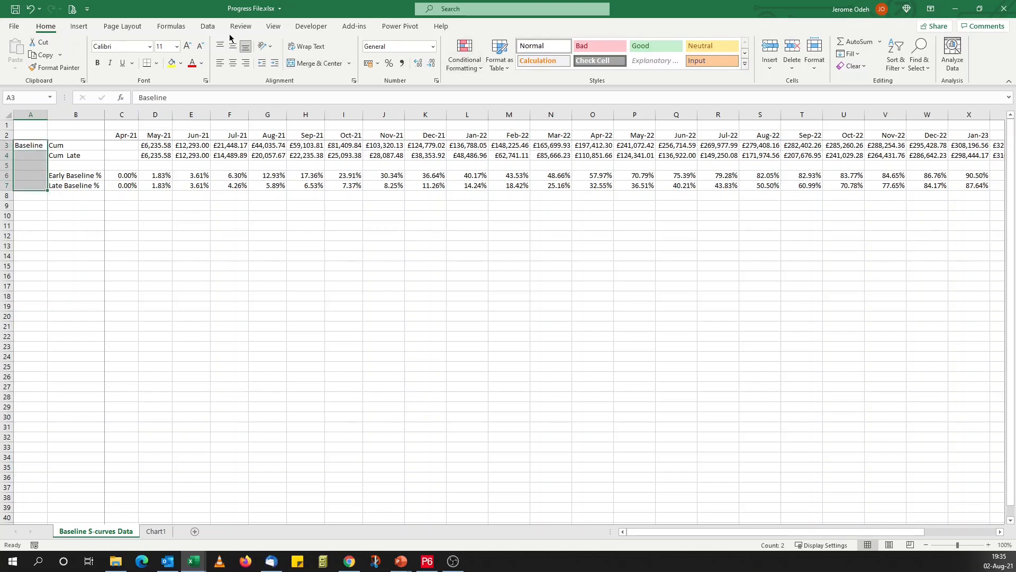
{"action": "left_click", "coordinate": [320, 64]}
{"action": "left_click", "coordinate": [494, 309]}
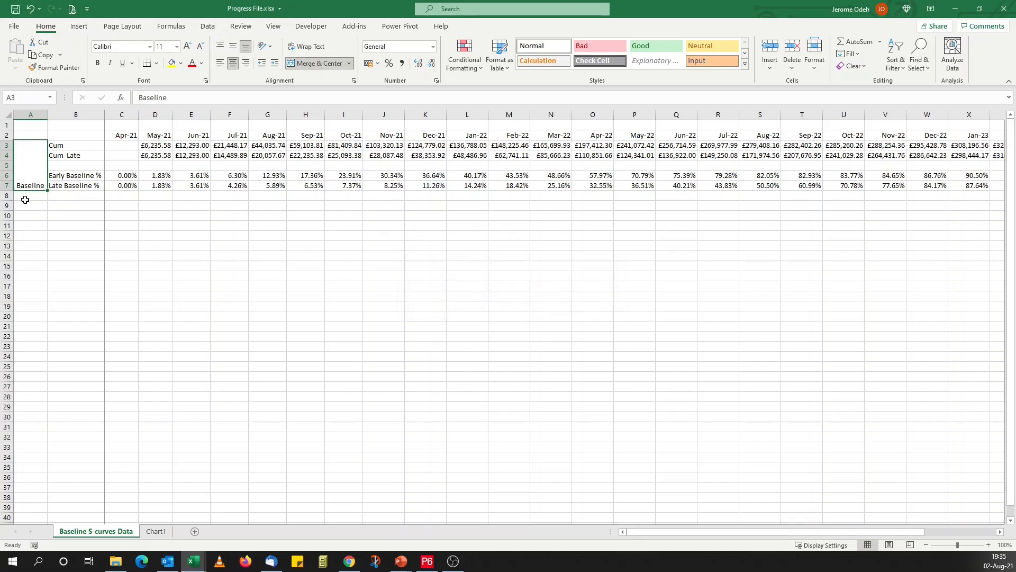
Set the vertical alignment of the merged Baseline cell to Center.
{"action": "right_click", "coordinate": [32, 169]}
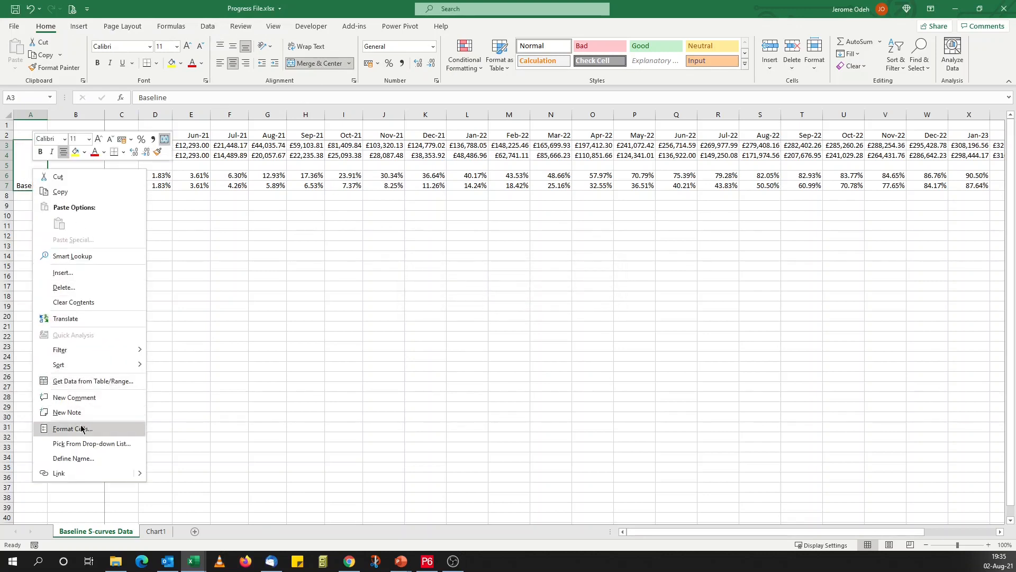
{"action": "left_click", "coordinate": [83, 428]}
{"action": "left_click", "coordinate": [76, 231]}
{"action": "left_click", "coordinate": [89, 286]}
{"action": "left_click", "coordinate": [50, 303]}
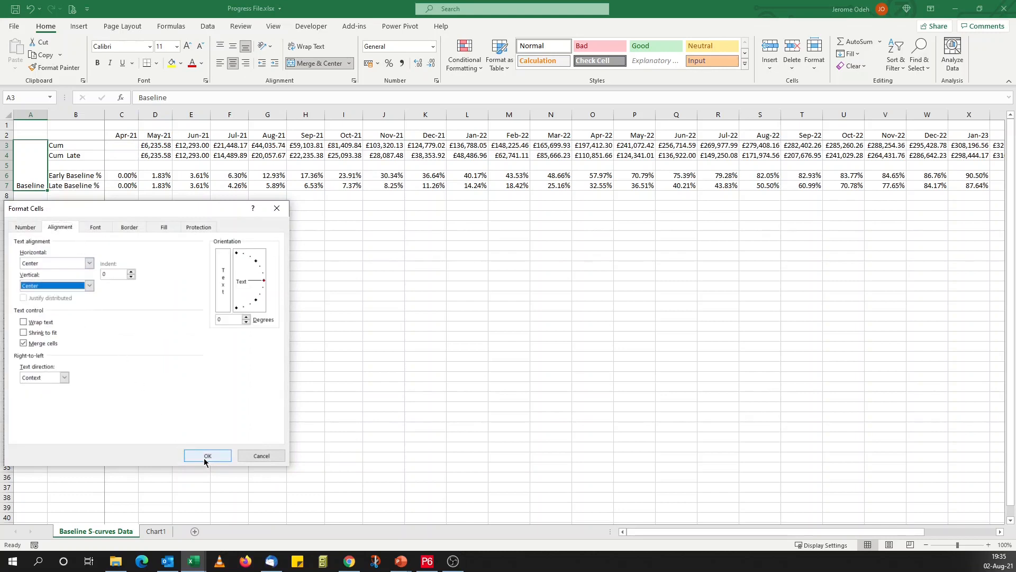
{"action": "left_click", "coordinate": [207, 455]}
{"action": "left_click", "coordinate": [234, 365]}
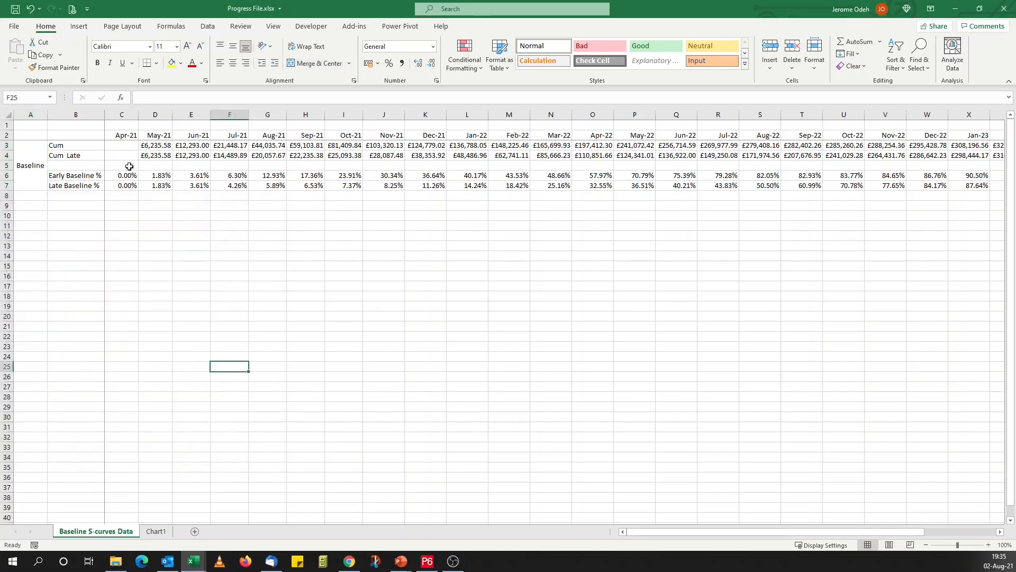
Bold the month headings Apr-21 to Apr-23, the row labels in B3:B7 and the Baseline label.
{"action": "left_click_drag", "start_coordinate": [124, 137], "coordinate": [967, 136]}
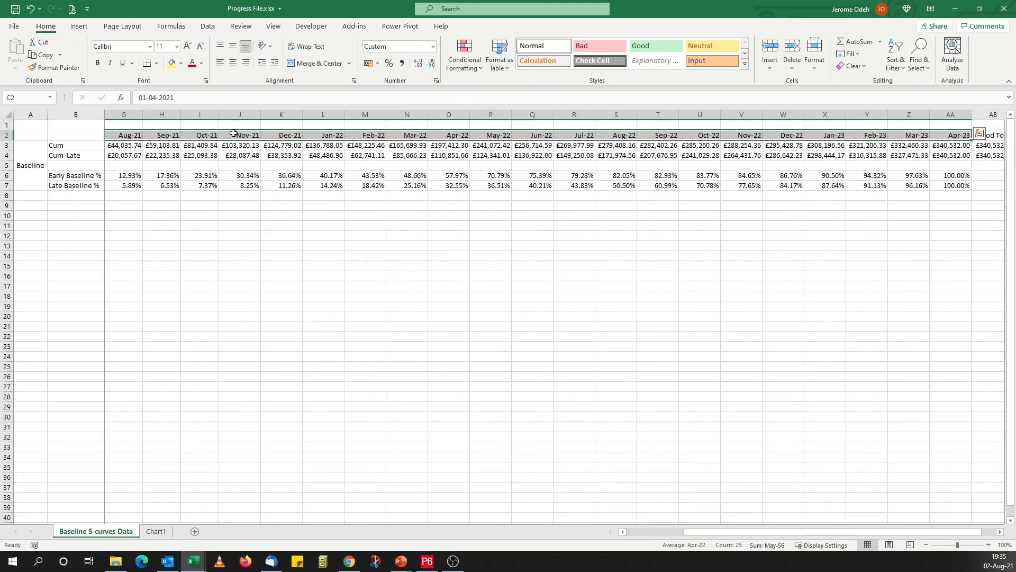
{"action": "left_click", "coordinate": [98, 63]}
{"action": "left_click", "coordinate": [209, 210]}
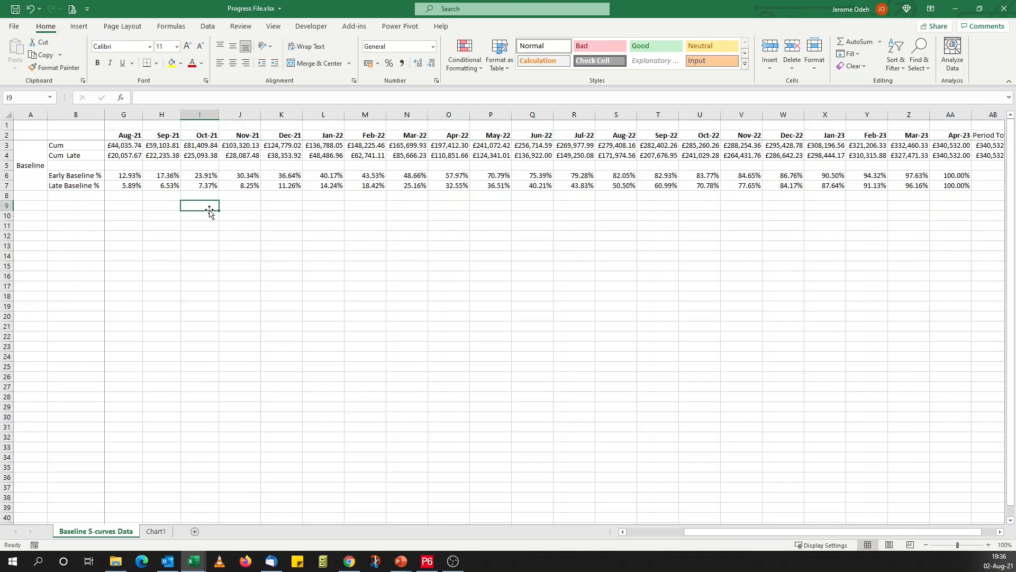
{"action": "left_click_drag", "start_coordinate": [67, 148], "coordinate": [69, 182]}
{"action": "left_click", "coordinate": [97, 63]}
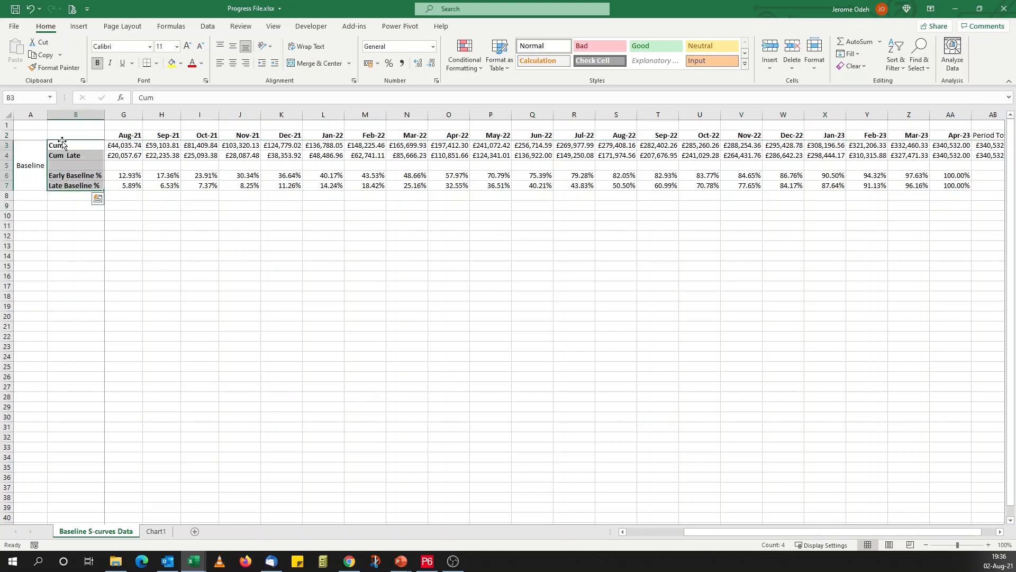
{"action": "left_click", "coordinate": [39, 160]}
{"action": "left_click", "coordinate": [316, 63]}
{"action": "left_click", "coordinate": [97, 63]}
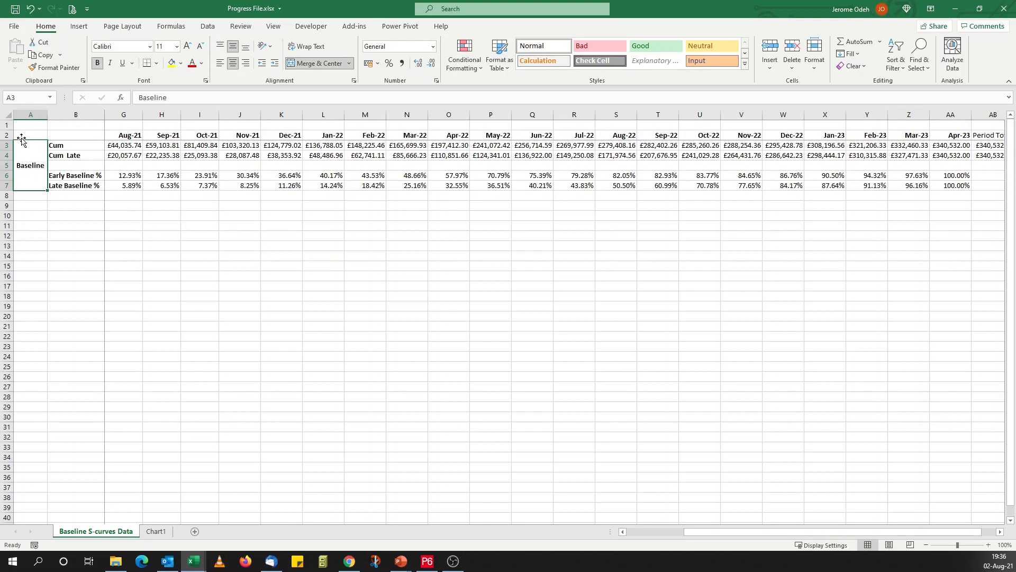
Insert a copy of the Baseline rows 3 to 7 at row 9 and relabel the copied block "Actual".
{"action": "left_click_drag", "start_coordinate": [5, 145], "coordinate": [5, 186]}
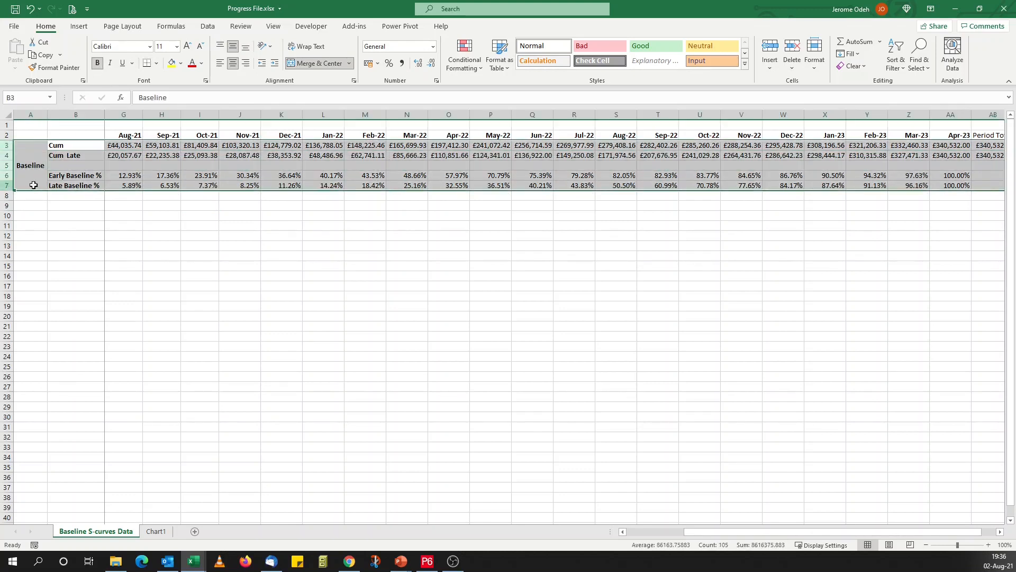
{"action": "right_click", "coordinate": [44, 184]}
{"action": "left_click", "coordinate": [72, 205]}
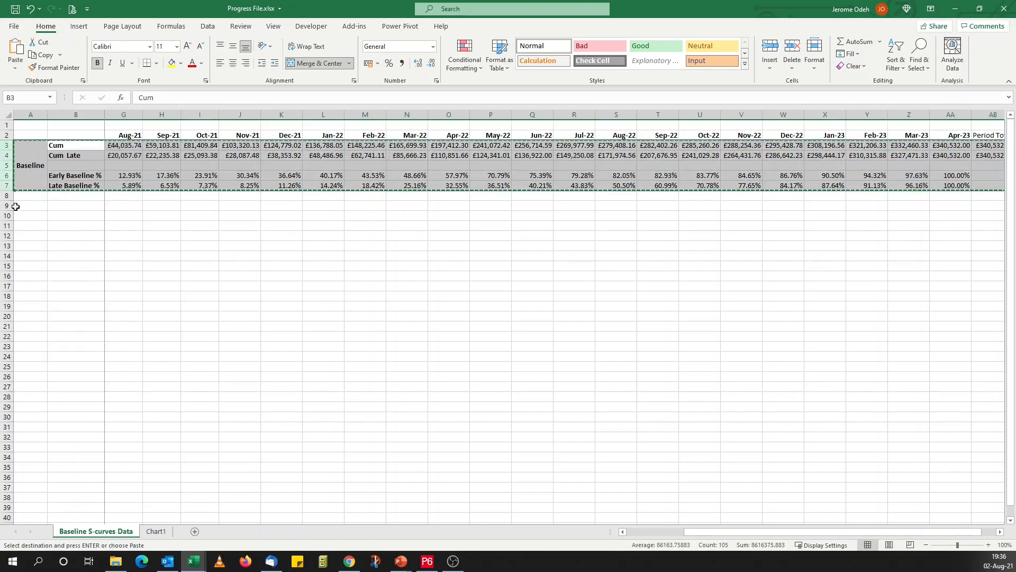
{"action": "left_click", "coordinate": [5, 205]}
{"action": "right_click", "coordinate": [6, 205]}
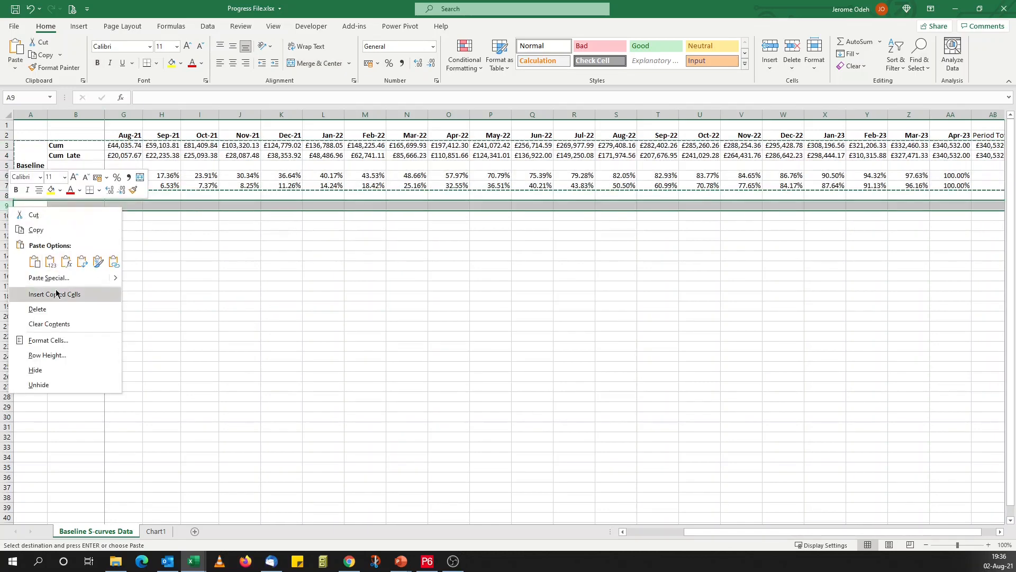
{"action": "left_click", "coordinate": [55, 291]}
{"action": "left_click", "coordinate": [31, 222]}
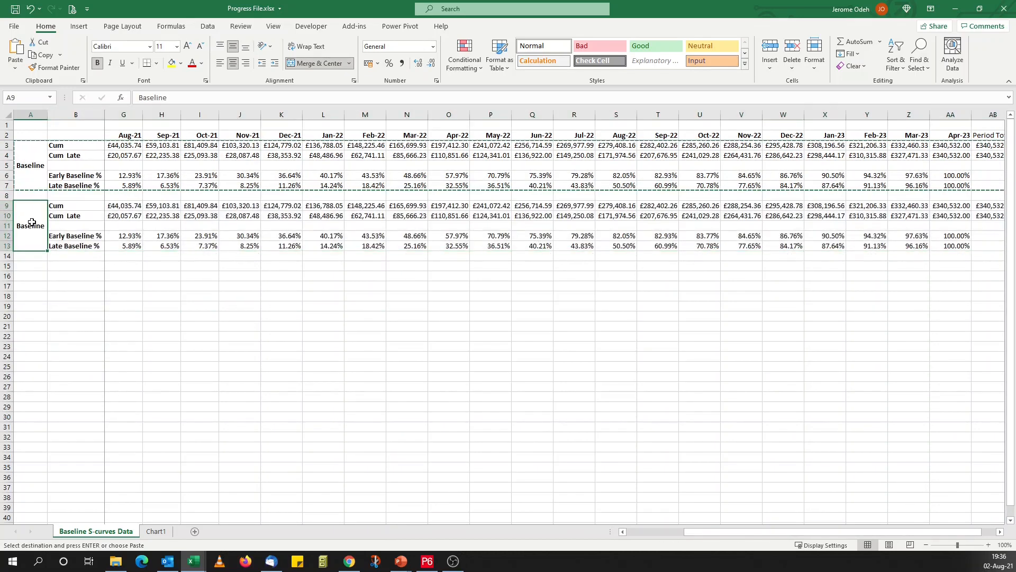
{"action": "type", "text": "Actual"}
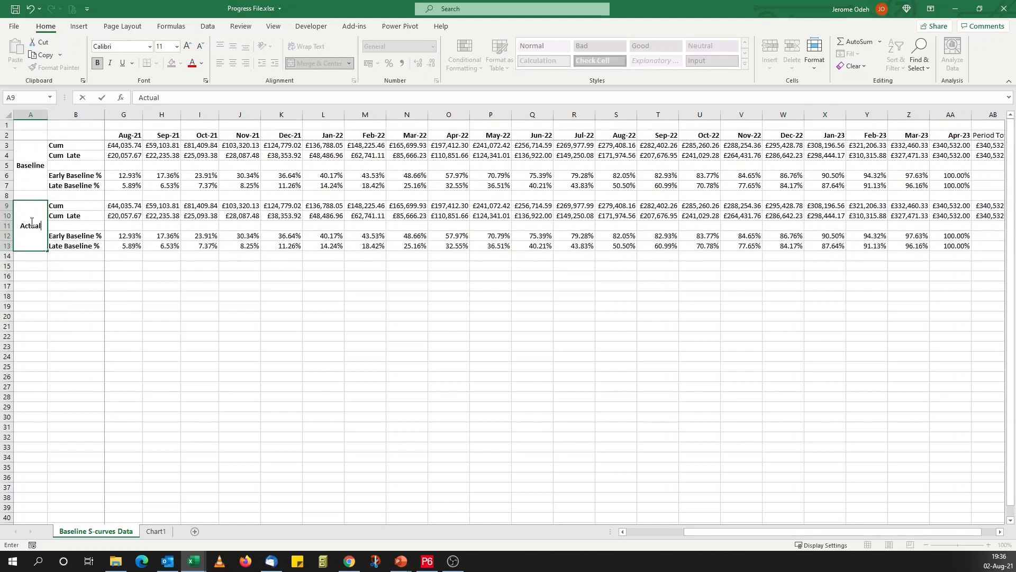
{"action": "left_click", "coordinate": [77, 225]}
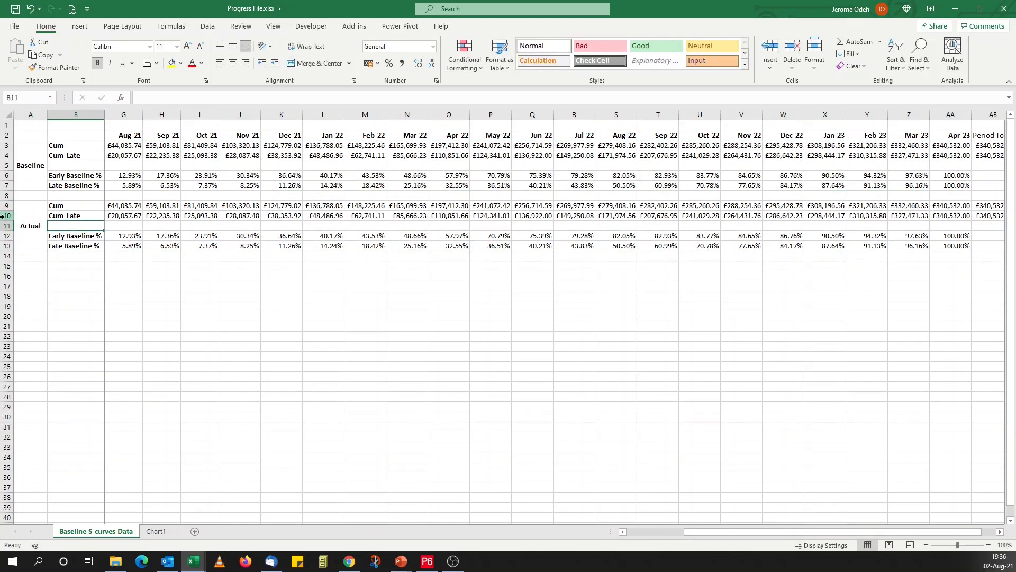
Delete the Cum Late row from the Actual block and rename its Cum label to "Cum Actual".
{"action": "left_click", "coordinate": [7, 216]}
{"action": "right_click", "coordinate": [8, 215]}
{"action": "left_click", "coordinate": [49, 318]}
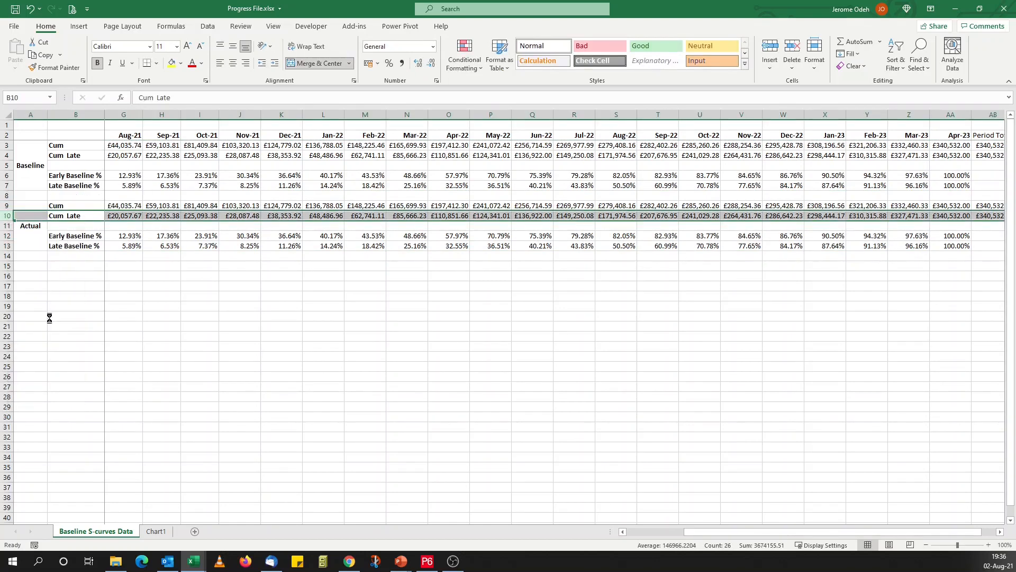
{"action": "left_click", "coordinate": [74, 145]}
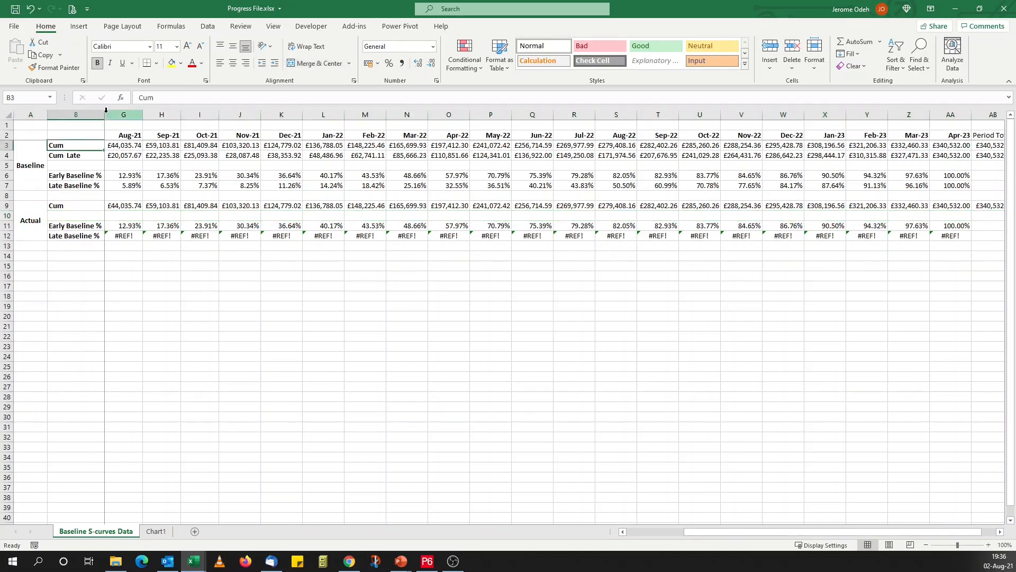
{"action": "left_click", "coordinate": [75, 201]}
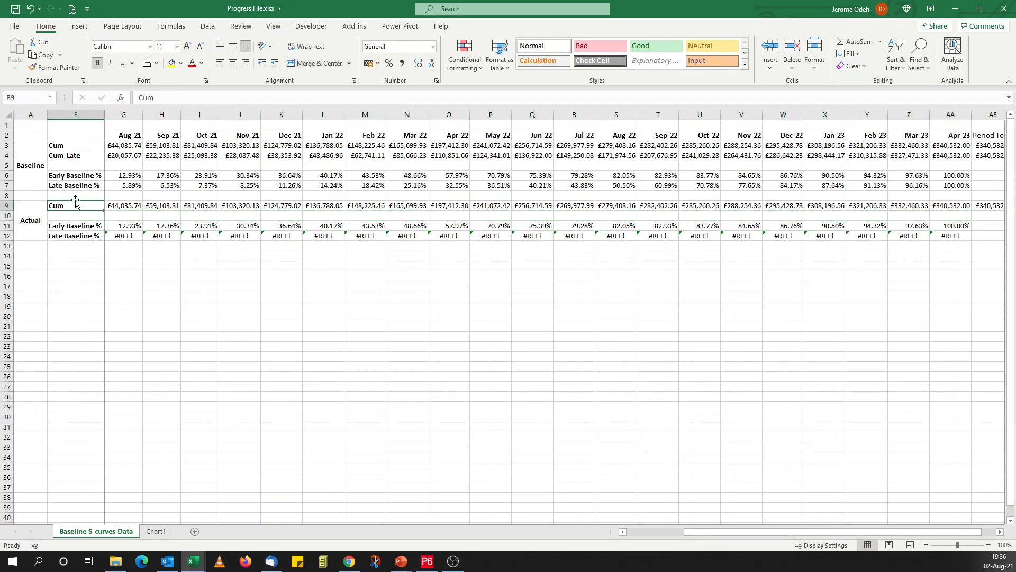
{"action": "left_click", "coordinate": [160, 97]}
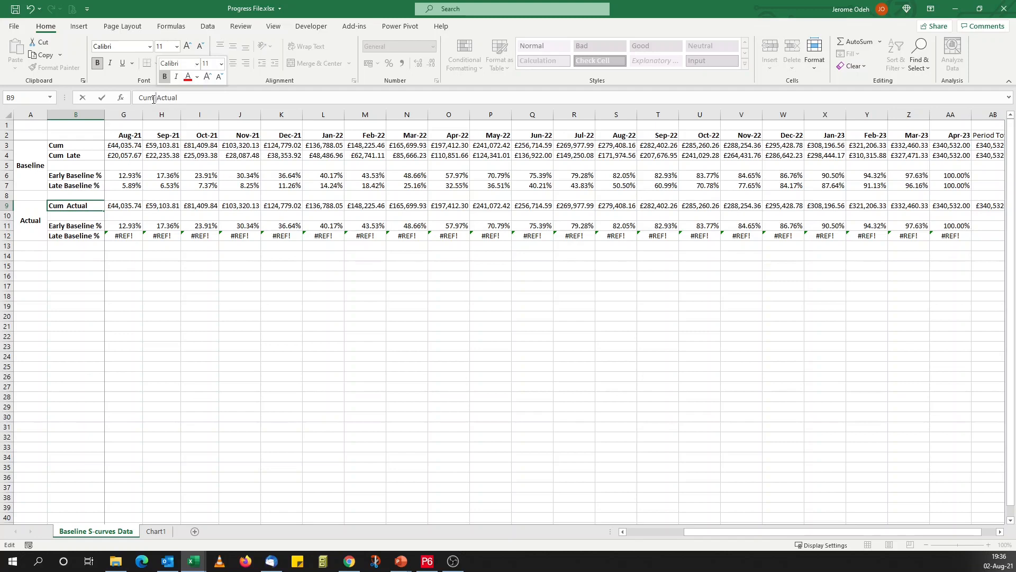
{"action": "key", "text": "BackSpace"}
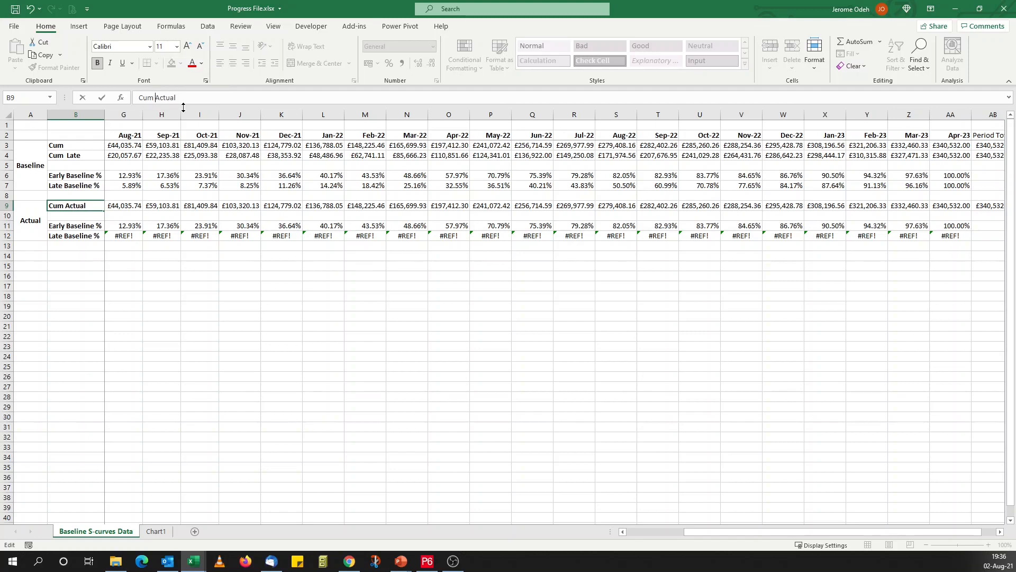
{"action": "key", "text": "Return"}
Delete the Early Baseline % row from the Actual block and rename its Late Baseline % label to "Actual %".
{"action": "left_click", "coordinate": [66, 227]}
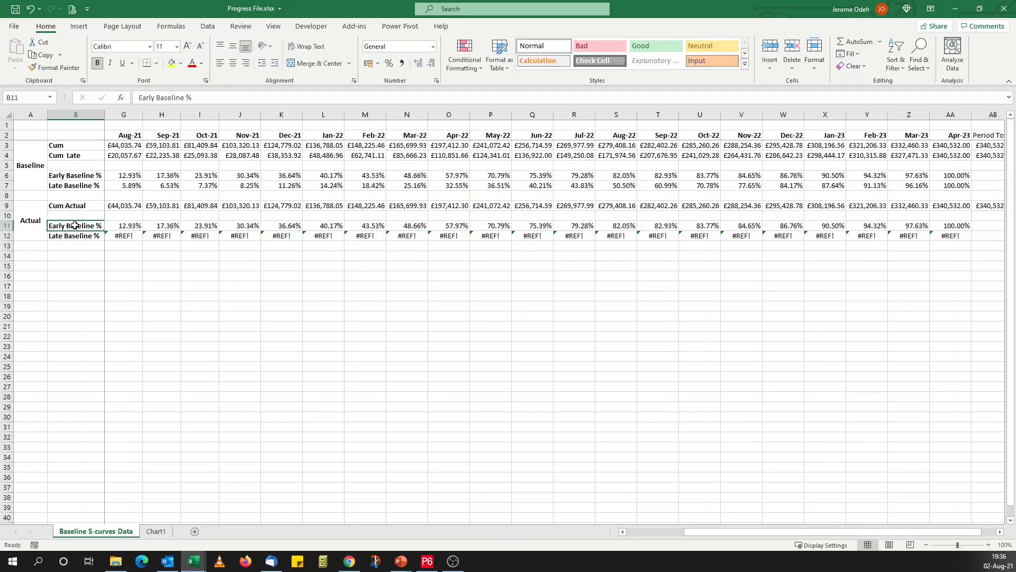
{"action": "left_click", "coordinate": [11, 227]}
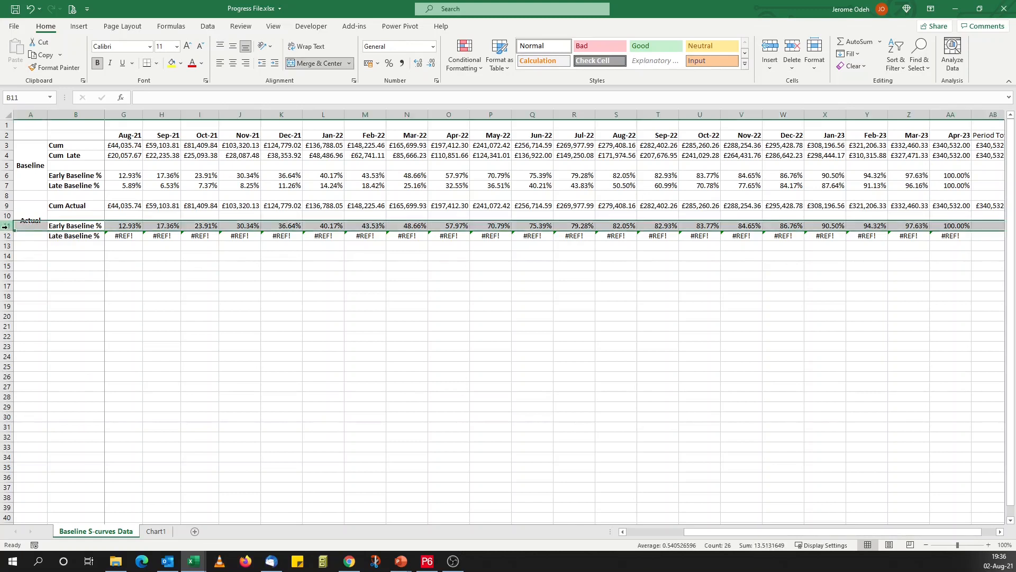
{"action": "right_click", "coordinate": [11, 227]}
{"action": "left_click", "coordinate": [37, 330]}
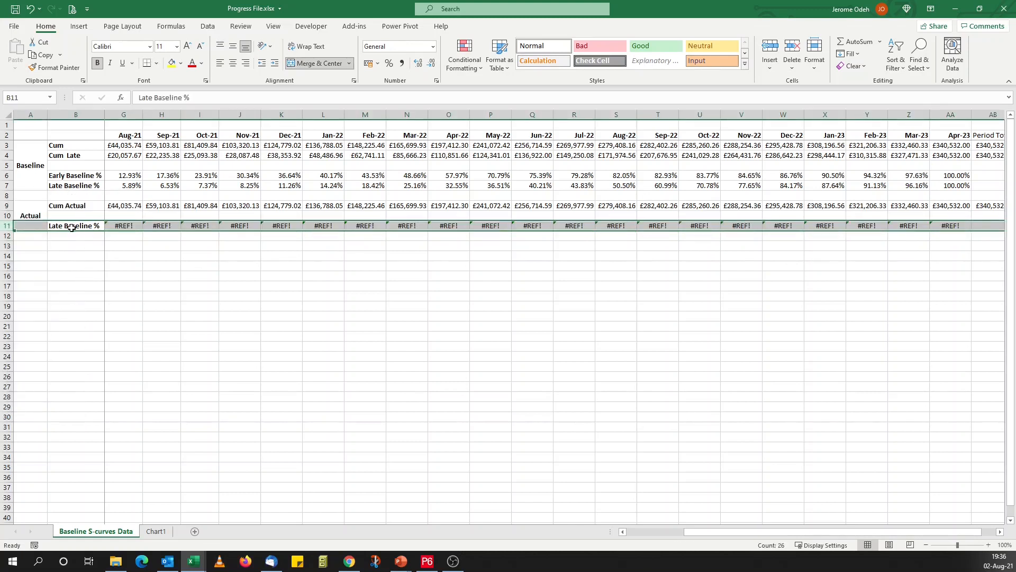
{"action": "left_click", "coordinate": [75, 226]}
{"action": "left_click_drag", "start_coordinate": [182, 98], "coordinate": [104, 95]}
{"action": "type", "text": "Actual"}
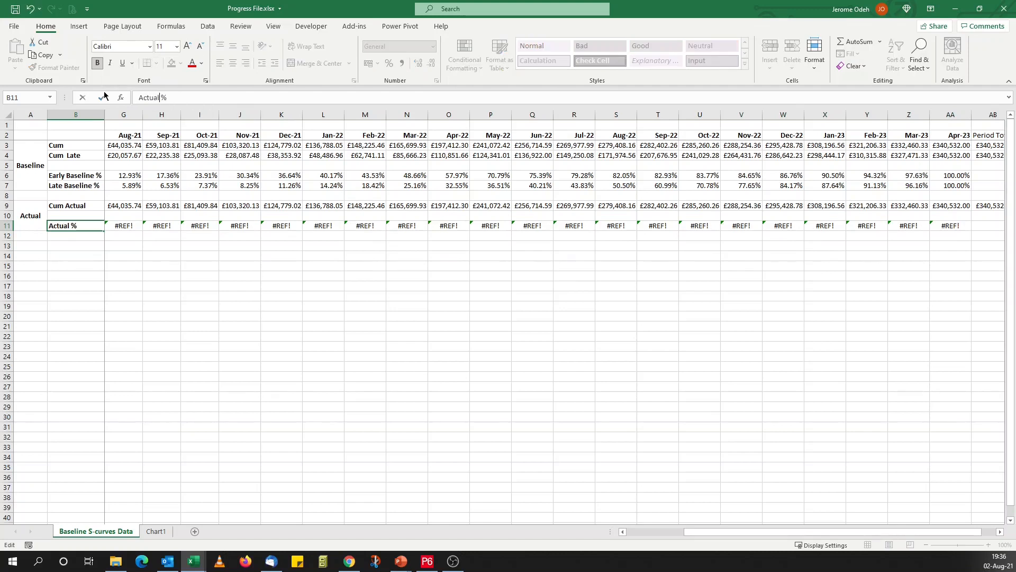
{"action": "left_click", "coordinate": [122, 298]}
Clear the copied baseline values from the Cum Actual row, from Apr-21 through Period Total.
{"action": "left_click", "coordinate": [130, 206]}
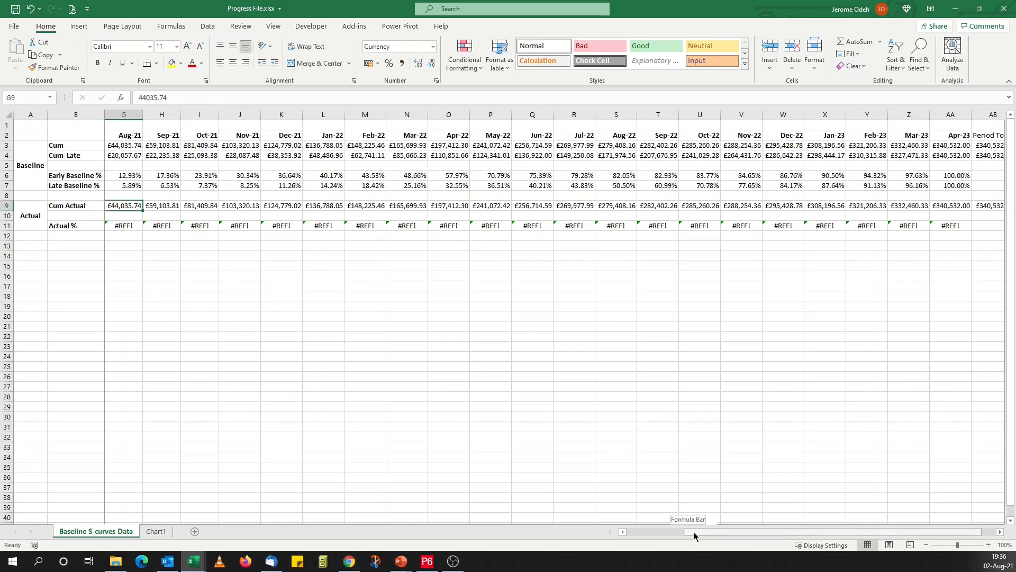
{"action": "left_click_drag", "start_coordinate": [693, 532], "coordinate": [637, 533]}
{"action": "left_click_drag", "start_coordinate": [122, 204], "coordinate": [957, 208]}
{"action": "left_click_drag", "start_coordinate": [957, 208], "coordinate": [959, 211]}
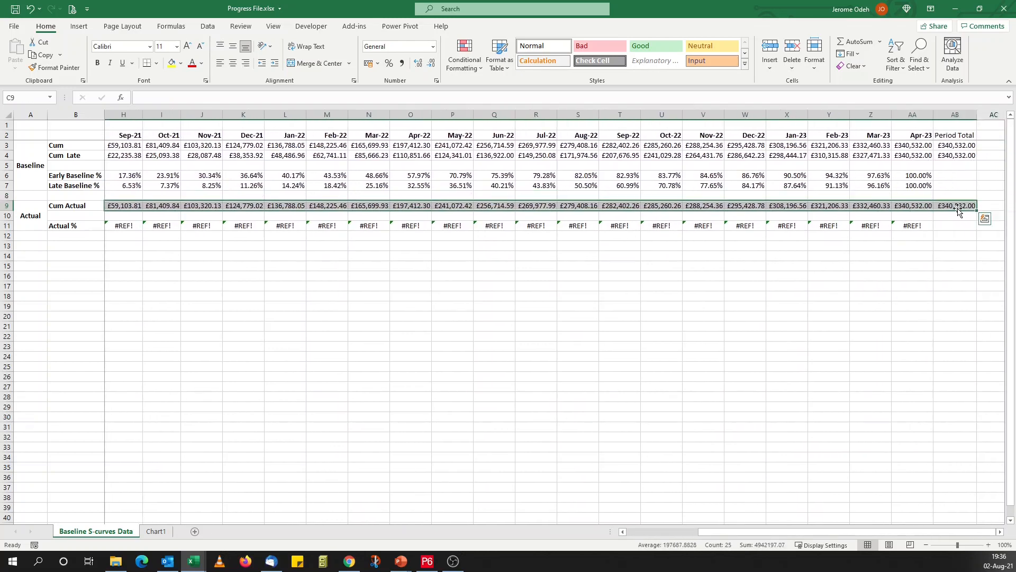
{"action": "key", "text": "Delete"}
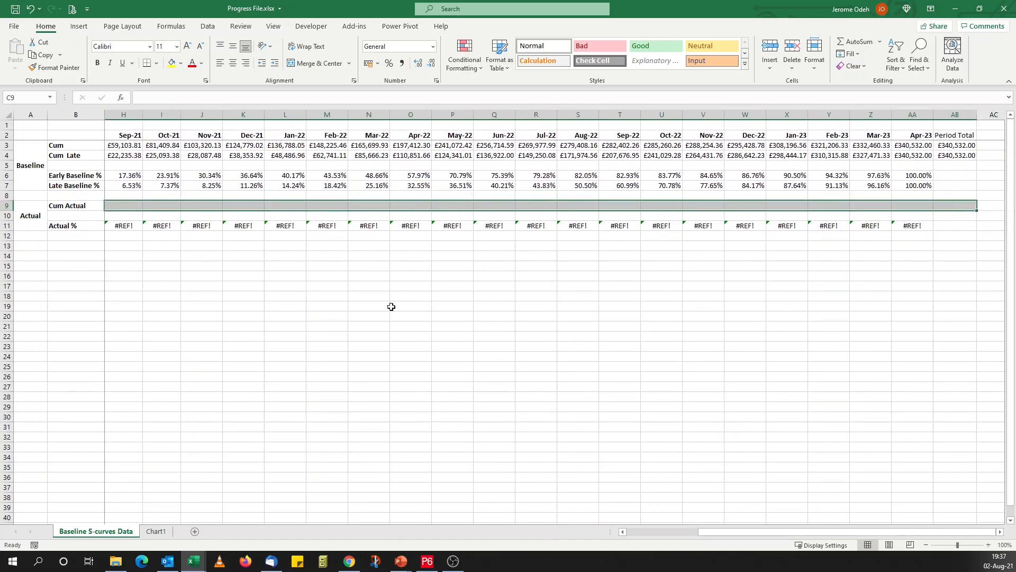
{"action": "left_click", "coordinate": [347, 278]}
Insert a copy of the Actual block, rows 9 to 11, at row 13 and relabel the copy "Forecast".
{"action": "left_click_drag", "start_coordinate": [729, 531], "coordinate": [654, 531]}
{"action": "left_click_drag", "start_coordinate": [7, 206], "coordinate": [8, 228]}
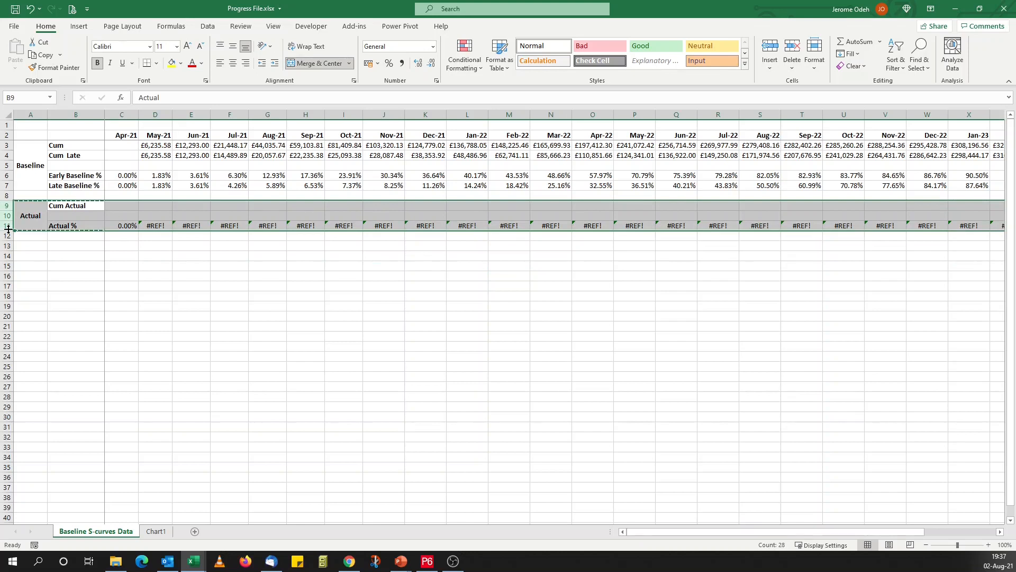
{"action": "key", "text": "ctrl+c"}
{"action": "right_click", "coordinate": [8, 246]}
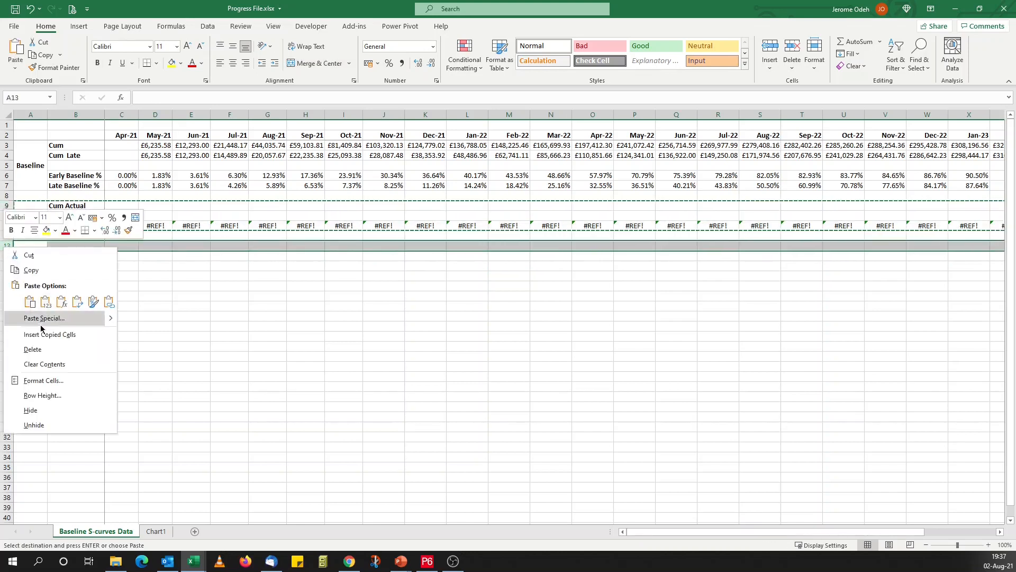
{"action": "left_click", "coordinate": [43, 334]}
{"action": "key", "text": "Escape"}
{"action": "type", "text": "Forecat"}
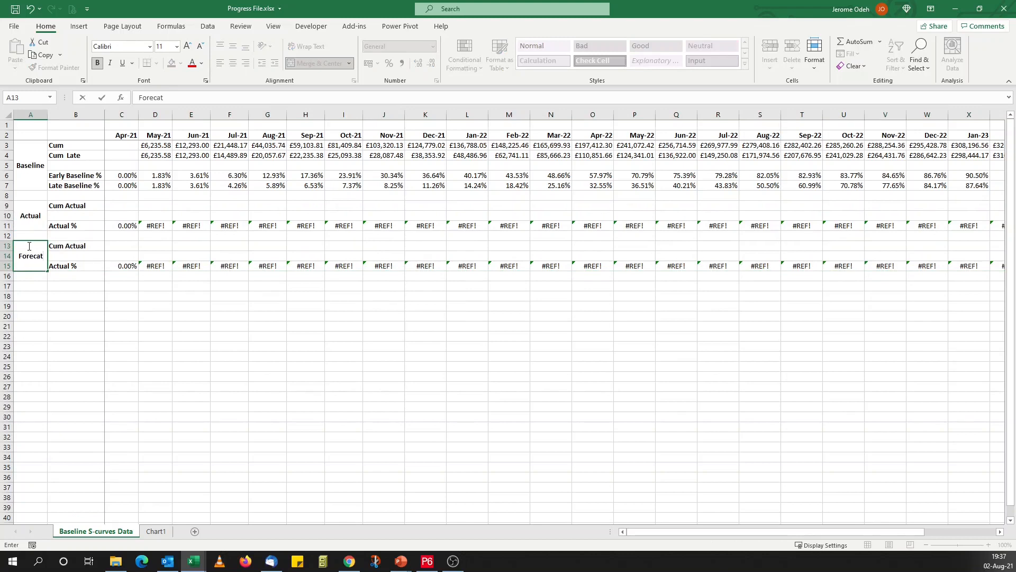
{"action": "key", "text": "BackSpace"}
{"action": "type", "text": "st"}
{"action": "left_click", "coordinate": [168, 315]}
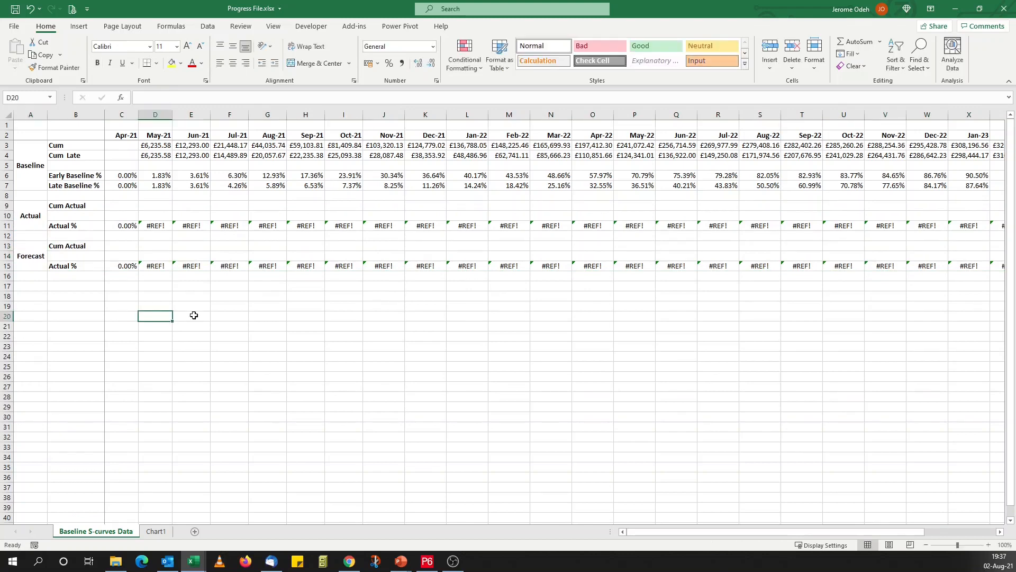
Compare the final month columns before Period Total in the exported actual and forecast CSV and in the progress workbook.
{"action": "left_click", "coordinate": [193, 561]}
{"action": "left_click", "coordinate": [245, 522]}
{"action": "left_click", "coordinate": [351, 323]}
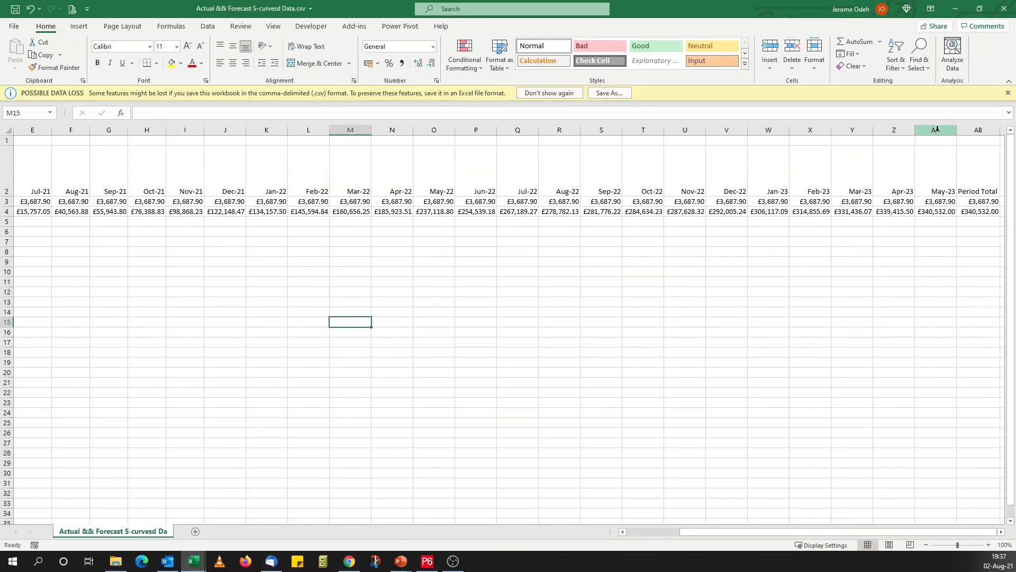
{"action": "left_click", "coordinate": [936, 129]}
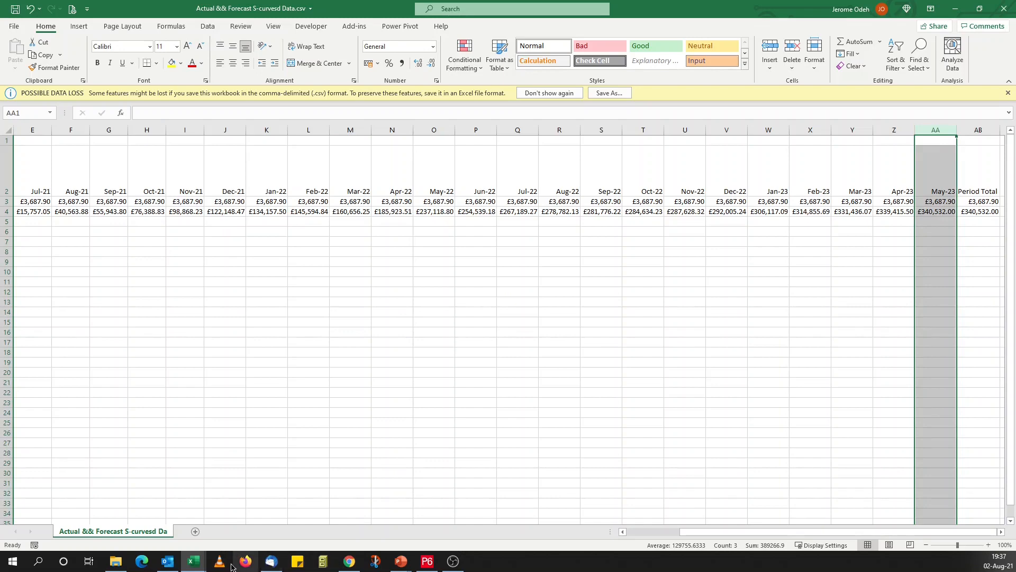
{"action": "mouse_move", "coordinate": [190, 562]}
{"action": "left_click", "coordinate": [175, 524]}
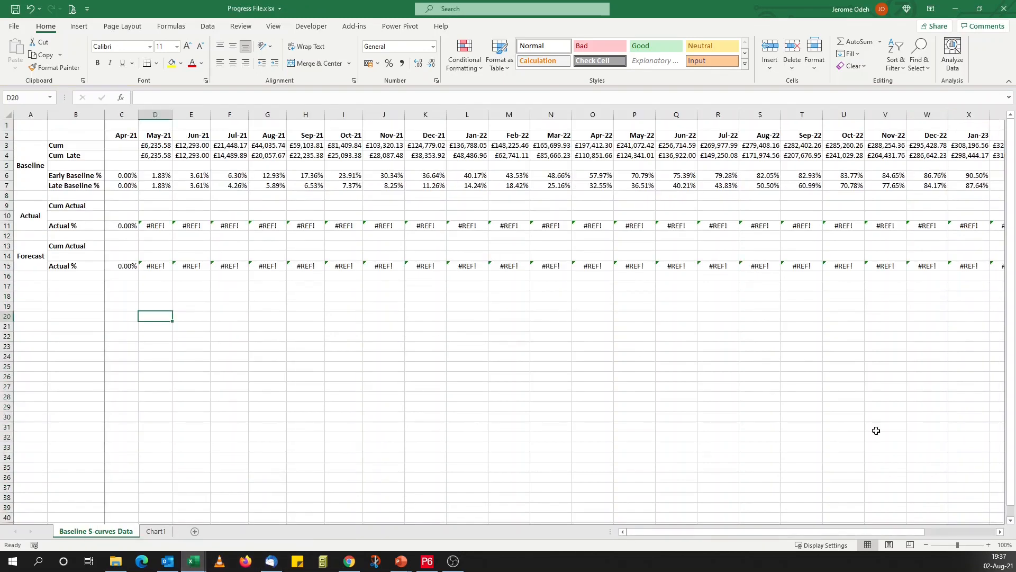
{"action": "left_click_drag", "start_coordinate": [846, 529], "coordinate": [932, 524]}
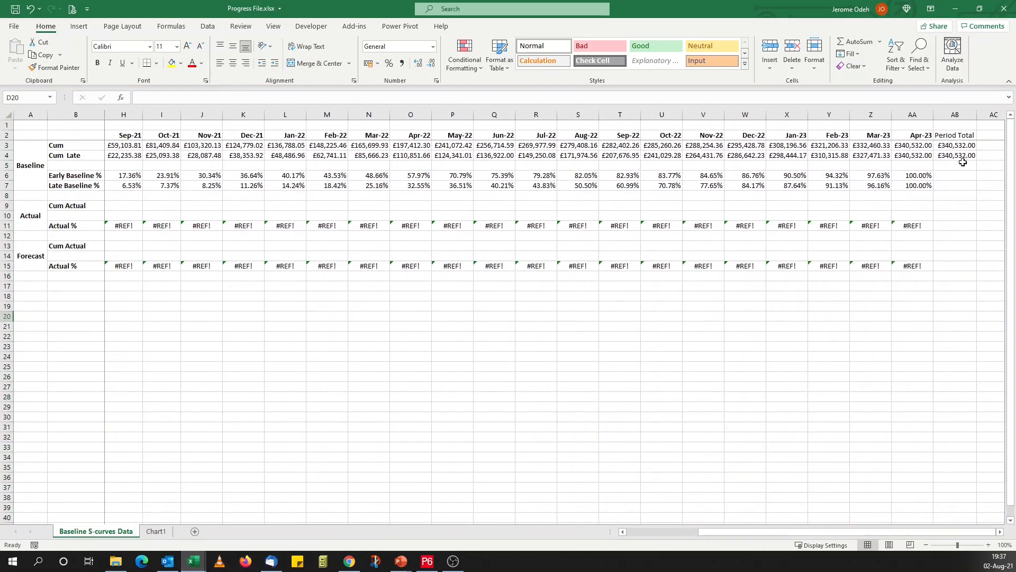
{"action": "left_click", "coordinate": [918, 115]}
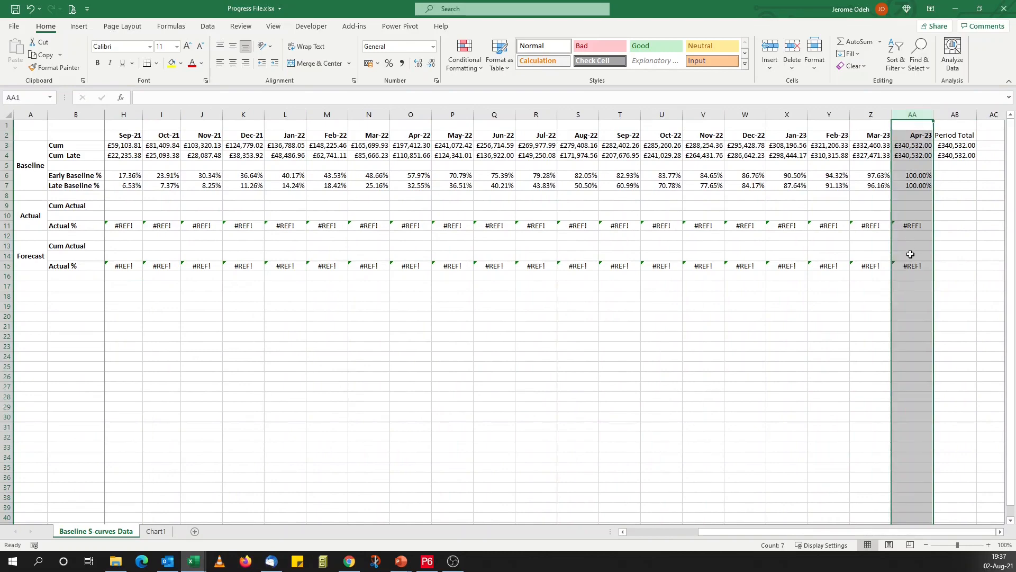
{"action": "left_click", "coordinate": [194, 561]}
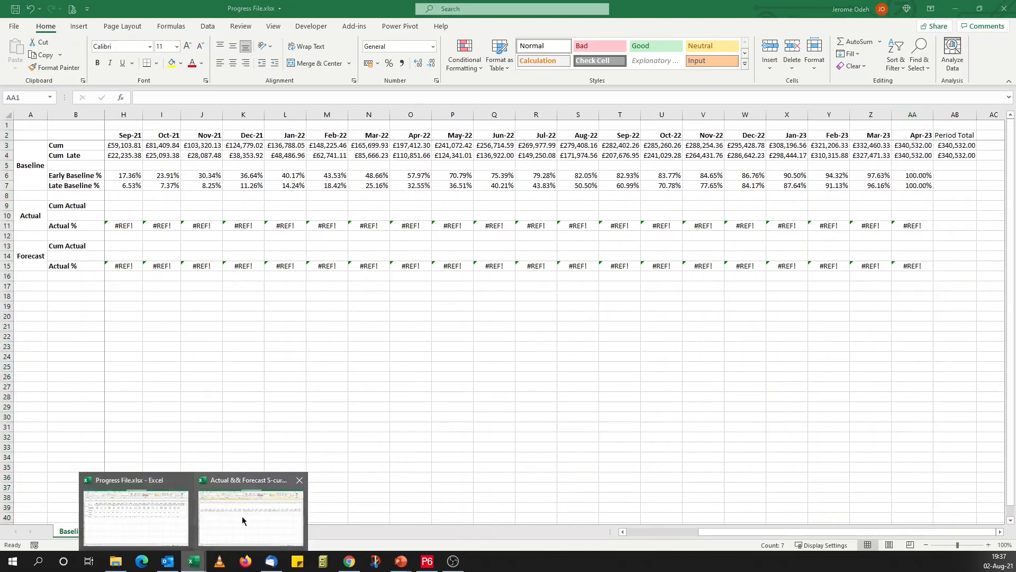
{"action": "left_click", "coordinate": [242, 521]}
{"action": "left_click", "coordinate": [938, 251]}
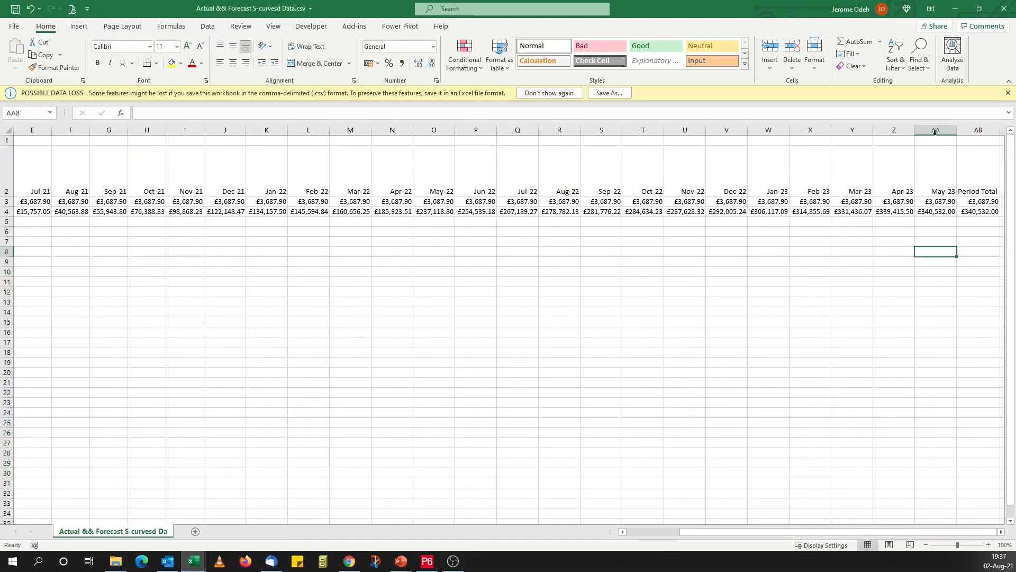
{"action": "left_click", "coordinate": [194, 561]}
{"action": "left_click", "coordinate": [168, 525]}
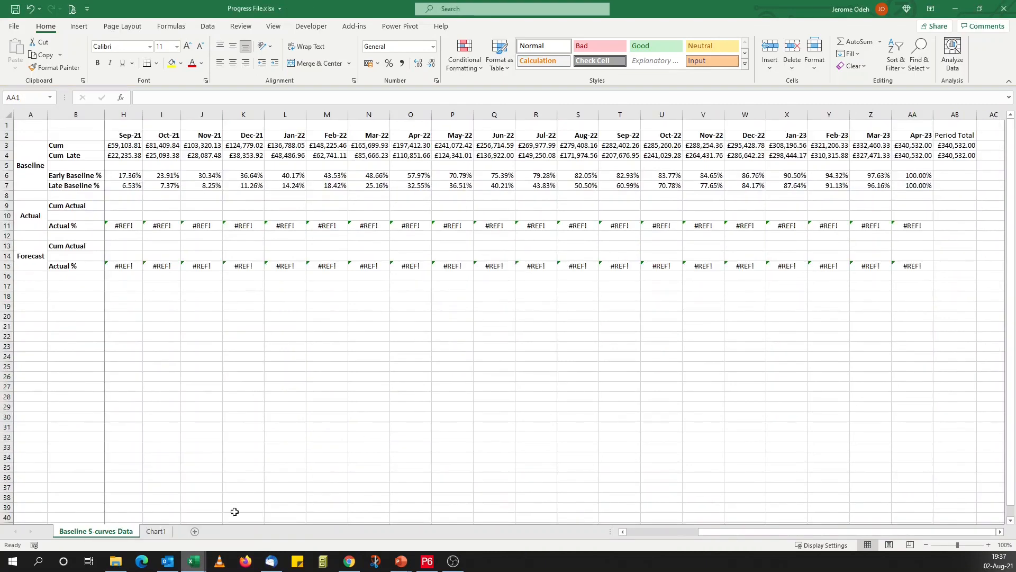
Insert a column before Period Total in the progress workbook and extend the month header into it as May-23.
{"action": "left_click", "coordinate": [942, 114]}
{"action": "right_click", "coordinate": [942, 113]}
{"action": "left_click", "coordinate": [920, 203]}
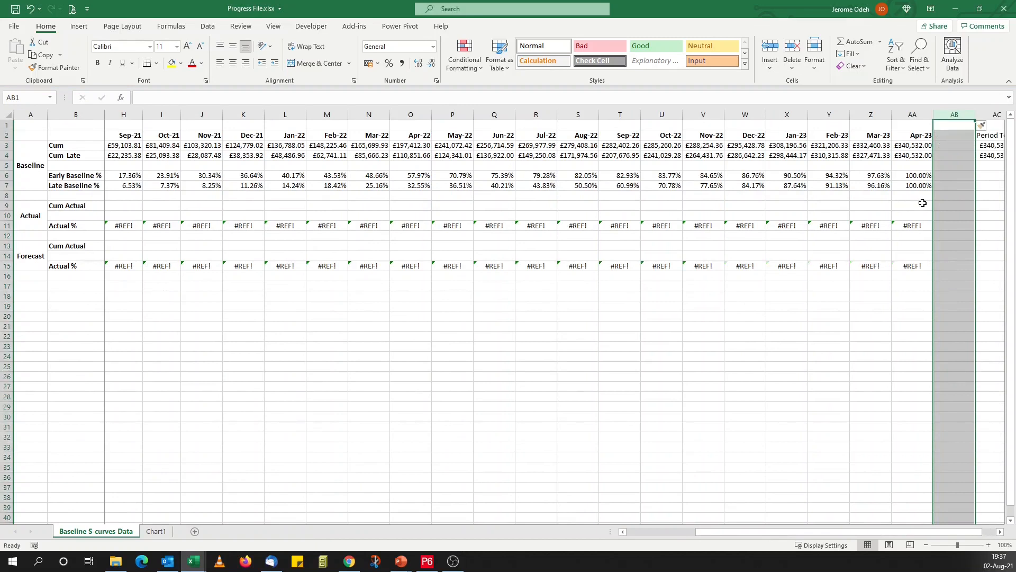
{"action": "left_click", "coordinate": [921, 136]}
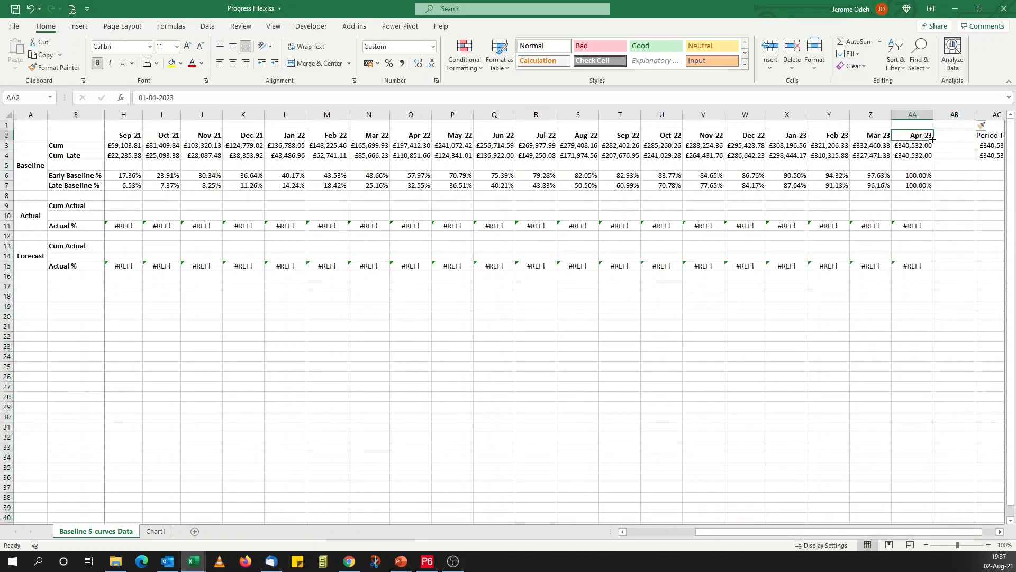
{"action": "left_click_drag", "start_coordinate": [934, 140], "coordinate": [967, 139]}
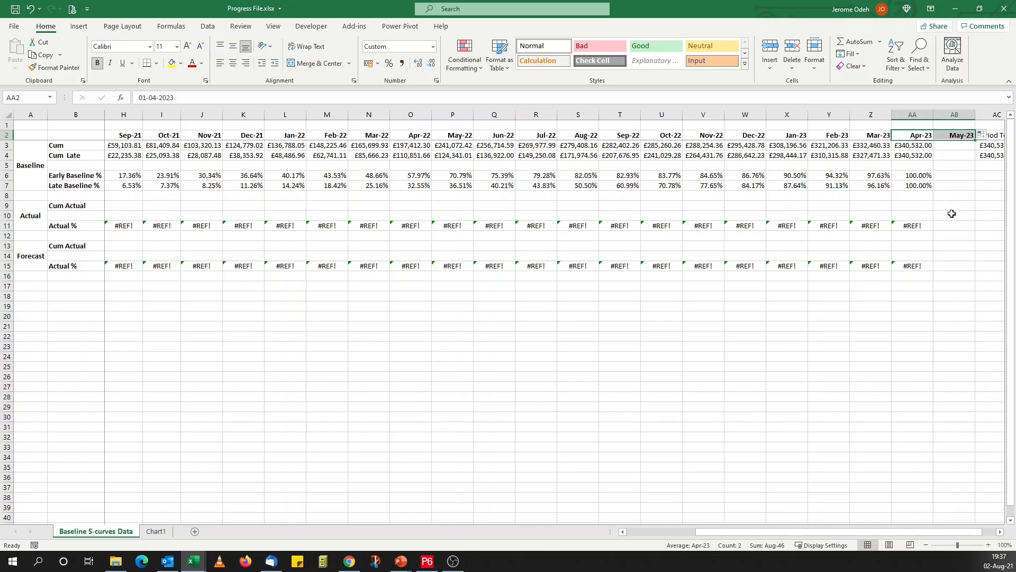
{"action": "left_click", "coordinate": [158, 532]}
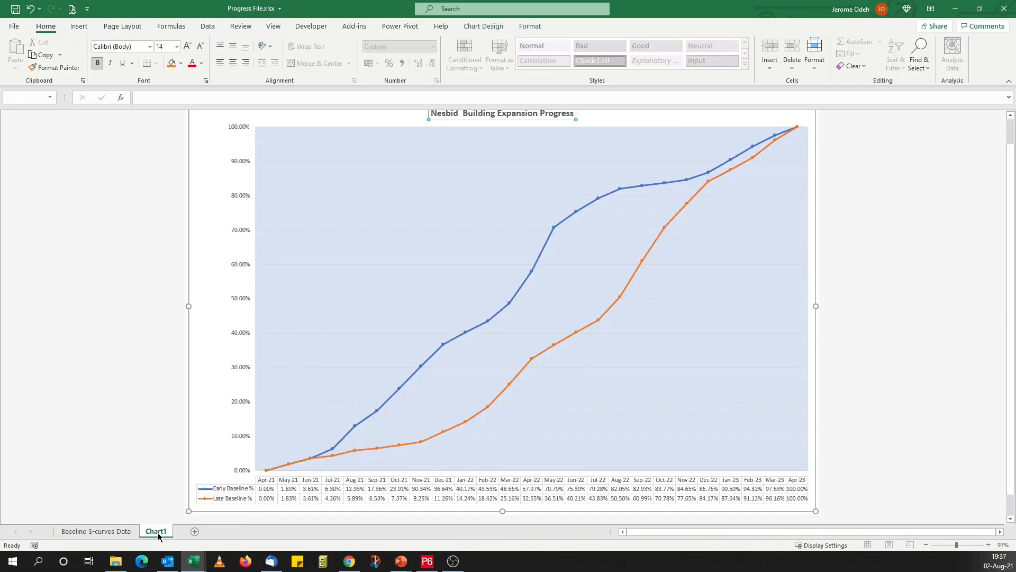
{"action": "left_click", "coordinate": [117, 531]}
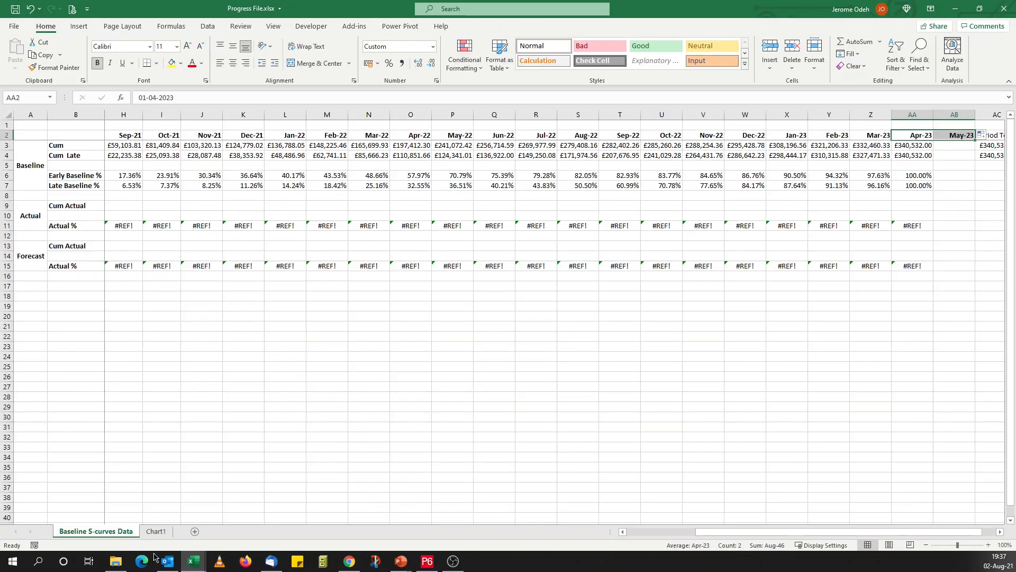
Copy the May-21 Cum Actual value from the exported CSV into the Actual block's Cum Actual row under May-21, cell D9.
{"action": "mouse_move", "coordinate": [192, 567]}
{"action": "left_click", "coordinate": [238, 524]}
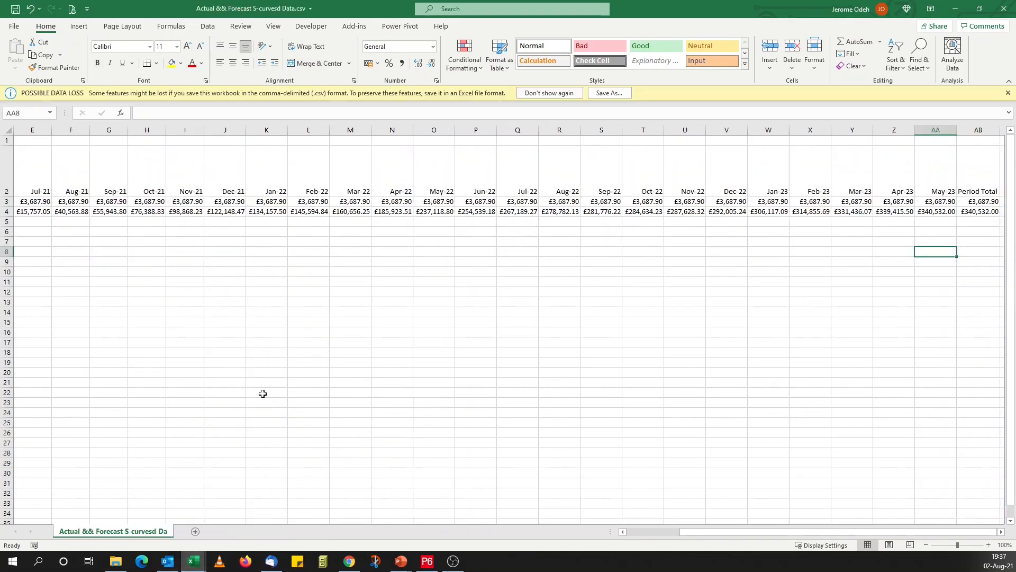
{"action": "left_click_drag", "start_coordinate": [728, 532], "coordinate": [623, 534]}
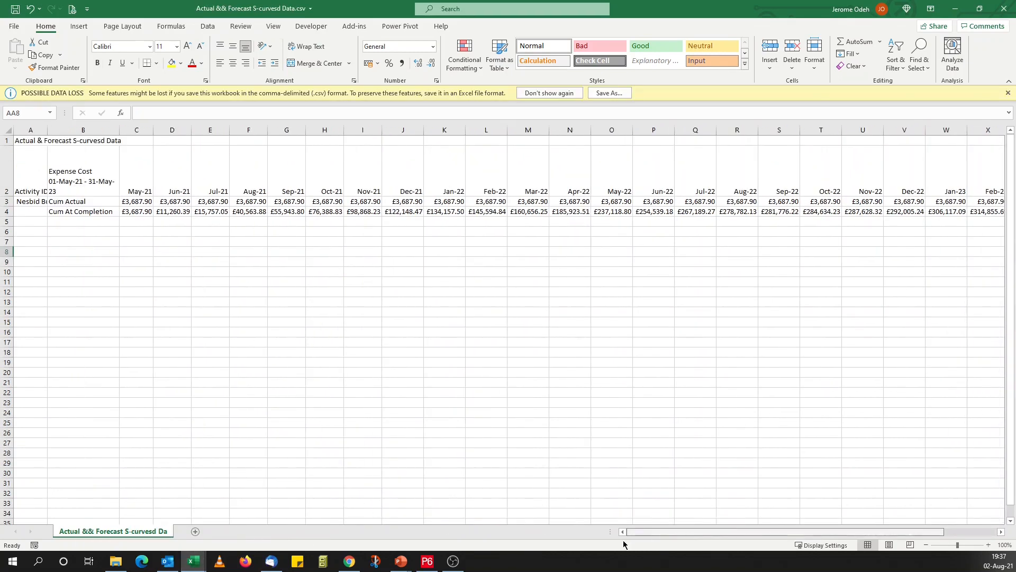
{"action": "left_click", "coordinate": [142, 203]}
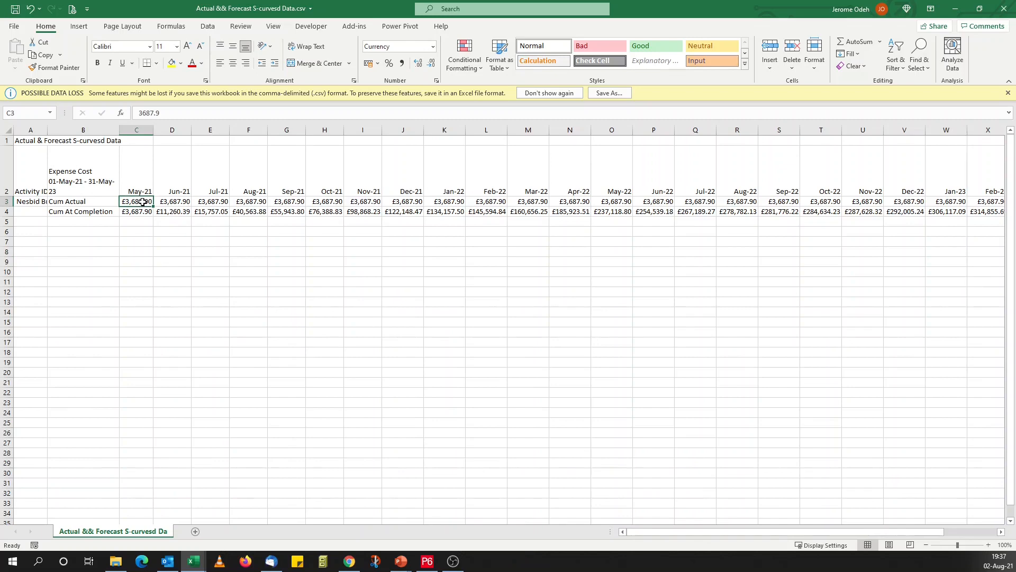
{"action": "right_click", "coordinate": [142, 202]}
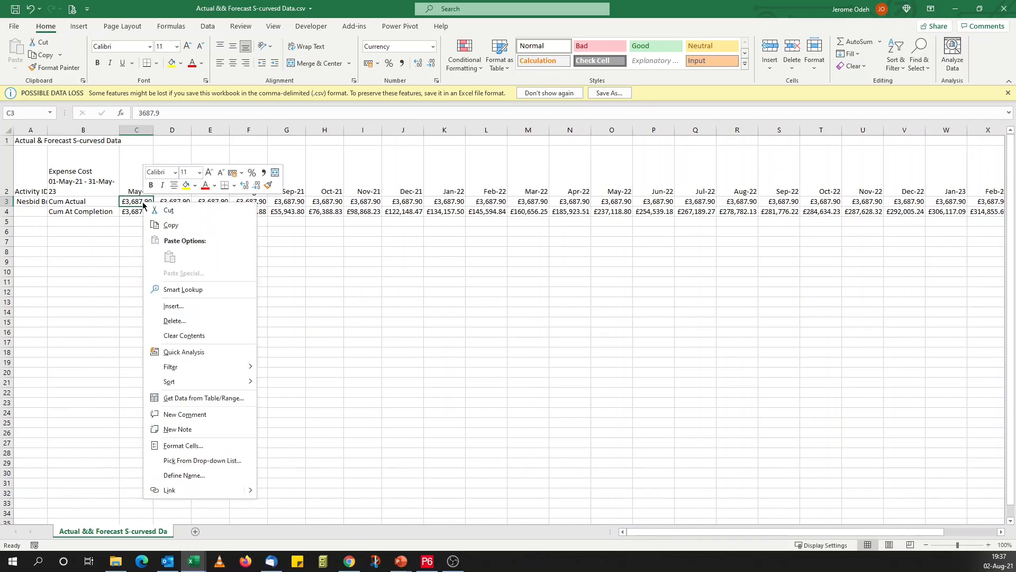
{"action": "left_click", "coordinate": [176, 226]}
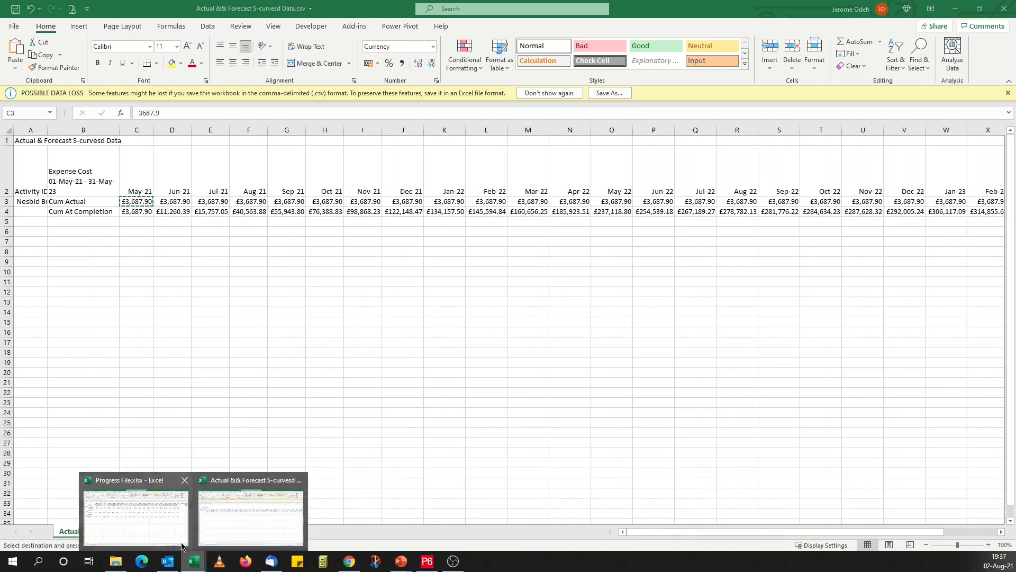
{"action": "left_click", "coordinate": [183, 544]}
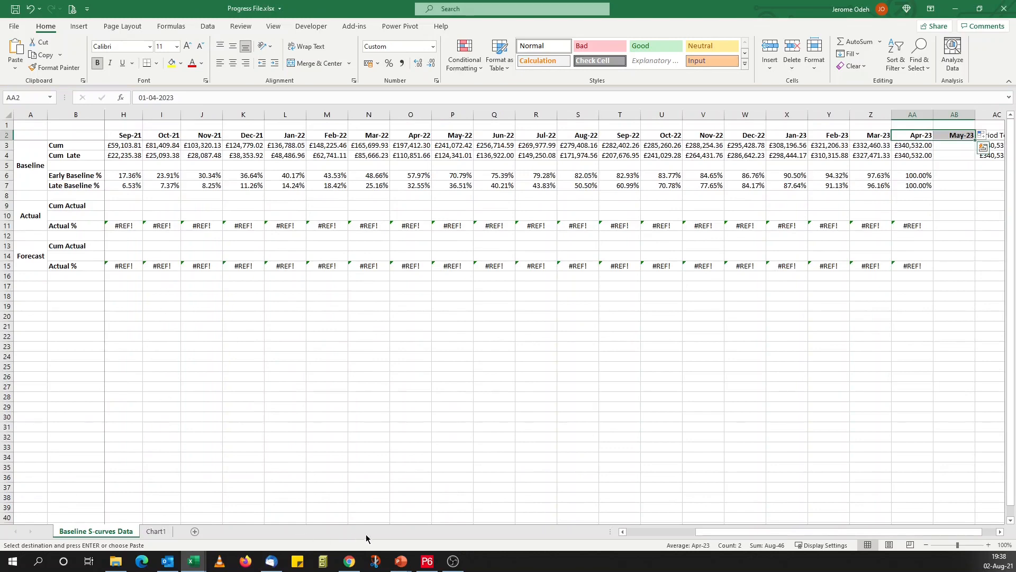
{"action": "left_click_drag", "start_coordinate": [757, 535], "coordinate": [646, 535]}
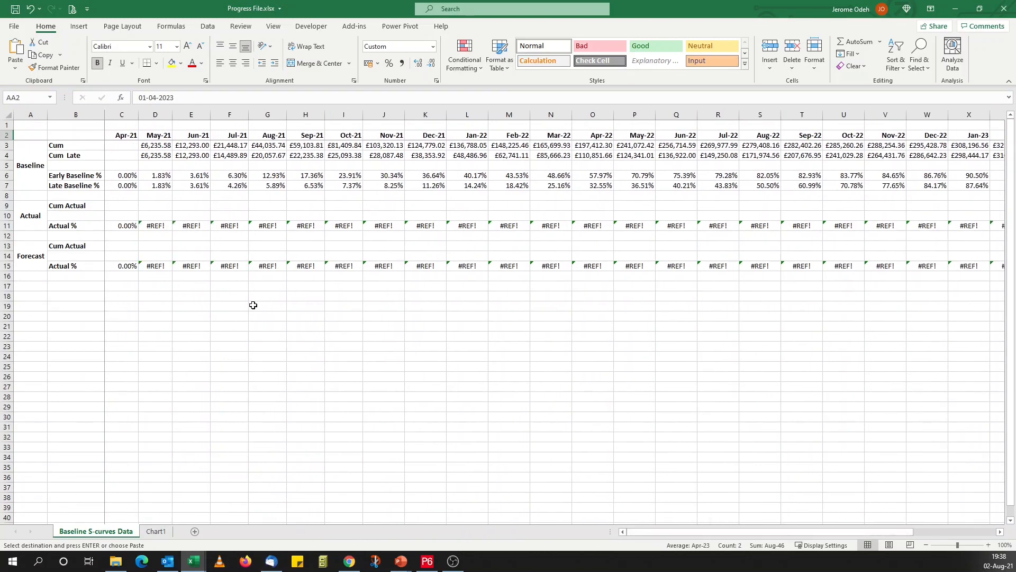
{"action": "left_click", "coordinate": [155, 204]}
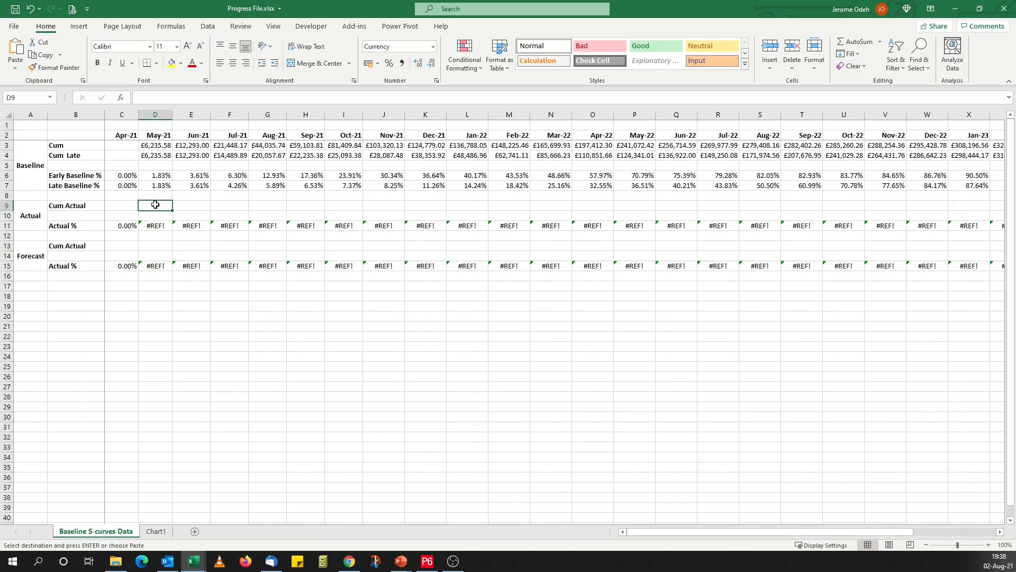
{"action": "right_click", "coordinate": [155, 204]}
{"action": "left_click", "coordinate": [199, 256]}
Correct the May-21 Actual % formula in D11 to =D9/$AC$3.
{"action": "left_click", "coordinate": [127, 225]}
{"action": "left_click", "coordinate": [156, 227]}
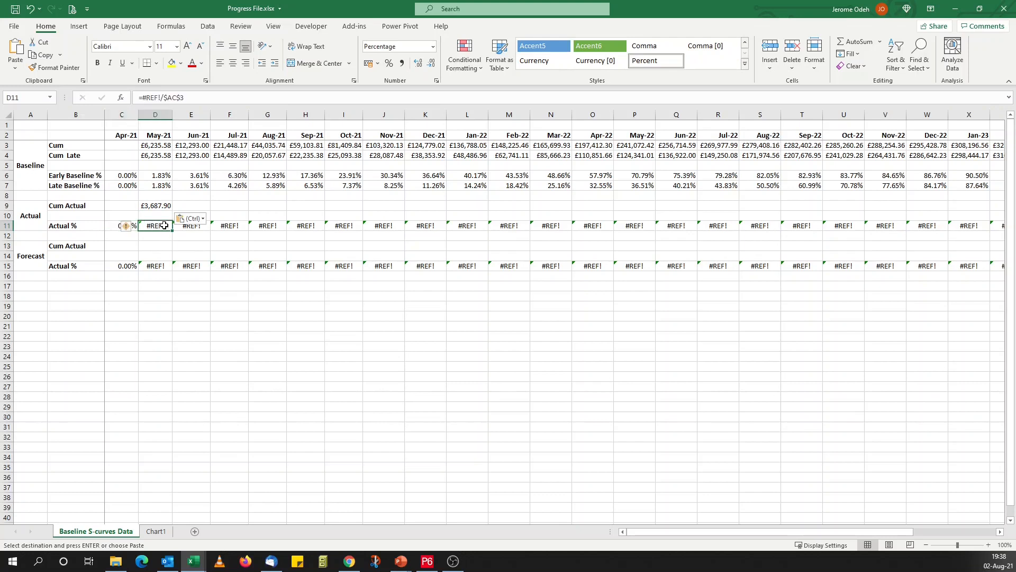
{"action": "left_click_drag", "start_coordinate": [142, 97], "coordinate": [160, 97]}
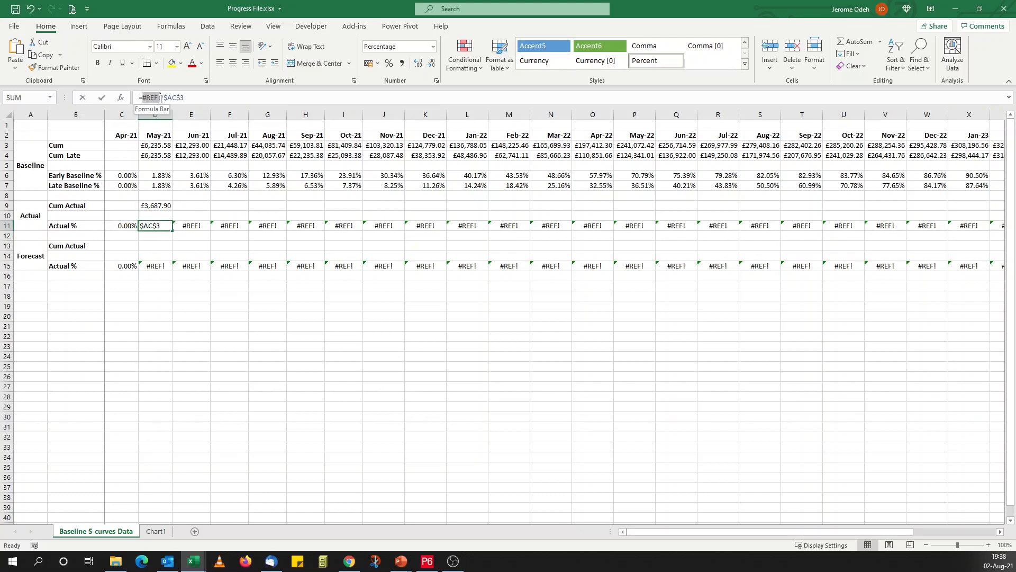
{"action": "left_click", "coordinate": [160, 204]}
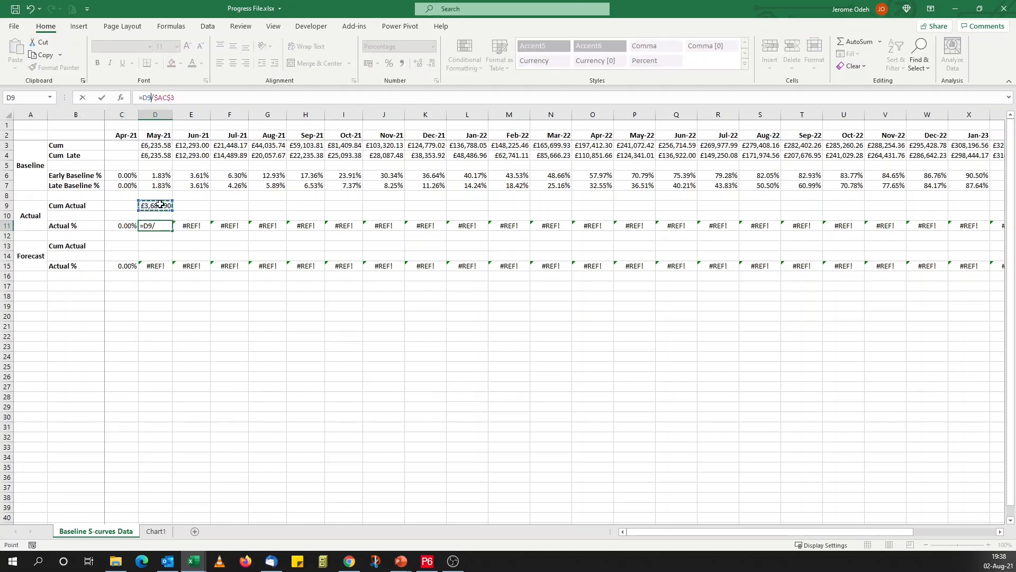
{"action": "left_click", "coordinate": [101, 98]}
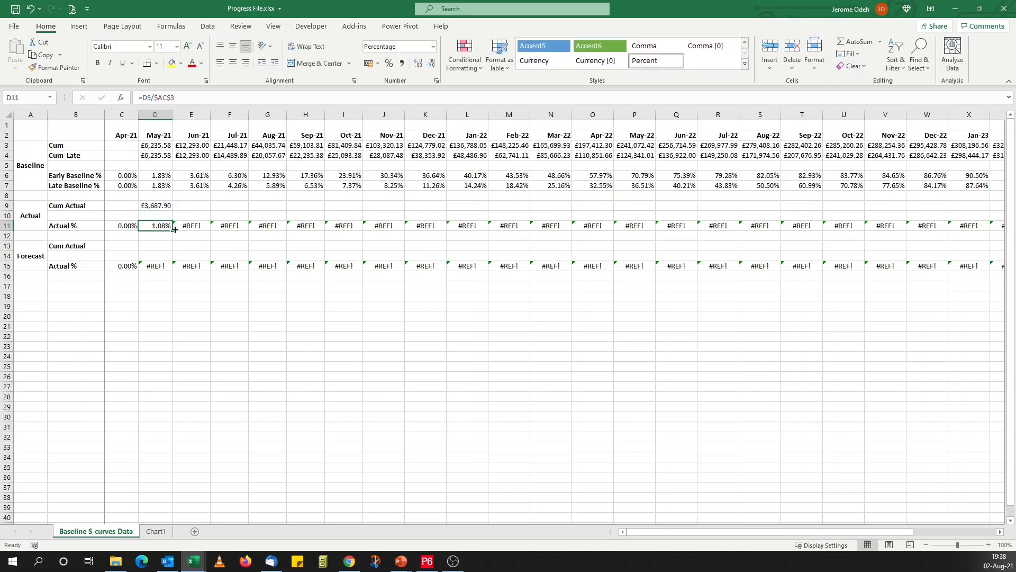
Clear the broken Actual % formulas in row 11 from Jun-21 onward.
{"action": "left_click", "coordinate": [172, 229]}
{"action": "left_click_drag", "start_coordinate": [189, 228], "coordinate": [927, 226]}
{"action": "key", "text": "Delete"}
{"action": "left_click_drag", "start_coordinate": [790, 529], "coordinate": [669, 535]}
{"action": "left_click", "coordinate": [237, 318]}
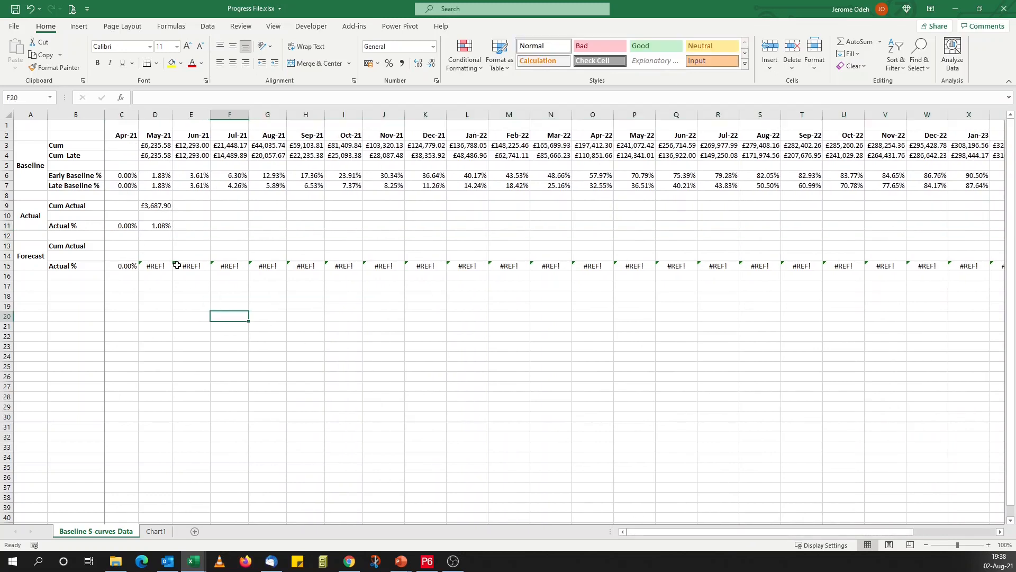
Switch to Primavera P6, save the Actual & Forecast S-curvesd Data report and finish the Report Wizard.
{"action": "left_click", "coordinate": [427, 563]}
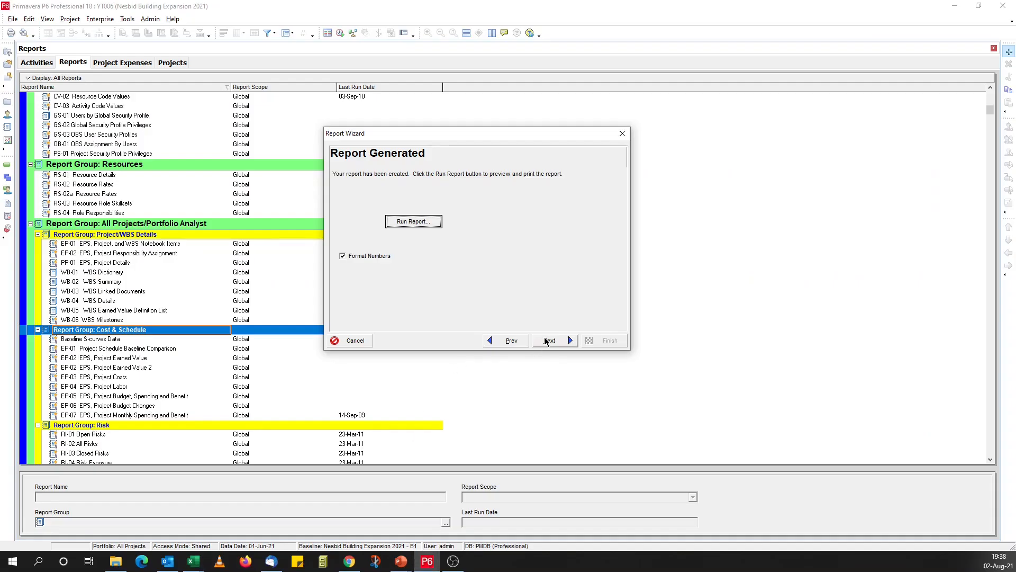
{"action": "left_click", "coordinate": [548, 341]}
{"action": "left_click", "coordinate": [547, 341]}
{"action": "left_click", "coordinate": [420, 221]}
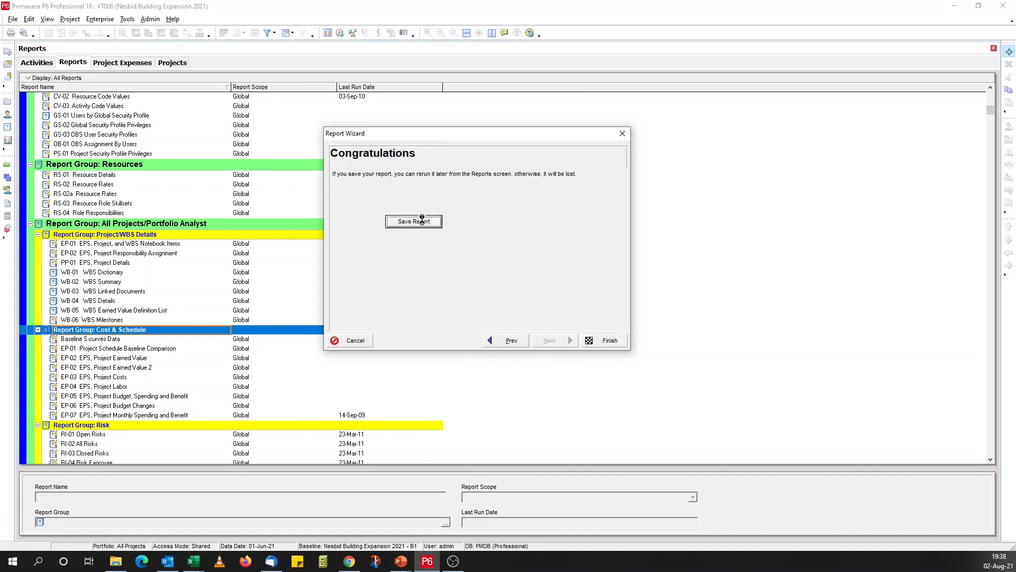
{"action": "left_click", "coordinate": [510, 302]}
{"action": "left_click", "coordinate": [599, 341]}
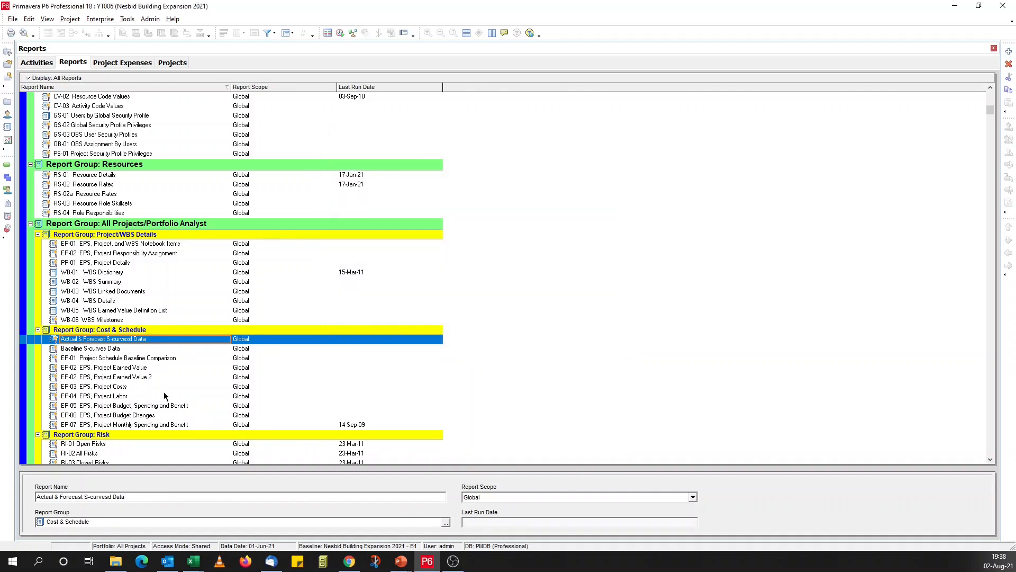
Check the project's overall completion percentage in the P6 activities against the May-21 Actual % in the Excel progress workbook.
{"action": "left_click", "coordinate": [7, 170]}
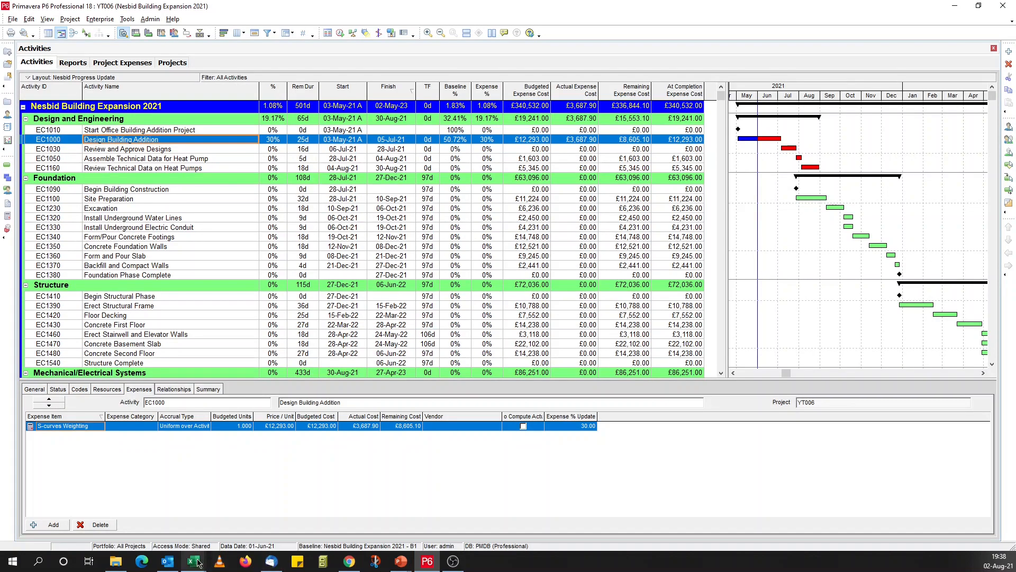
{"action": "mouse_move", "coordinate": [193, 561]}
{"action": "left_click", "coordinate": [153, 508]}
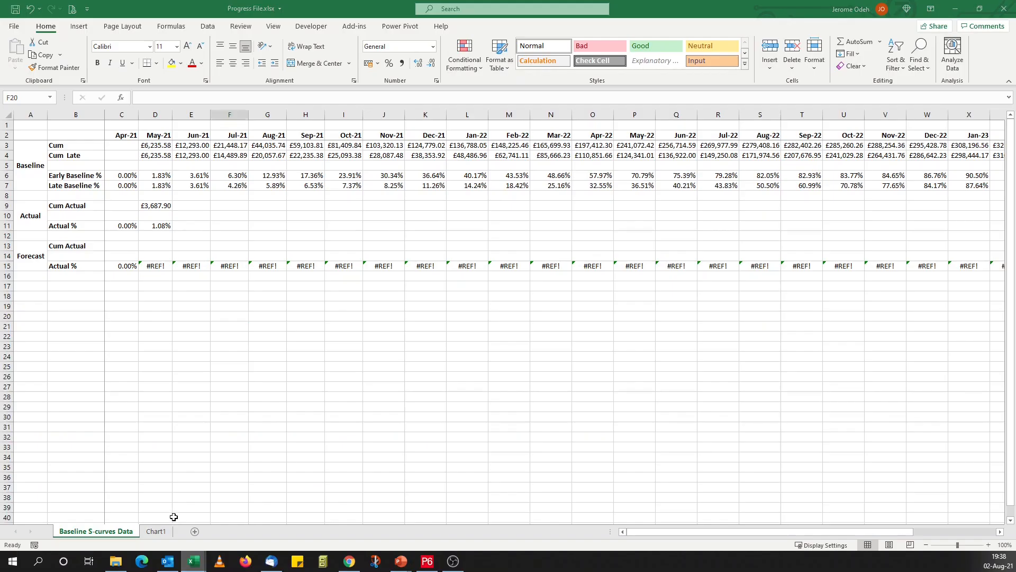
{"action": "left_click", "coordinate": [157, 227]}
Copy the May-21 to May-23 Cum At Completion figures from the exported Actual & Forecast CSV and paste them as values into the Forecast row from D13.
{"action": "mouse_move", "coordinate": [194, 561]}
{"action": "left_click", "coordinate": [248, 521]}
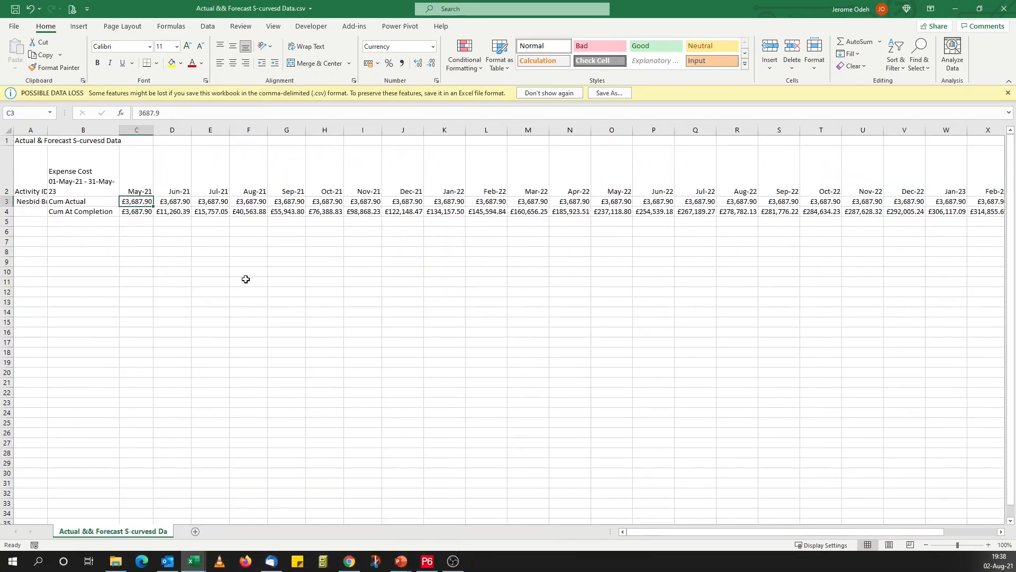
{"action": "left_click_drag", "start_coordinate": [137, 211], "coordinate": [915, 212]}
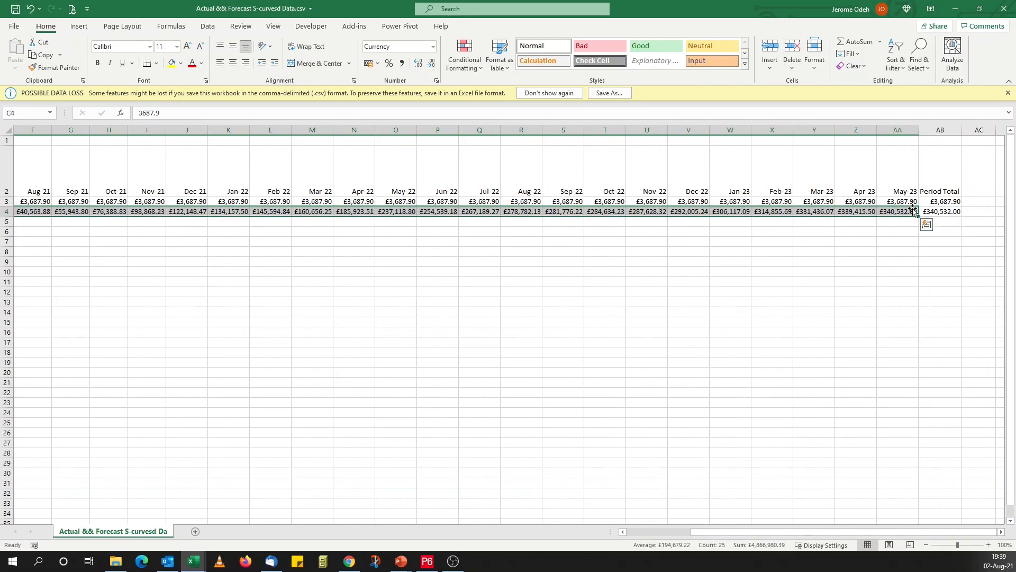
{"action": "key", "text": "ctrl+c"}
{"action": "mouse_move", "coordinate": [194, 560]}
{"action": "left_click", "coordinate": [179, 529]}
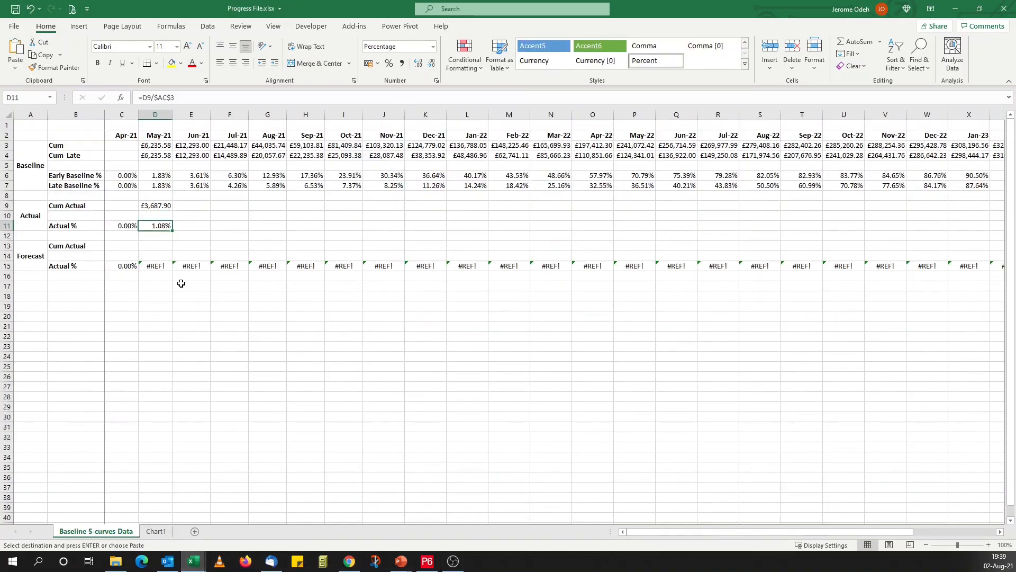
{"action": "left_click", "coordinate": [151, 243]}
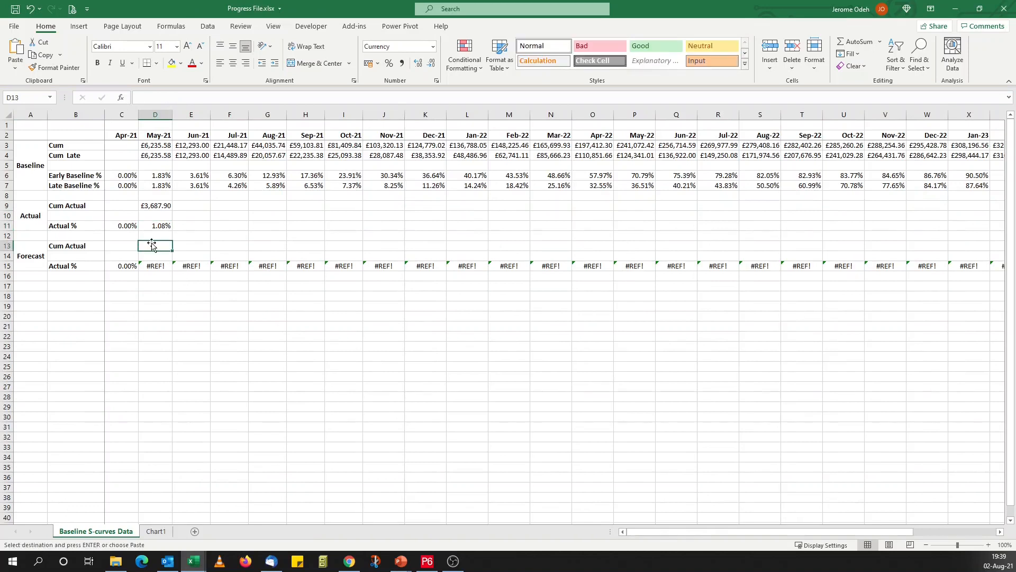
{"action": "right_click", "coordinate": [151, 247]}
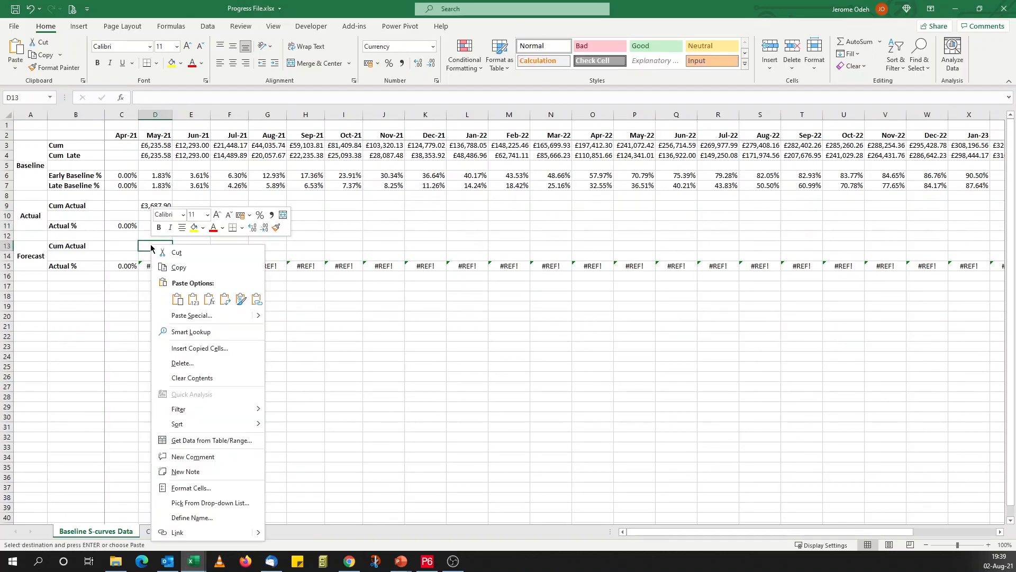
{"action": "left_click", "coordinate": [193, 299]}
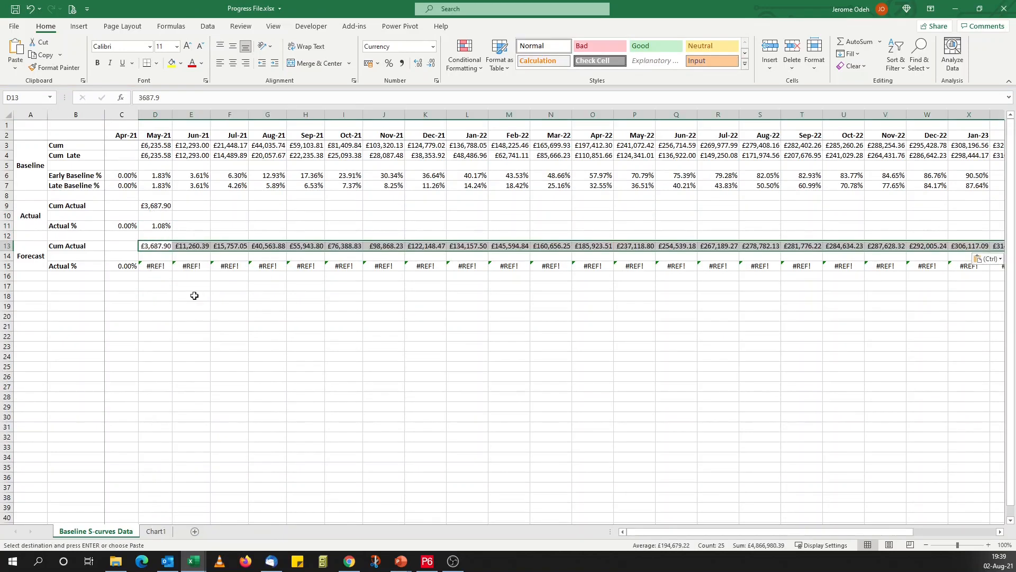
Correct the Forecast block's May-21 percentage formula in D15 to =D13/$AC$3.
{"action": "left_click", "coordinate": [152, 267]}
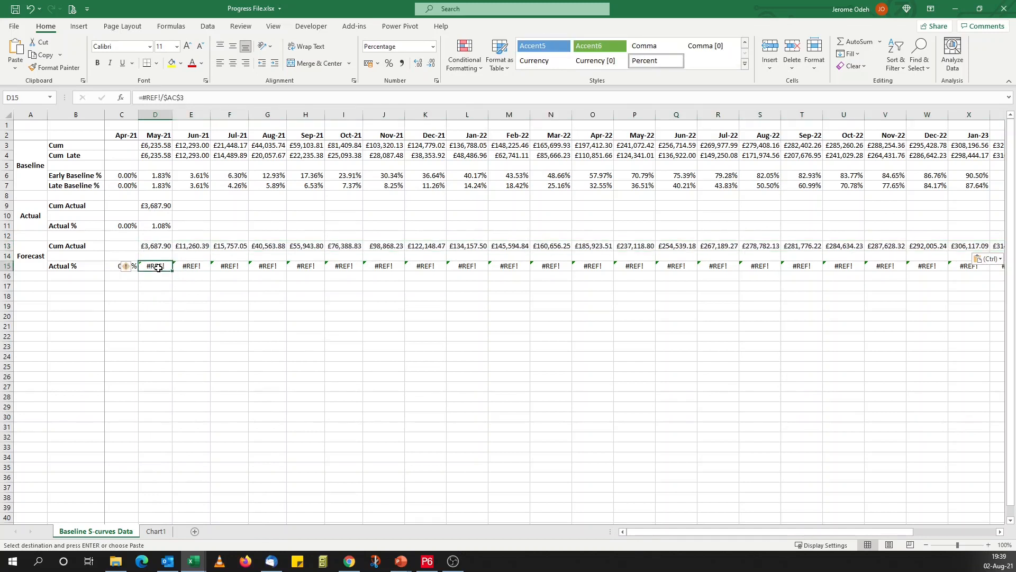
{"action": "type", "text": "="}
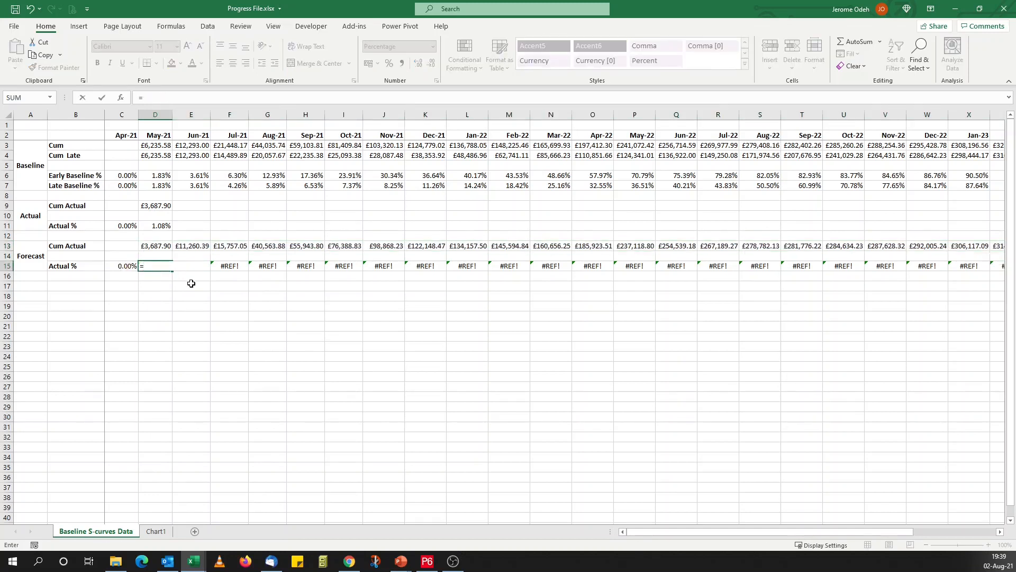
{"action": "left_click", "coordinate": [82, 98]}
{"action": "left_click", "coordinate": [160, 98]}
{"action": "left_click_drag", "start_coordinate": [160, 98], "coordinate": [142, 98]}
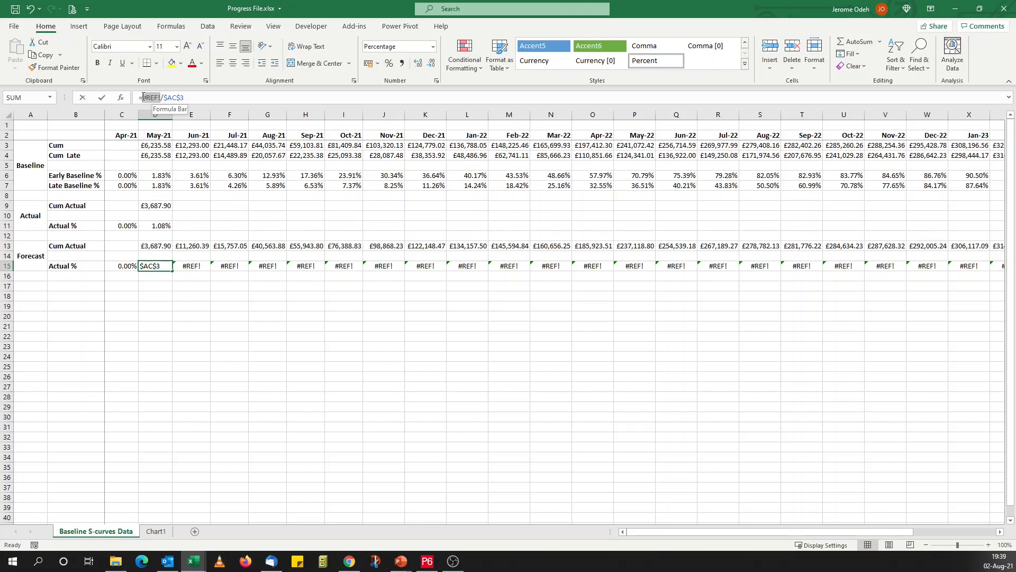
{"action": "left_click", "coordinate": [156, 247]}
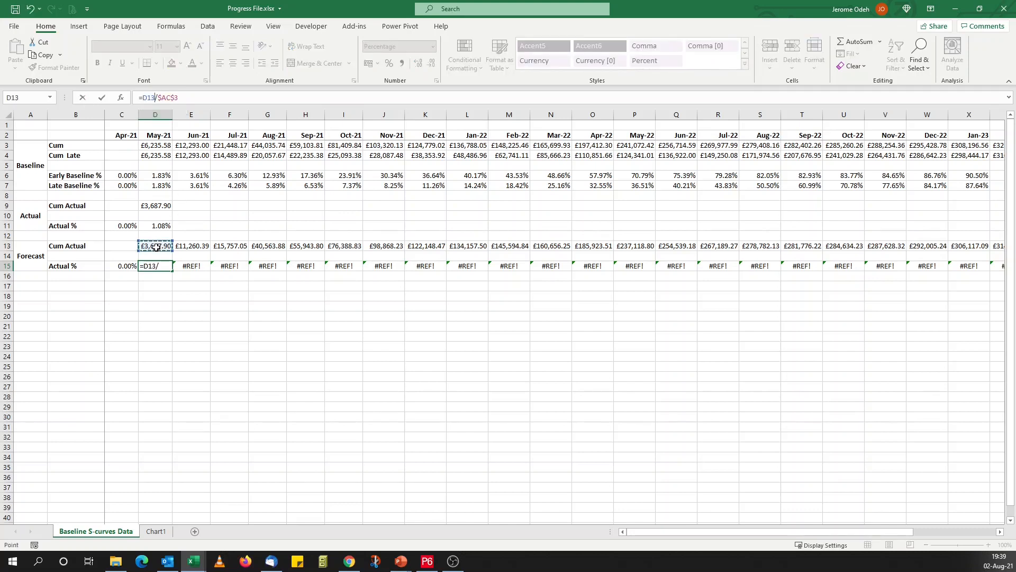
{"action": "left_click", "coordinate": [101, 97]}
Fill the D15 percentage formula across row 15 to May-23 in AB15 and clear the Apr-21 percentage in C15.
{"action": "left_click_drag", "start_coordinate": [172, 272], "coordinate": [939, 284]}
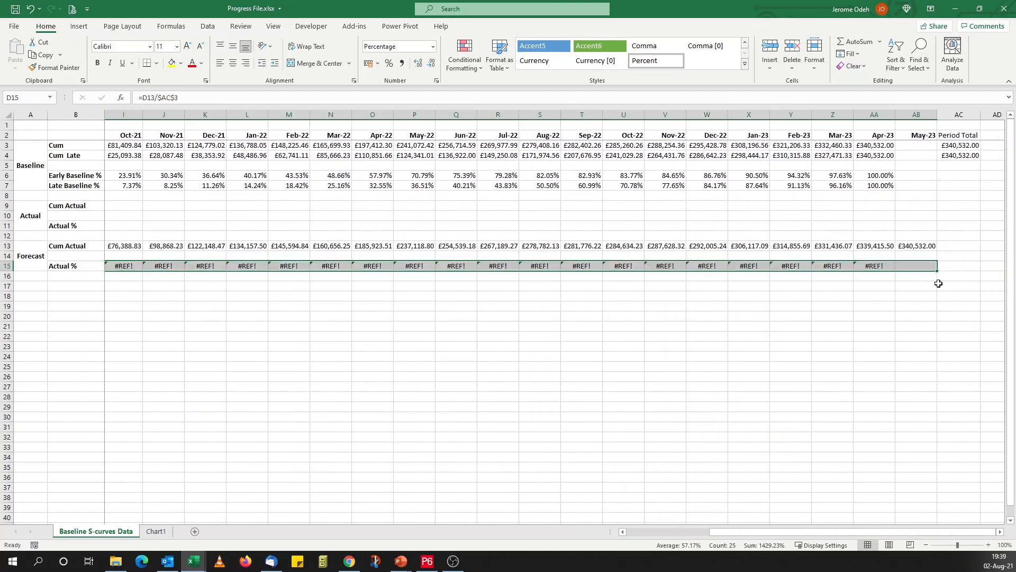
{"action": "left_click_drag", "start_coordinate": [762, 535], "coordinate": [680, 535]}
{"action": "left_click", "coordinate": [125, 267]}
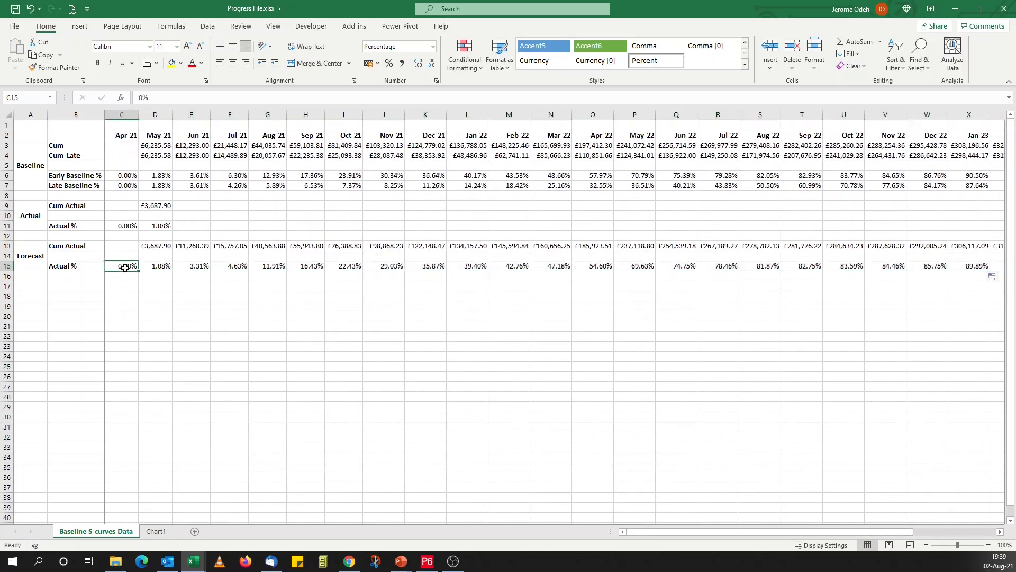
{"action": "key", "text": "Delete"}
{"action": "left_click_drag", "start_coordinate": [161, 207], "coordinate": [157, 226]}
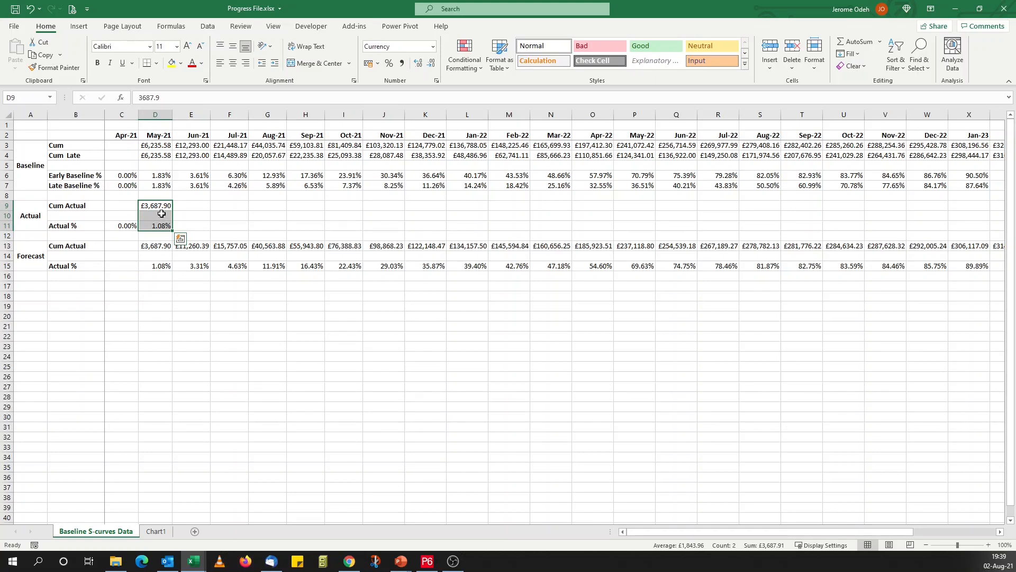
{"action": "left_click_drag", "start_coordinate": [158, 207], "coordinate": [157, 225]}
{"action": "left_click_drag", "start_coordinate": [157, 247], "coordinate": [157, 266]}
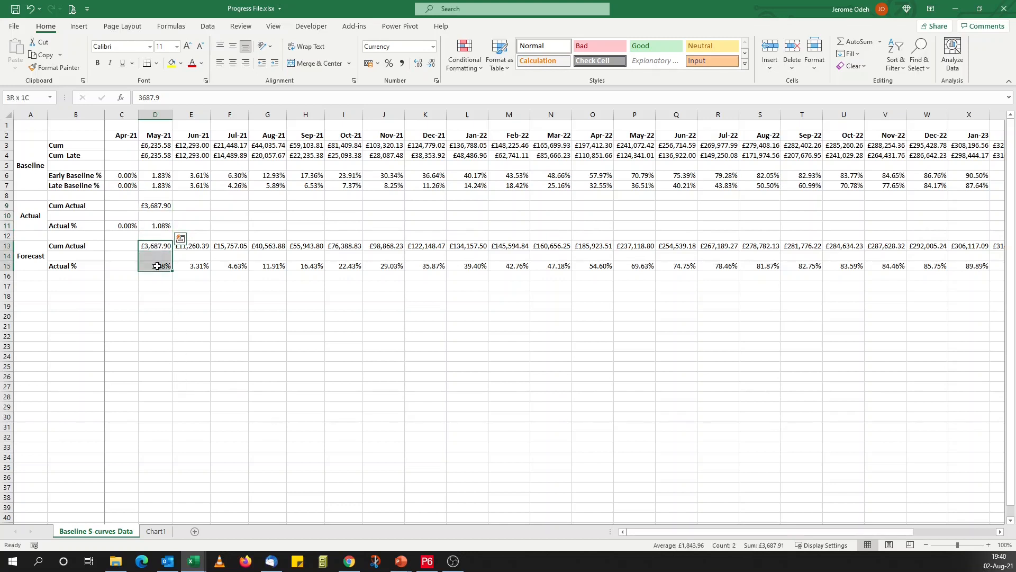
{"action": "left_click", "coordinate": [213, 449]}
{"action": "left_click", "coordinate": [164, 227]}
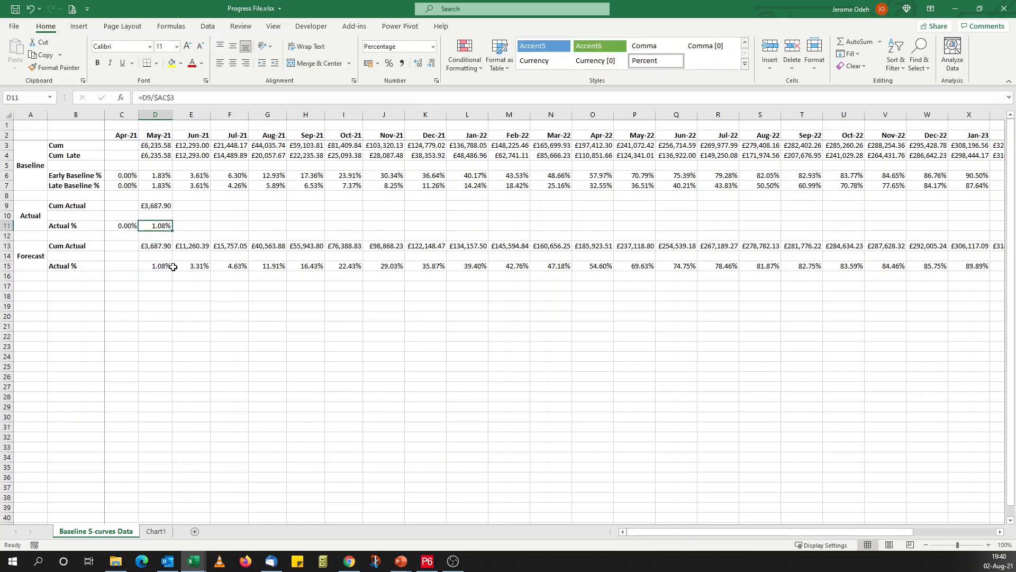
Add a new data series to the Chart1 progress chart, taking its name from the Actual % label in B11.
{"action": "left_click", "coordinate": [157, 531]}
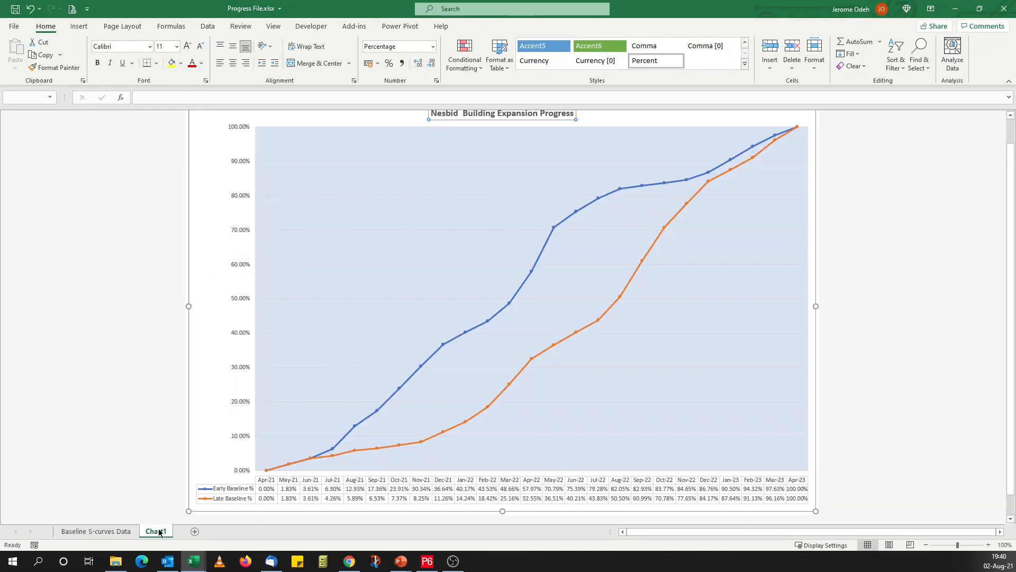
{"action": "right_click", "coordinate": [616, 355]}
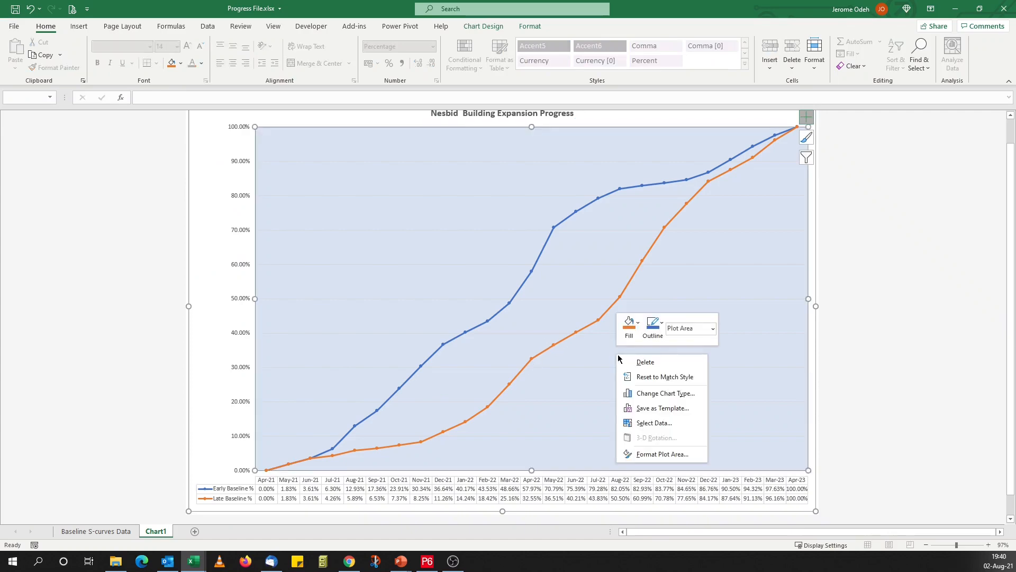
{"action": "left_click", "coordinate": [662, 423]}
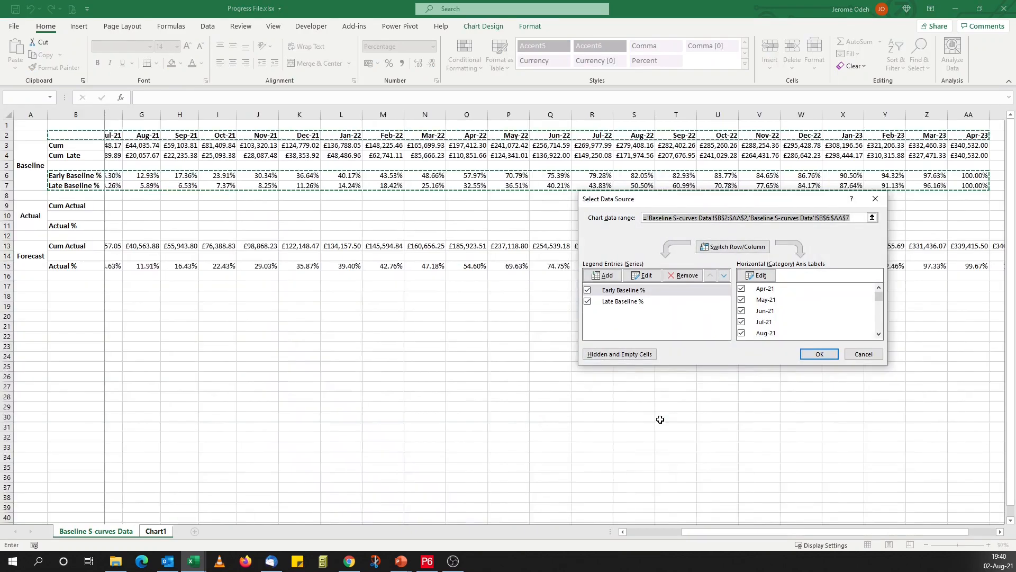
{"action": "left_click", "coordinate": [604, 275]}
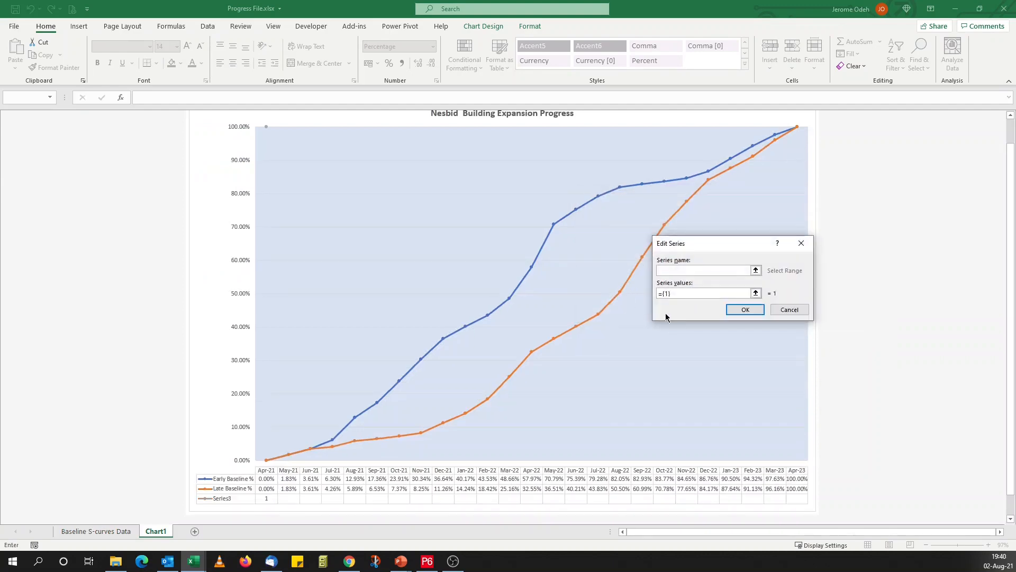
{"action": "left_click", "coordinate": [126, 530]}
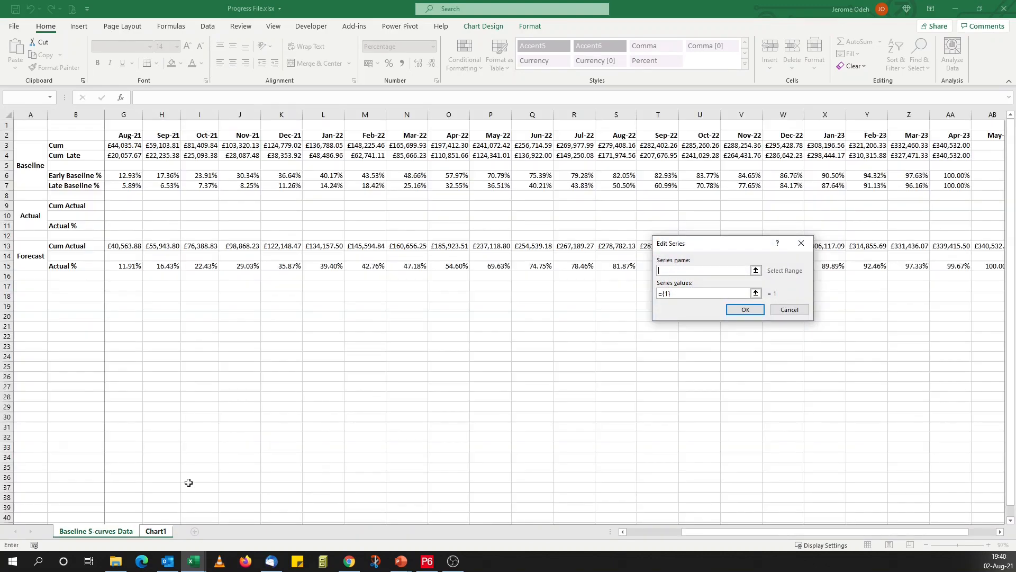
{"action": "left_click", "coordinate": [74, 226]}
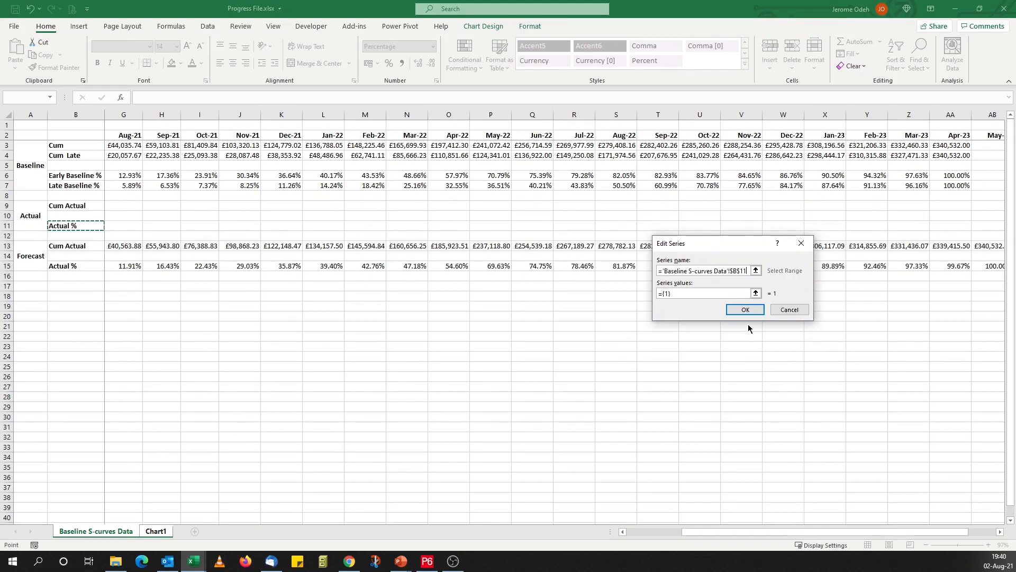
Try to add the Apr-21 and May-21 Actual % cells C11:D11 to the default content of the series values.
{"action": "left_click", "coordinate": [684, 292]}
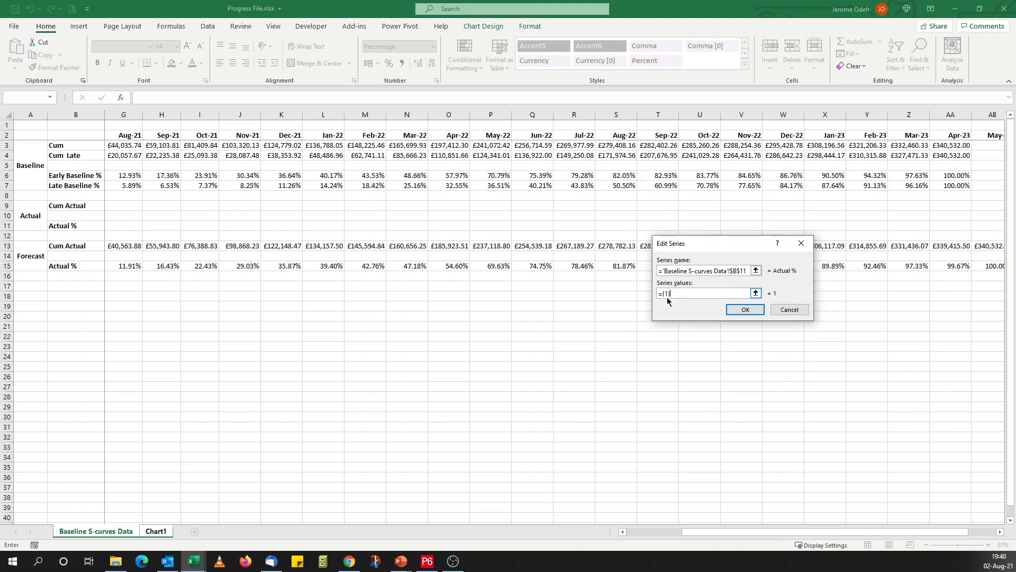
{"action": "left_click", "coordinate": [755, 293]}
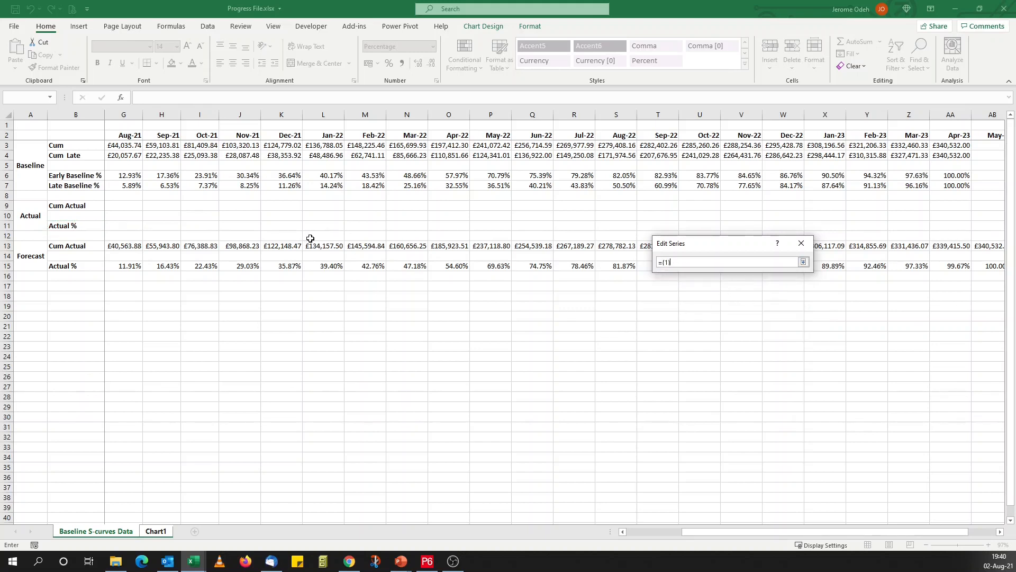
{"action": "left_click_drag", "start_coordinate": [691, 532], "coordinate": [622, 532]}
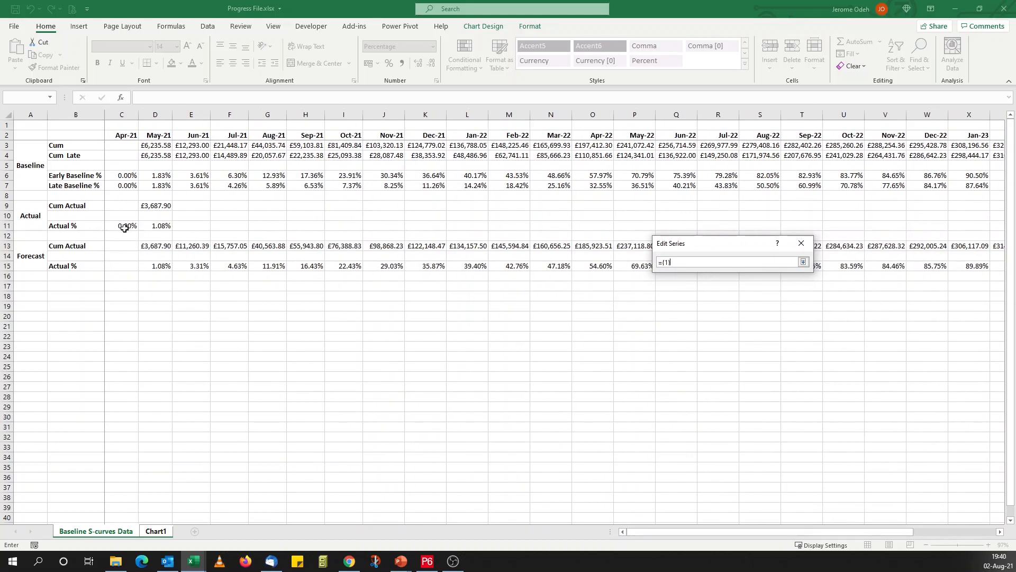
{"action": "type", "text": "+"}
{"action": "left_click_drag", "start_coordinate": [119, 226], "coordinate": [165, 226]}
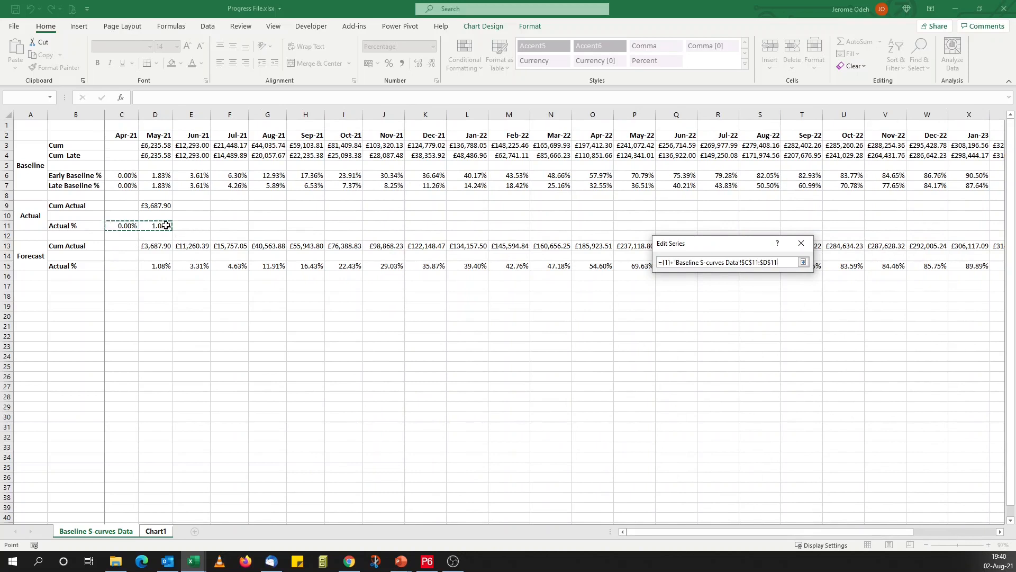
{"action": "left_click", "coordinate": [804, 262]}
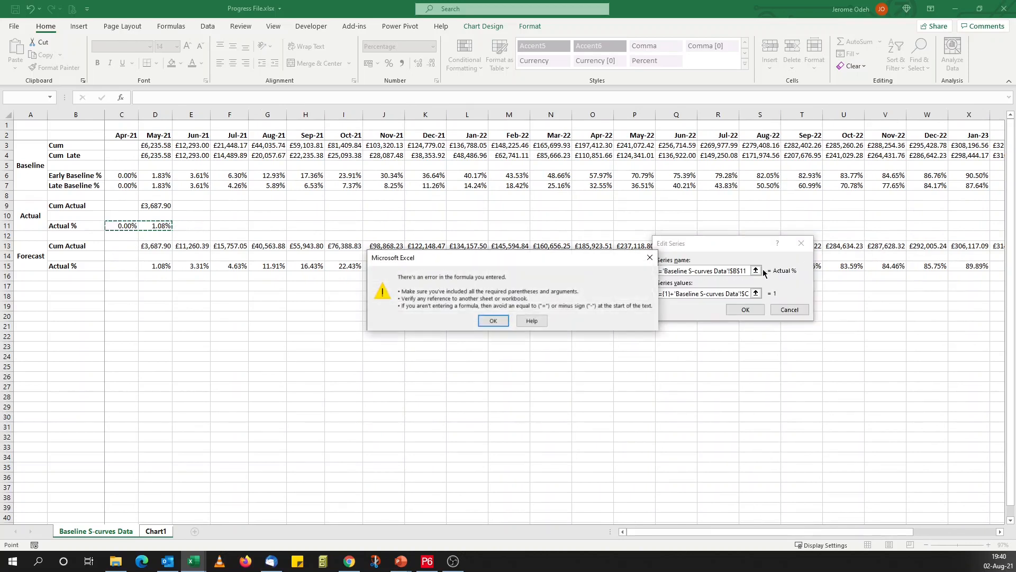
{"action": "left_click", "coordinate": [493, 321]}
{"action": "left_click_drag", "start_coordinate": [662, 293], "coordinate": [767, 298]}
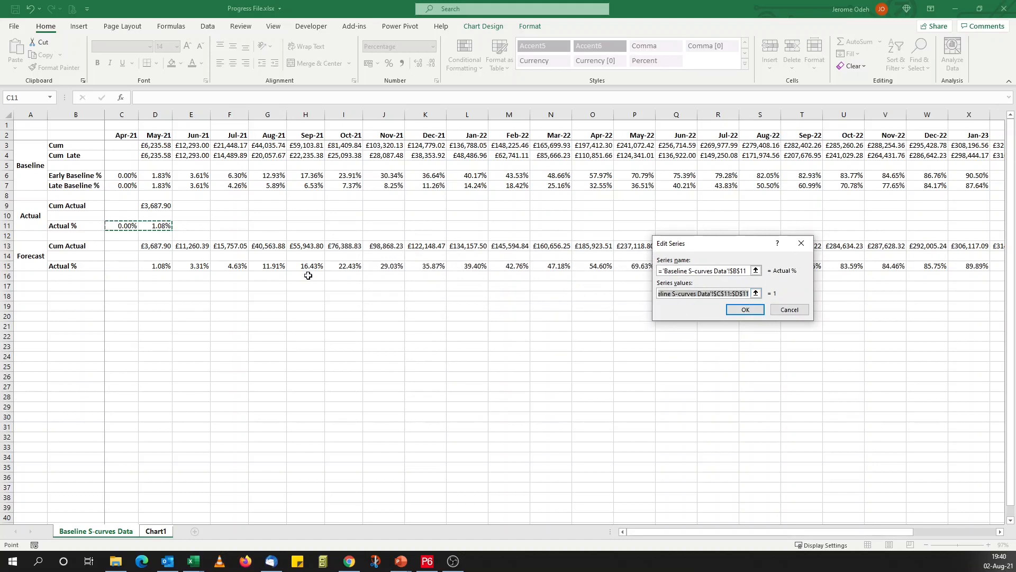
{"action": "left_click_drag", "start_coordinate": [118, 226], "coordinate": [162, 225]}
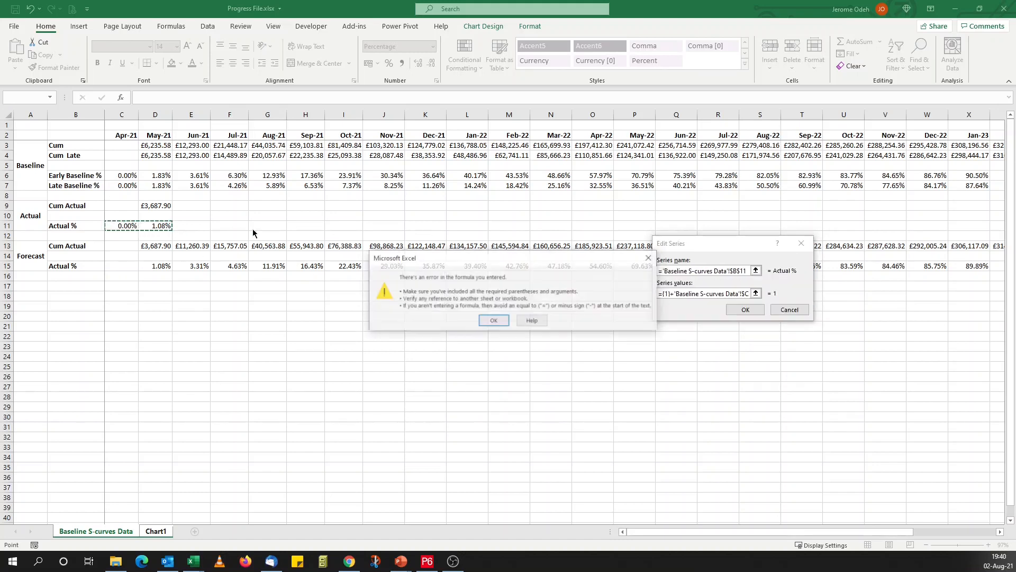
{"action": "left_click", "coordinate": [493, 321]}
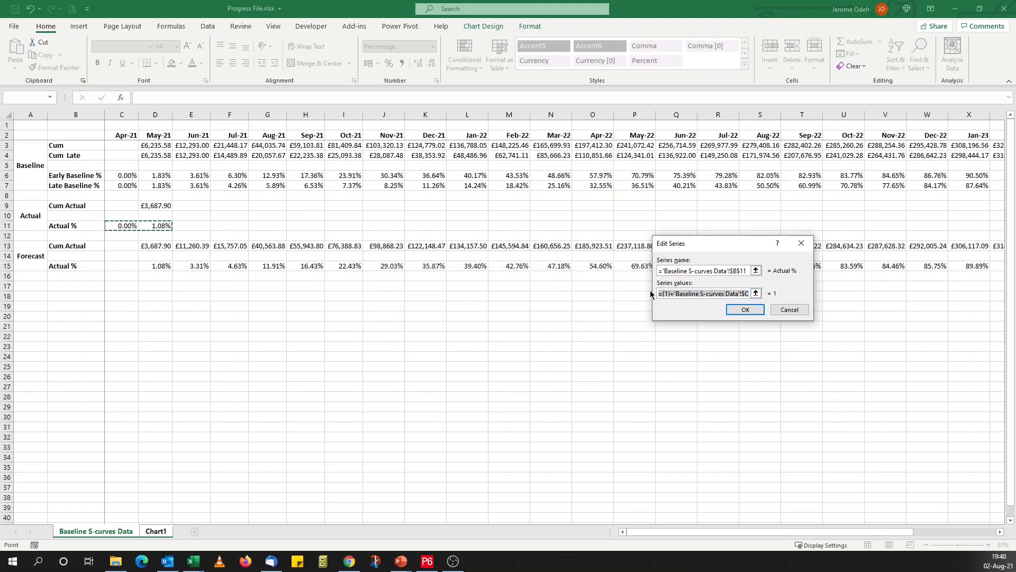
Replace the series values with the Actual % cells C11:D11 and apply the new series to the chart.
{"action": "left_click", "coordinate": [659, 293]}
{"action": "left_click_drag", "start_coordinate": [659, 292], "coordinate": [751, 294]}
{"action": "key", "text": "BackSpace"}
{"action": "left_click_drag", "start_coordinate": [113, 225], "coordinate": [160, 225]}
{"action": "left_click", "coordinate": [659, 273]}
{"action": "double_click", "coordinate": [684, 273]}
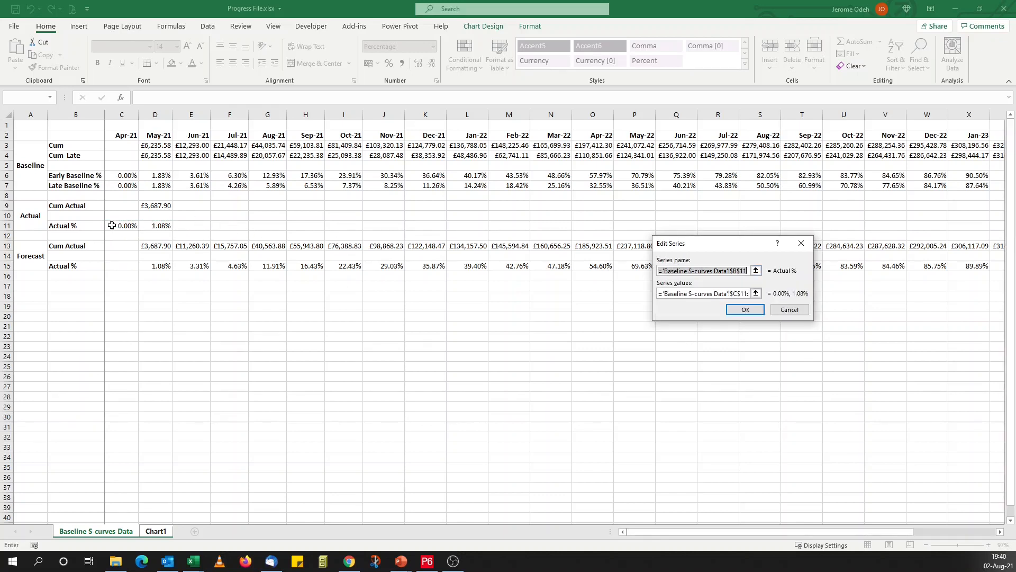
{"action": "left_click", "coordinate": [744, 309]}
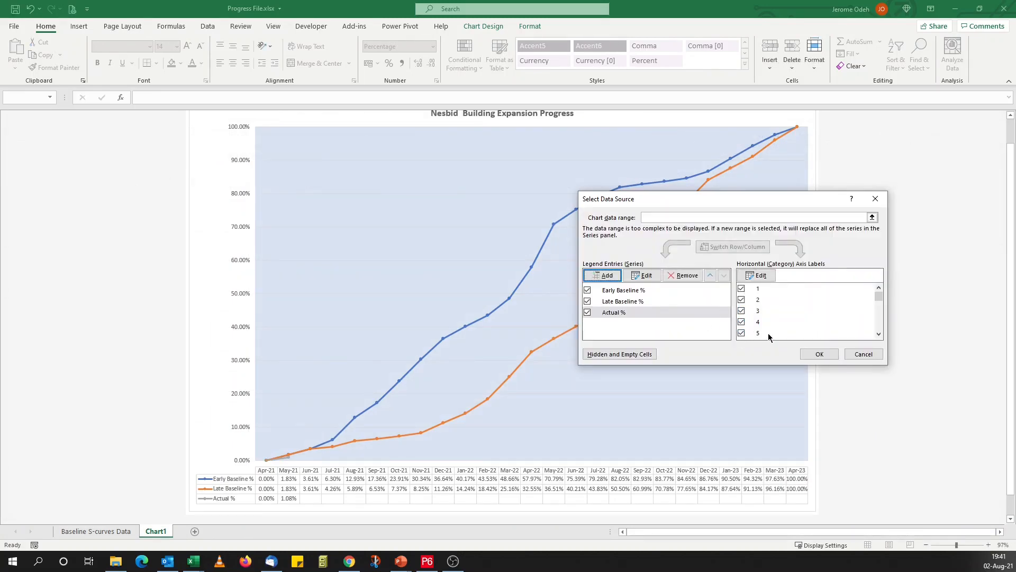
{"action": "left_click", "coordinate": [818, 354]}
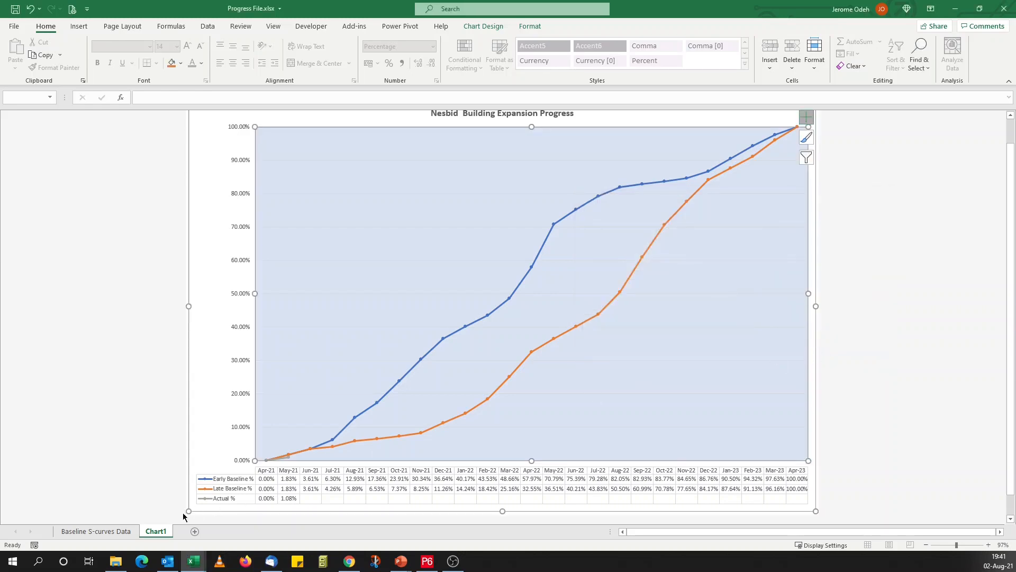
Rename the Forecast section's Cum Actual label in B13 of the Baseline S-curves Data sheet to Cum Forecast.
{"action": "left_click", "coordinate": [120, 532]}
{"action": "left_click", "coordinate": [74, 266]}
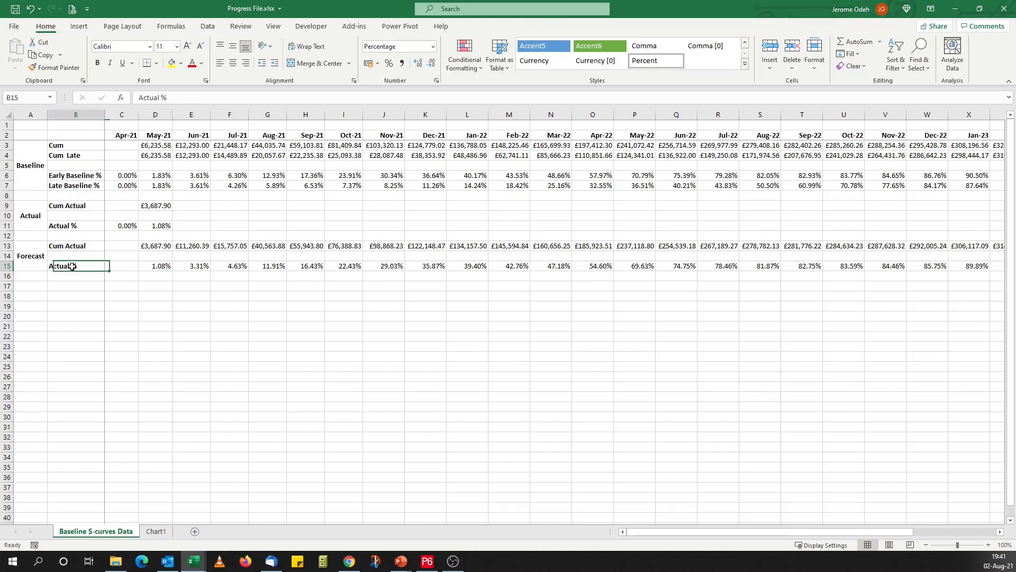
{"action": "left_click", "coordinate": [79, 246]}
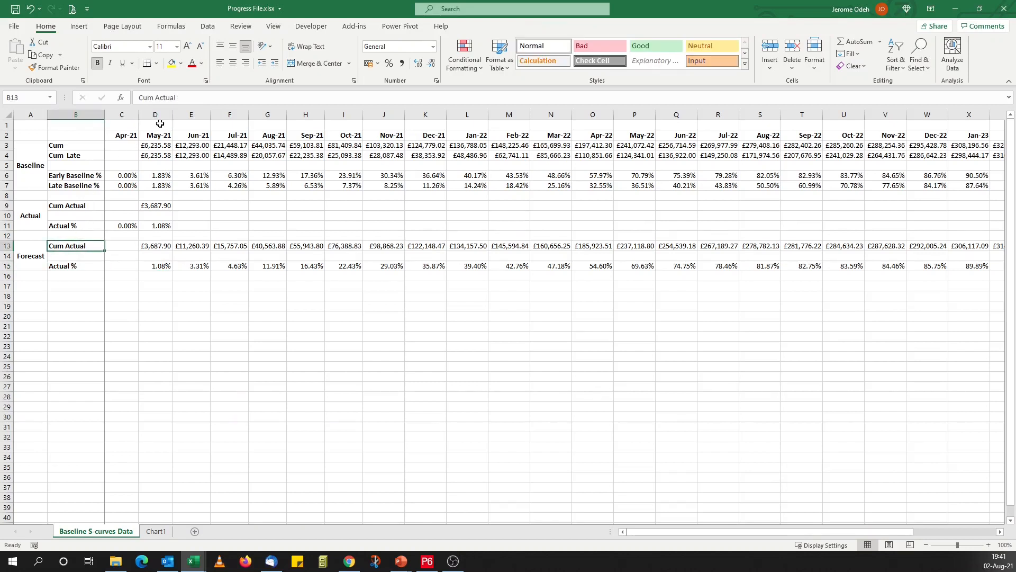
{"action": "double_click", "coordinate": [164, 98]}
{"action": "type", "text": "Forecas"}
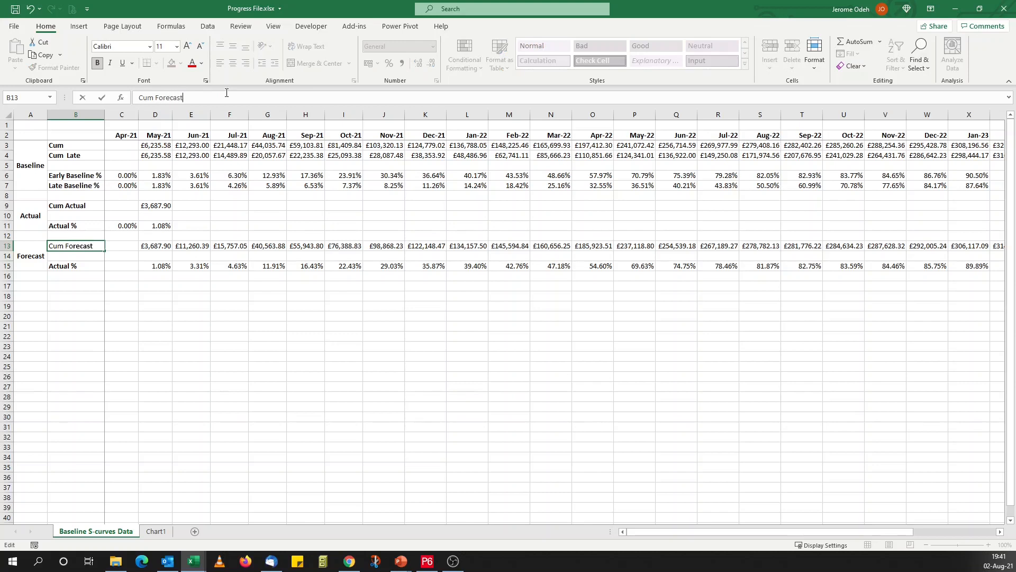
{"action": "type", "text": "t"}
{"action": "key", "text": "Return"}
Rename the Forecast section's percentage label in B15 to Forecast %.
{"action": "key", "text": "Return"}
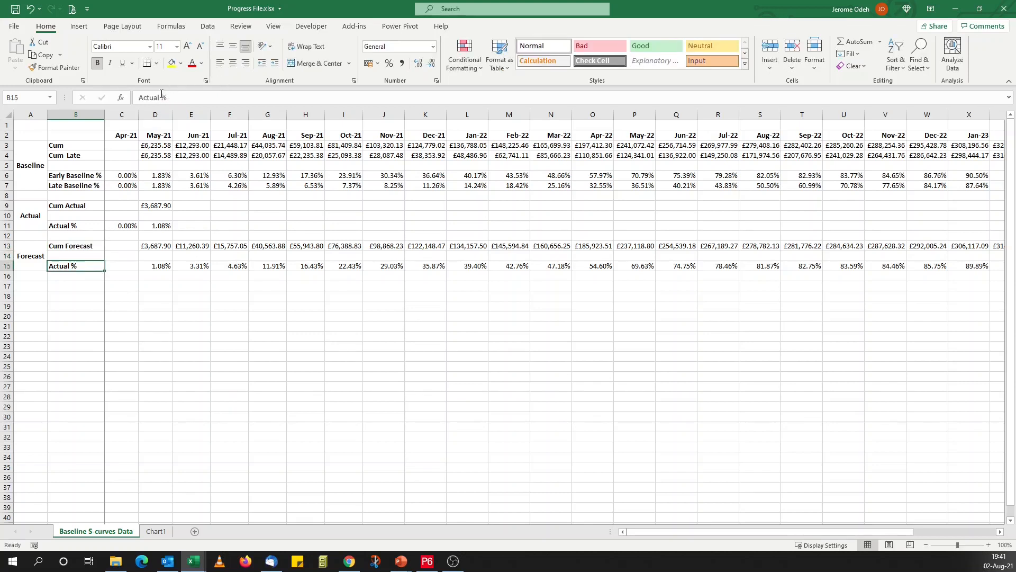
{"action": "double_click", "coordinate": [159, 98]}
{"action": "type", "text": "Forecast"}
{"action": "key", "text": "Return"}
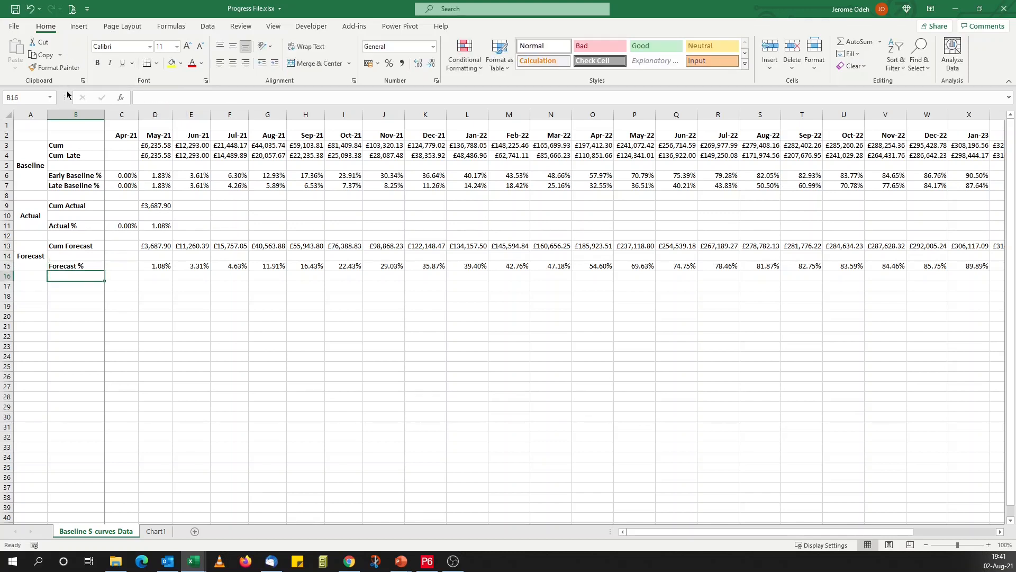
Add a new data series to the Chart1 progress chart, taking its name from the Forecast % label in B15.
{"action": "left_click", "coordinate": [155, 531]}
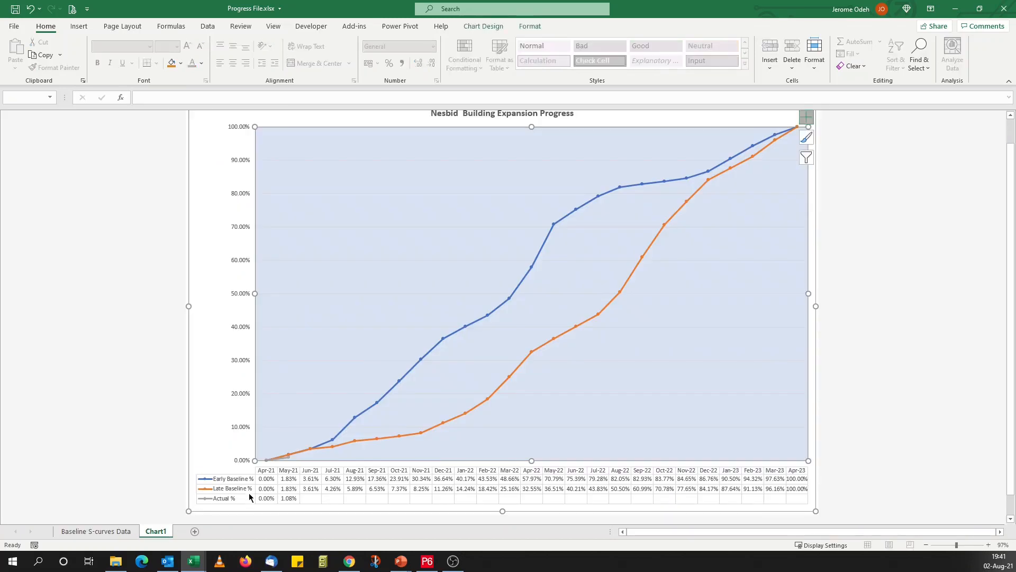
{"action": "right_click", "coordinate": [531, 423]}
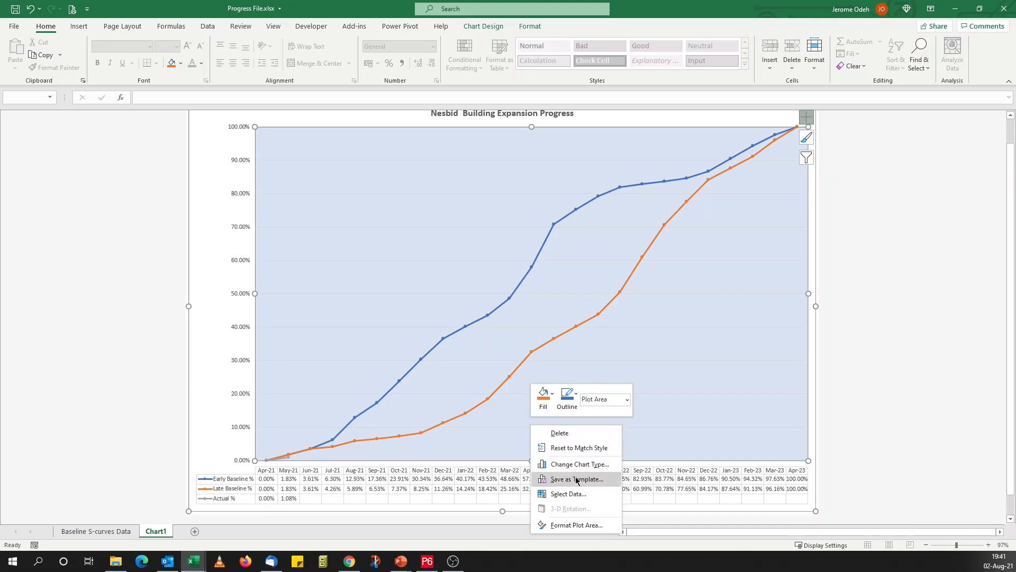
{"action": "left_click", "coordinate": [569, 494]}
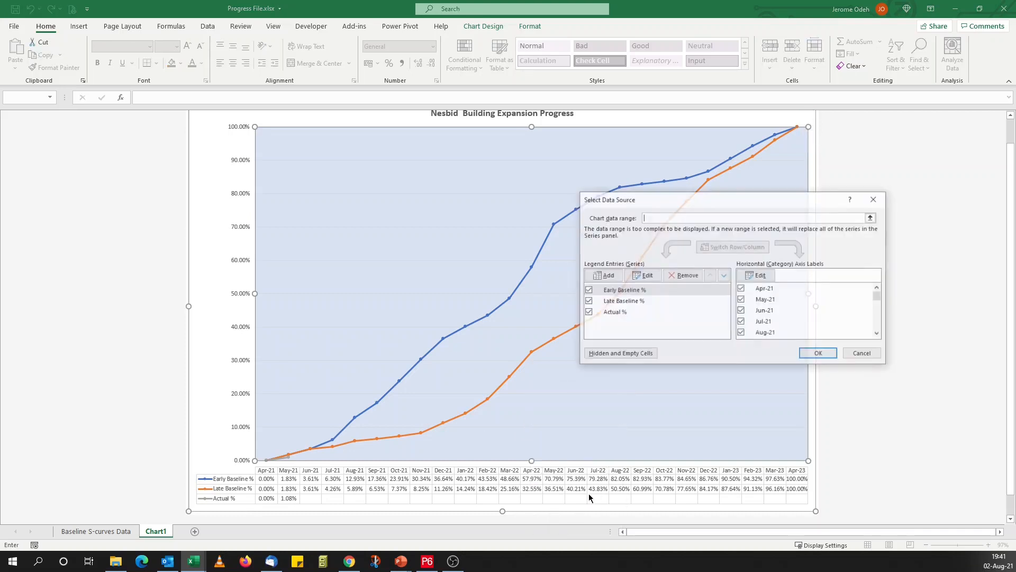
{"action": "left_click", "coordinate": [606, 275]}
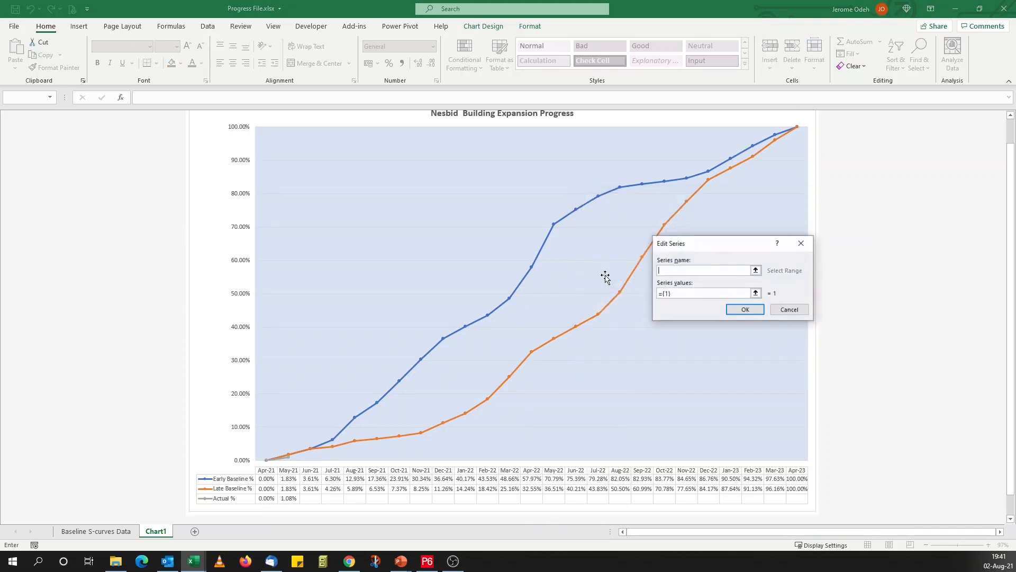
{"action": "left_click", "coordinate": [755, 270]}
{"action": "left_click", "coordinate": [114, 533]}
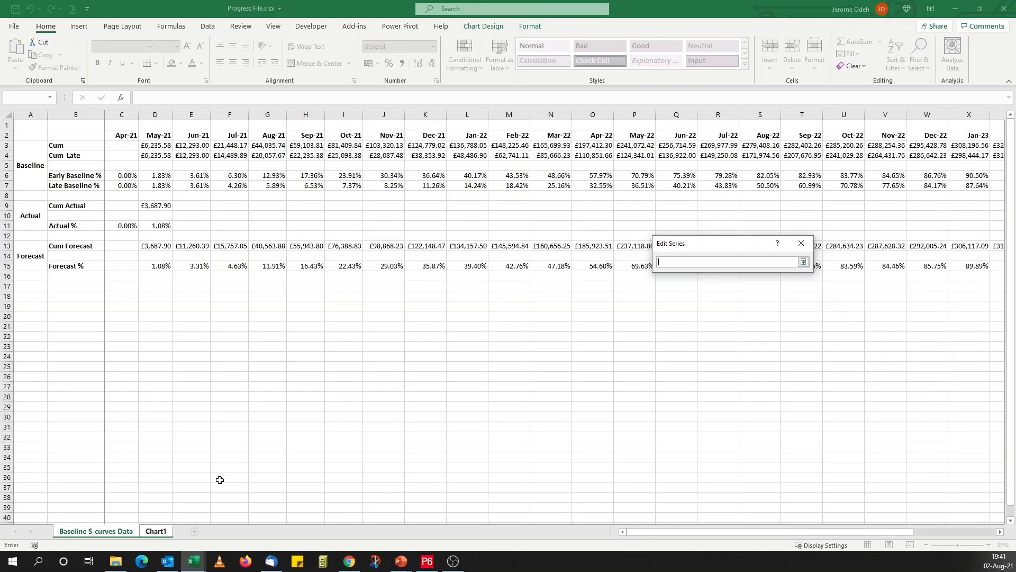
{"action": "left_click", "coordinate": [78, 263]}
{"action": "left_click", "coordinate": [804, 262]}
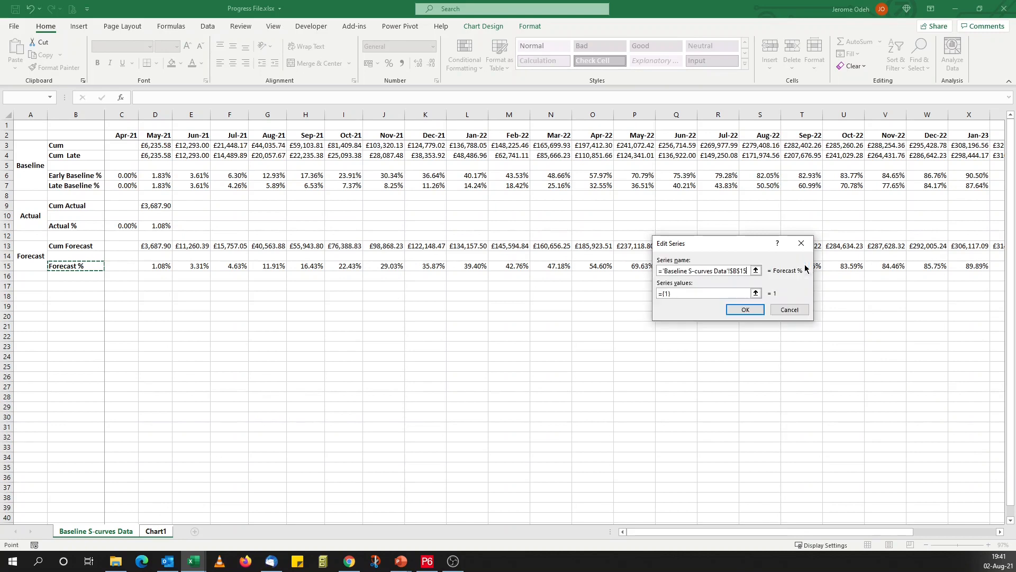
Set the new series' values to the Forecast % cells D15:AB15 and add it to the chart.
{"action": "key", "text": "Tab"}
{"action": "left_click_drag", "start_coordinate": [154, 268], "coordinate": [924, 267]}
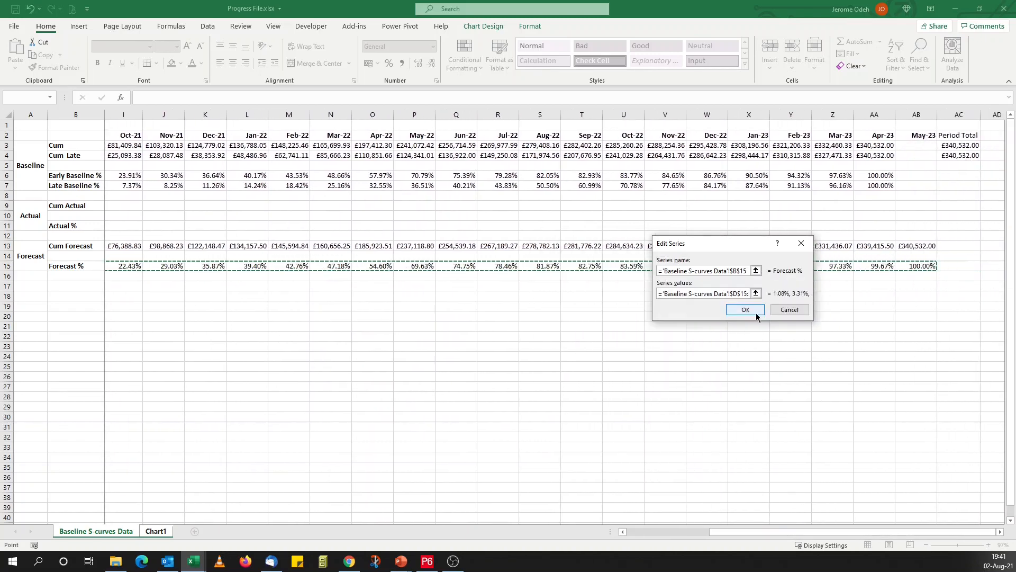
{"action": "left_click", "coordinate": [757, 312]}
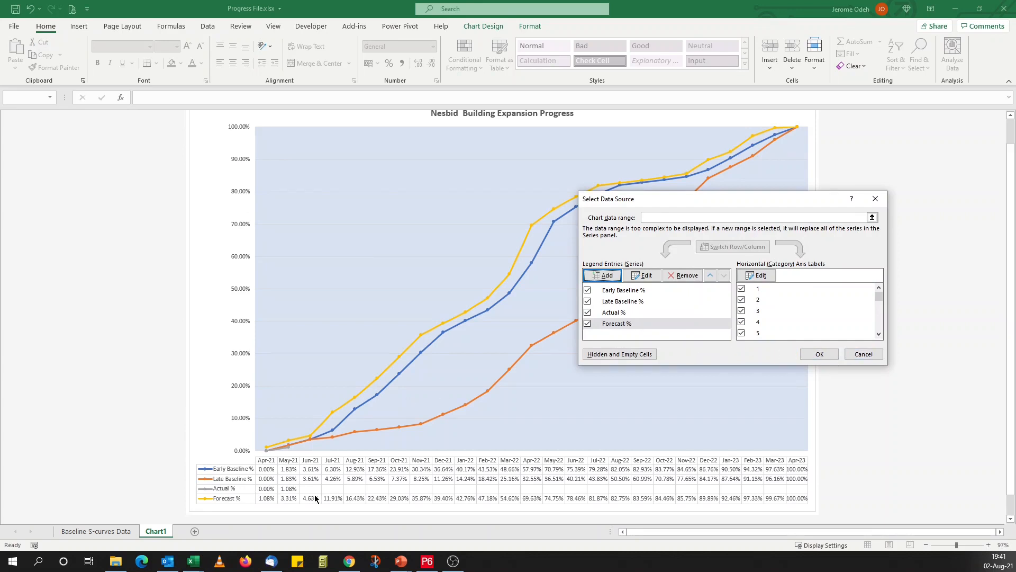
Change the Forecast % series values to C15:AB15 so the range starts at Apr-21.
{"action": "left_click", "coordinate": [643, 281]}
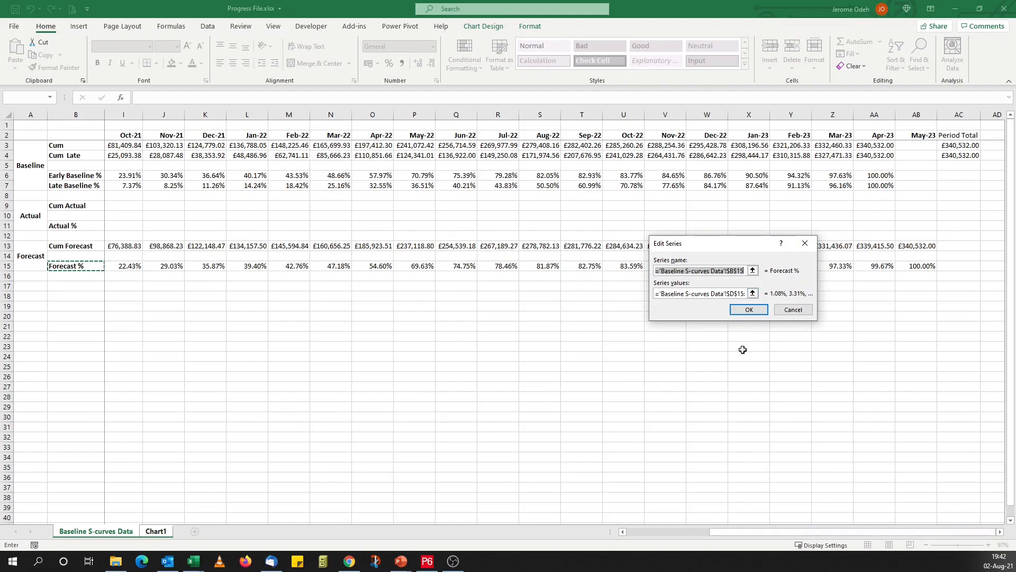
{"action": "left_click", "coordinate": [753, 294]}
{"action": "left_click_drag", "start_coordinate": [754, 531], "coordinate": [677, 532]}
{"action": "left_click_drag", "start_coordinate": [121, 266], "coordinate": [922, 266]}
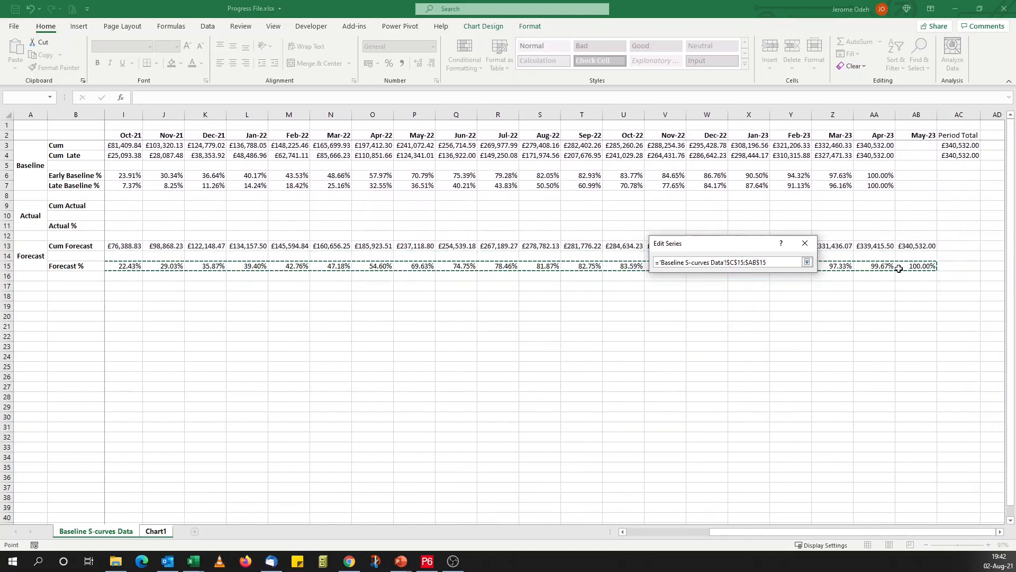
{"action": "left_click", "coordinate": [807, 262]}
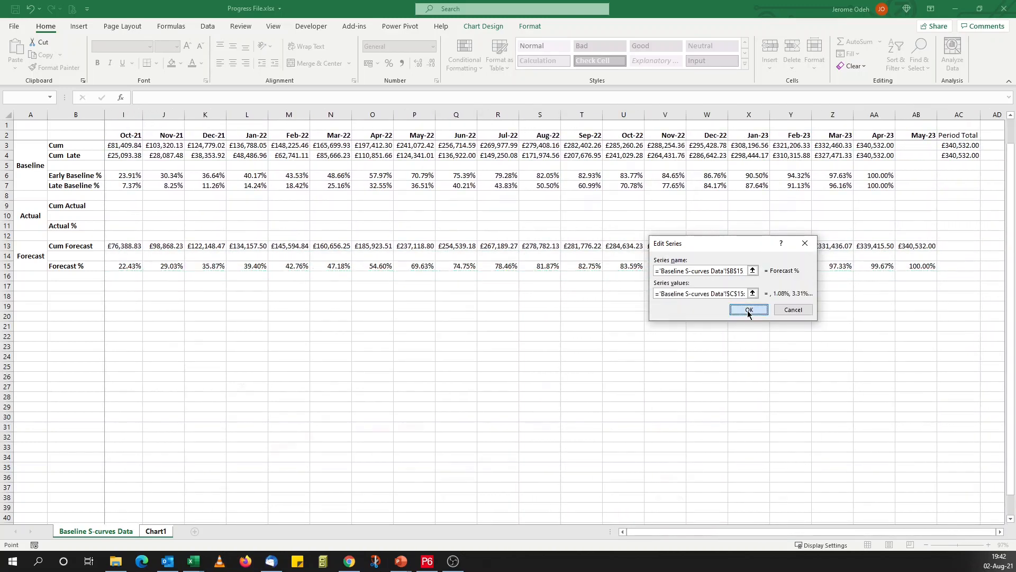
{"action": "left_click", "coordinate": [747, 311]}
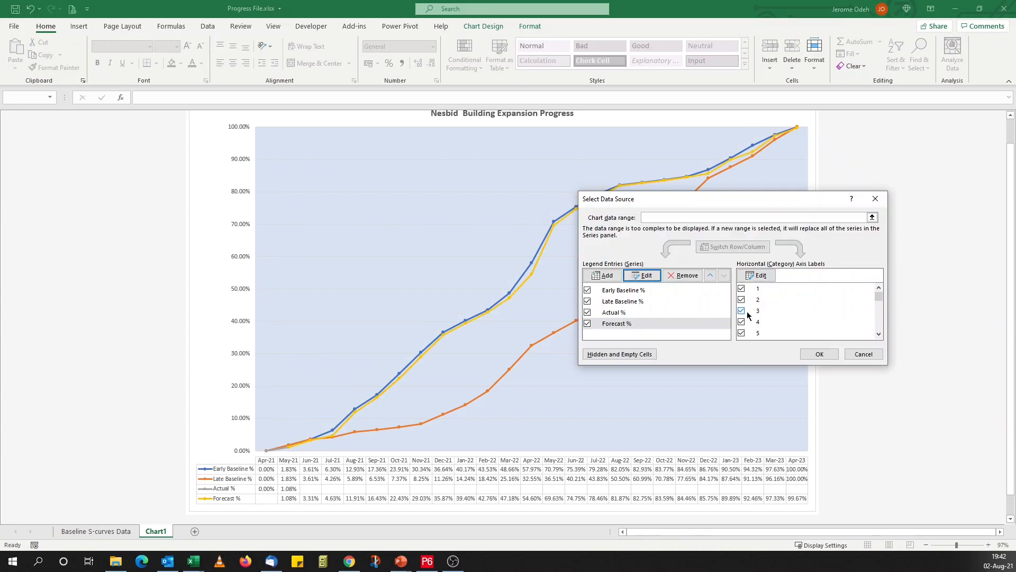
Set the Actual % series' horizontal axis labels to the month headers C2:AB2 on the Baseline S-curves Data sheet.
{"action": "left_click", "coordinate": [759, 277]}
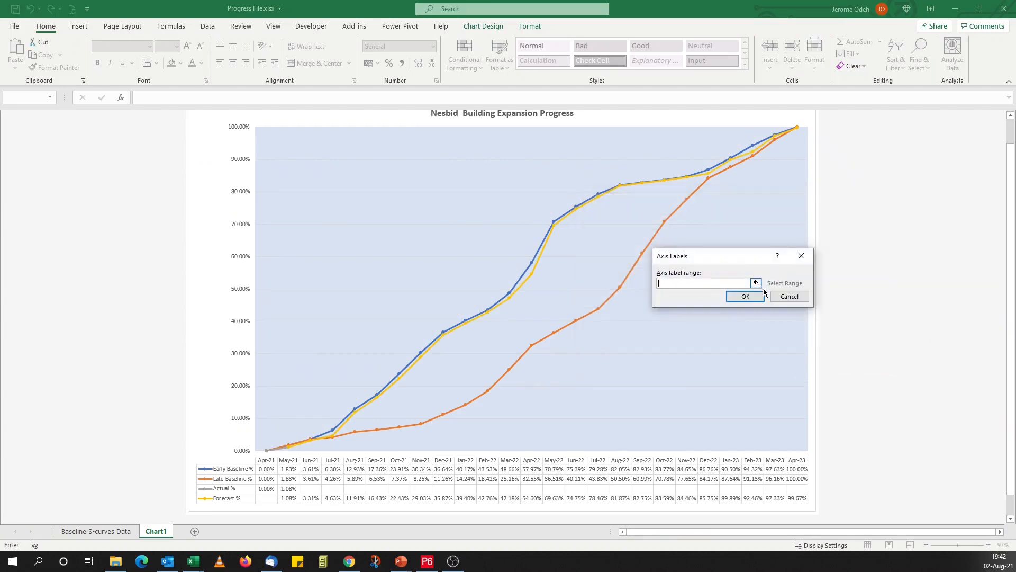
{"action": "left_click", "coordinate": [790, 296]}
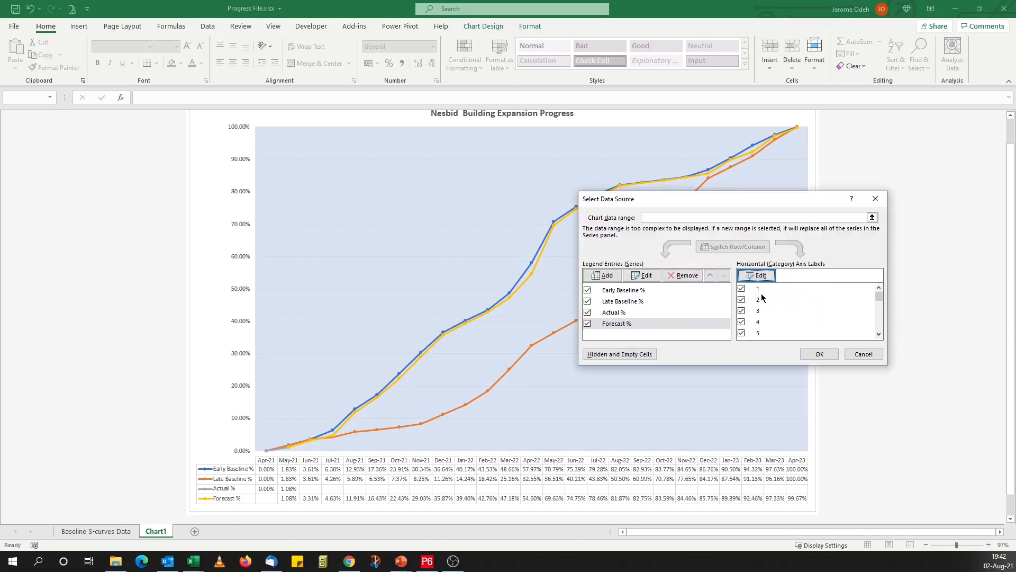
{"action": "left_click", "coordinate": [642, 292]}
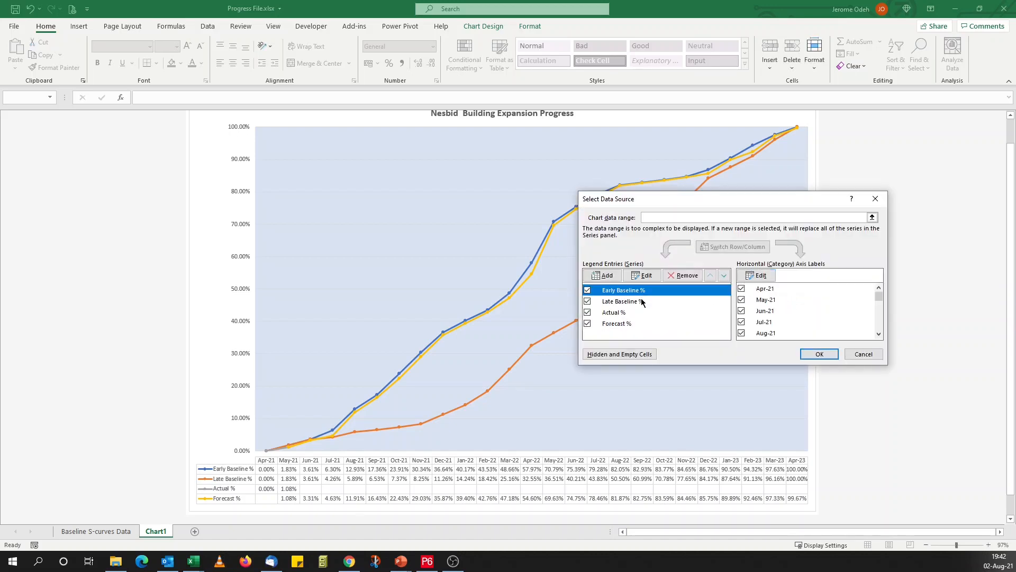
{"action": "left_click", "coordinate": [642, 305]}
{"action": "left_click", "coordinate": [622, 316]}
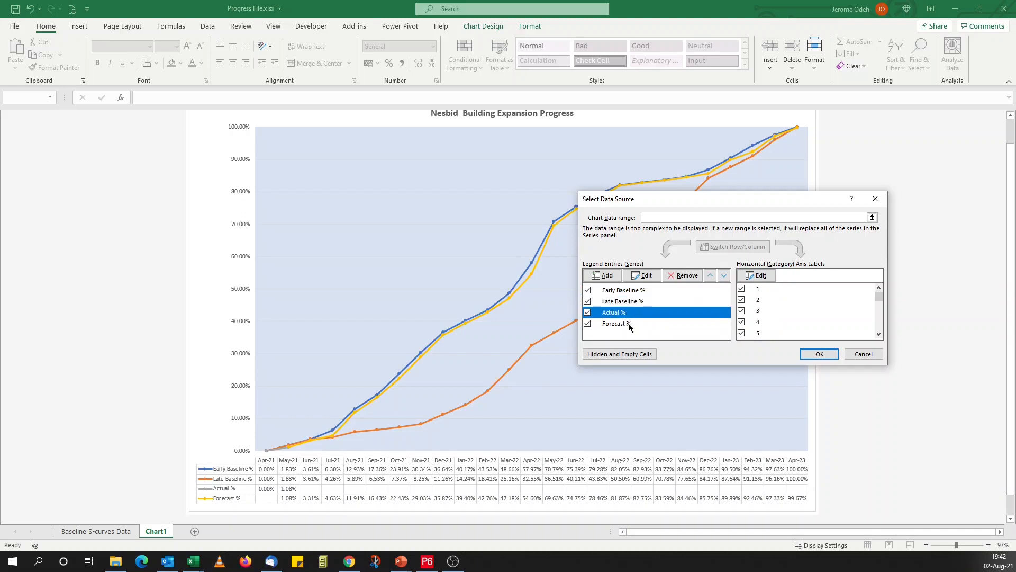
{"action": "left_click", "coordinate": [760, 275]}
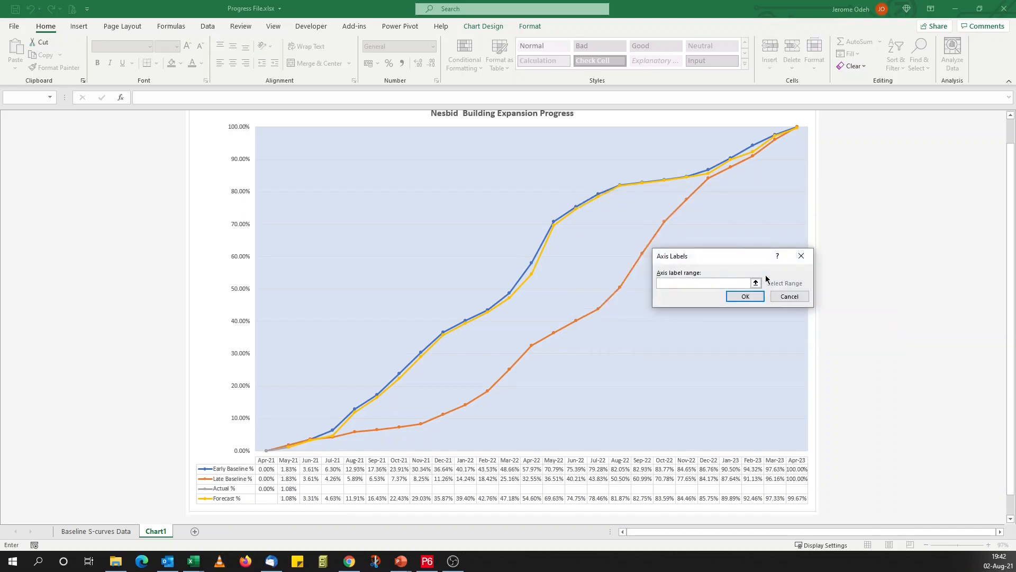
{"action": "left_click", "coordinate": [125, 532]}
{"action": "left_click_drag", "start_coordinate": [919, 135], "coordinate": [84, 132]}
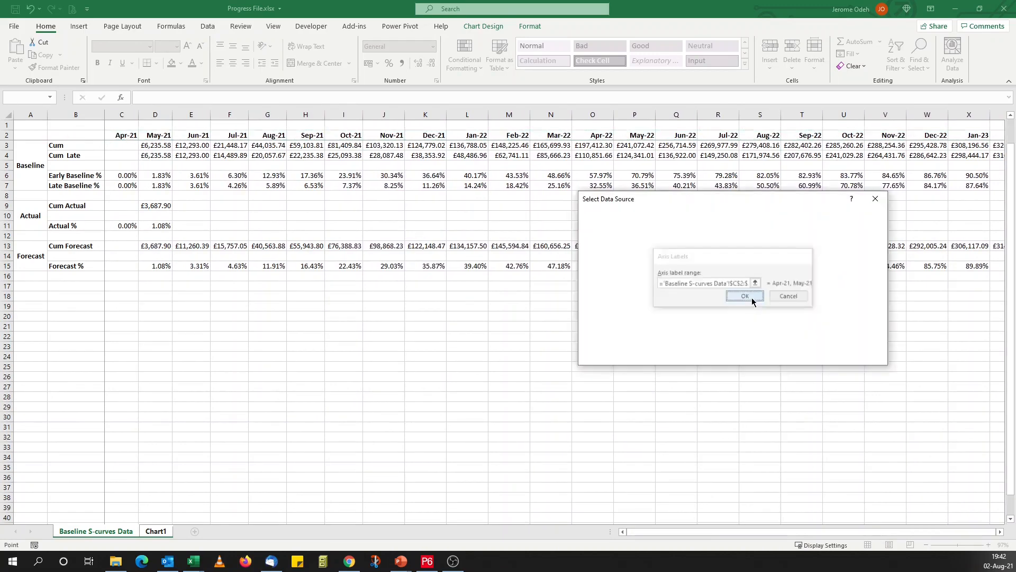
{"action": "left_click", "coordinate": [746, 296]}
Check how far the axis label ranges of the Forecast % and Late Baseline % series extend, and apply the chart's data source changes.
{"action": "left_click", "coordinate": [638, 324]}
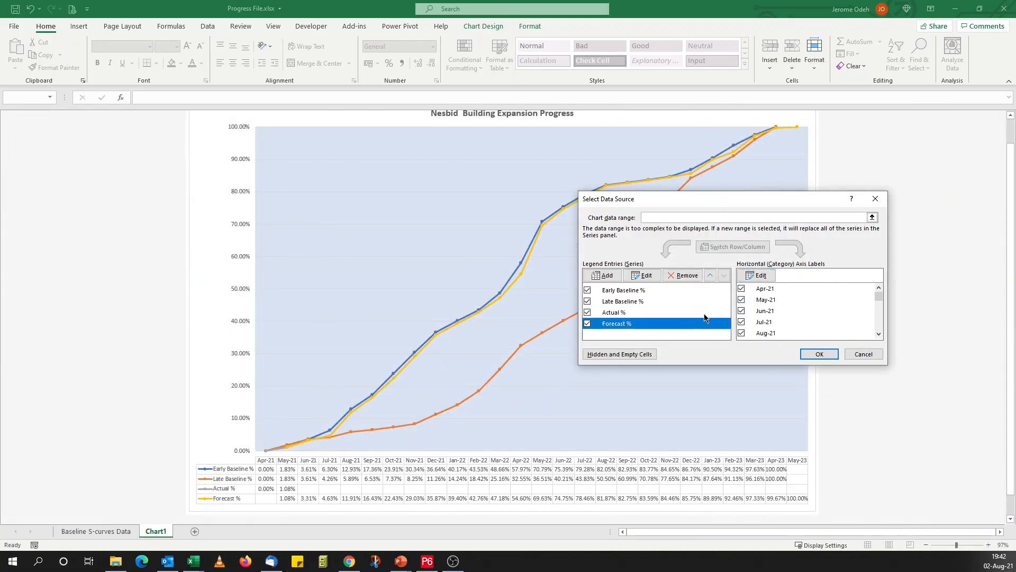
{"action": "left_click", "coordinate": [758, 275]}
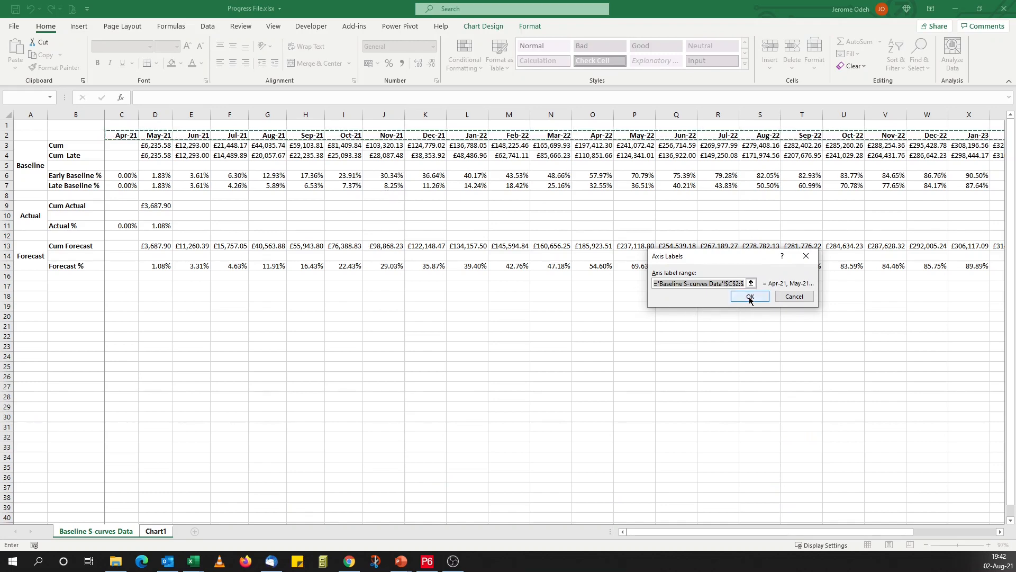
{"action": "left_click_drag", "start_coordinate": [637, 531], "coordinate": [733, 531]}
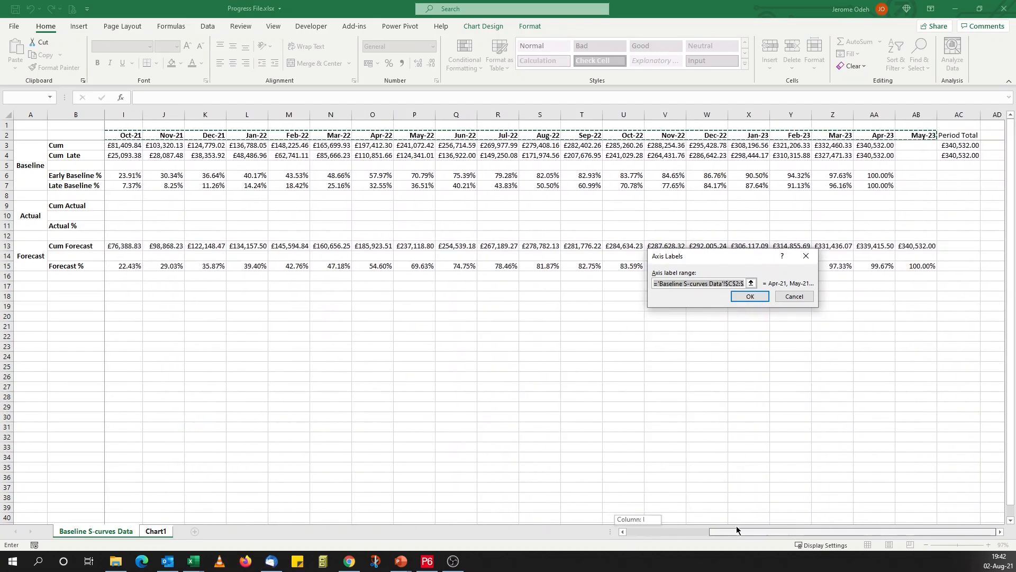
{"action": "left_click", "coordinate": [744, 297]}
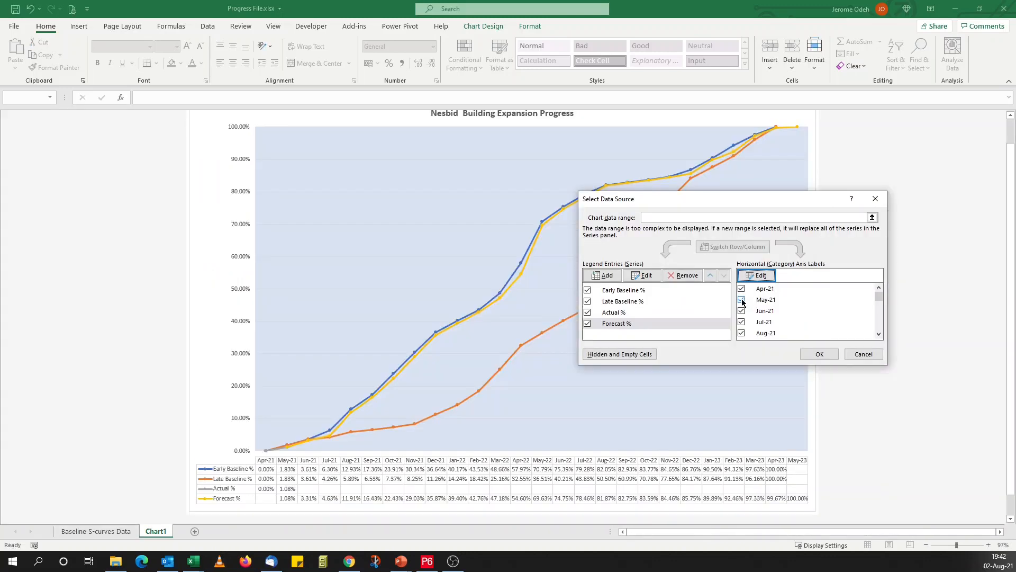
{"action": "left_click", "coordinate": [630, 312]}
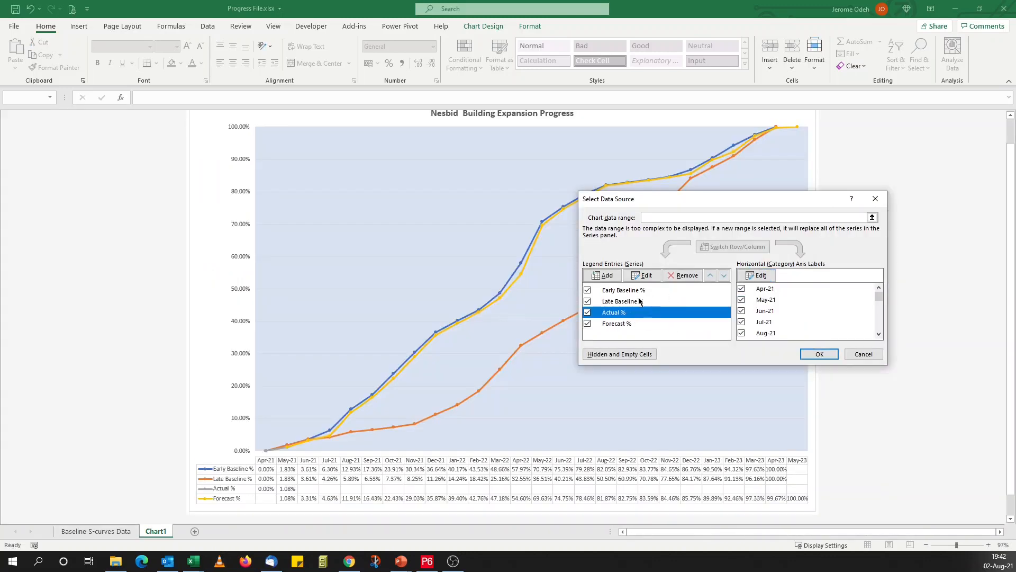
{"action": "left_click", "coordinate": [640, 301]}
{"action": "left_click", "coordinate": [760, 275]}
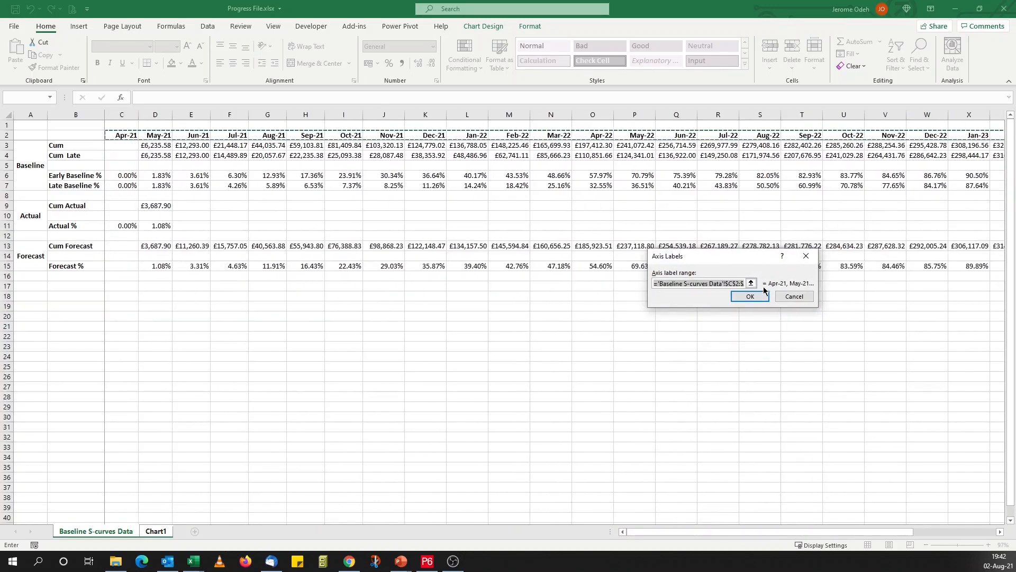
{"action": "left_click_drag", "start_coordinate": [730, 529], "coordinate": [825, 524]}
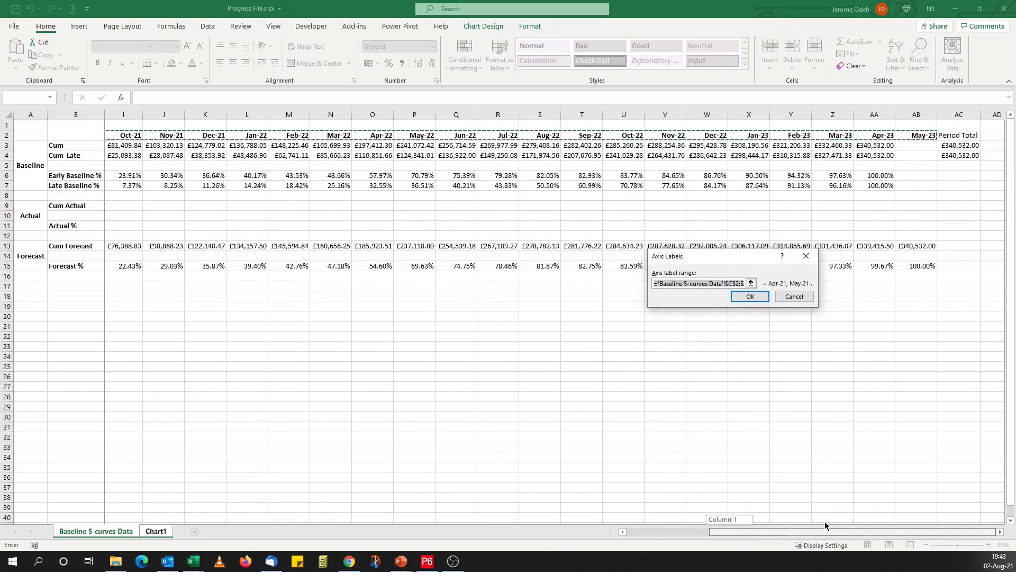
{"action": "left_click", "coordinate": [750, 296]}
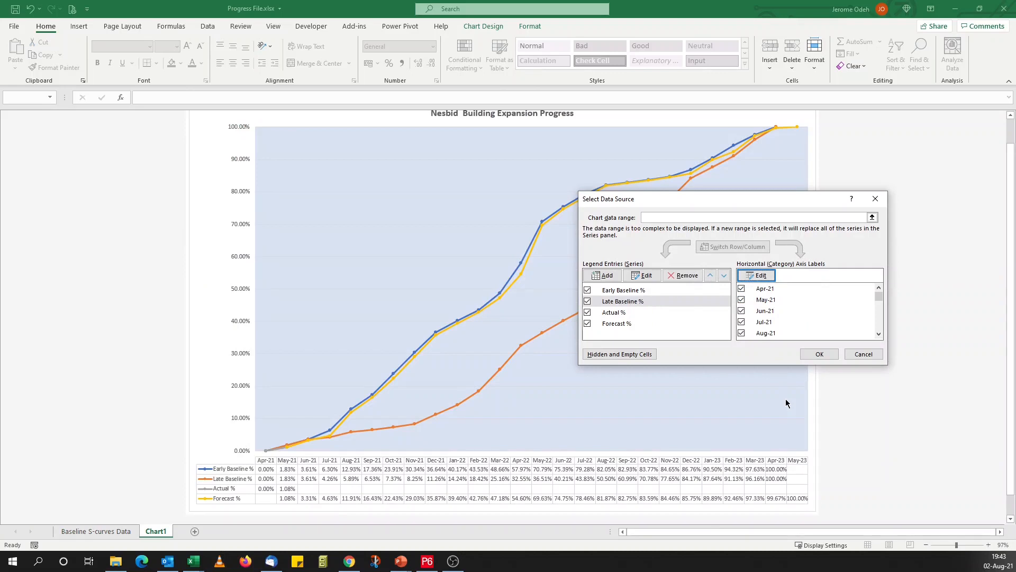
{"action": "left_click", "coordinate": [815, 359]}
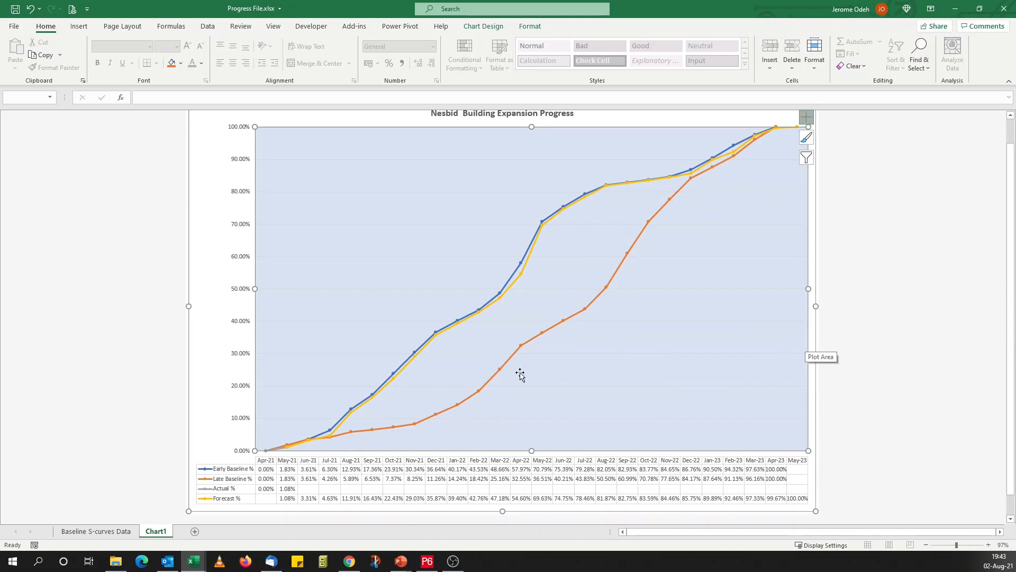
Format the Forecast % series line on the progress chart with the custom blue colour #2E0DF3.
{"action": "right_click", "coordinate": [383, 390]}
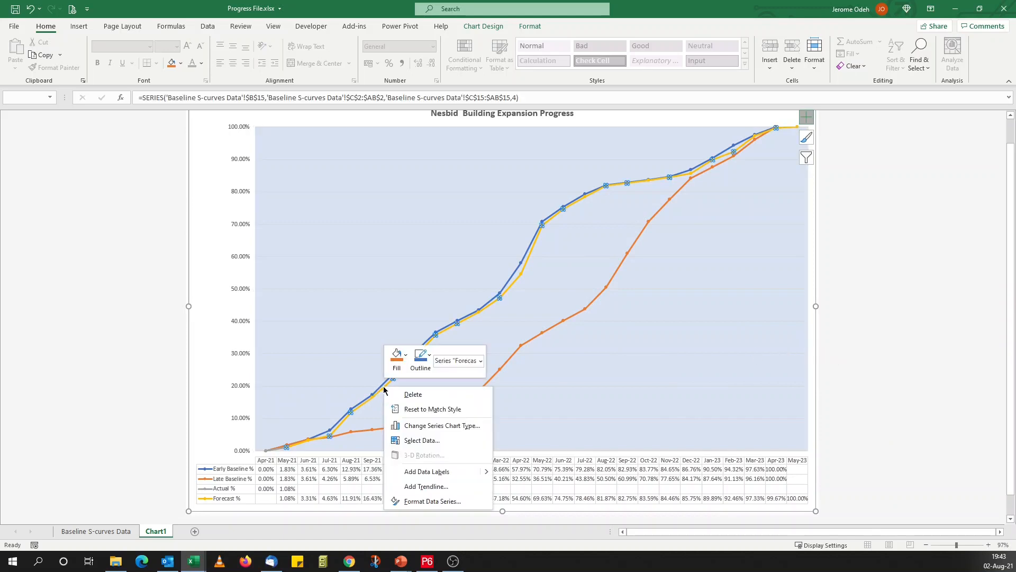
{"action": "left_click", "coordinate": [435, 506]}
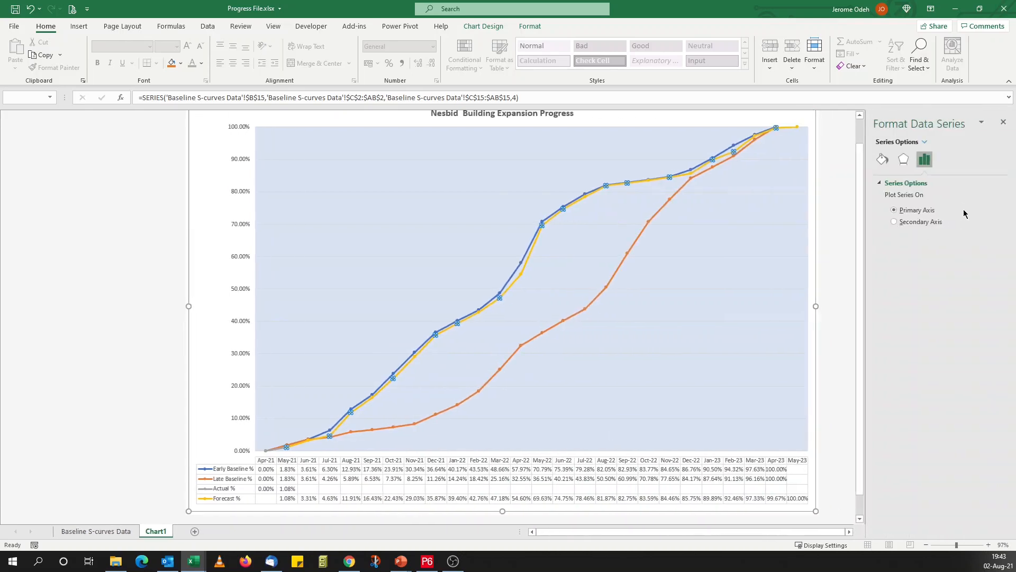
{"action": "left_click", "coordinate": [882, 158]}
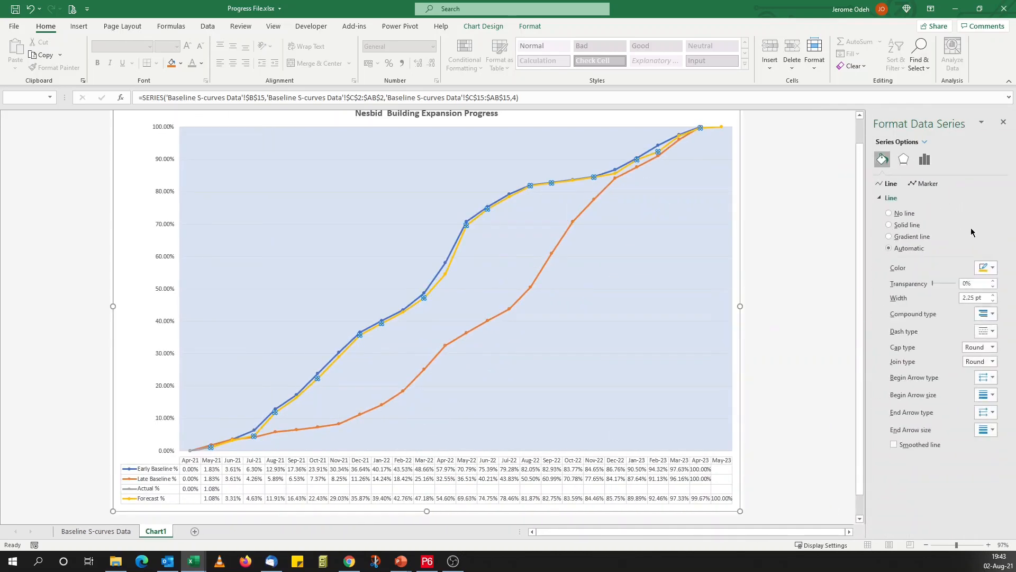
{"action": "left_click", "coordinate": [991, 269]}
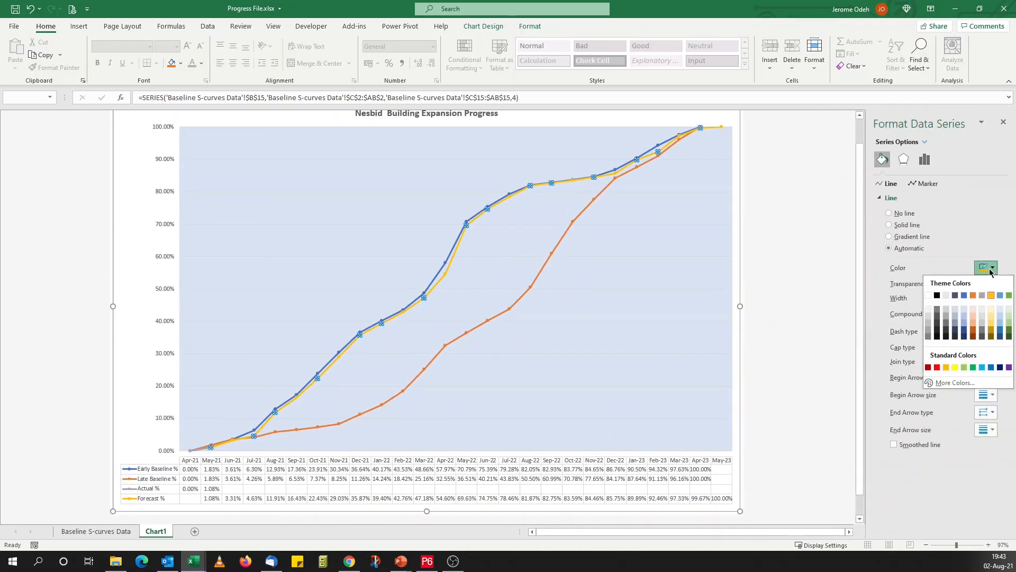
{"action": "left_click", "coordinate": [955, 382]}
{"action": "left_click", "coordinate": [566, 159]}
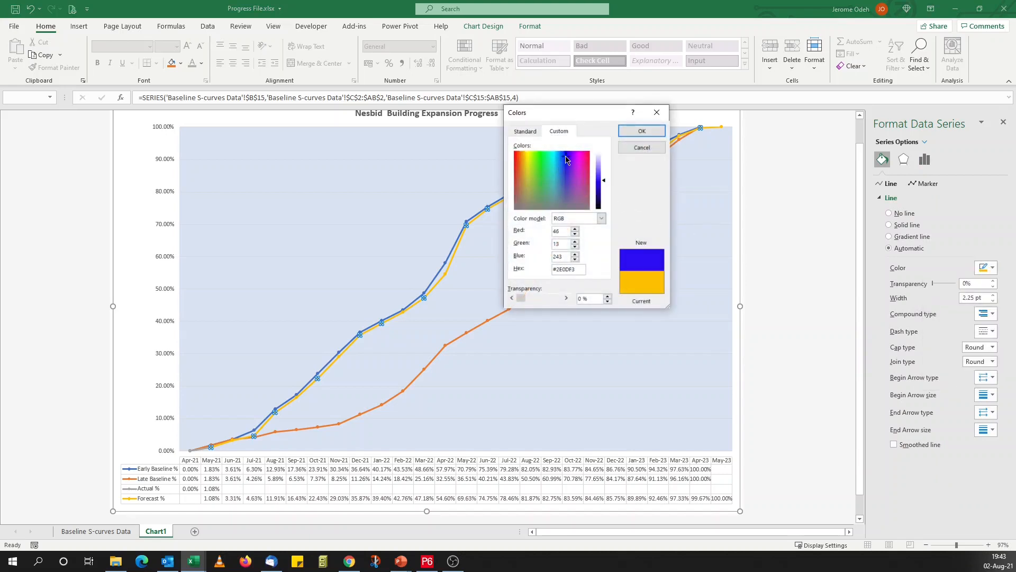
{"action": "left_click", "coordinate": [643, 131]}
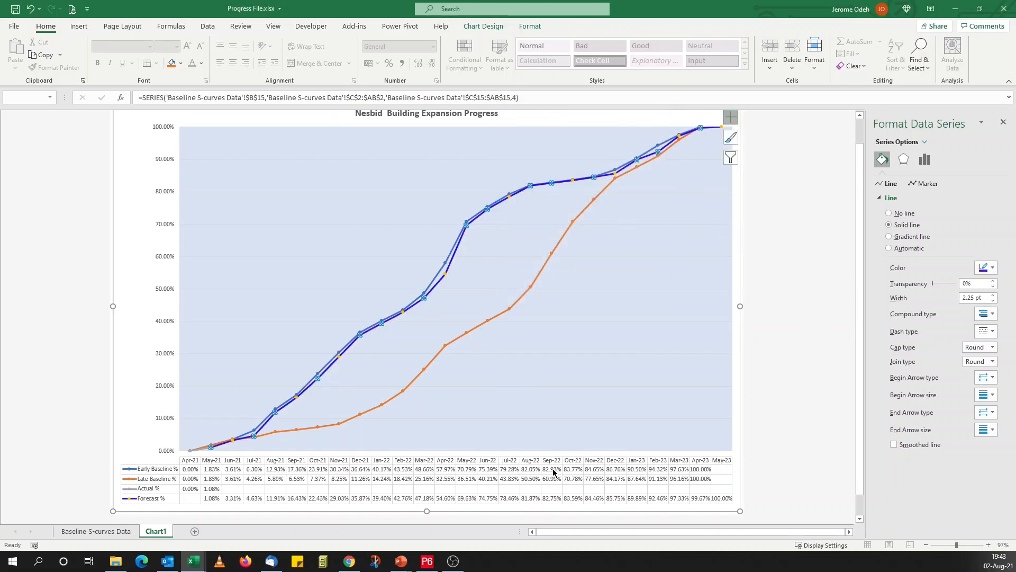
Change the Forecast % series line colour to standard red.
{"action": "left_click", "coordinate": [989, 269]}
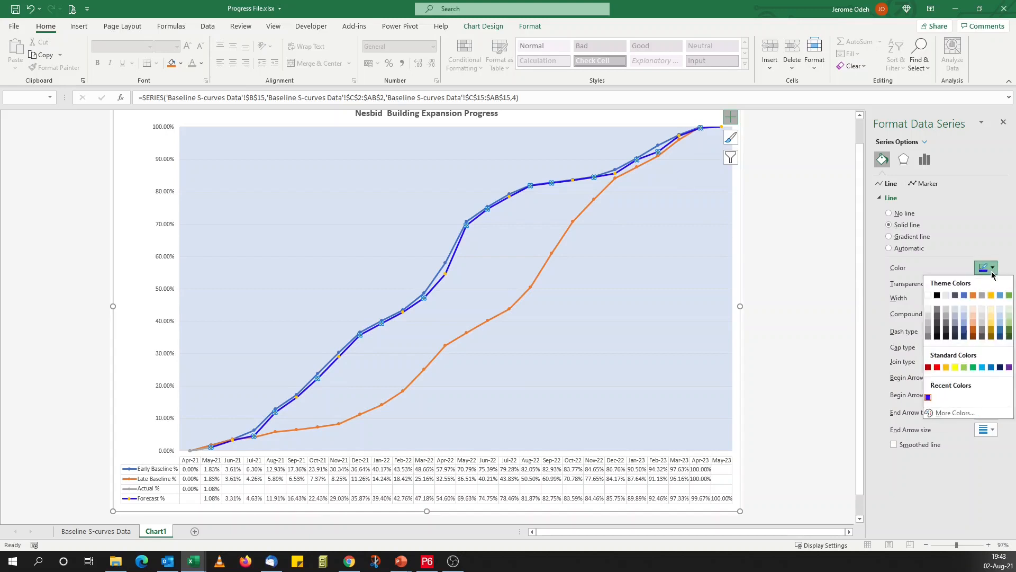
{"action": "left_click", "coordinate": [937, 368]}
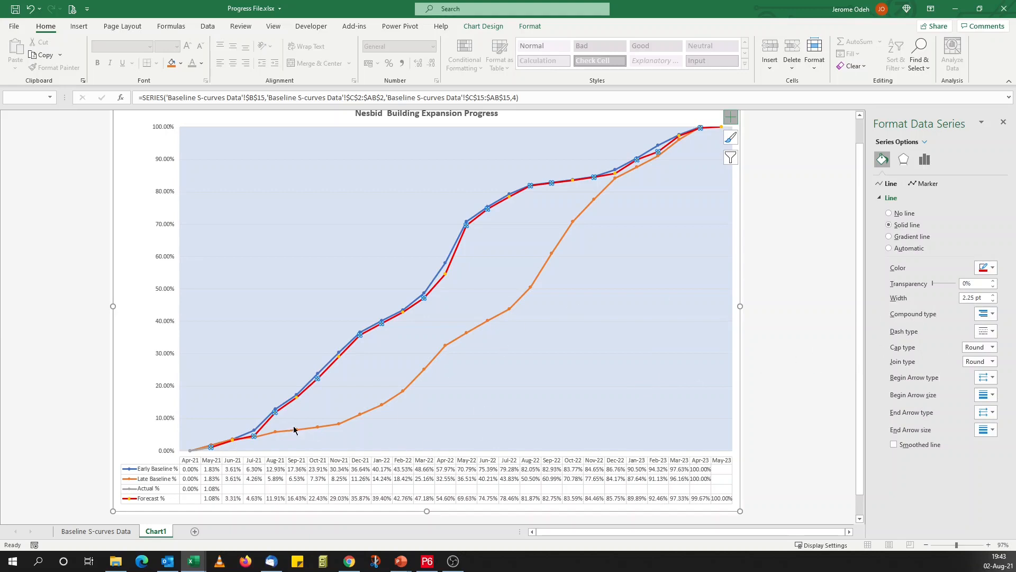
{"action": "left_click", "coordinate": [206, 450]}
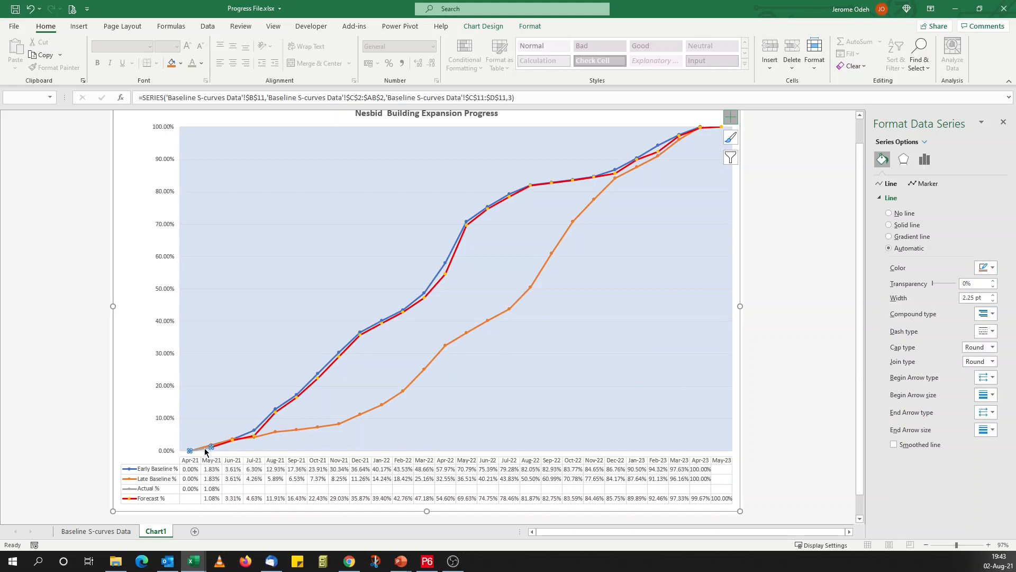
{"action": "left_click", "coordinate": [203, 448]}
{"action": "left_click", "coordinate": [459, 409]}
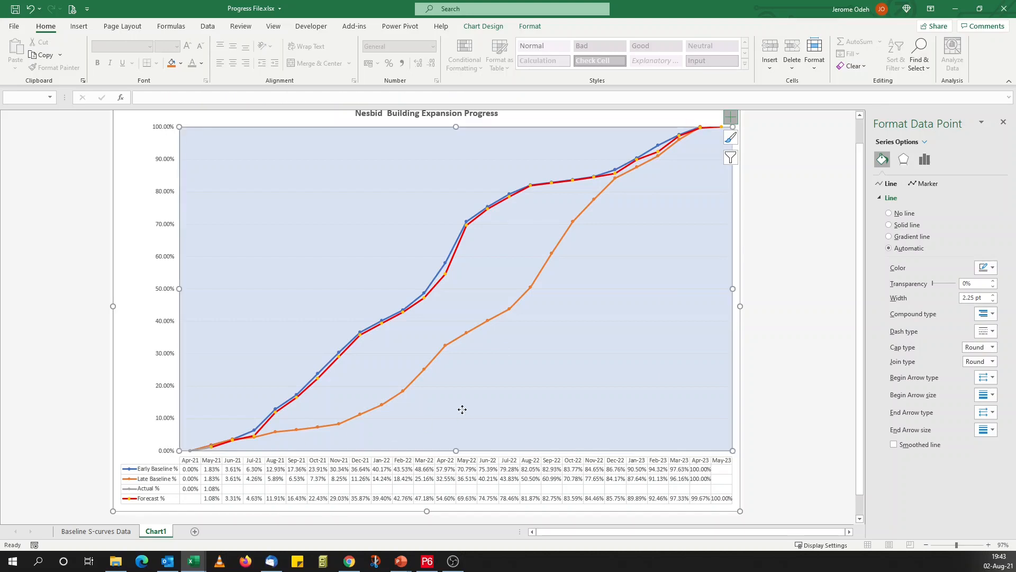
{"action": "left_click", "coordinate": [790, 386]}
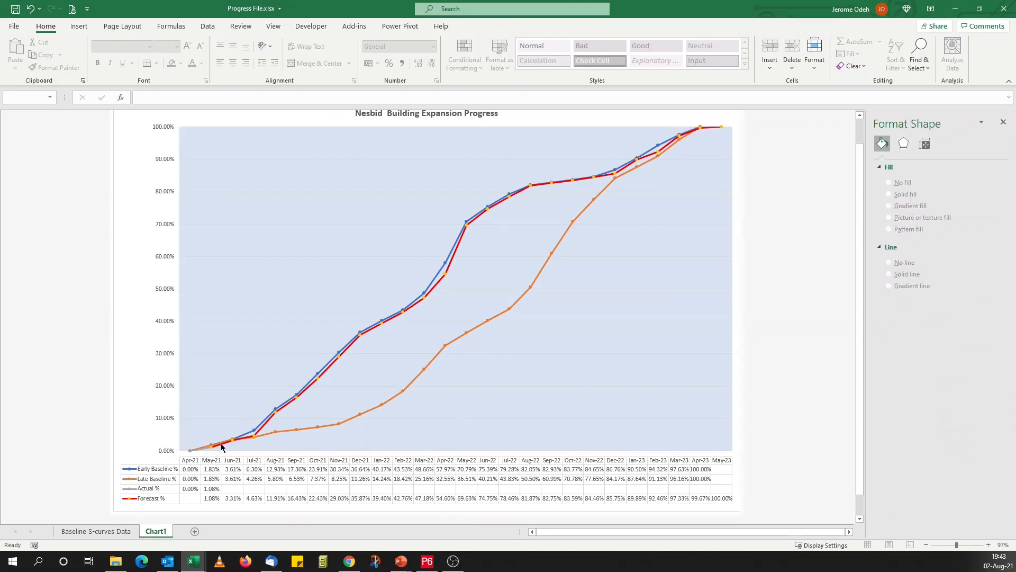
Set the line colour of the short Actual % series between Apr-21 and May-21 to standard green.
{"action": "left_click", "coordinate": [206, 447]}
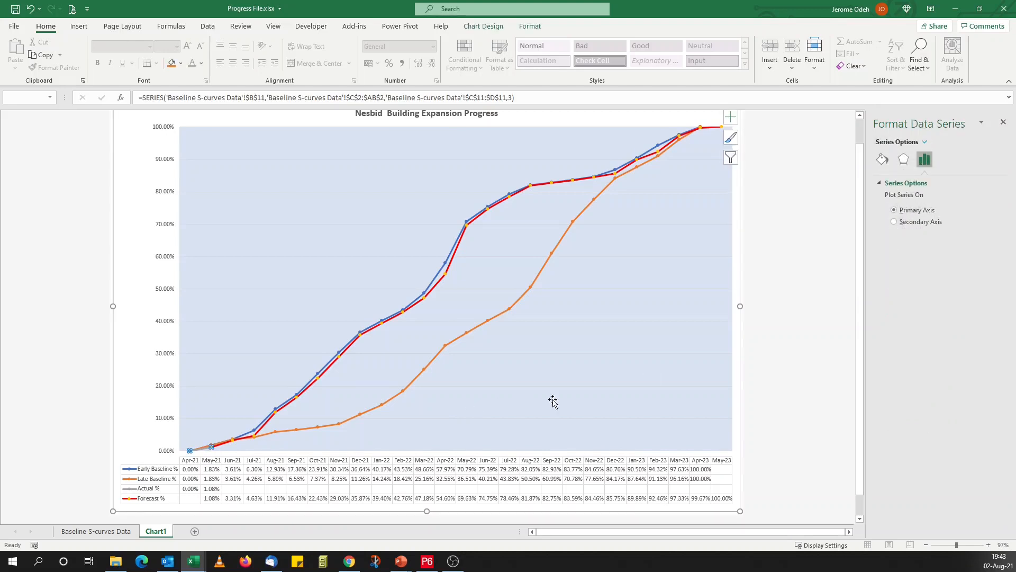
{"action": "left_click", "coordinate": [882, 159]}
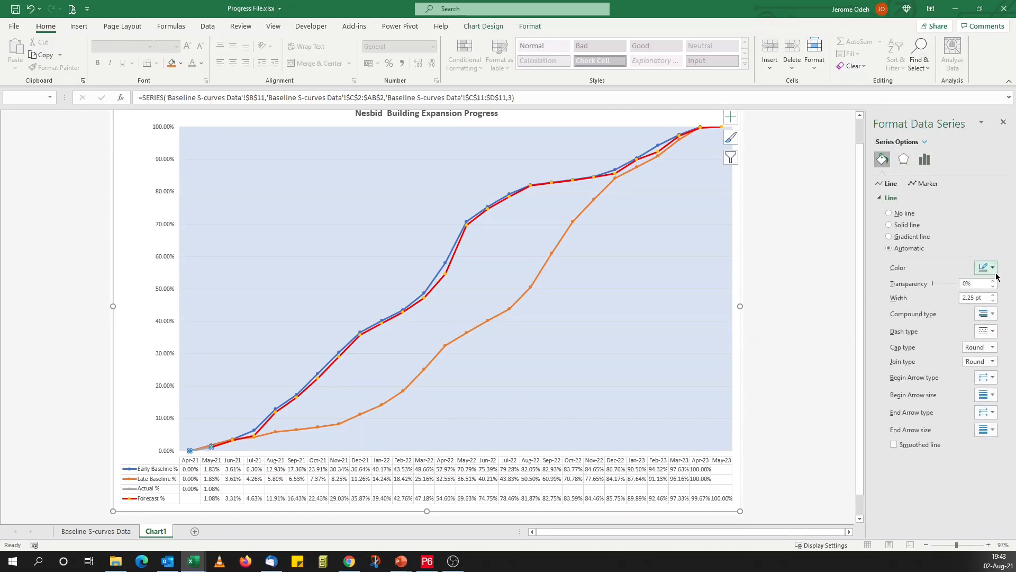
{"action": "left_click", "coordinate": [993, 268]}
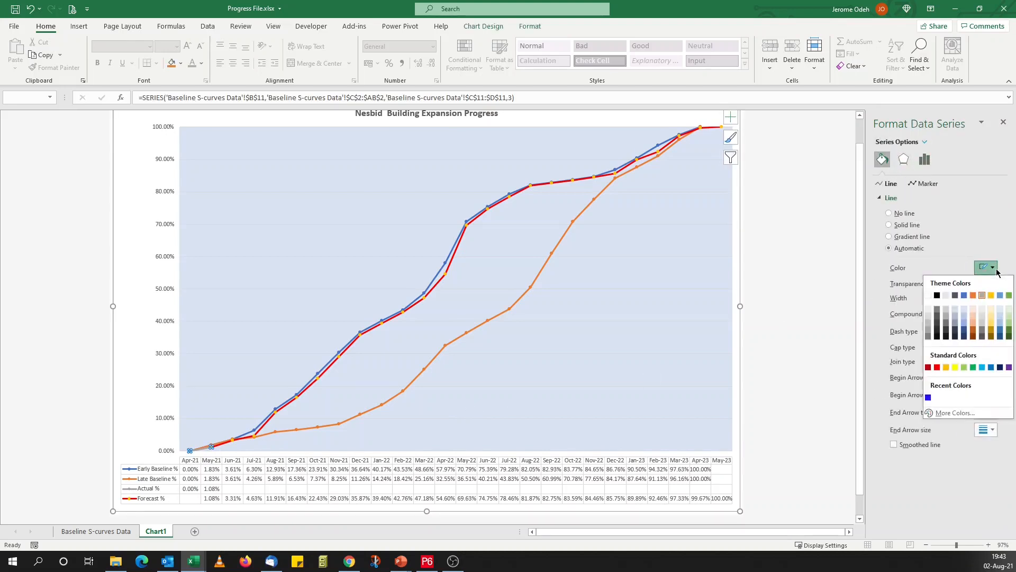
{"action": "left_click", "coordinate": [973, 368]}
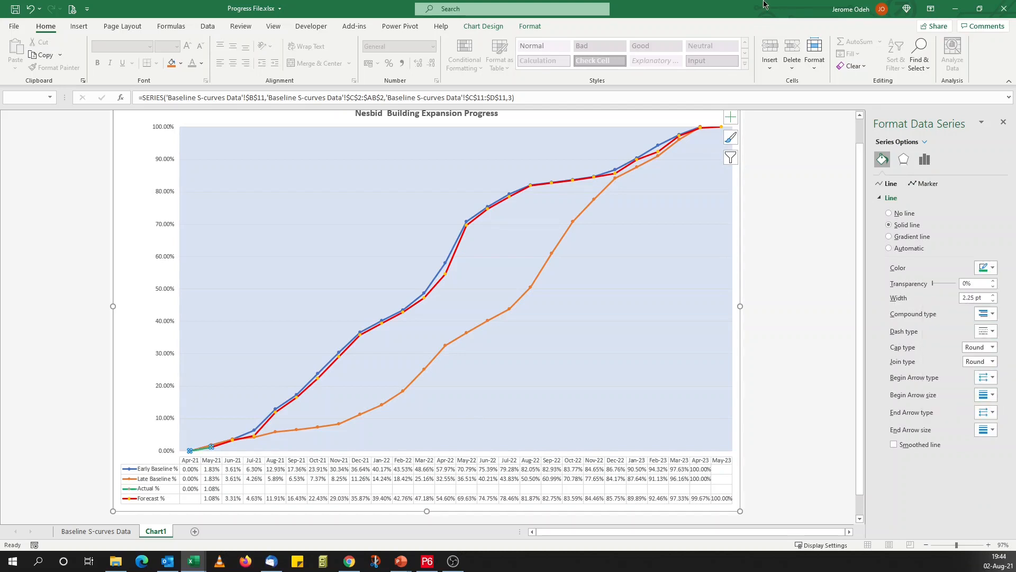
Fill the Actual % series markers with standard green to match its line.
{"action": "left_click", "coordinate": [925, 159]}
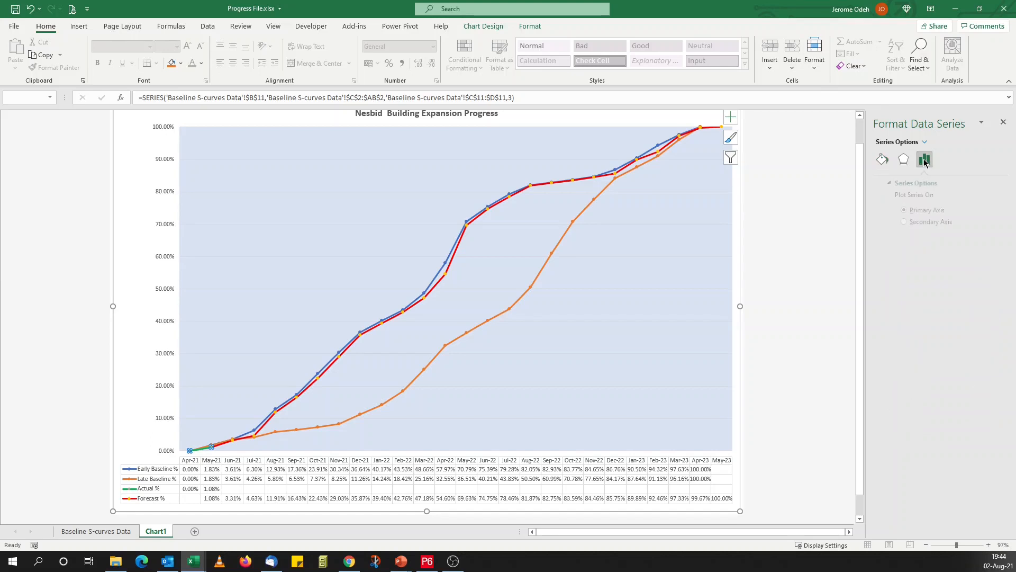
{"action": "left_click", "coordinate": [883, 166]}
{"action": "left_click", "coordinate": [924, 183]}
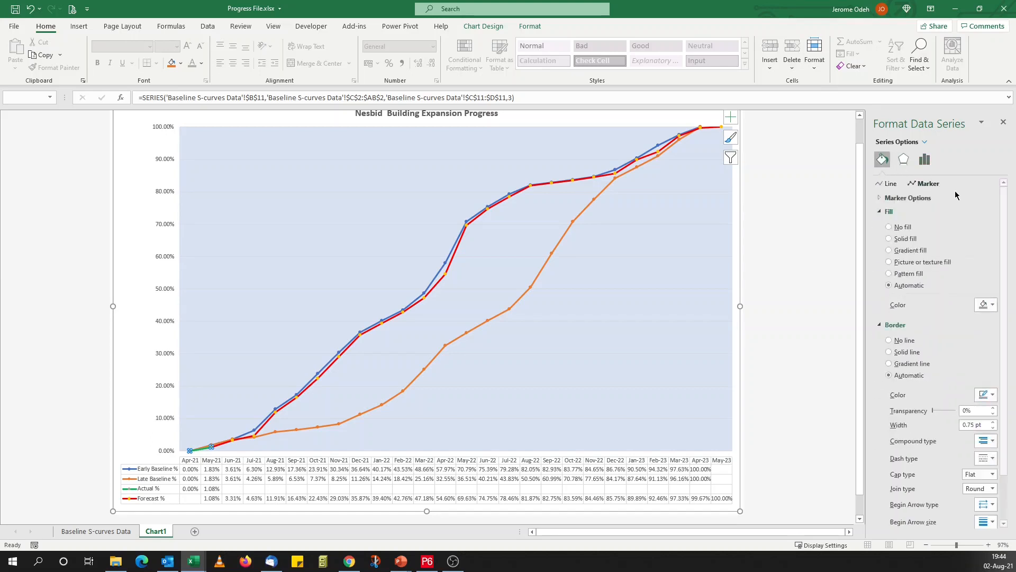
{"action": "left_click", "coordinate": [993, 305]}
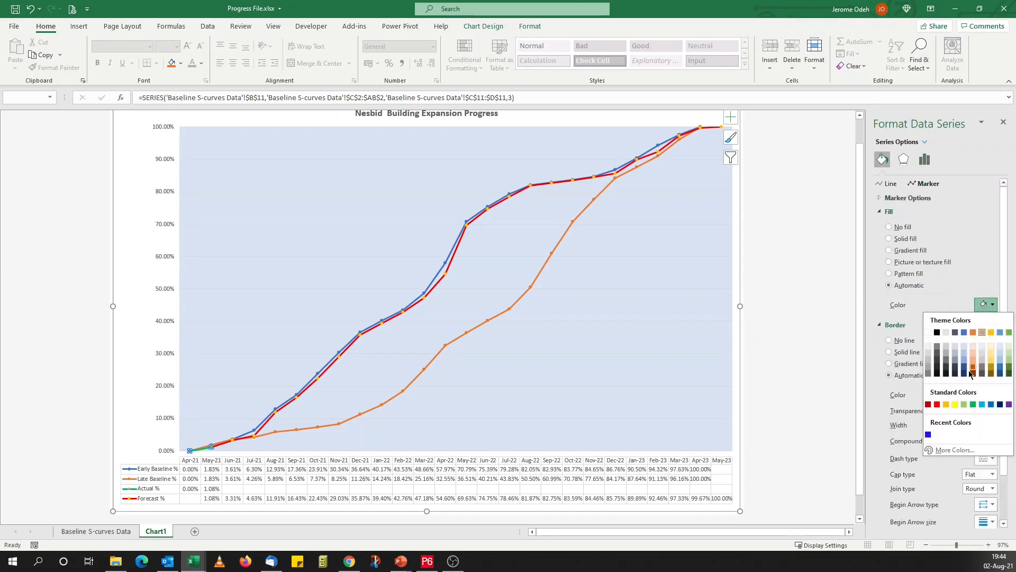
{"action": "left_click", "coordinate": [973, 404]}
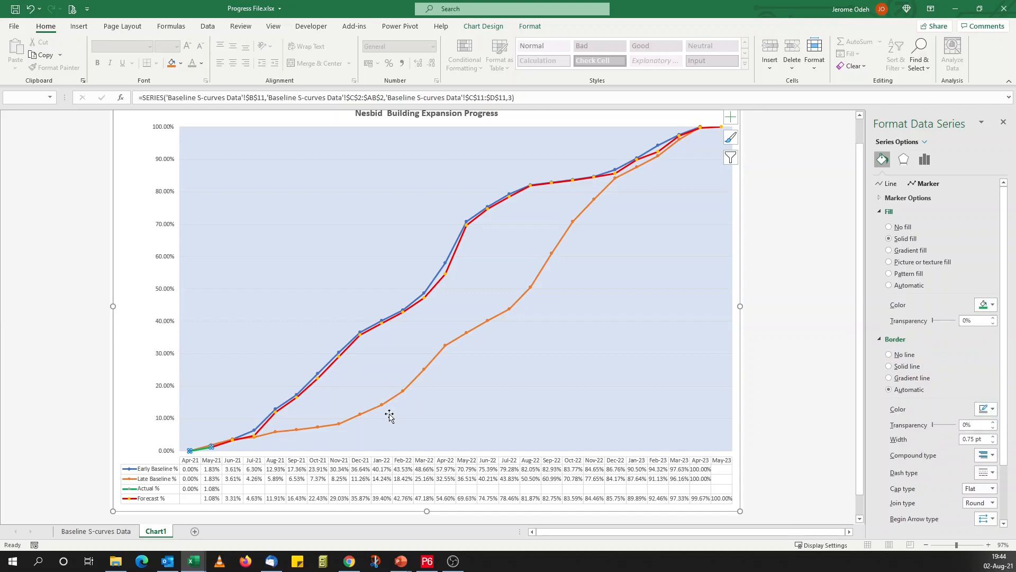
Fill the Forecast % series markers with red and set their border colour to dark red.
{"action": "left_click", "coordinate": [438, 283]}
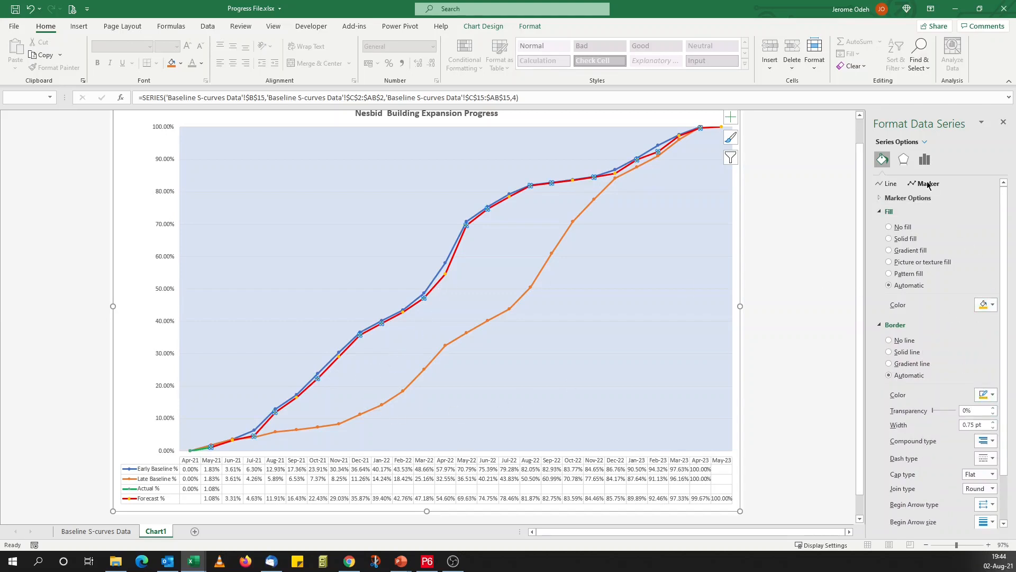
{"action": "left_click", "coordinate": [991, 307]}
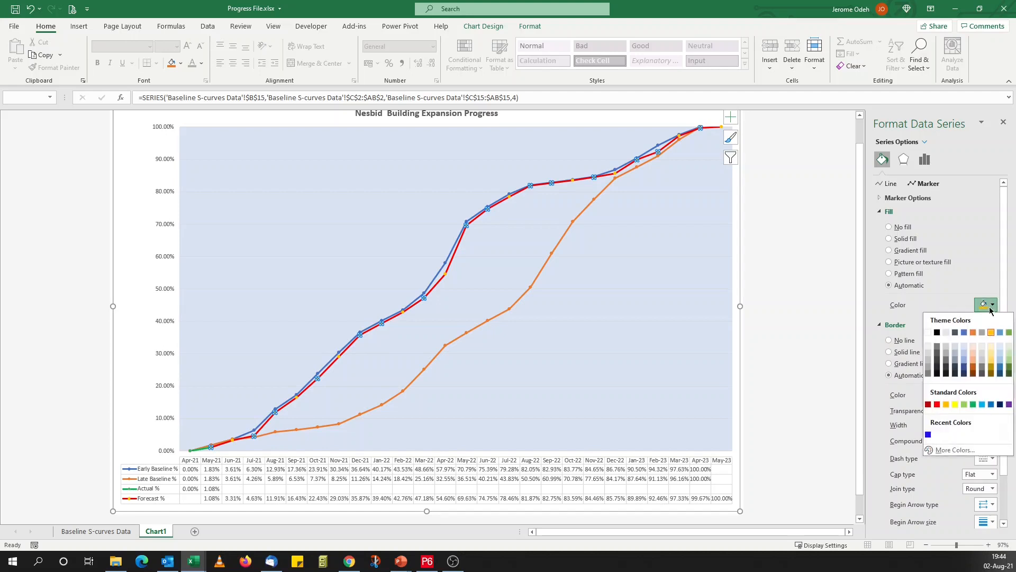
{"action": "left_click", "coordinate": [938, 404]}
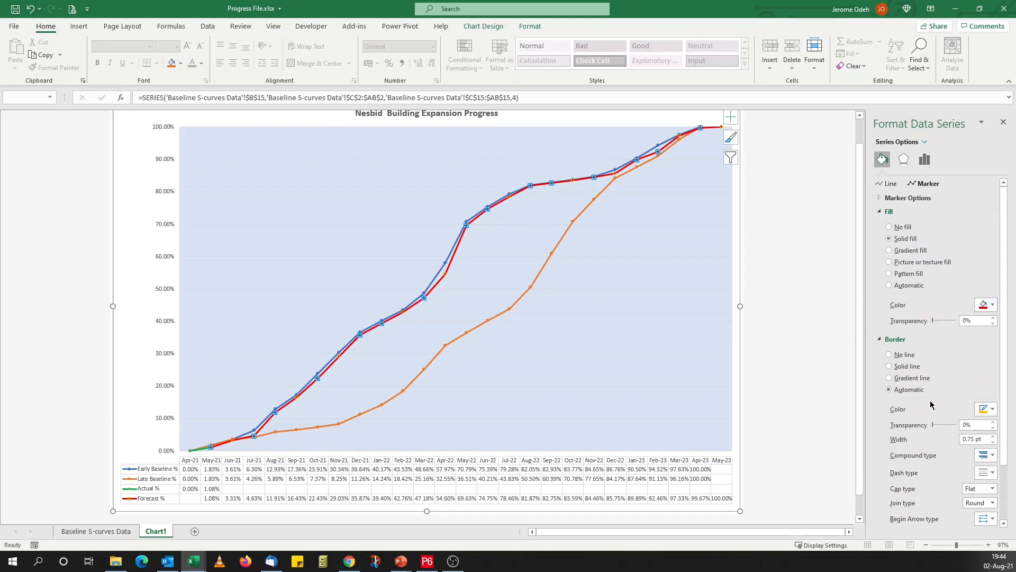
{"action": "left_click", "coordinate": [989, 408]}
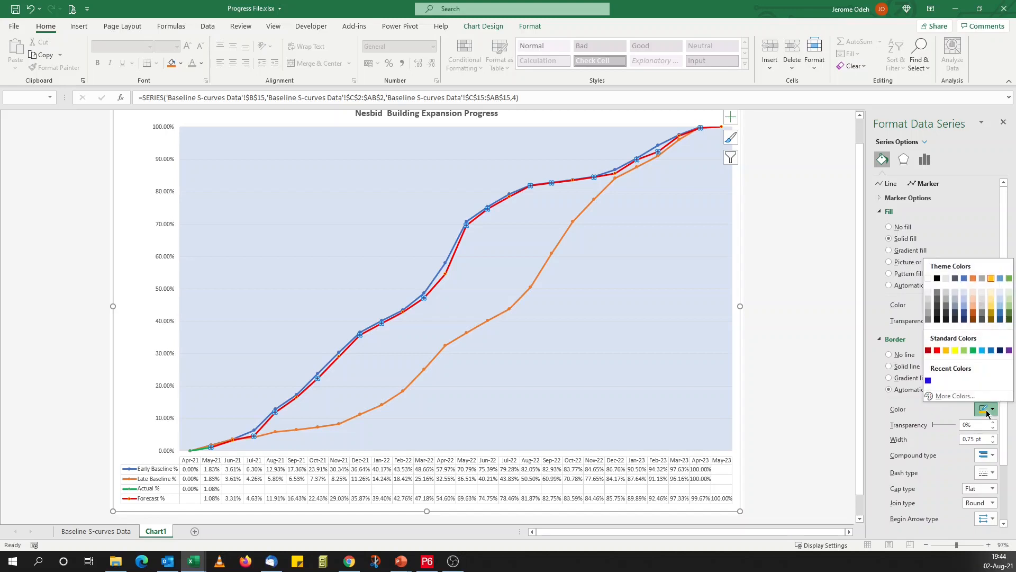
{"action": "left_click", "coordinate": [928, 350]}
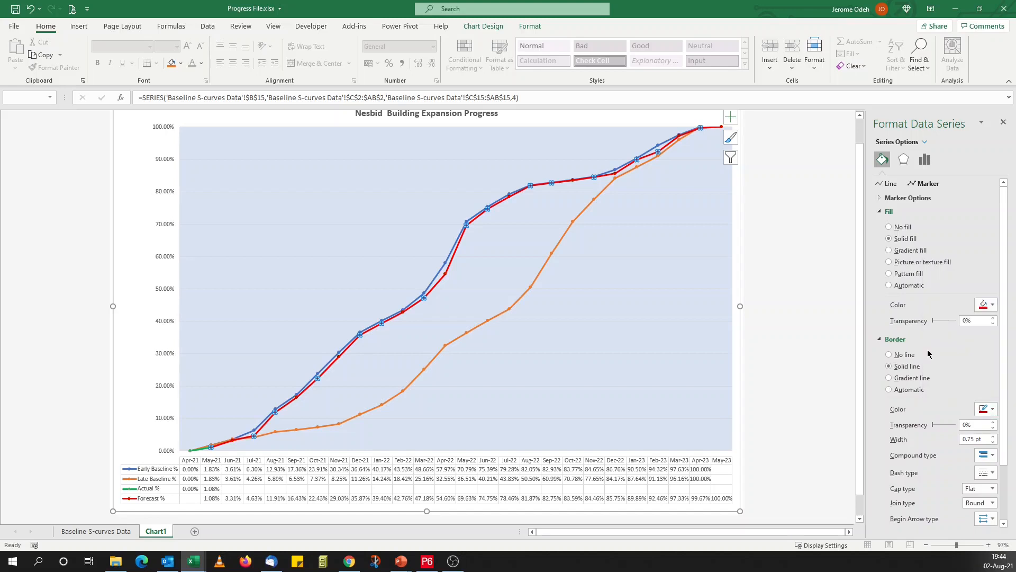
Set the Actual % series marker border to light green, then deselect the chart and finish formatting.
{"action": "left_click", "coordinate": [204, 450]}
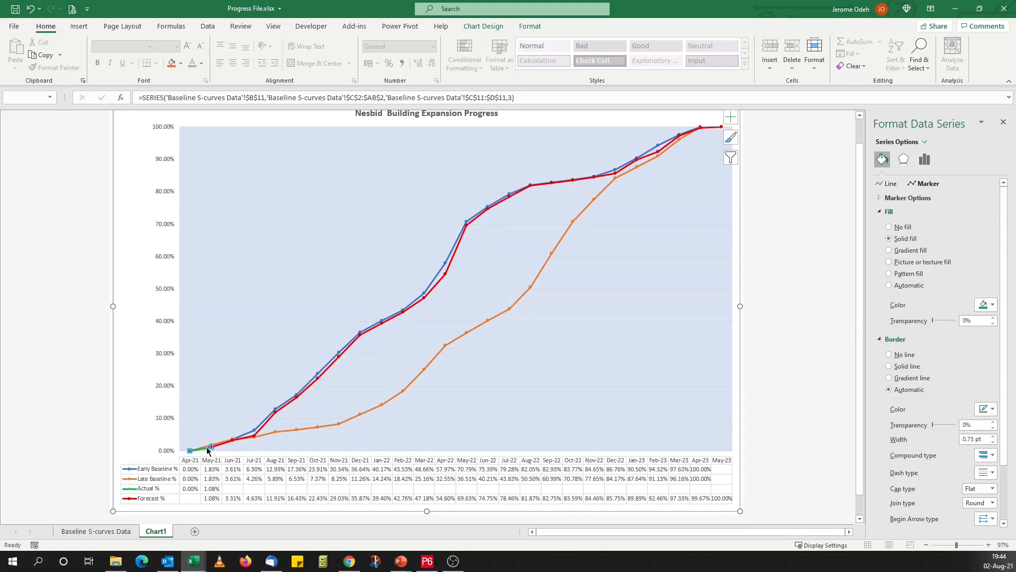
{"action": "left_click", "coordinate": [992, 408]}
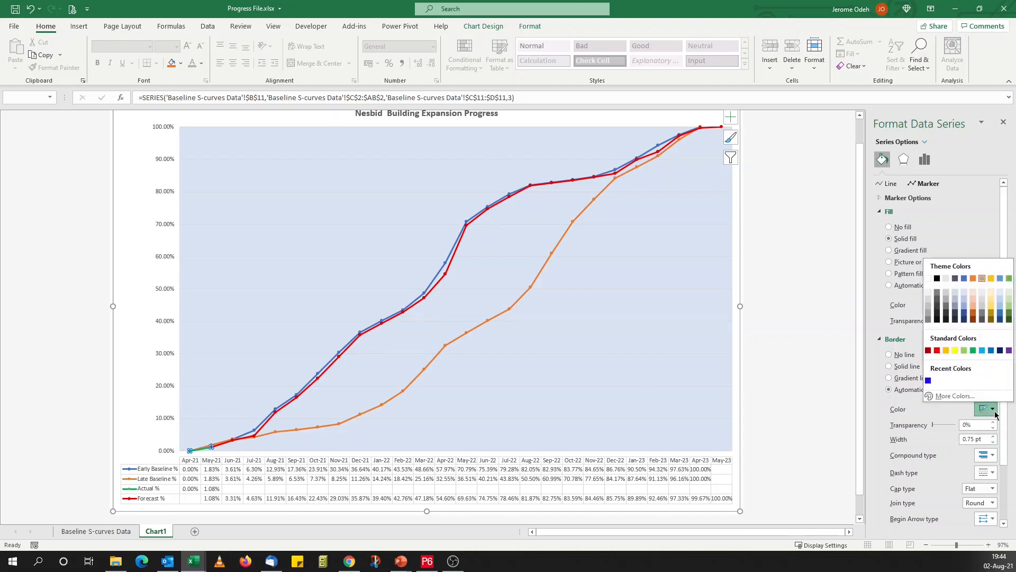
{"action": "left_click", "coordinate": [964, 351]}
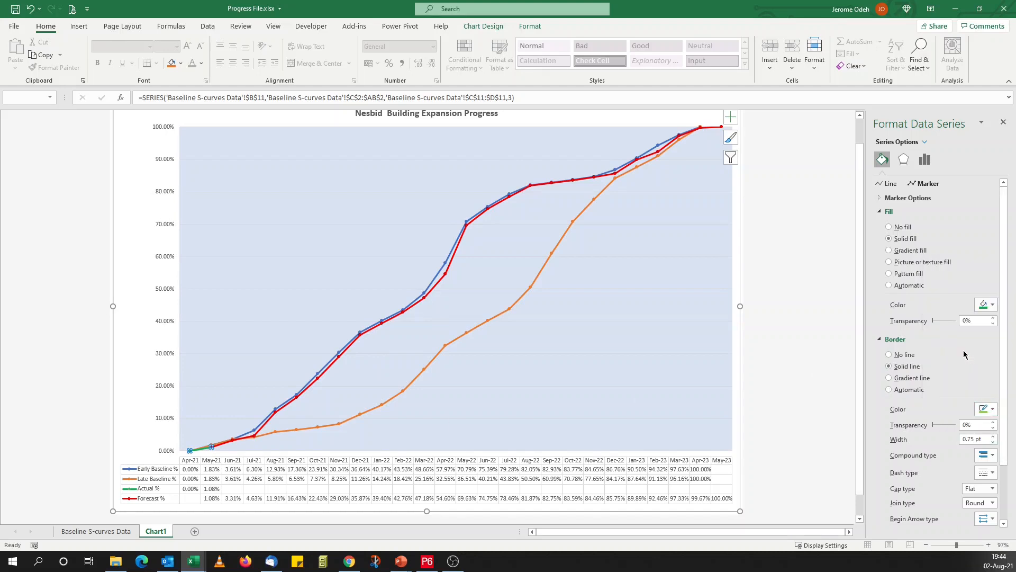
{"action": "left_click", "coordinate": [824, 325]}
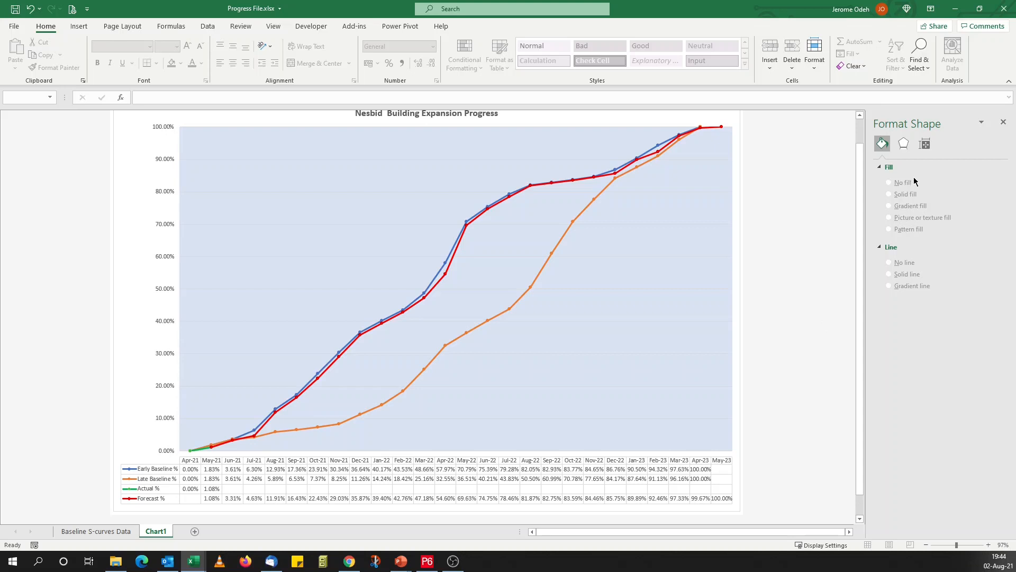
{"action": "left_click", "coordinate": [1004, 123]}
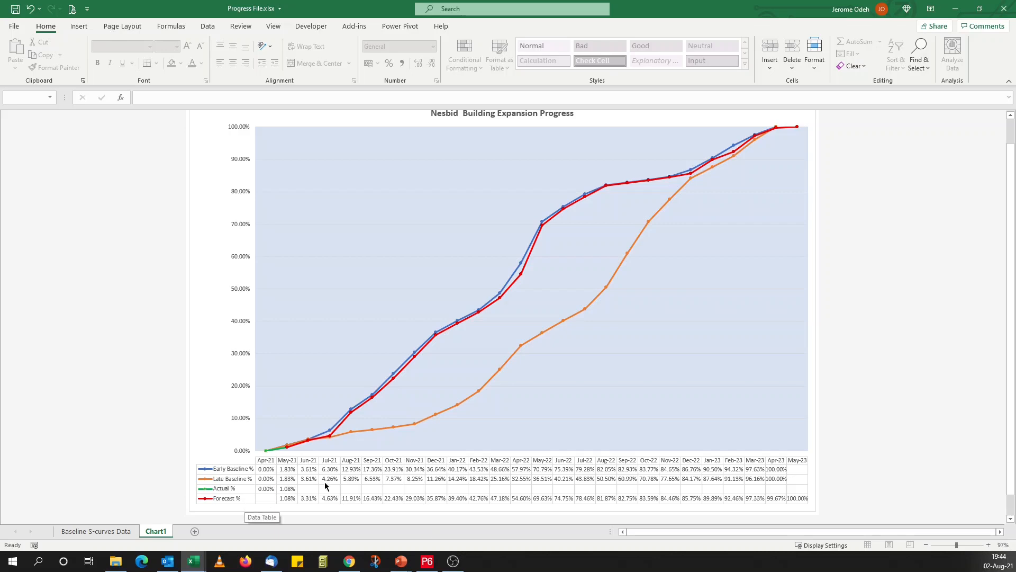
Save and close 21-06 Actual && Forecast S-curvesd Data.csv in Excel, and display the Chart1 sheet of Progress File.xlsx.
{"action": "left_click", "coordinate": [427, 563]}
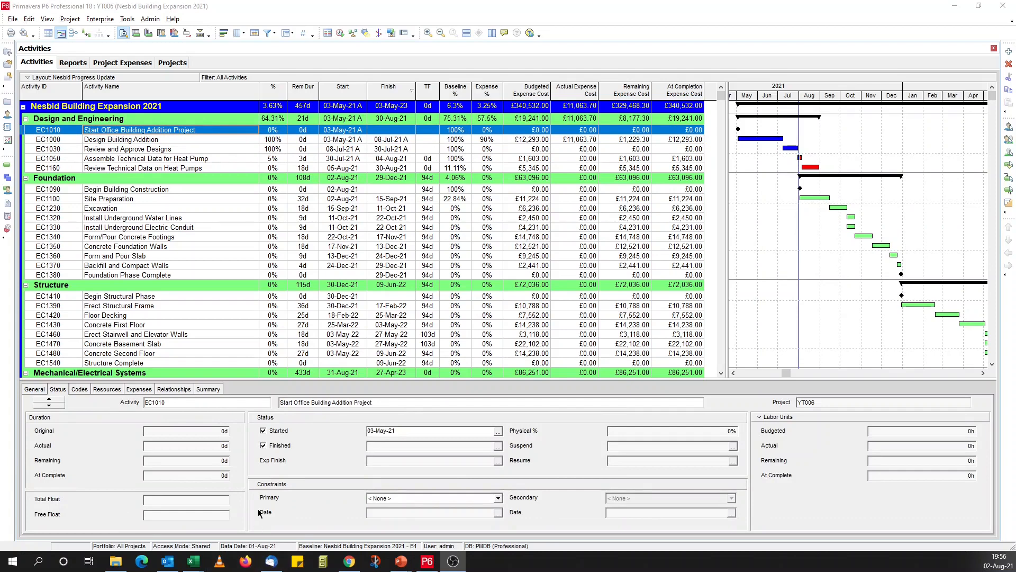
{"action": "mouse_move", "coordinate": [193, 561]}
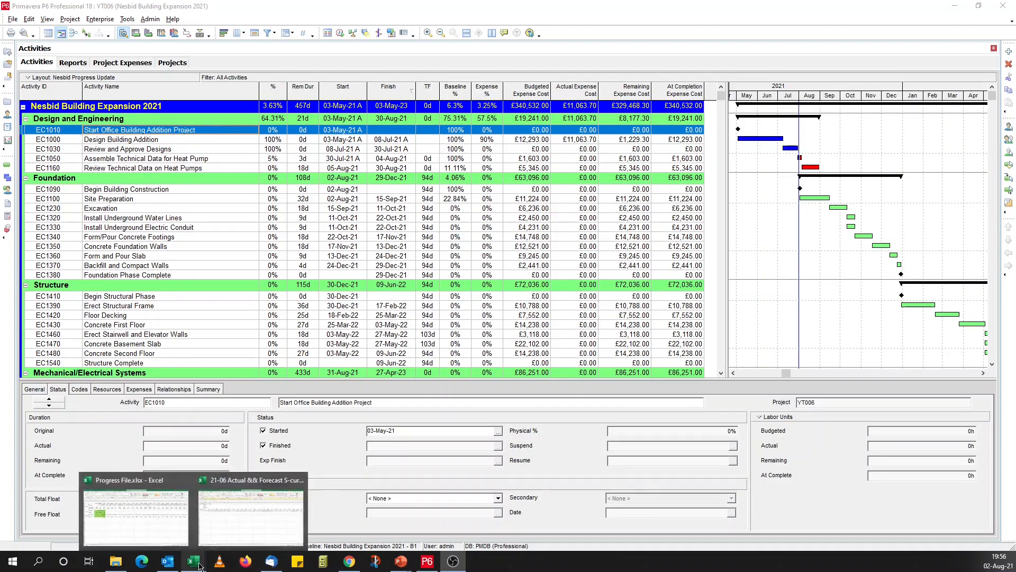
{"action": "left_click", "coordinate": [249, 516]}
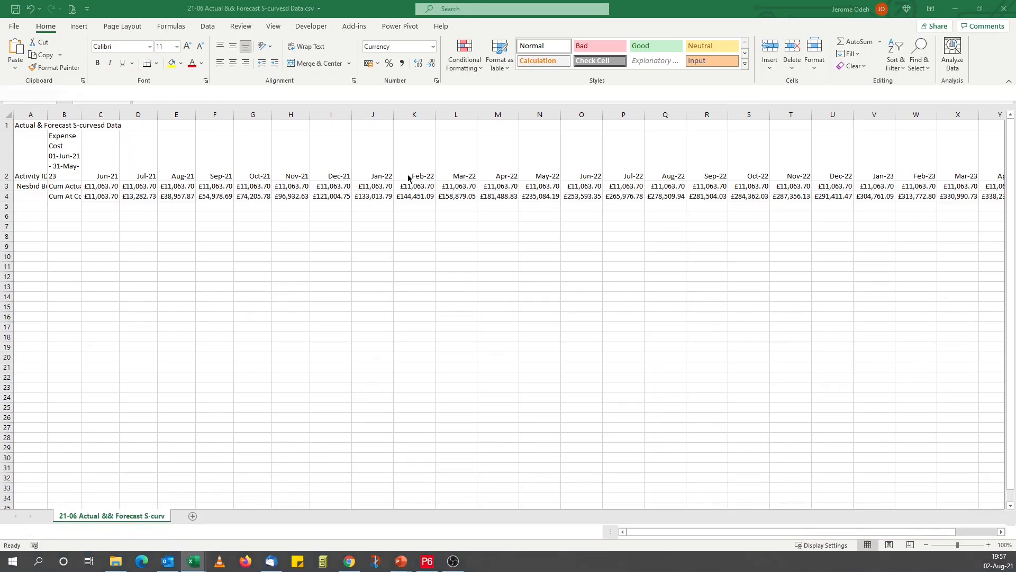
{"action": "left_click", "coordinate": [996, 14]}
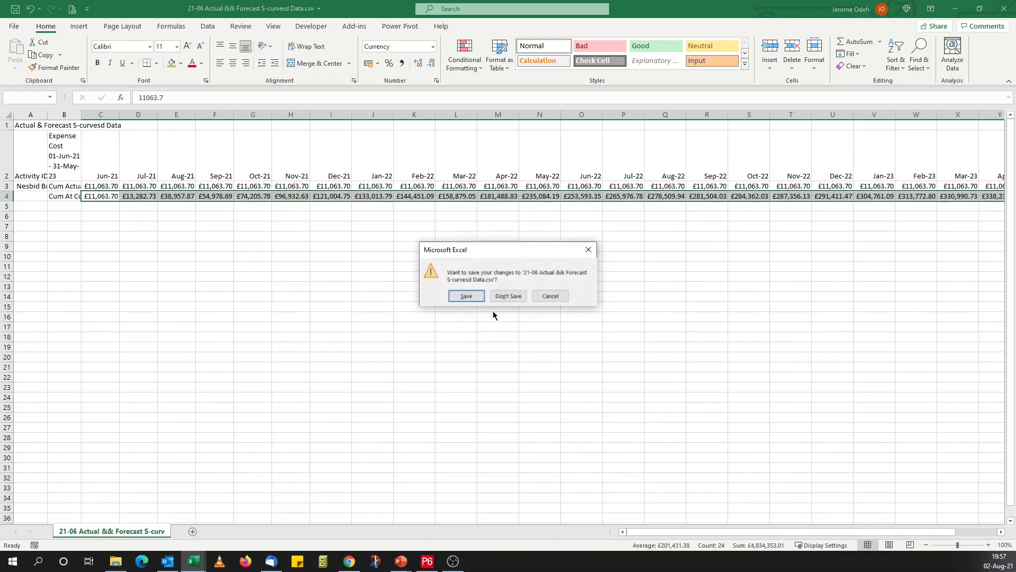
{"action": "left_click", "coordinate": [477, 299]}
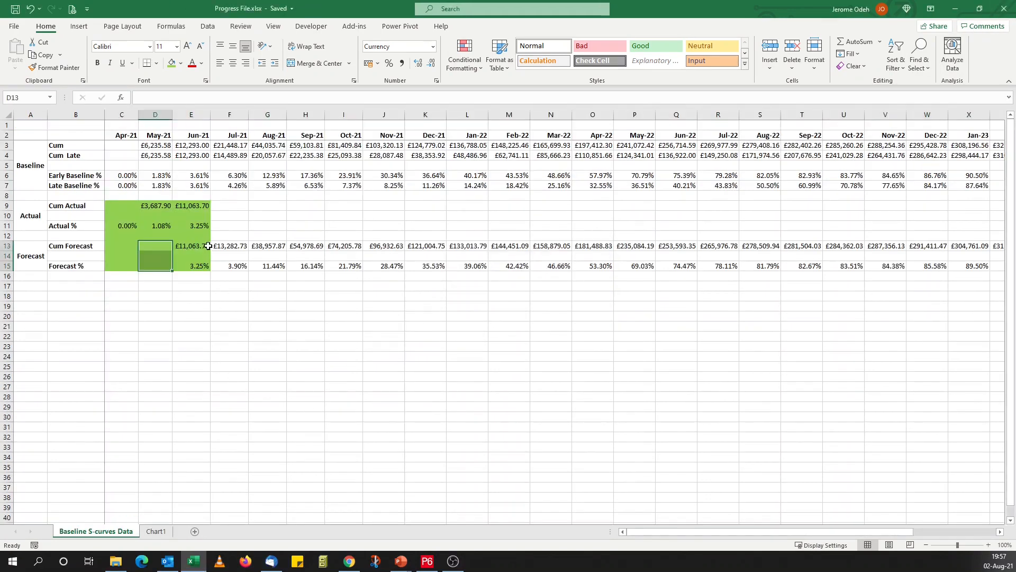
{"action": "left_click", "coordinate": [156, 530]}
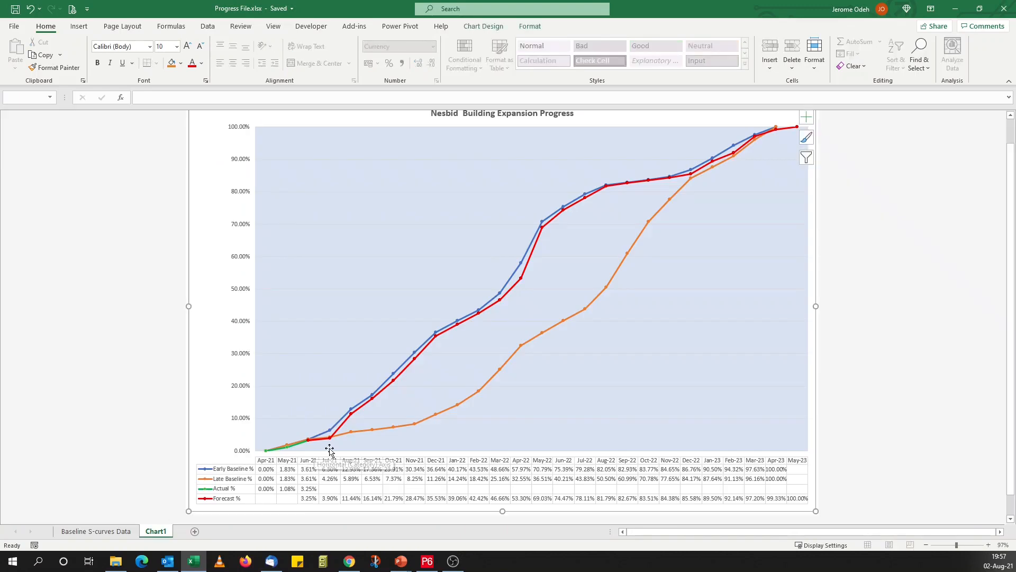
Switch to Primavera P6 and set up a Spreadsheet (XLSX) export covering Activities and Expenses.
{"action": "left_click", "coordinate": [106, 531]}
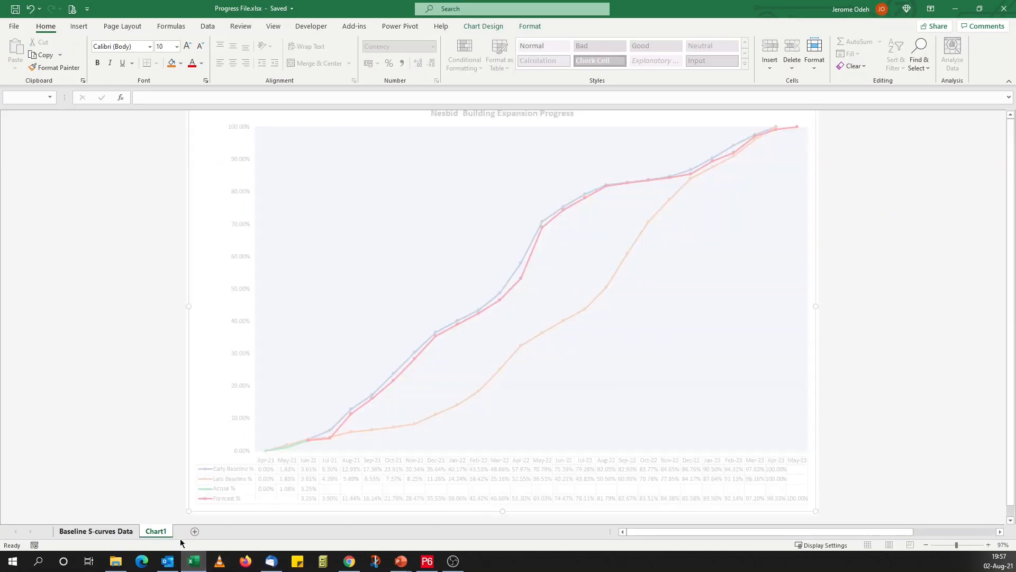
{"action": "left_click", "coordinate": [426, 562]}
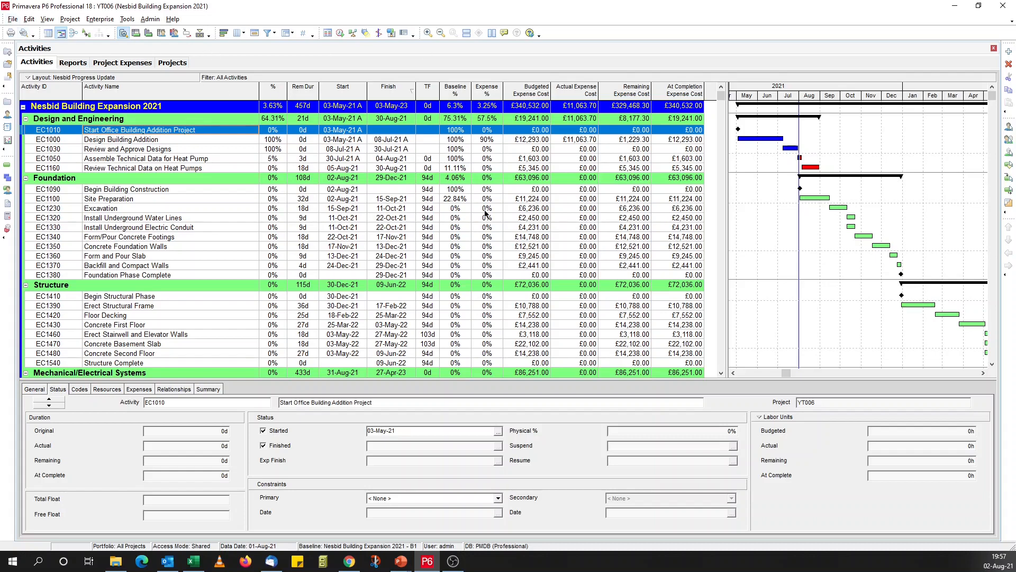
{"action": "left_click", "coordinate": [15, 21]}
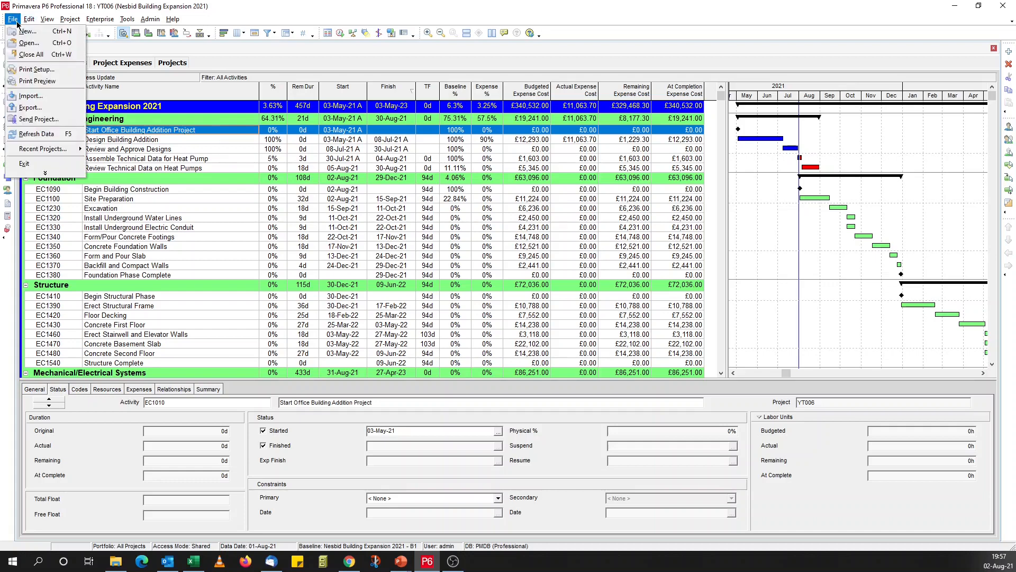
{"action": "left_click", "coordinate": [35, 108]}
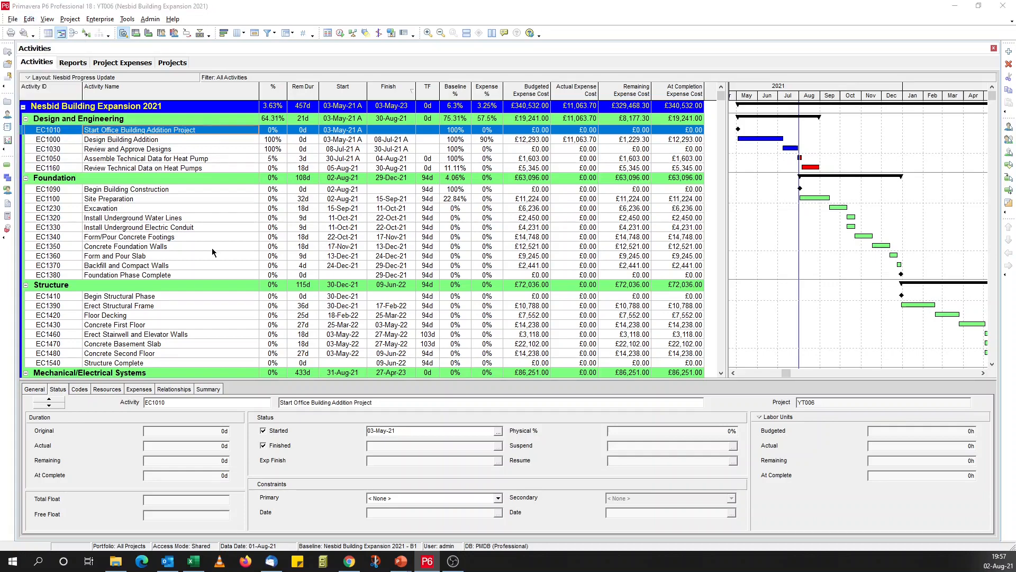
{"action": "left_click", "coordinate": [359, 298]}
{"action": "left_click", "coordinate": [486, 366]}
{"action": "left_click", "coordinate": [348, 261]}
{"action": "left_click", "coordinate": [354, 290]}
{"action": "left_click", "coordinate": [485, 365]}
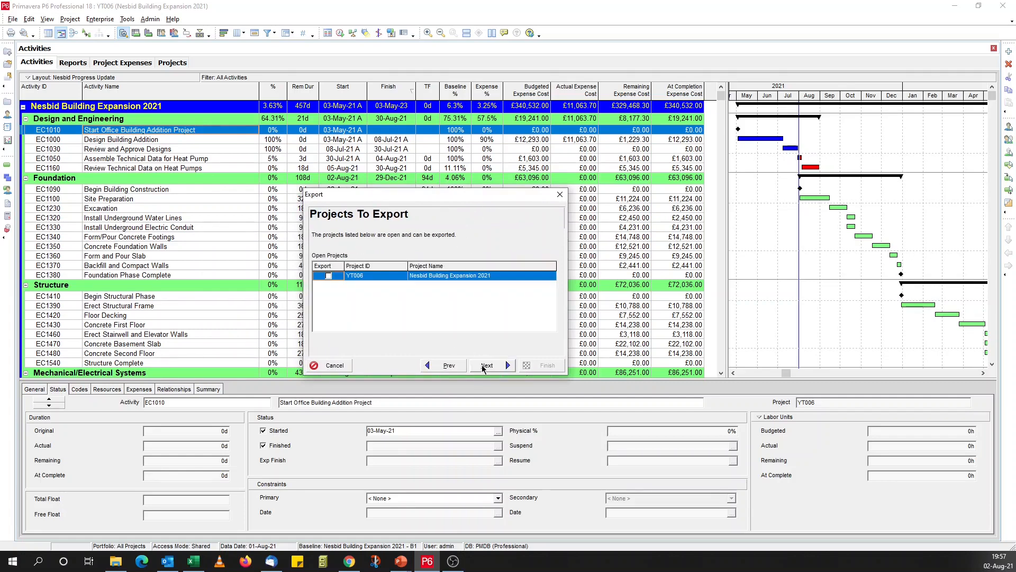
Include project YT006 in the export and choose the Expense % Update template.
{"action": "left_click", "coordinate": [328, 276]}
{"action": "left_click", "coordinate": [487, 365]}
{"action": "left_click", "coordinate": [370, 304]}
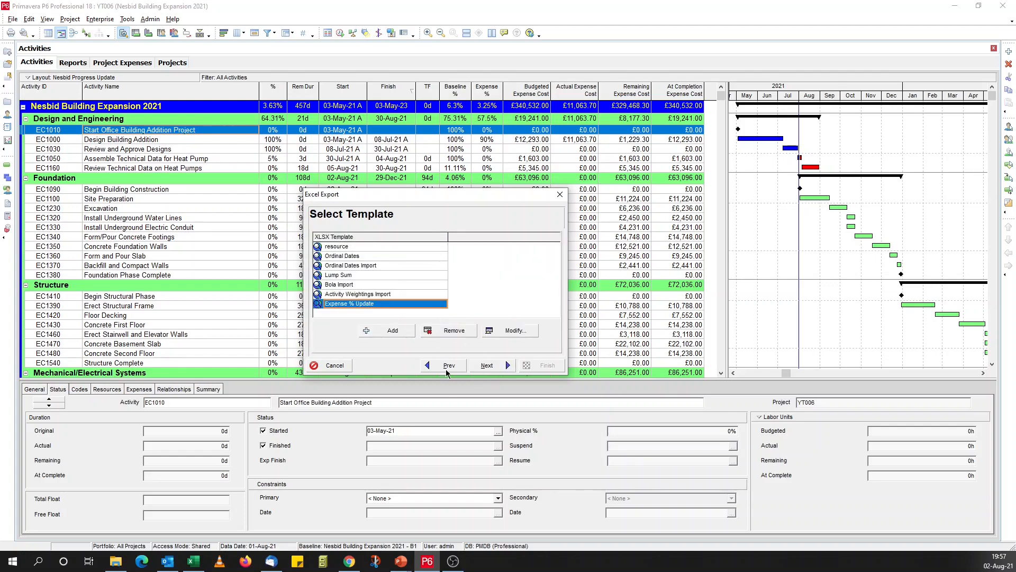
{"action": "left_click", "coordinate": [486, 365]}
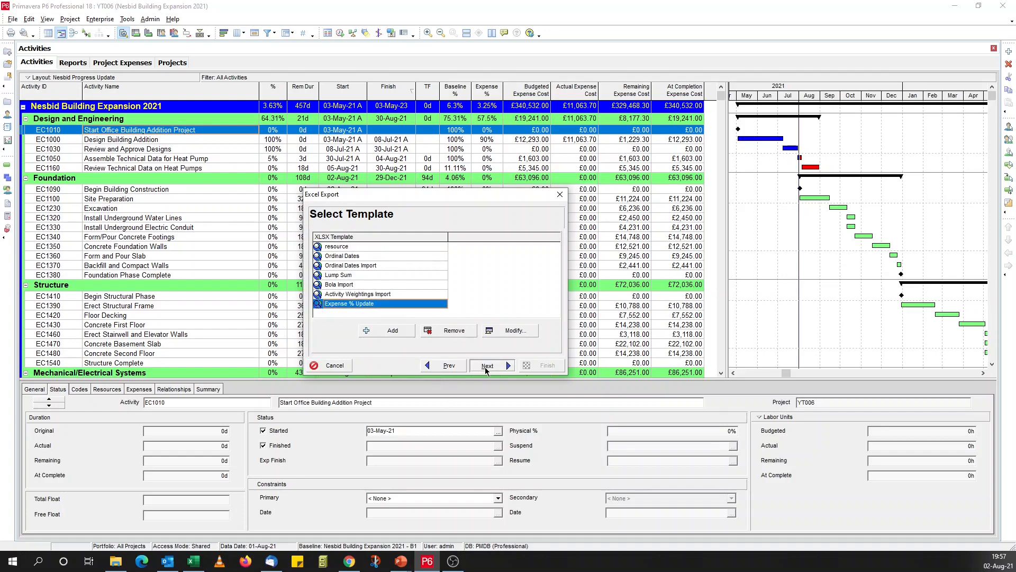
Set the export file to YT006-percent update.xlsx in the Lumpsum Scurves folder and finish the export.
{"action": "left_click", "coordinate": [513, 267]}
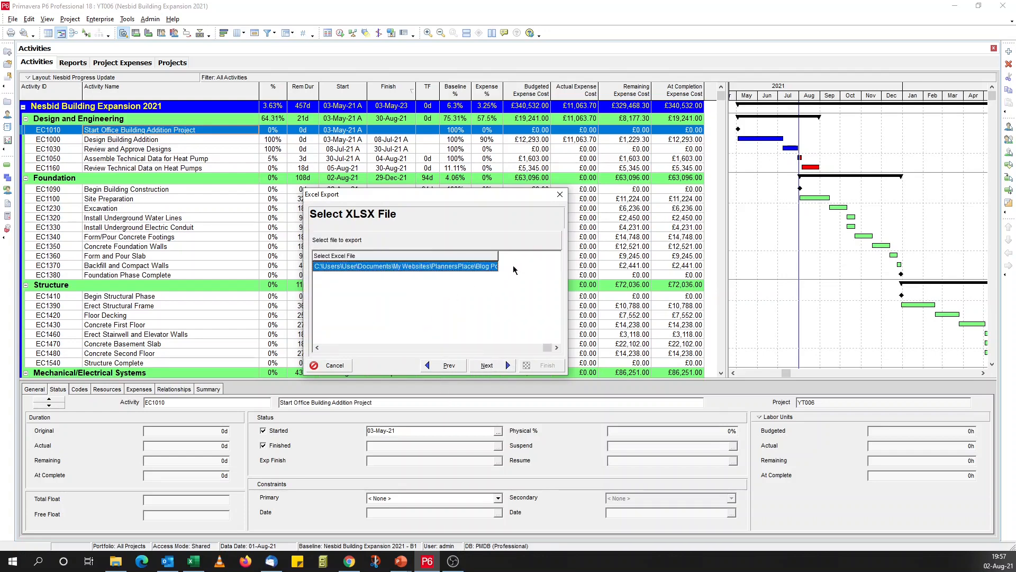
{"action": "left_click", "coordinate": [491, 267]}
{"action": "left_click", "coordinate": [492, 267]}
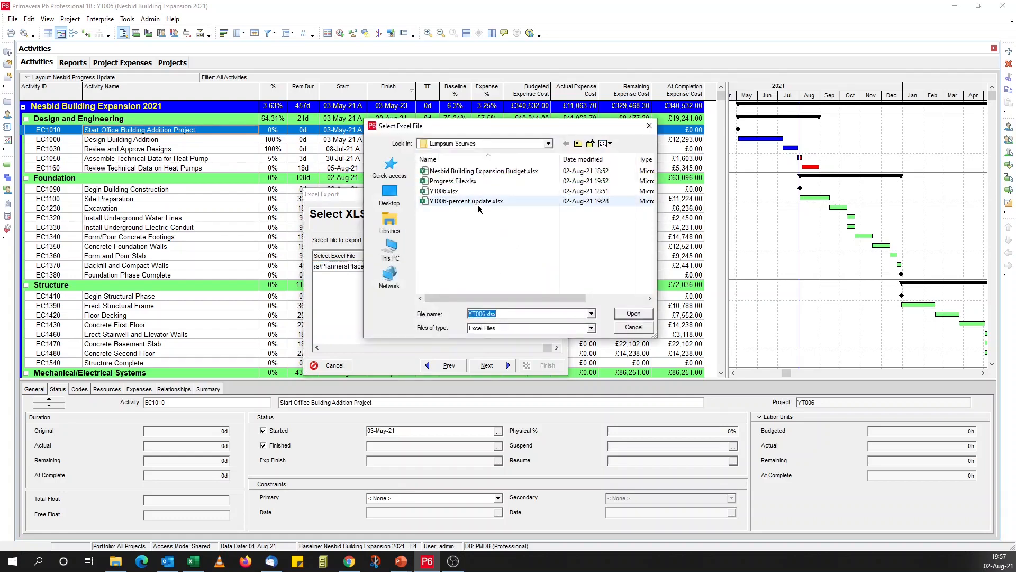
{"action": "double_click", "coordinate": [476, 201]}
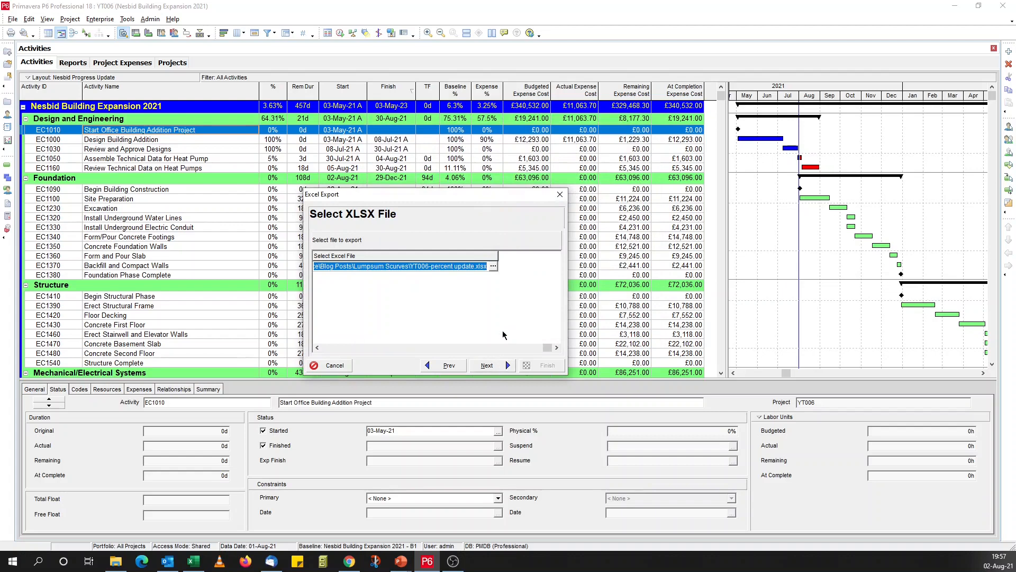
{"action": "left_click", "coordinate": [503, 365]}
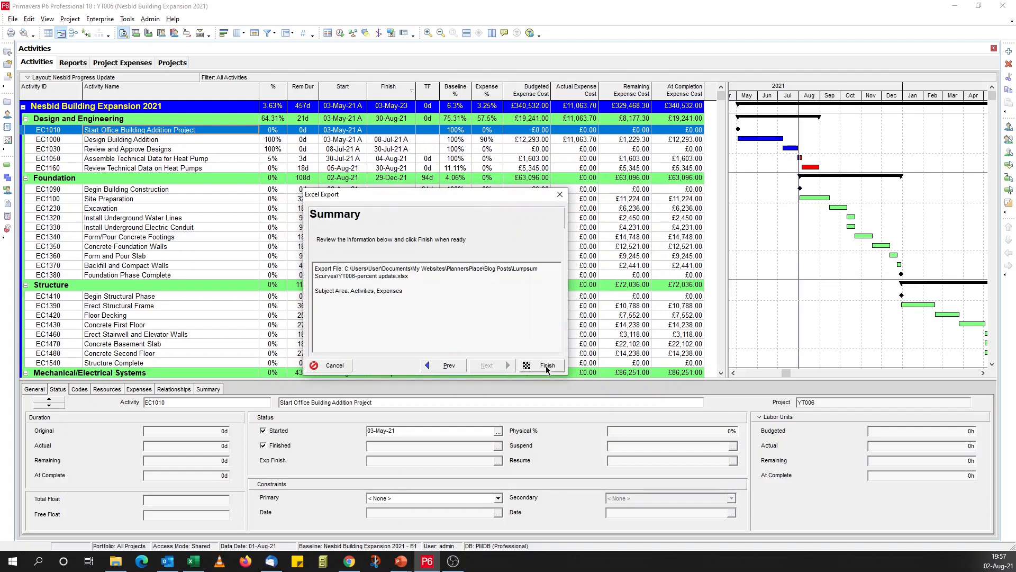
{"action": "left_click", "coordinate": [545, 366]}
{"action": "left_click", "coordinate": [545, 366]}
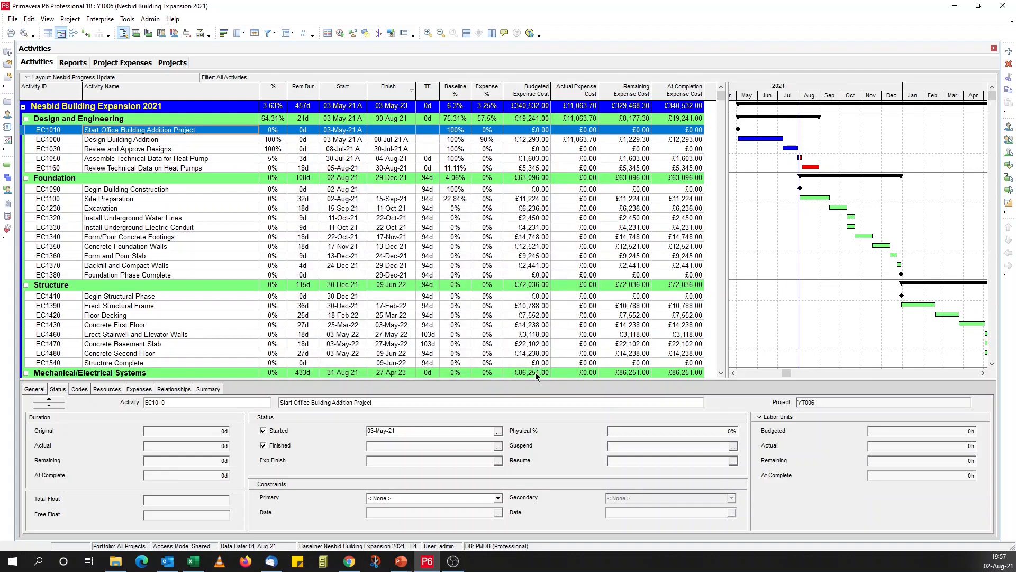
Open YT006-percent update.xlsx in Excel, and fit and copy the Performance % Complete values E3:E73 on the TASK sheet.
{"action": "left_click", "coordinate": [114, 562]}
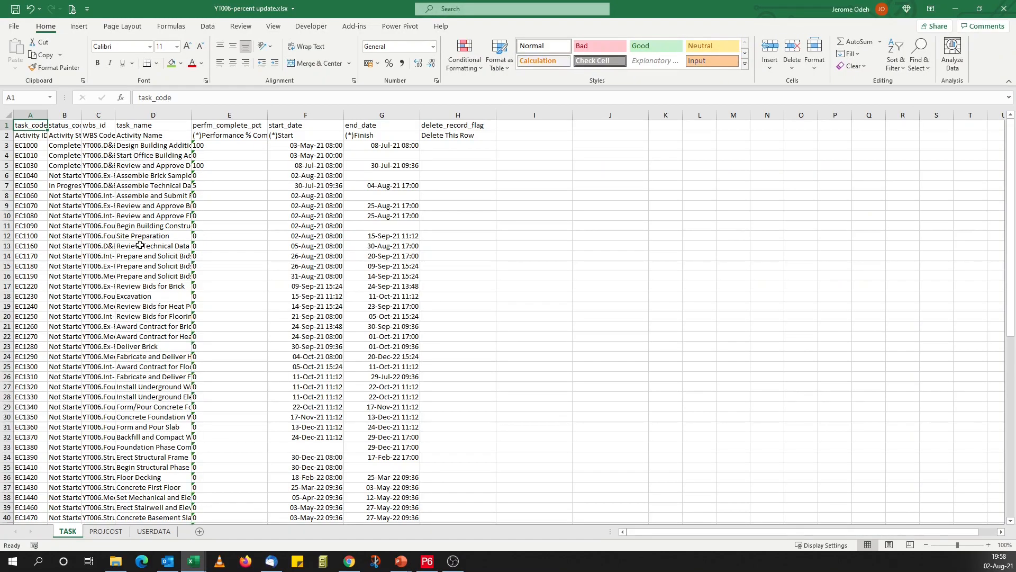
{"action": "left_click", "coordinate": [213, 146]}
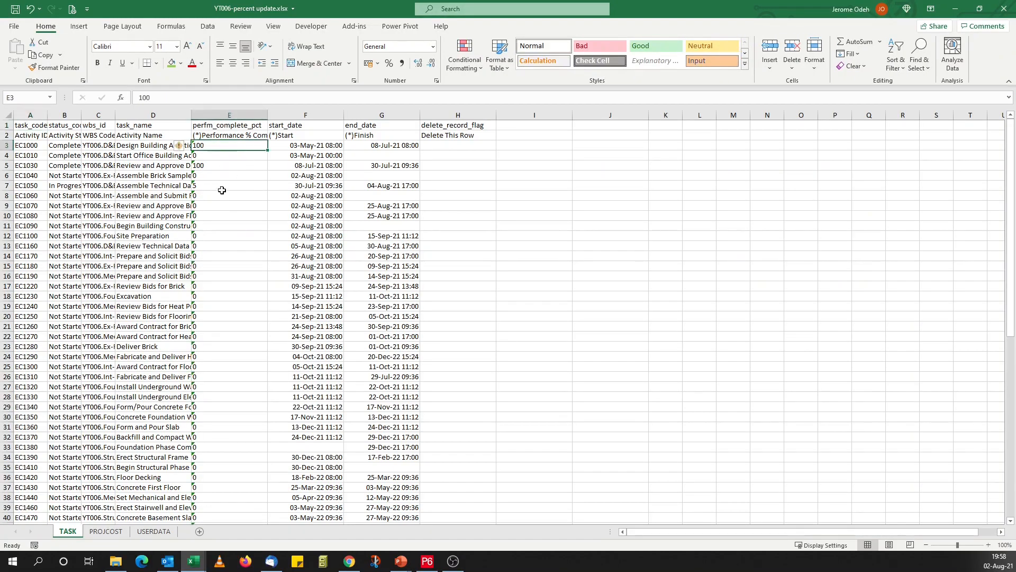
{"action": "scroll", "coordinate": [222, 196], "scroll_direction": "down", "scroll_amount": 6}
{"action": "scroll", "coordinate": [222, 196], "scroll_direction": "down", "scroll_amount": 13}
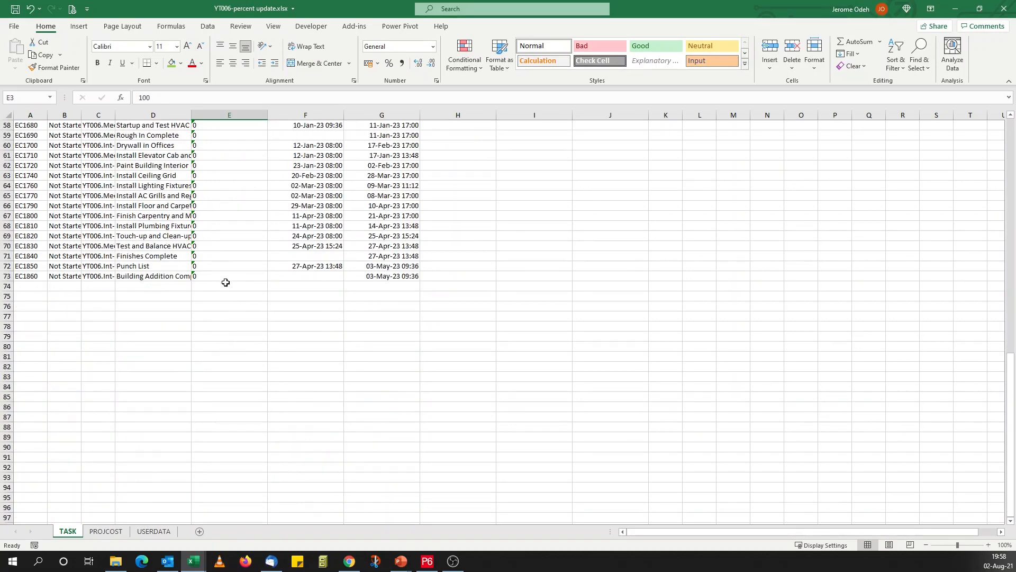
{"action": "left_click", "coordinate": [230, 277], "text": "shift"}
{"action": "scroll", "coordinate": [263, 280], "scroll_direction": "up", "scroll_amount": 19}
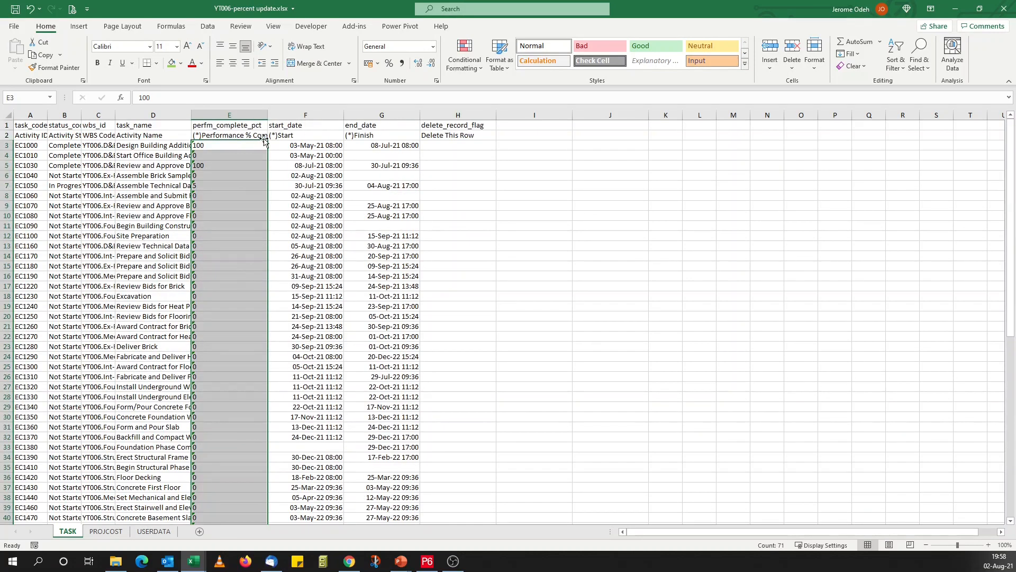
{"action": "double_click", "coordinate": [267, 115]}
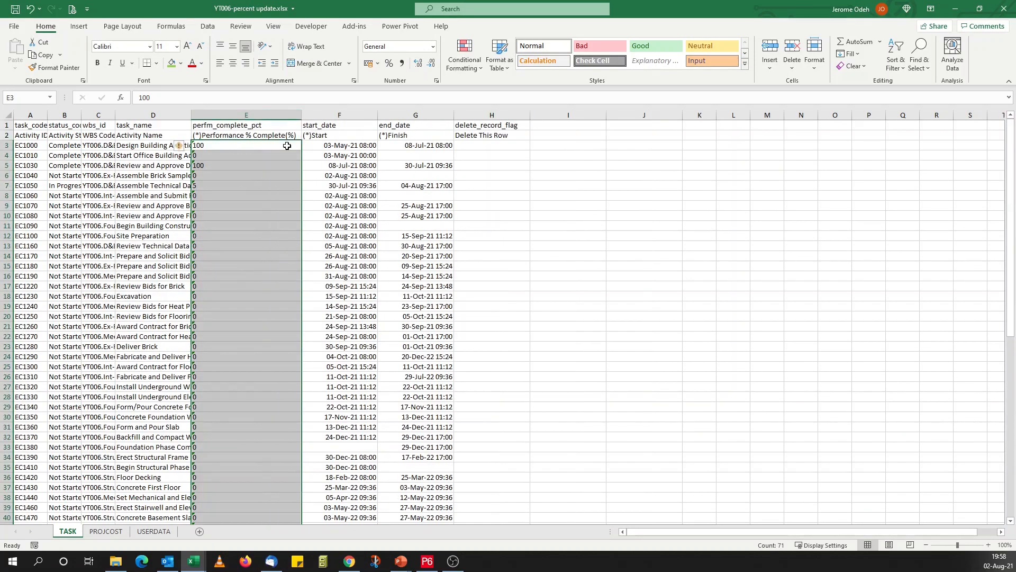
{"action": "key", "text": "ctrl+c"}
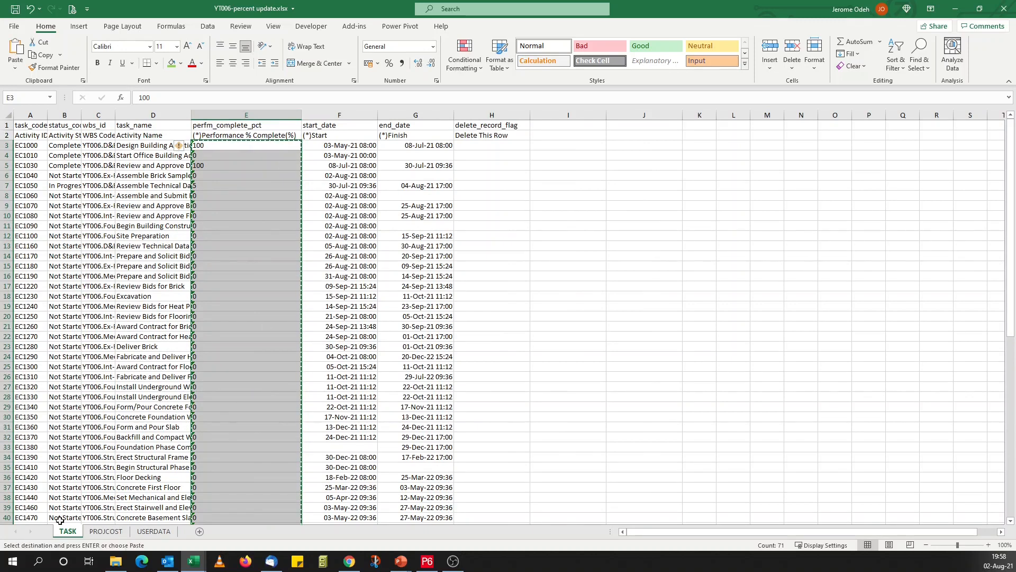
Paste the copied percentages as values from D3 down PROJCOST's Expense % Update column, and save and close the workbook.
{"action": "left_click", "coordinate": [107, 532]}
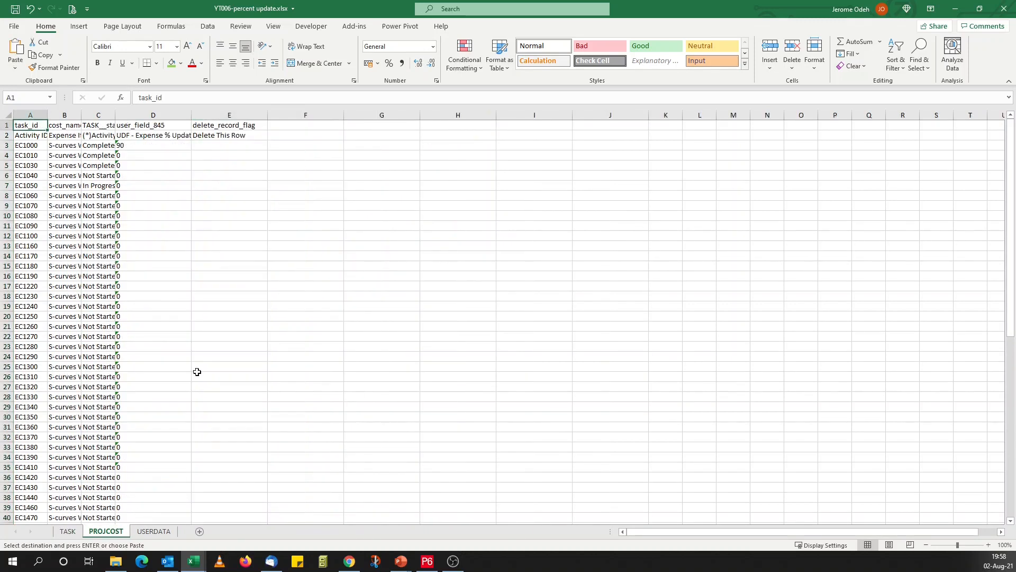
{"action": "left_click", "coordinate": [143, 146]}
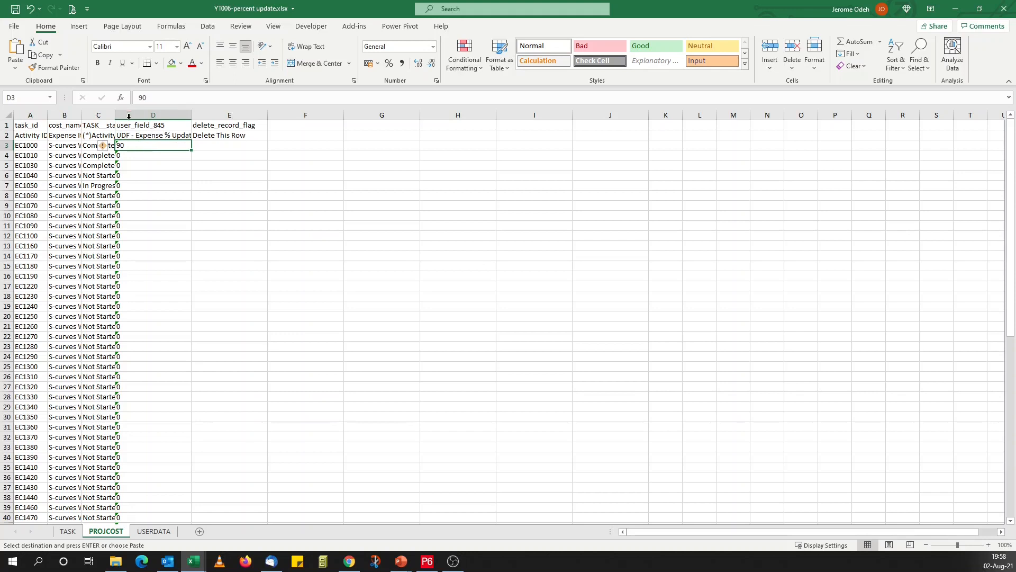
{"action": "double_click", "coordinate": [191, 115]}
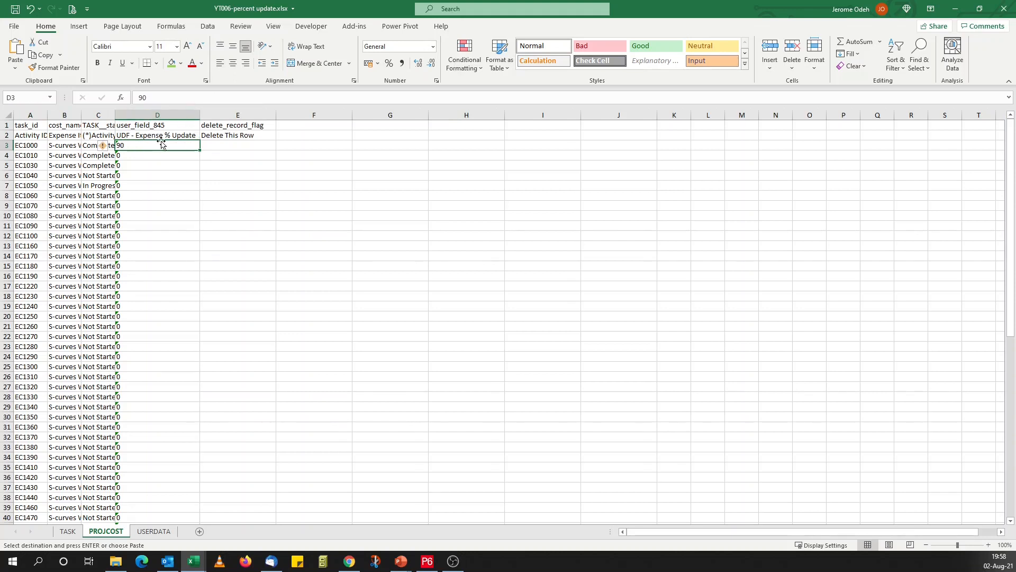
{"action": "right_click", "coordinate": [160, 145]}
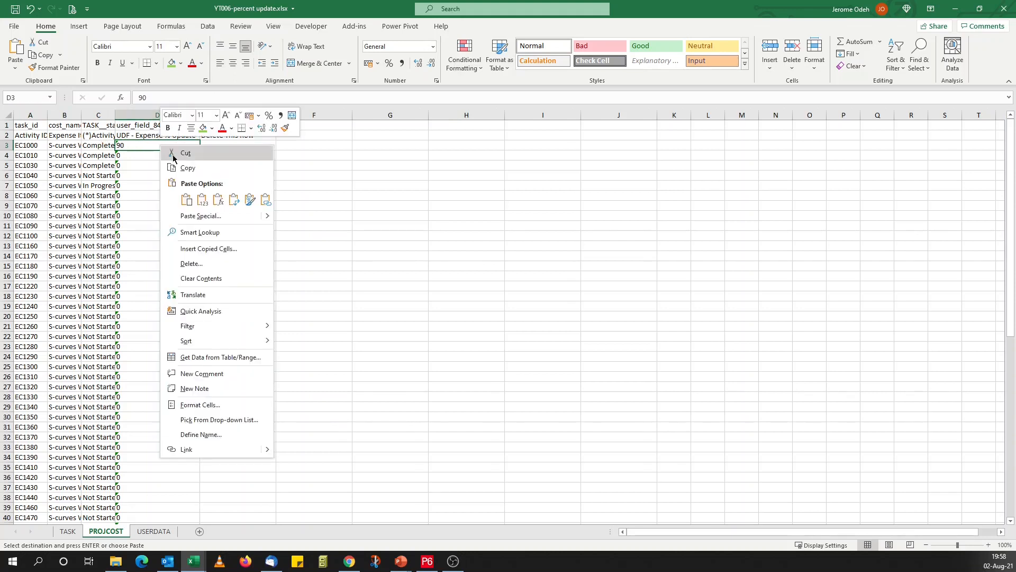
{"action": "left_click", "coordinate": [203, 202]}
{"action": "scroll", "coordinate": [328, 349], "scroll_direction": "down", "scroll_amount": 5}
{"action": "scroll", "coordinate": [329, 348], "scroll_direction": "down", "scroll_amount": 15}
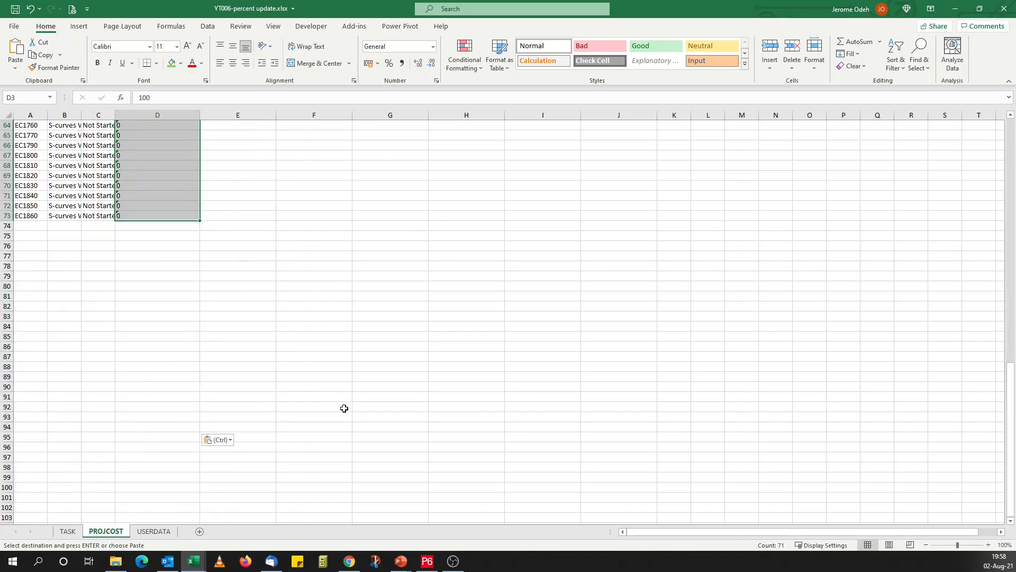
{"action": "scroll", "coordinate": [342, 409], "scroll_direction": "up", "scroll_amount": 20}
{"action": "left_click", "coordinate": [14, 9]}
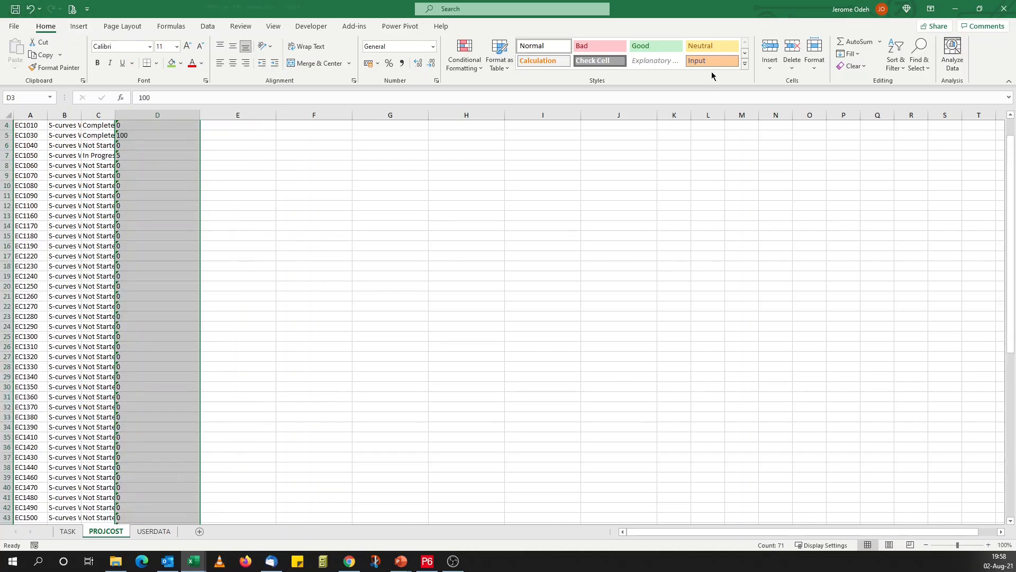
{"action": "left_click", "coordinate": [1000, 10]}
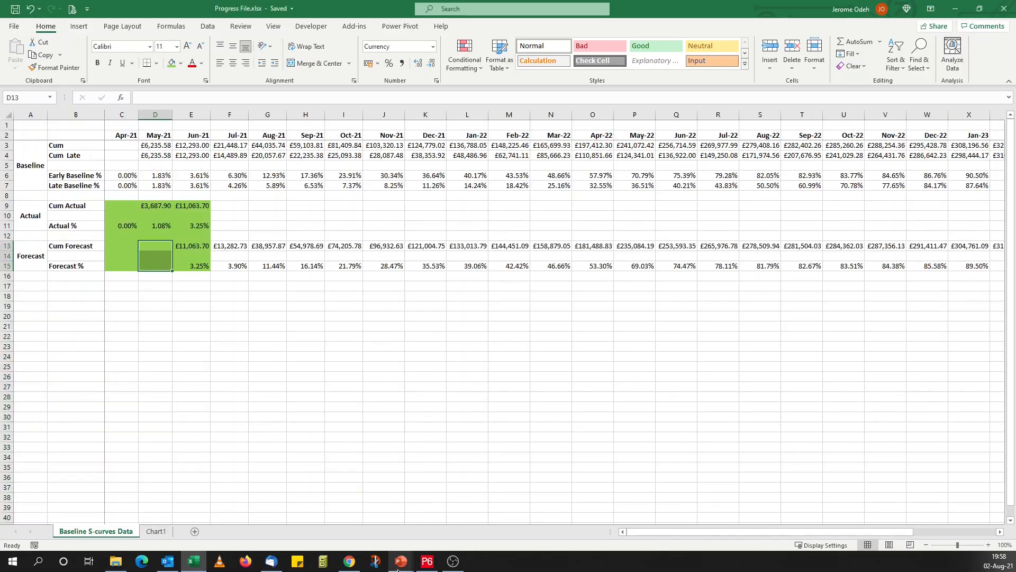
Switch to Primavera P6 and start an import in Spreadsheet (XLSX) format.
{"action": "left_click", "coordinate": [427, 561]}
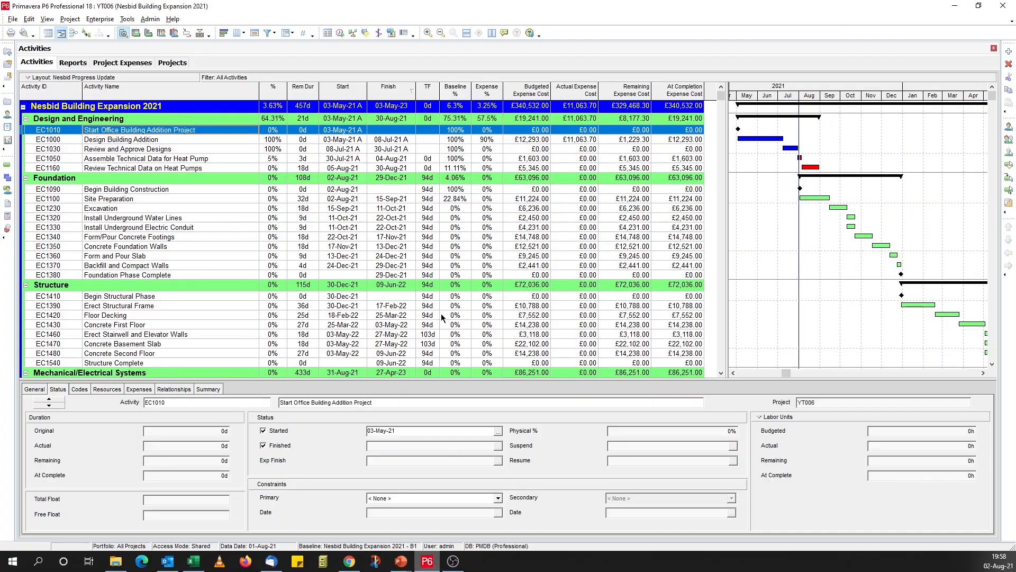
{"action": "left_click", "coordinate": [12, 19]}
{"action": "left_click", "coordinate": [36, 106]}
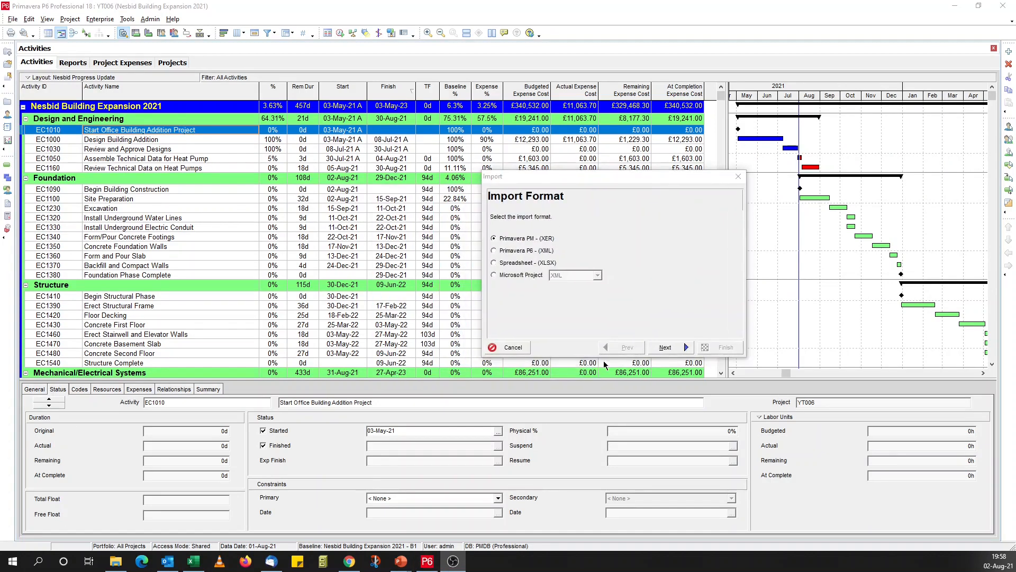
{"action": "left_click", "coordinate": [512, 267]}
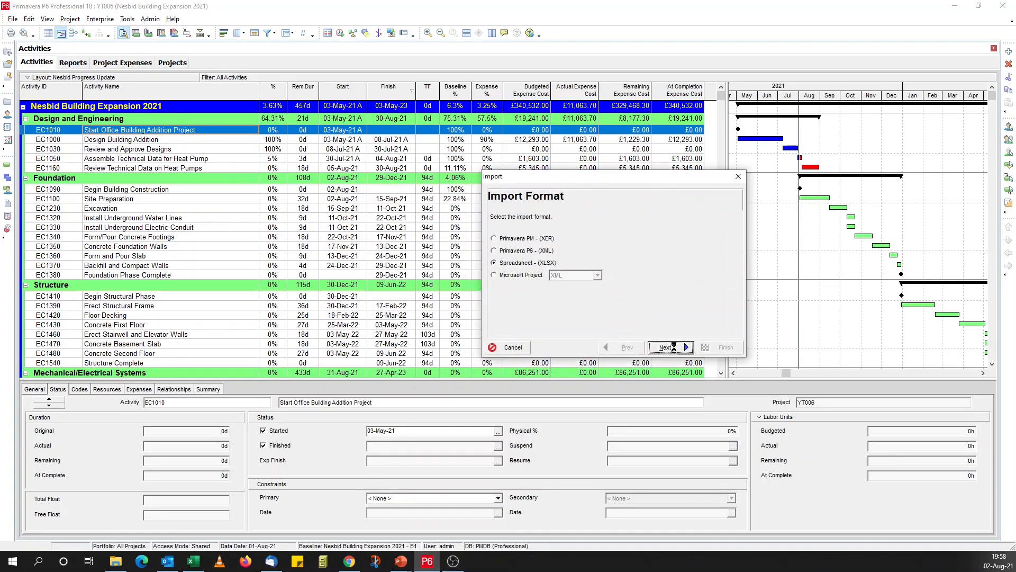
Choose YT006-percent update.xlsx from My Websites\PlannersPlace\Blog Posts\Lumpsum Scurves as the import file.
{"action": "left_click", "coordinate": [671, 286]}
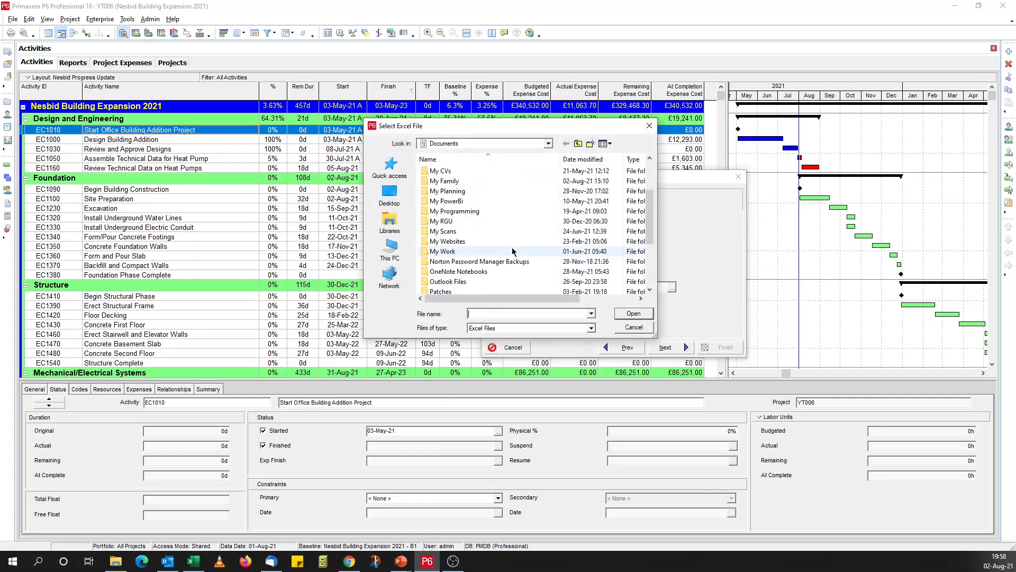
{"action": "double_click", "coordinate": [465, 241]}
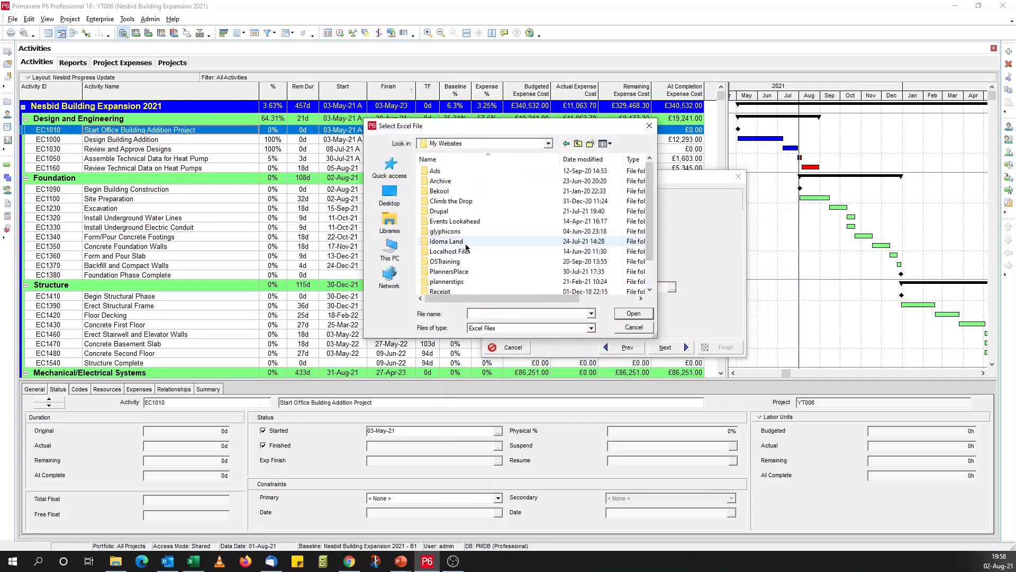
{"action": "double_click", "coordinate": [464, 273]}
{"action": "double_click", "coordinate": [463, 194]}
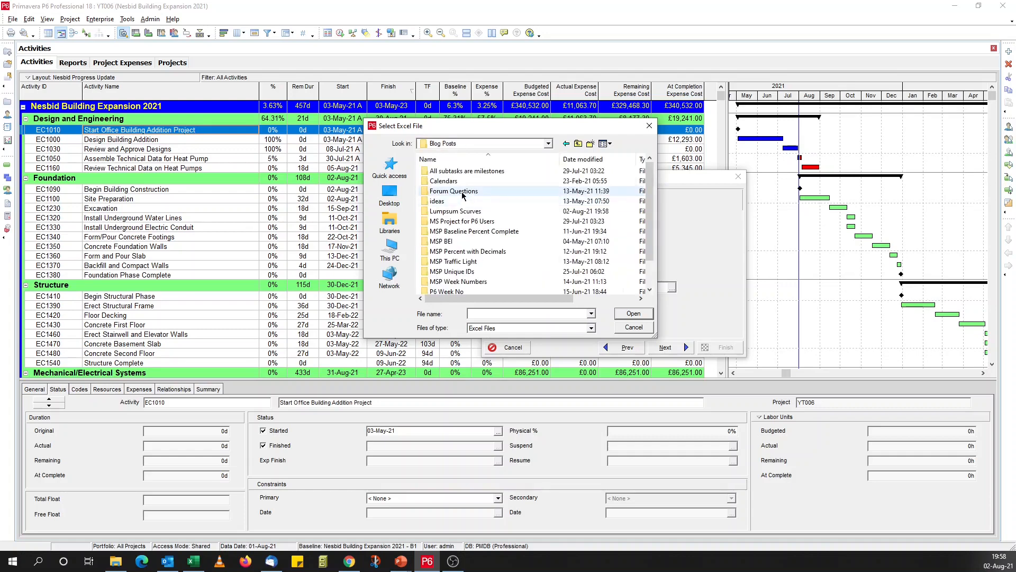
{"action": "double_click", "coordinate": [456, 211]}
{"action": "left_click", "coordinate": [479, 202]}
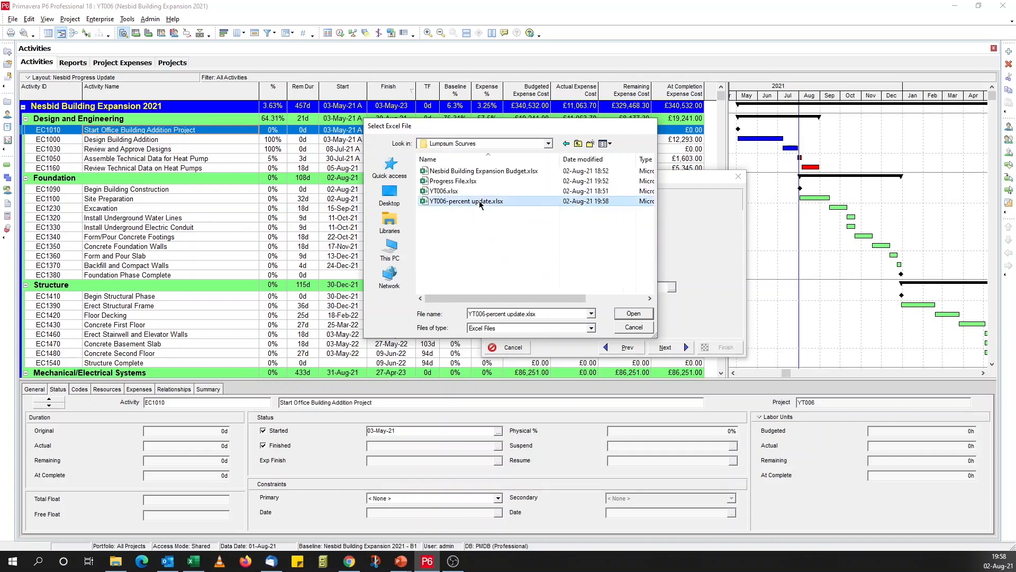
{"action": "double_click", "coordinate": [480, 202]}
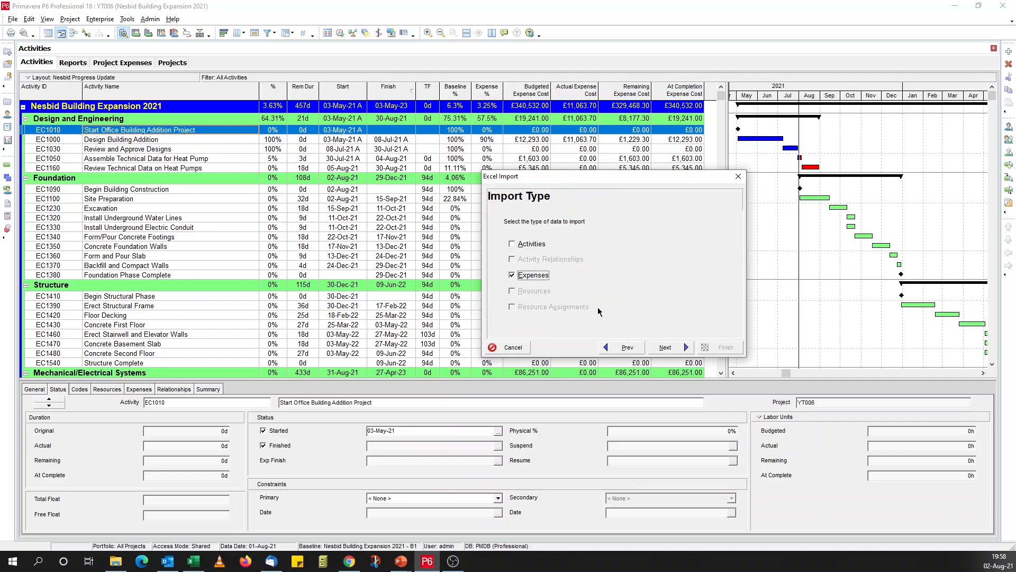
Import only the Expenses data, updating existing project YT006, and finish the Excel import.
{"action": "left_click", "coordinate": [680, 345]}
{"action": "left_click", "coordinate": [699, 269]}
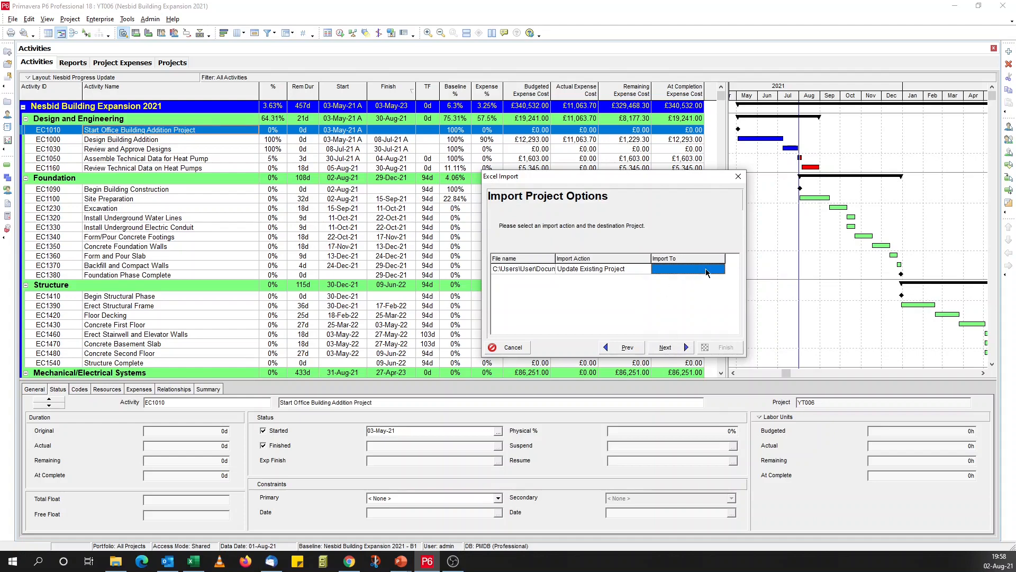
{"action": "left_click", "coordinate": [720, 270]}
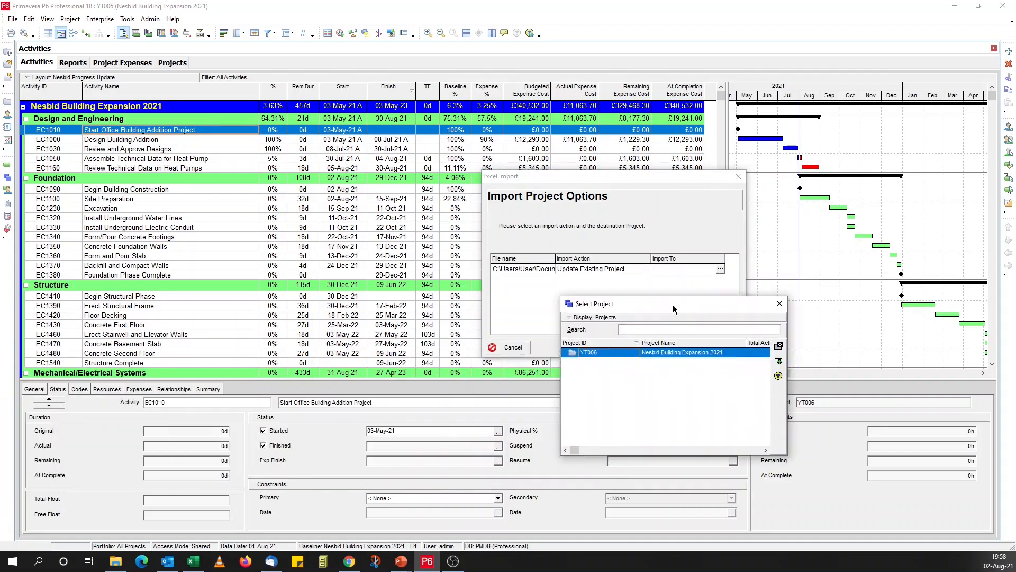
{"action": "double_click", "coordinate": [675, 349]}
{"action": "left_click", "coordinate": [675, 350]}
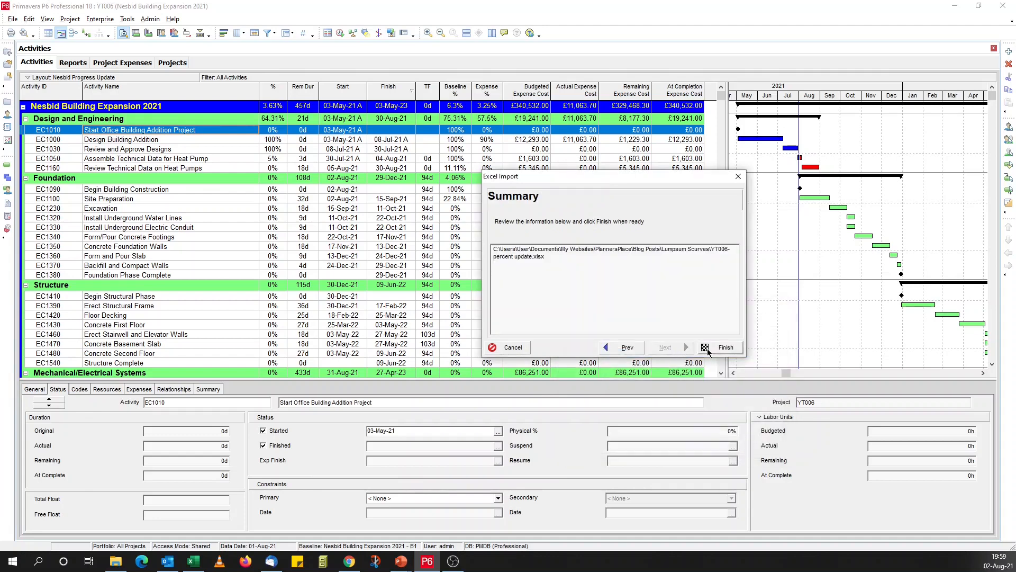
{"action": "left_click", "coordinate": [707, 348]}
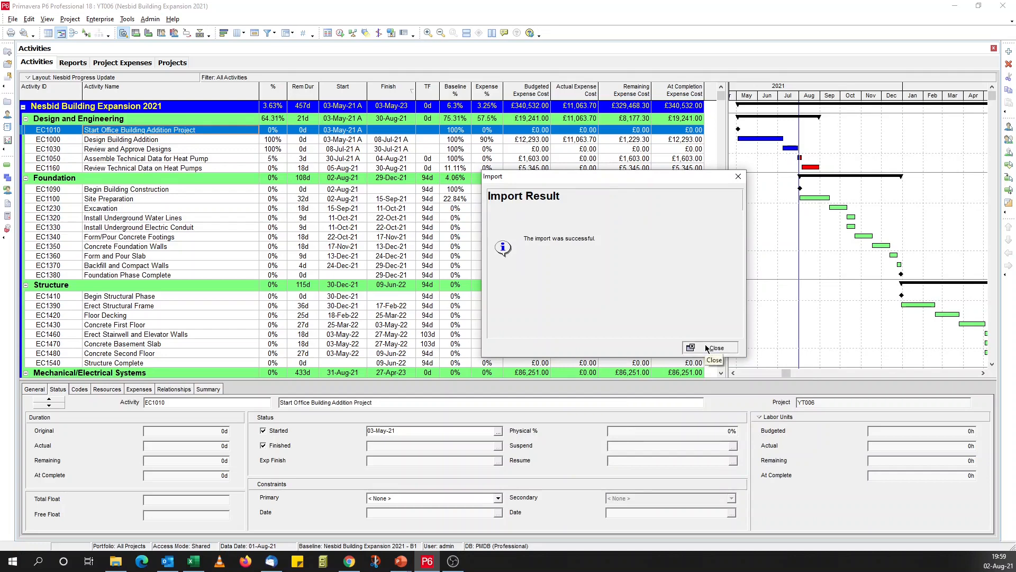
{"action": "left_click", "coordinate": [707, 349]}
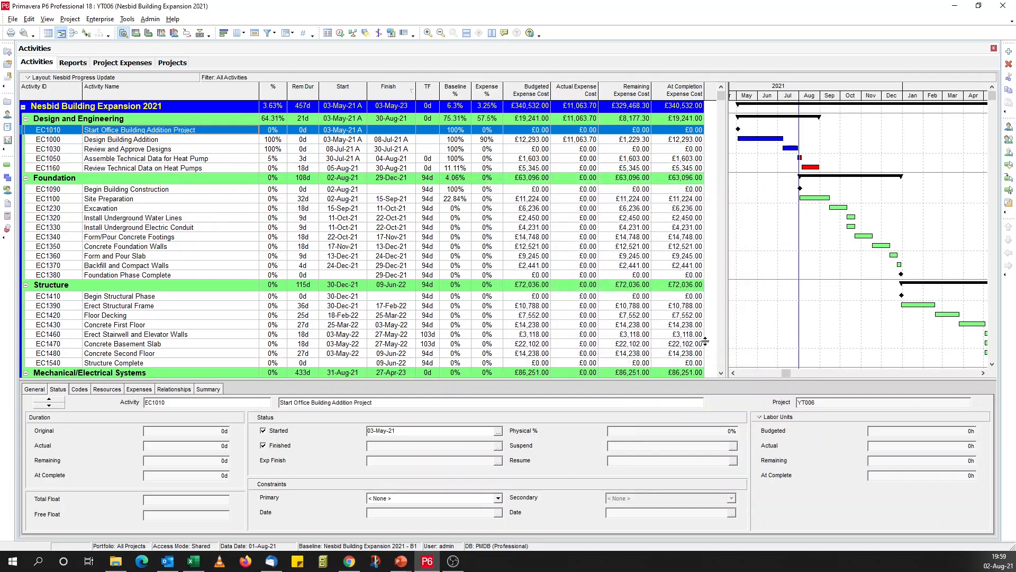
Apply the Expense % Update global change, review its report and commit the changes without saving a log file.
{"action": "left_click", "coordinate": [127, 19]}
{"action": "left_click", "coordinate": [154, 69]}
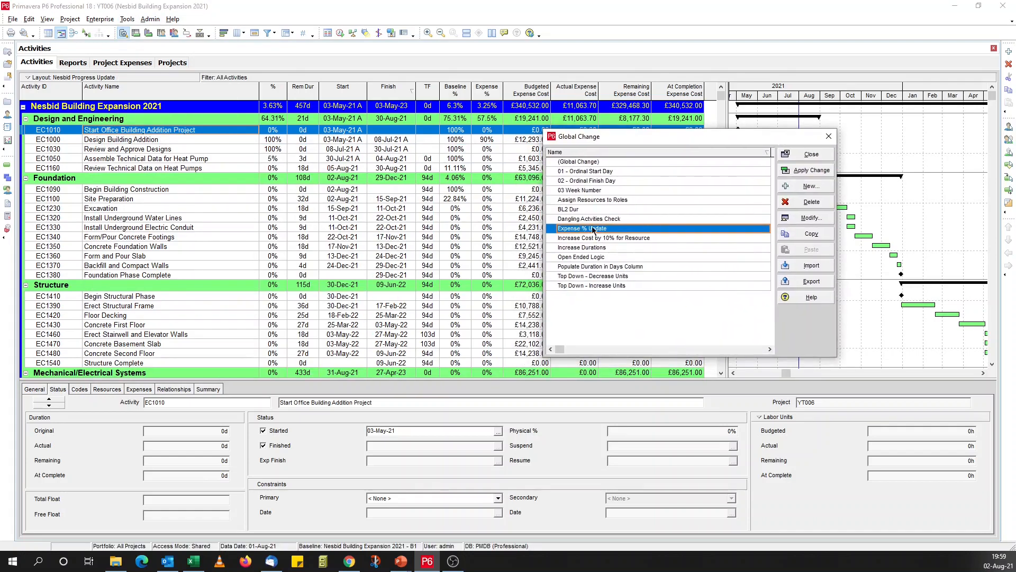
{"action": "left_click", "coordinate": [809, 172]}
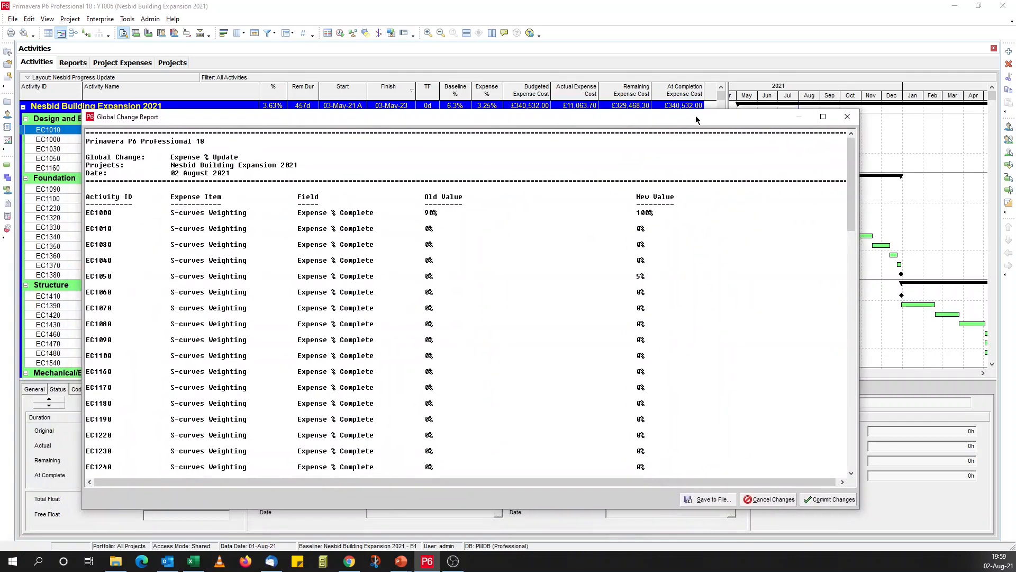
{"action": "double_click", "coordinate": [696, 117]}
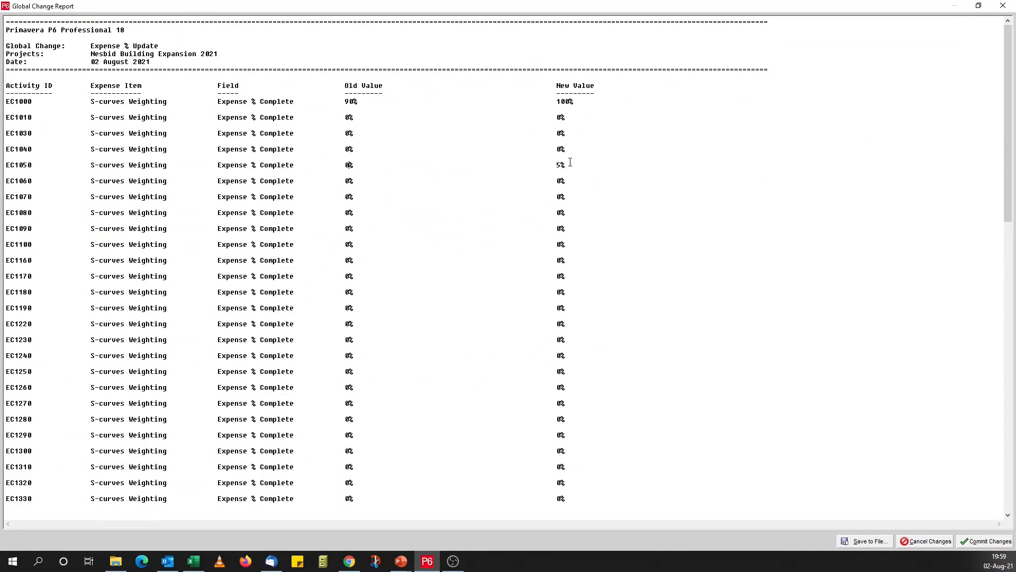
{"action": "scroll", "coordinate": [606, 239], "scroll_direction": "down", "scroll_amount": 10}
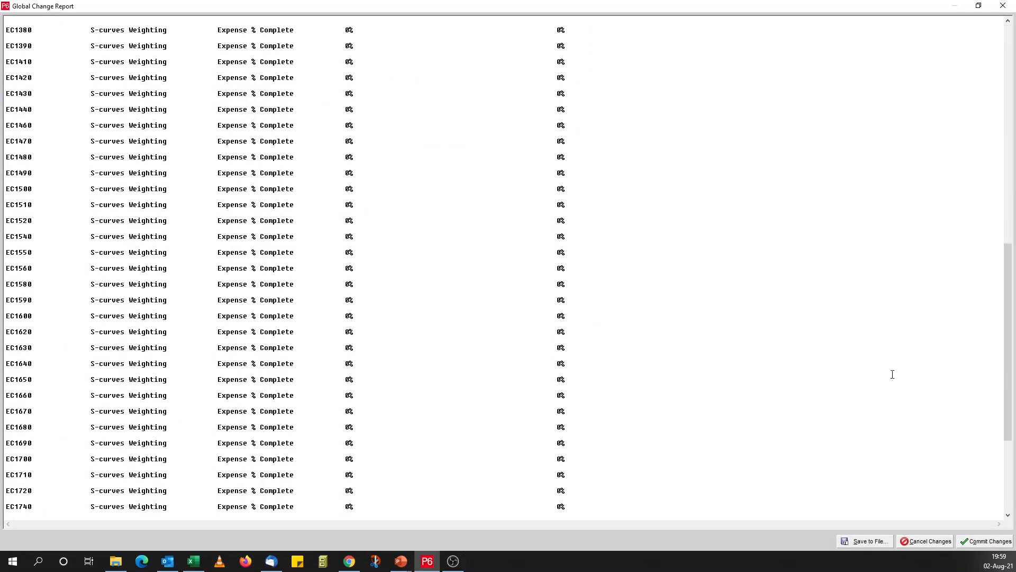
{"action": "left_click", "coordinate": [983, 545]}
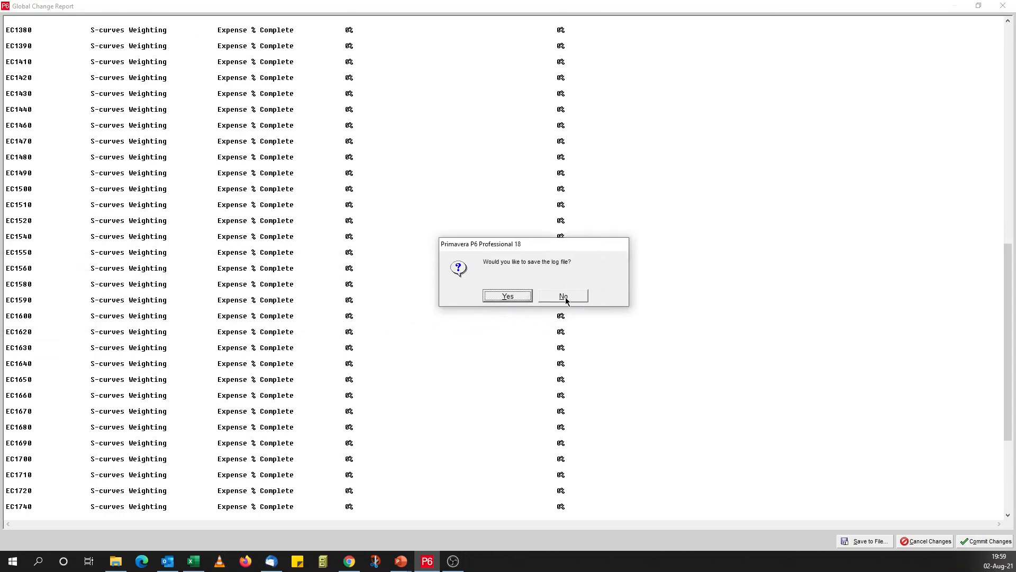
{"action": "left_click", "coordinate": [564, 297]}
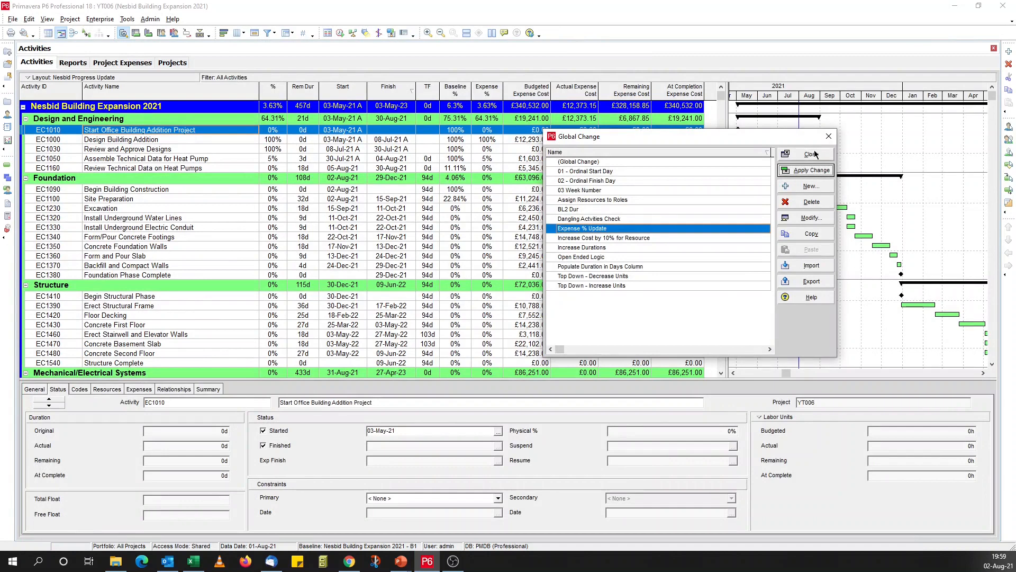
{"action": "left_click", "coordinate": [811, 154]}
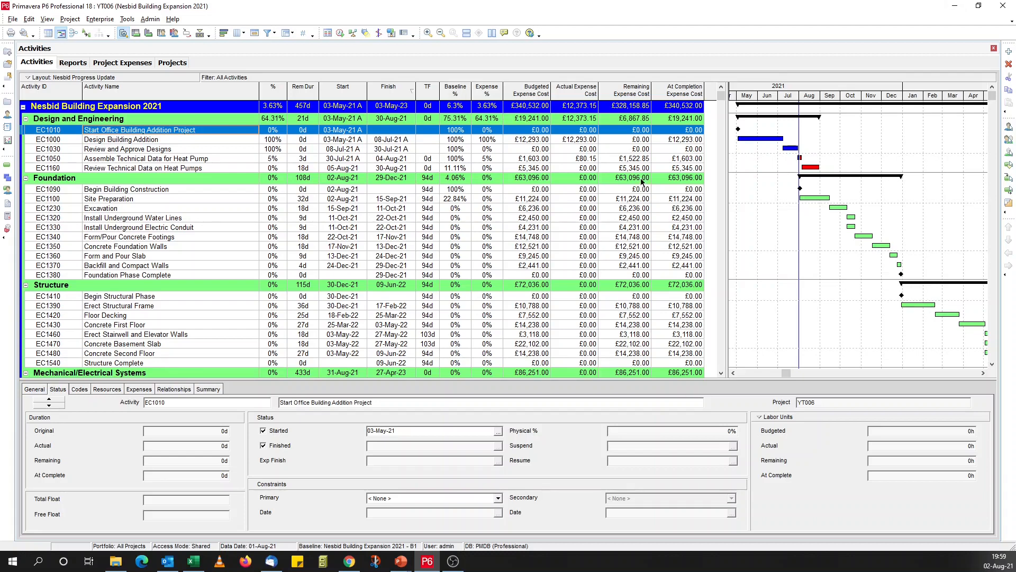
Start running the Actual & Forecast S-curvesd Data report from the Cost & Schedule report group.
{"action": "left_click", "coordinate": [9, 128]}
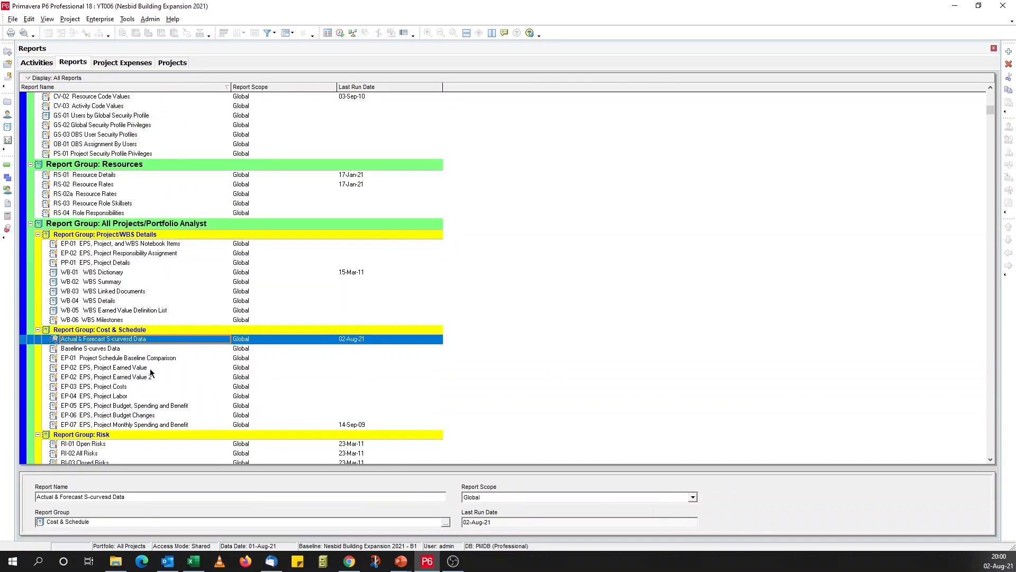
{"action": "left_click", "coordinate": [115, 349]}
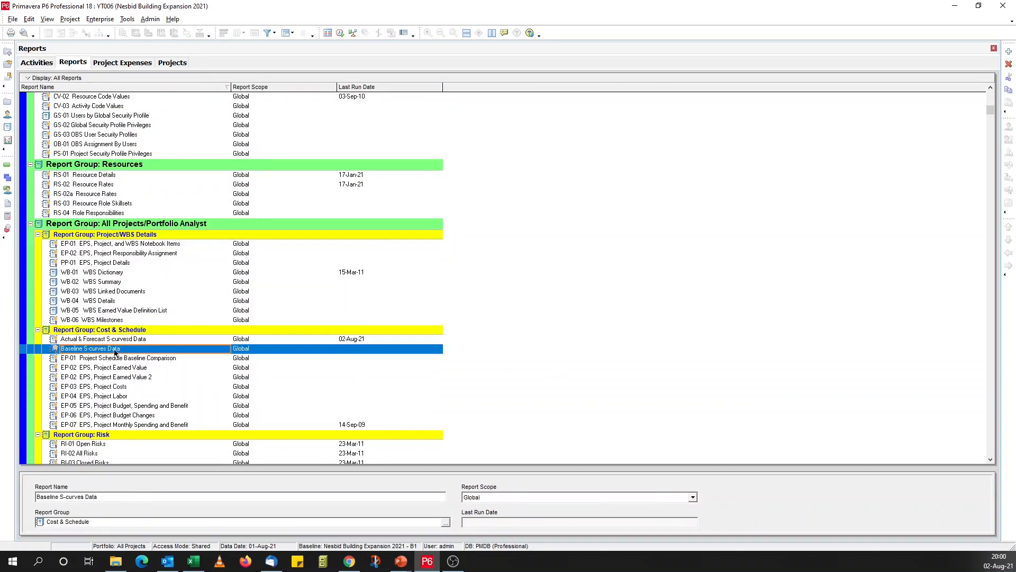
{"action": "left_click", "coordinate": [119, 339]}
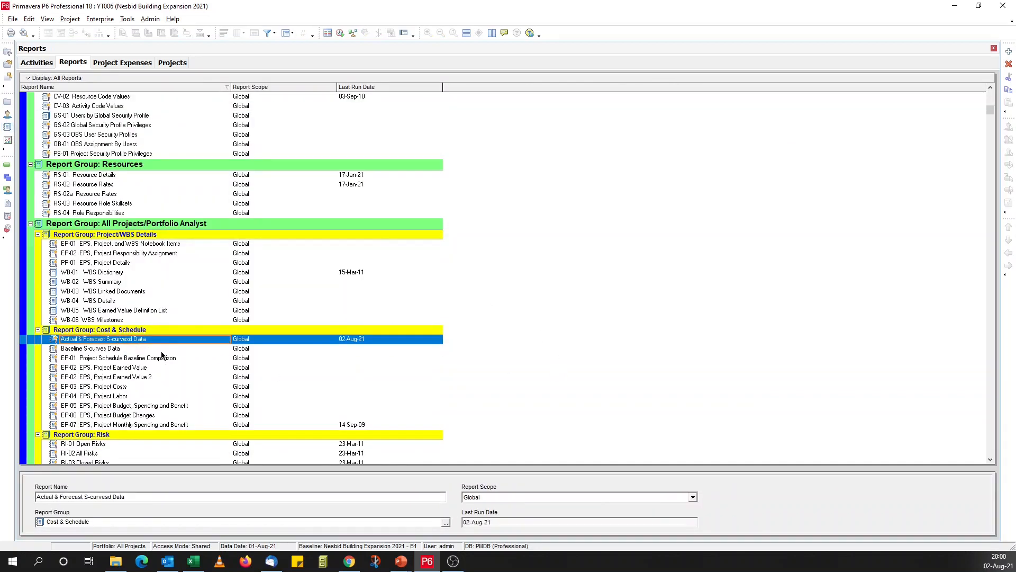
{"action": "right_click", "coordinate": [112, 339]}
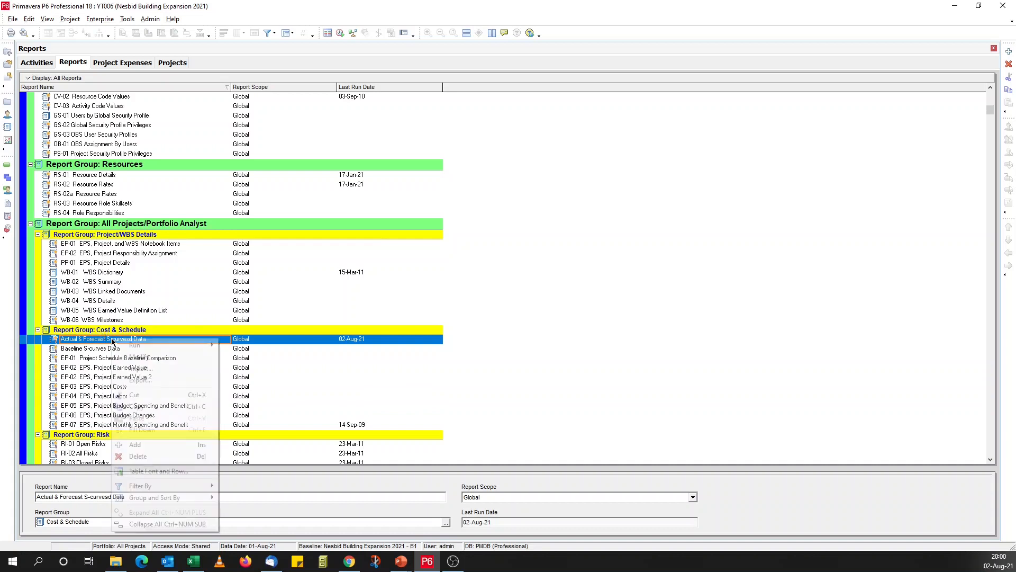
{"action": "mouse_move", "coordinate": [139, 347]}
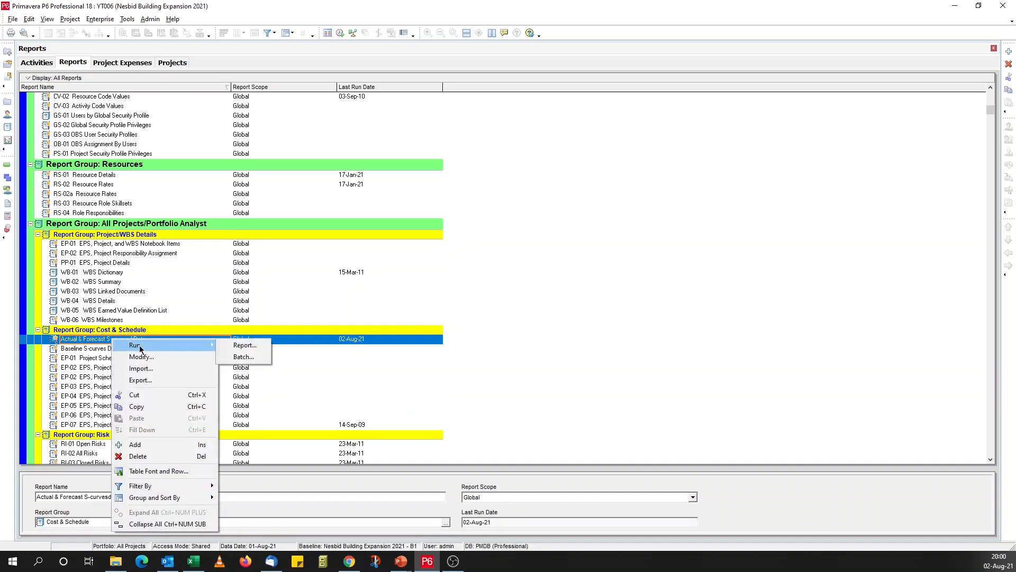
{"action": "left_click", "coordinate": [247, 343]}
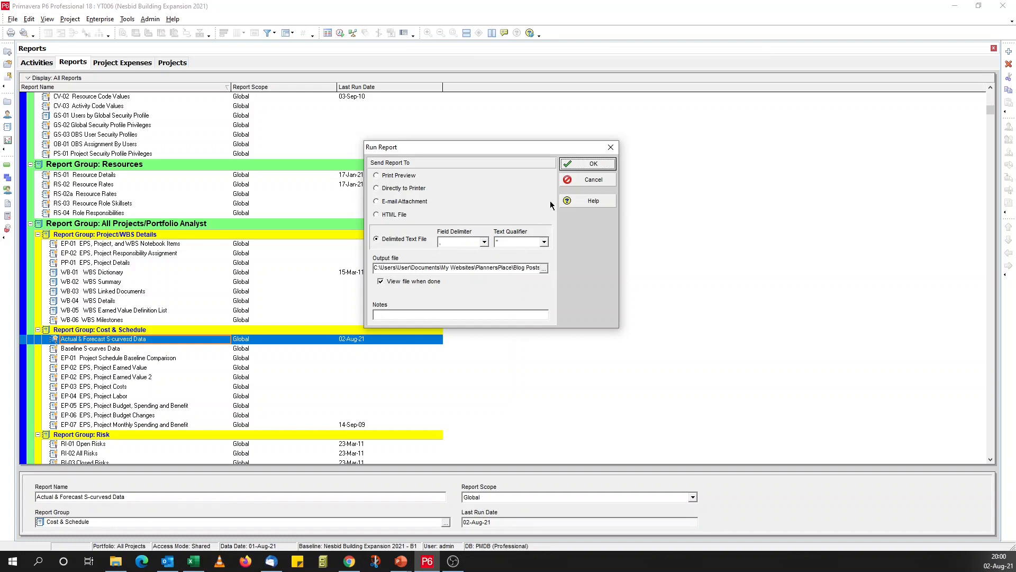
Set the report's output file to 21-07 Actual && Forecast S-curvesd Data.csv in Lumpsum Scurves and run it.
{"action": "left_click", "coordinate": [542, 270]}
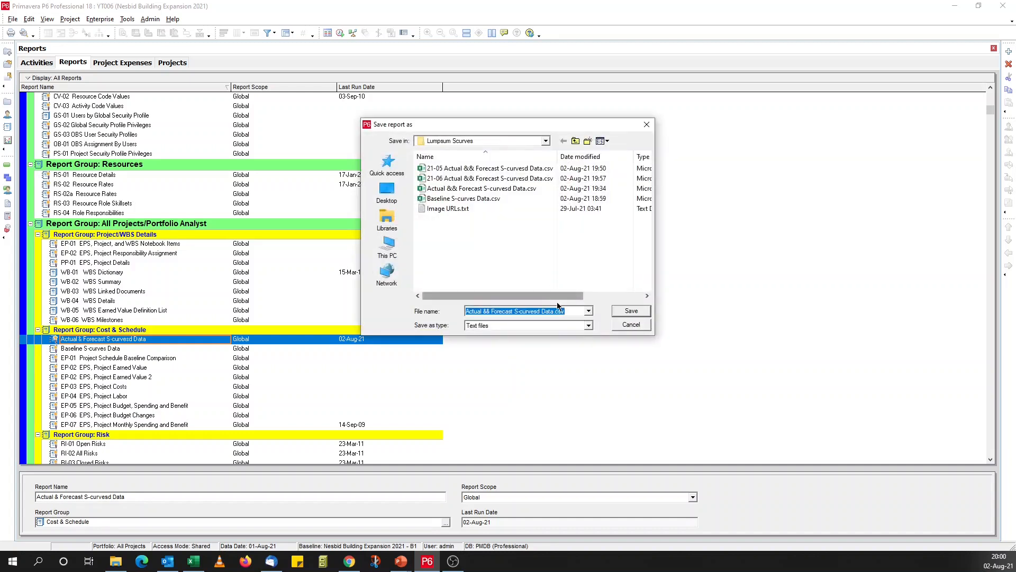
{"action": "left_click", "coordinate": [503, 179]}
{"action": "left_click", "coordinate": [476, 312]}
{"action": "left_click", "coordinate": [475, 311]}
{"action": "type", "text": "76"}
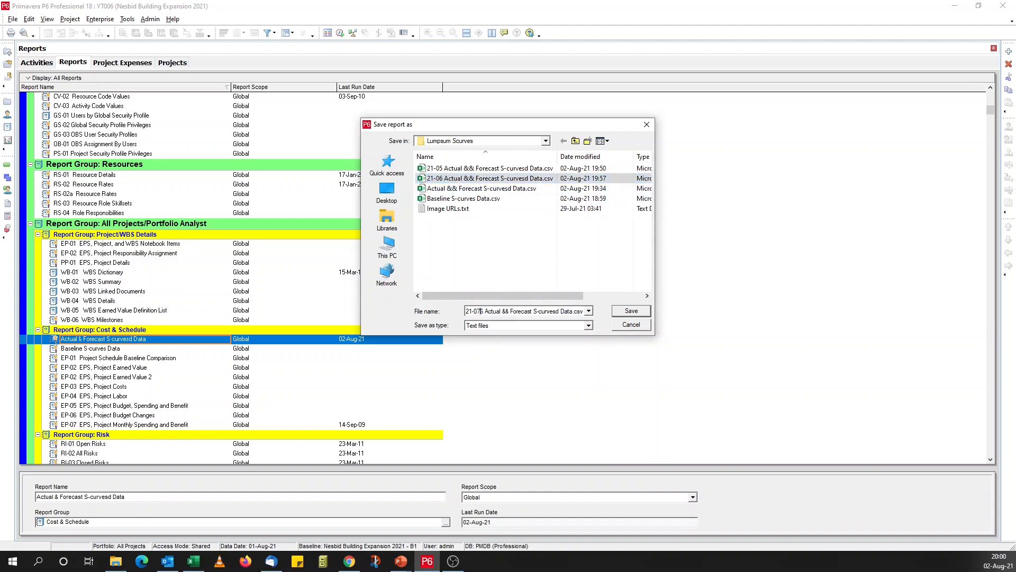
{"action": "key", "text": "Delete"}
{"action": "left_click", "coordinate": [620, 313]}
{"action": "left_click", "coordinate": [583, 163]}
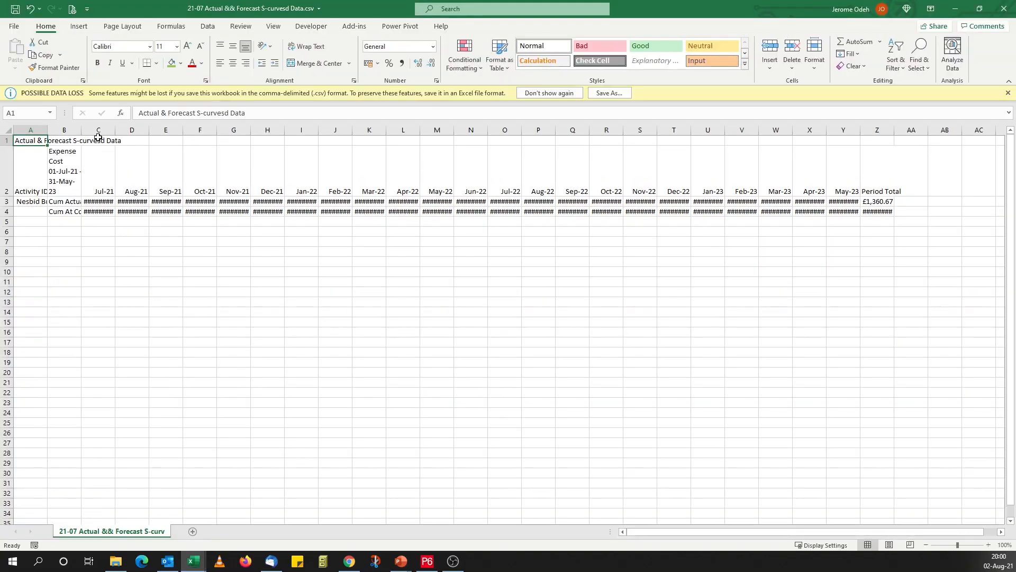
Fit the widths of columns C to Y in the 21-07 report CSV to their values.
{"action": "left_click_drag", "start_coordinate": [91, 129], "coordinate": [858, 125]}
{"action": "double_click", "coordinate": [860, 129]}
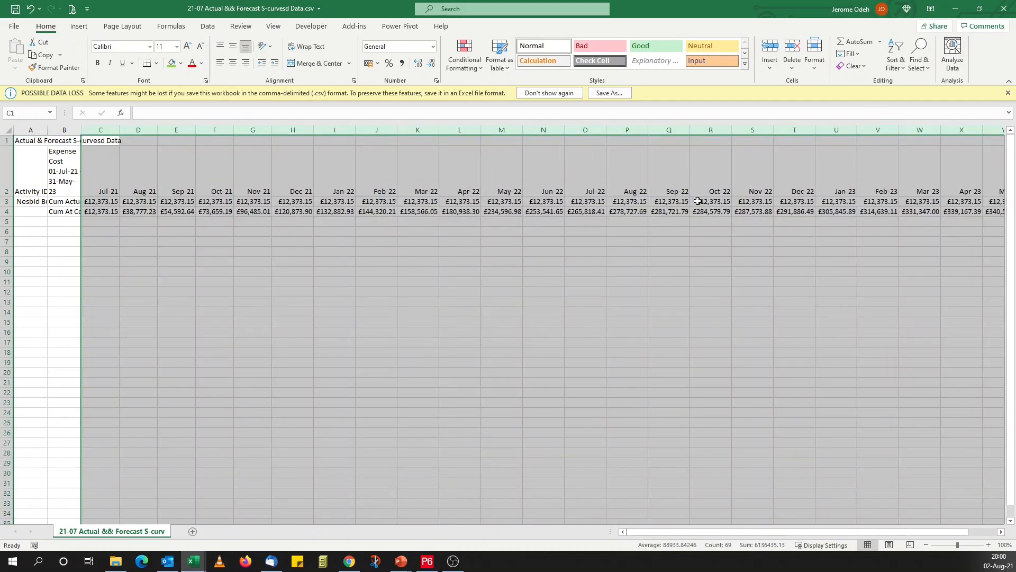
{"action": "left_click", "coordinate": [334, 342]}
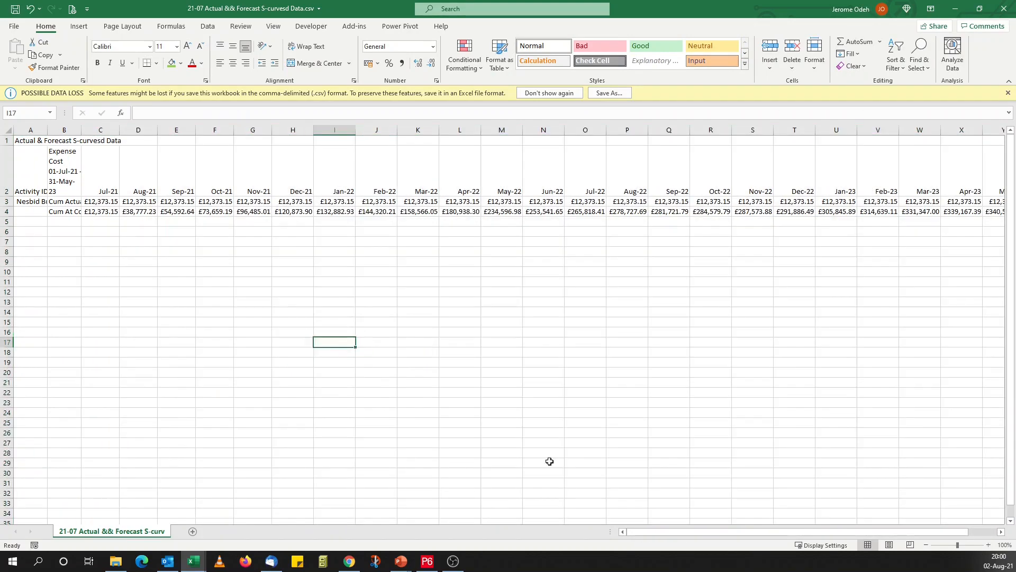
Copy the Jul-21 cumulative actual from C3 and paste it as a value into F9 of Progress File.xlsx.
{"action": "left_click", "coordinate": [94, 204]}
{"action": "right_click", "coordinate": [104, 201]}
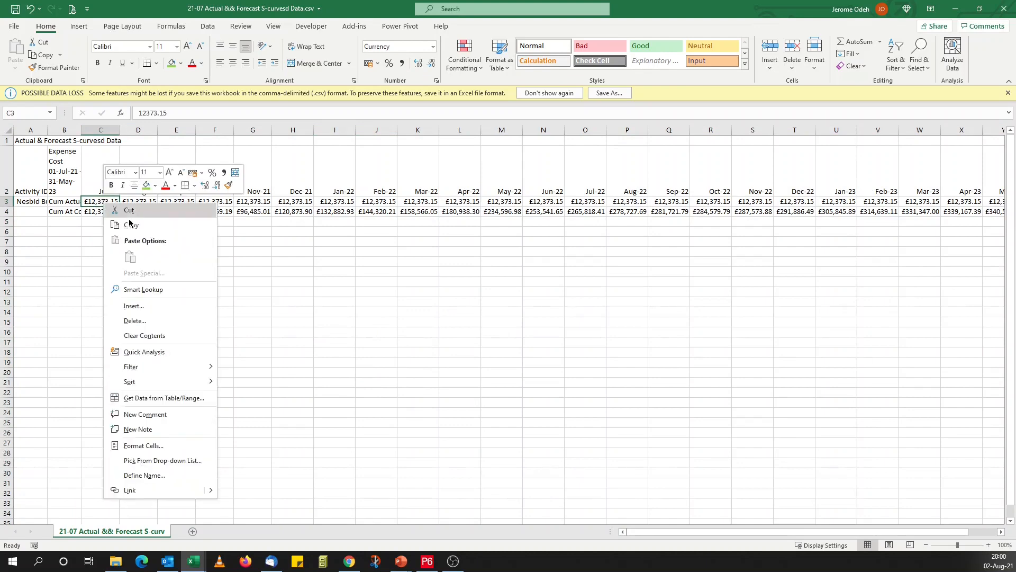
{"action": "left_click", "coordinate": [132, 229]}
{"action": "mouse_move", "coordinate": [194, 562]}
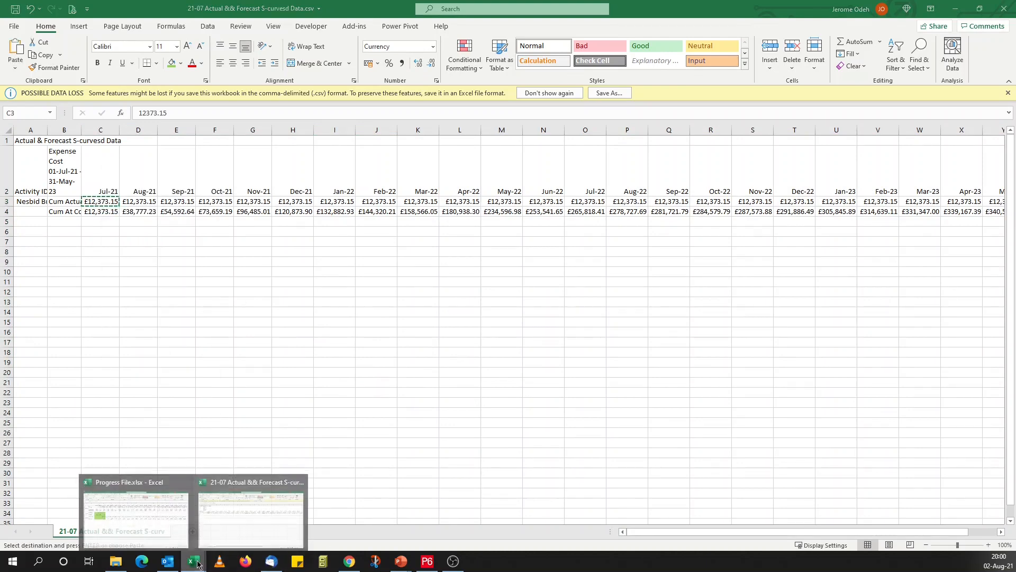
{"action": "left_click", "coordinate": [154, 515]}
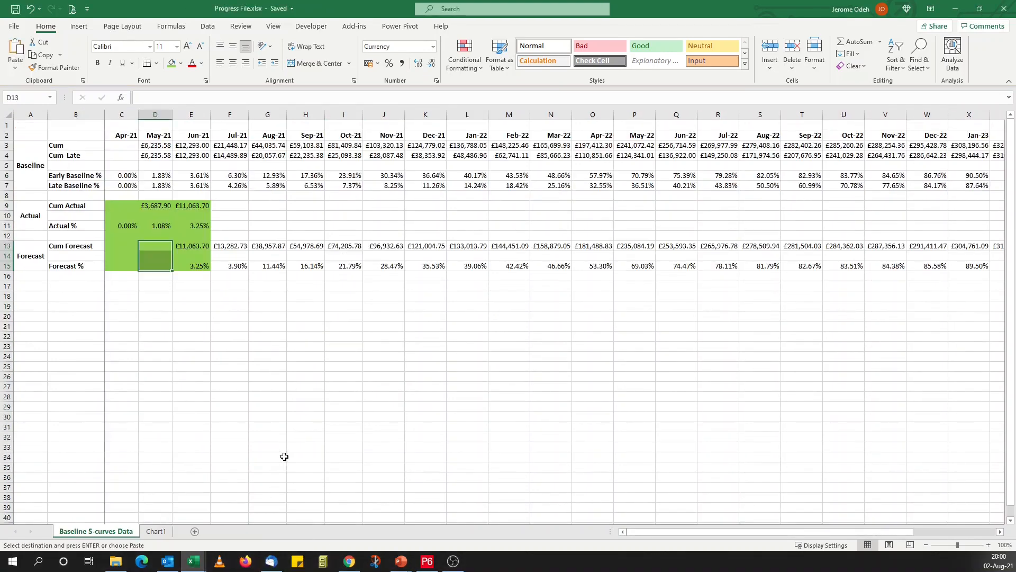
{"action": "left_click", "coordinate": [225, 206]}
{"action": "right_click", "coordinate": [225, 206]}
{"action": "left_click", "coordinate": [271, 264]}
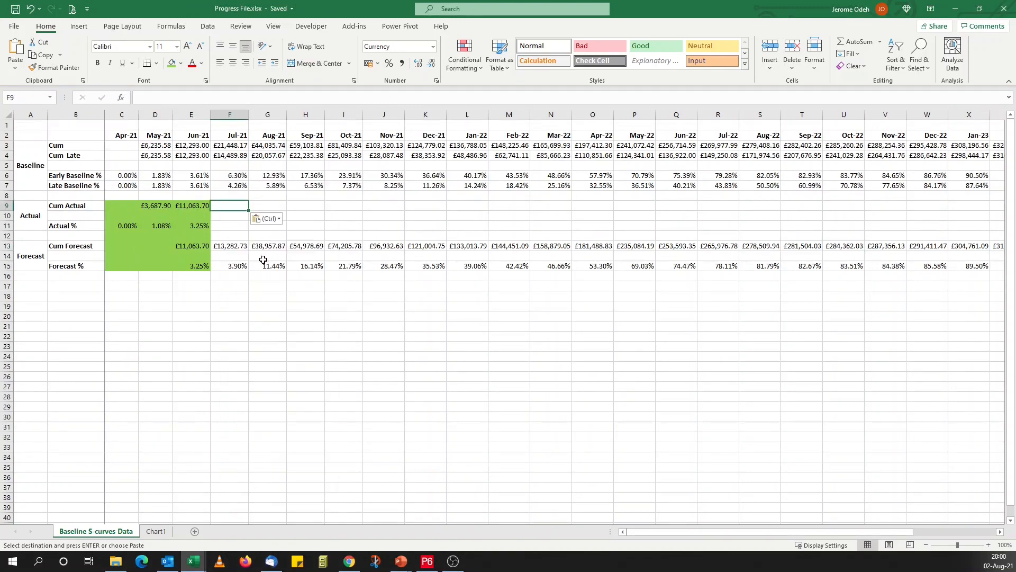
Extend the Actual % formula from Jun-21 (E11) to Jul-21 (F11).
{"action": "left_click", "coordinate": [204, 226]}
{"action": "left_click_drag", "start_coordinate": [212, 229], "coordinate": [244, 229]}
{"action": "left_click", "coordinate": [251, 327]}
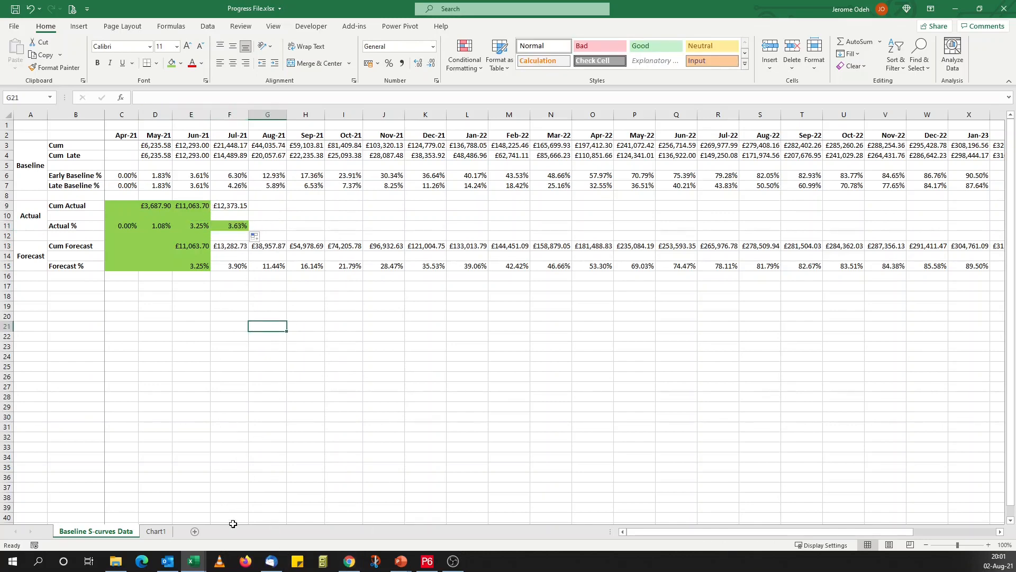
Copy the cumulative at-completion values C4:Y4 from the 21-07 CSV and paste them as values from F13 along Progress File's Cum Forecast row.
{"action": "mouse_move", "coordinate": [194, 561]}
{"action": "left_click", "coordinate": [251, 509]}
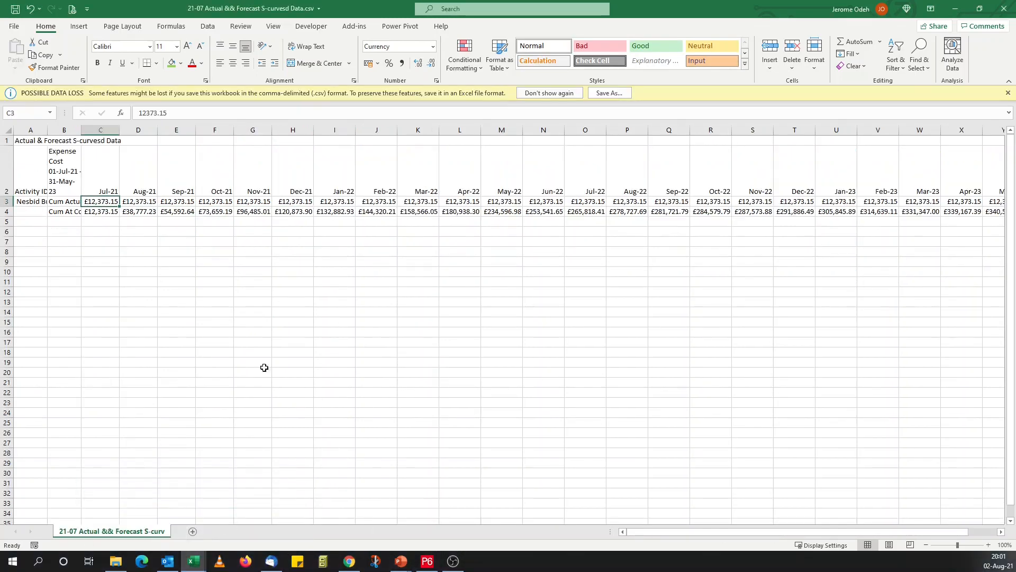
{"action": "left_click_drag", "start_coordinate": [99, 212], "coordinate": [895, 212]}
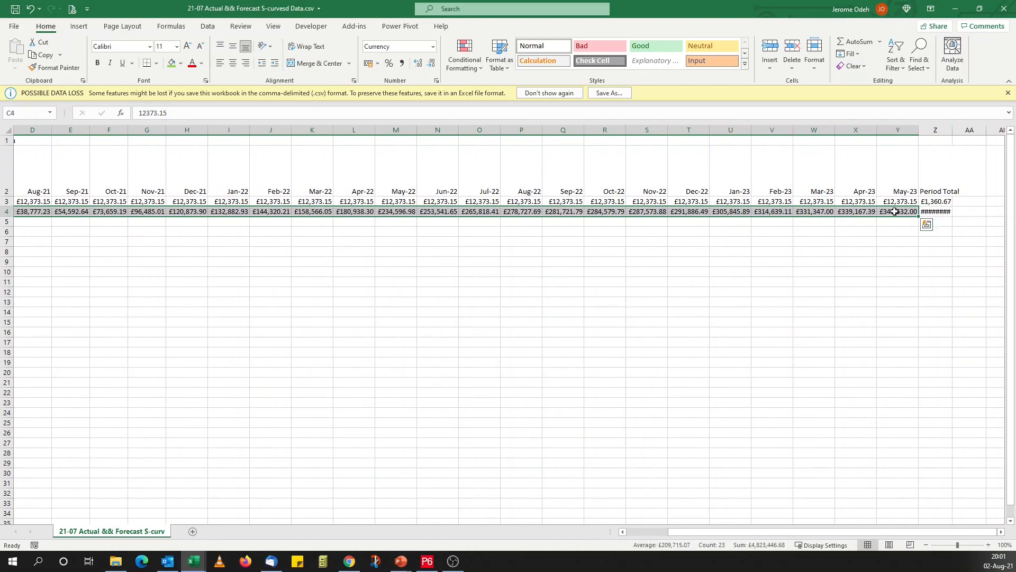
{"action": "right_click", "coordinate": [895, 212]}
{"action": "left_click", "coordinate": [918, 235]}
{"action": "mouse_move", "coordinate": [190, 562]}
{"action": "left_click", "coordinate": [135, 508]}
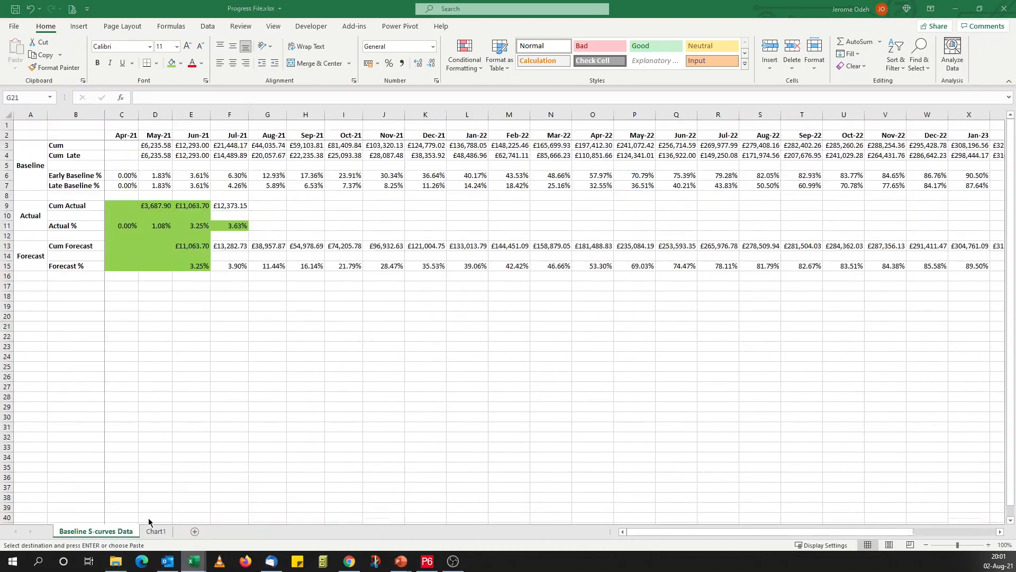
{"action": "left_click", "coordinate": [235, 248]}
{"action": "right_click", "coordinate": [235, 248]}
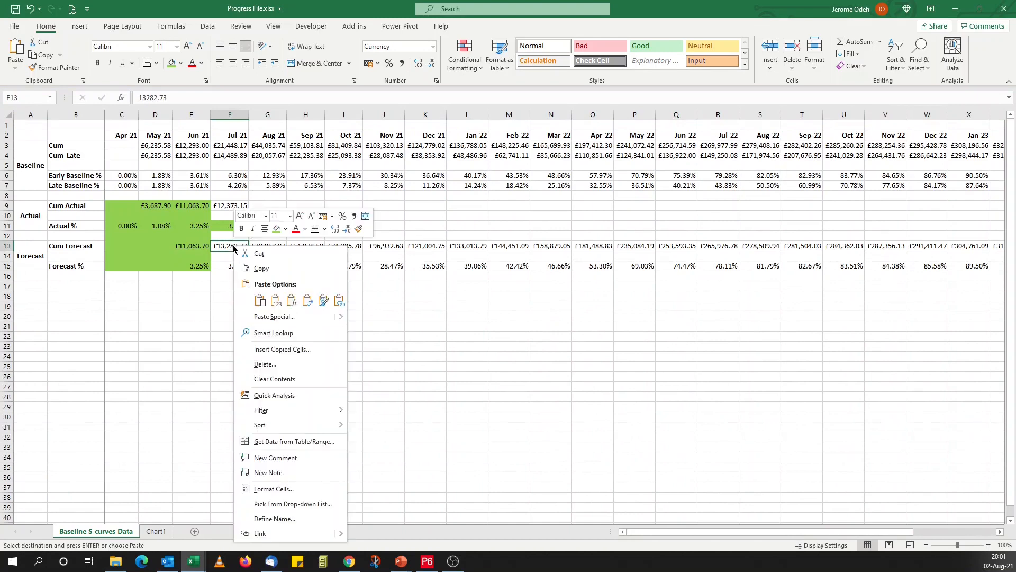
{"action": "left_click", "coordinate": [275, 300]}
Clear the Jun-21 forecast cells E13:E15.
{"action": "left_click_drag", "start_coordinate": [661, 532], "coordinate": [601, 546]}
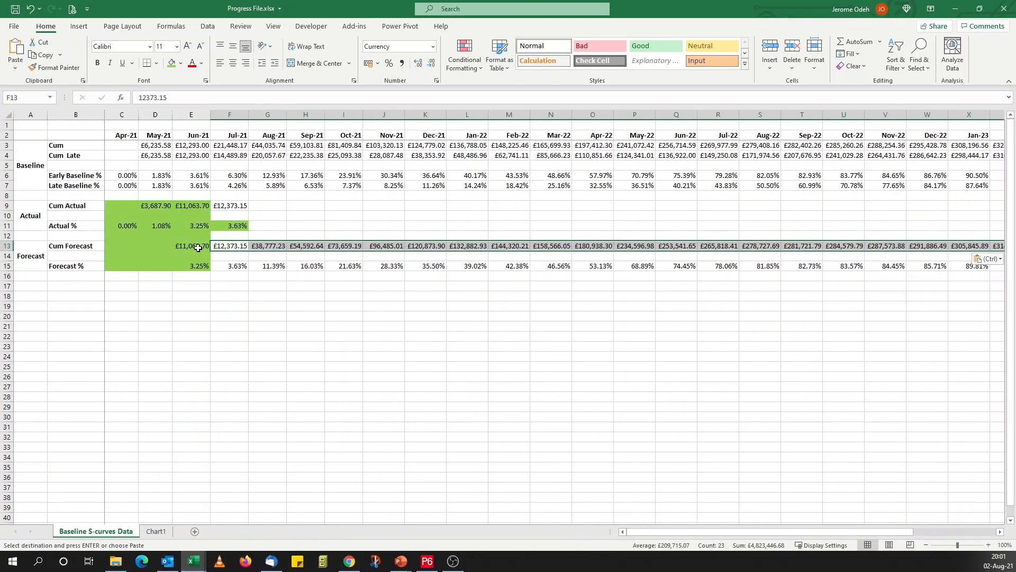
{"action": "left_click_drag", "start_coordinate": [197, 248], "coordinate": [199, 265]}
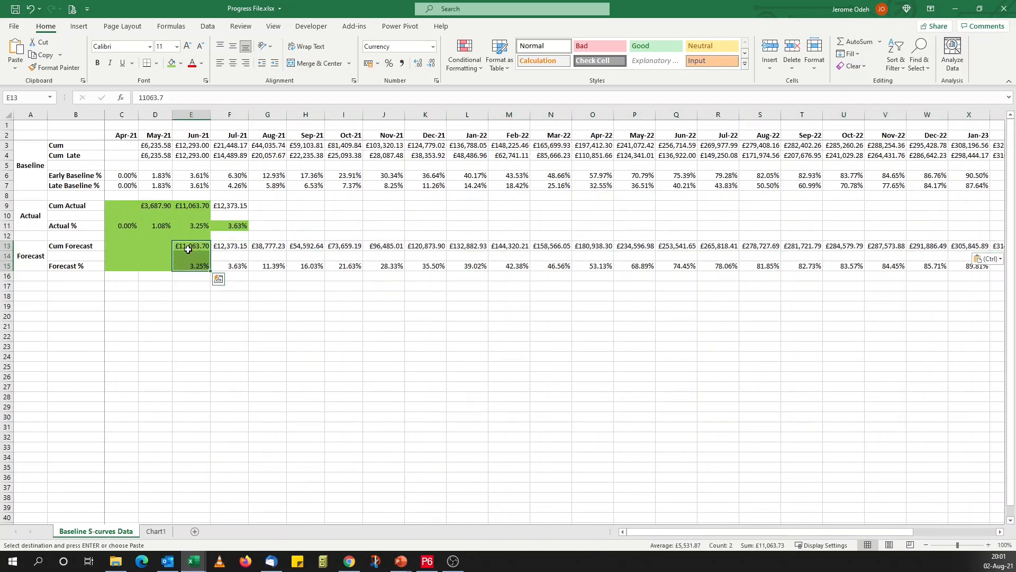
{"action": "key", "text": "Delete"}
Copy the green cell formatting from the Jun-21 cells E9:E15 onto the Jul-21 cells F9:F15.
{"action": "left_click_drag", "start_coordinate": [196, 205], "coordinate": [198, 267]}
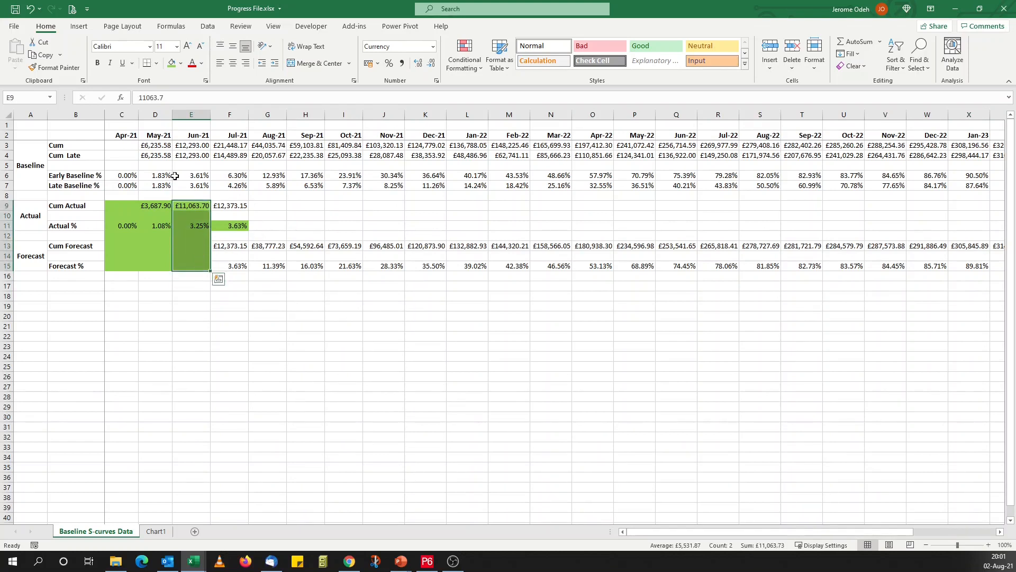
{"action": "left_click", "coordinate": [55, 68]}
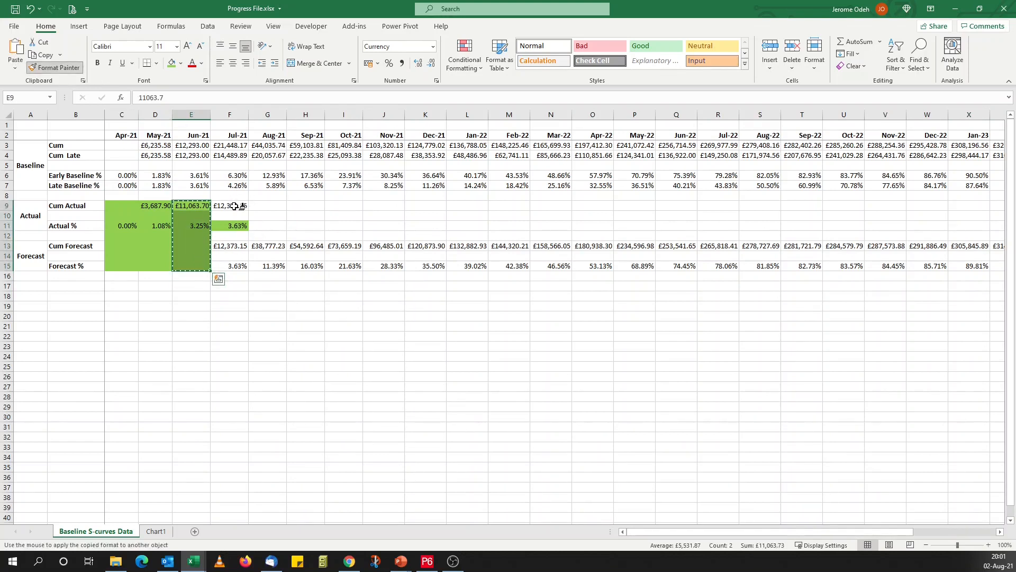
{"action": "left_click", "coordinate": [235, 205]}
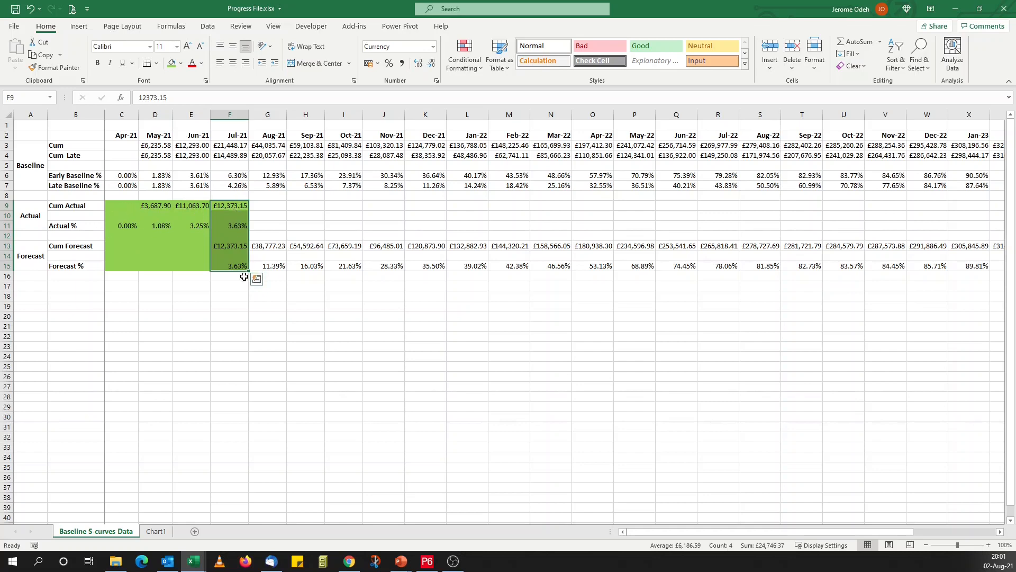
{"action": "left_click", "coordinate": [237, 205]}
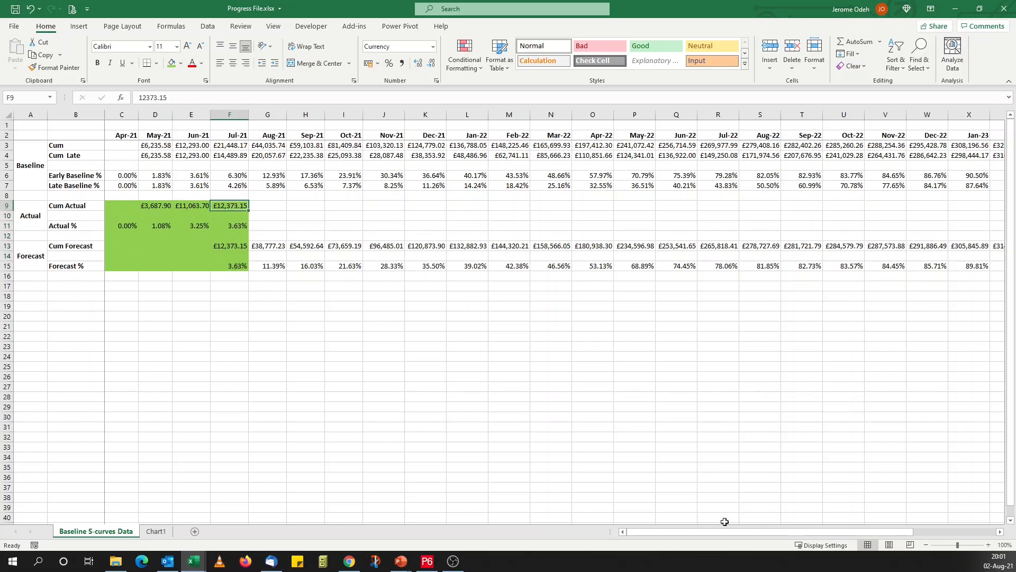
On the Chart1 sheet, extend the Actual % series values, starting at C11, to include Jul-21 (F11).
{"action": "left_click_drag", "start_coordinate": [694, 532], "coordinate": [598, 538]}
{"action": "left_click", "coordinate": [160, 531]}
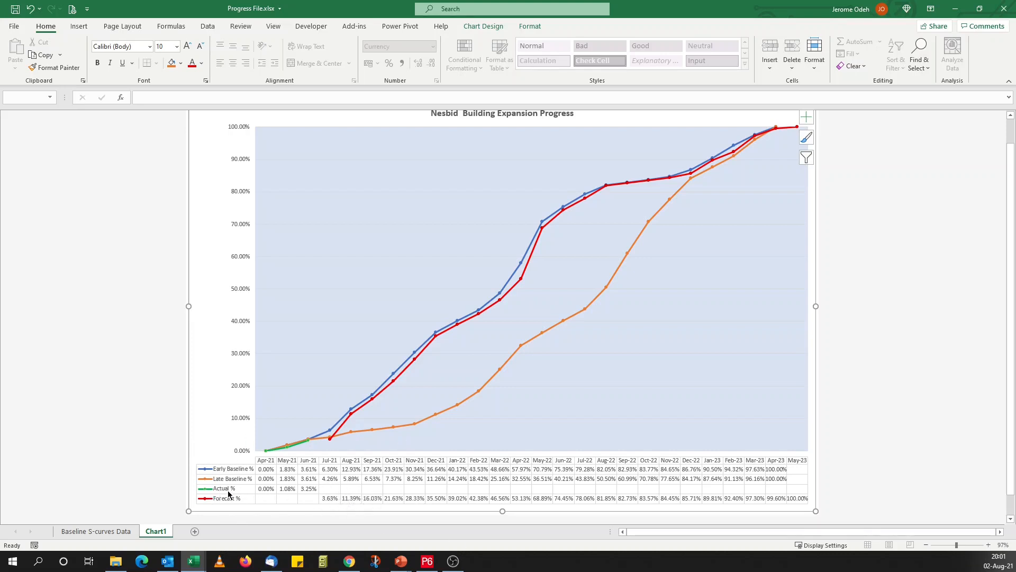
{"action": "right_click", "coordinate": [469, 373]}
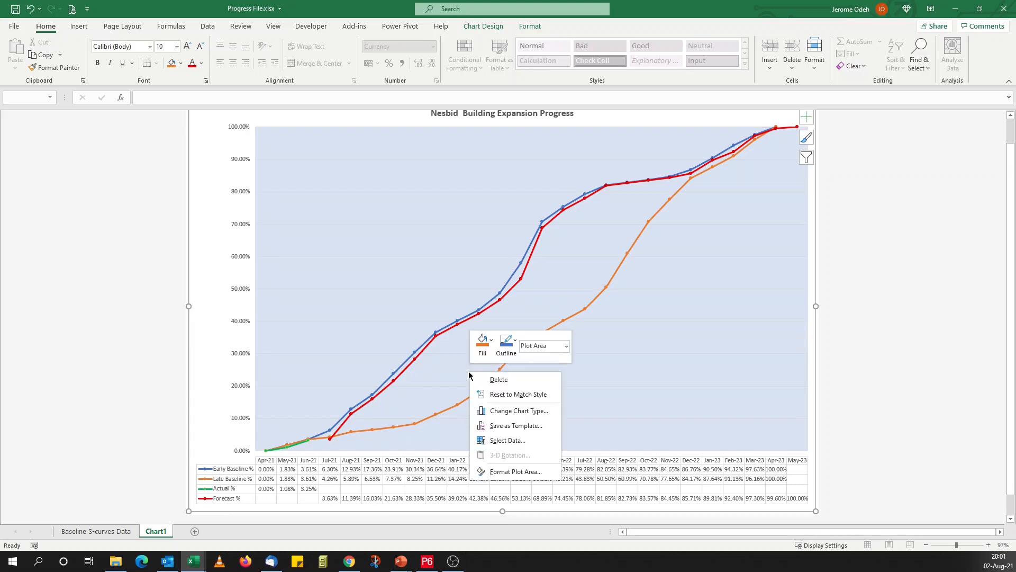
{"action": "left_click", "coordinate": [505, 441]}
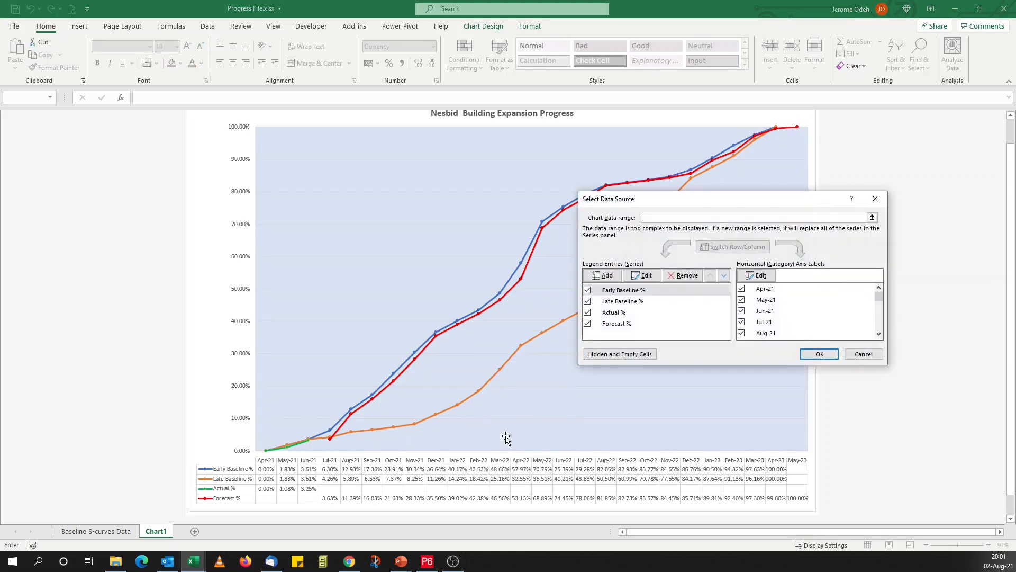
{"action": "left_click", "coordinate": [618, 315]}
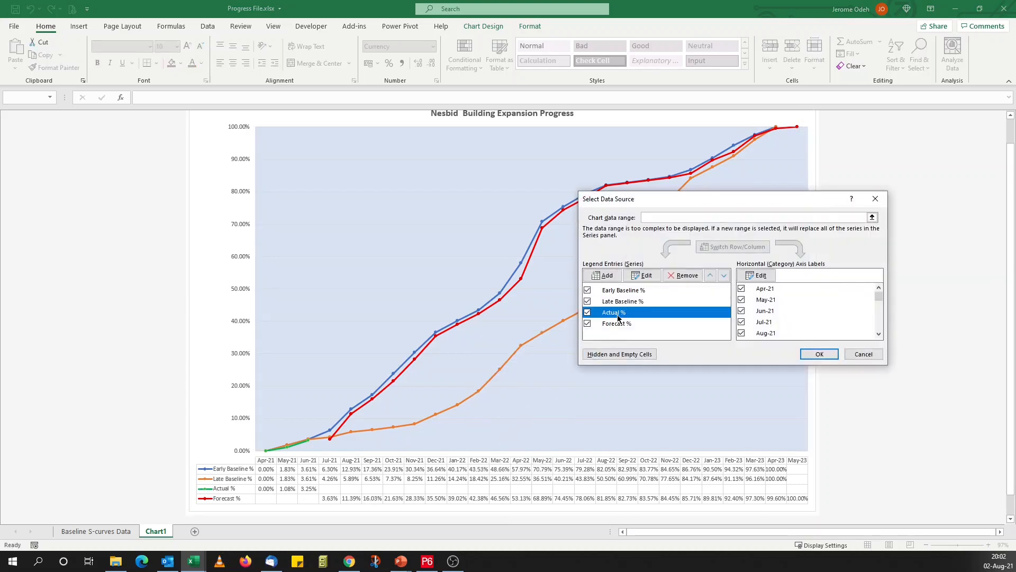
{"action": "left_click", "coordinate": [647, 276]}
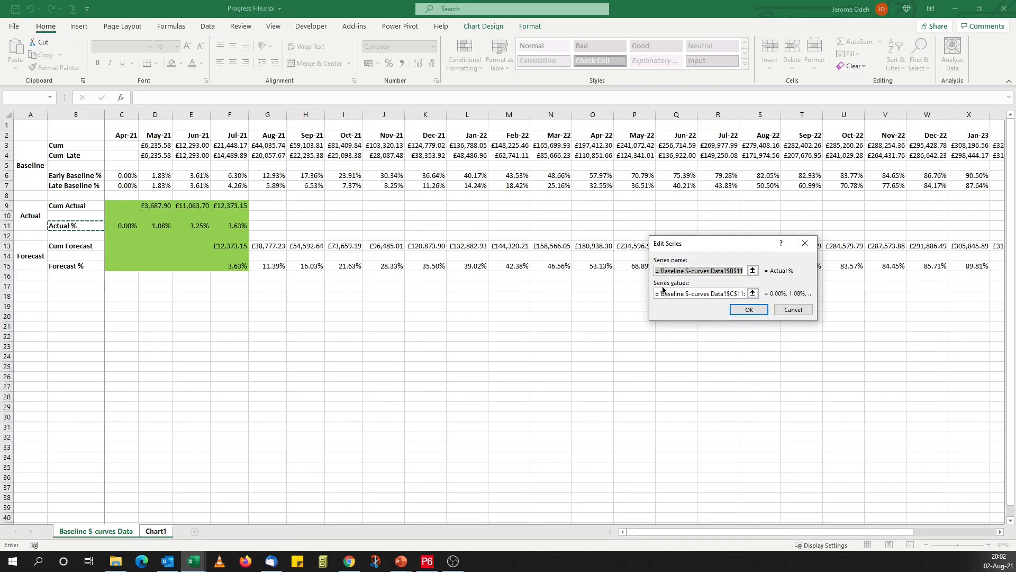
{"action": "left_click", "coordinate": [673, 294]}
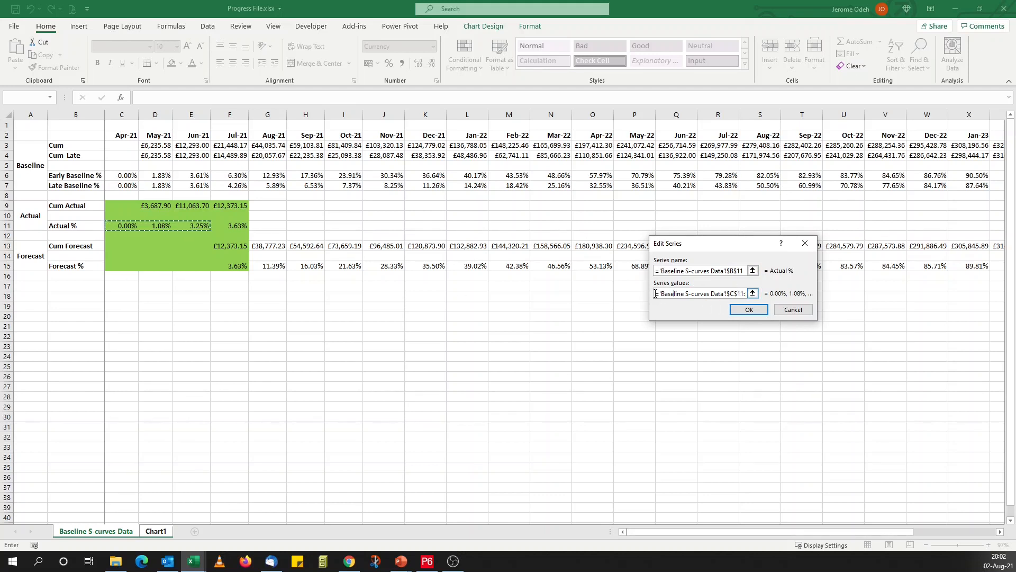
{"action": "left_click_drag", "start_coordinate": [656, 293], "coordinate": [747, 293]}
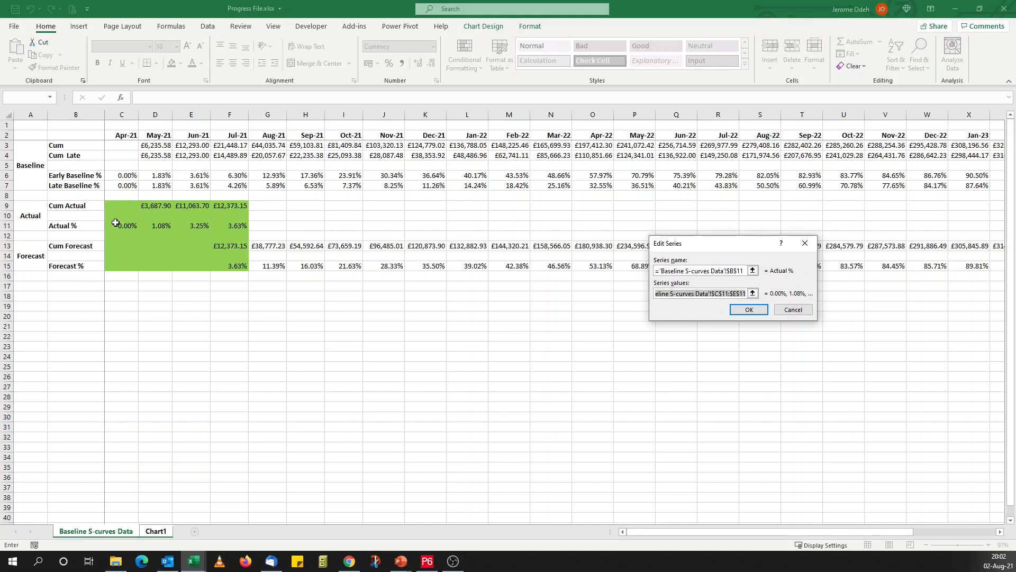
{"action": "left_click_drag", "start_coordinate": [116, 225], "coordinate": [876, 223]}
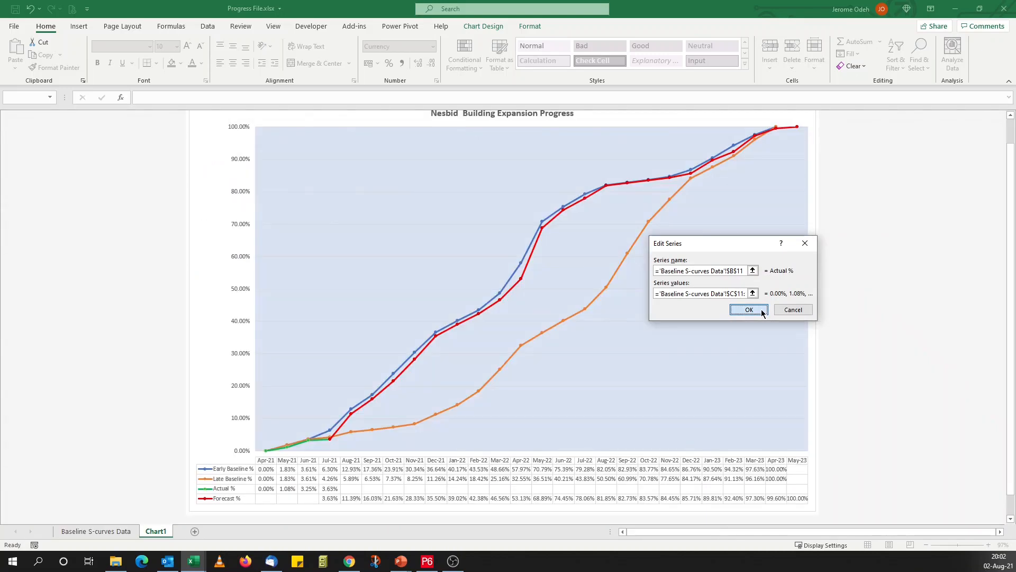
{"action": "left_click", "coordinate": [763, 313]}
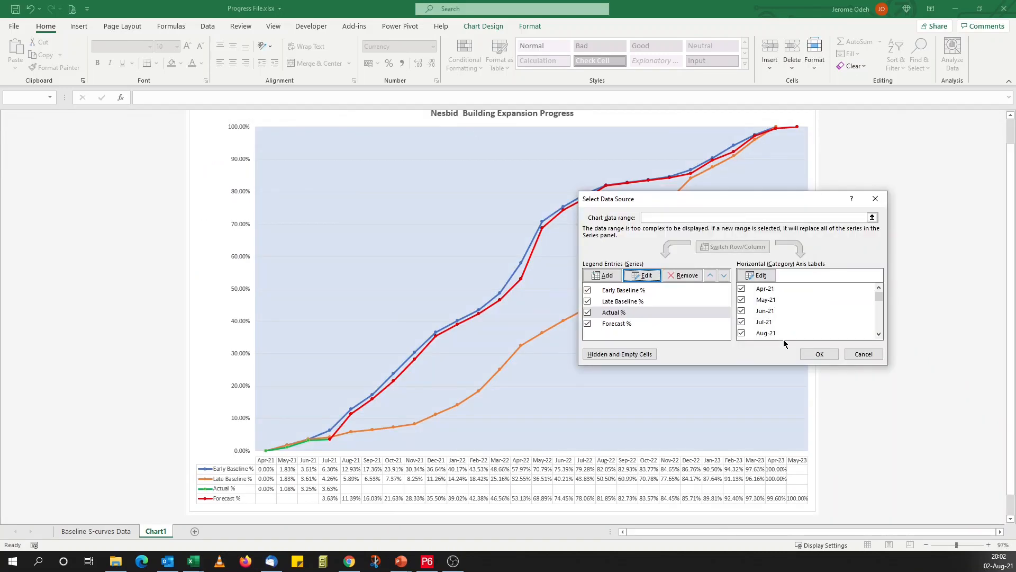
{"action": "left_click", "coordinate": [811, 356]}
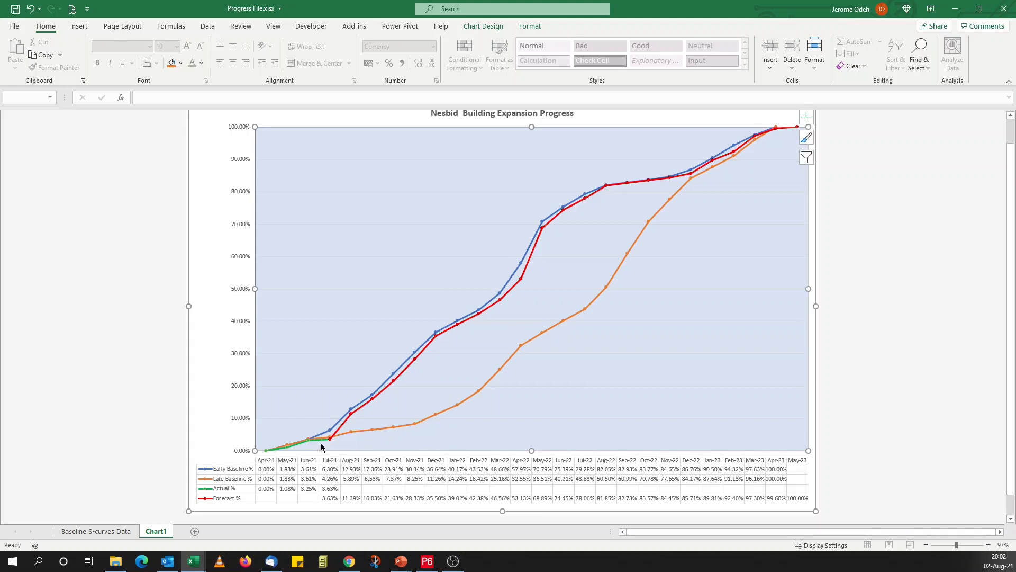
Switch to Primavera P6 Professional 18.
{"action": "mouse_move", "coordinate": [321, 447]}
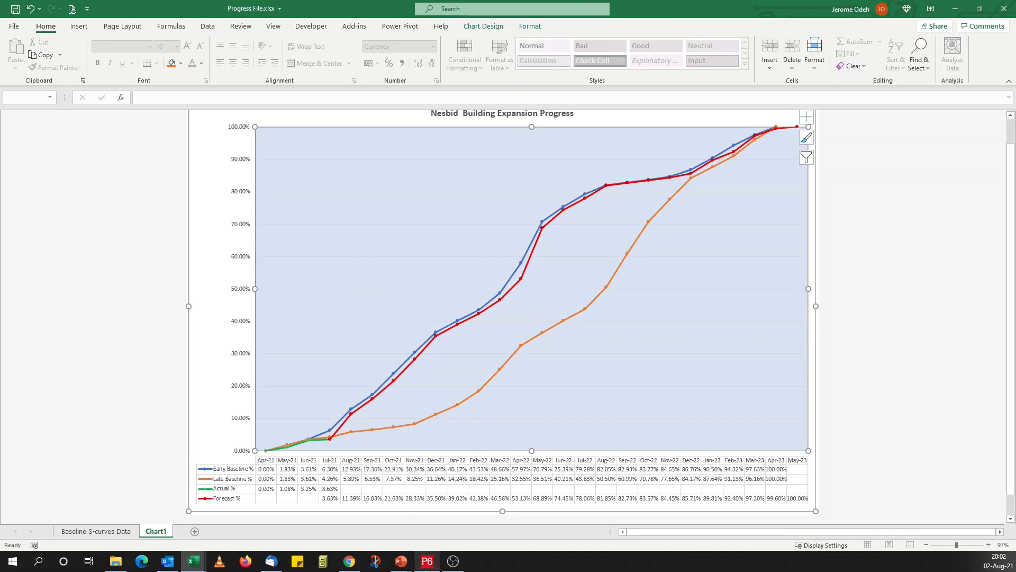
{"action": "mouse_move", "coordinate": [425, 566]}
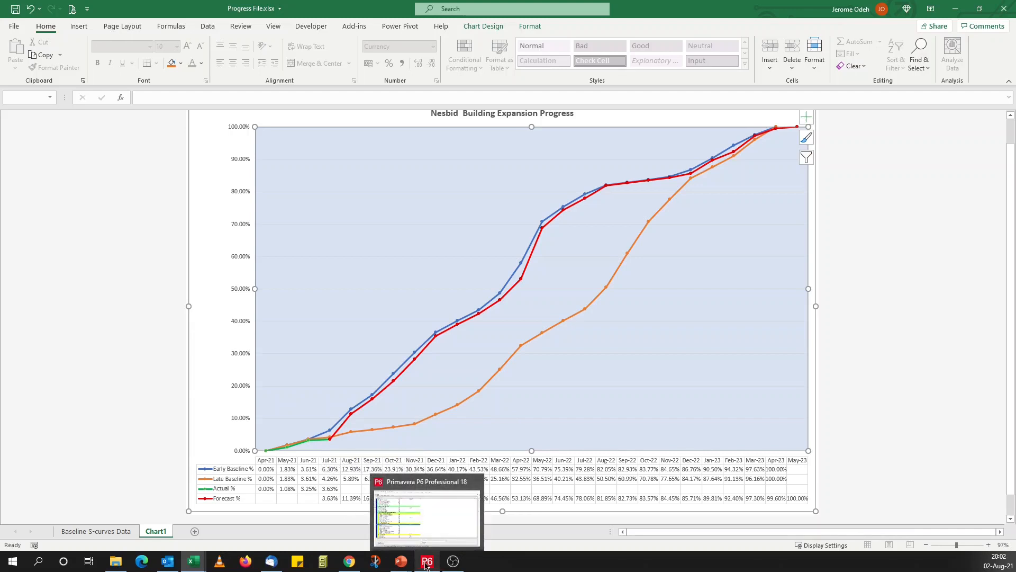